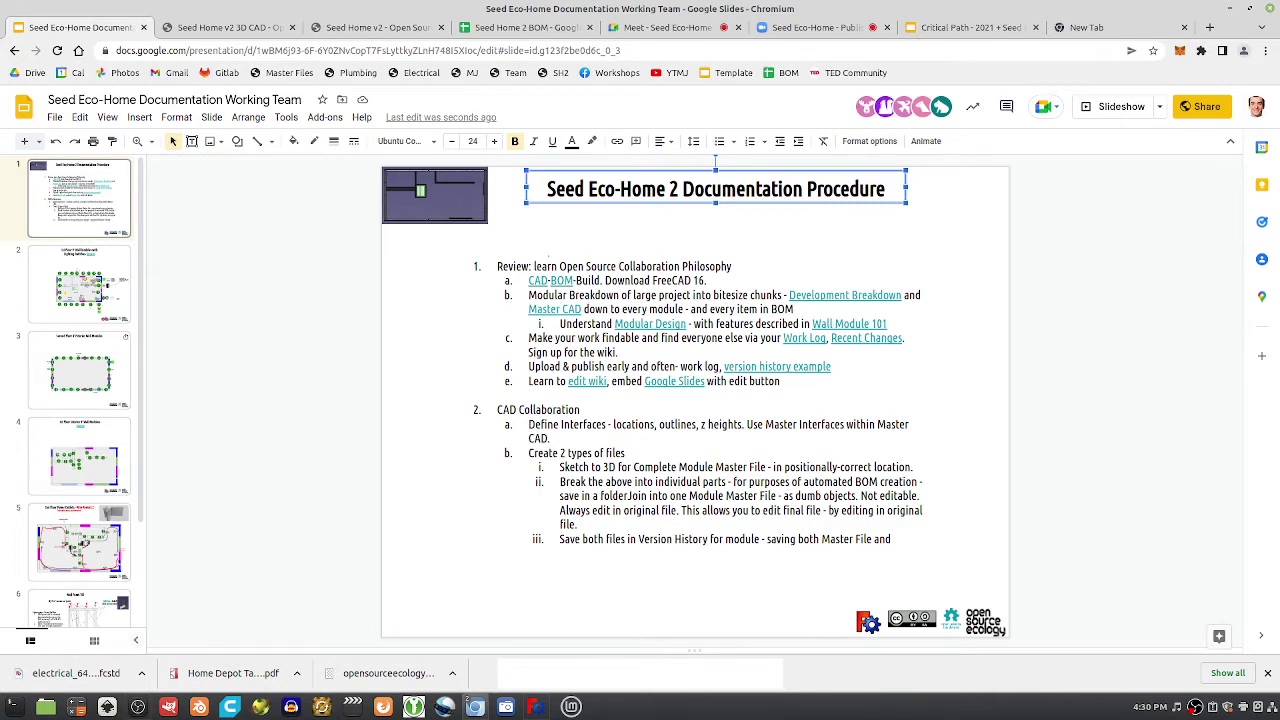
Examine the CAD Collaboration items on defining interfaces and creating two types of files
drag(609, 424, 528, 453)
click(627, 453)
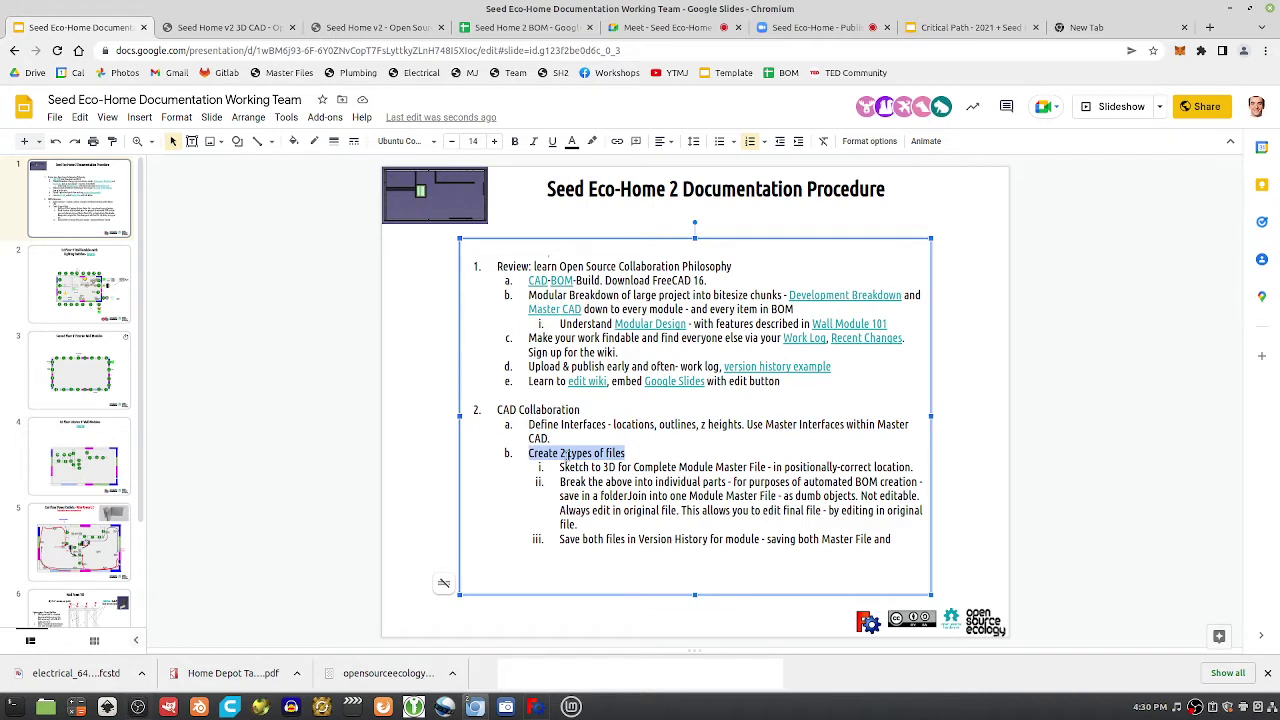
click(573, 467)
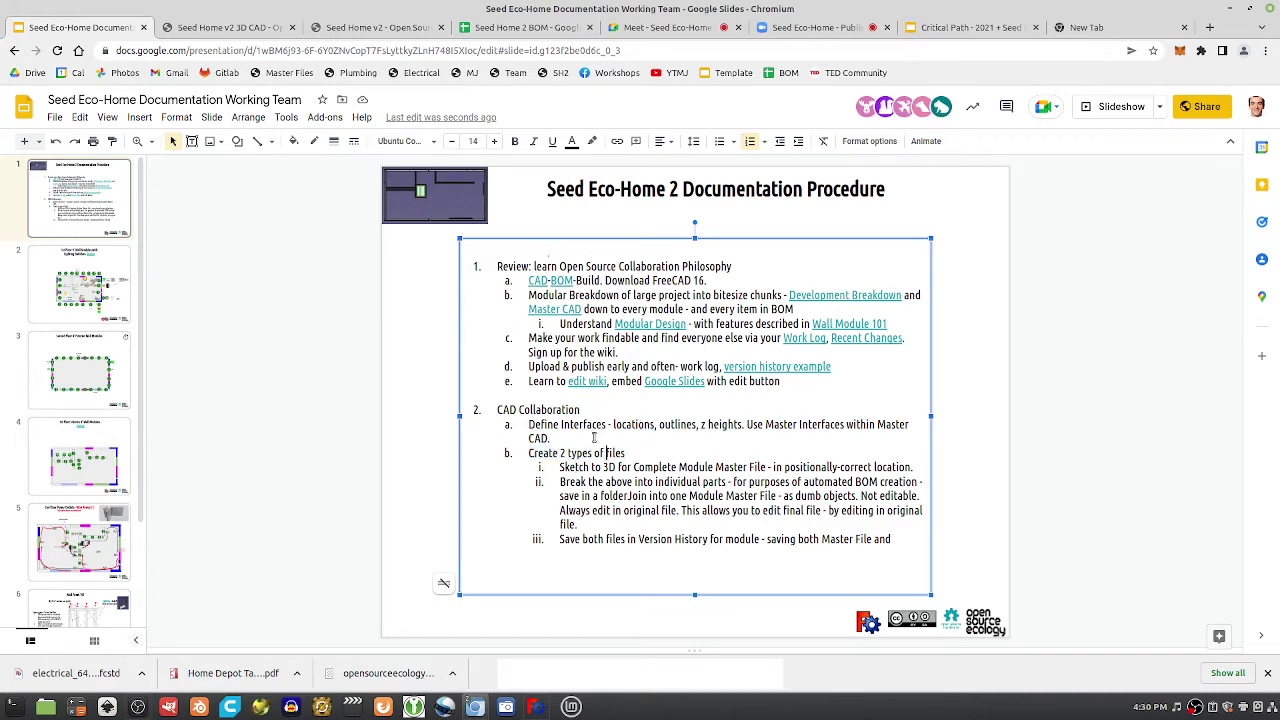
double_click(590, 426)
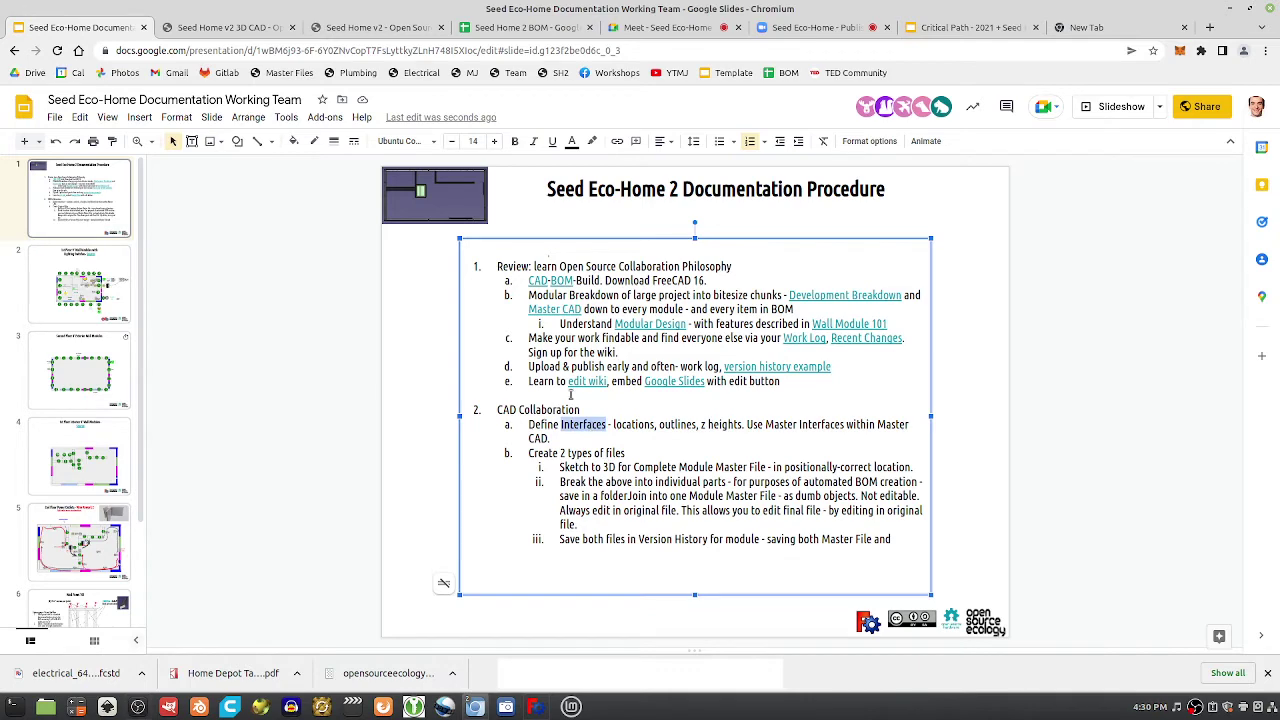
Follow the slide's CAD link to the GitLab repository and download electrical_64.fcstd to the Desktop as electrical_64 (1).fcstd
click(396, 192)
click(535, 283)
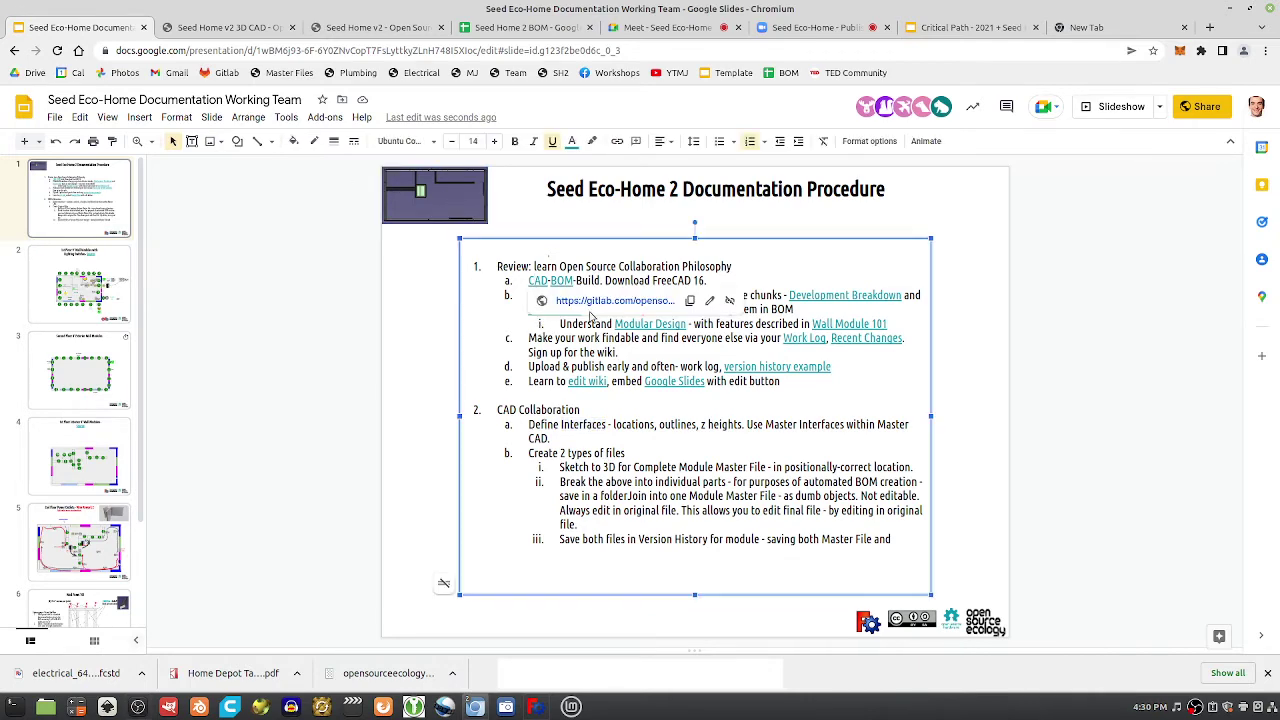
click(618, 301)
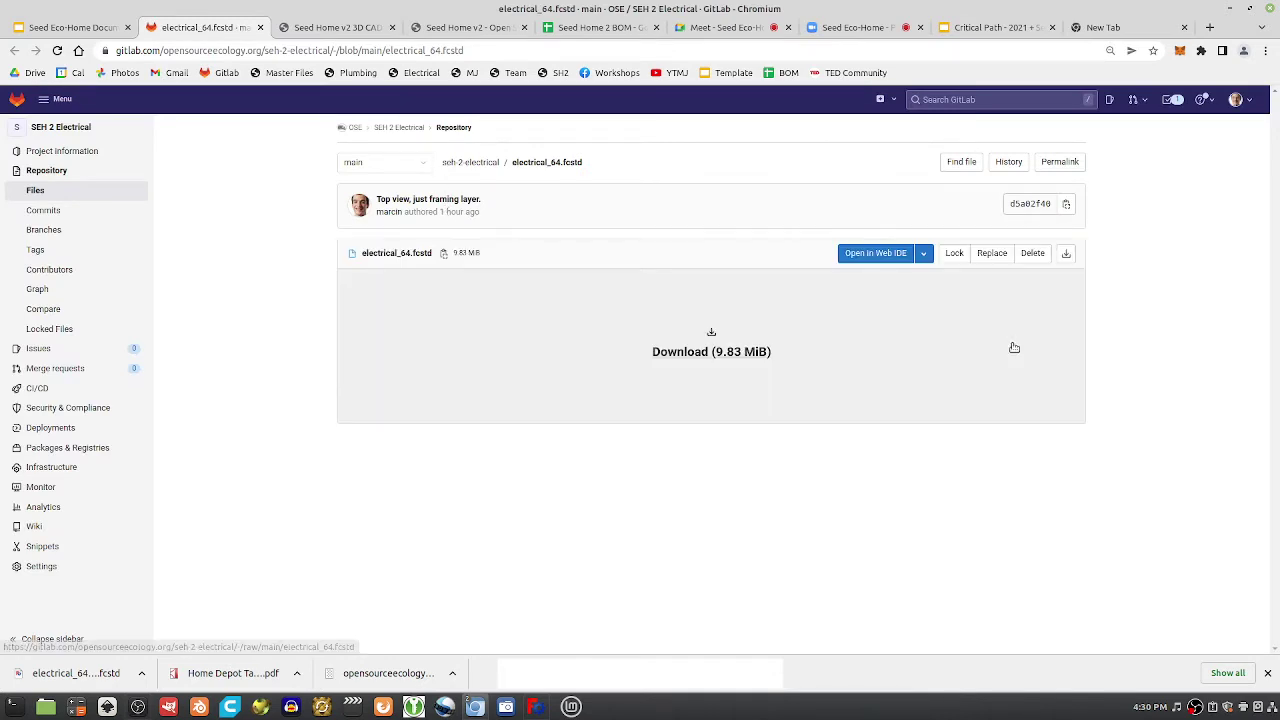
click(707, 354)
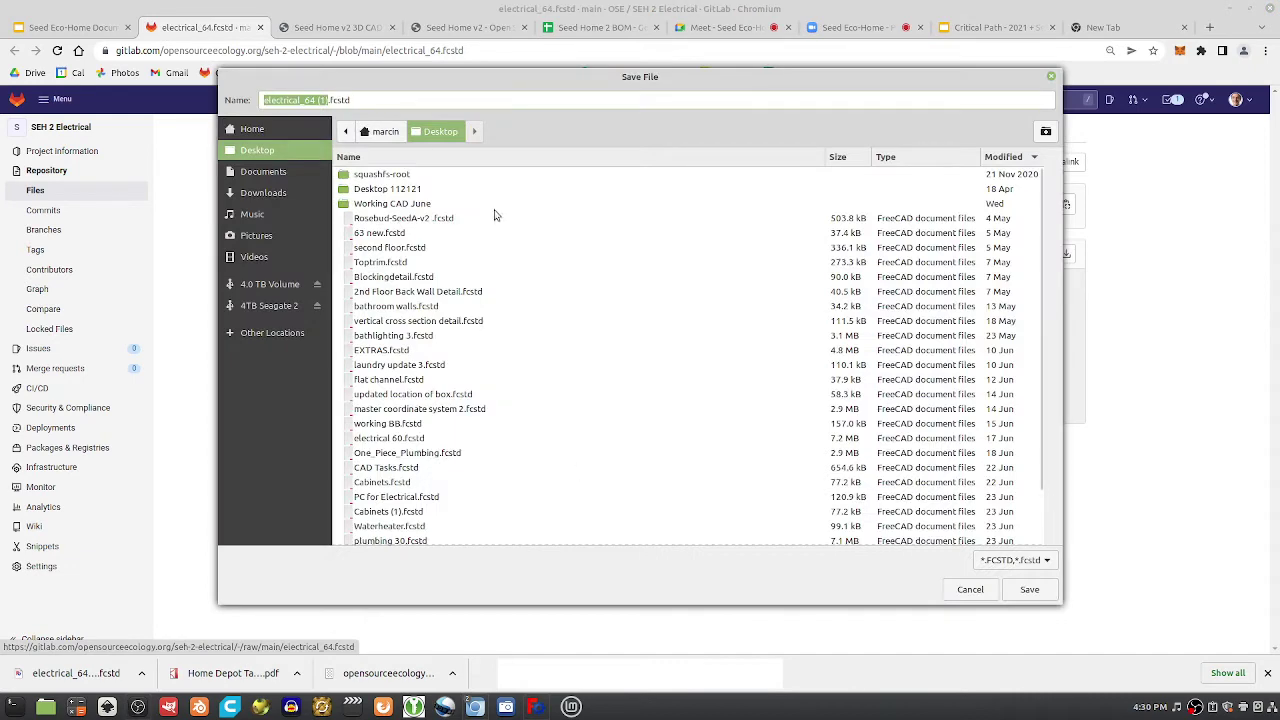
click(1033, 590)
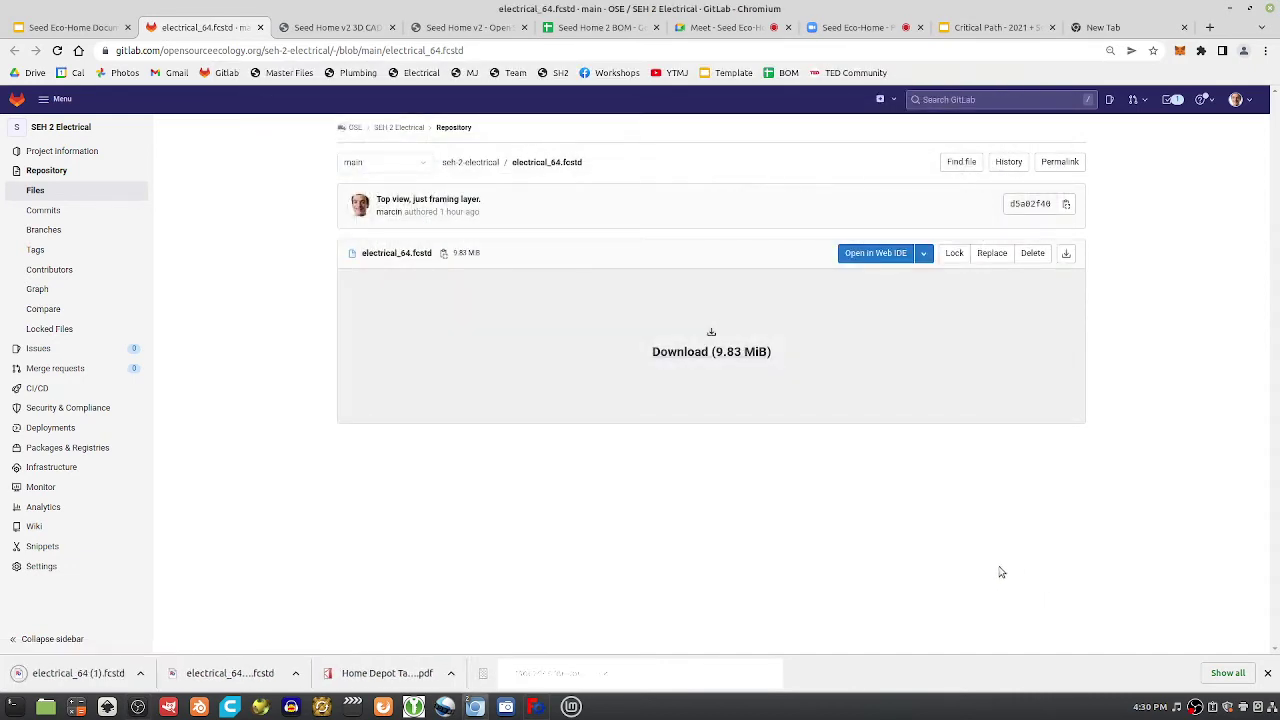
Open the downloaded electrical_64 (1).fcstd in FreeCAD, maximize the window and narrow the model tree area
click(70, 674)
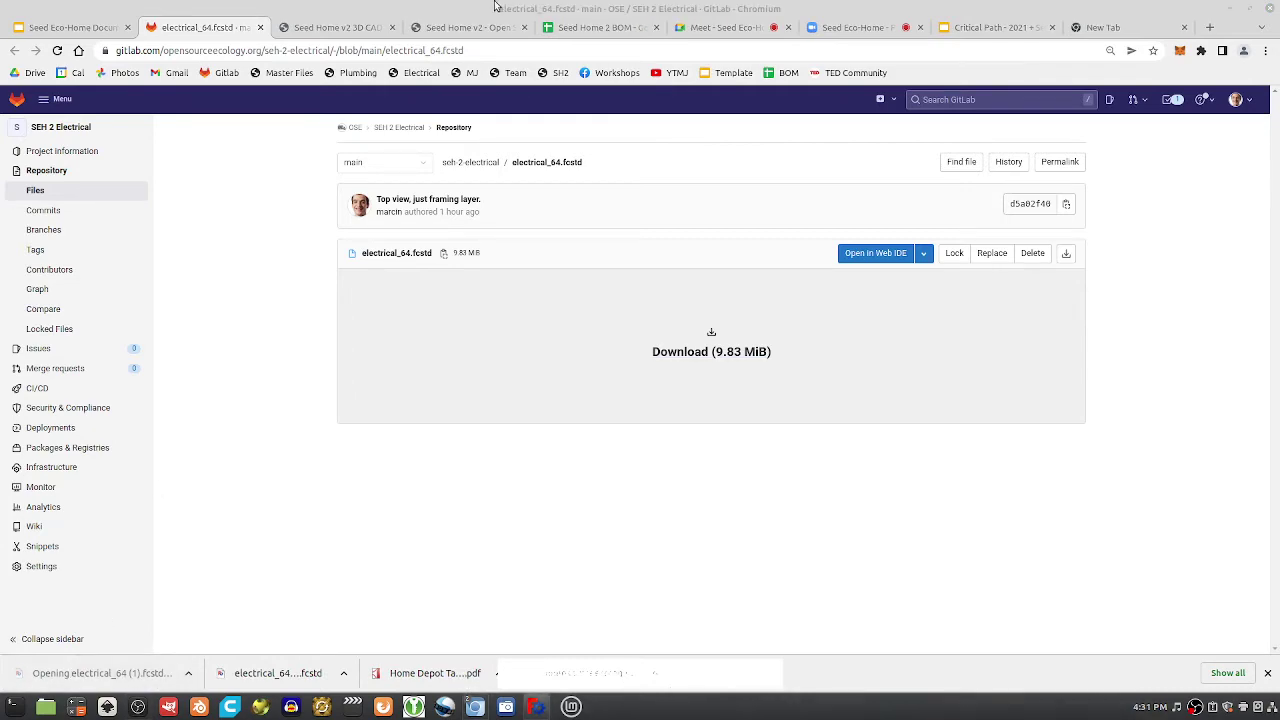
double_click(490, 8)
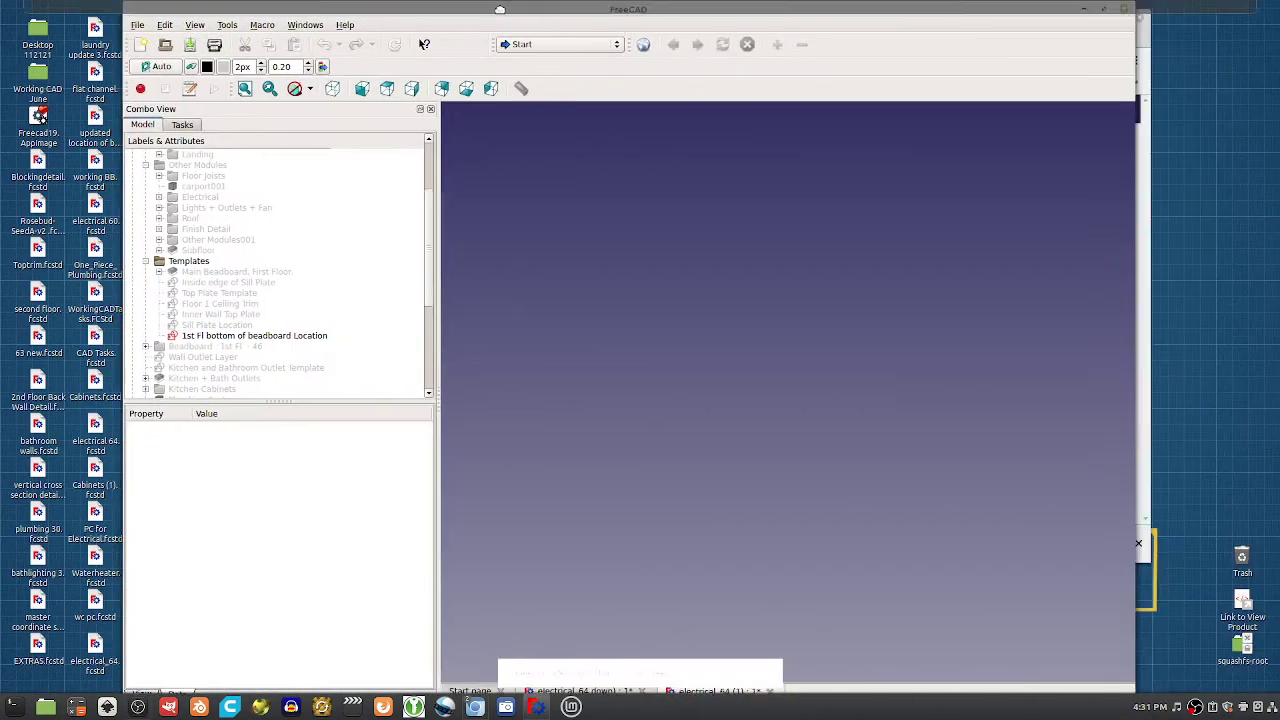
click(1104, 12)
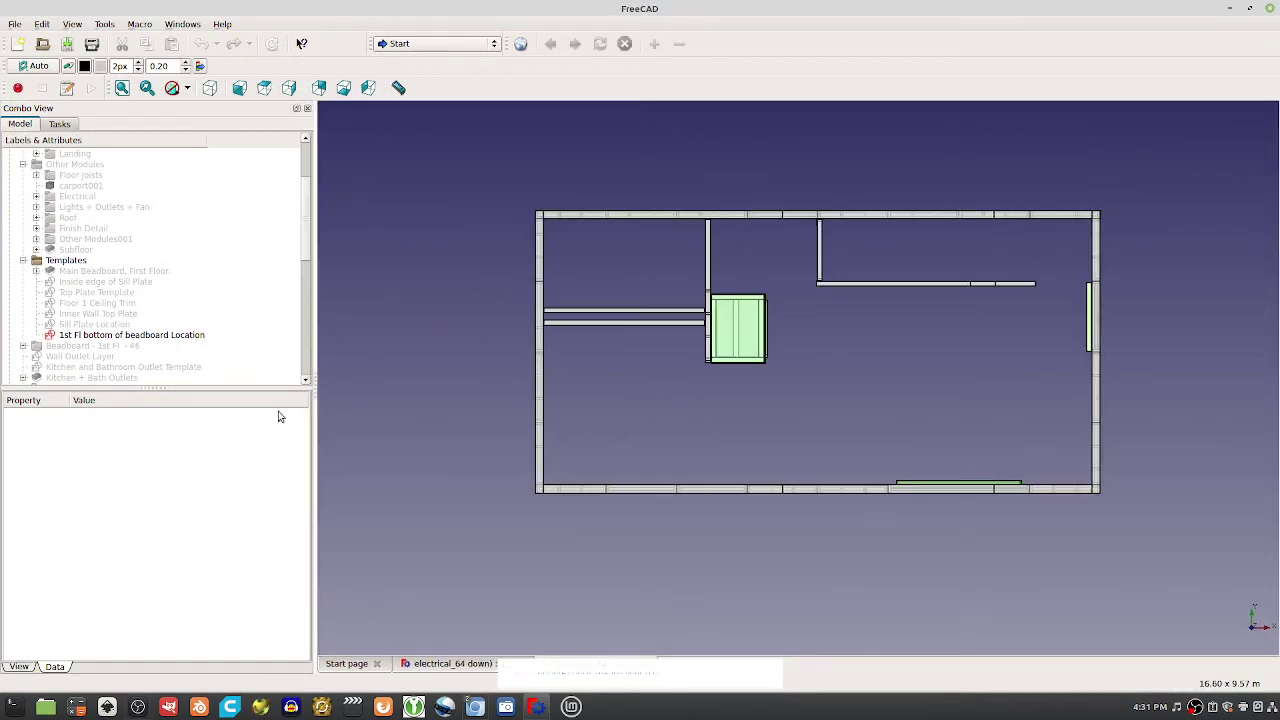
drag(313, 415, 212, 410)
Examine the house's wall framing from top, front and angled views, and check the available 3D navigation styles
middle_drag(623, 508, 658, 418)
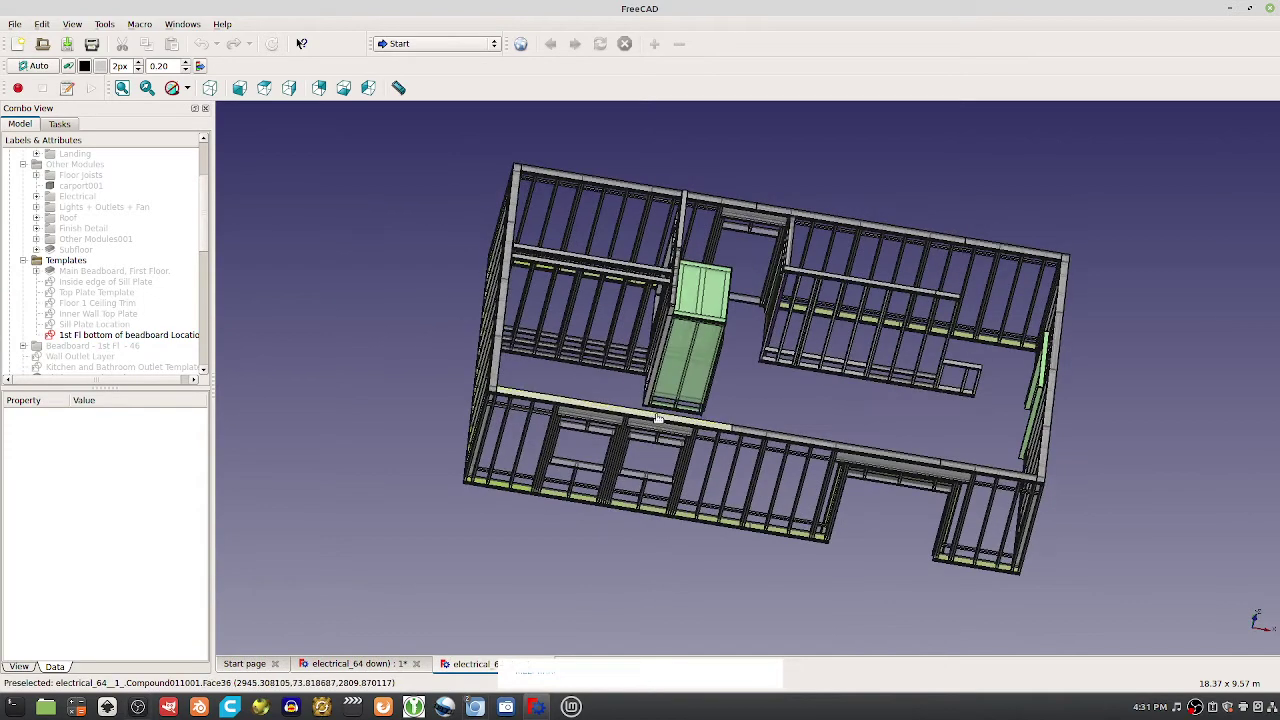
key(2)
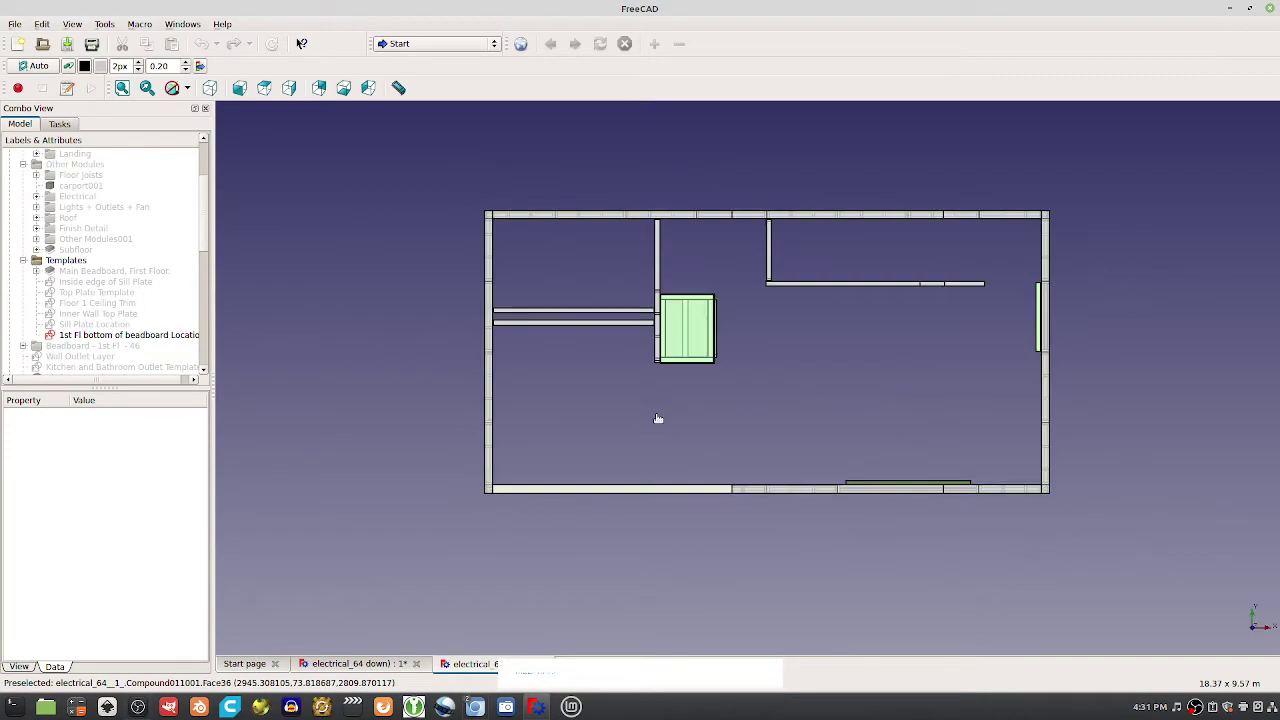
key(1)
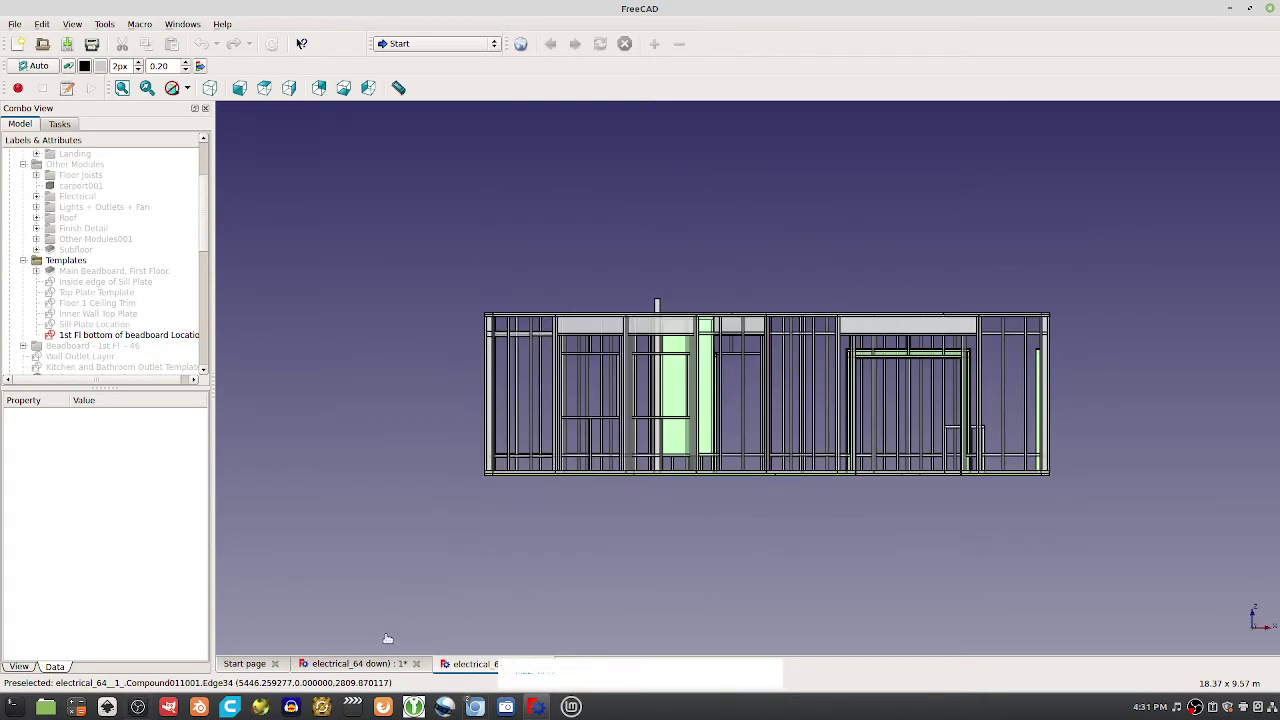
key(2)
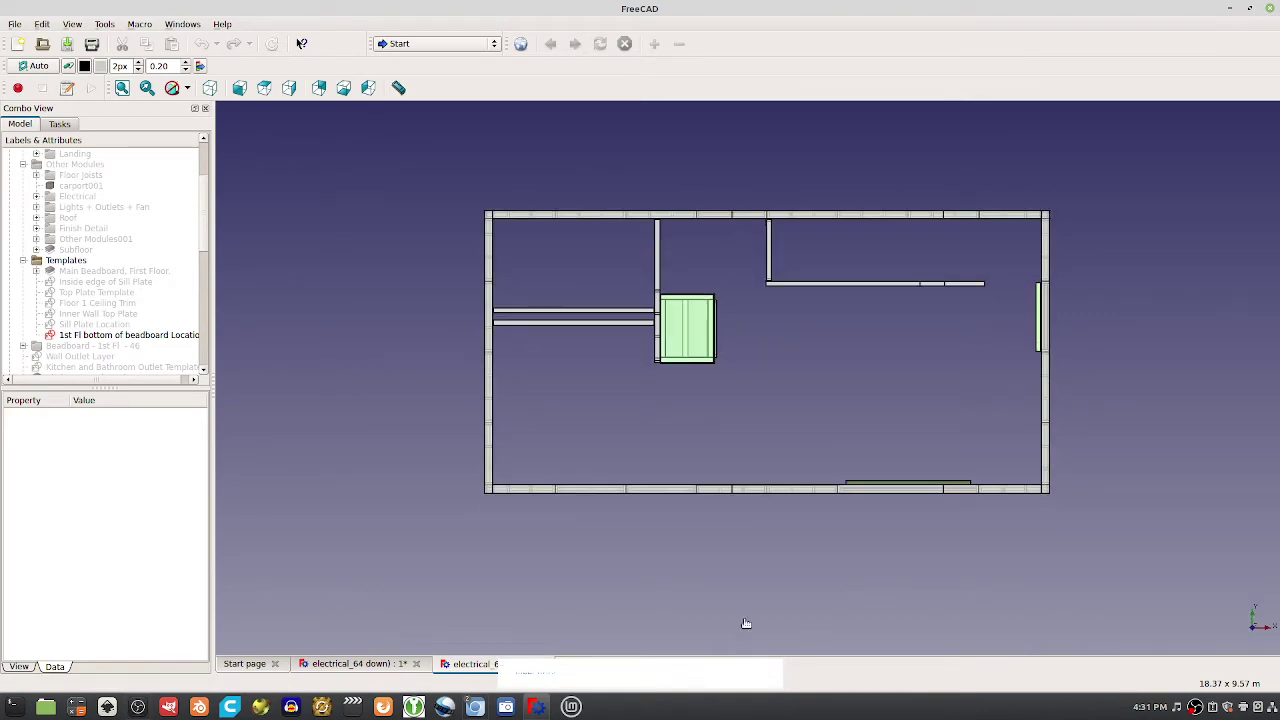
right_click(310, 481)
mouse_move(395, 485)
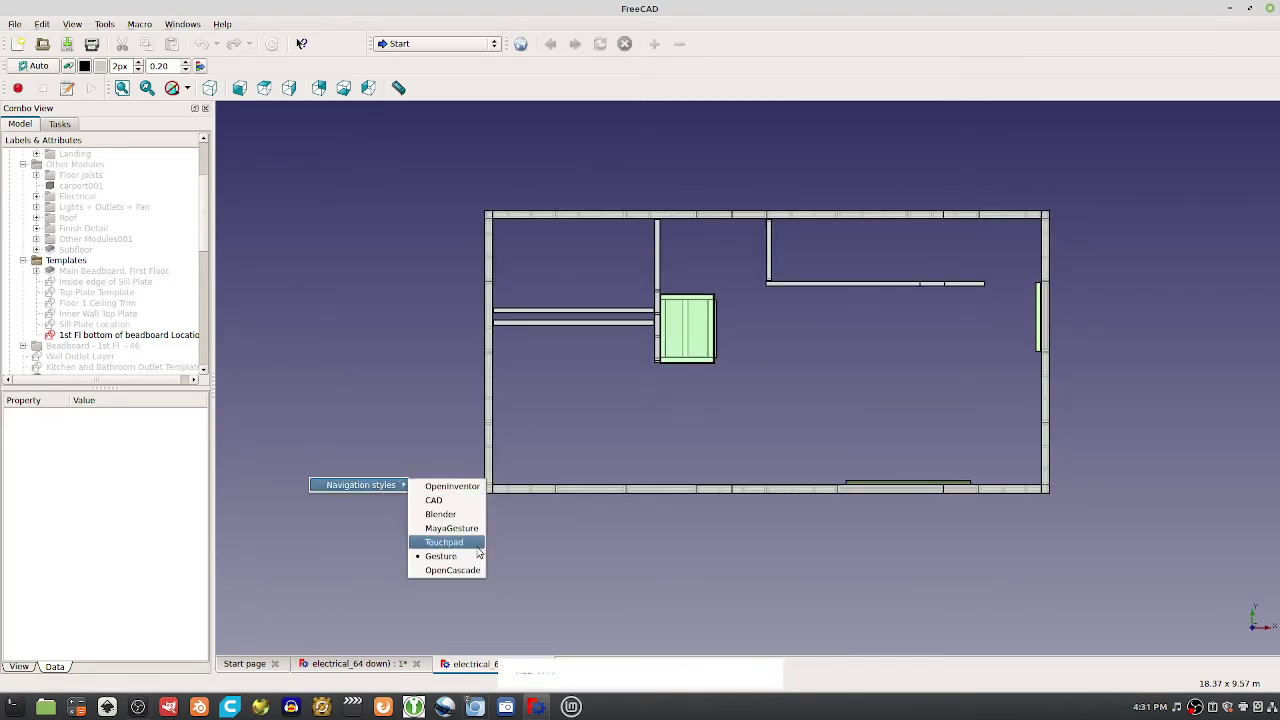
click(563, 578)
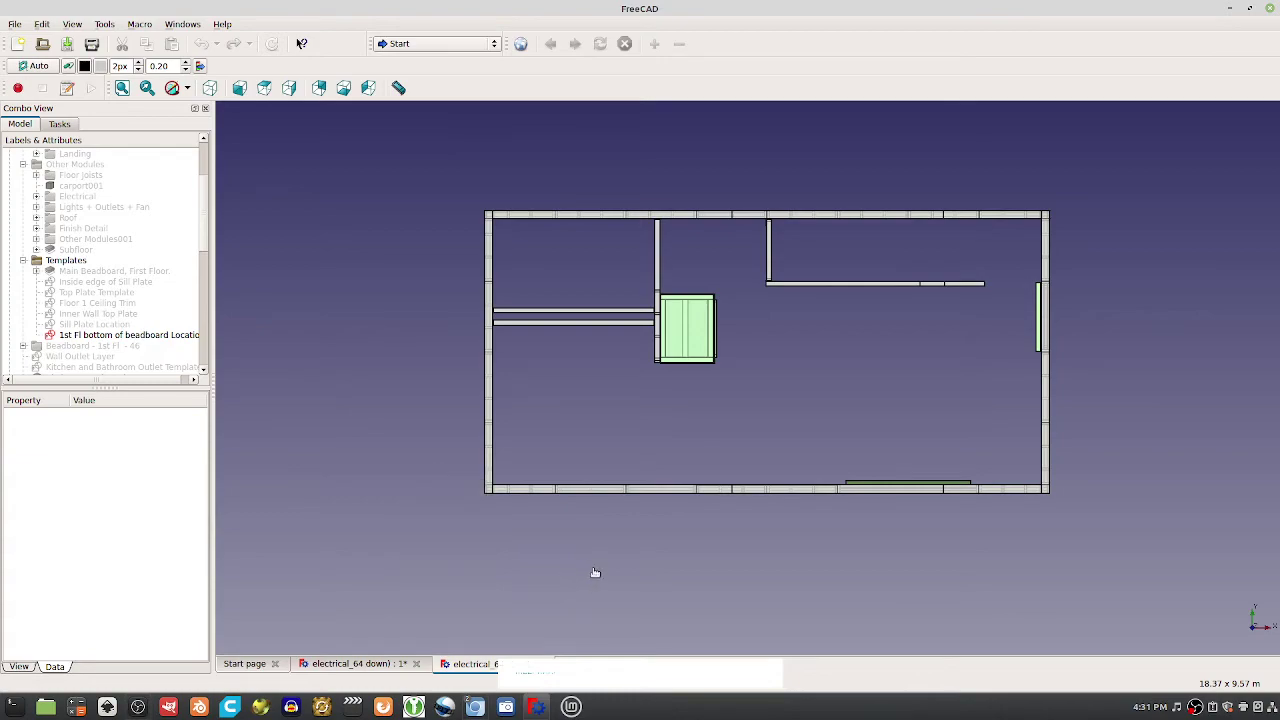
drag(594, 571, 605, 510)
drag(433, 470, 403, 469)
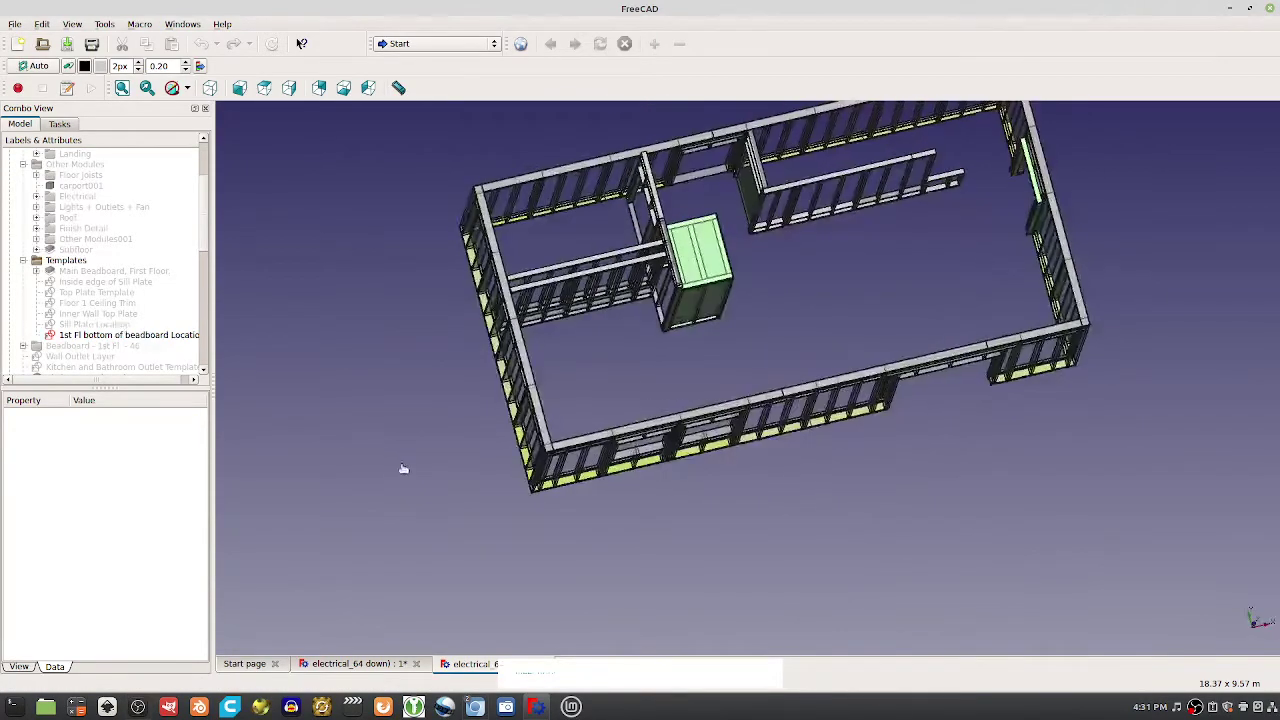
drag(406, 517, 443, 469)
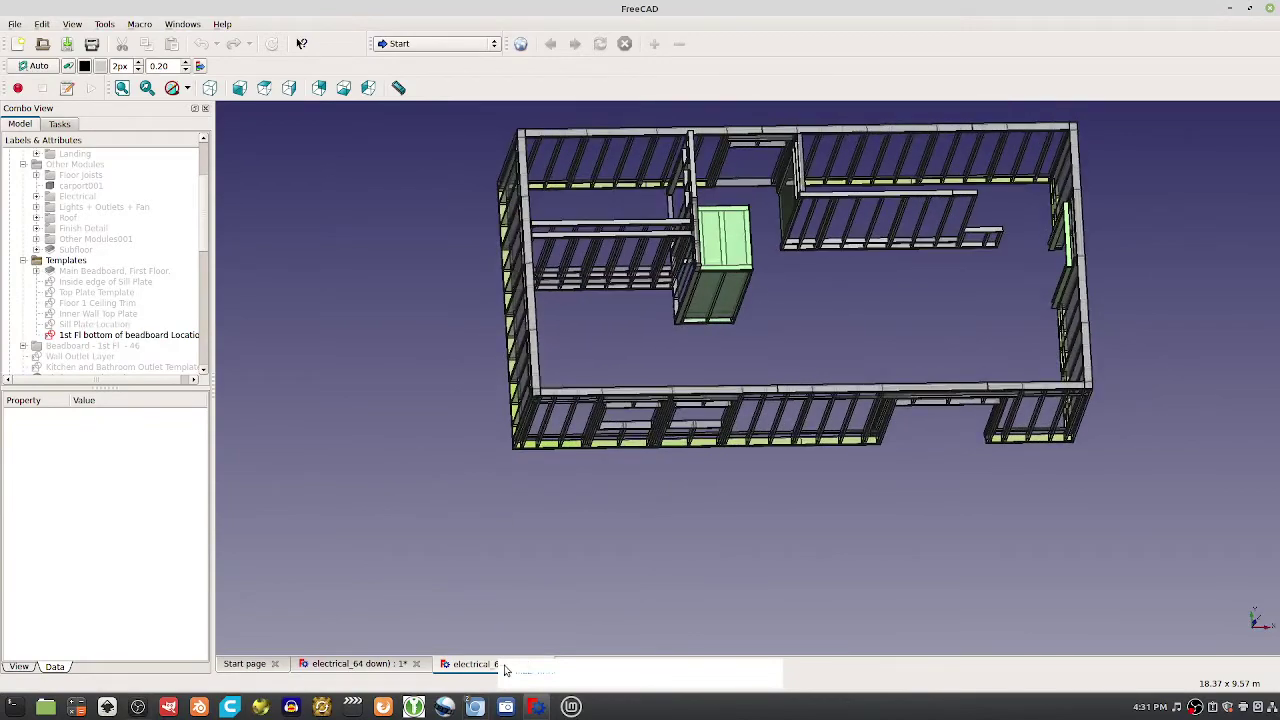
drag(424, 585, 820, 548)
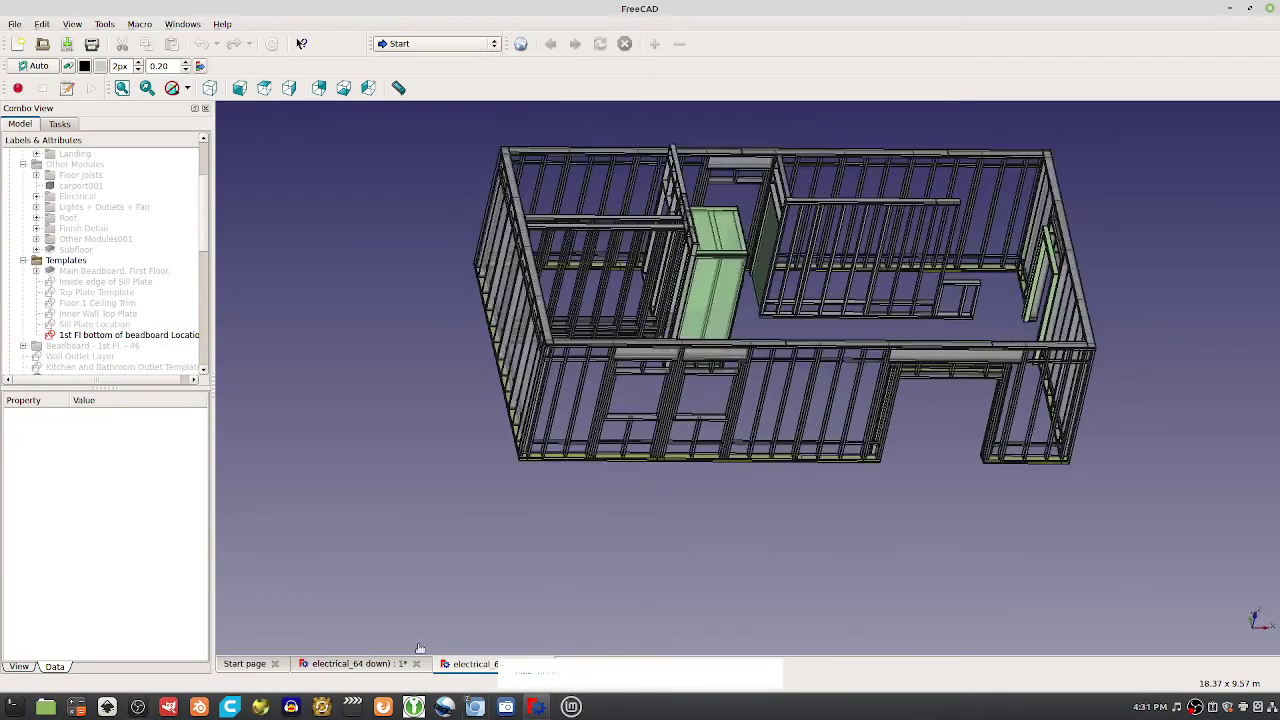
drag(440, 534, 450, 540)
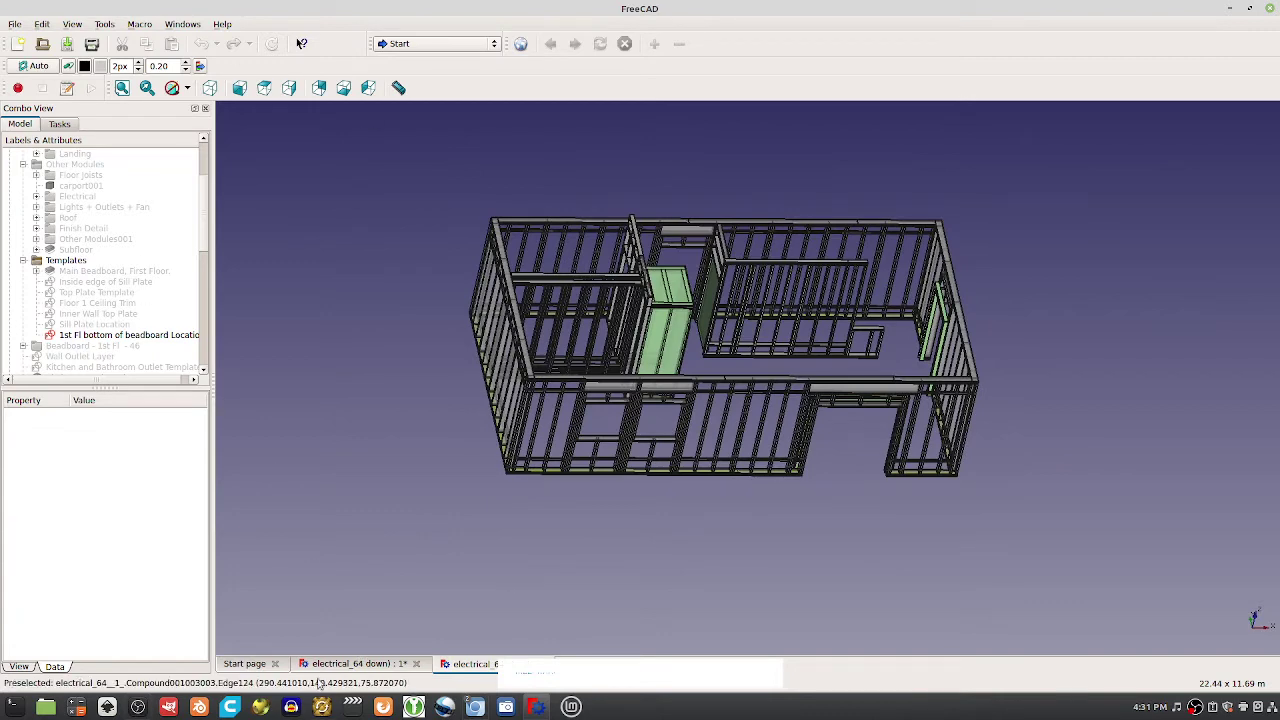
Switch to the Seed Eco-Home Documentation Working Team slides in Chromium, enlarge the browser window and show the first slide
click(477, 707)
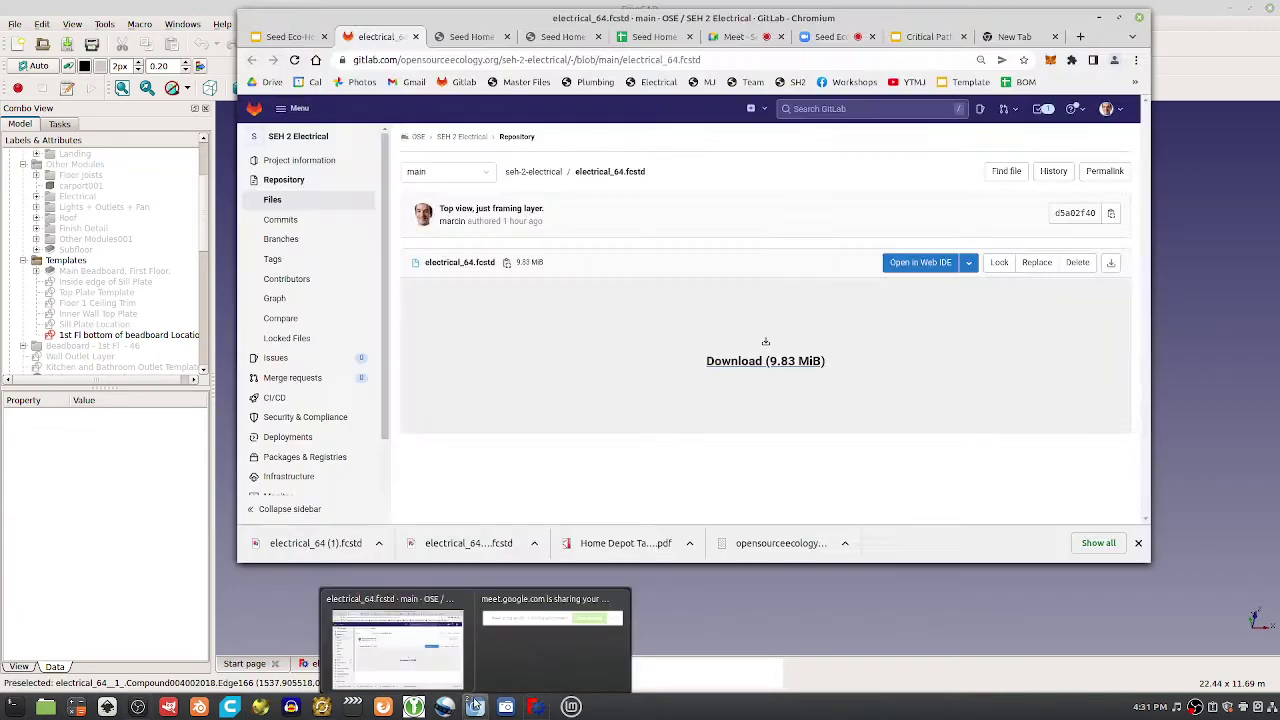
click(405, 640)
click(300, 37)
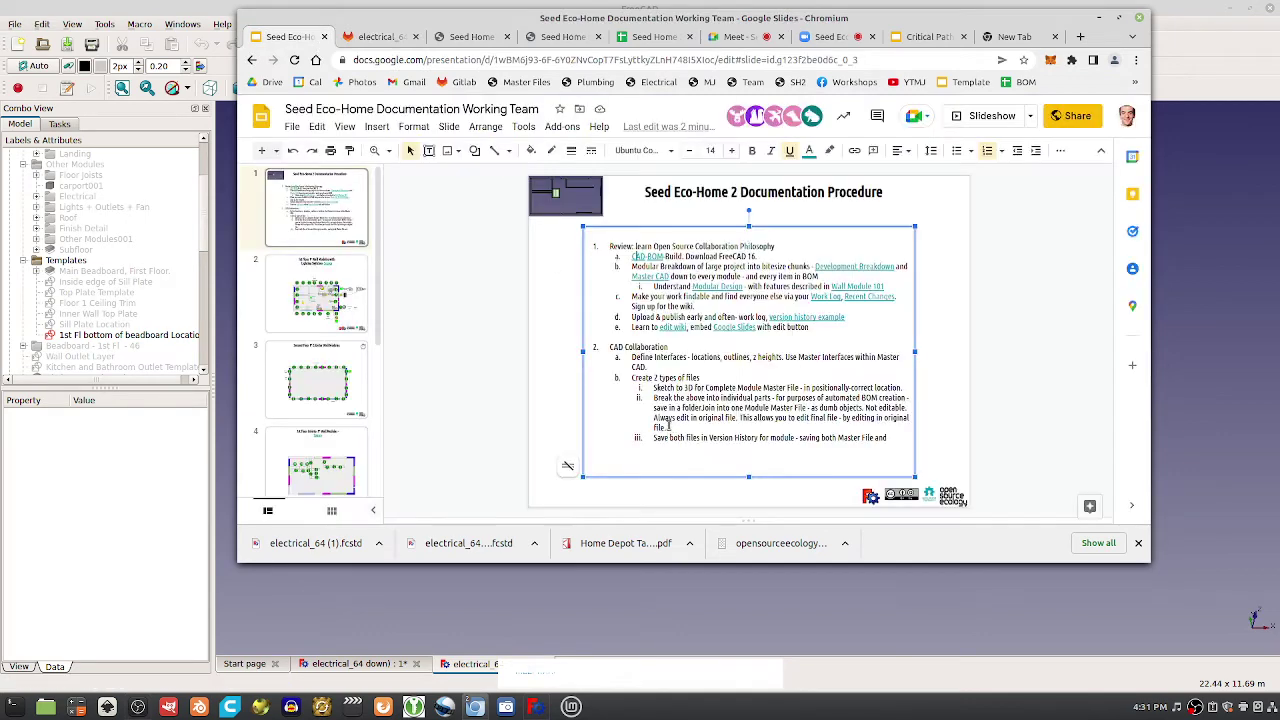
click(640, 256)
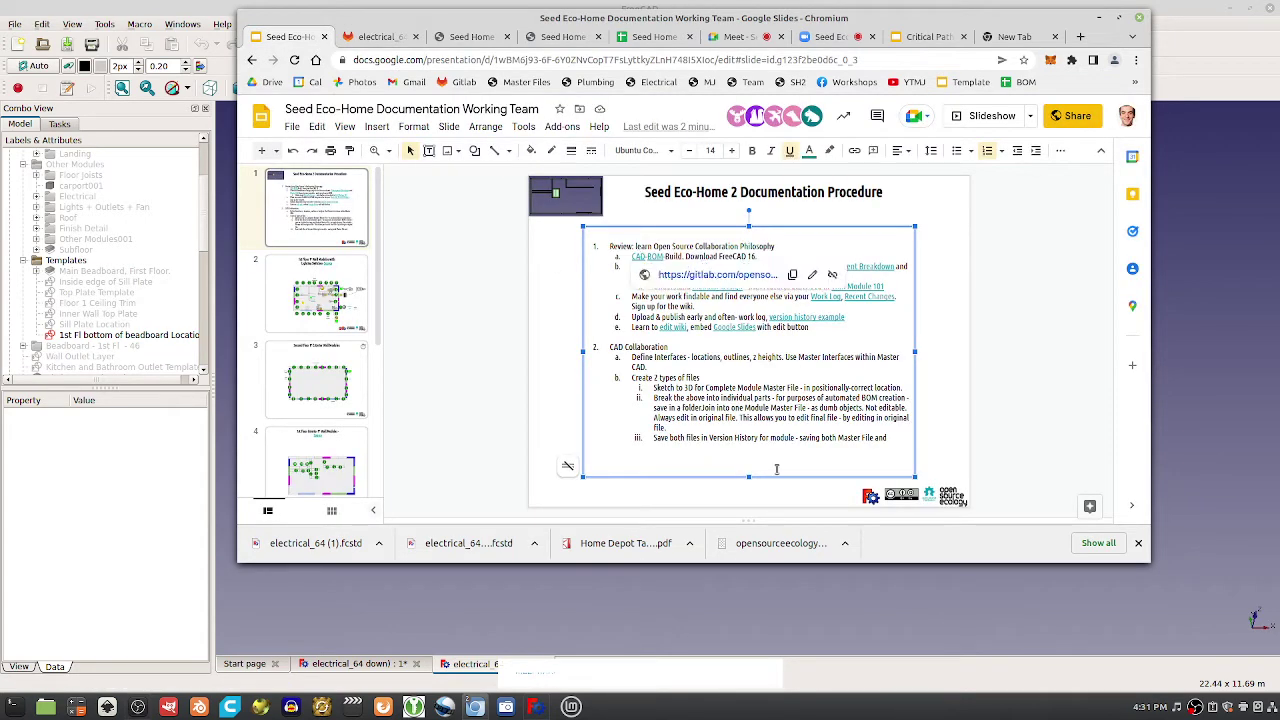
drag(1148, 560, 1212, 661)
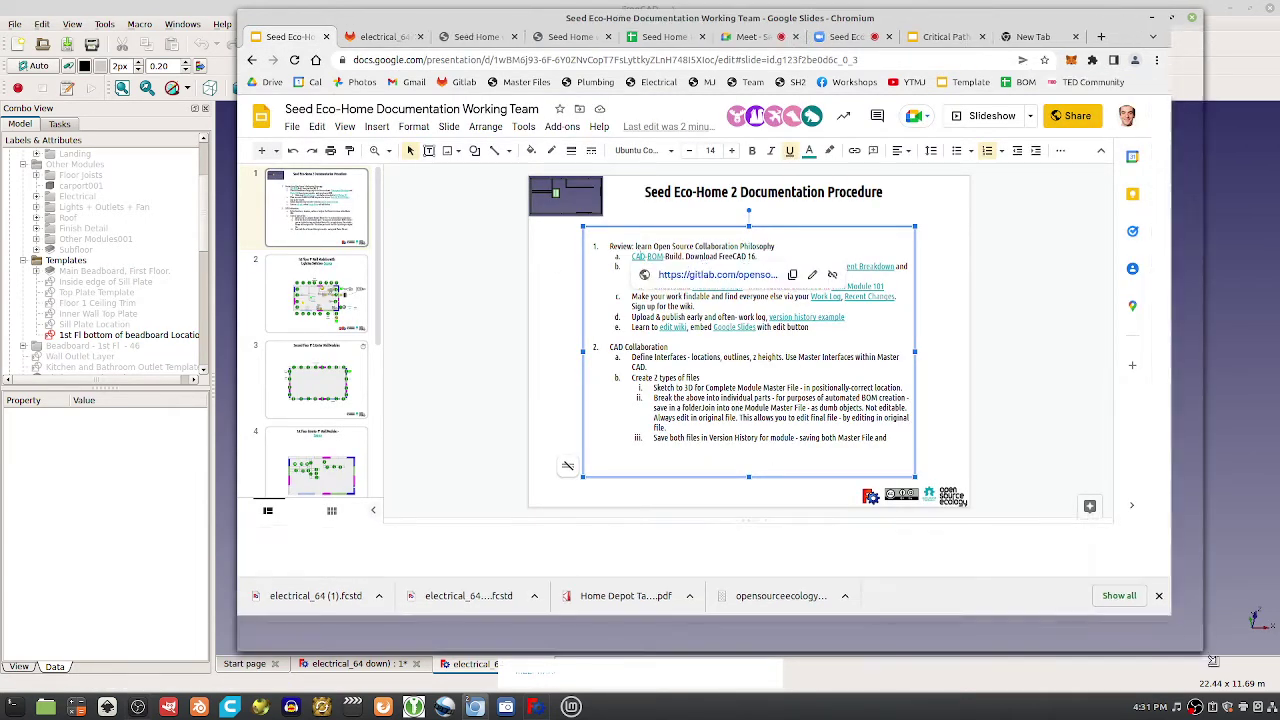
click(290, 275)
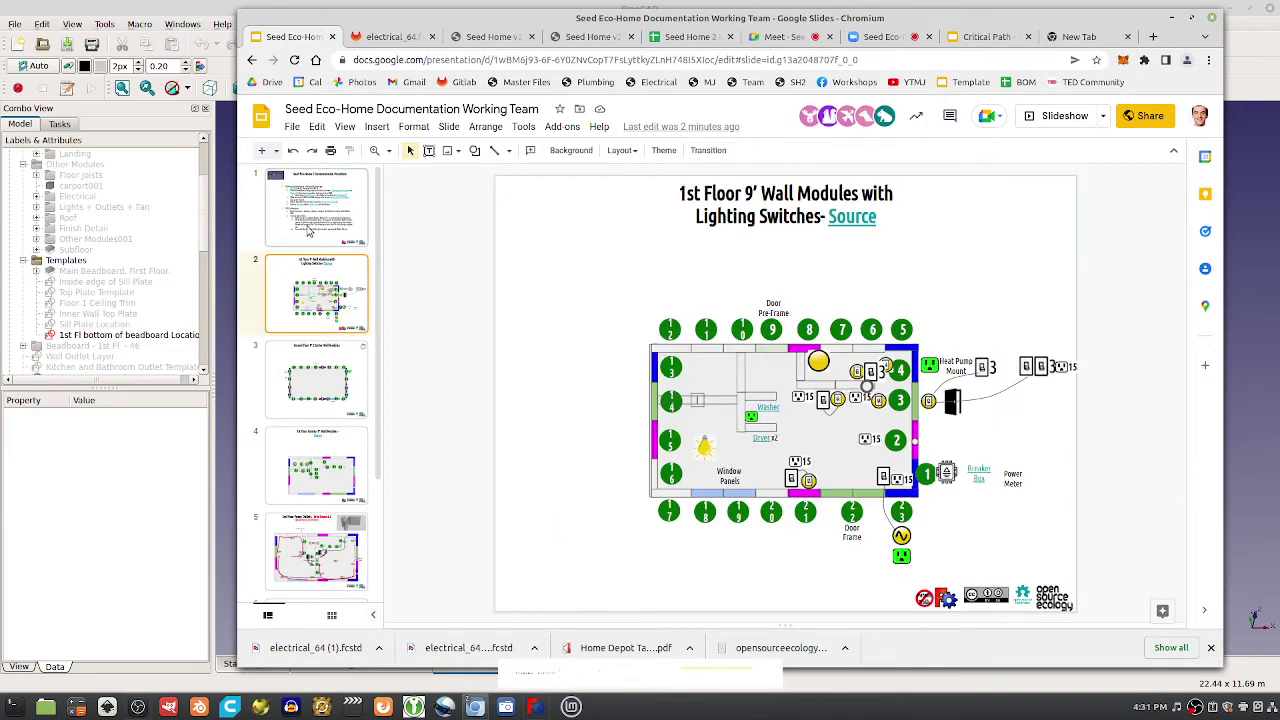
click(310, 230)
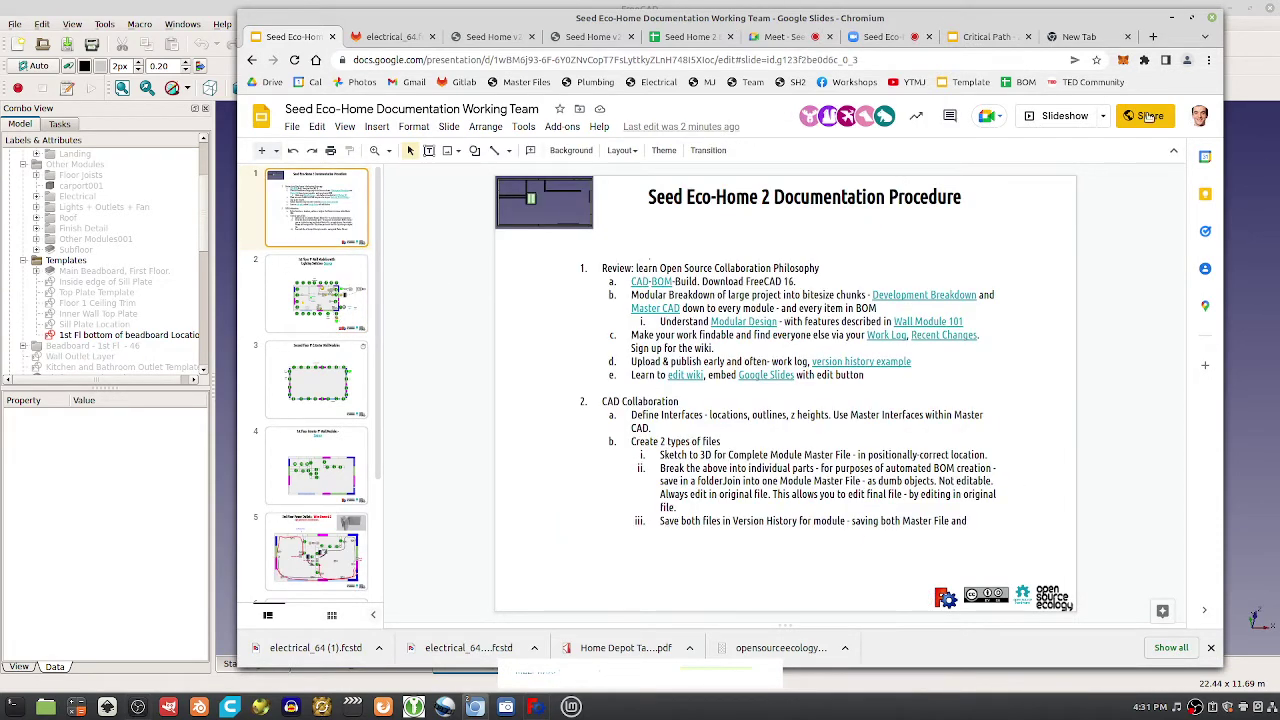
Set the presentation's public general access role to Editor
click(1148, 116)
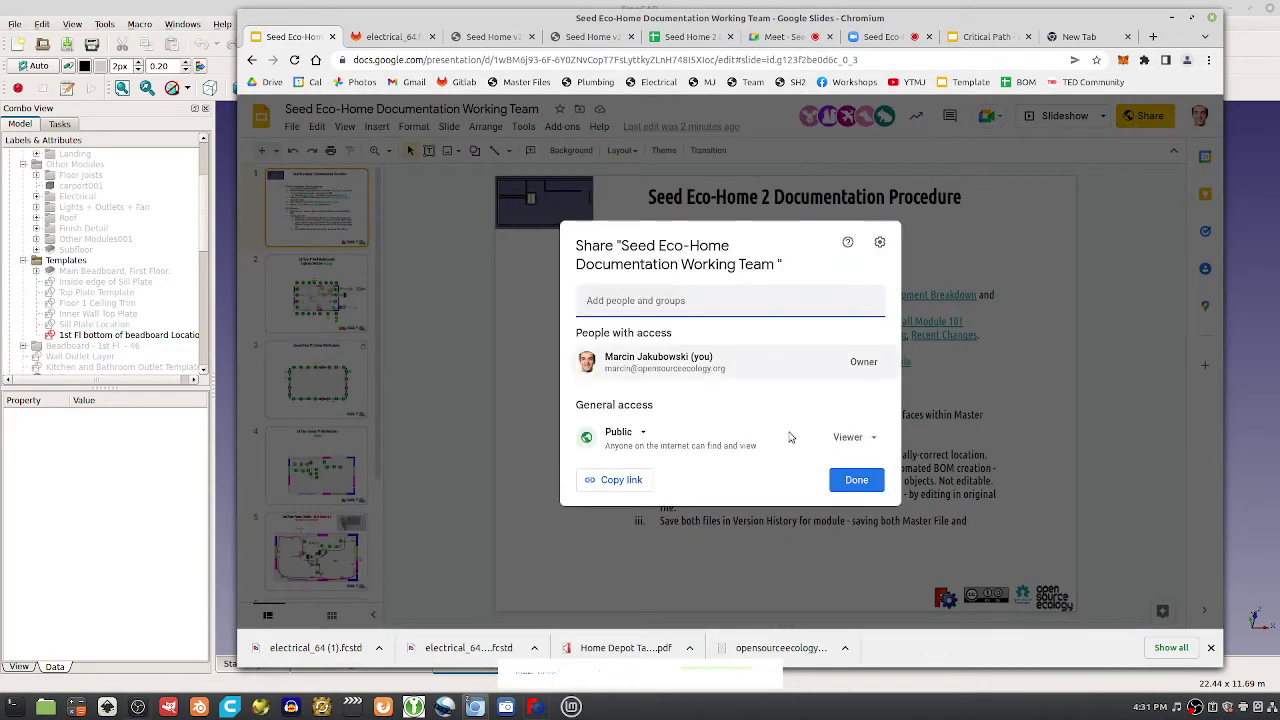
click(850, 456)
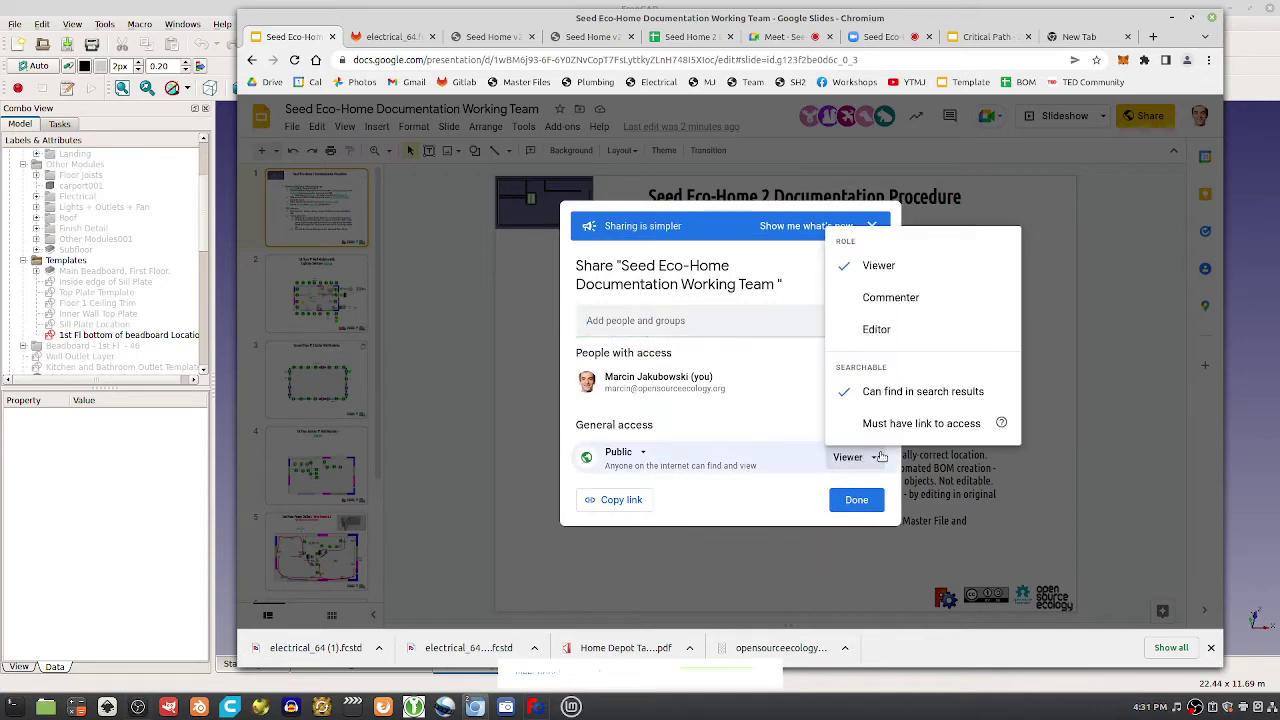
click(877, 330)
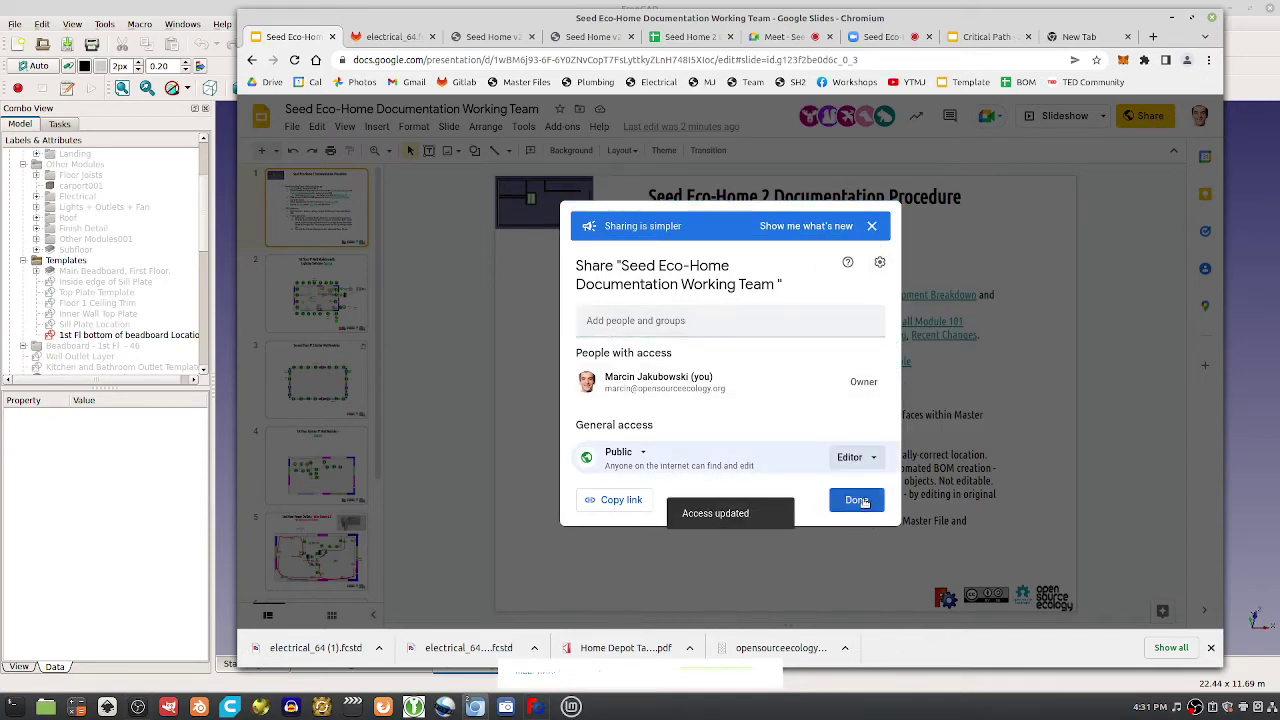
click(857, 500)
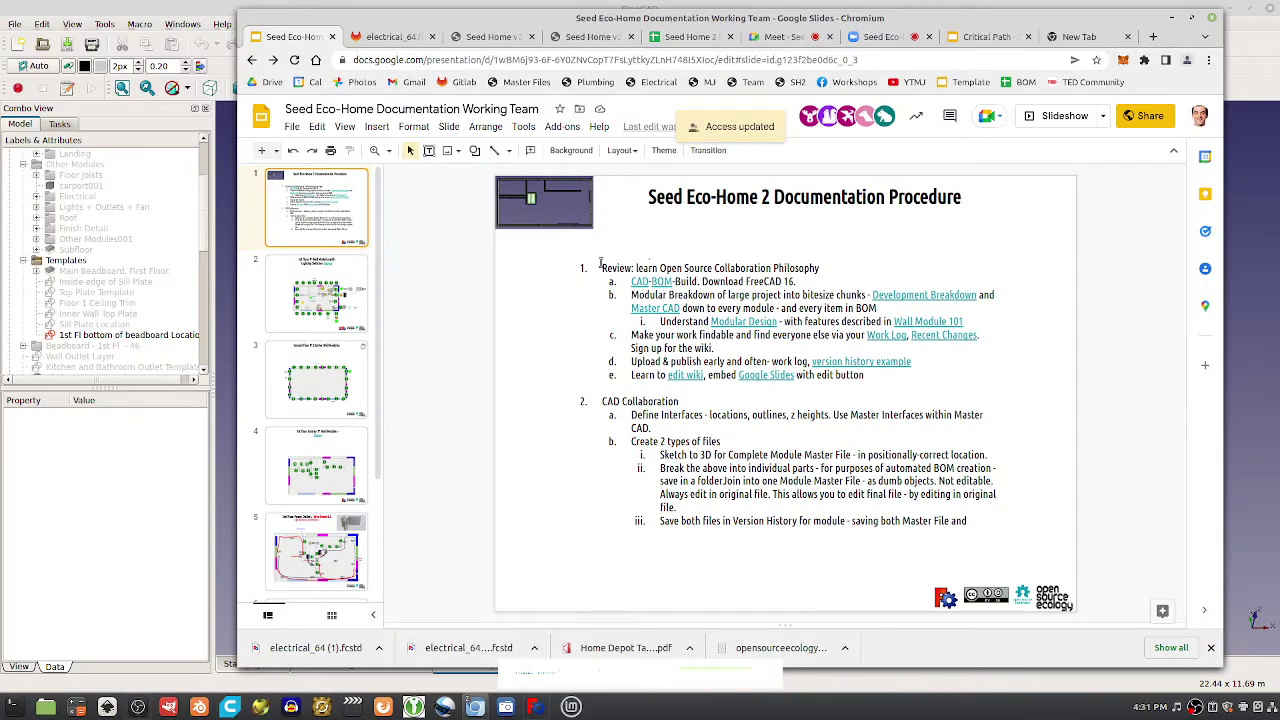
drag(600, 263, 771, 455)
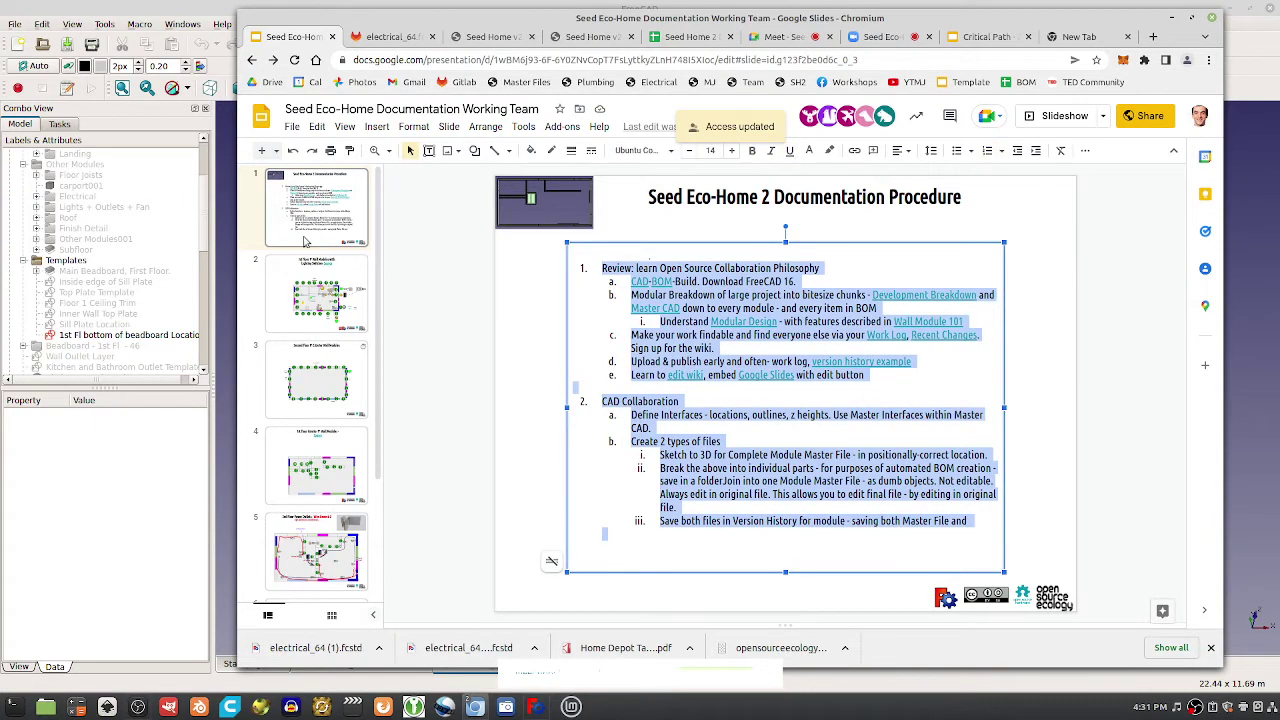
click(305, 241)
click(377, 126)
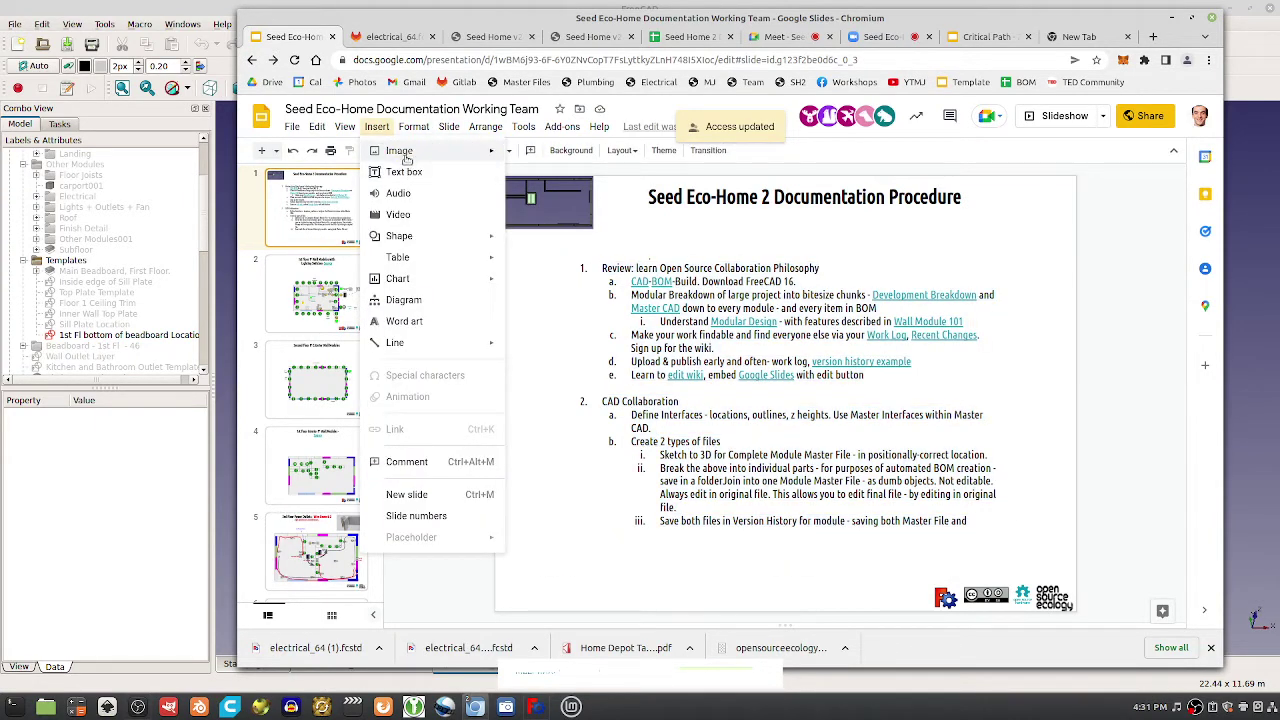
click(679, 521)
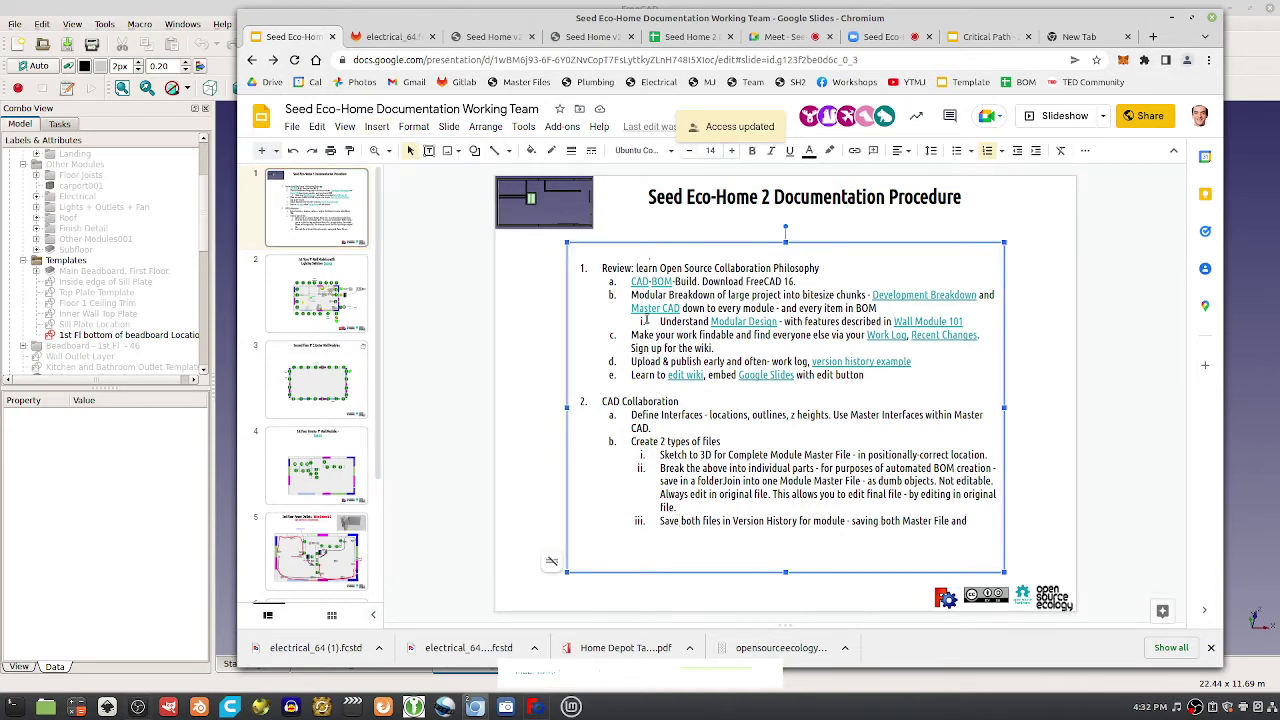
Review the CAD Collaboration heading and its item on defining interfaces within Master CAD
double_click(656, 403)
click(625, 401)
double_click(625, 401)
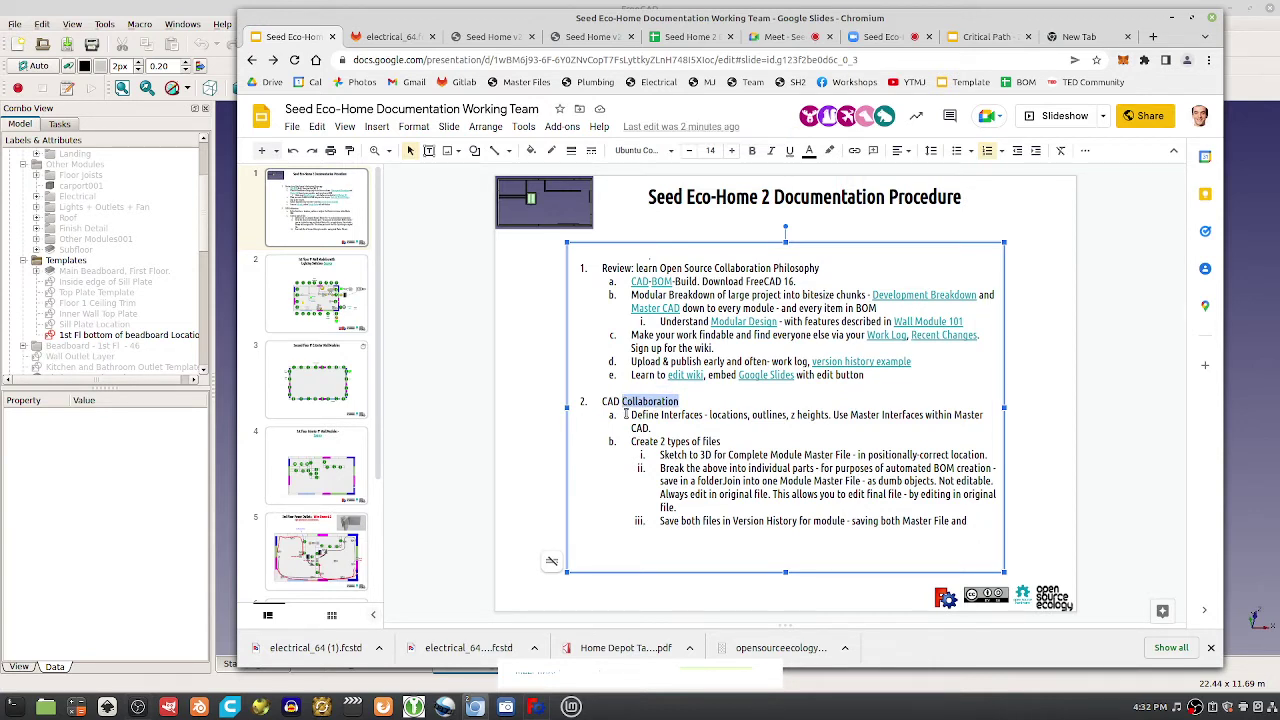
drag(627, 414, 707, 421)
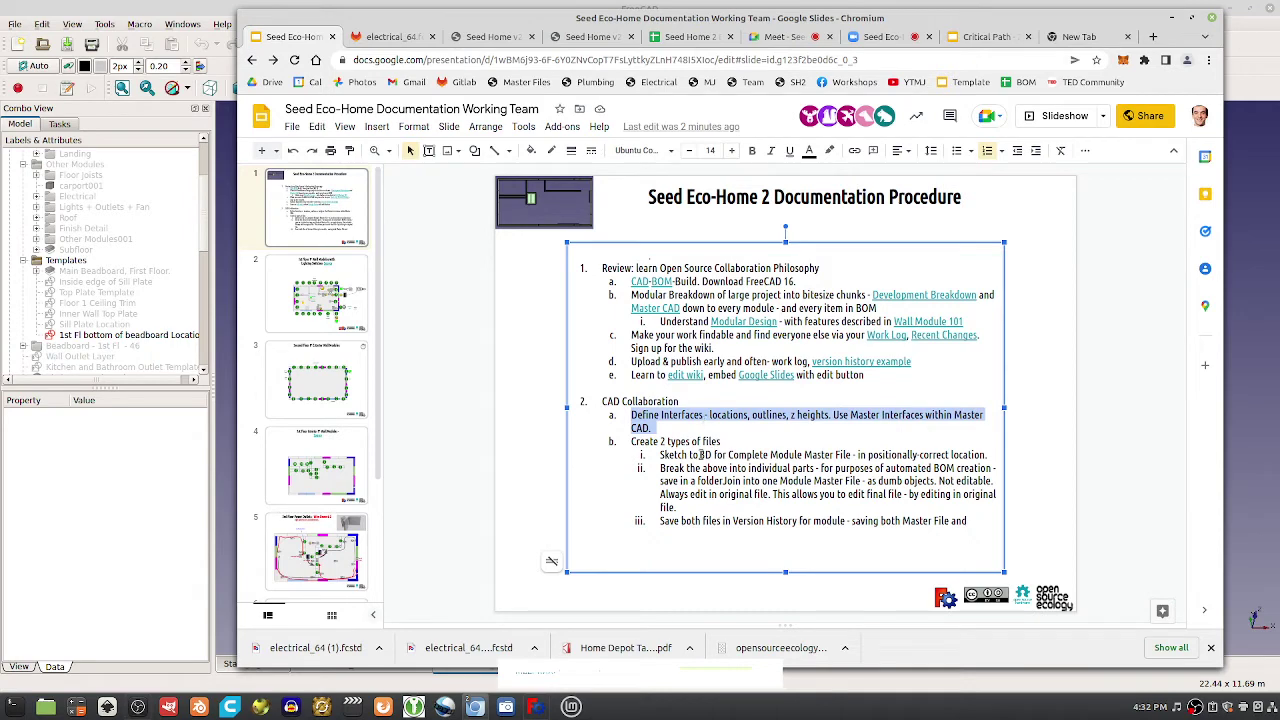
Show the slide with the 1st Floor 9' Wall Modules and maximize the browser window
click(322, 550)
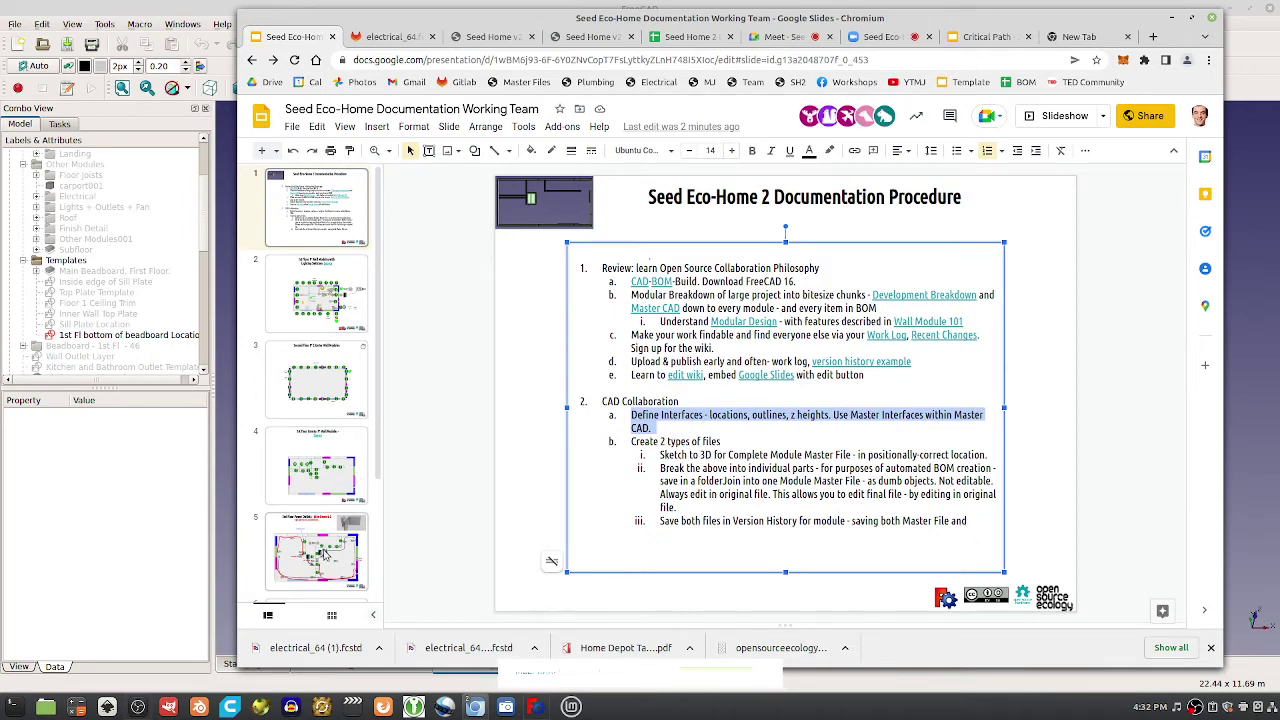
click(352, 310)
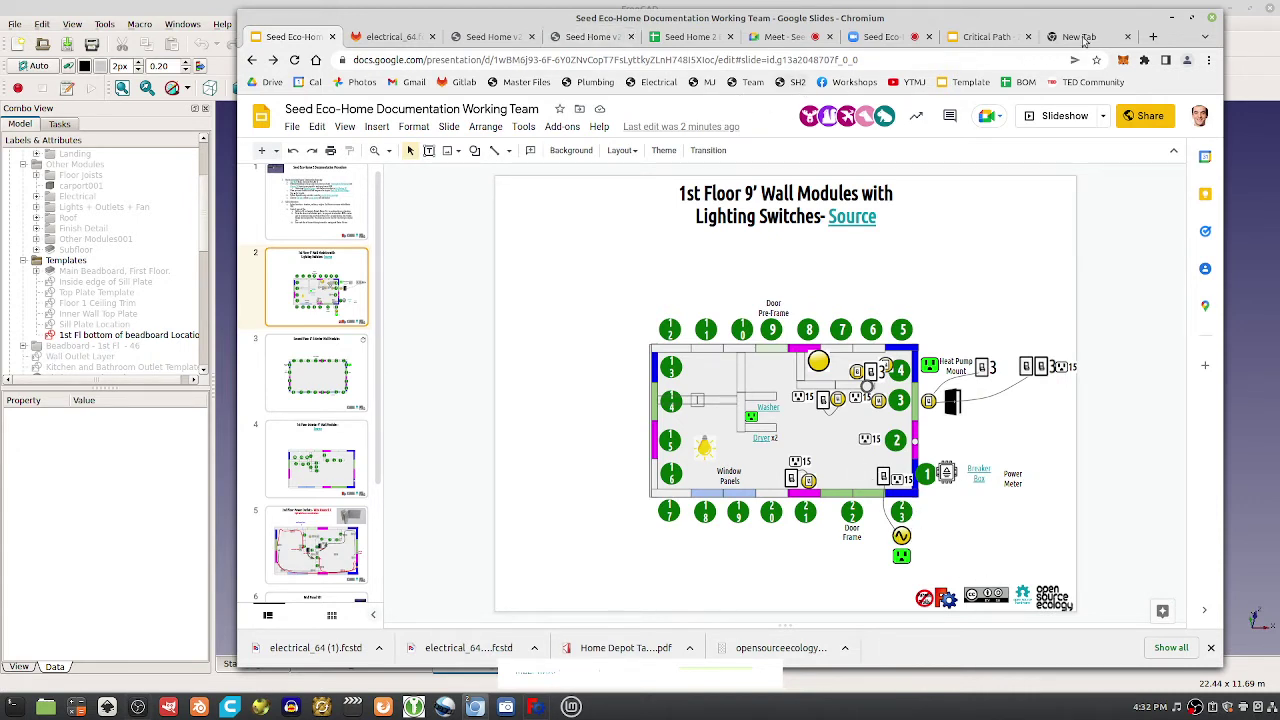
click(1191, 17)
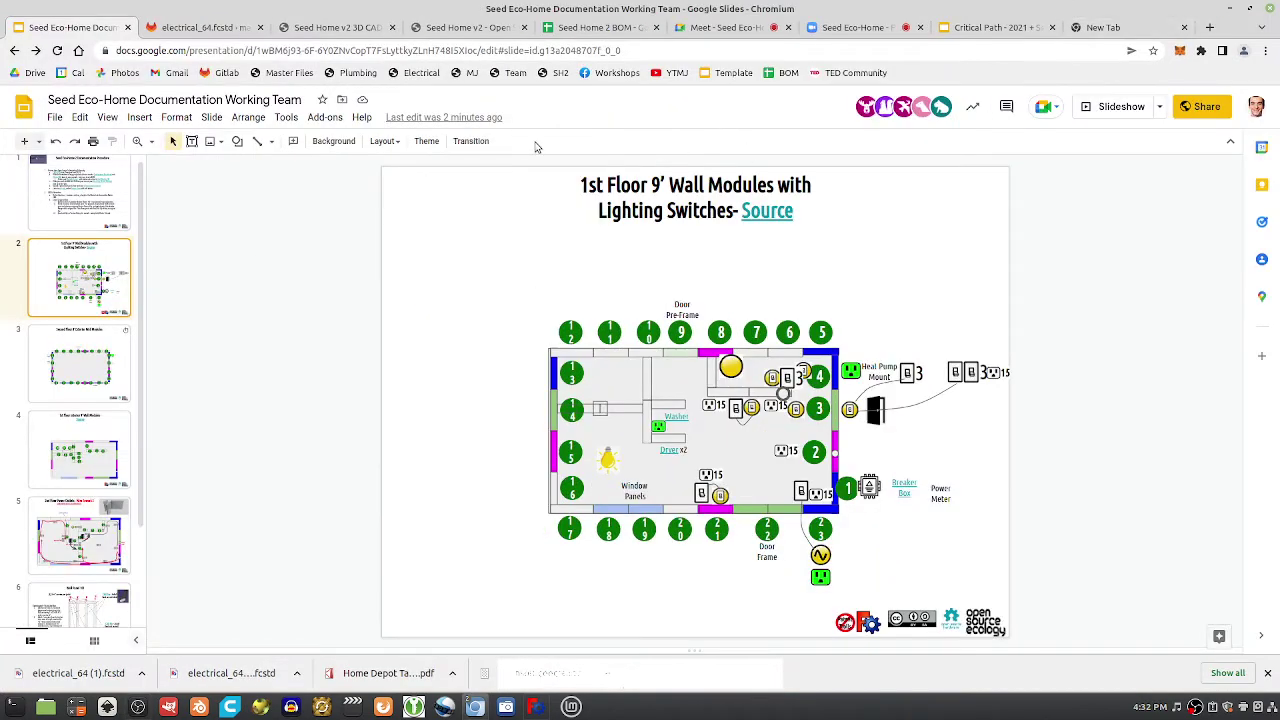
Open the wiki's Master Files page and find Wall Module 1 in the First Floor Exterior section
click(289, 72)
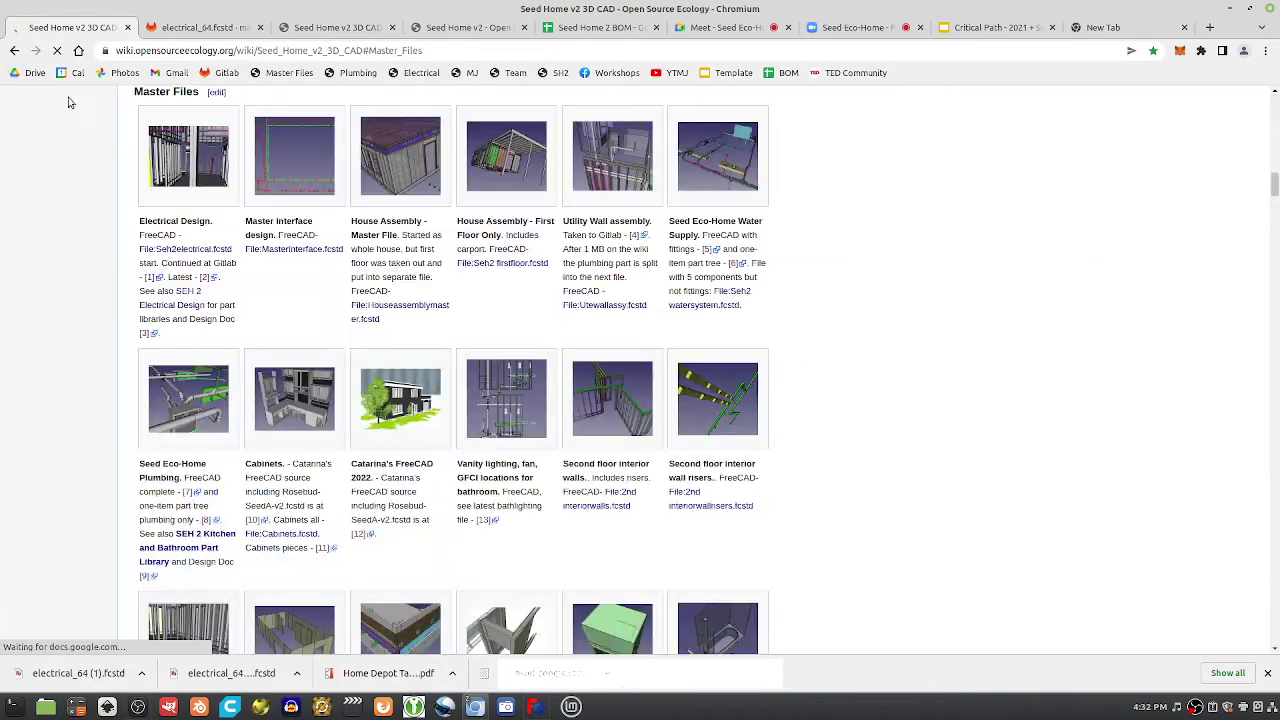
scroll(420, 362, down, 3)
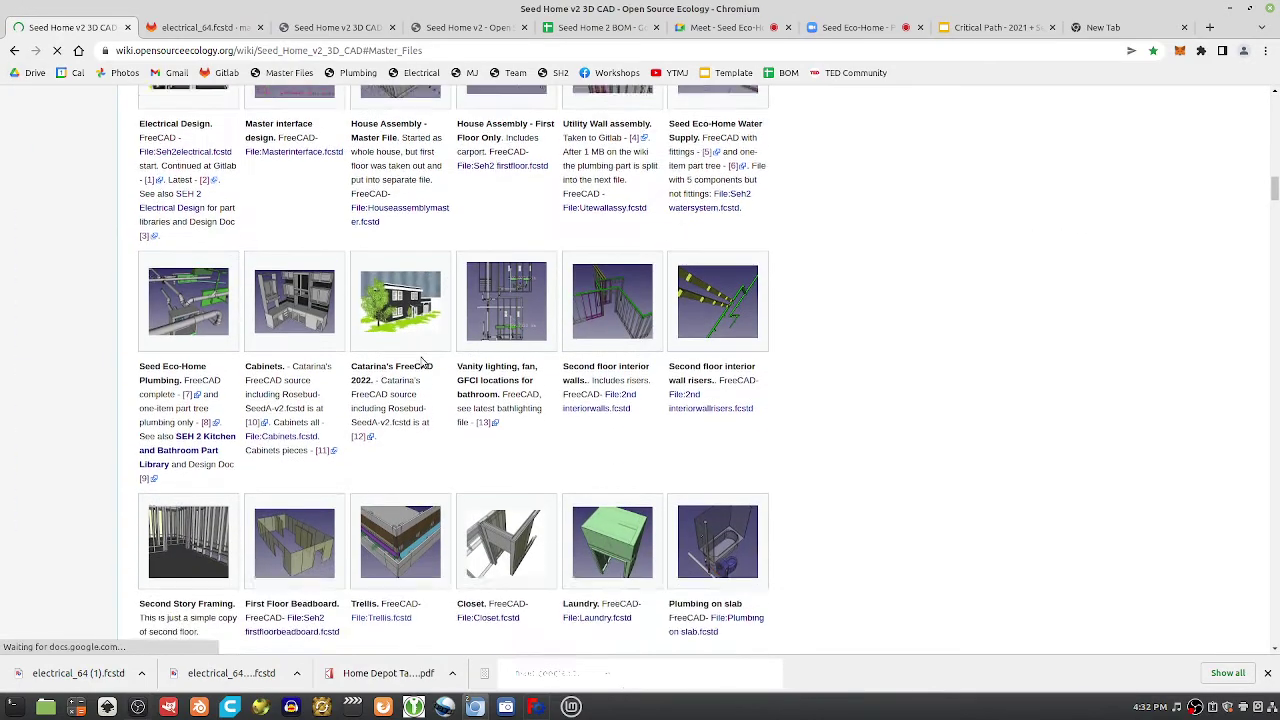
scroll(420, 362, down, 7)
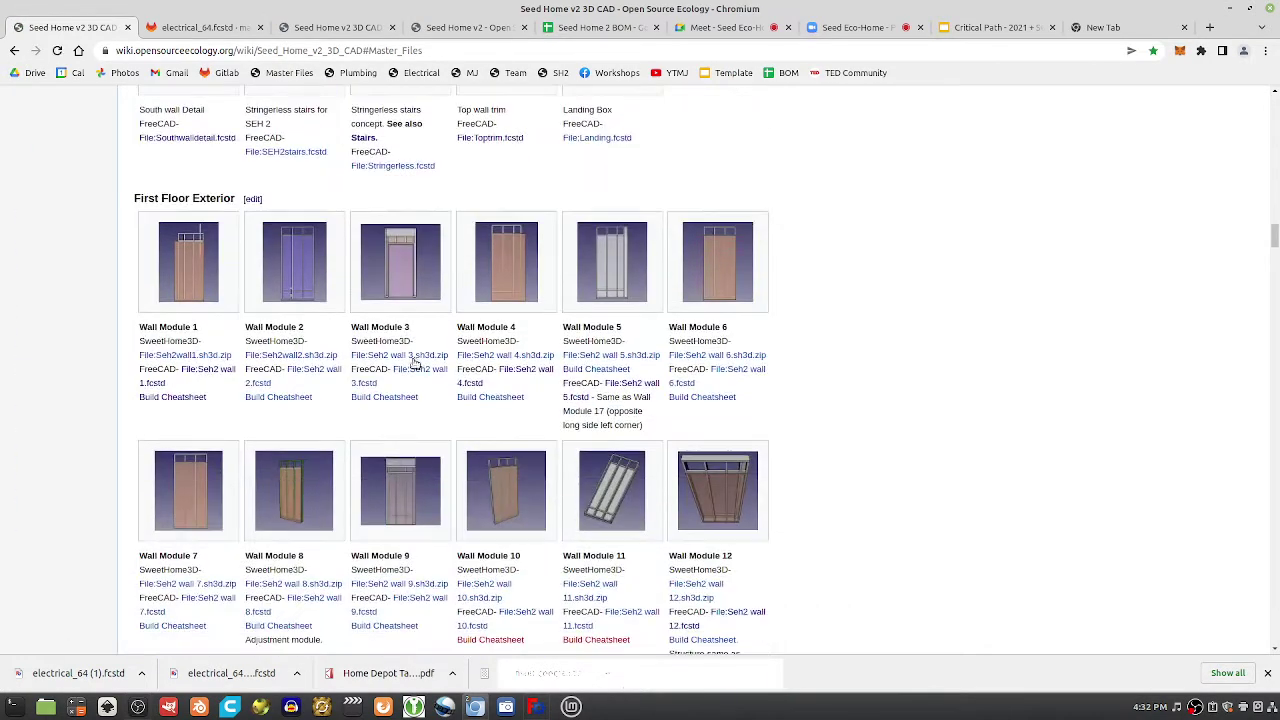
drag(139, 327, 212, 327)
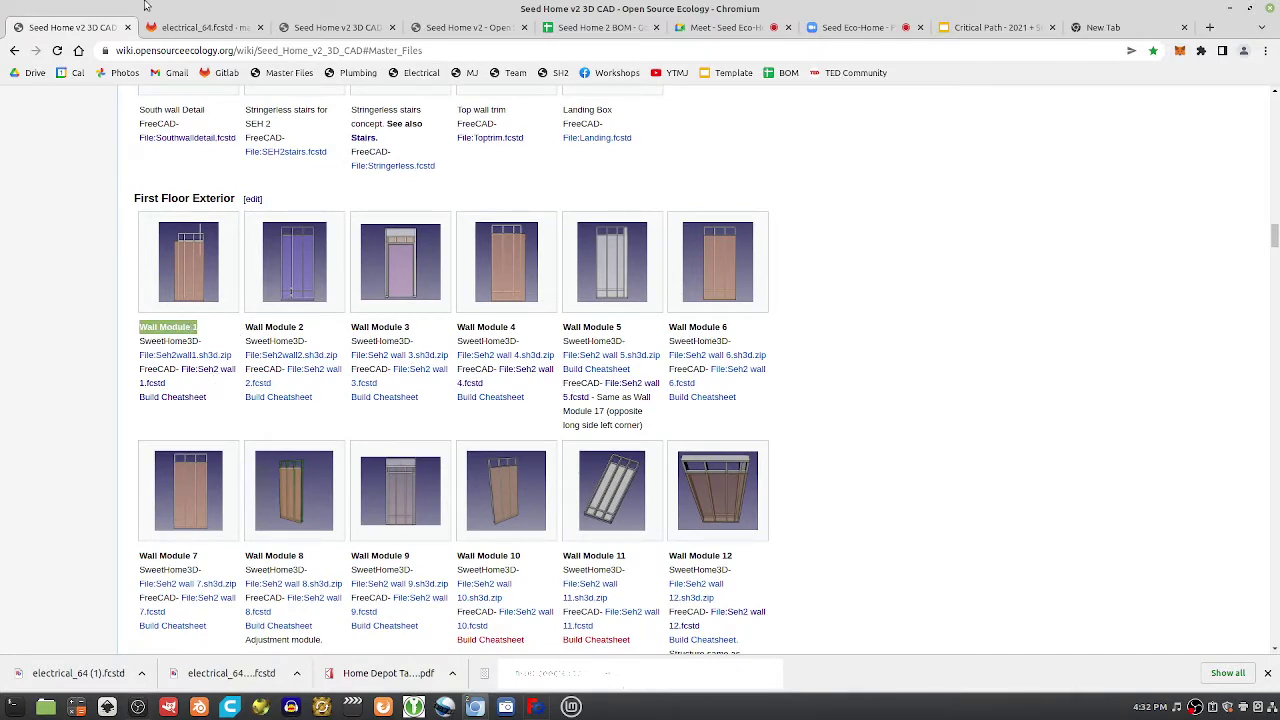
Duplicate the wiki tab, take the copy back to the working team slides, and return to the Master Files page
right_click(73, 27)
click(130, 125)
click(14, 50)
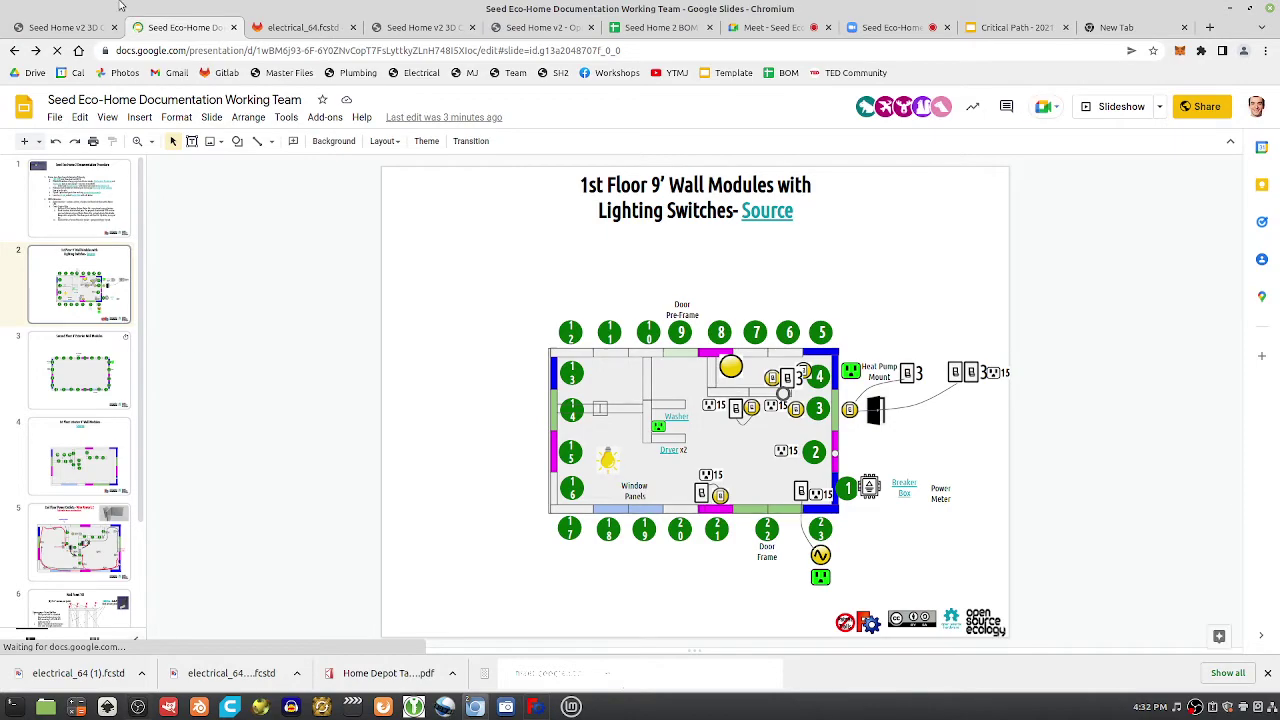
click(72, 27)
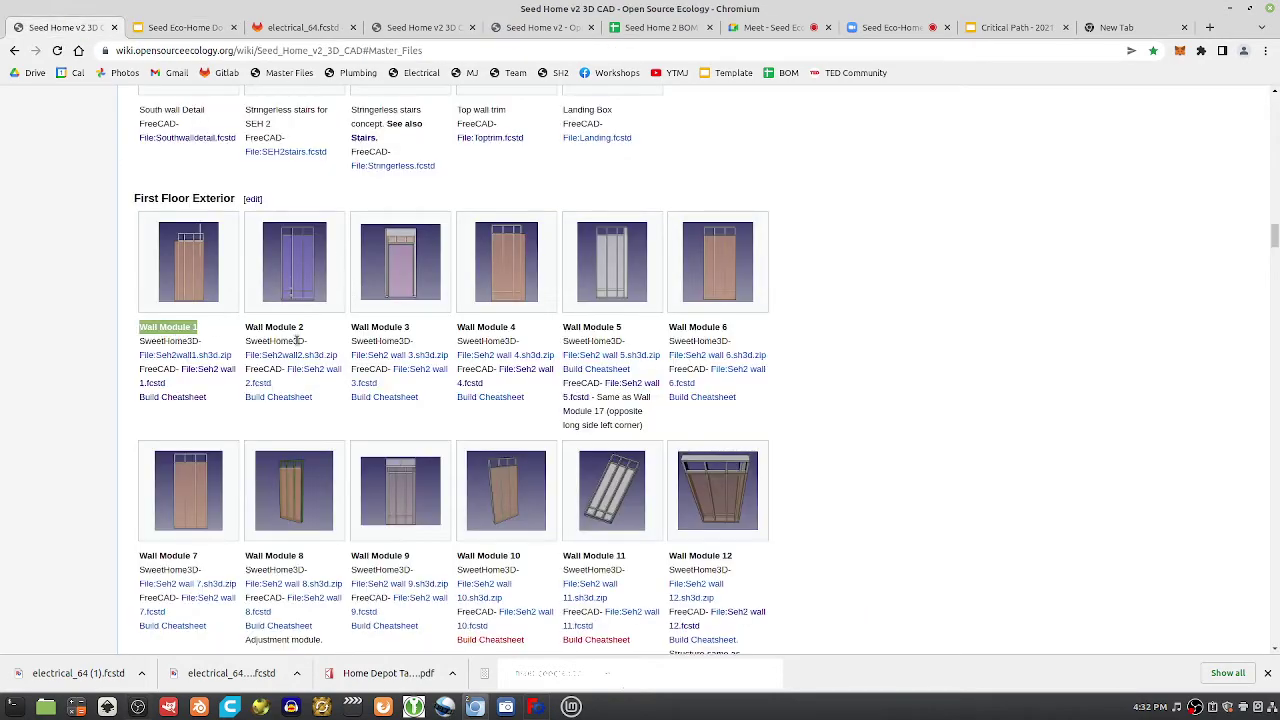
Look through the wall module listings, view the version history of Seh2 wall 7.fcstd, and return to the Master Files page
scroll(297, 341, down, 10)
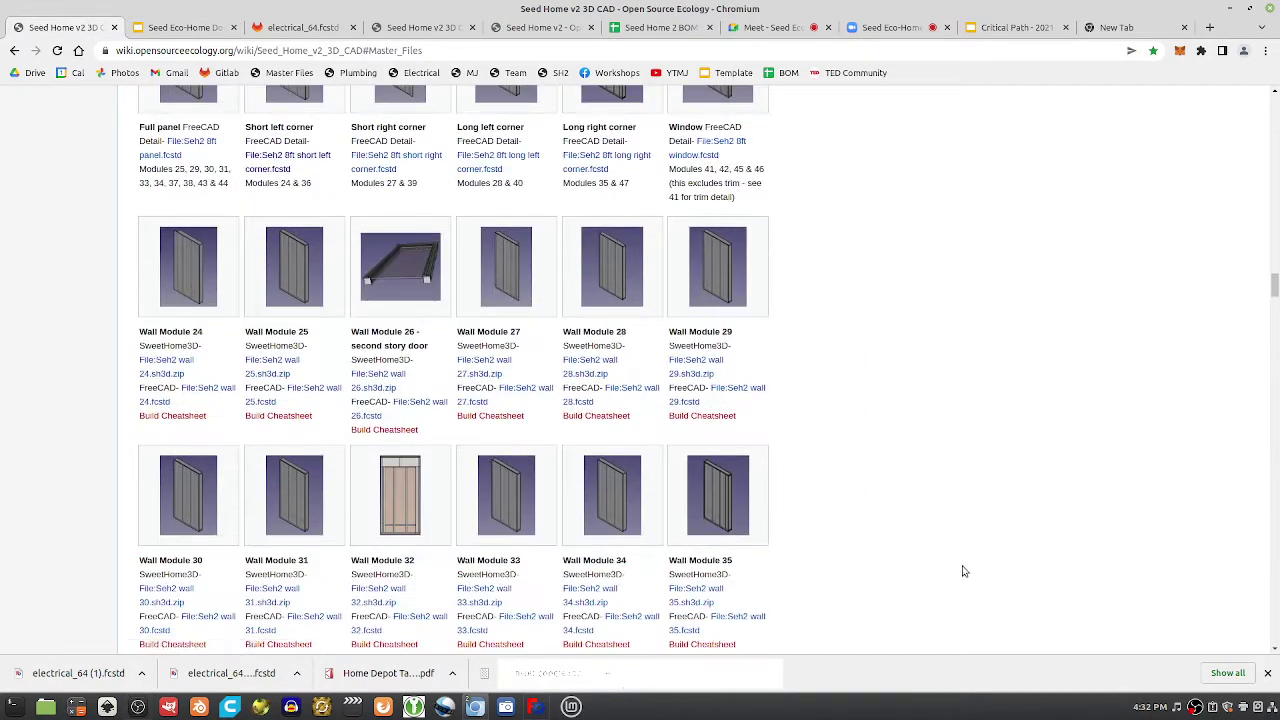
scroll(964, 571, up, 10)
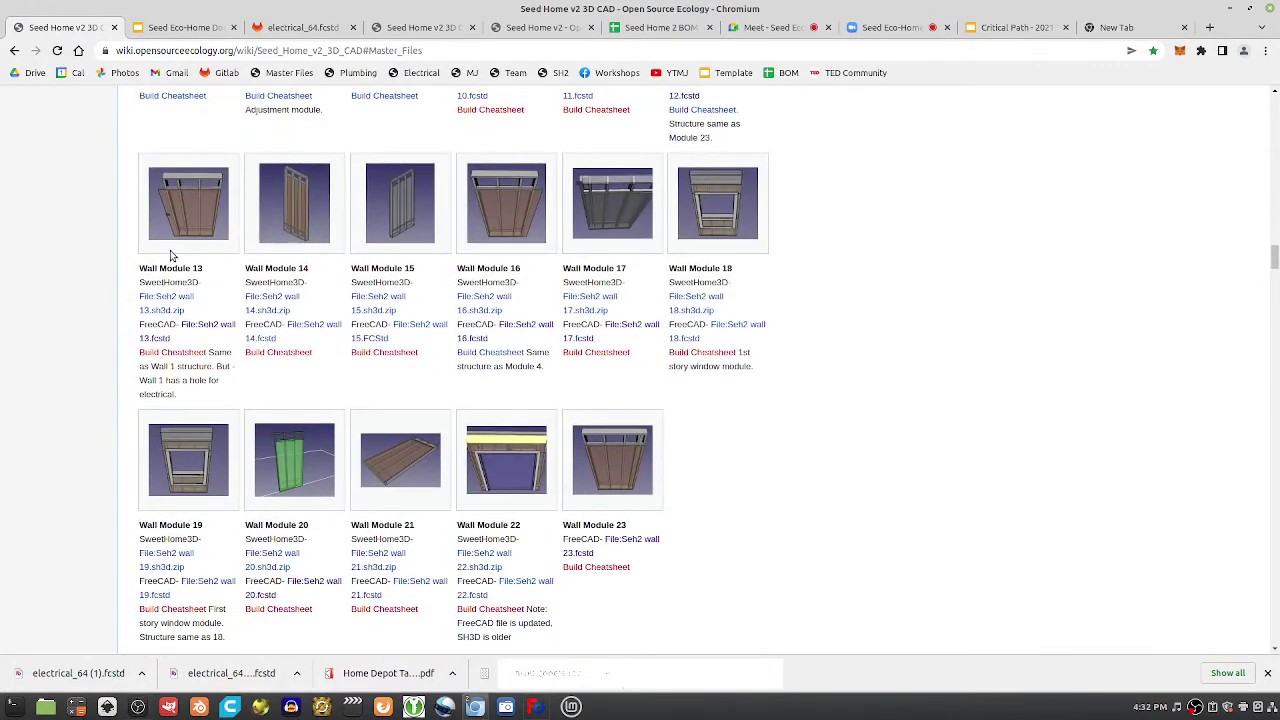
scroll(170, 256, up, 2)
scroll(198, 261, up, 2)
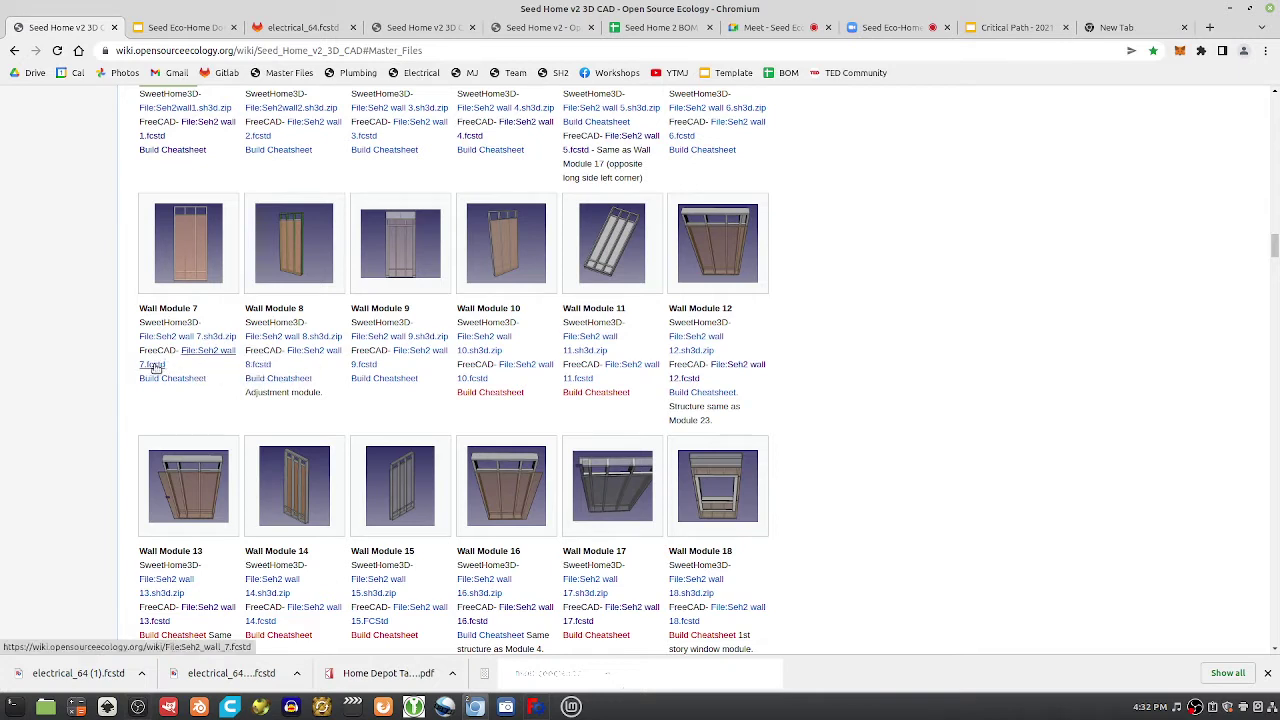
click(207, 355)
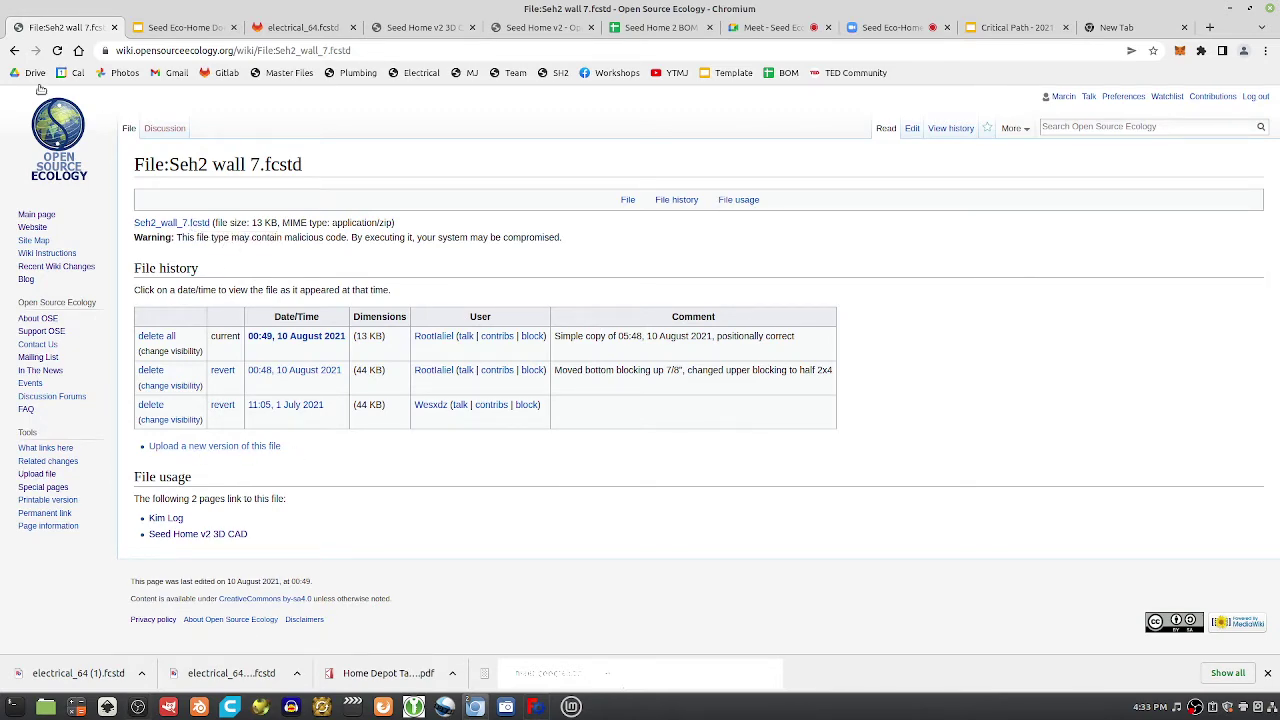
click(15, 50)
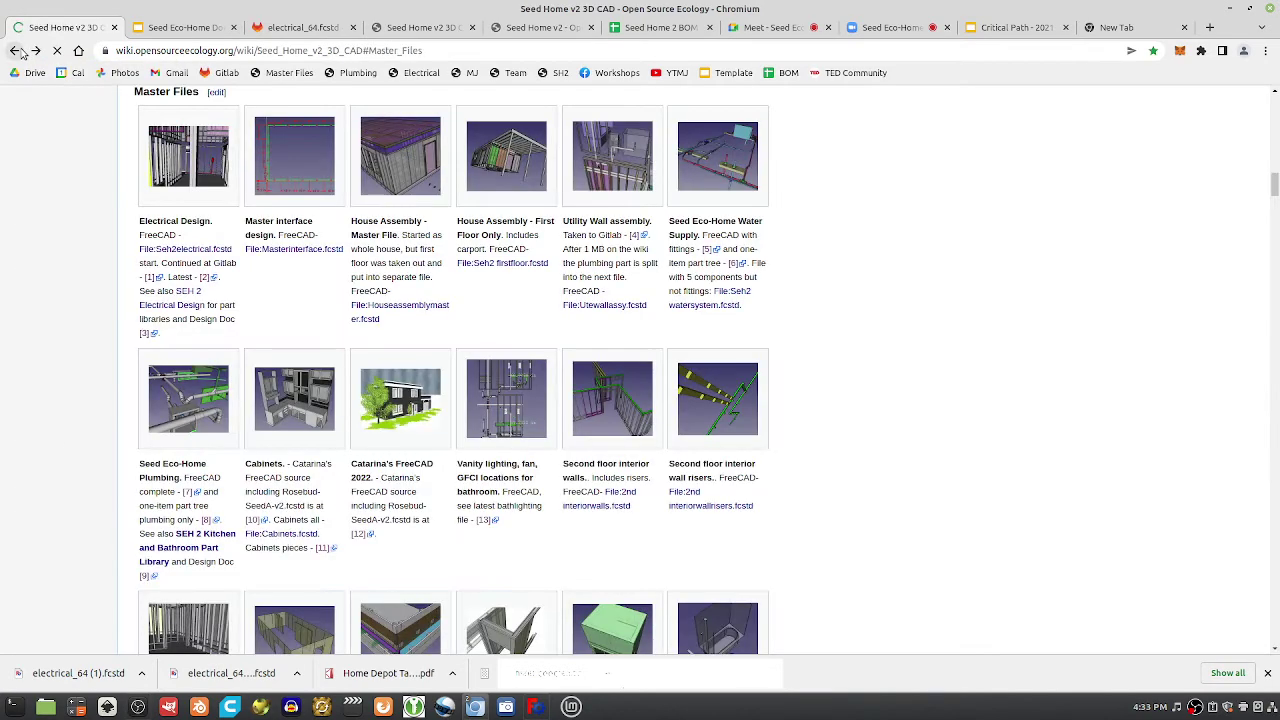
Return to the Documentation Procedure slide and review the item on creating two types of files, starting with Sketch to 3D
click(172, 30)
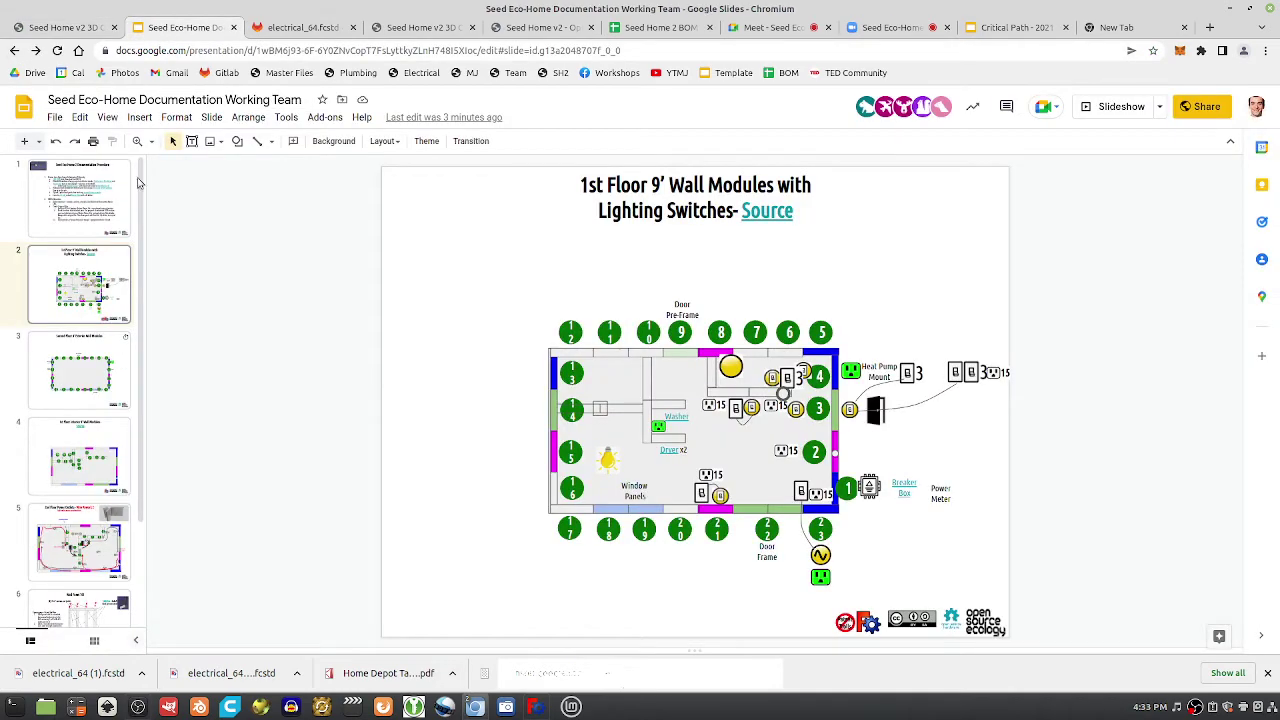
click(78, 198)
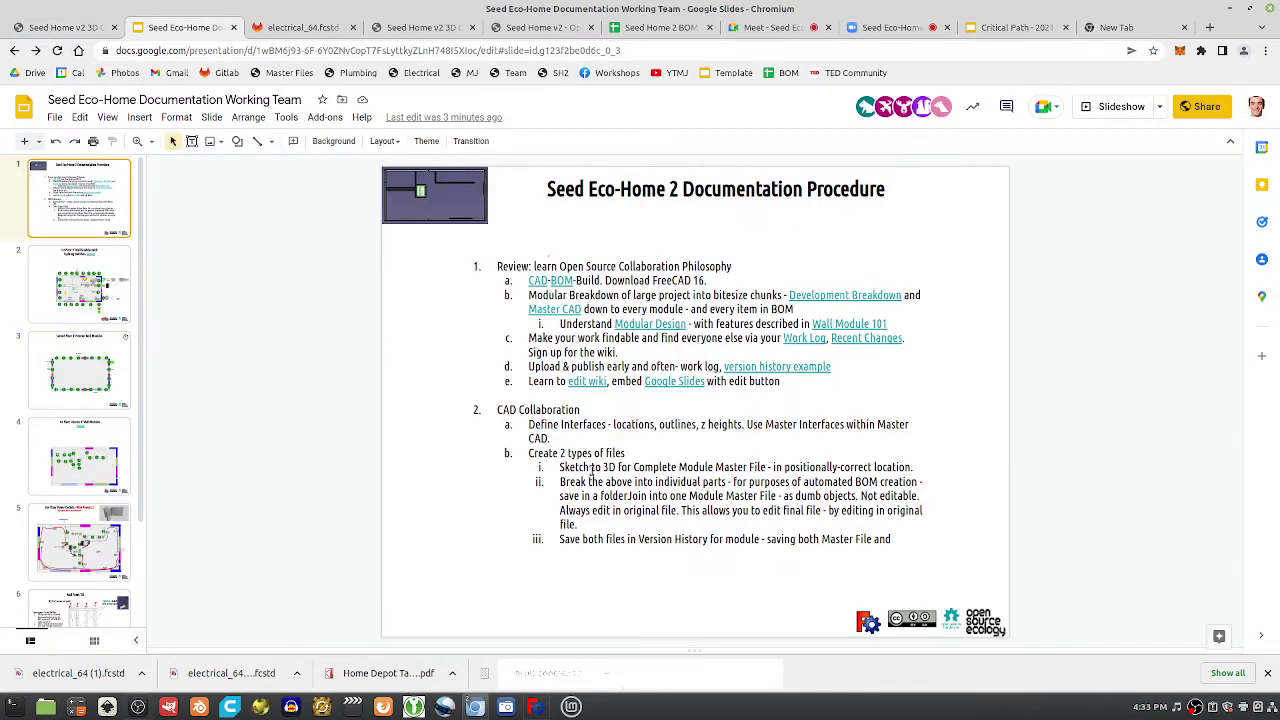
click(592, 469)
drag(565, 453, 632, 467)
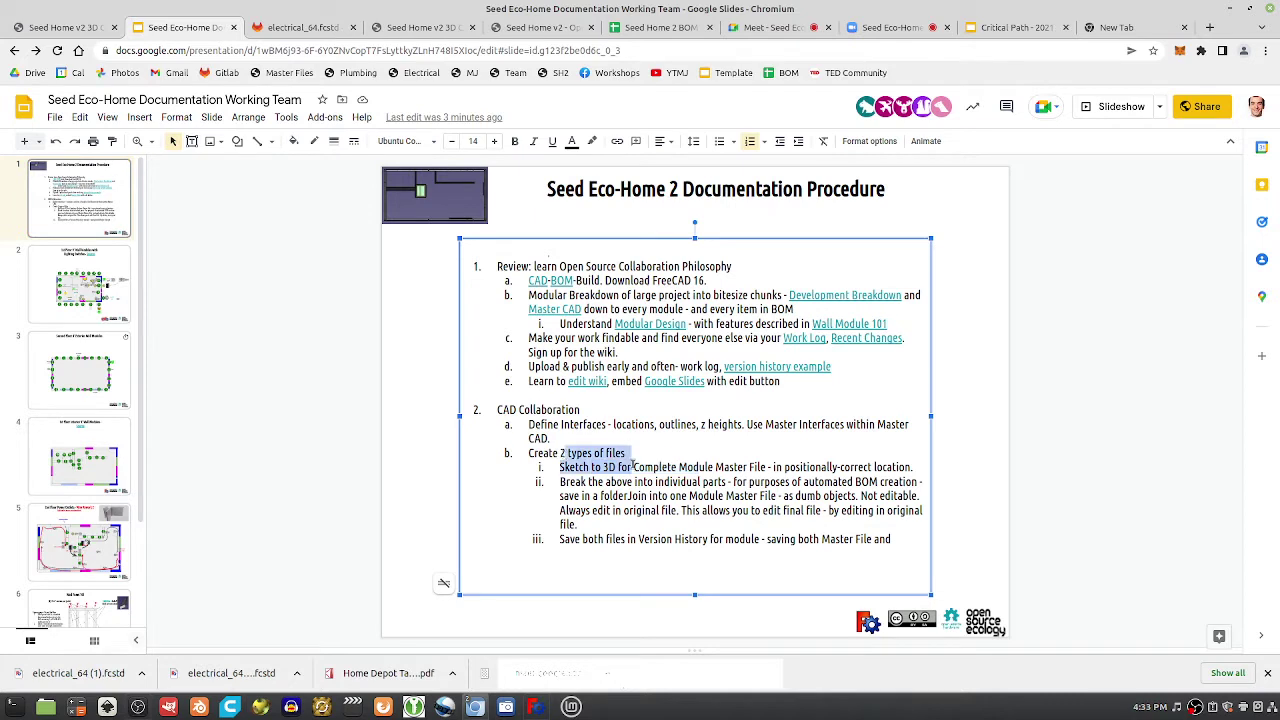
double_click(580, 454)
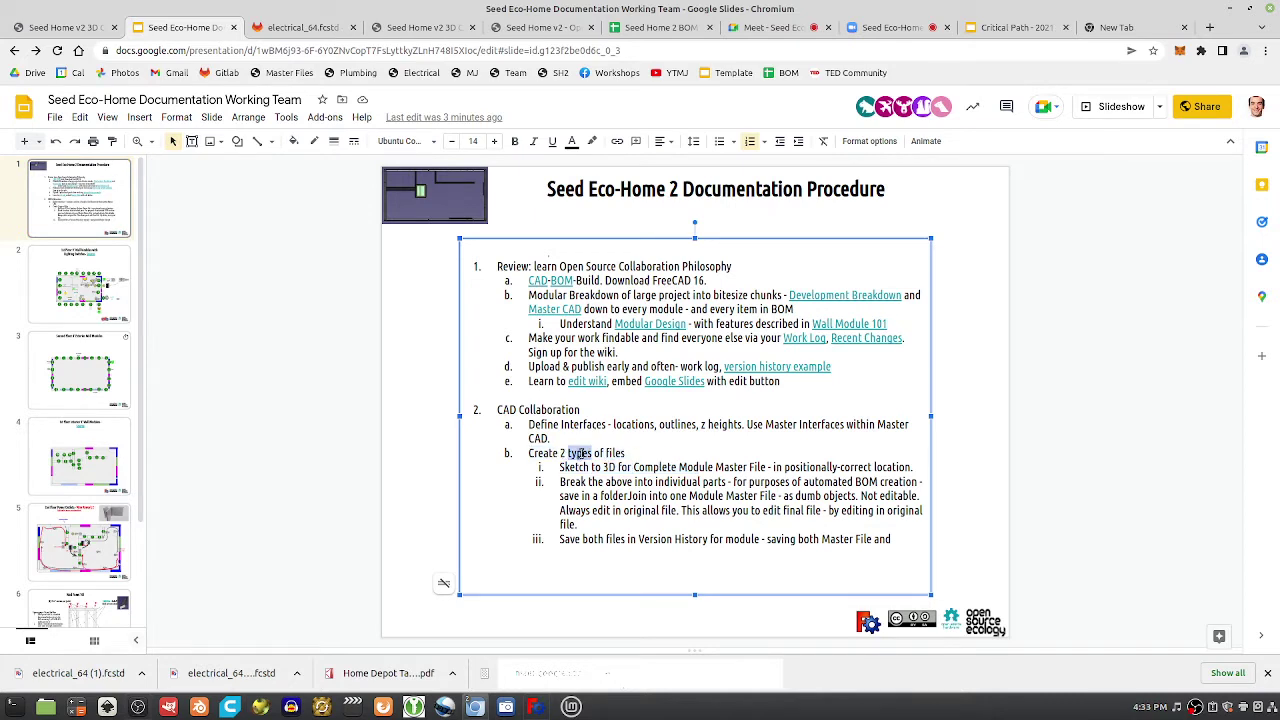
triple_click(580, 454)
double_click(575, 467)
Switch to FreeCAD and enlarge the model tree downward to show more of the house's modules
click(63, 677)
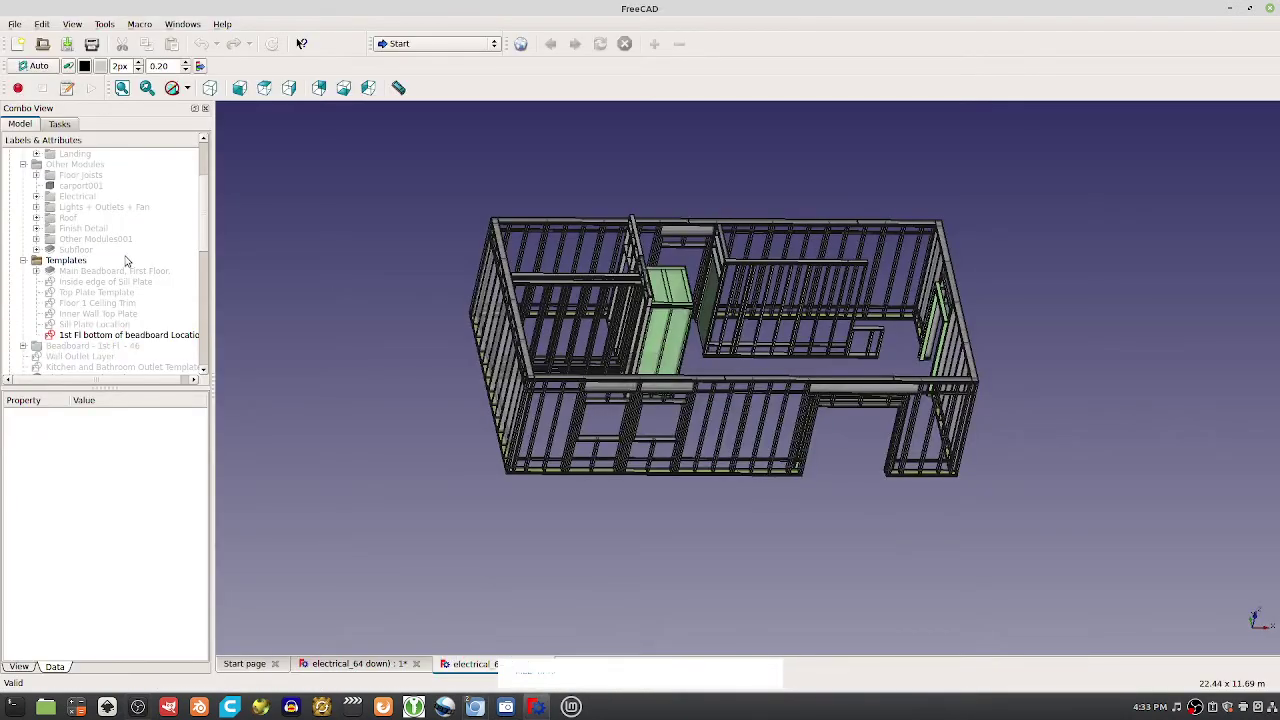
click(118, 240)
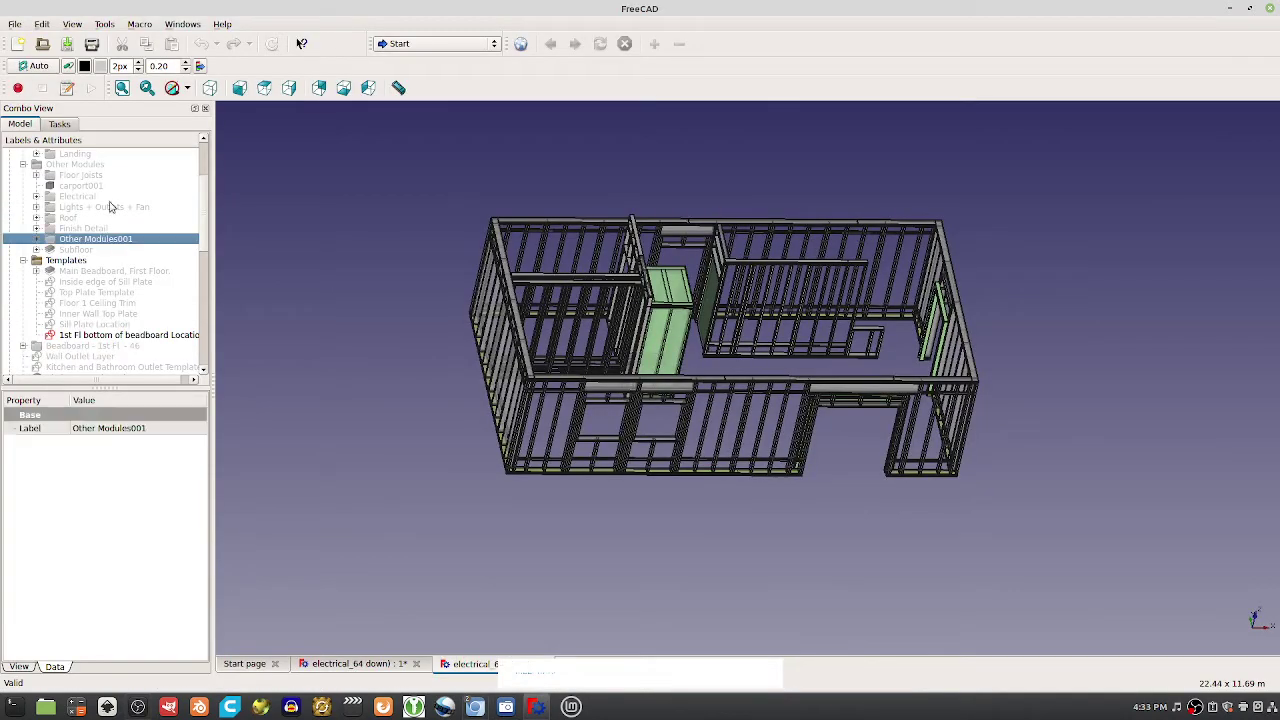
click(100, 188)
mouse_move(100, 188)
mouse_down()
mouse_move(100, 212)
mouse_move(98, 189)
mouse_up()
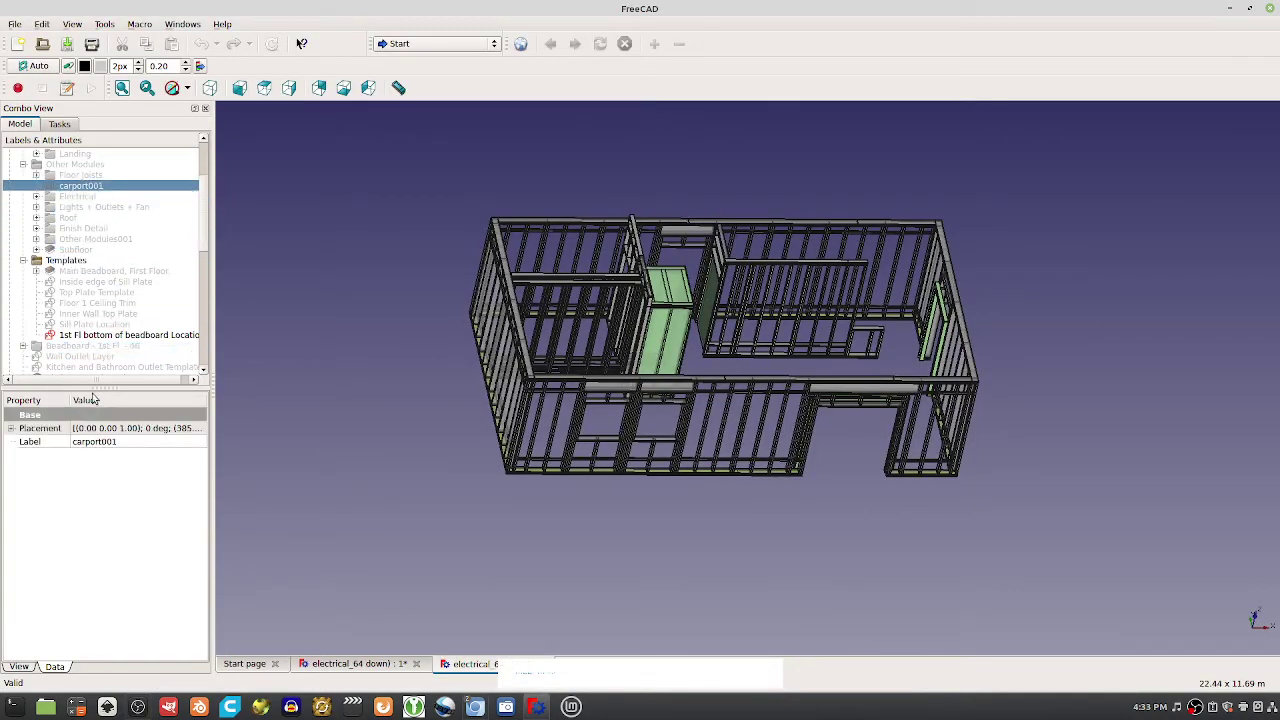
drag(104, 388, 108, 612)
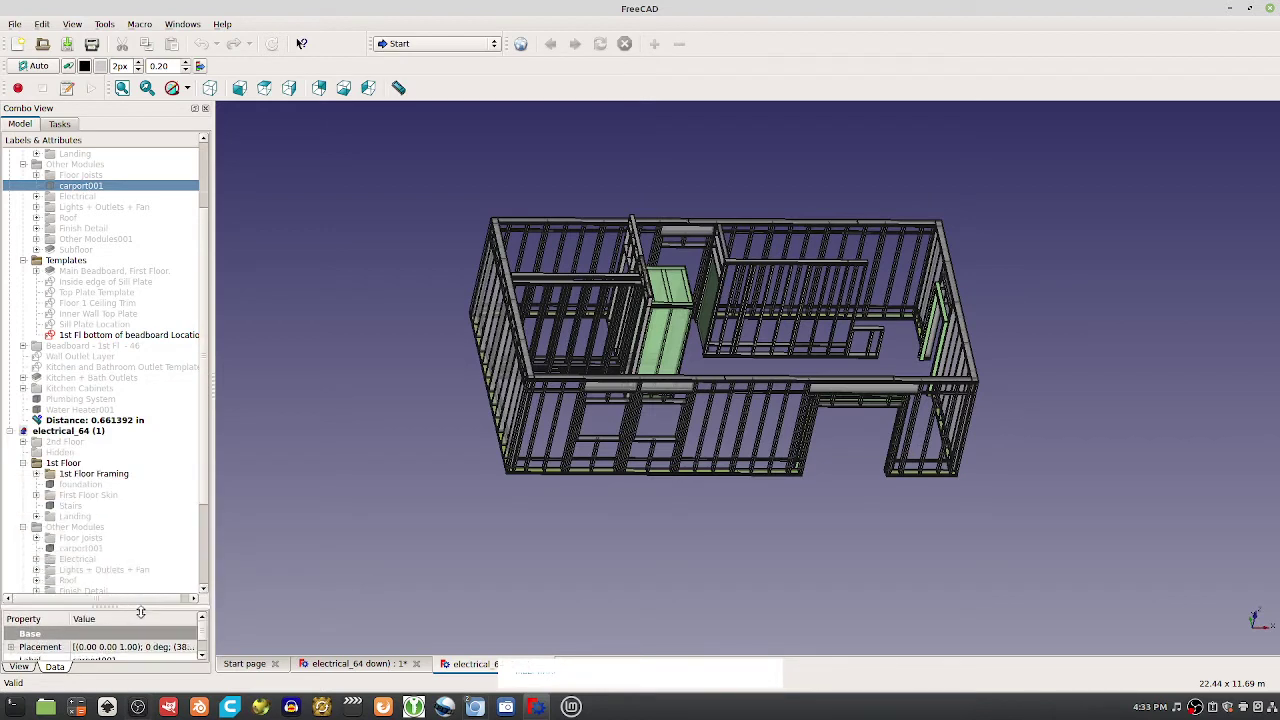
scroll(70, 310, up, 3)
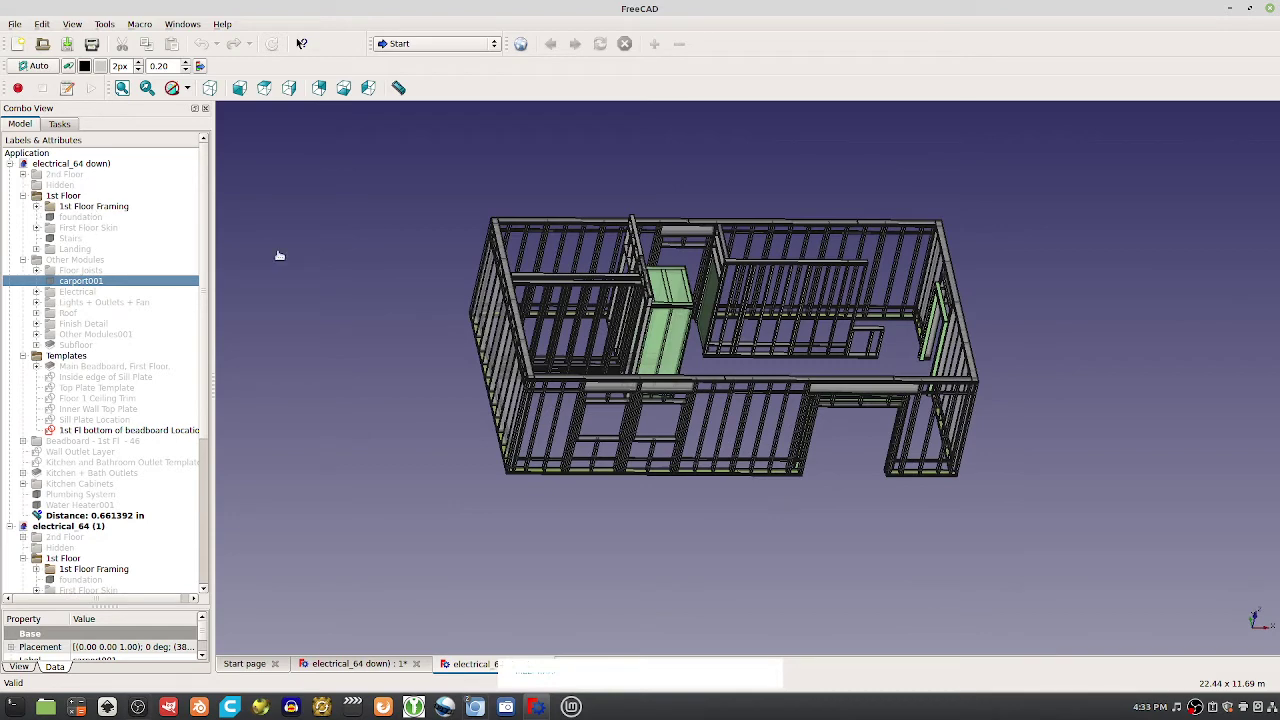
Show the Plumbing System of electrical_64 (1) temporarily, examine it within the first-floor framing, and hide it again
middle_drag(457, 537, 409, 520)
middle_drag(646, 523, 643, 460)
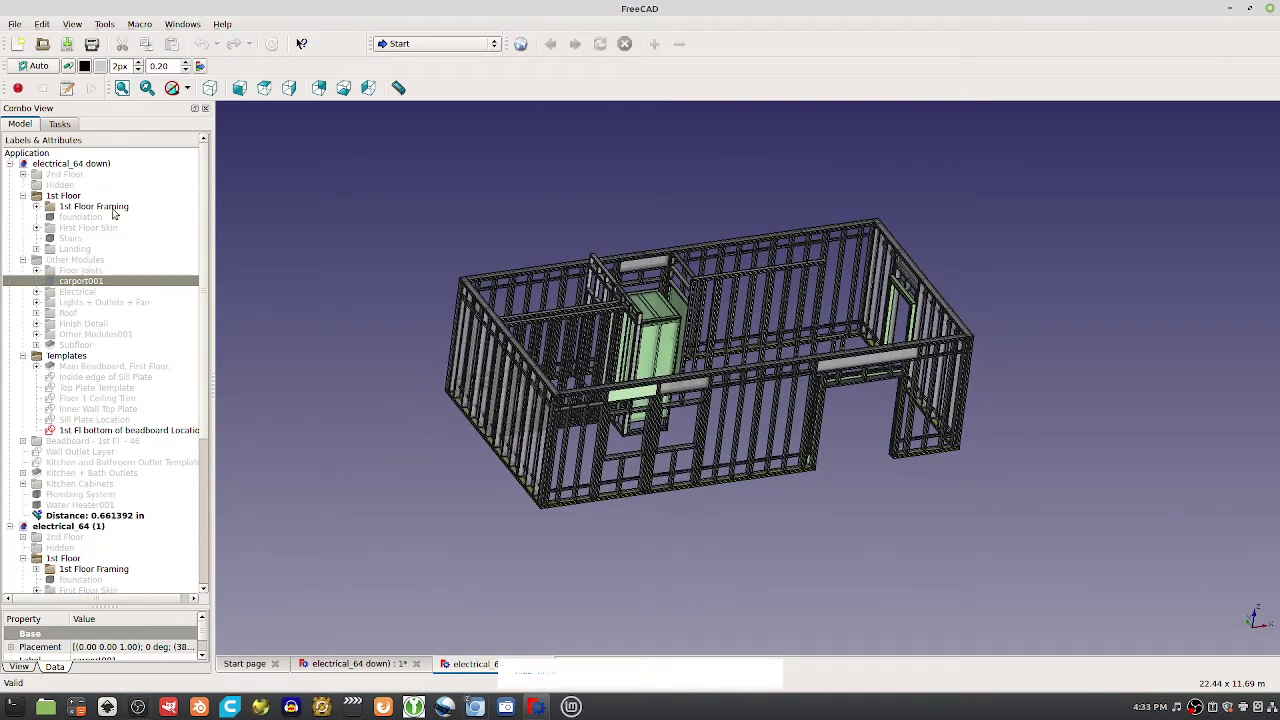
scroll(118, 482, down, 7)
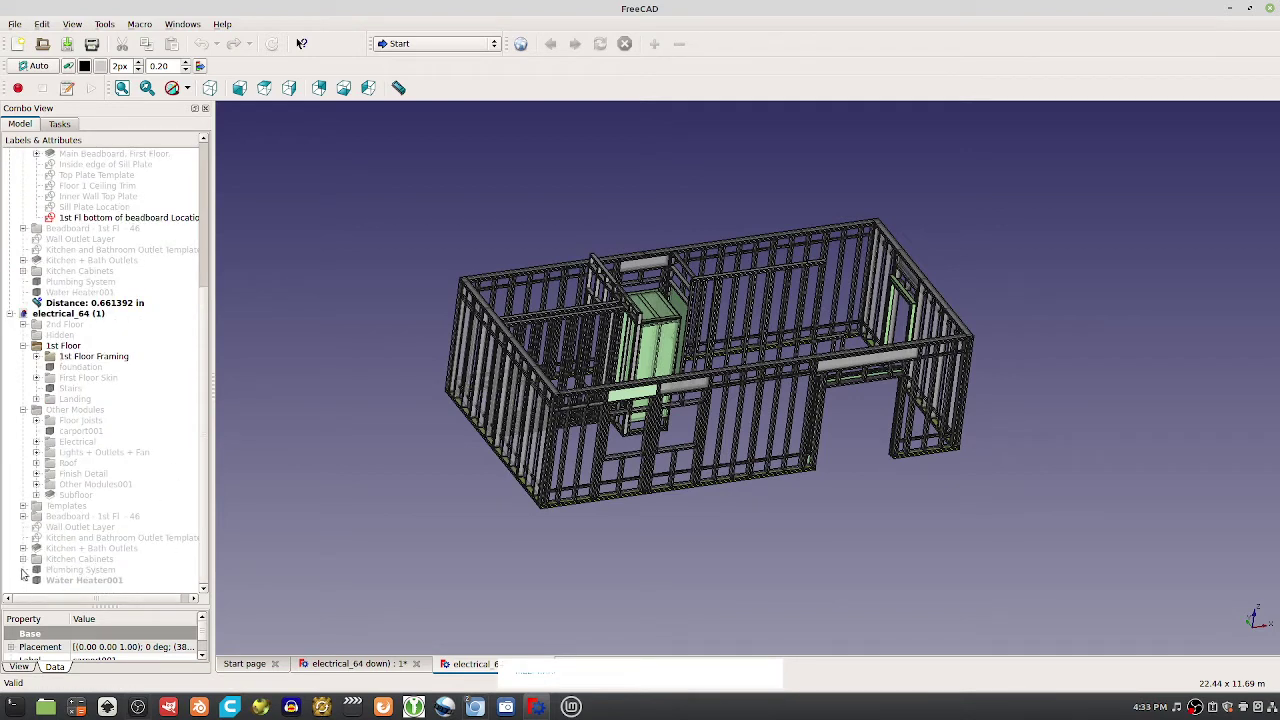
click(70, 570)
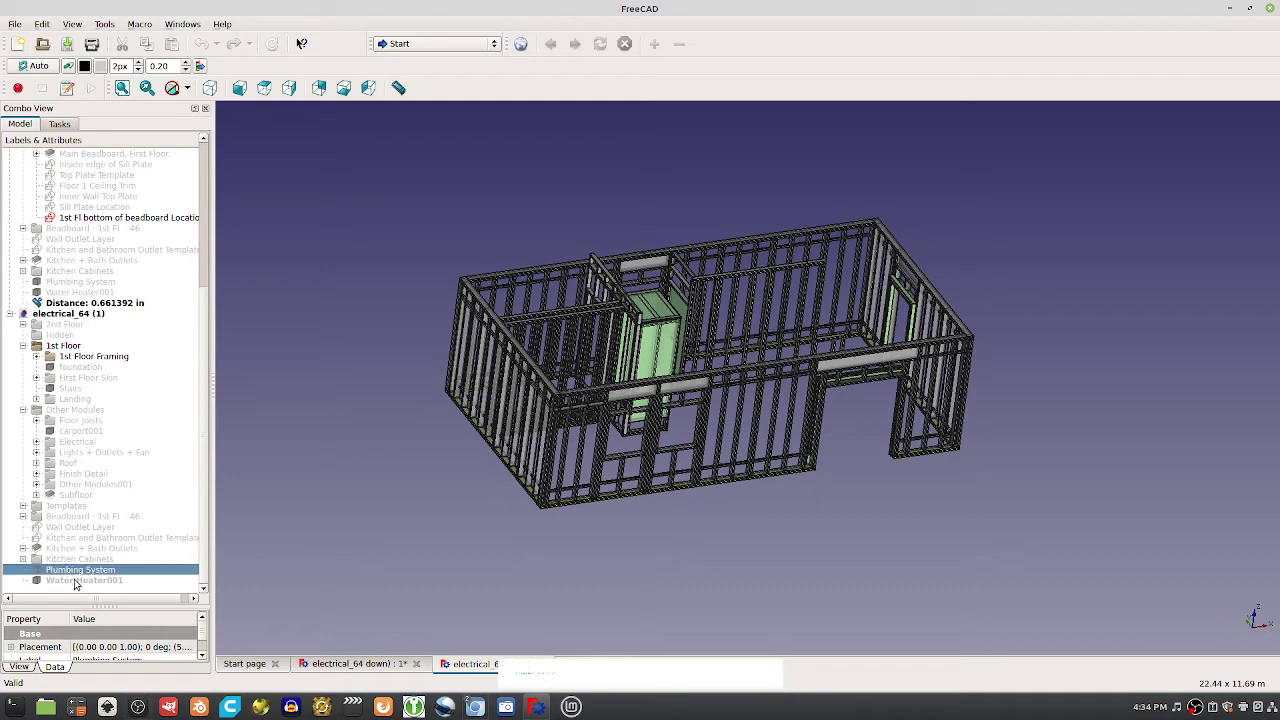
key(space)
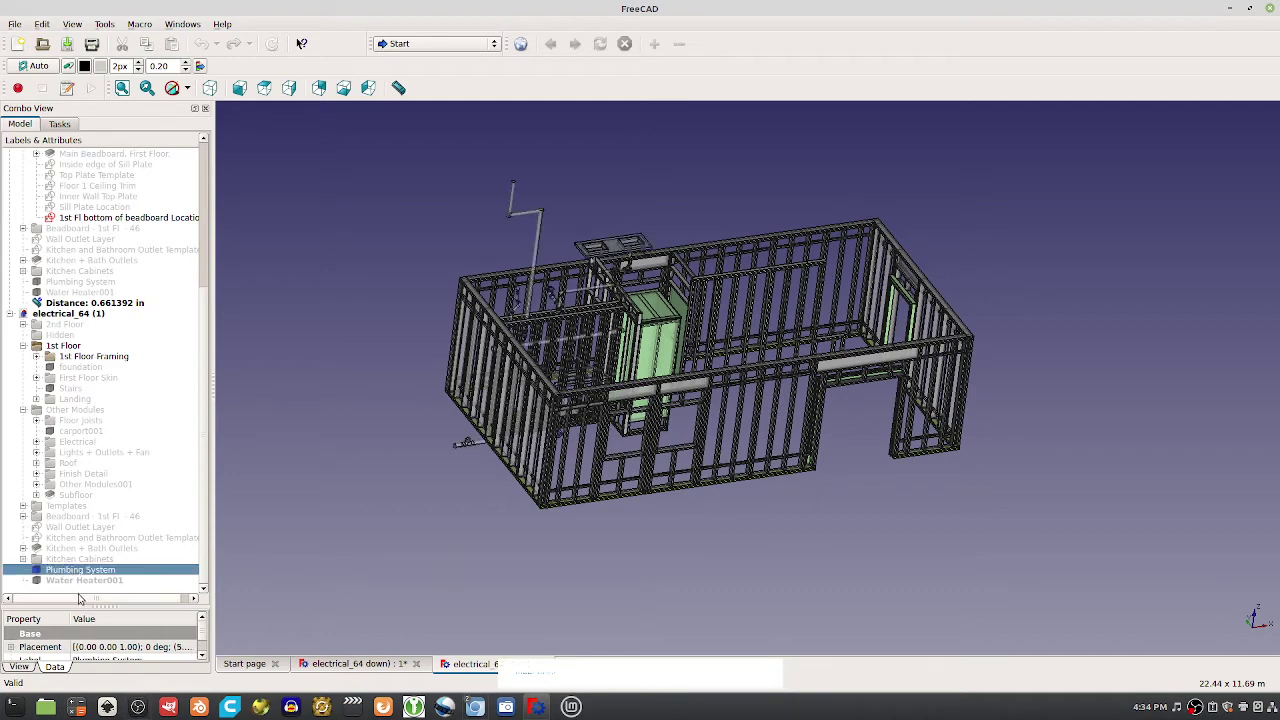
middle_drag(654, 559, 551, 432)
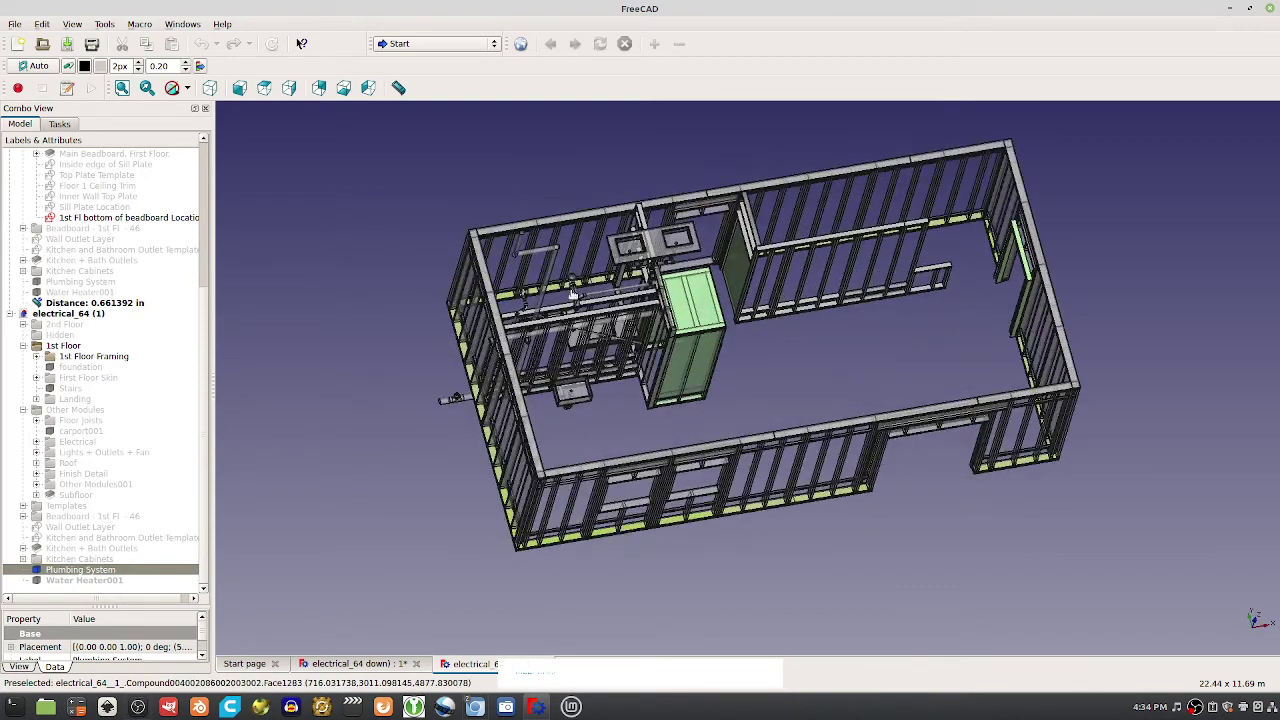
scroll(551, 432, up, 3)
key(space)
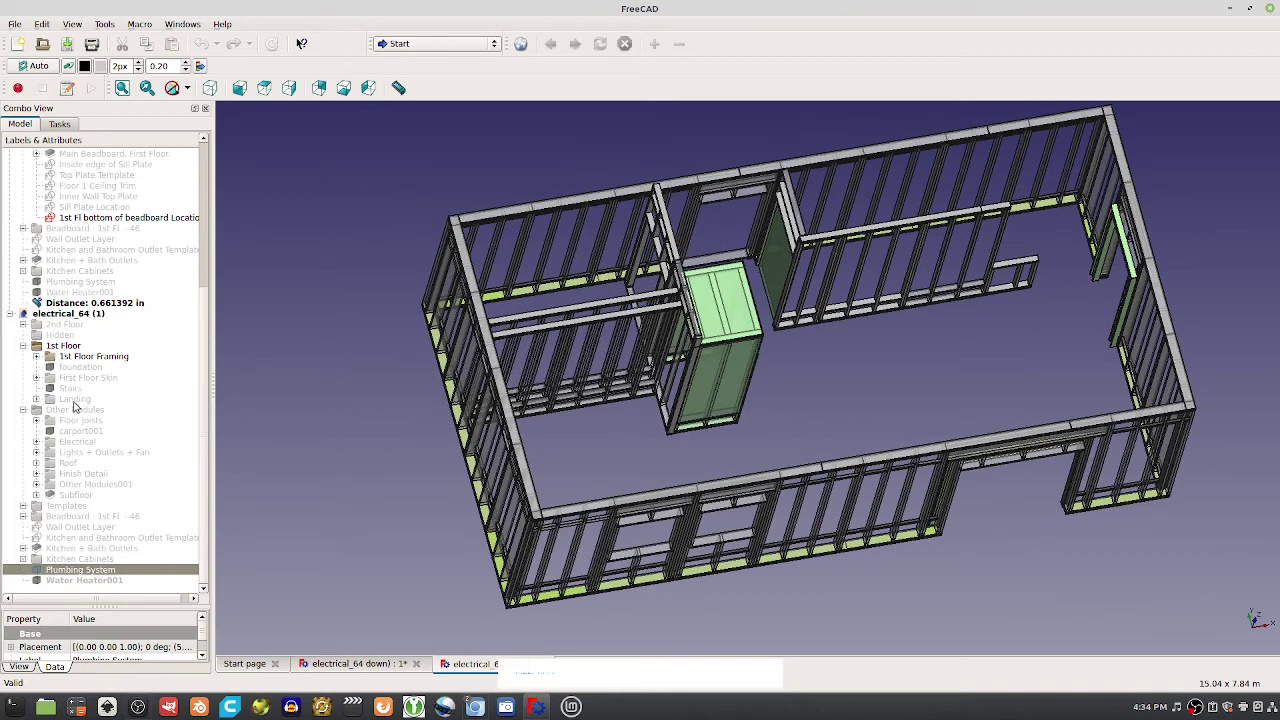
Expand 1st Floor Framing and its interior wall framing group, and widen the model tree
click(36, 357)
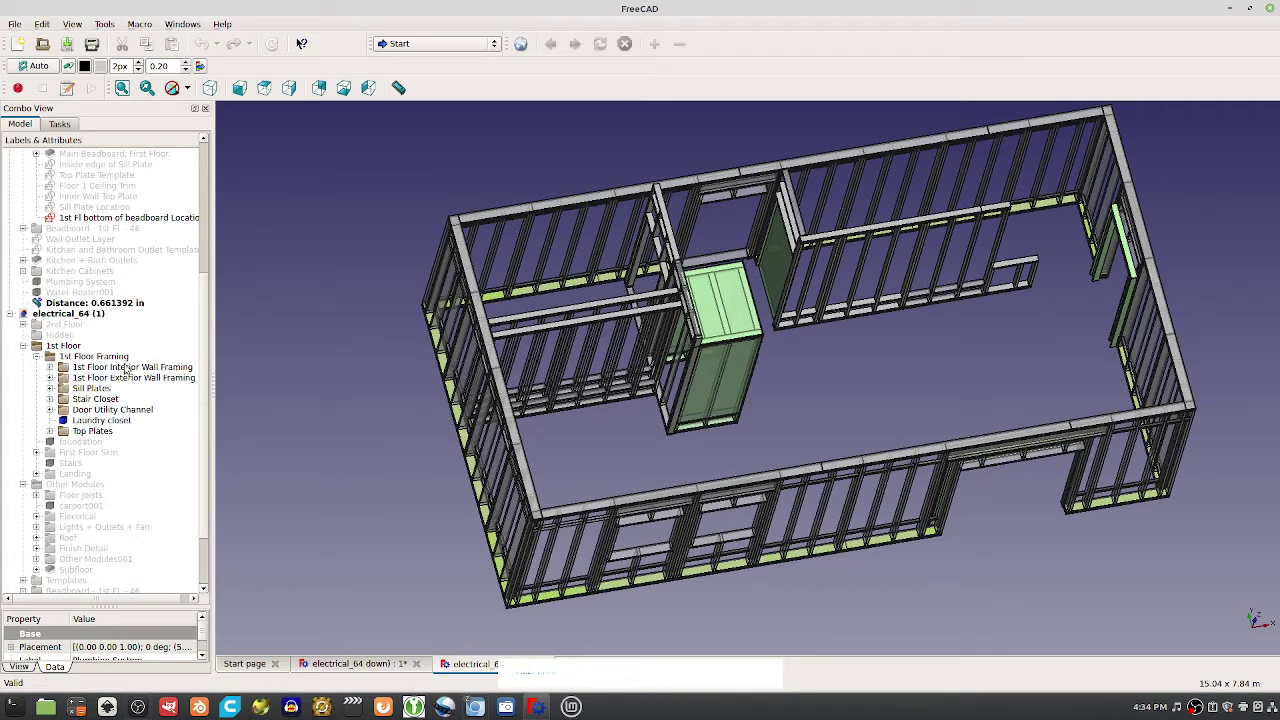
click(49, 367)
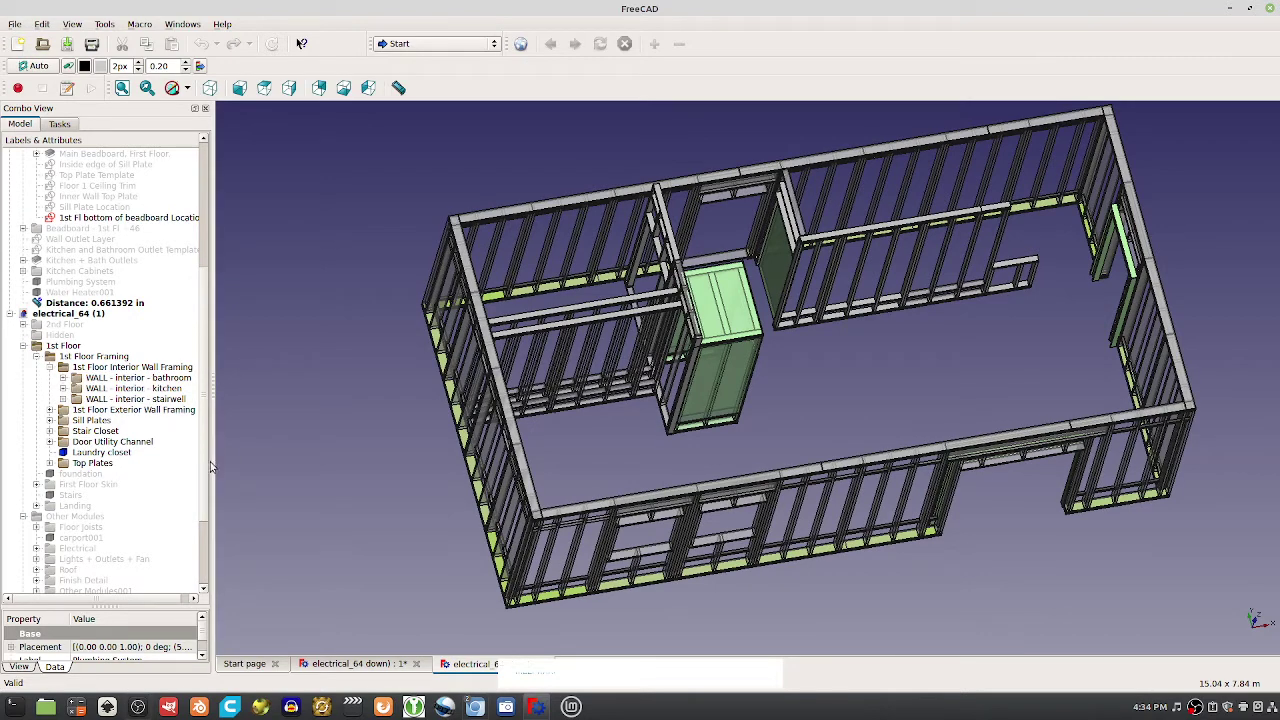
drag(210, 466, 322, 460)
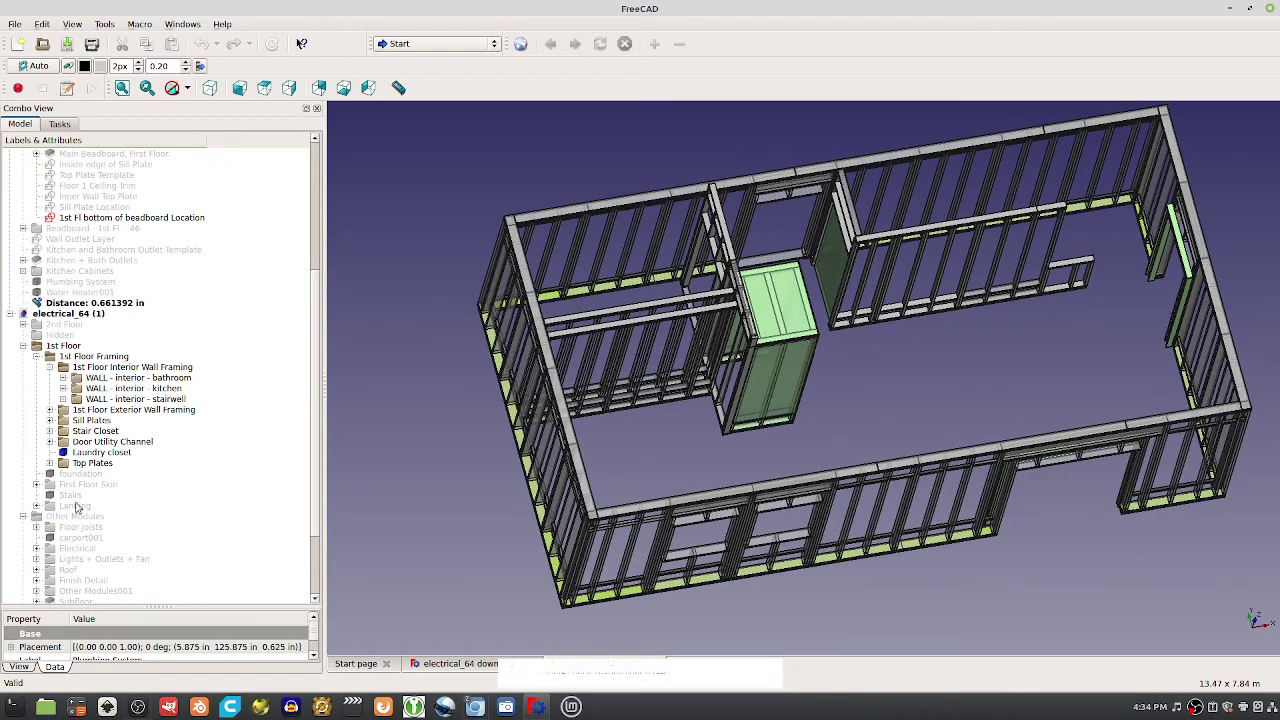
Highlight the Laundry closet, then expand the interior bathroom wall group and highlight Clone of Bathroom Door001 in the model
click(76, 453)
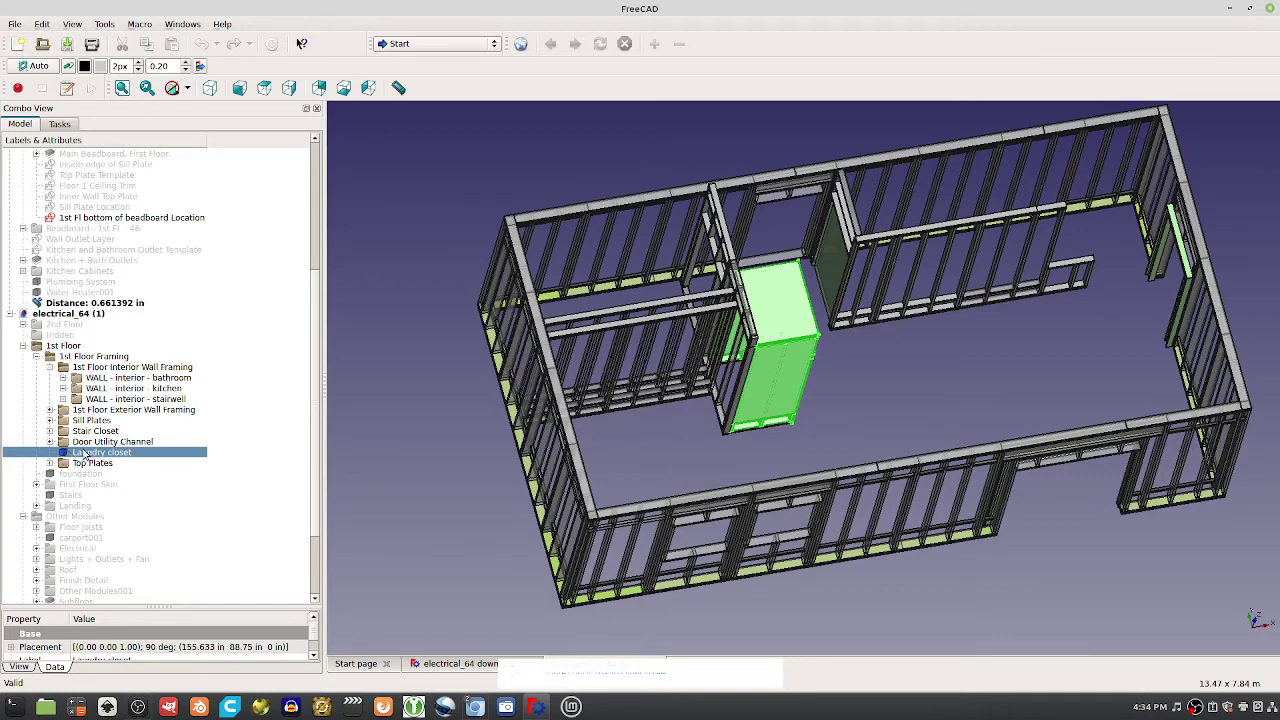
click(62, 379)
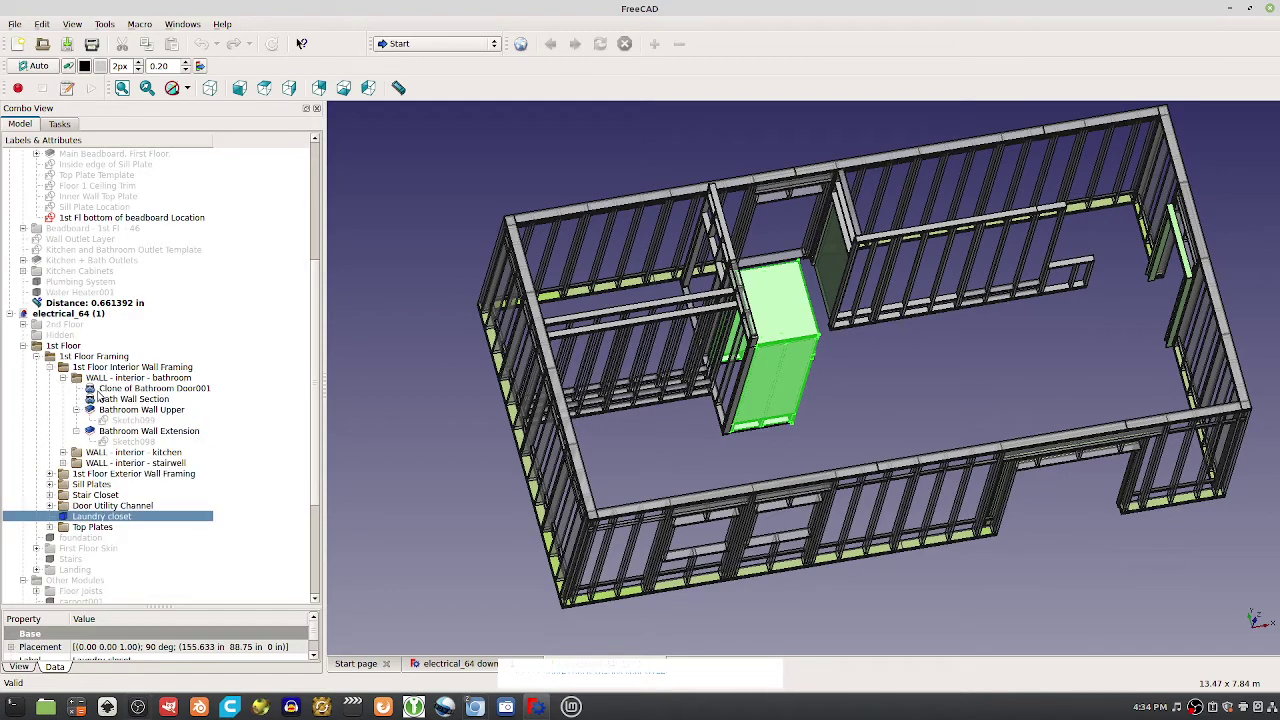
click(116, 389)
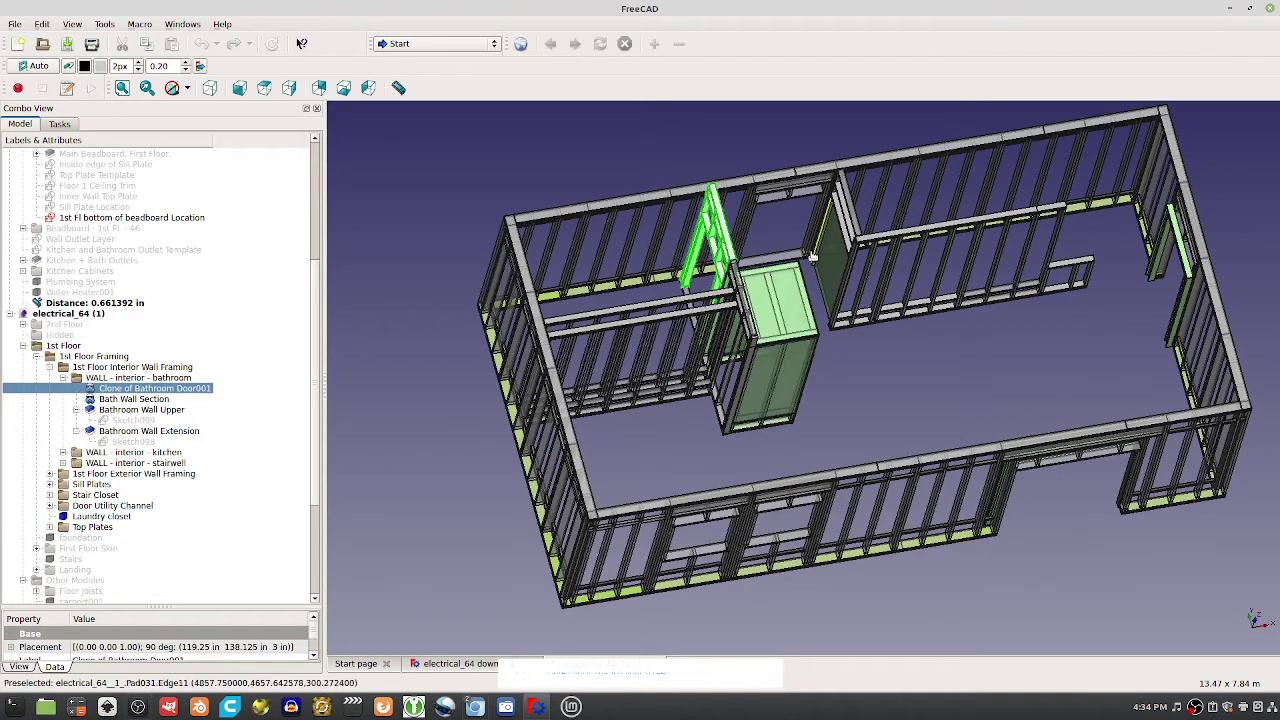
Examine the bathroom door wall framing up close from several angles and highlight the whole door frame in the model
scroll(727, 222, up, 3)
scroll(728, 222, up, 2)
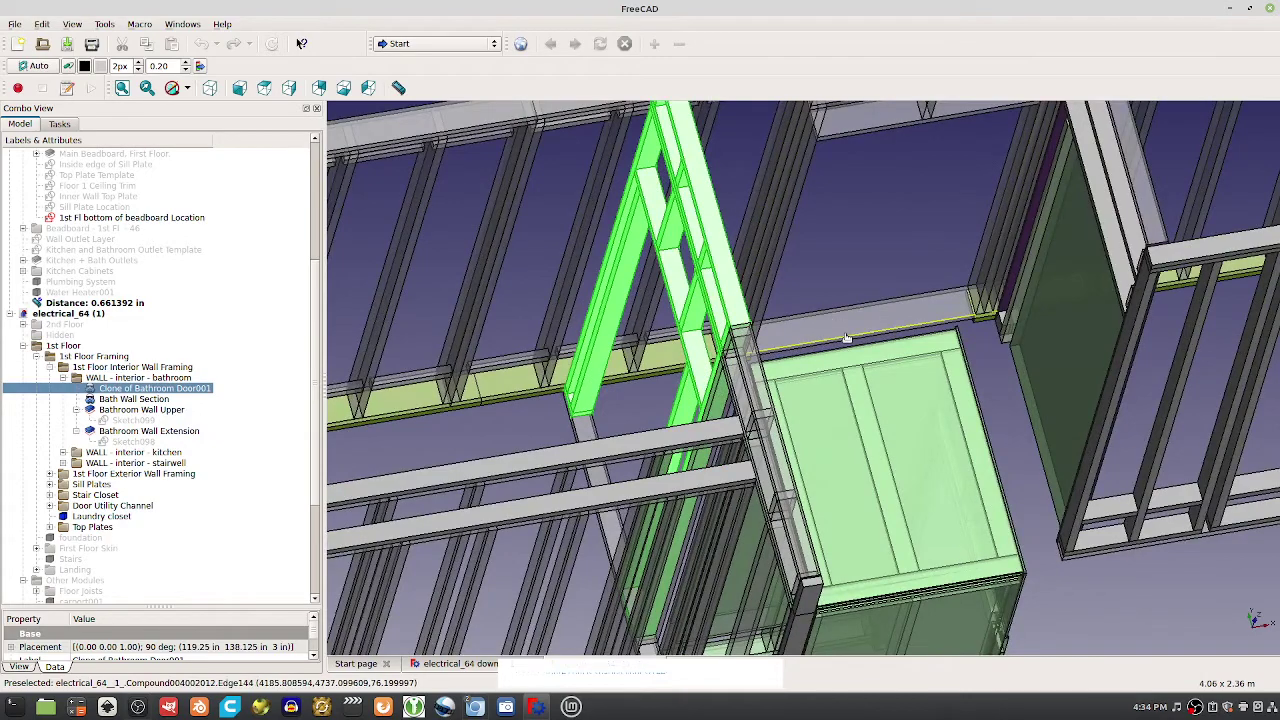
scroll(846, 338, up, 2)
middle_drag(846, 338, 400, 385)
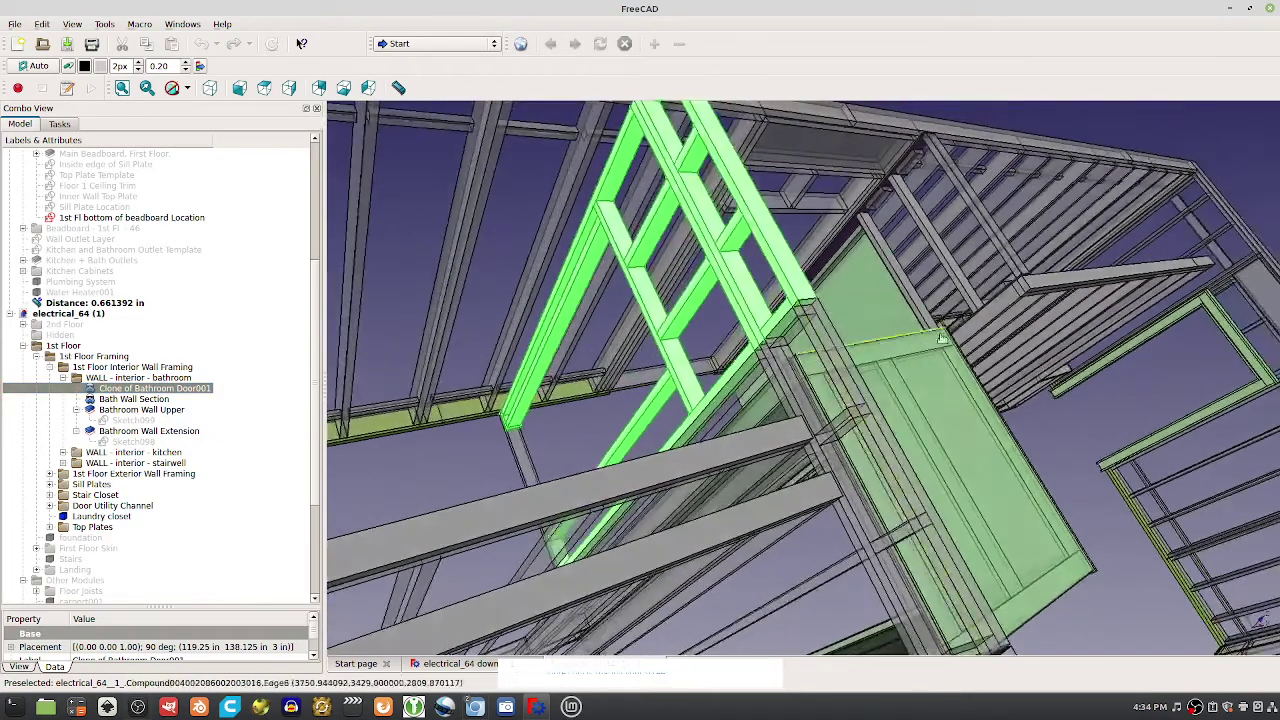
click(140, 390)
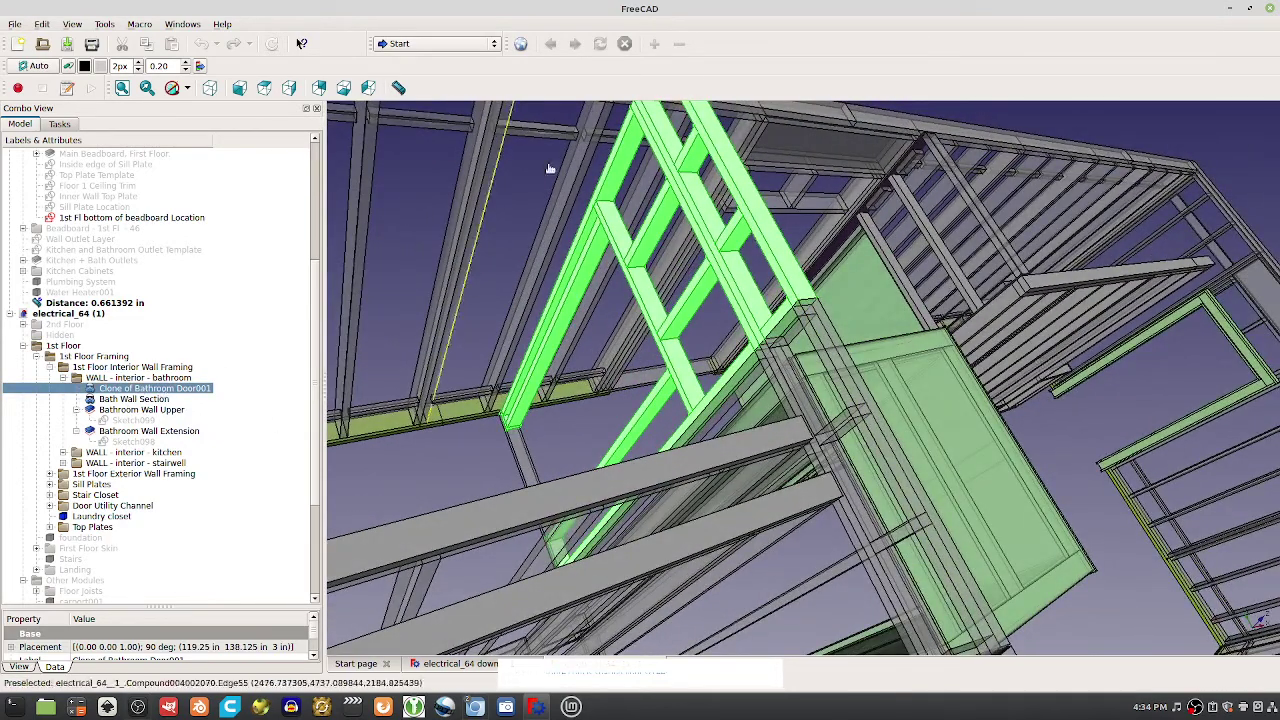
middle_drag(619, 283, 170, 415)
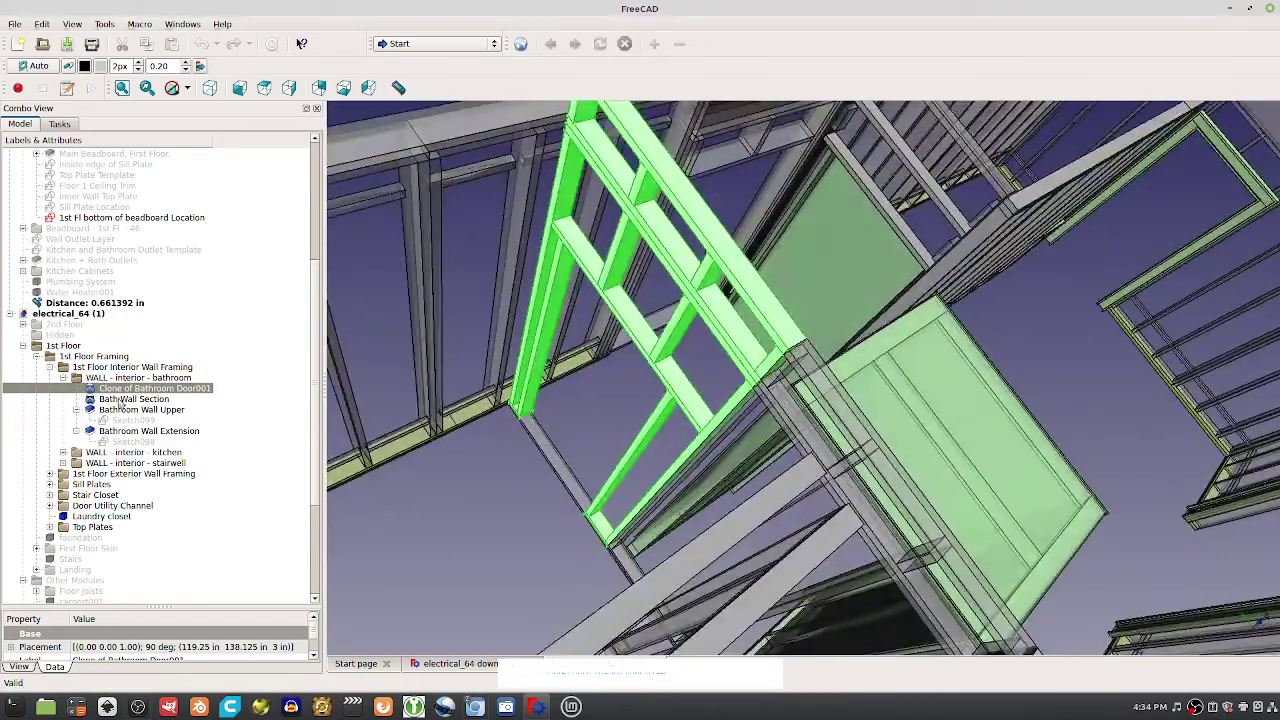
click(168, 390)
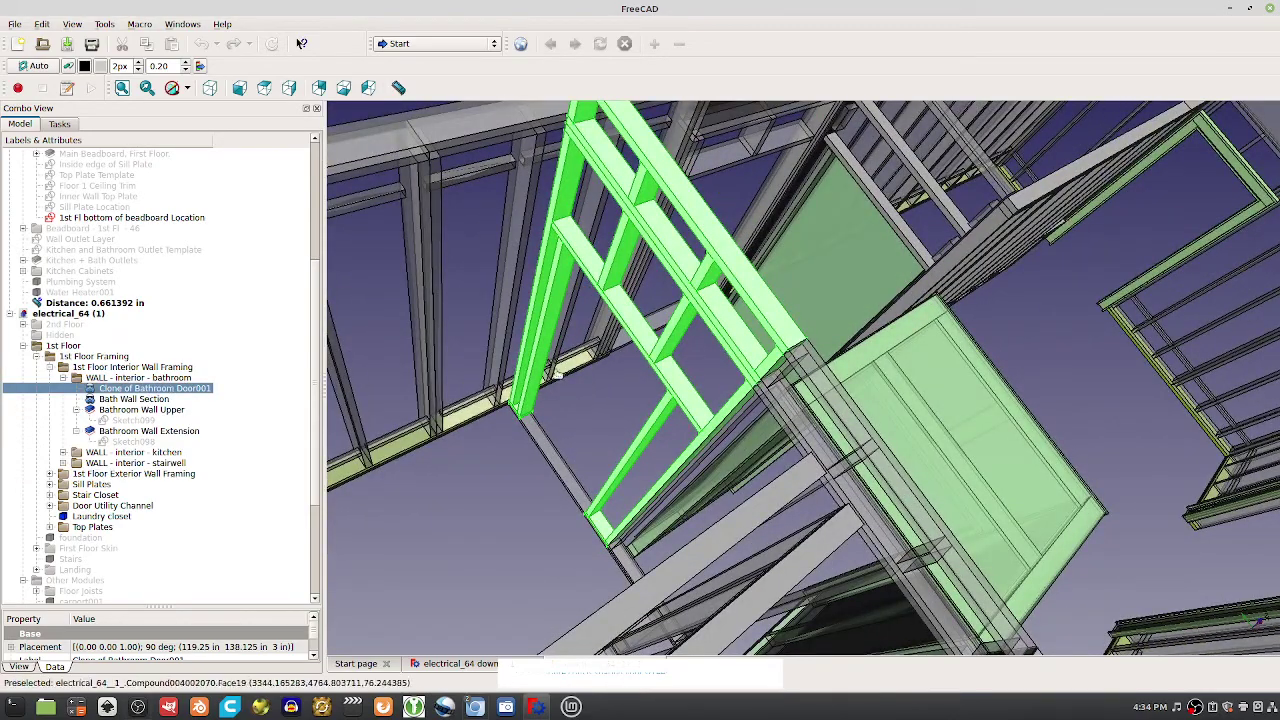
mouse_move(800, 405)
middle_down()
mouse_move(668, 277)
mouse_move(785, 508)
mouse_move(640, 260)
middle_up()
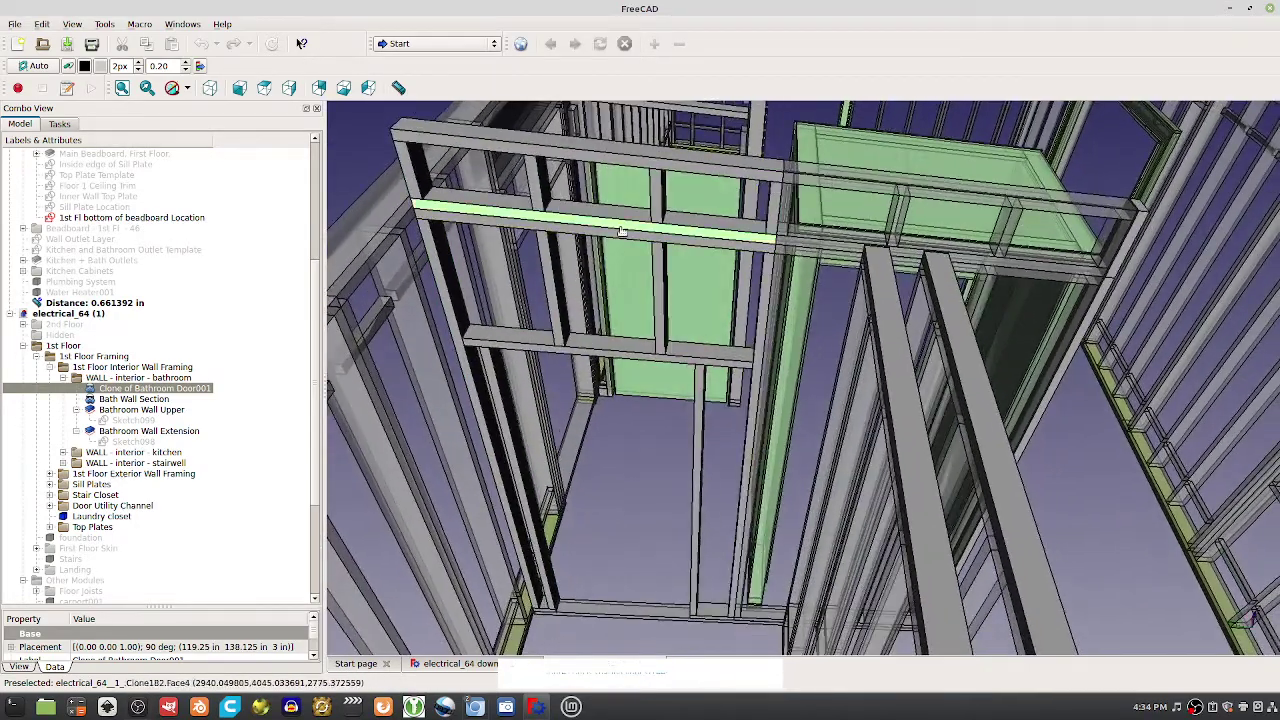
click(623, 229)
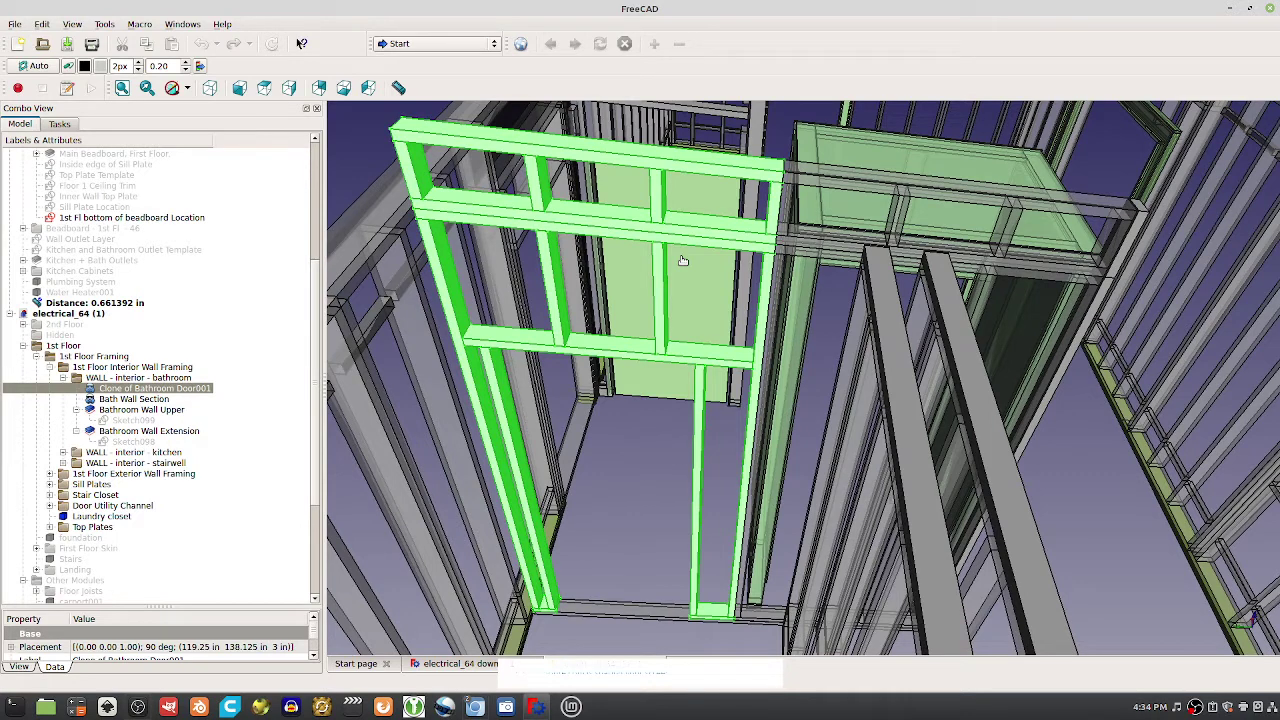
click(620, 162)
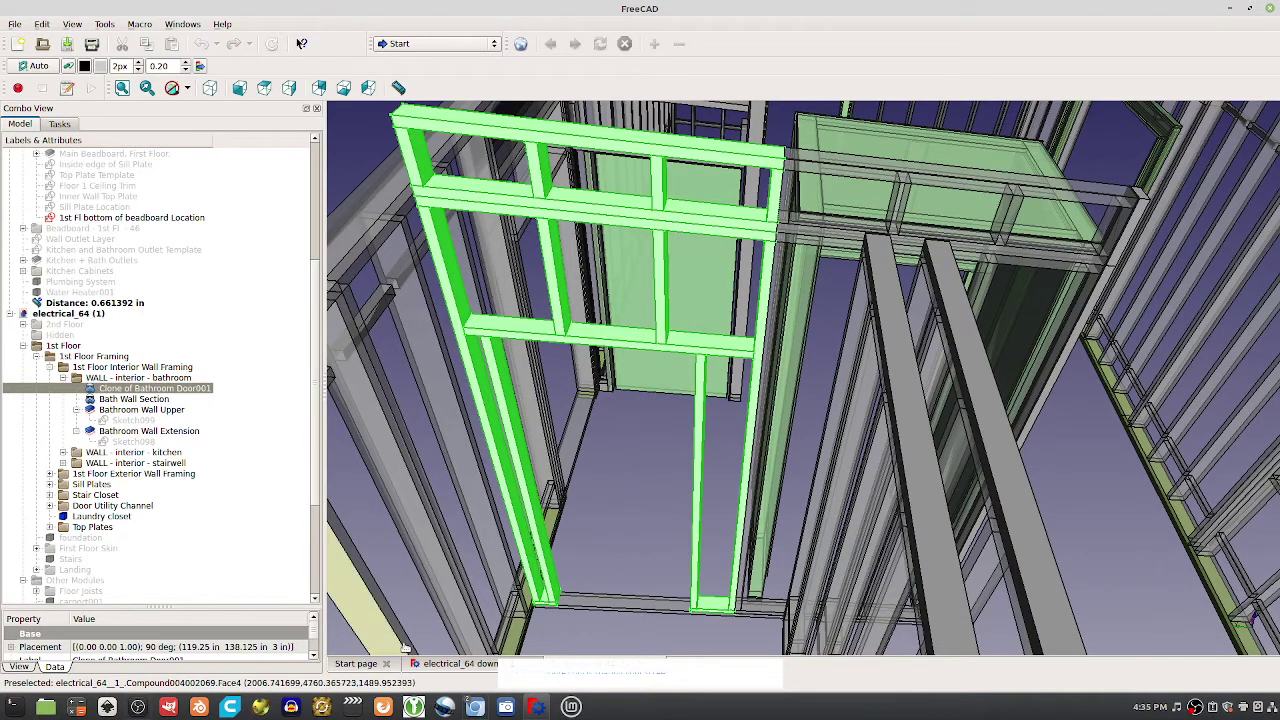
Switch to the Seed Eco-Home slide in Chromium and change the CAD Collaboration line to "Create 3 types of files"
click(477, 709)
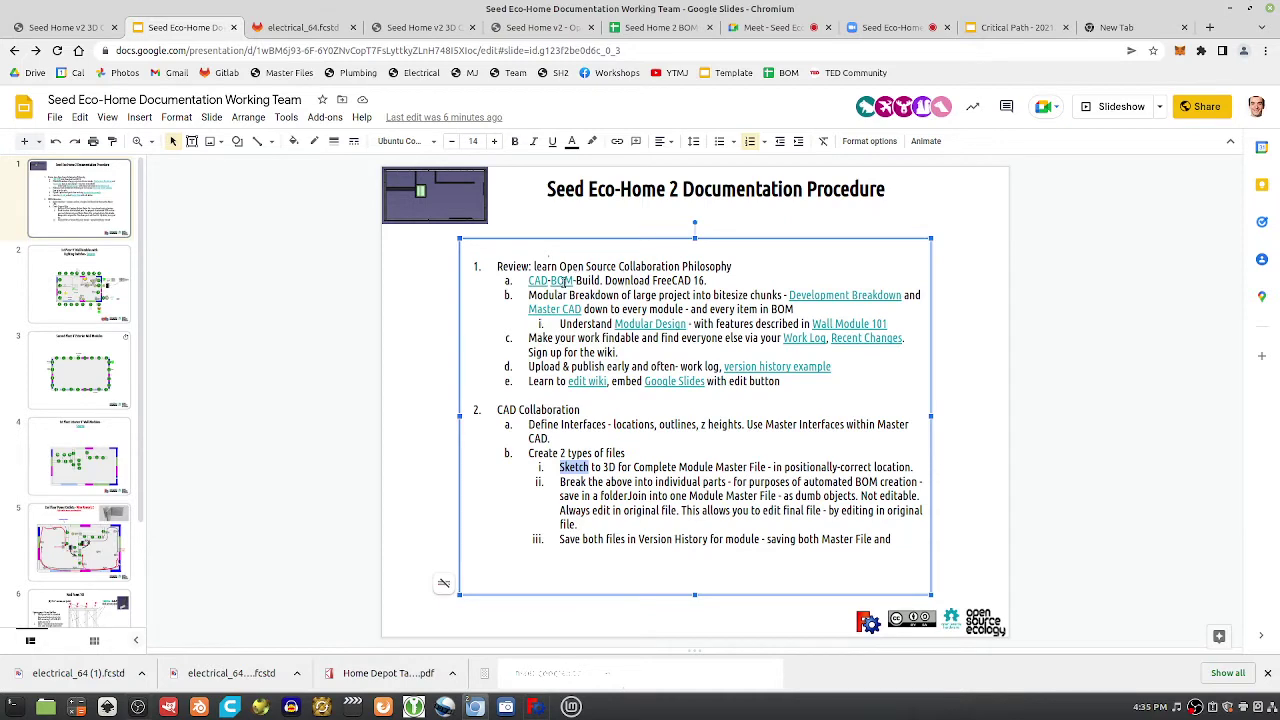
double_click(568, 455)
click(561, 453)
text(3)
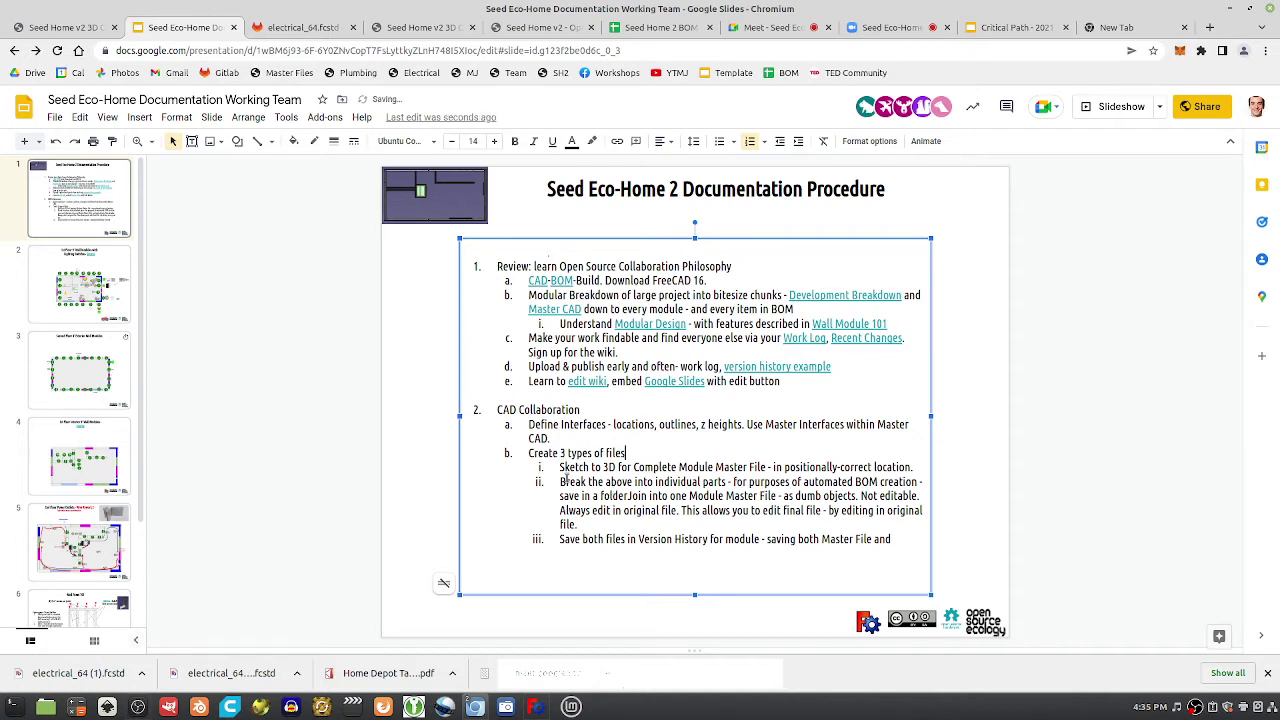
Highlight the "Sketch to 3D for Complete Module Master File" item and the word "automated" in the item below it
mouse_move(561, 467)
mouse_down()
mouse_move(899, 477)
mouse_move(802, 450)
mouse_move(866, 467)
mouse_up()
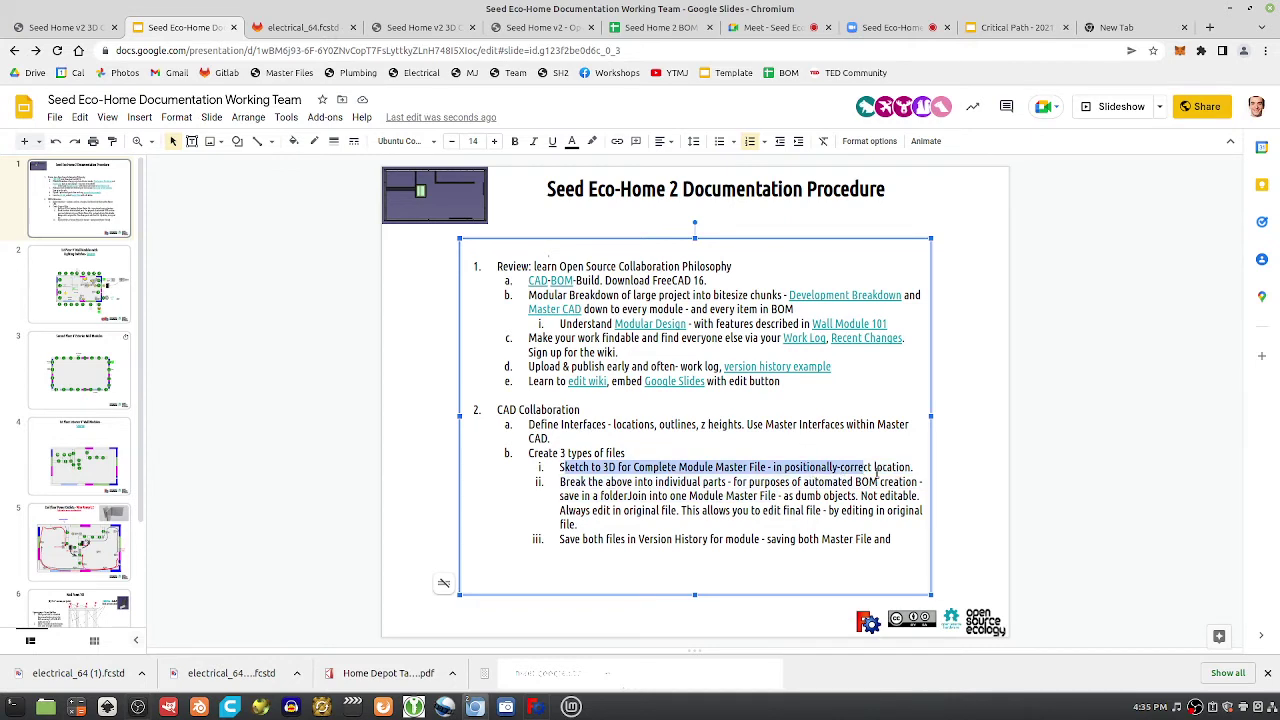
double_click(813, 482)
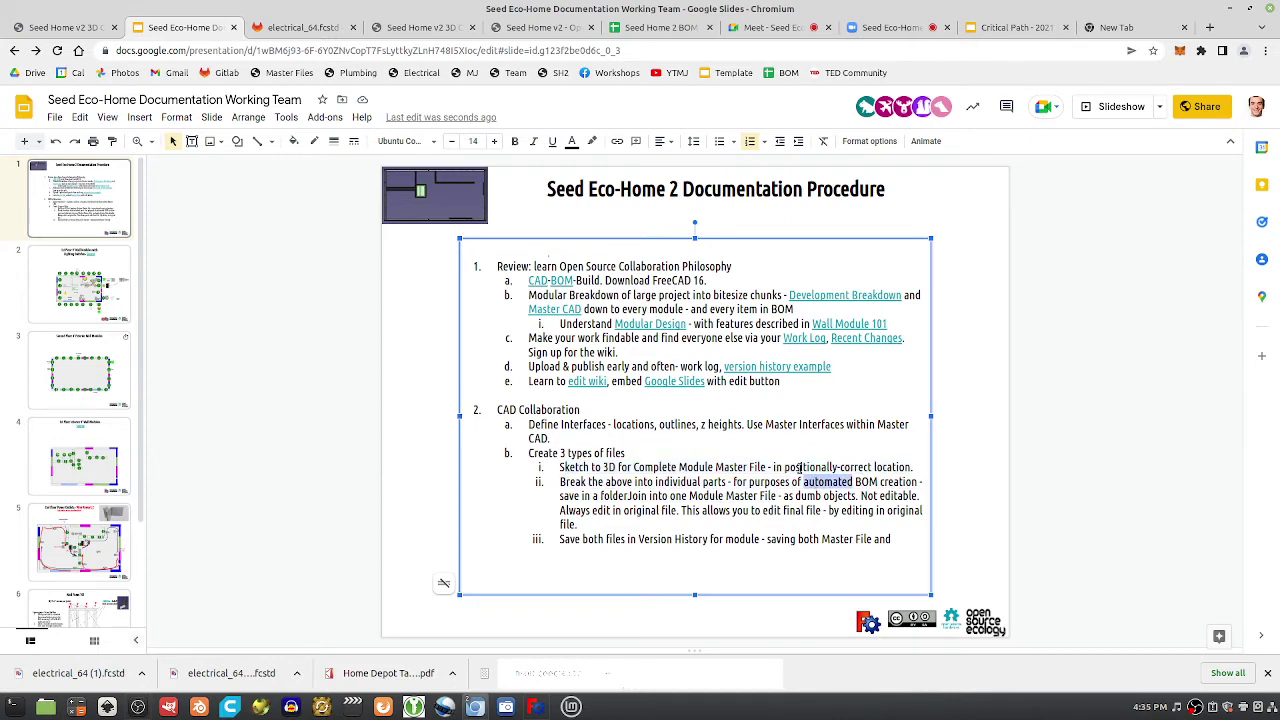
double_click(800, 467)
drag(565, 467, 618, 467)
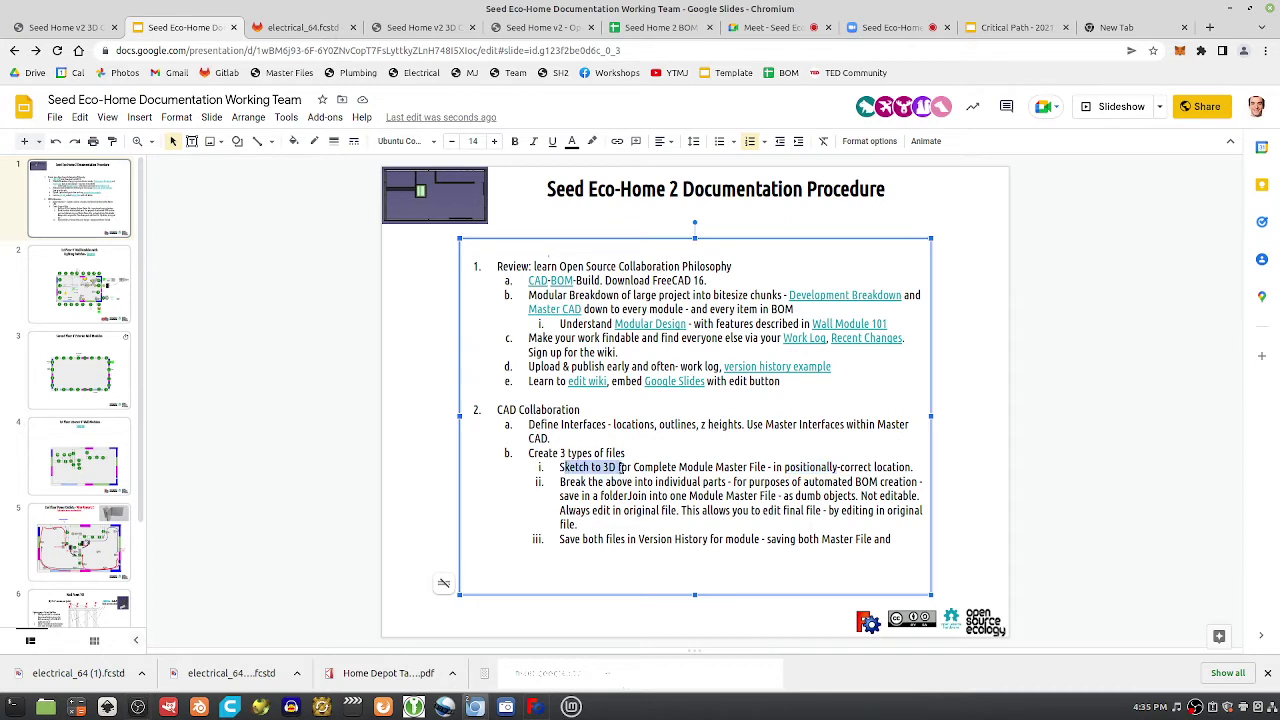
click(621, 467)
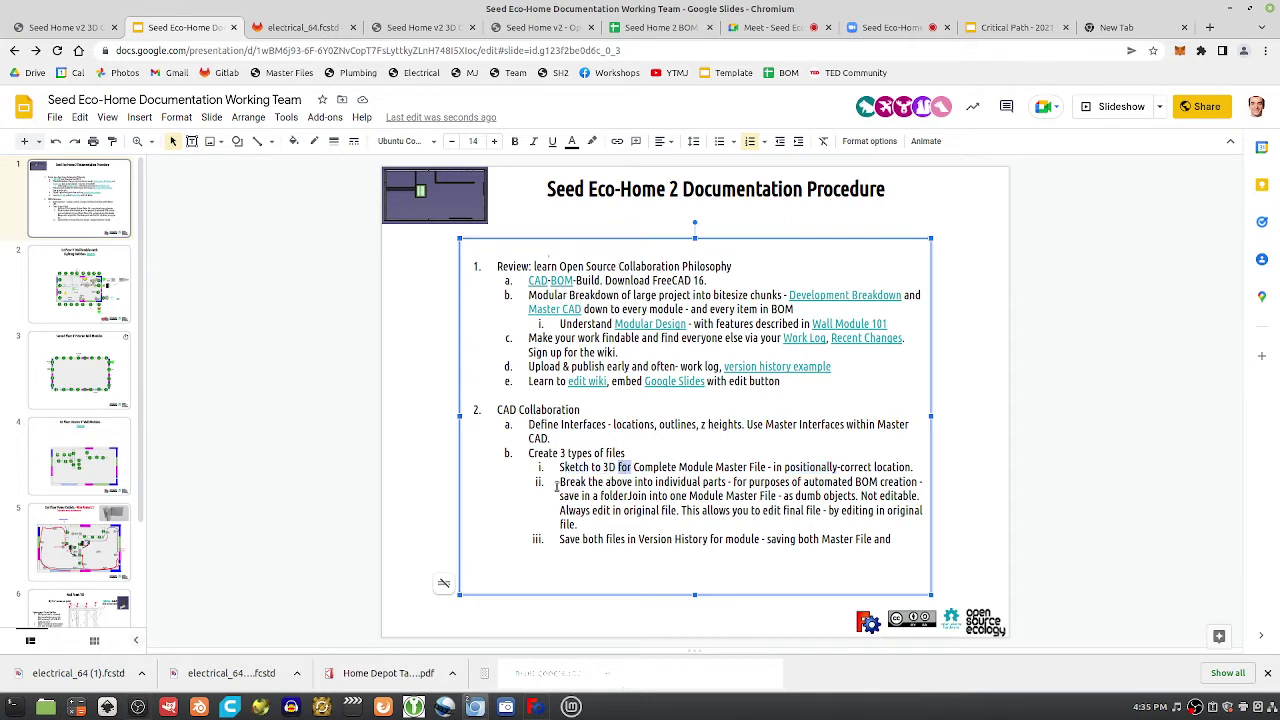
click(938, 467)
key(Return)
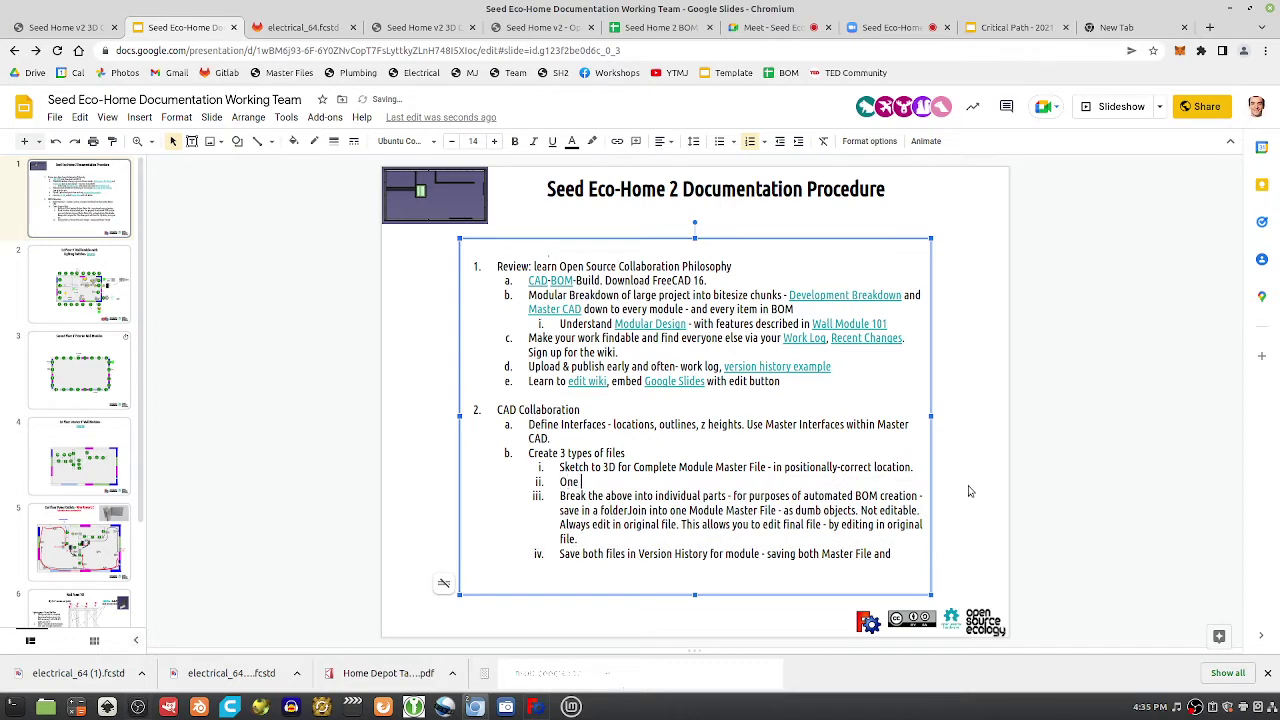
text(One)
key(BackSpace)
key(BackSpace)
key(BackSpace)
key(BackSpace)
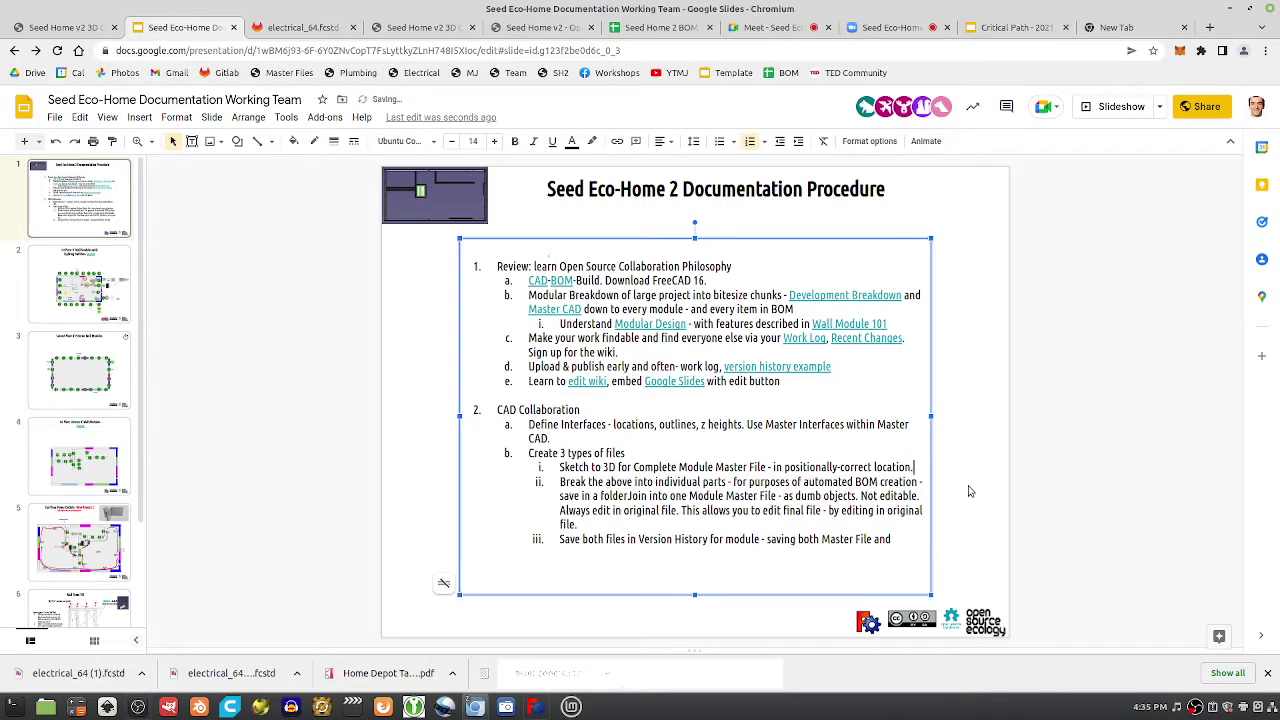
Add the item "Dumb block entire module file" after the item about breaking the module into individual parts
click(589, 527)
key(Return)
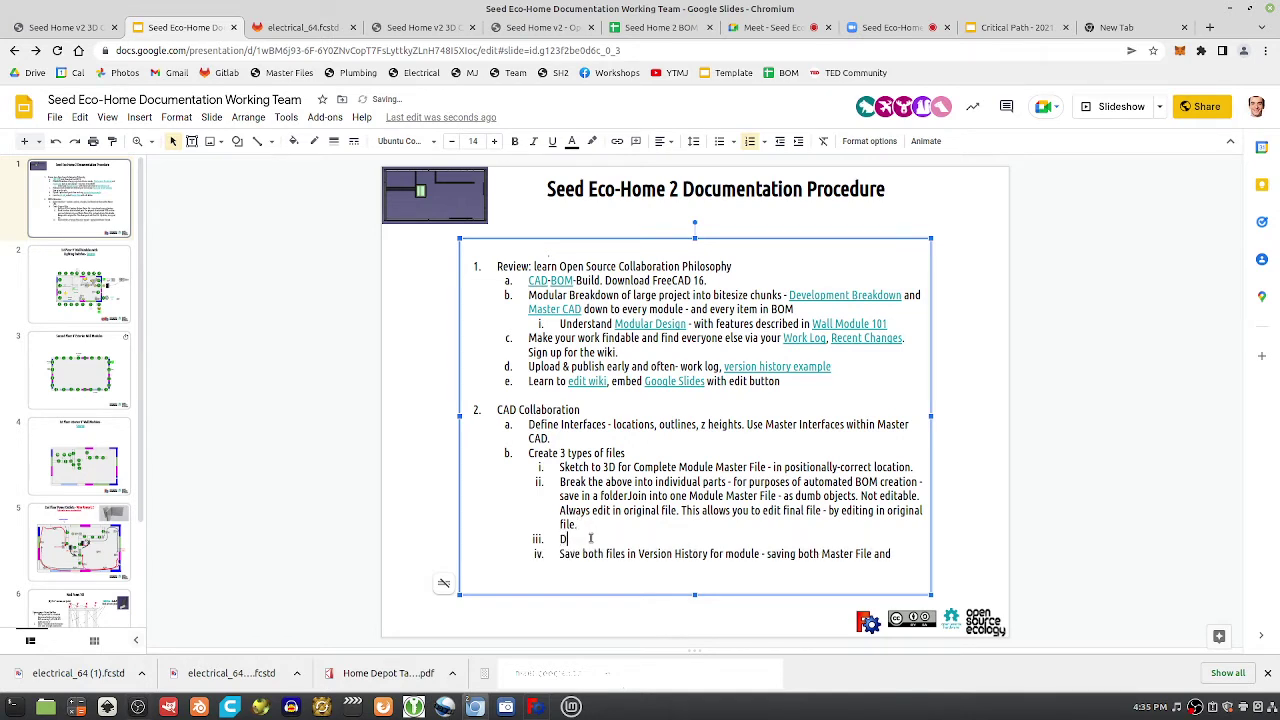
text(Dumb block entire module file)
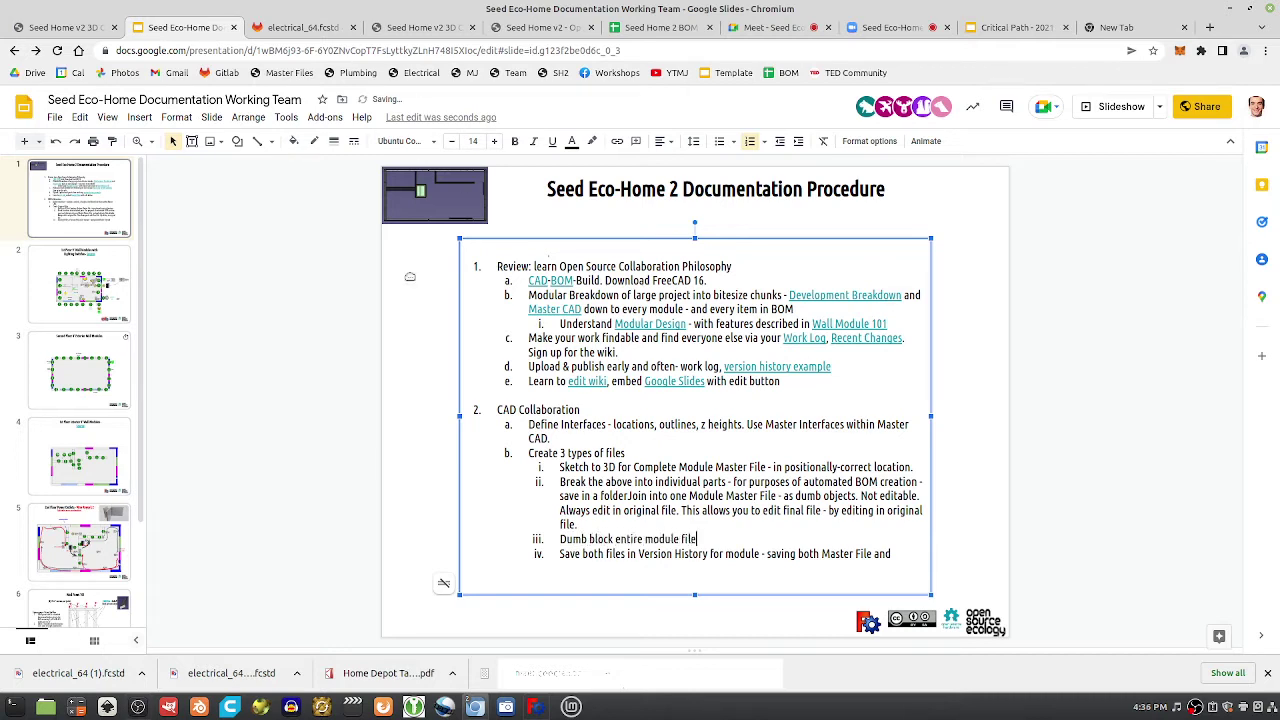
Switch to FreeCAD, highlight the bathroom door framing in the model, and return to the slide in Chromium
click(538, 707)
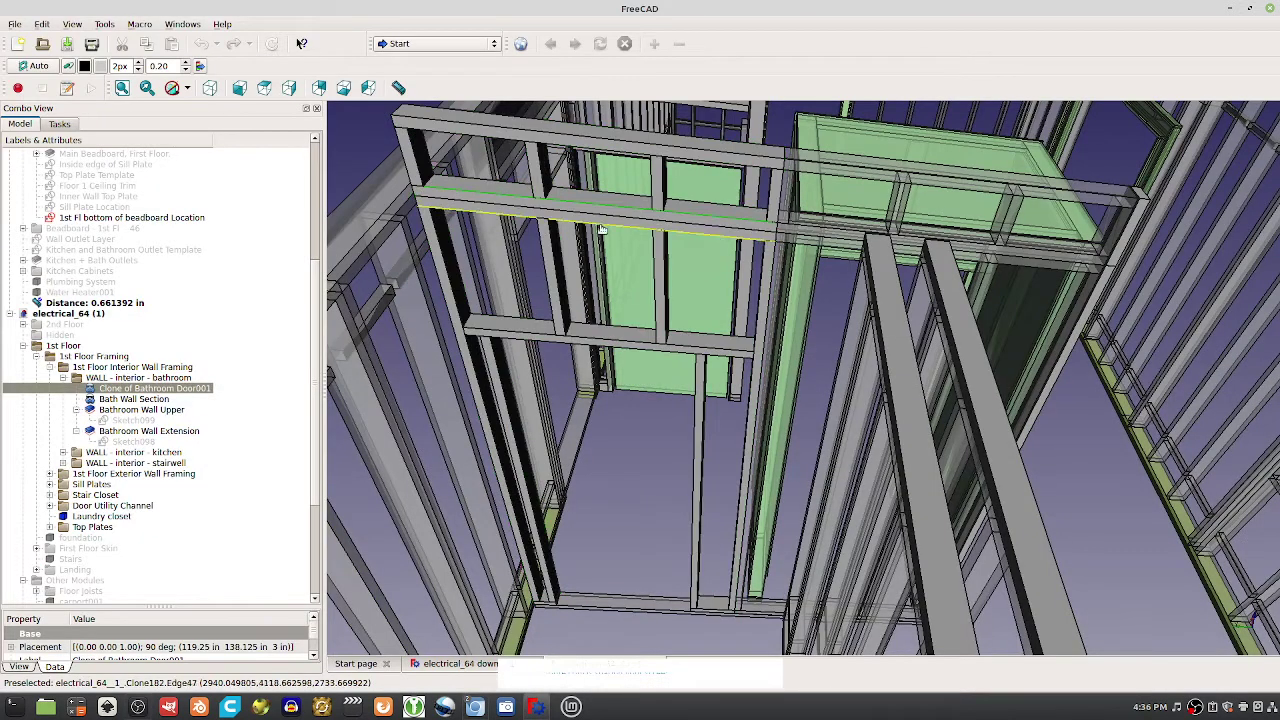
click(601, 230)
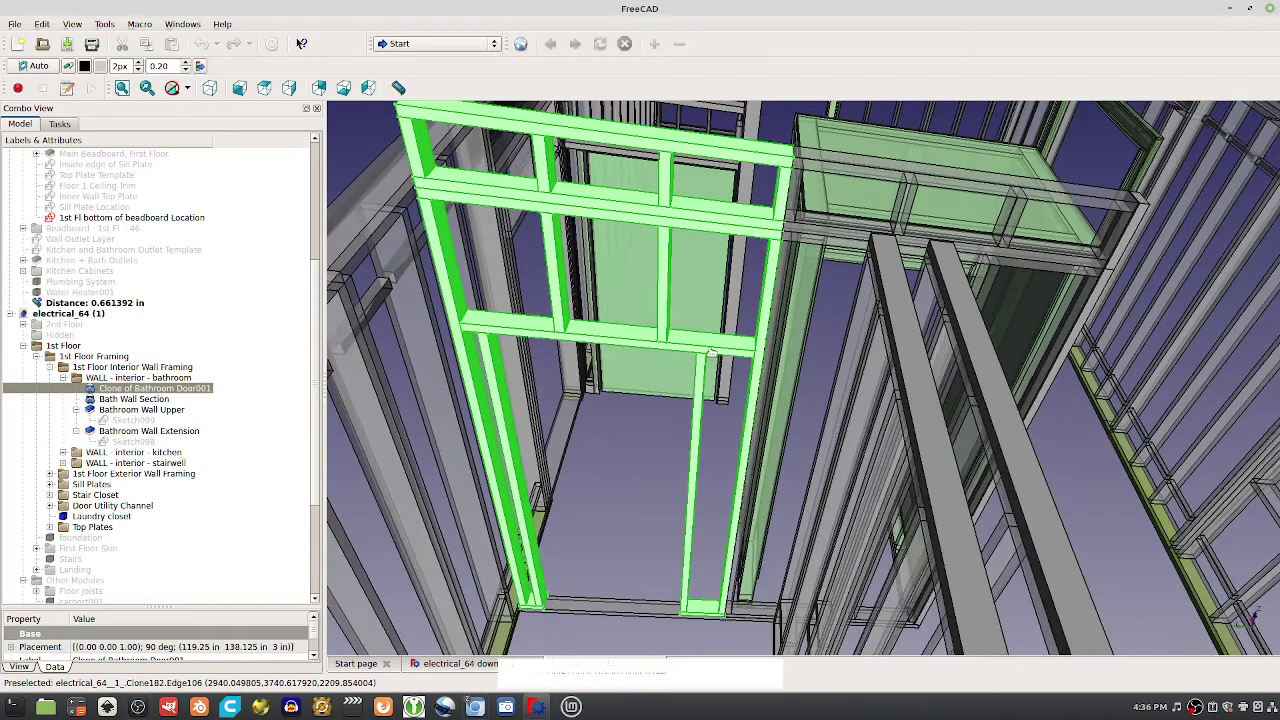
click(506, 707)
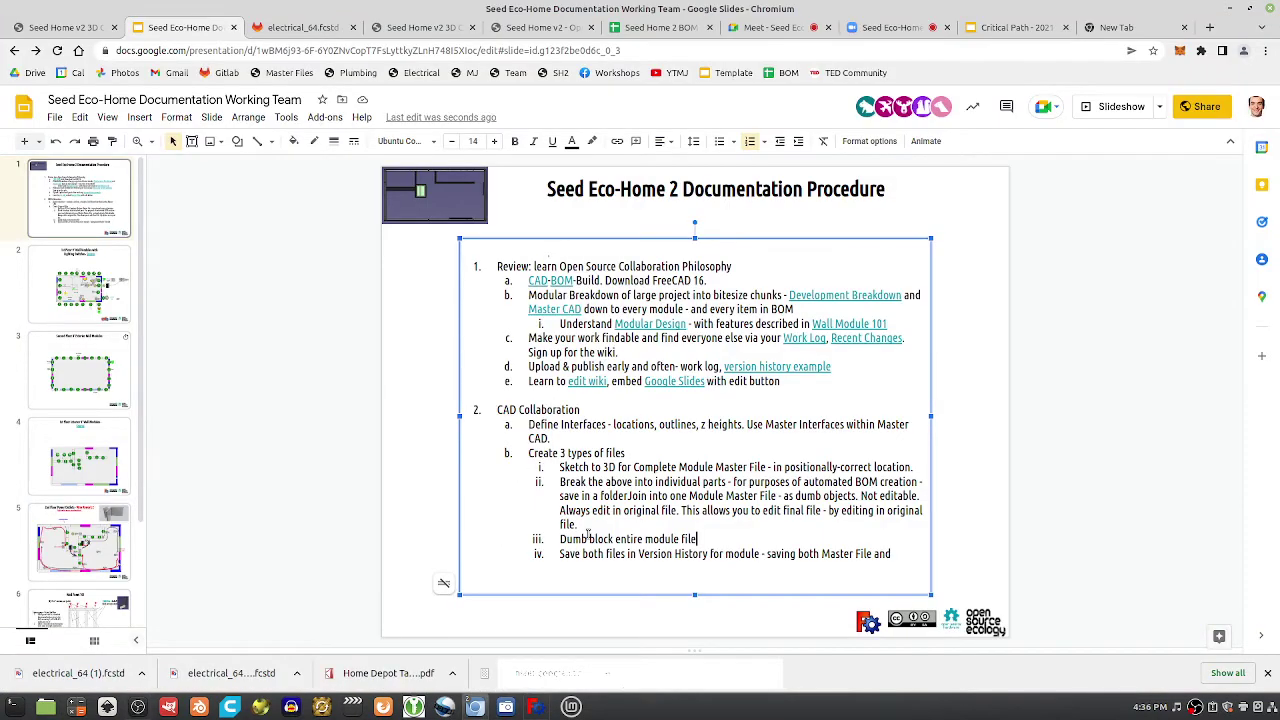
Highlight the "Dumb block entire module file" item, and go through the three file-type items one after another
drag(560, 539, 708, 540)
click(707, 540)
click(561, 540)
click(590, 539)
triple_click(589, 539)
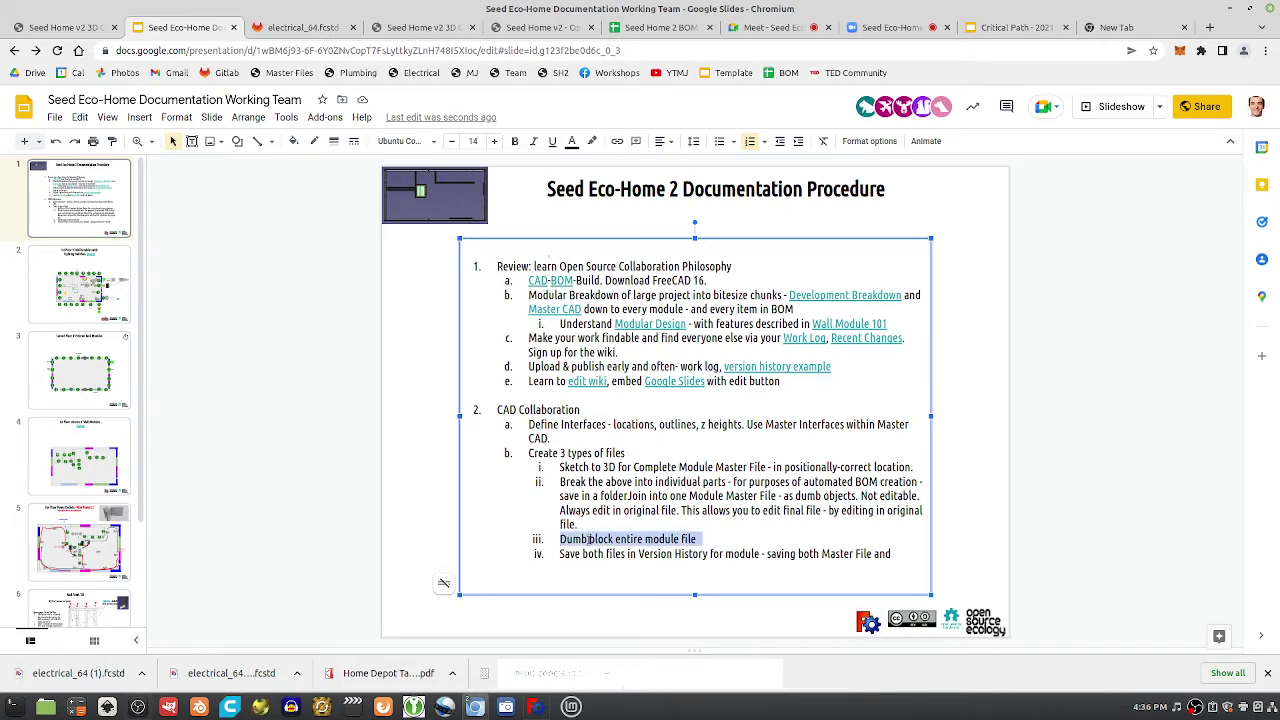
click(589, 539)
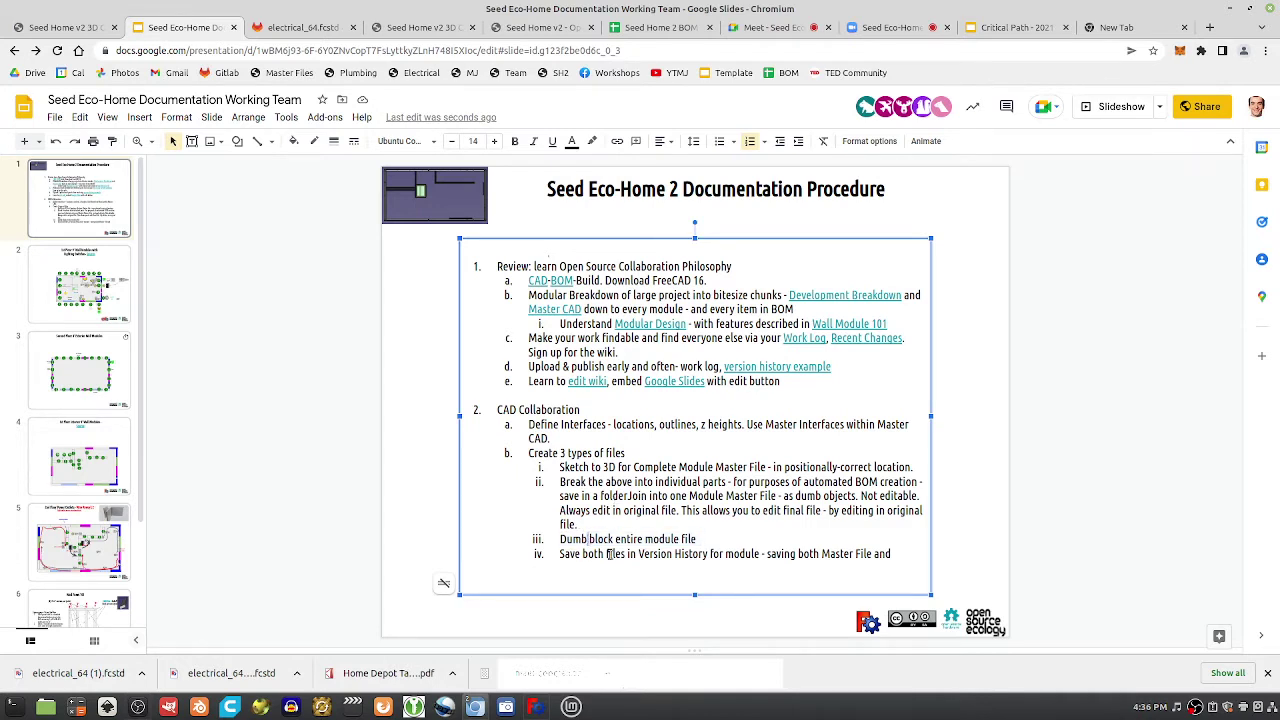
triple_click(591, 468)
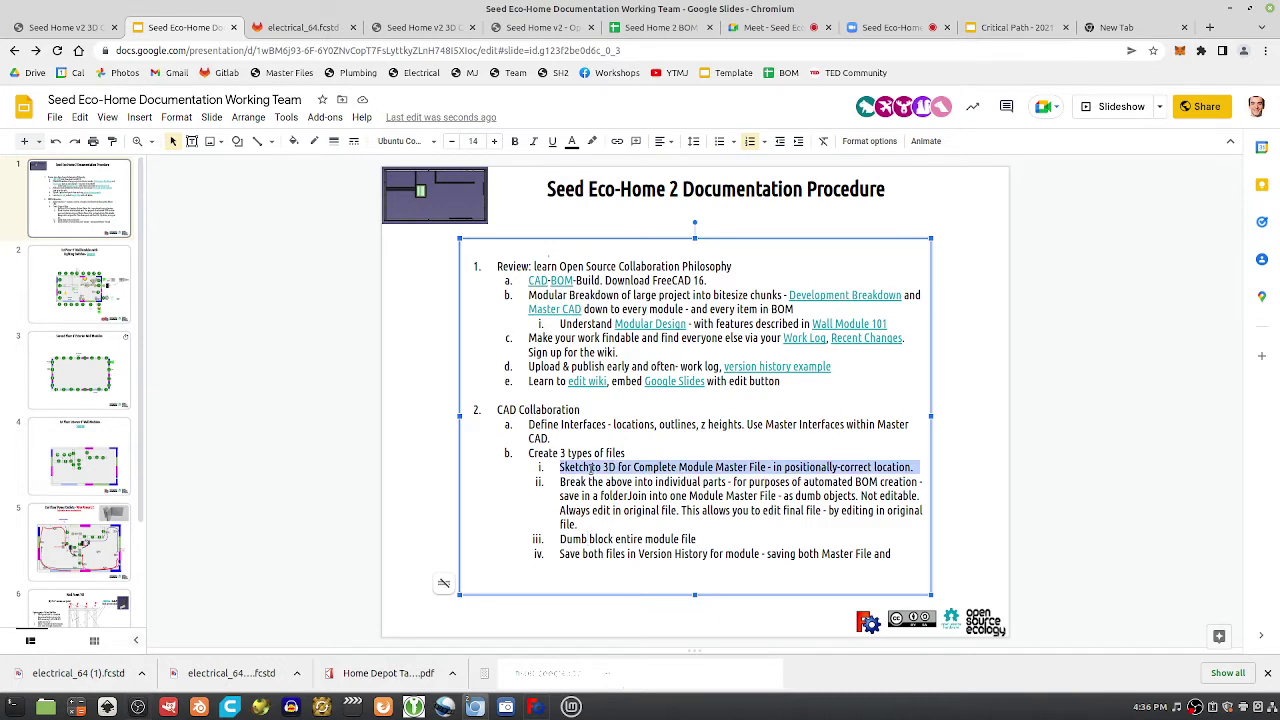
drag(561, 483, 585, 521)
drag(561, 543, 627, 540)
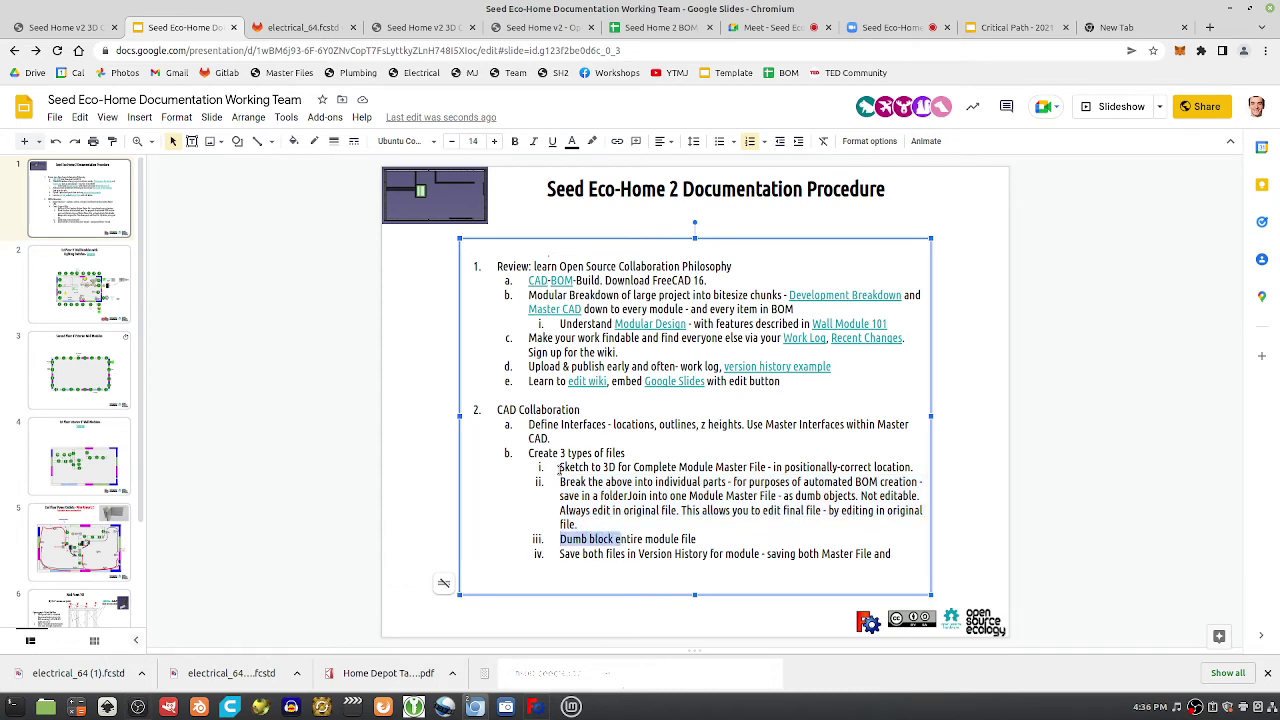
Colour the text of the three file-type items red, from "Sketch to 3D" through "Dumb block entire module file"
mouse_move(559, 467)
mouse_down()
mouse_move(760, 497)
mouse_move(714, 541)
mouse_up()
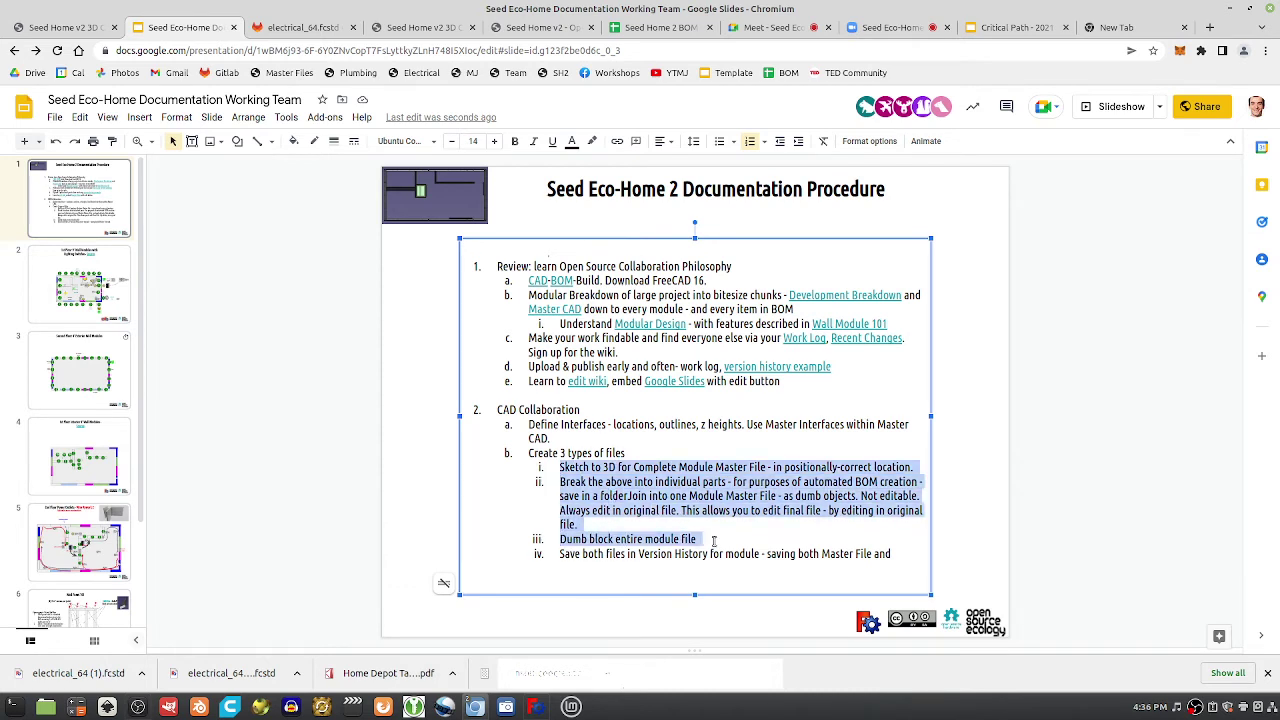
click(575, 143)
click(590, 277)
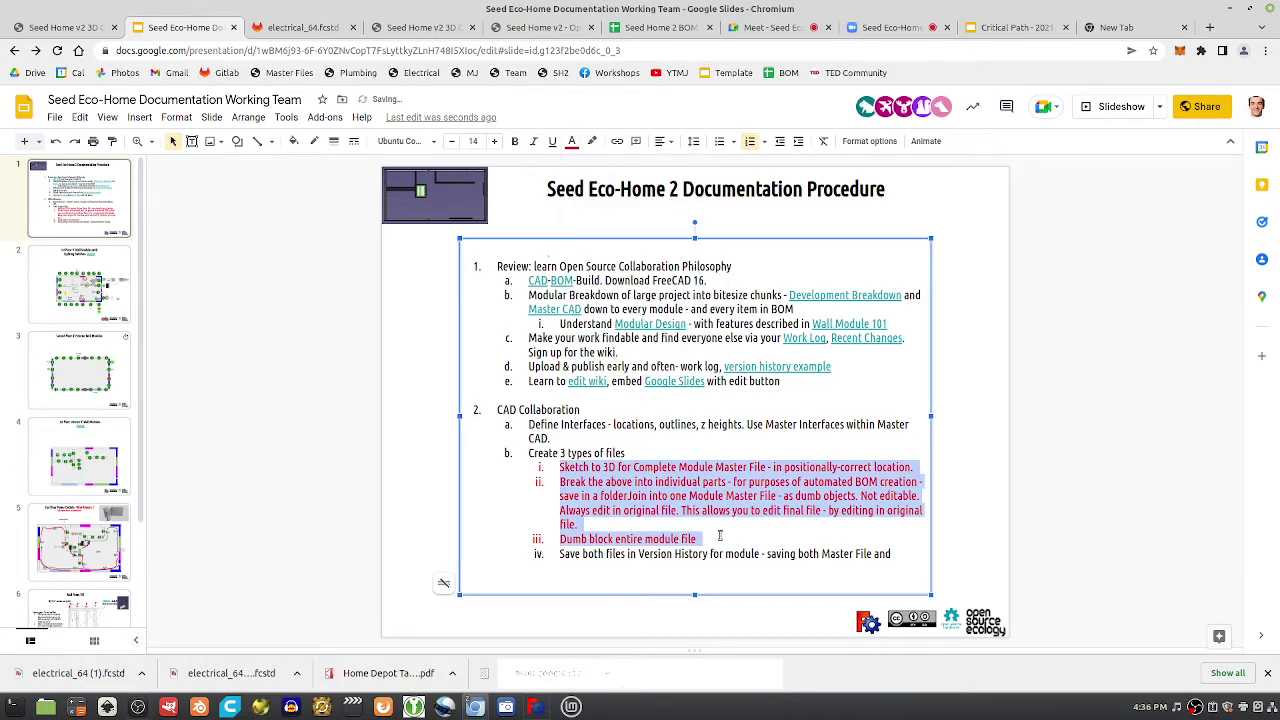
drag(719, 536, 568, 470)
click(576, 281)
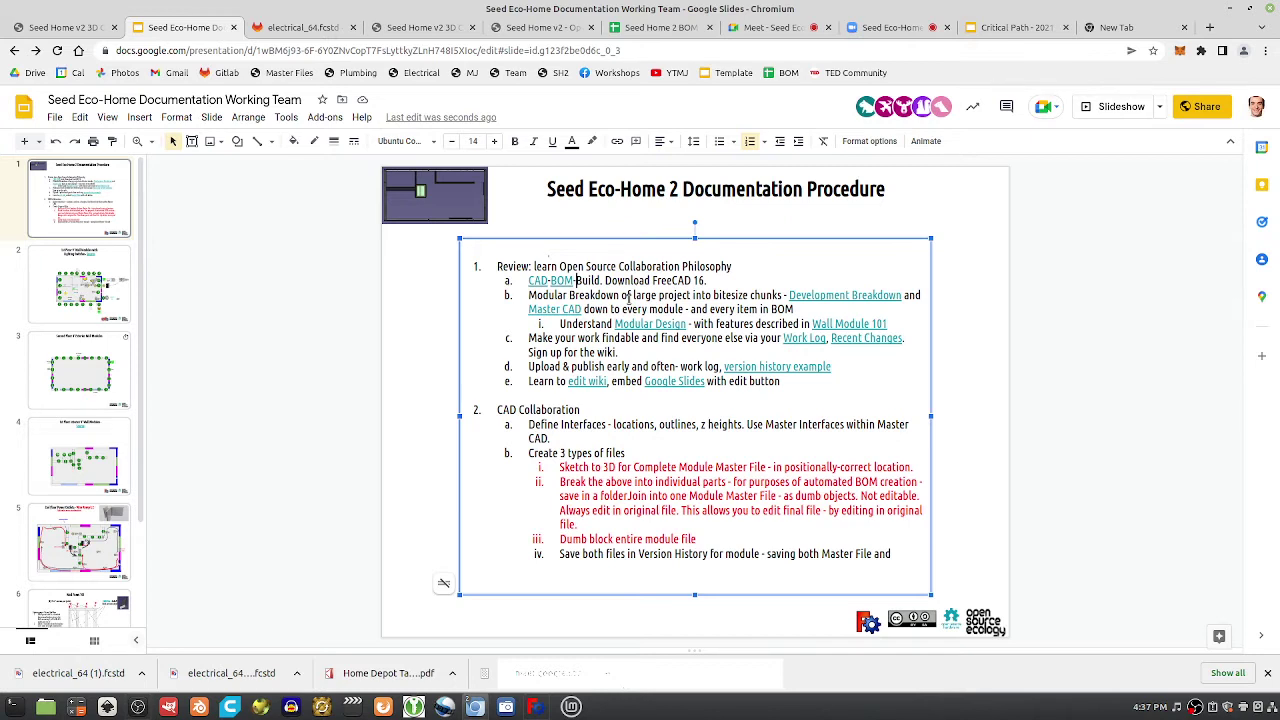
Highlight the item about saving files in Version History and the phrase about breaking the project into bitesize chunks
click(541, 553)
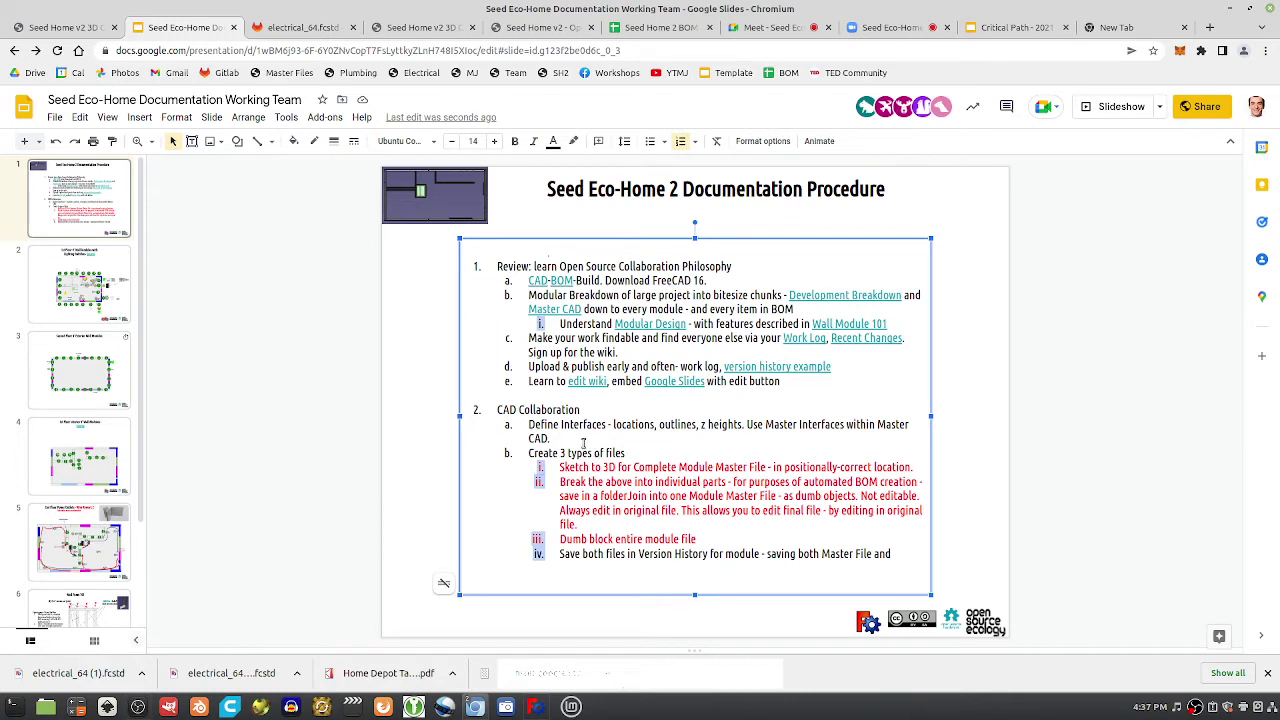
triple_click(565, 553)
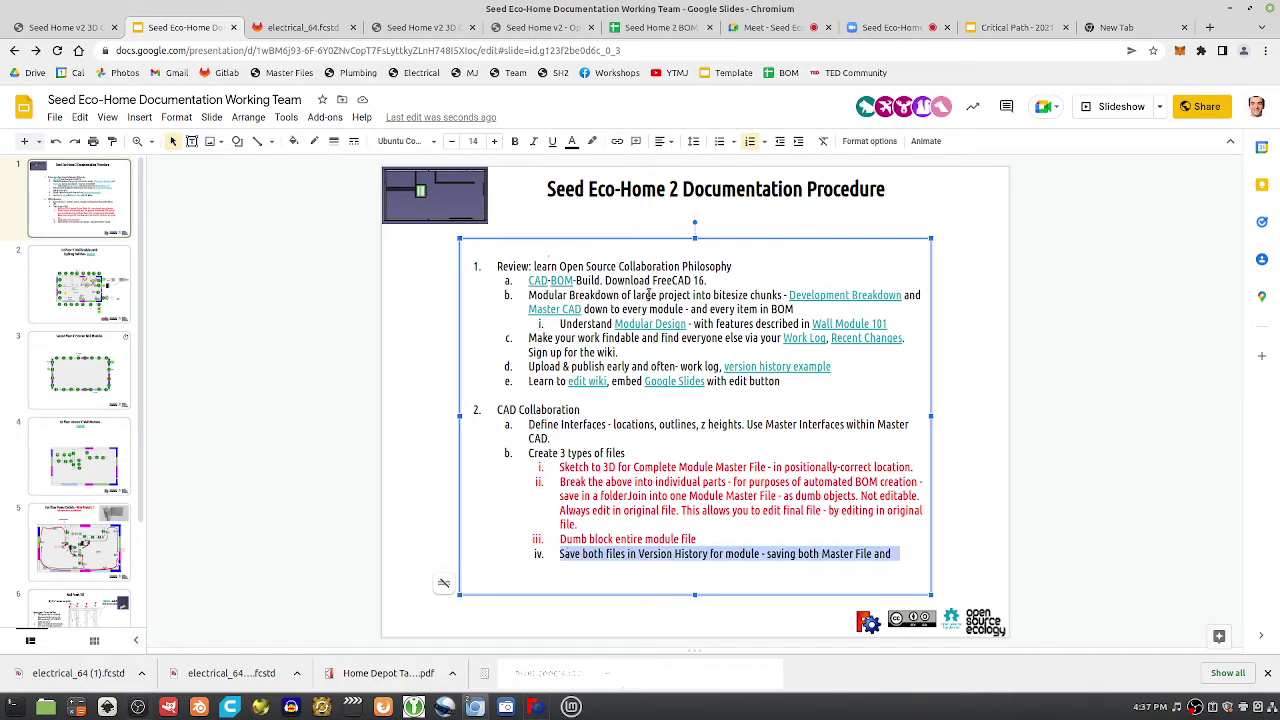
drag(657, 295, 740, 295)
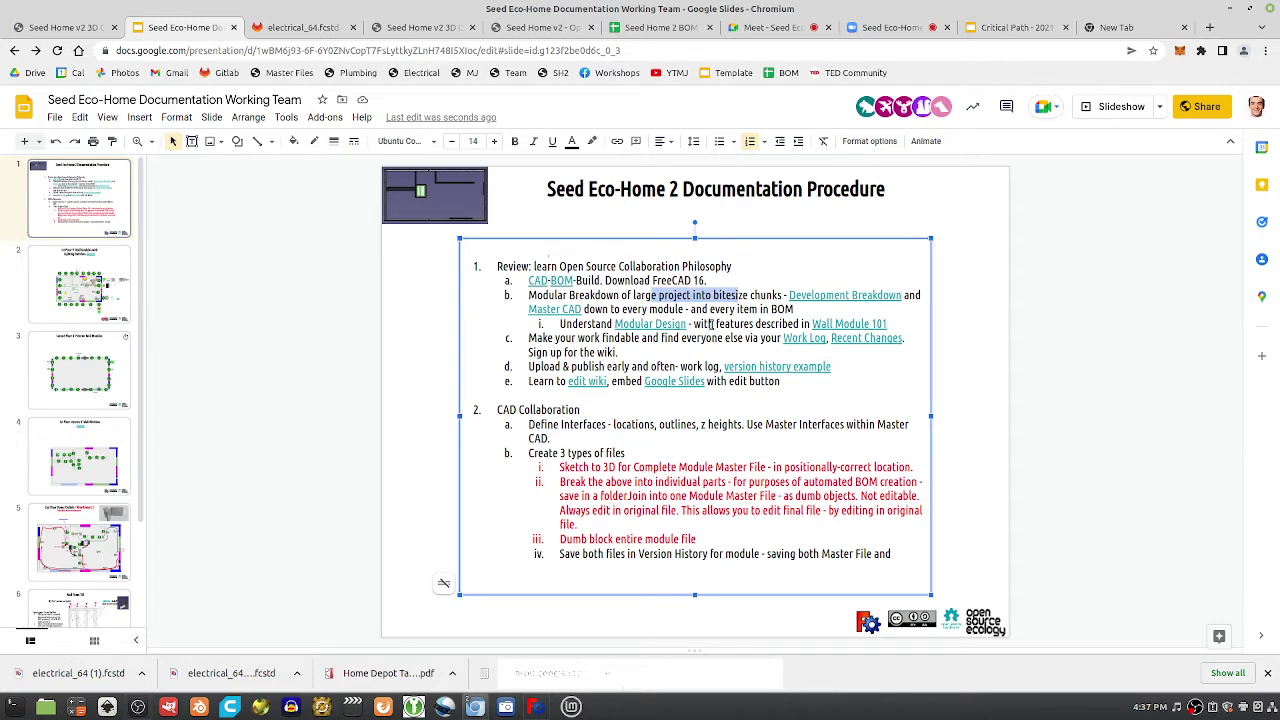
Reword the last item's opening to "Save three of these files in Version History" and highlight "Version History"
click(557, 555)
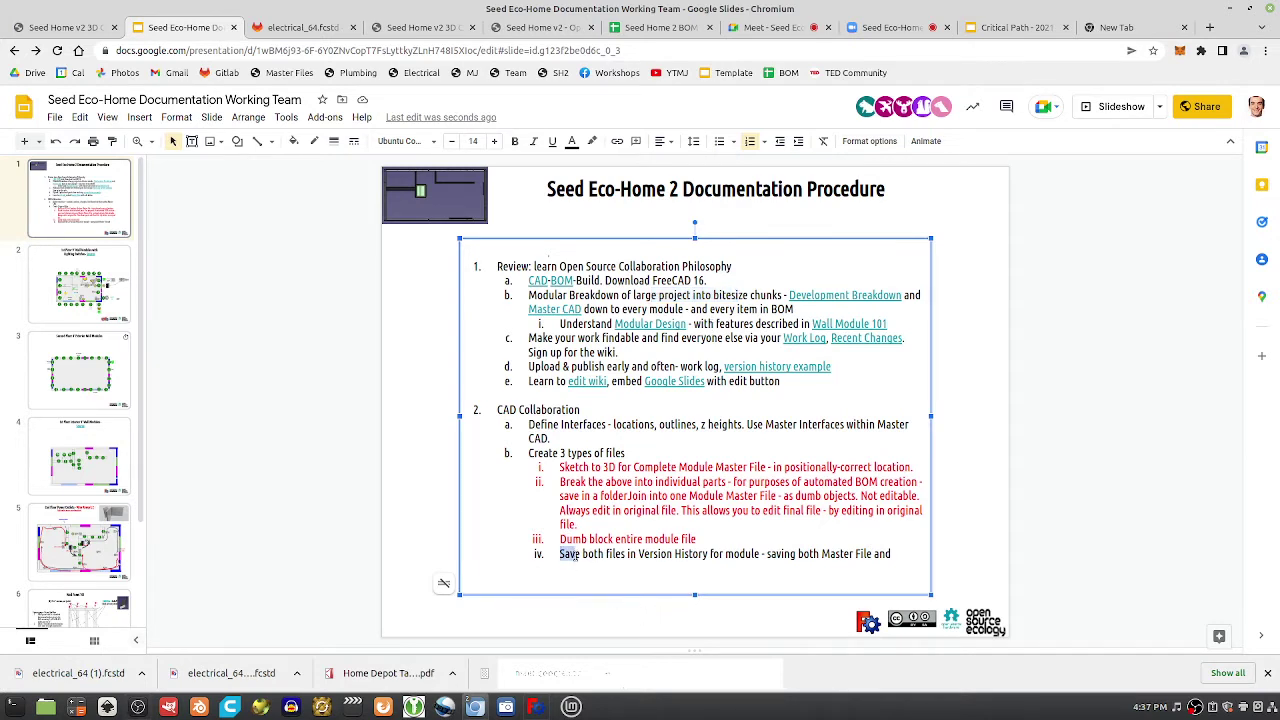
double_click(594, 555)
text(three of the)
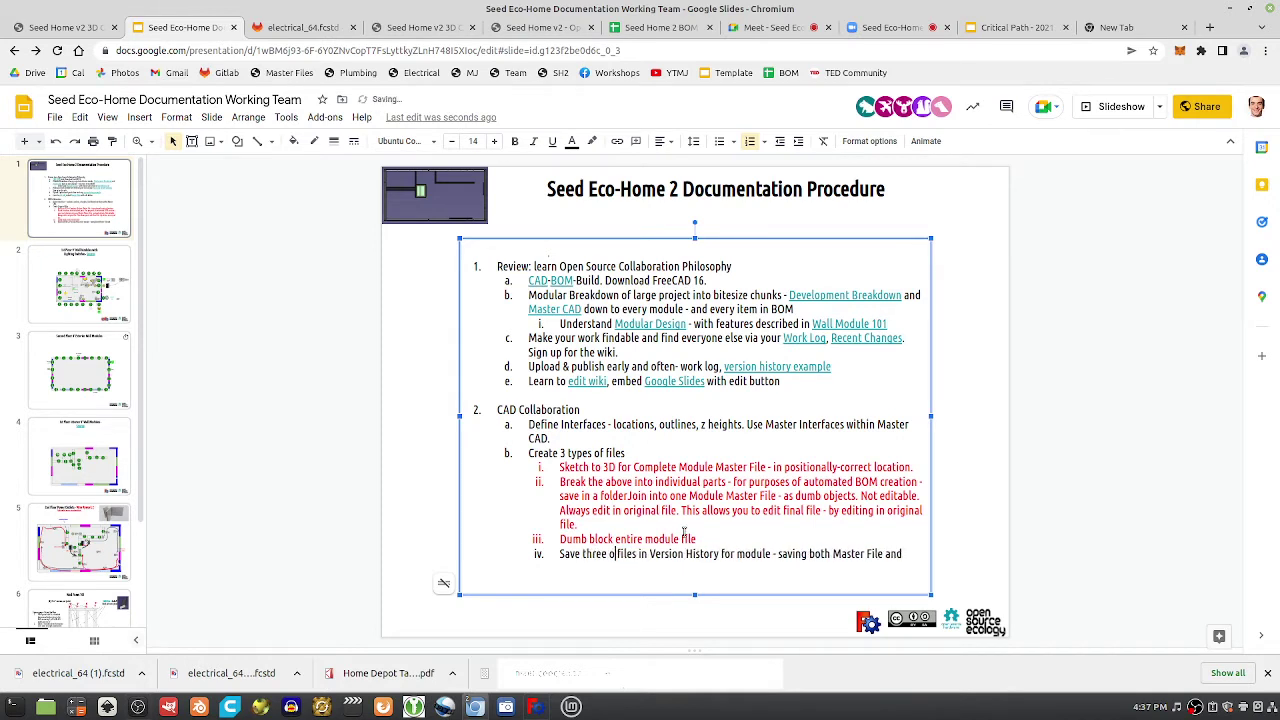
text(se)
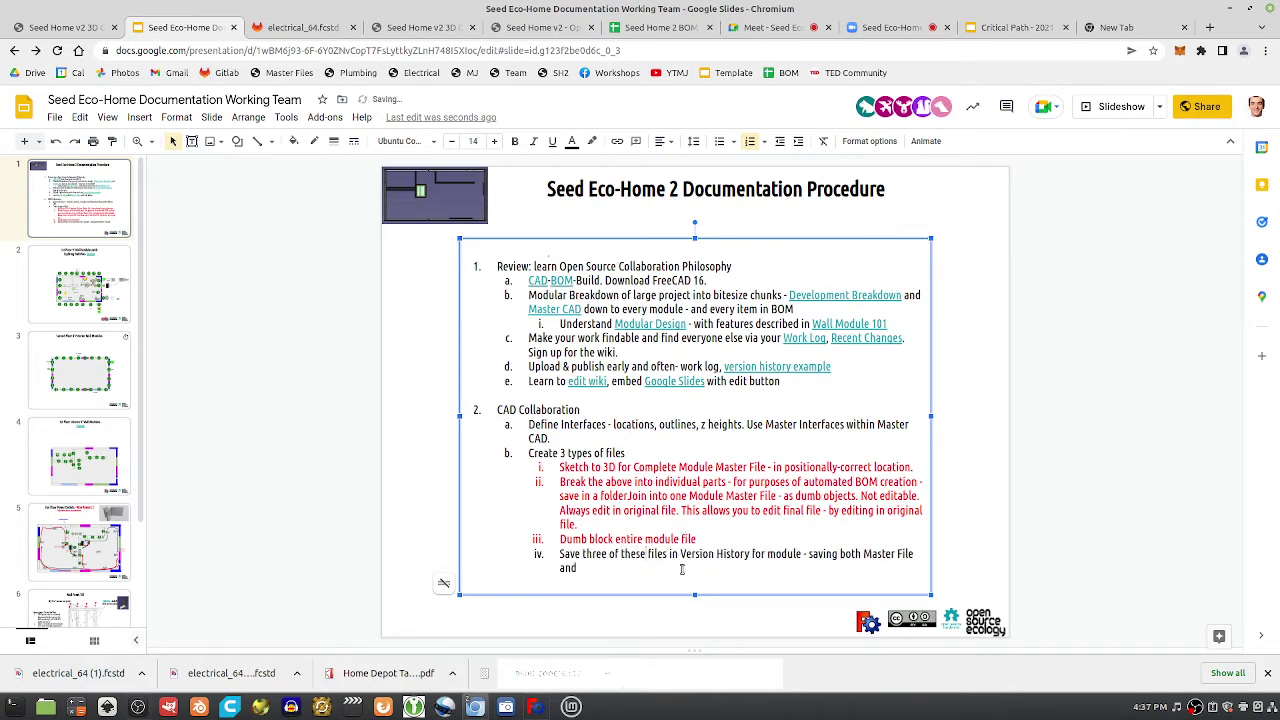
drag(681, 554, 748, 555)
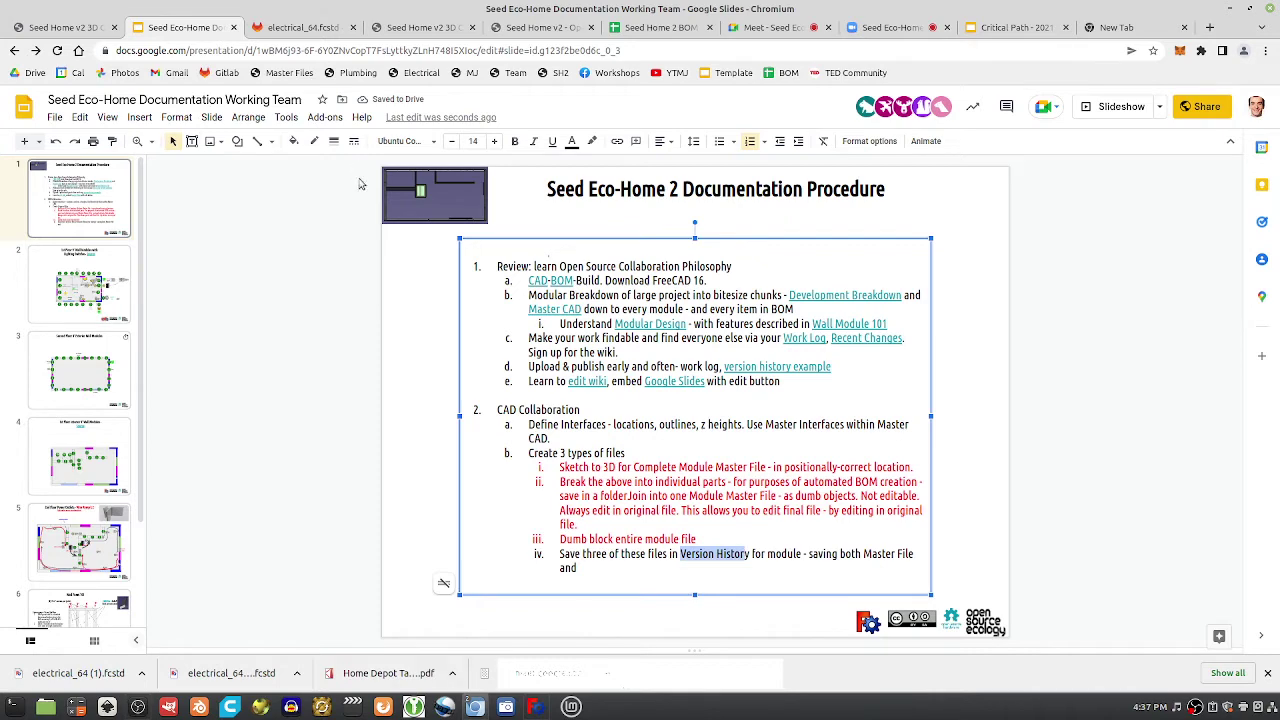
Open the slide's linked version history example and examine the comments and upload dates in the Seh2_wall_1.fcstd file history
click(778, 366)
click(795, 388)
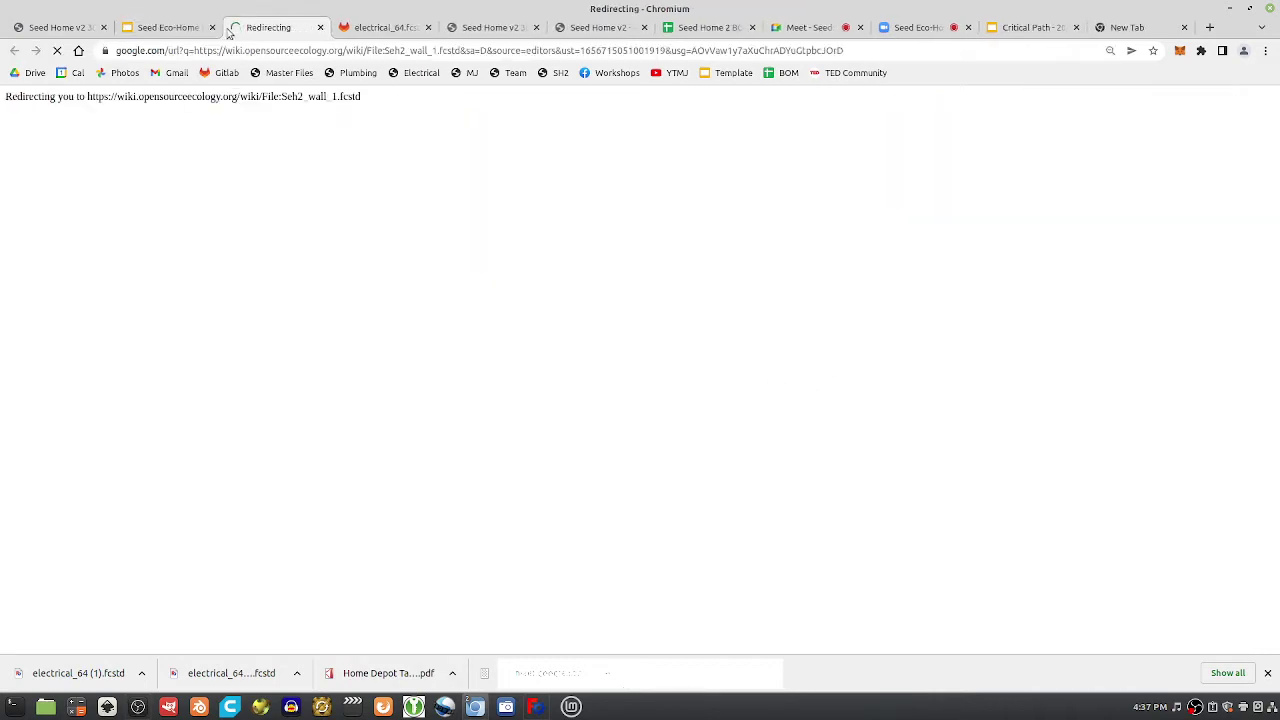
scroll(257, 461, down, 3)
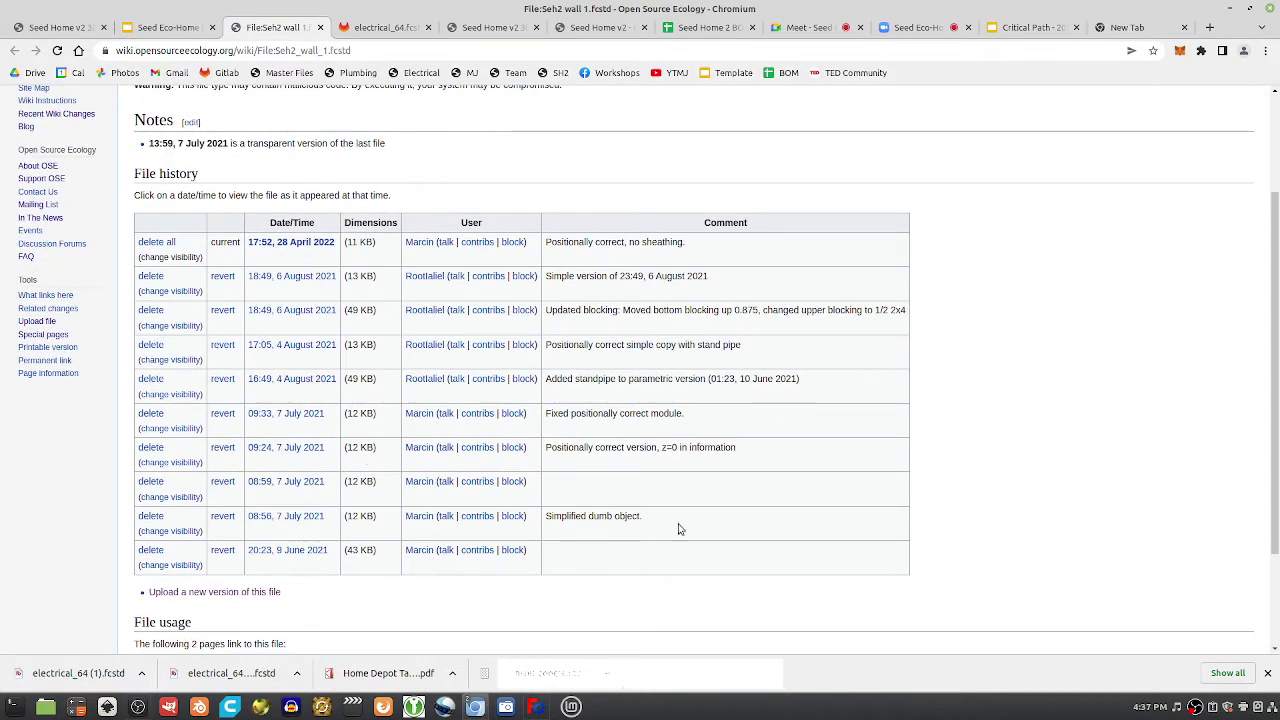
drag(678, 529, 598, 516)
double_click(740, 222)
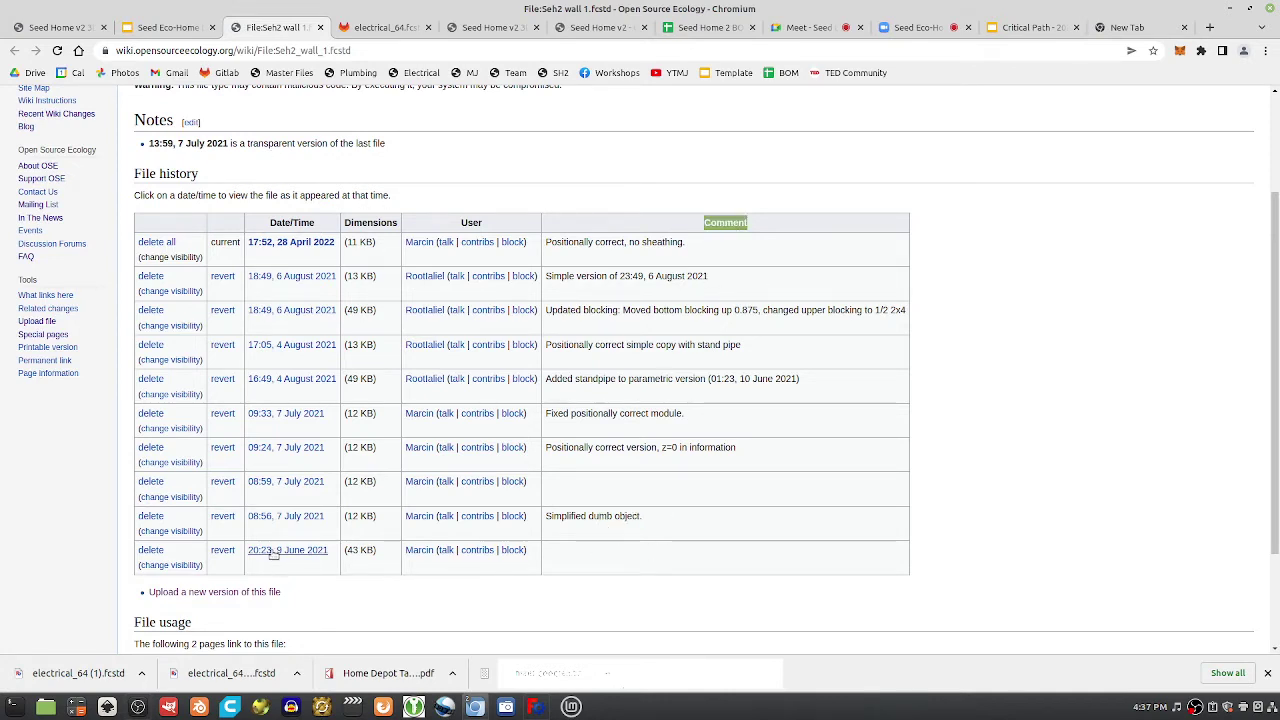
drag(274, 551, 300, 594)
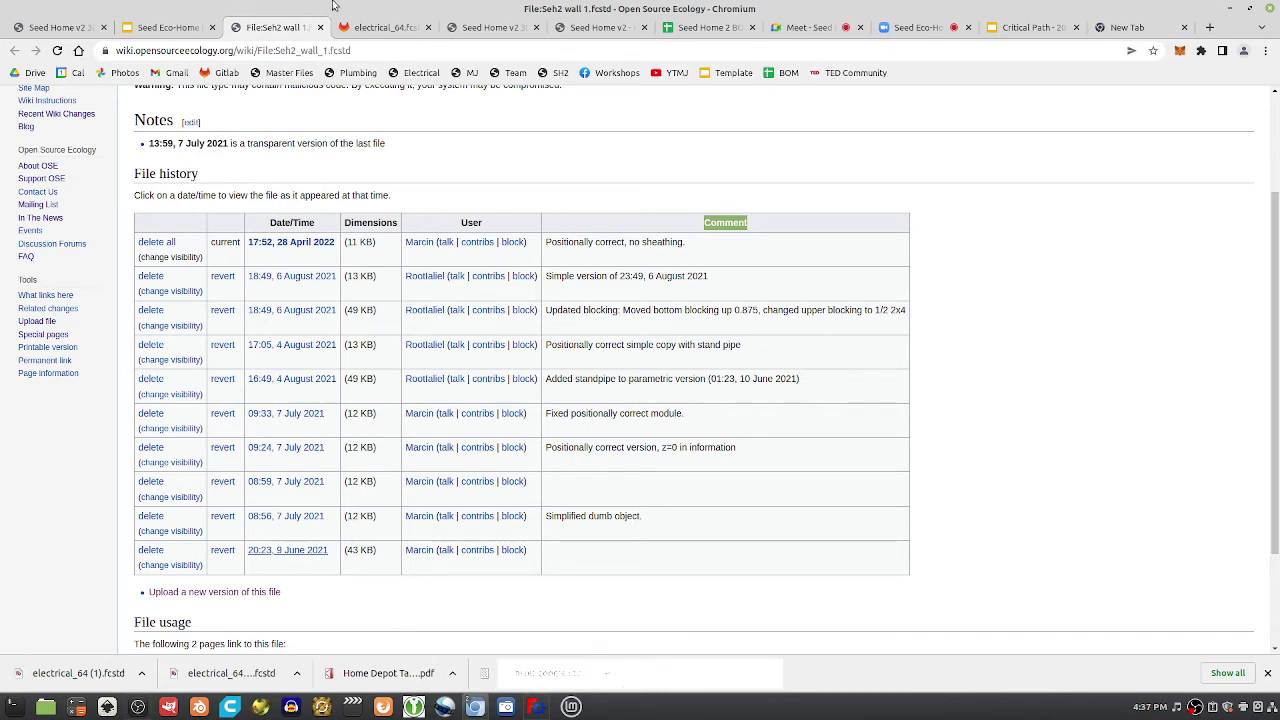
Check the Zoom and Google Meet calls, and look back through the messages in the Zoom chat
click(190, 28)
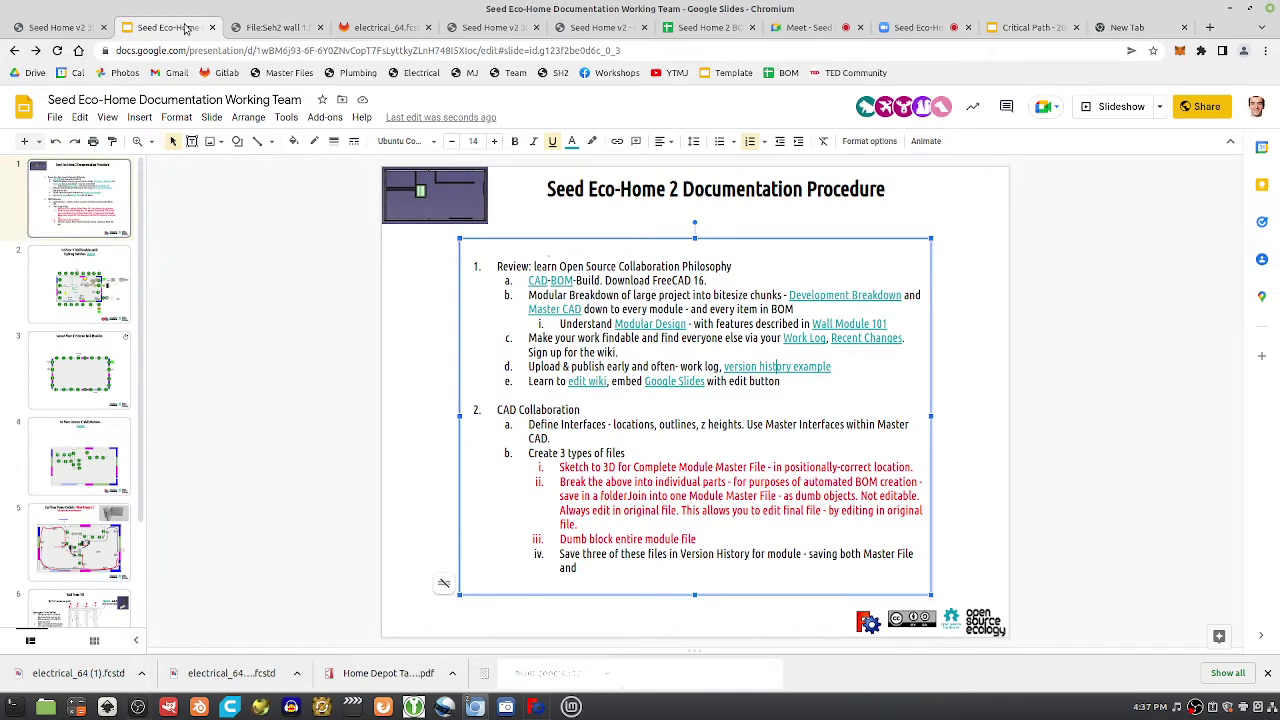
click(915, 27)
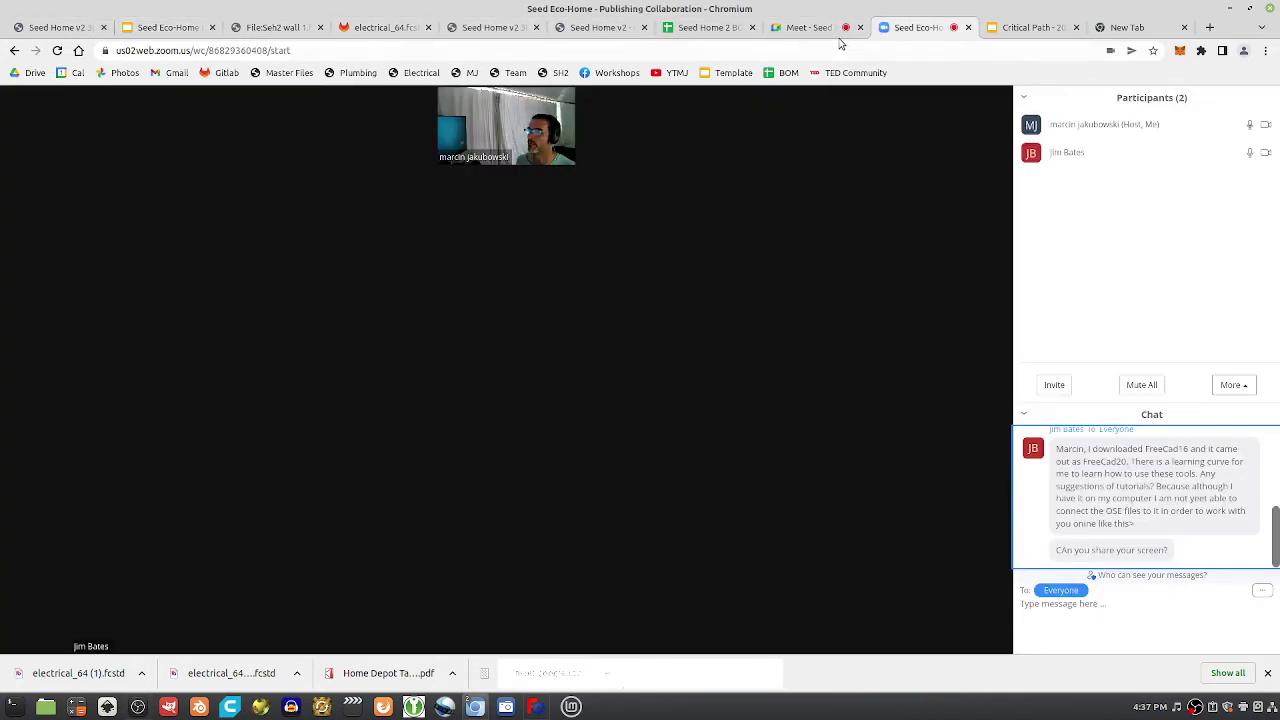
click(812, 28)
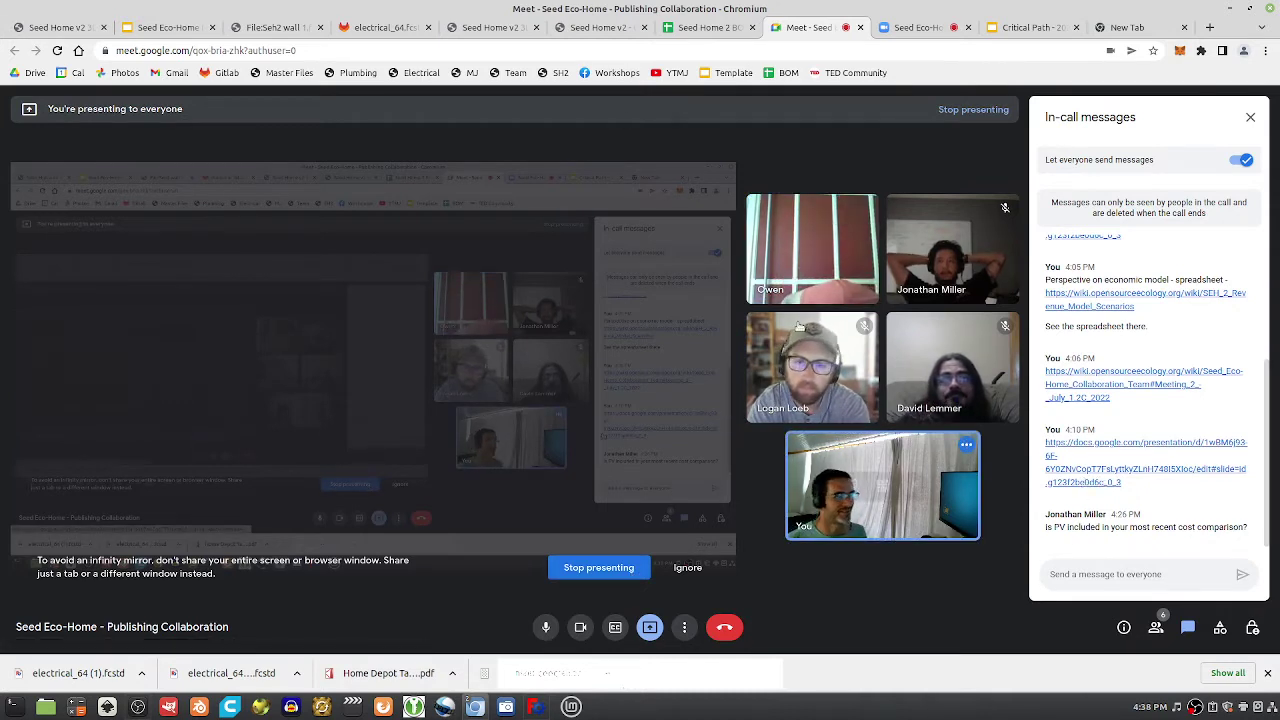
click(912, 28)
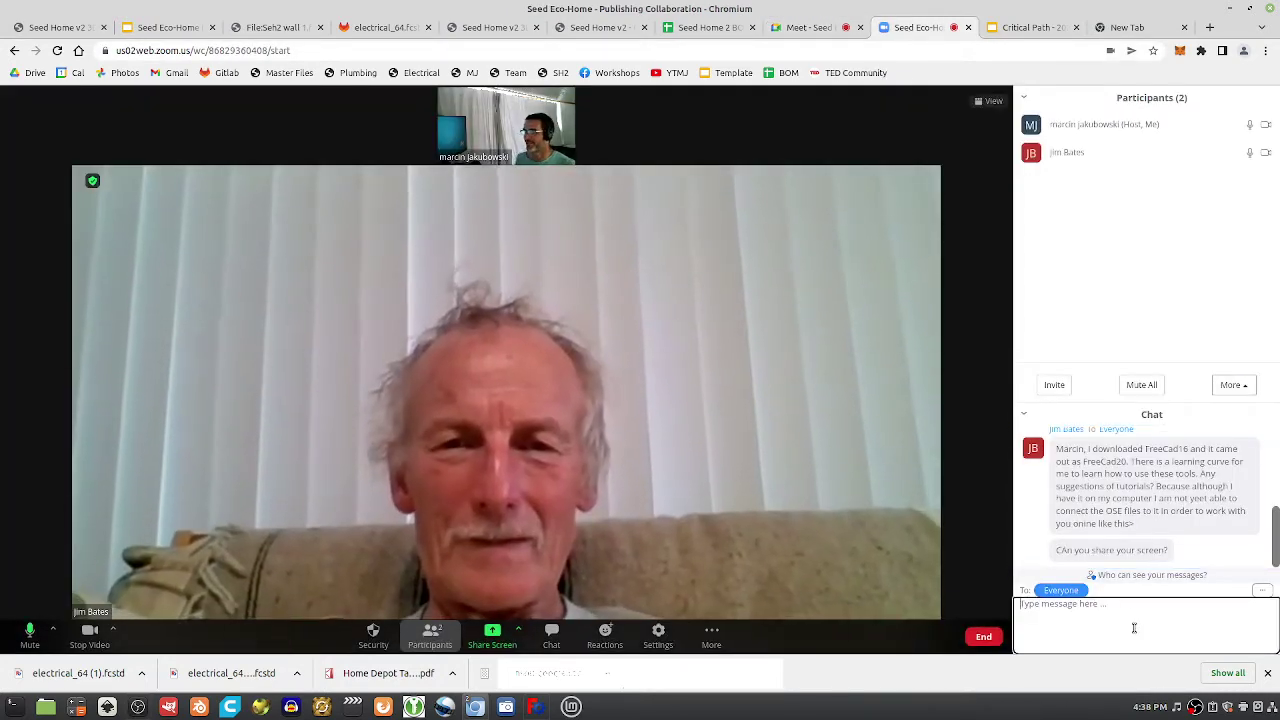
scroll(1150, 486, up, 2)
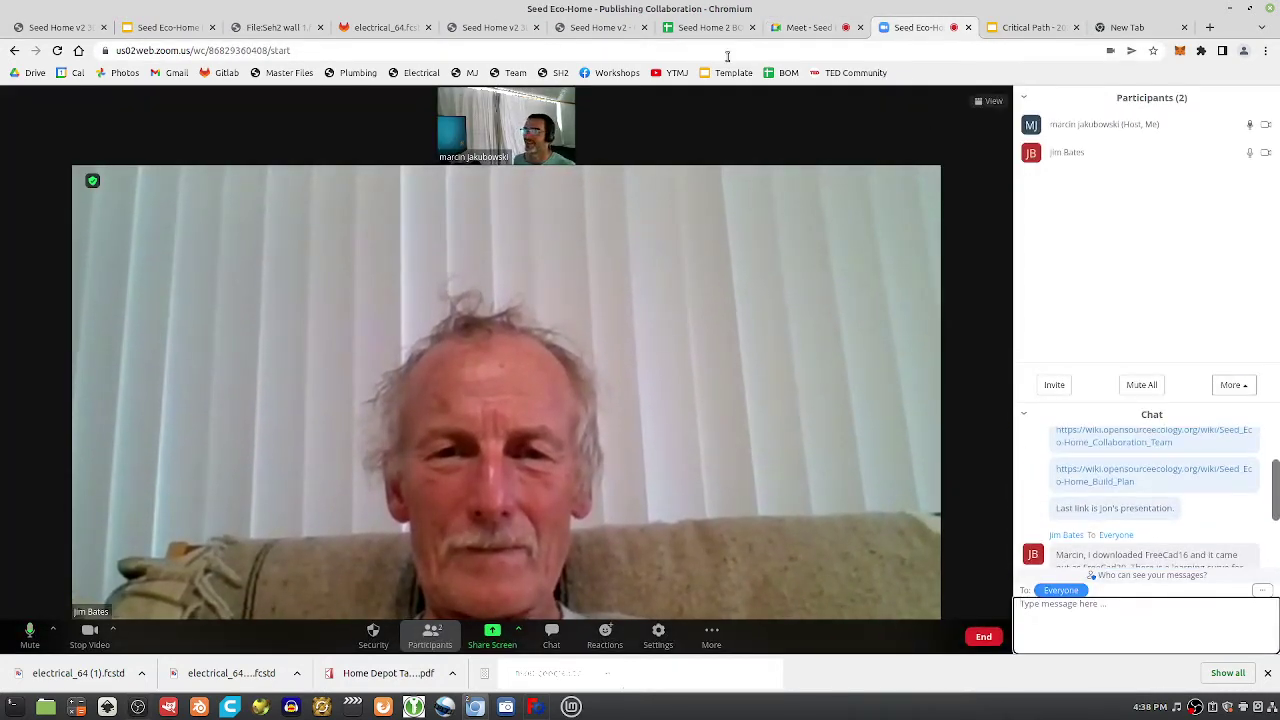
Copy the Google Meet call's address, send it to everyone in the Zoom chat, and close the Zoom page to return to Meet
click(805, 27)
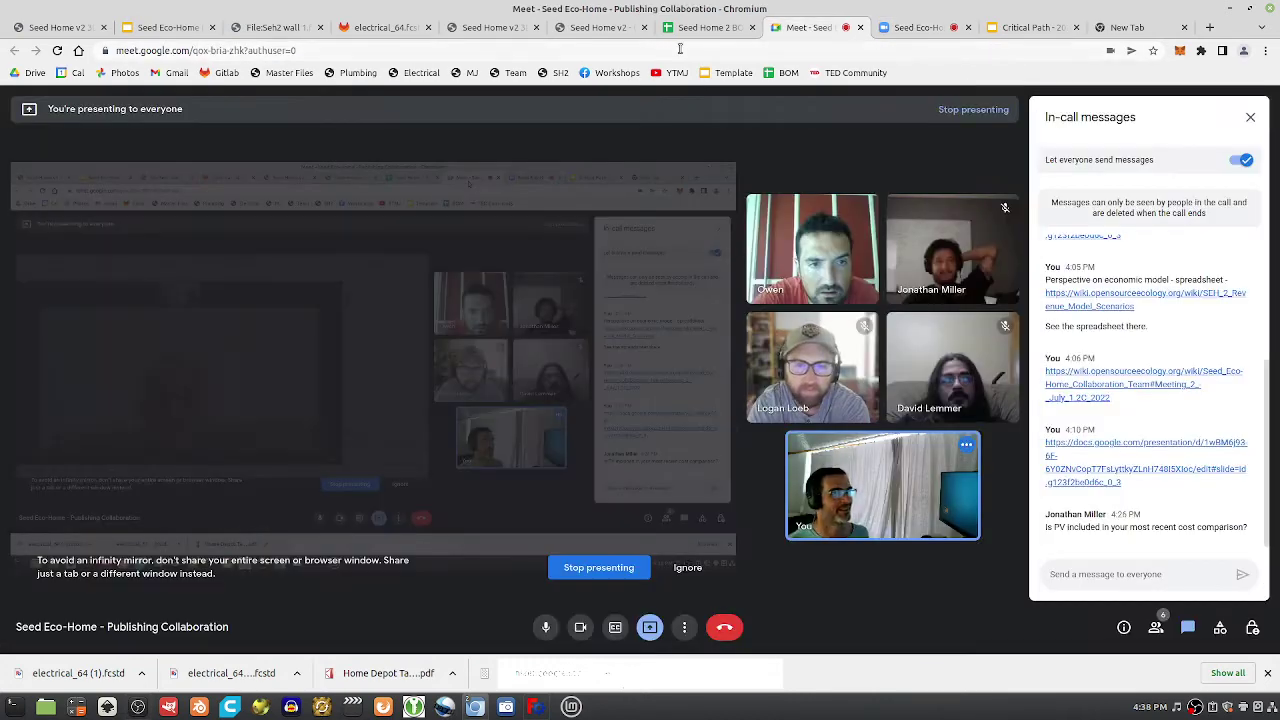
click(481, 53)
key(ctrl+c)
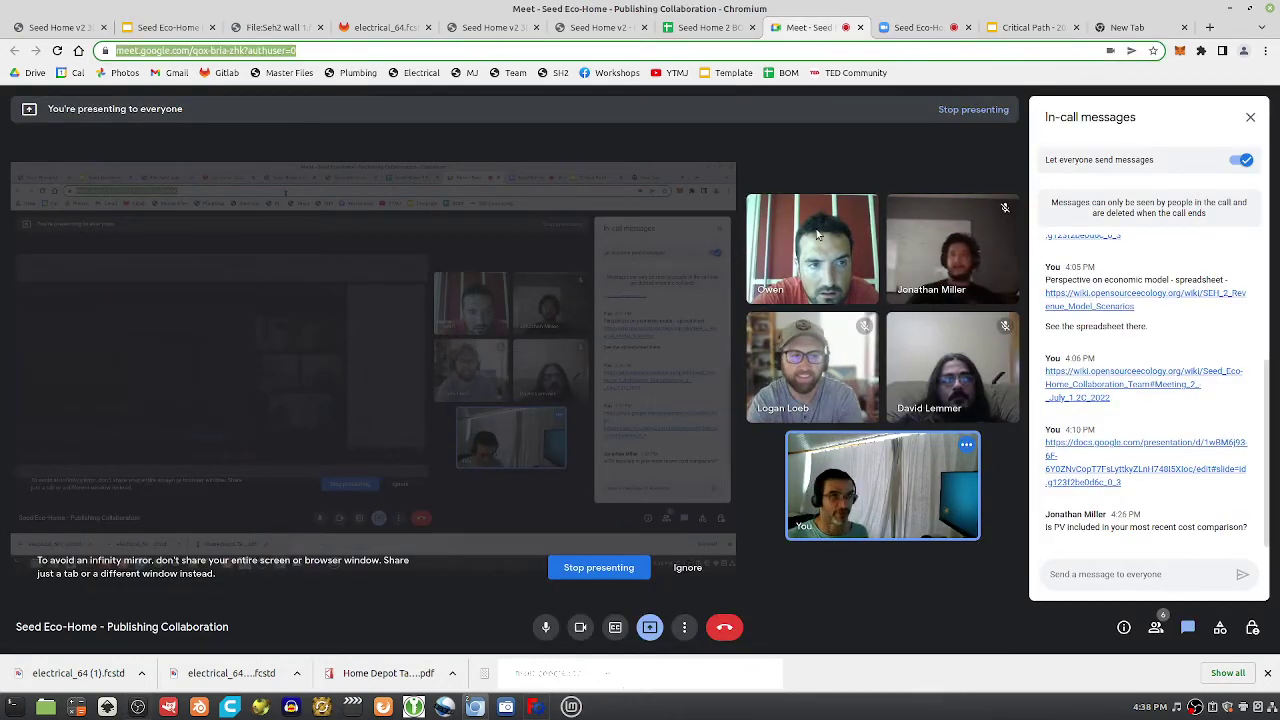
click(912, 28)
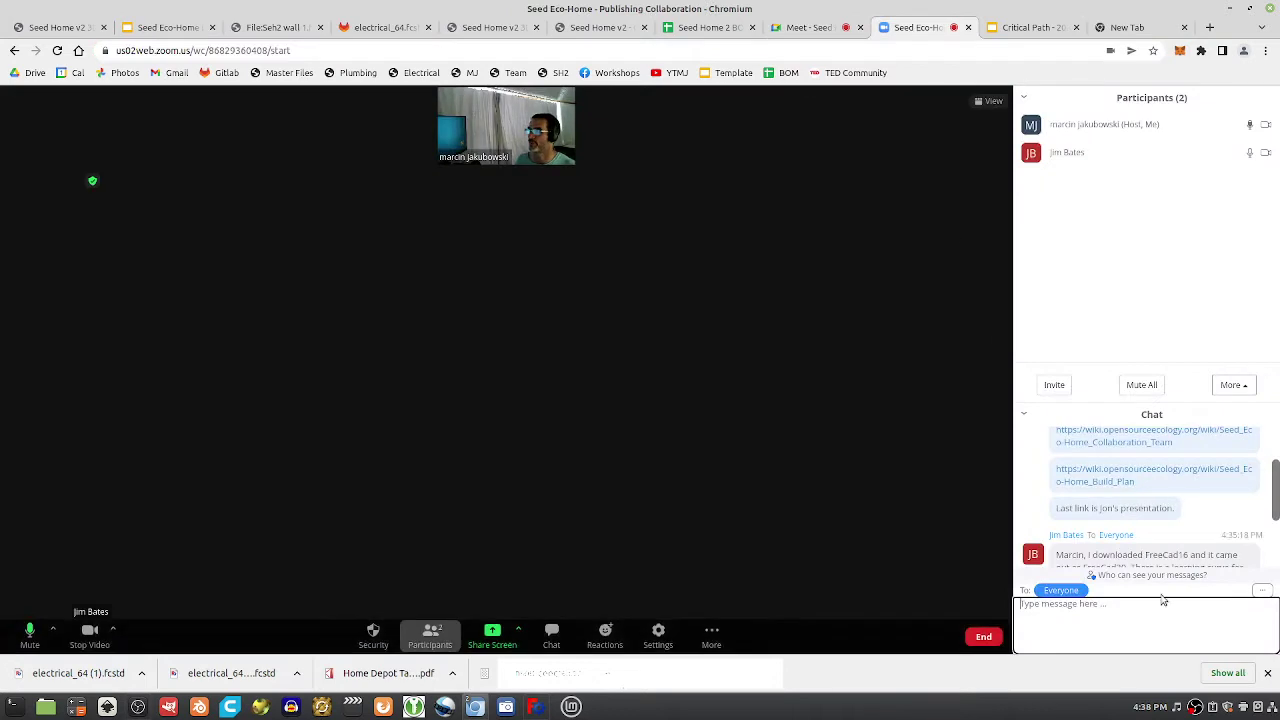
key(ctrl+v)
key(Return)
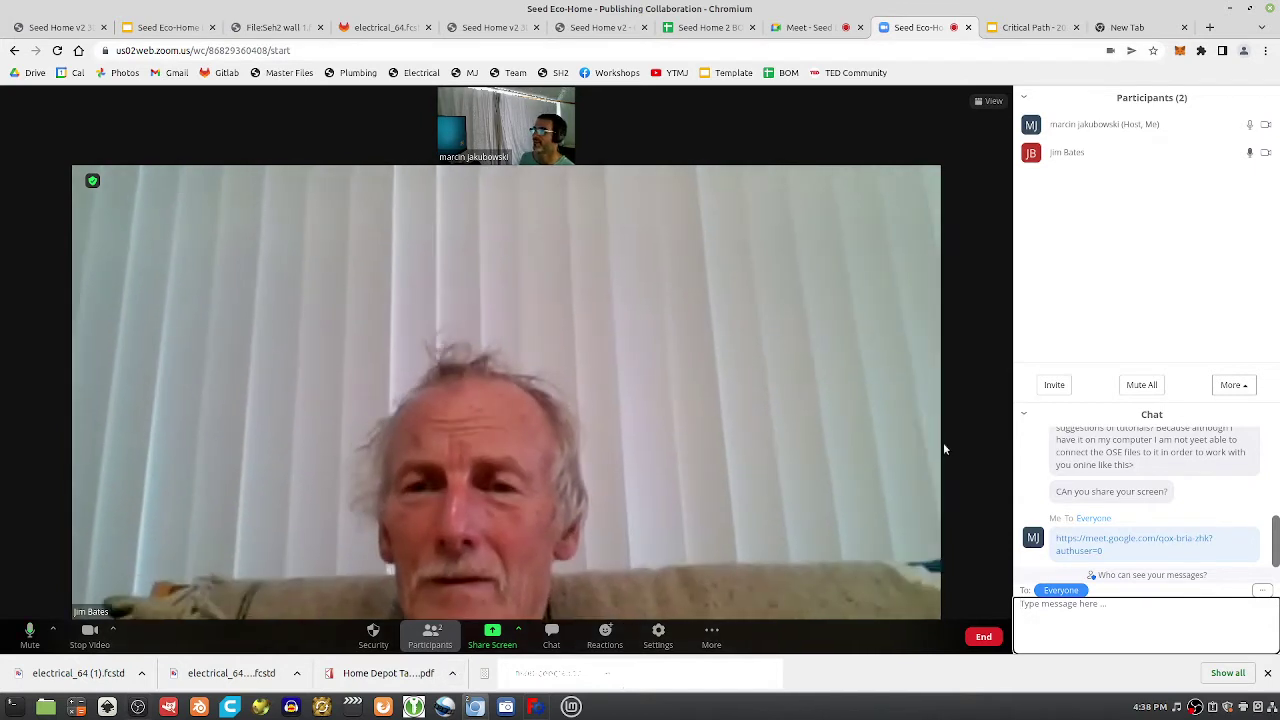
click(969, 30)
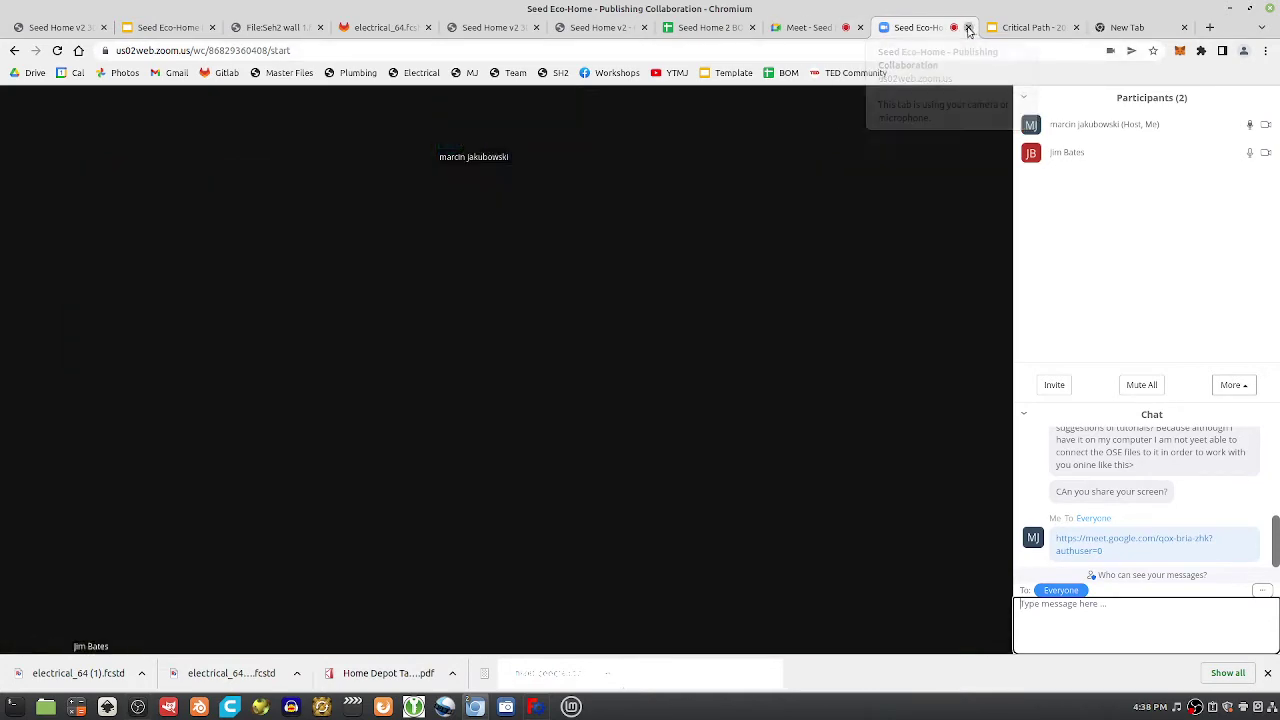
click(828, 27)
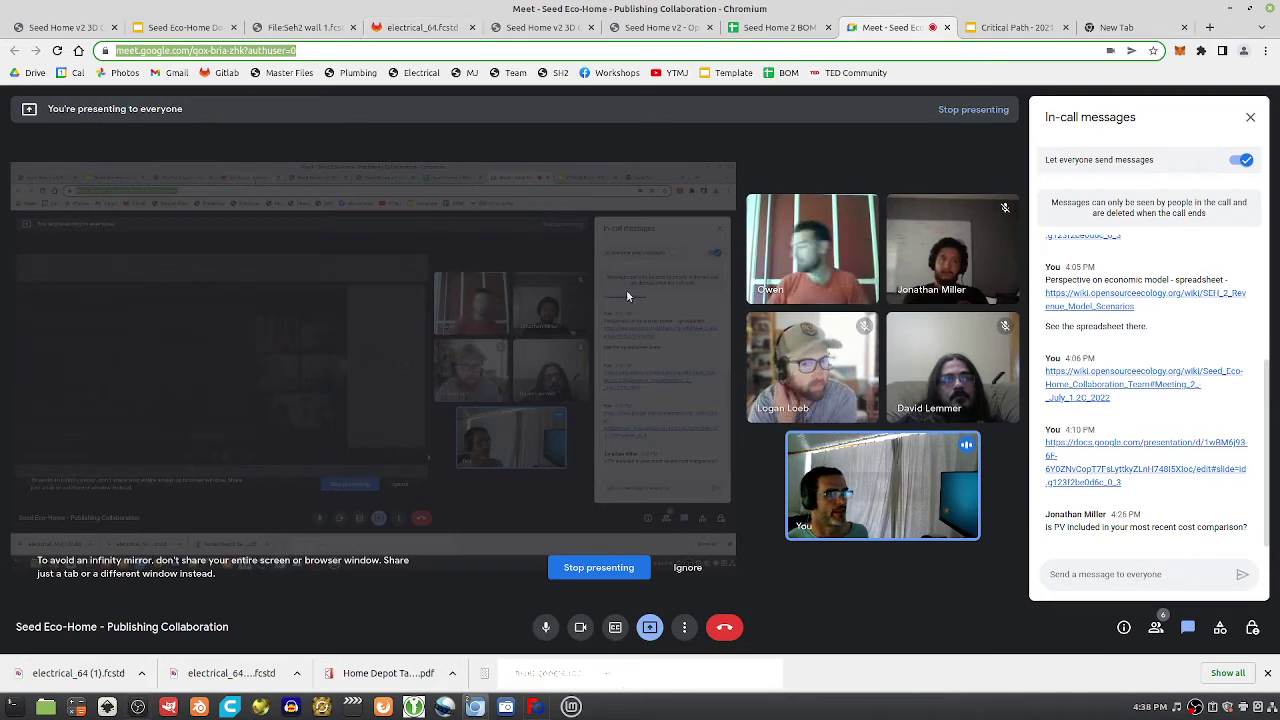
Return to the Seh2_wall_1.fcstd page and highlight the "Simplified dumb object" comment in its file history
click(300, 27)
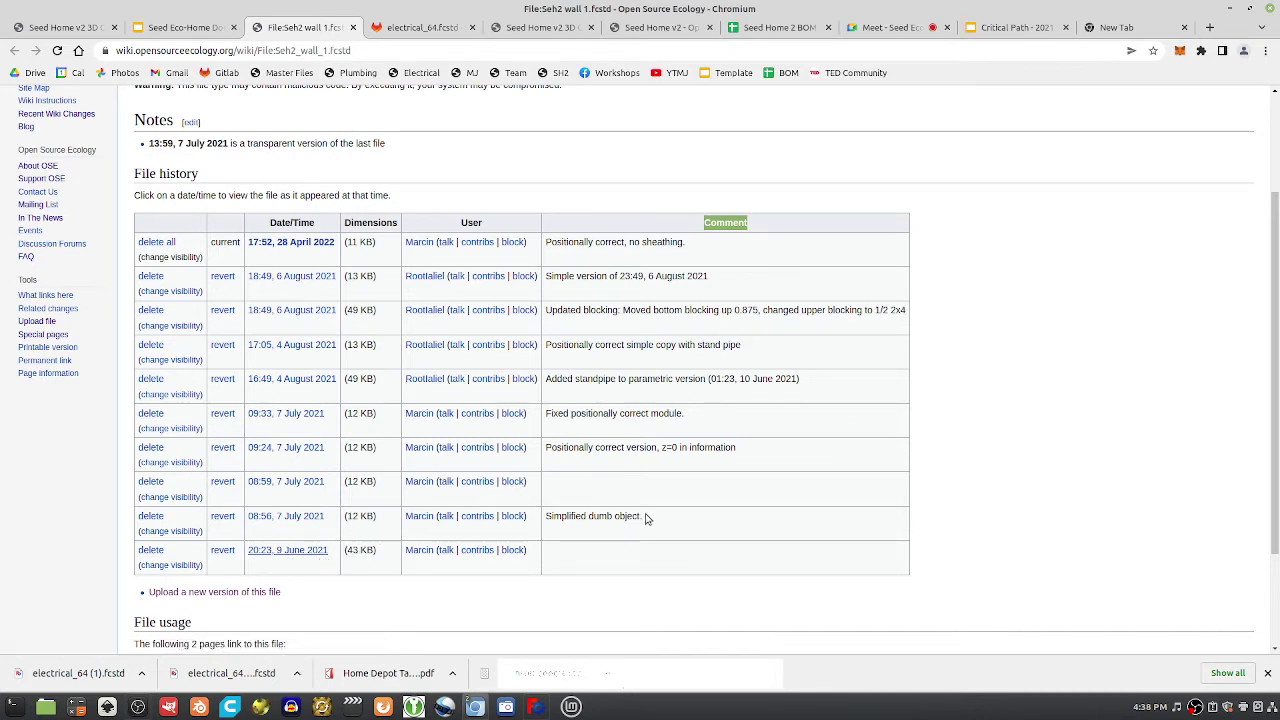
drag(648, 517, 548, 519)
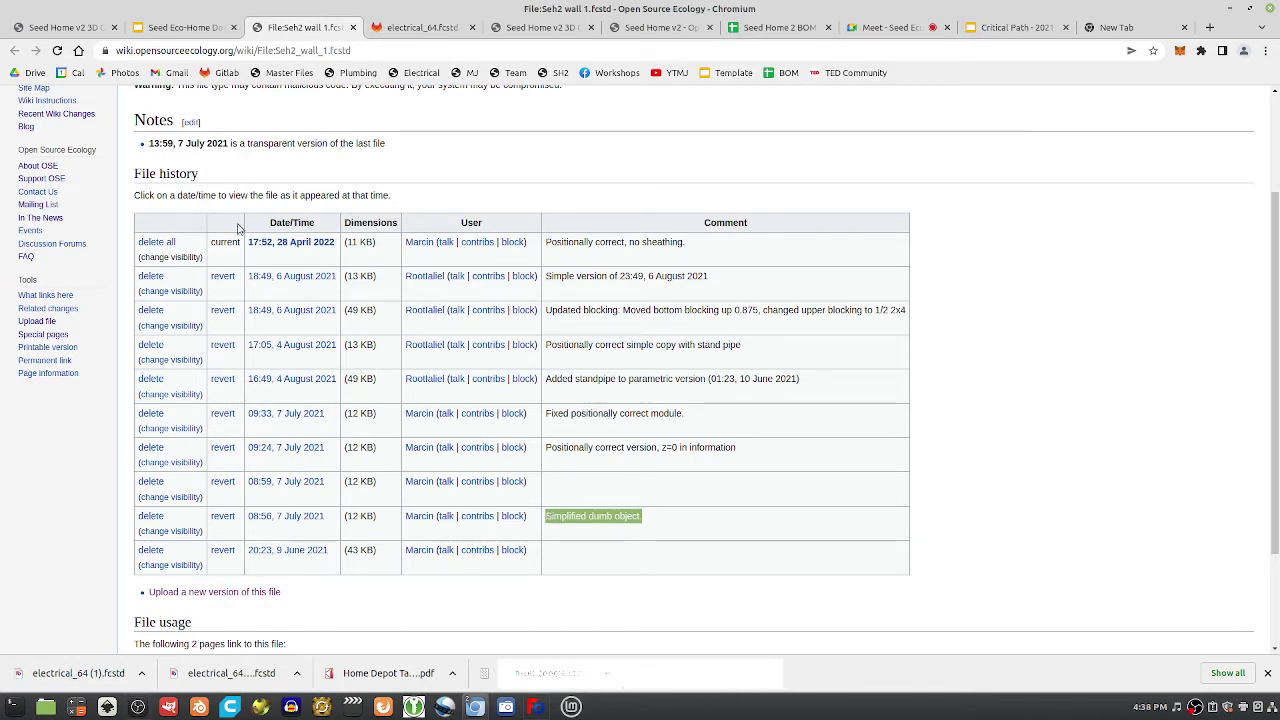
scroll(238, 228, up, 3)
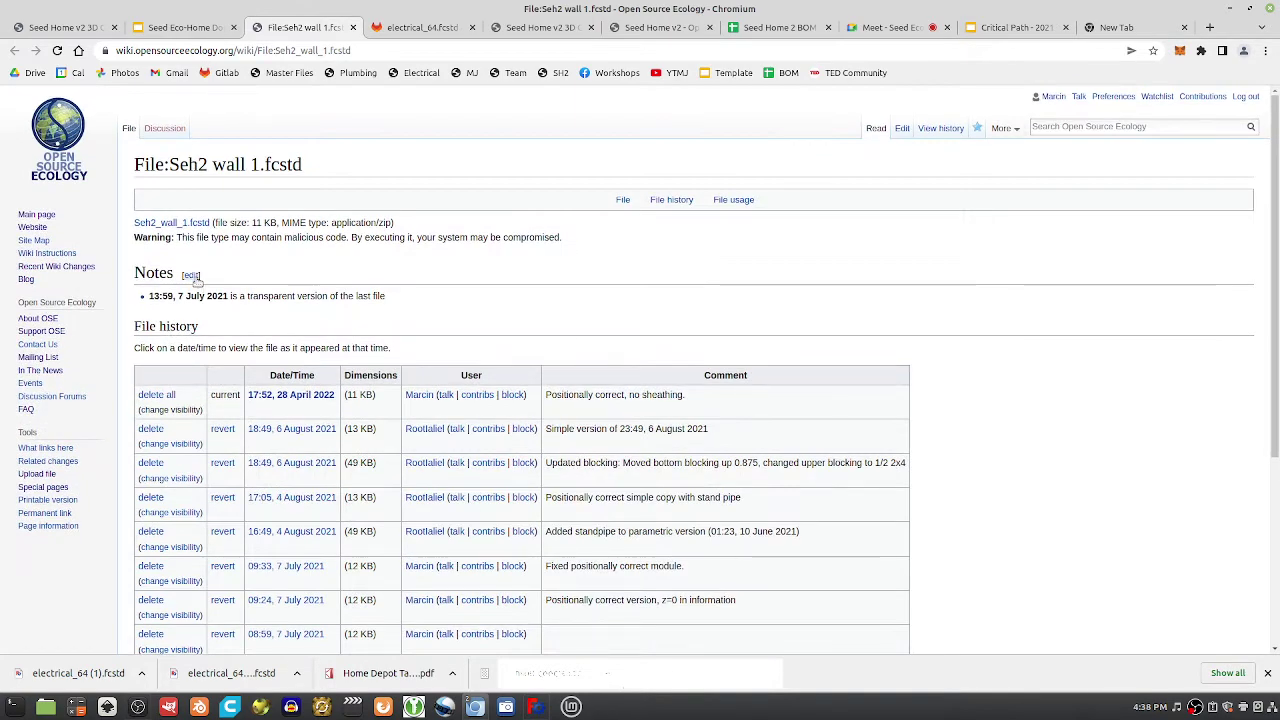
Draft a line of filler text in the wall file page's Notes section and leave the editor without saving
click(191, 276)
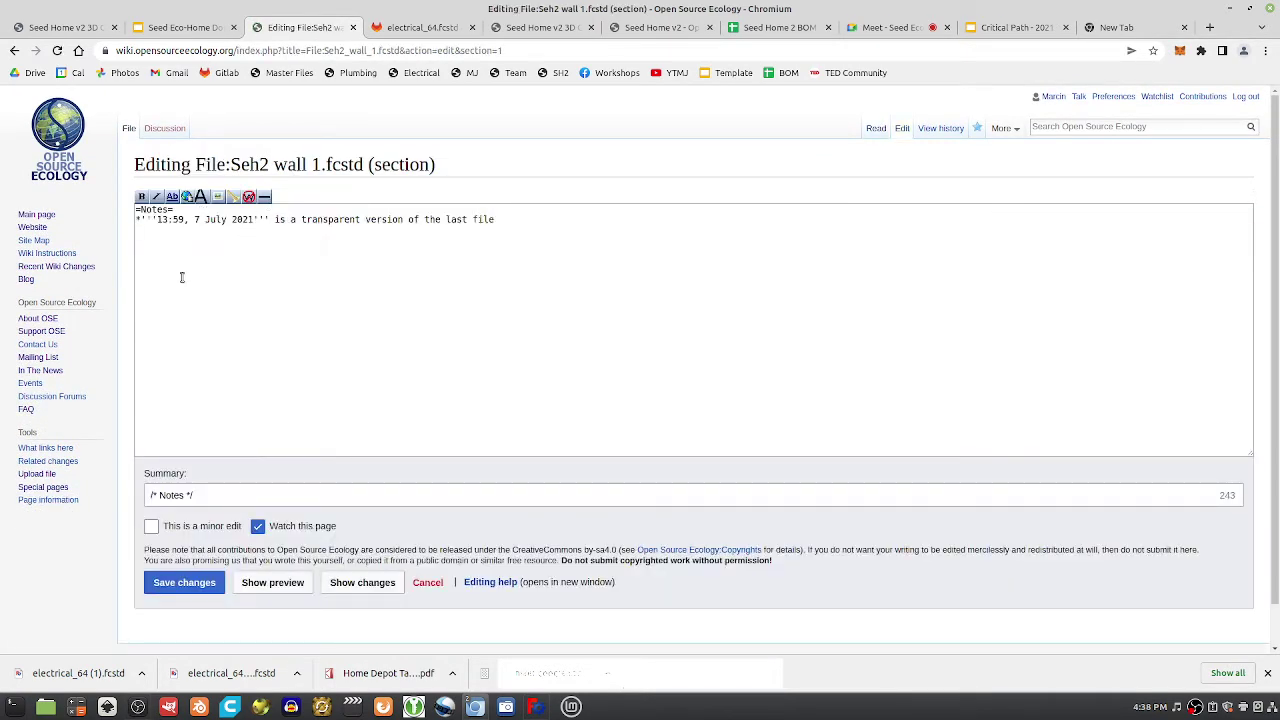
key(Return)
text(aksdhjfahdjfhfsasd)
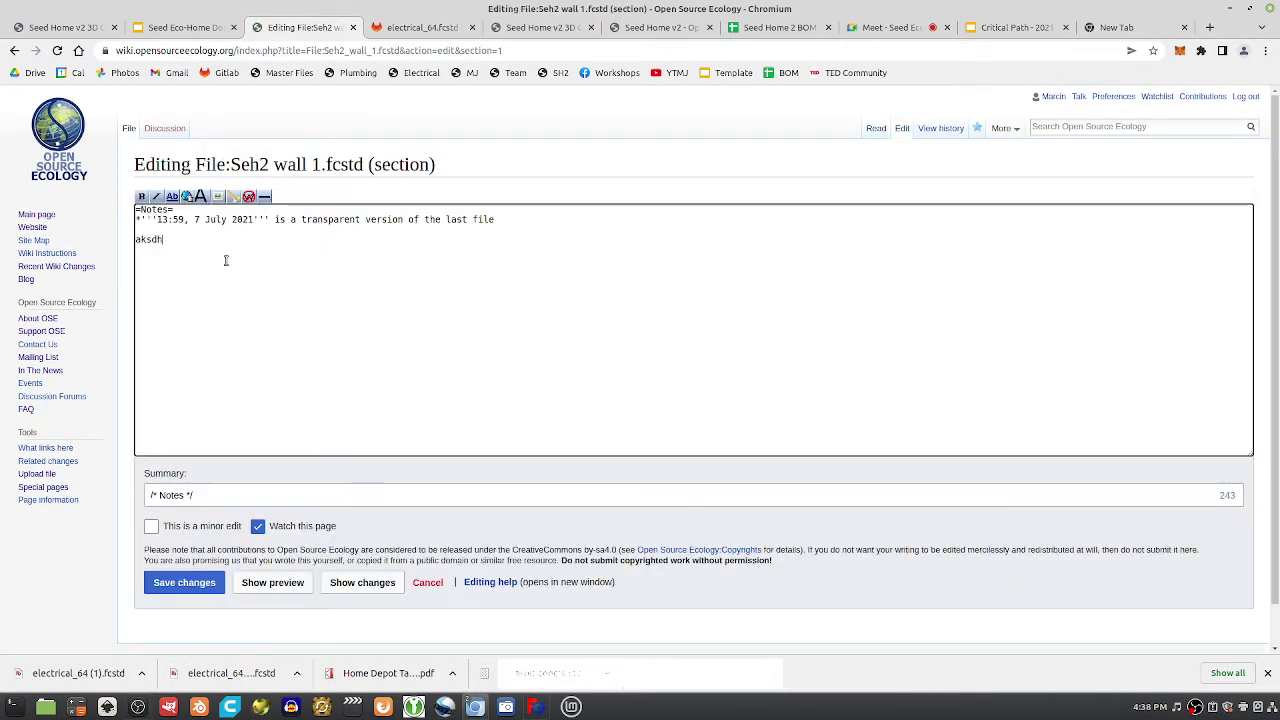
click(14, 50)
click(754, 128)
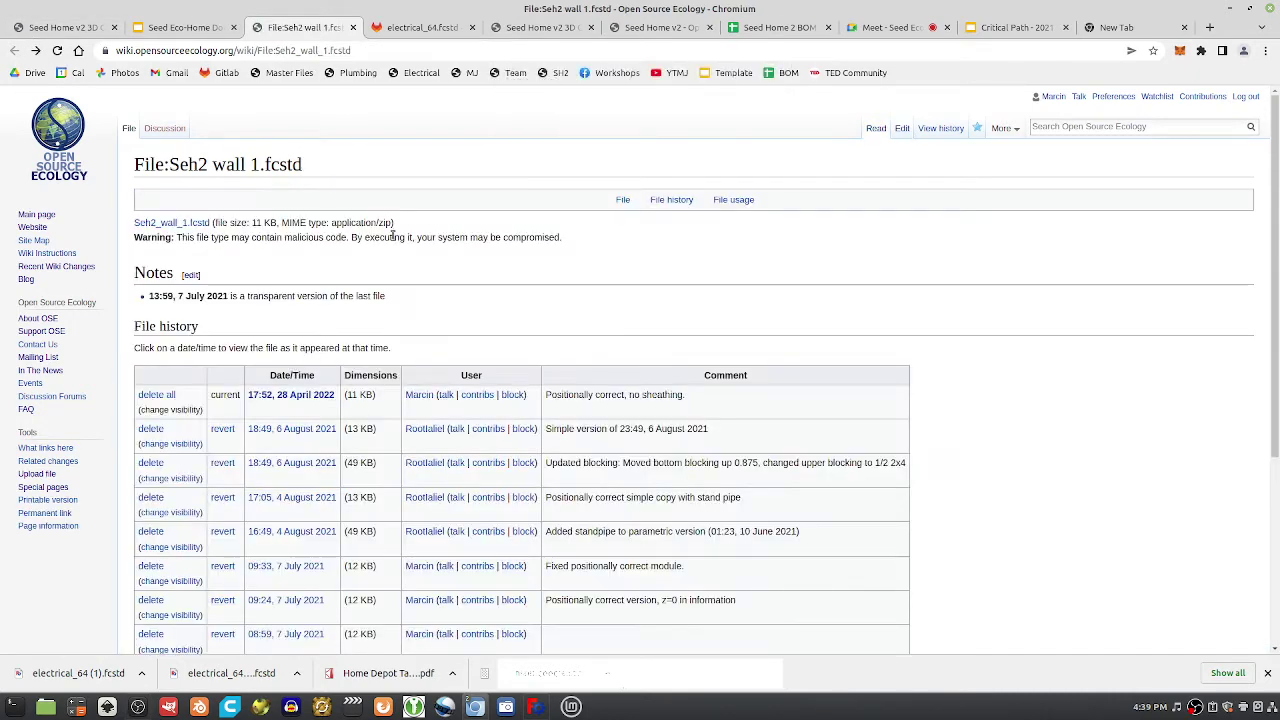
View the upload form for a new version of Seh2_wall_1.fcstd and return to its file history
scroll(199, 452, down, 4)
click(199, 452)
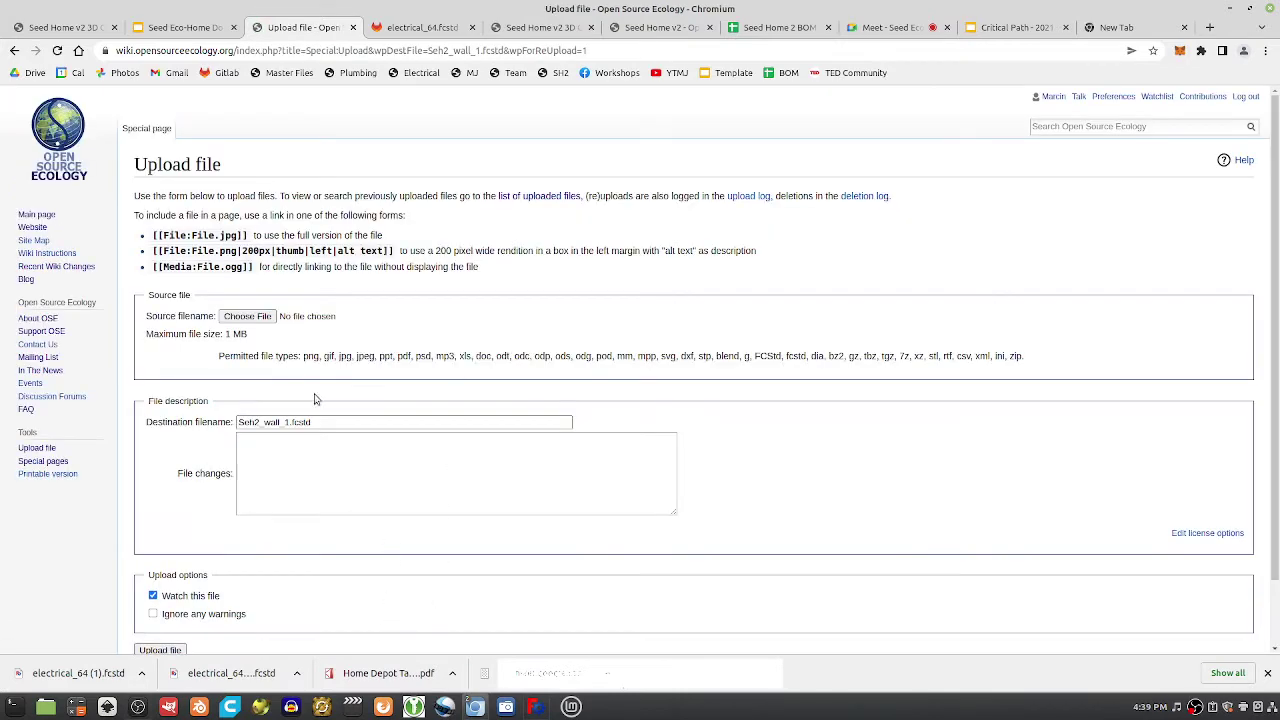
click(16, 51)
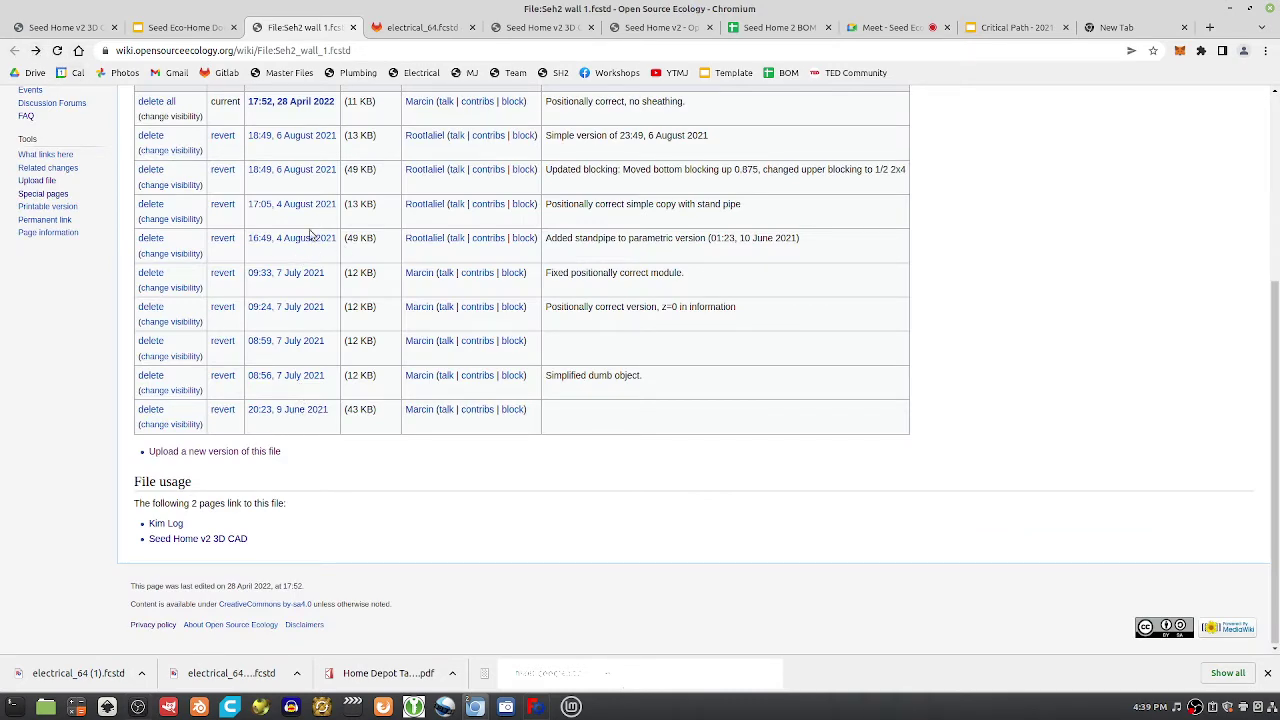
scroll(425, 600, up, 3)
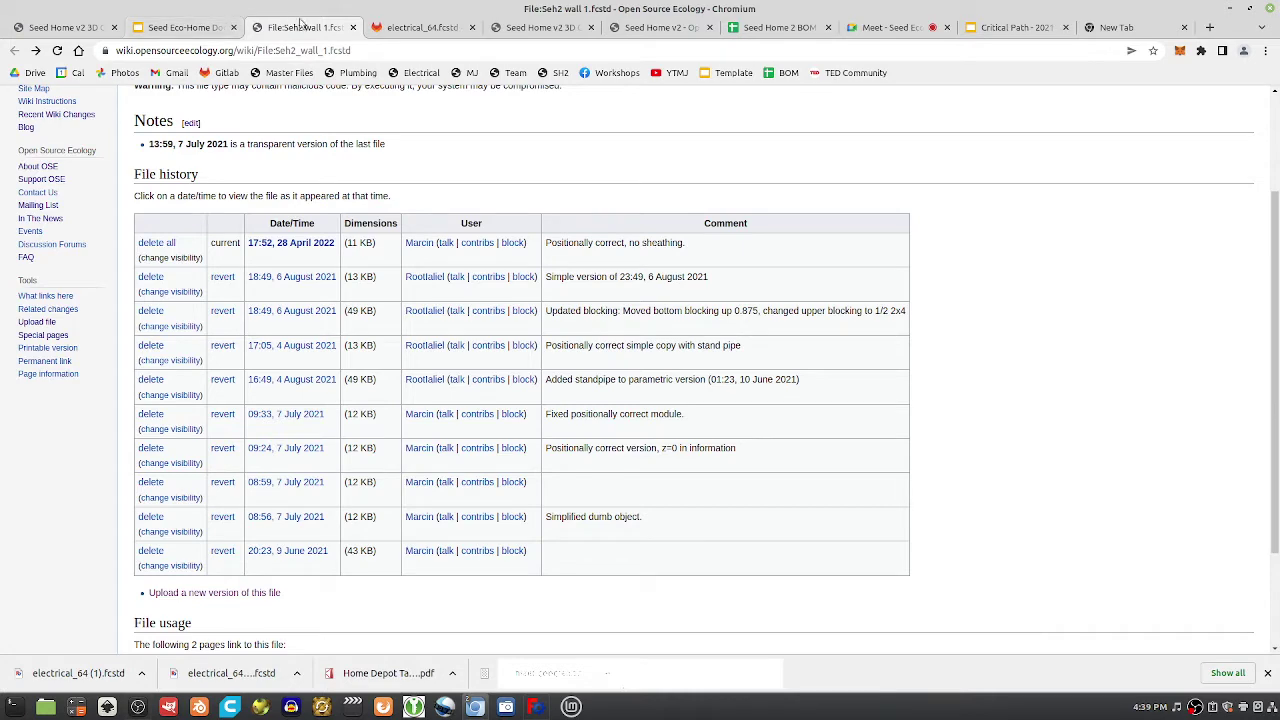
Return to the documentation procedure slide and highlight the text from "Sketch to 3D" into the item on breaking it into individual parts
click(70, 29)
click(152, 20)
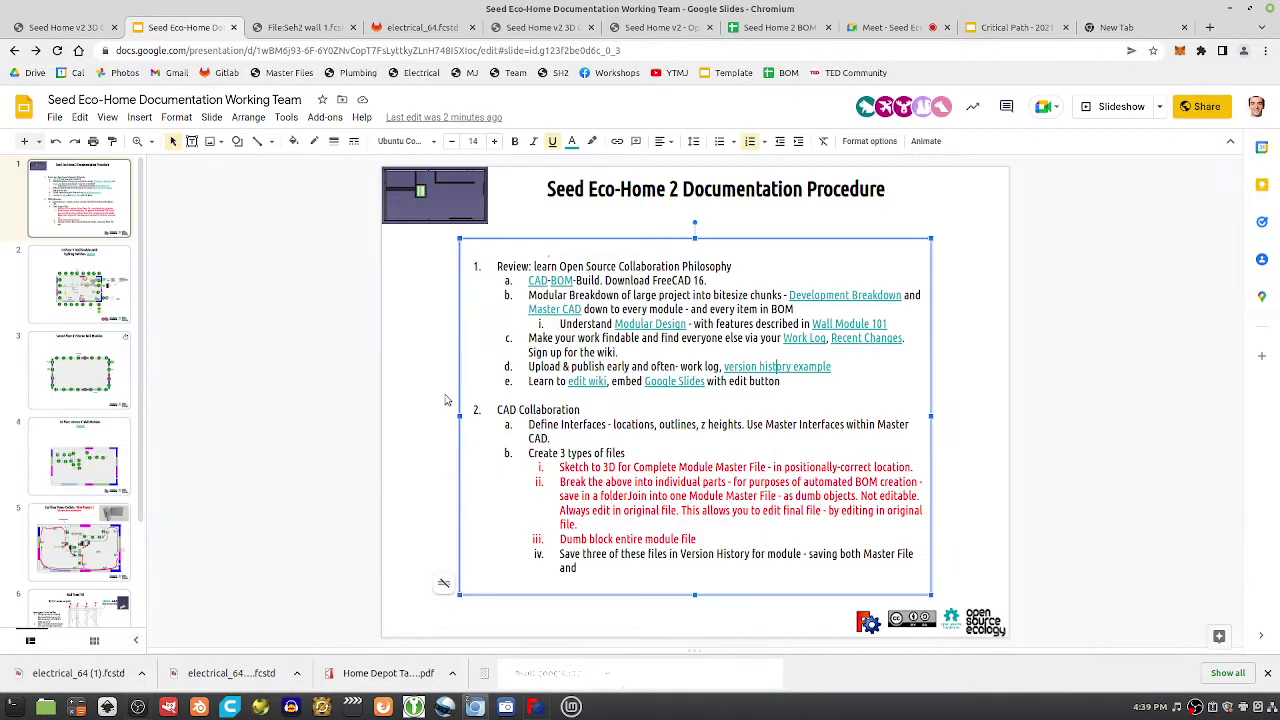
drag(559, 466, 682, 495)
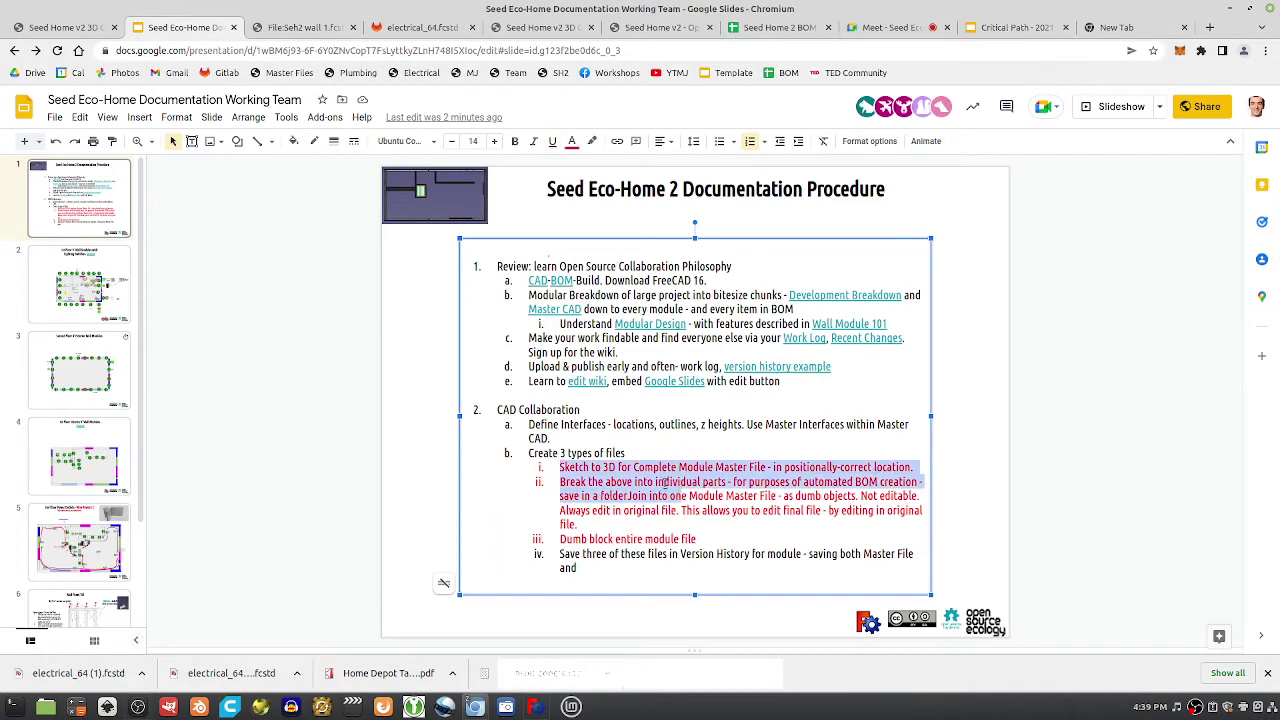
Switch to FreeCAD, close the start page, and close the "electrical_64 down)" document without saving it
click(533, 711)
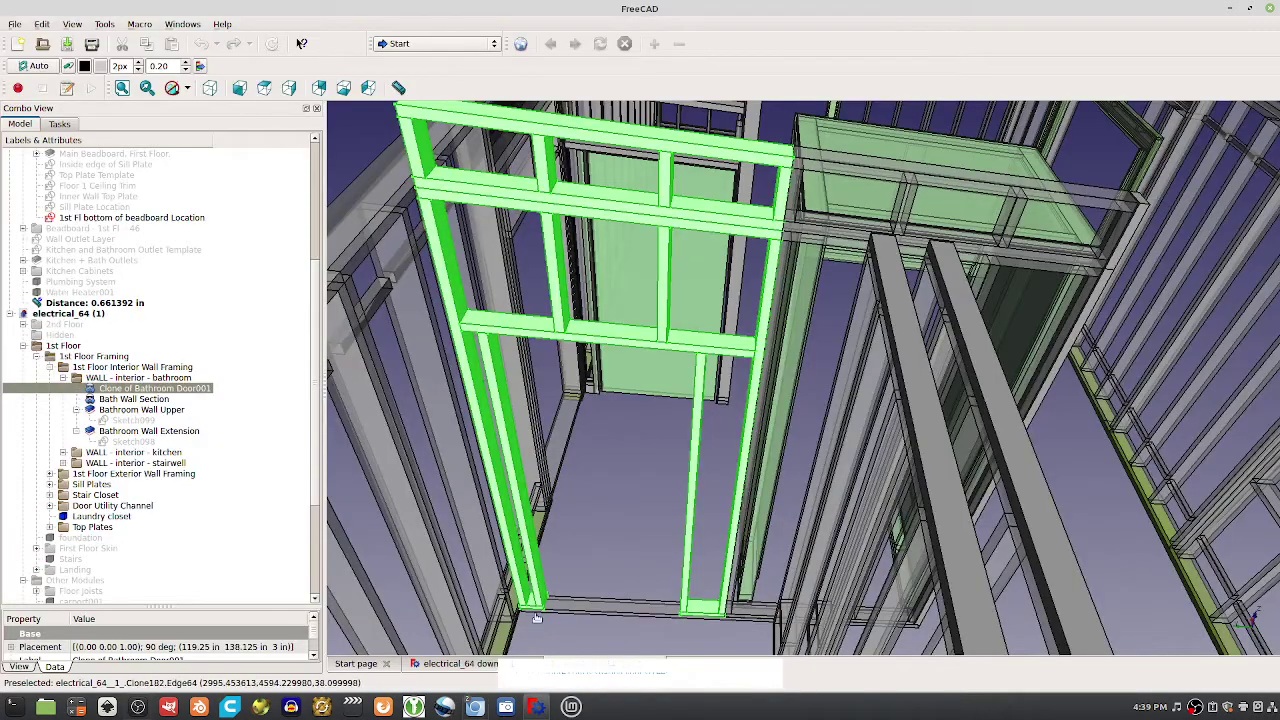
middle_drag(408, 294, 70, 345)
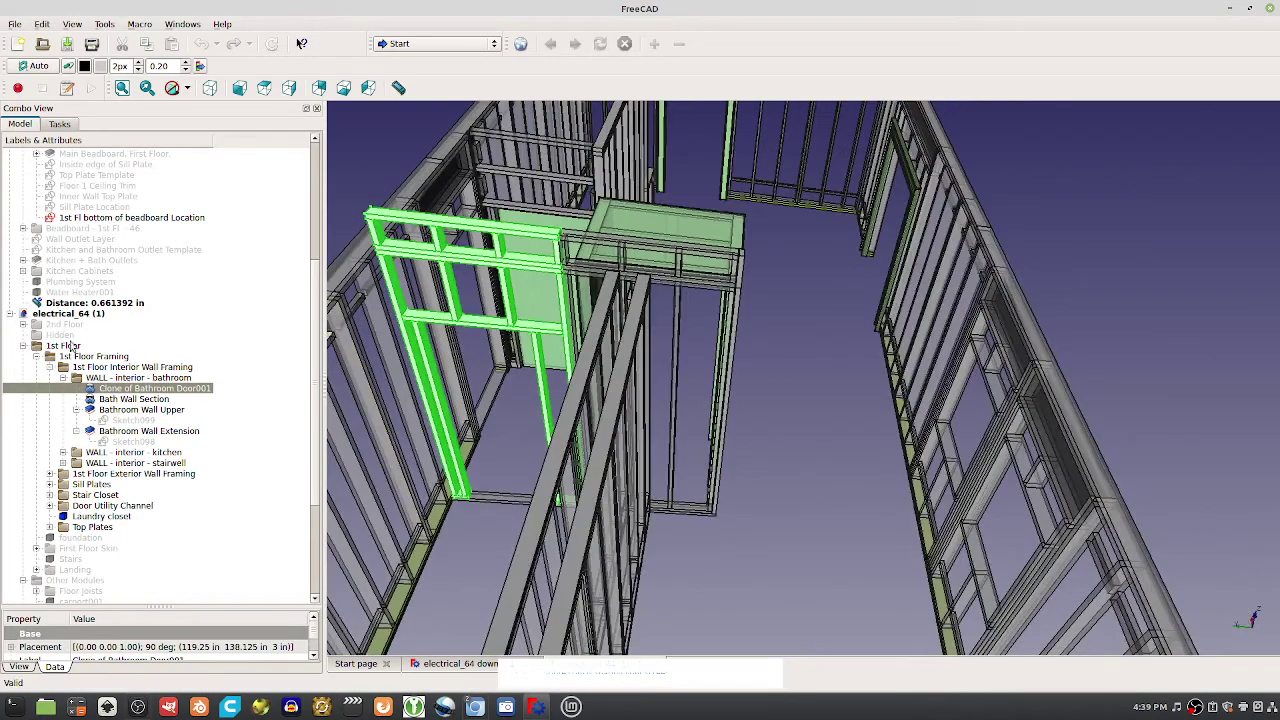
click(388, 664)
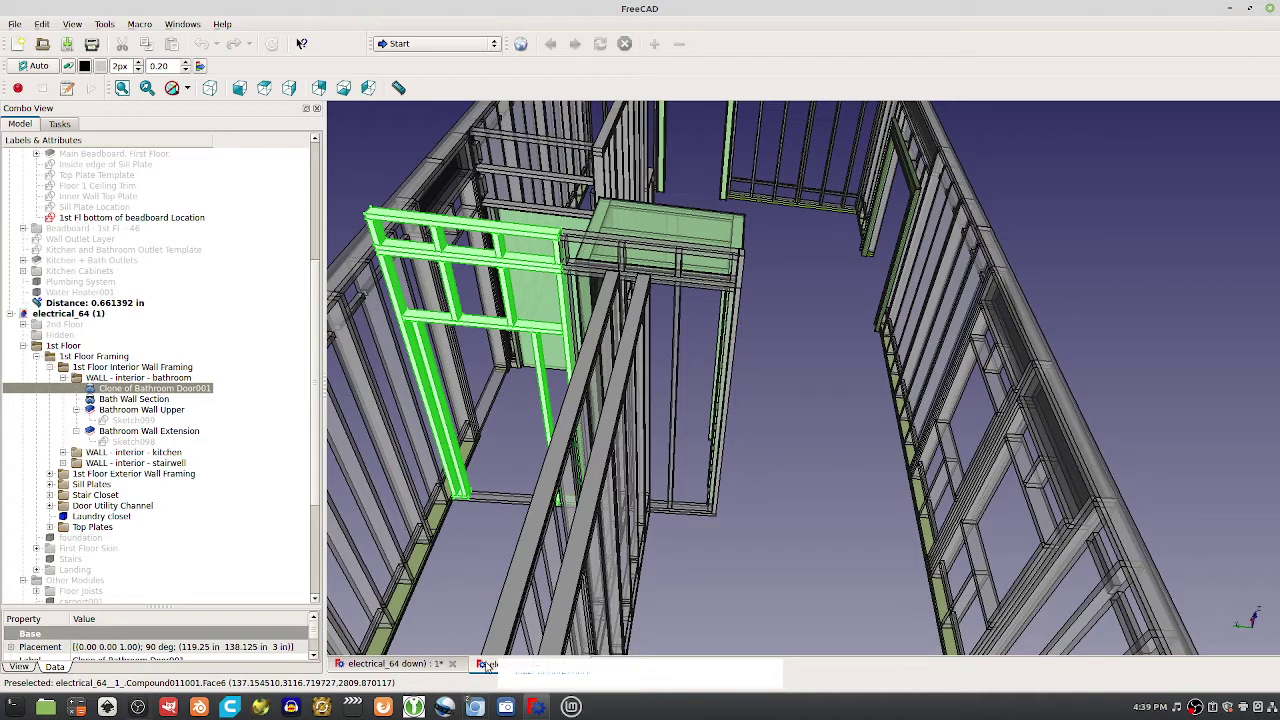
click(453, 664)
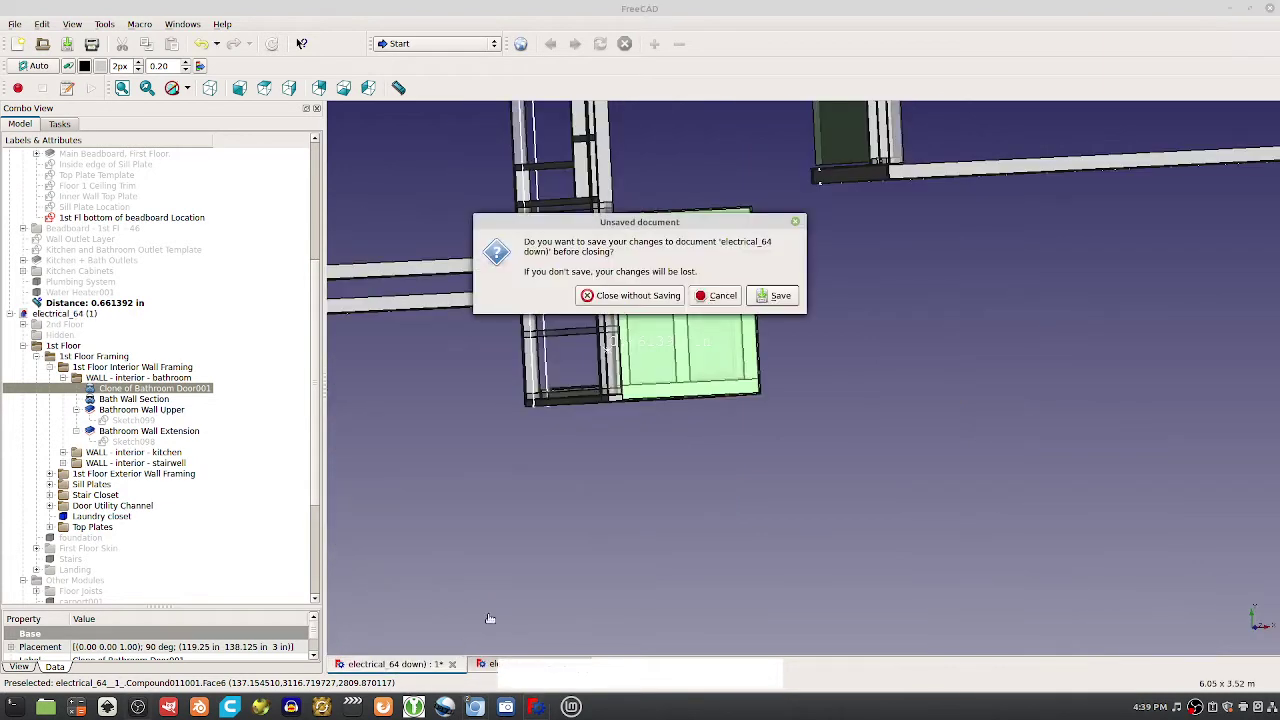
click(663, 295)
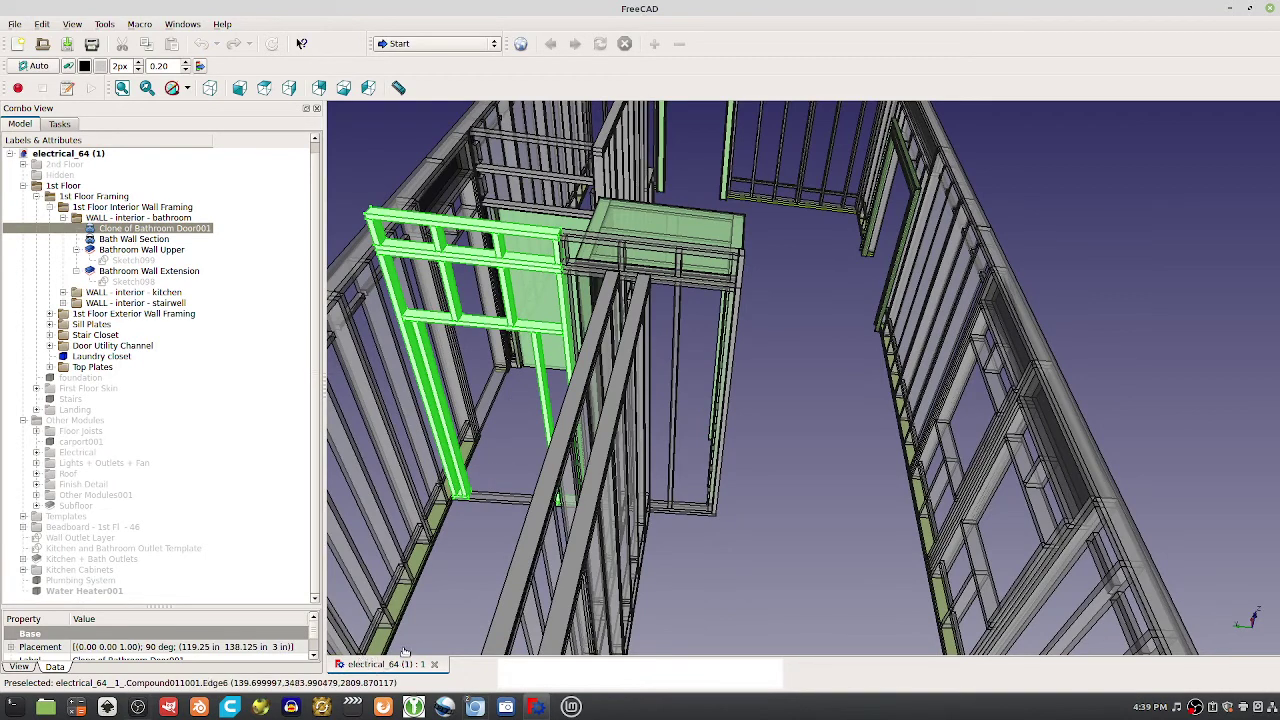
Hide the "WALL - interior - bathroom" group and the whole "1st Floor Framing" group in the electrical_64 (1) model
scroll(815, 370, down, 3)
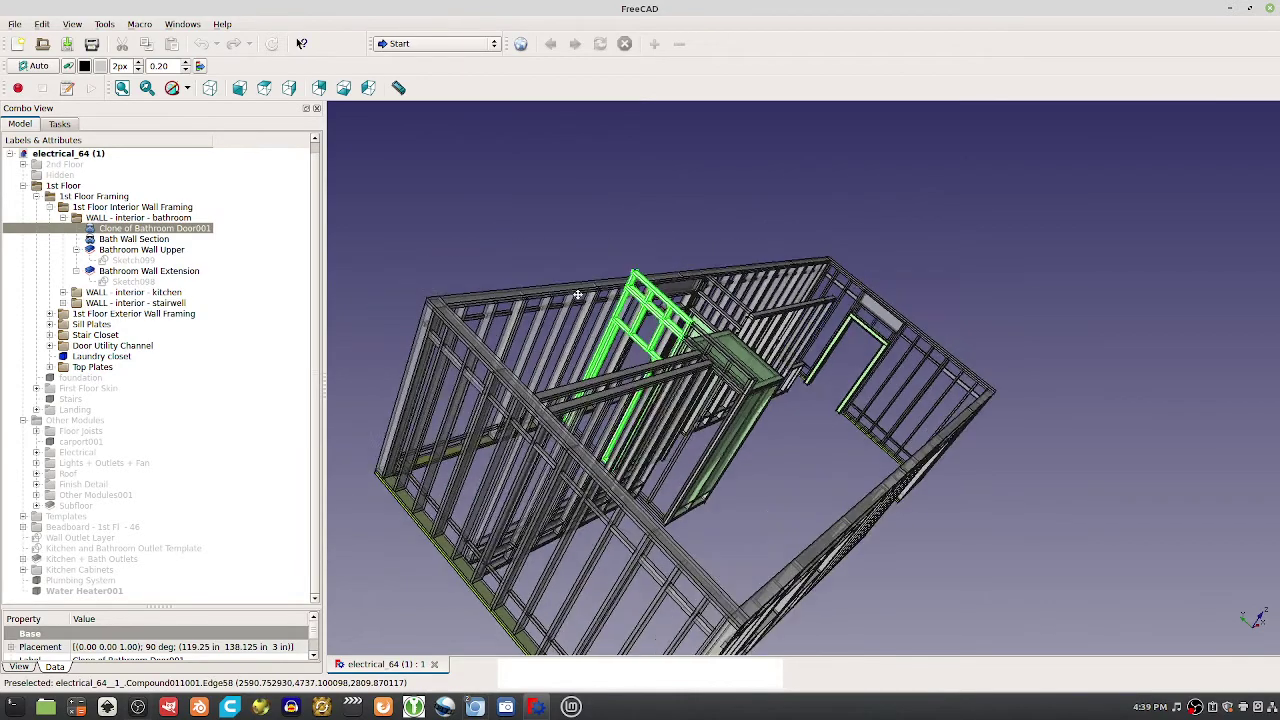
middle_drag(830, 289, 600, 300)
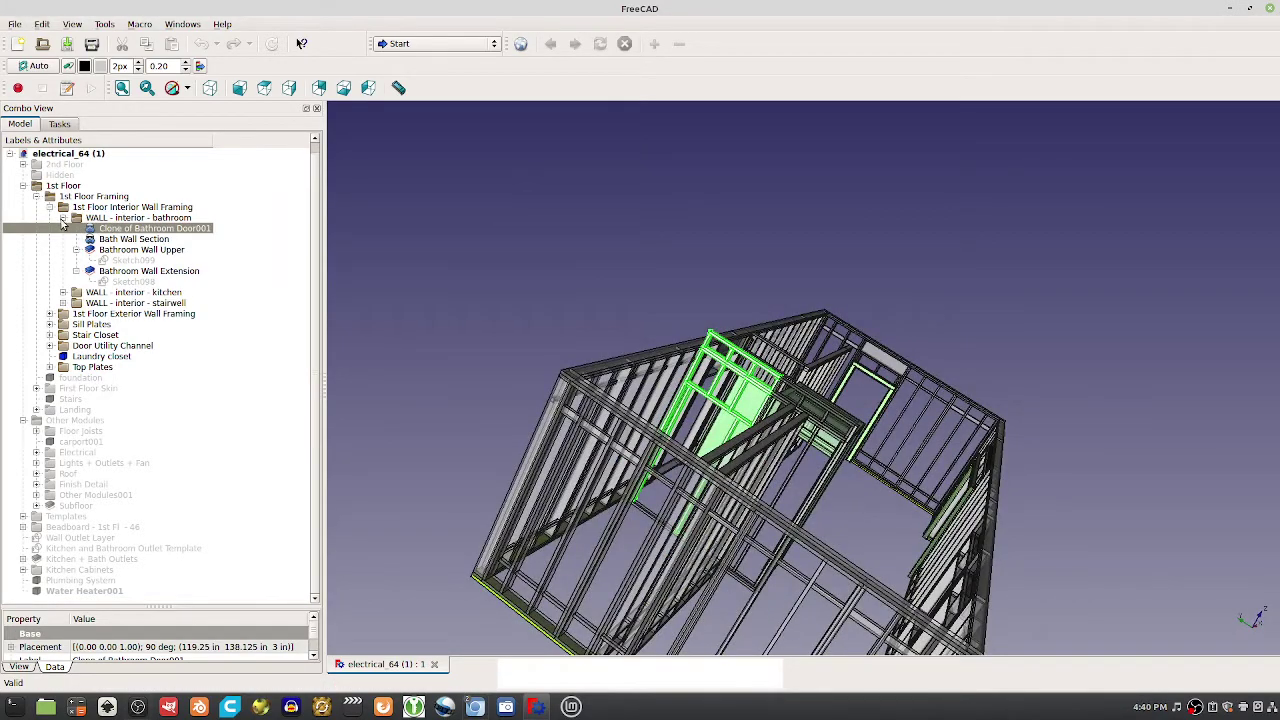
click(136, 218)
key(space)
click(84, 197)
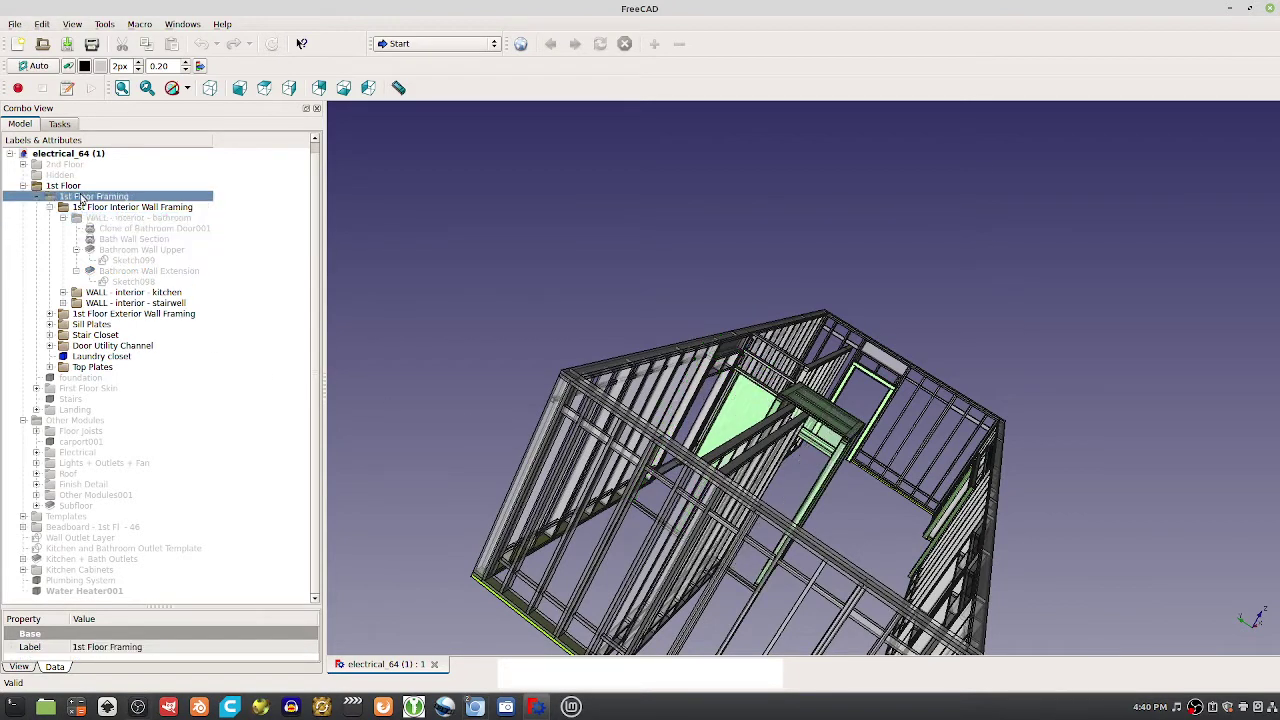
key(space)
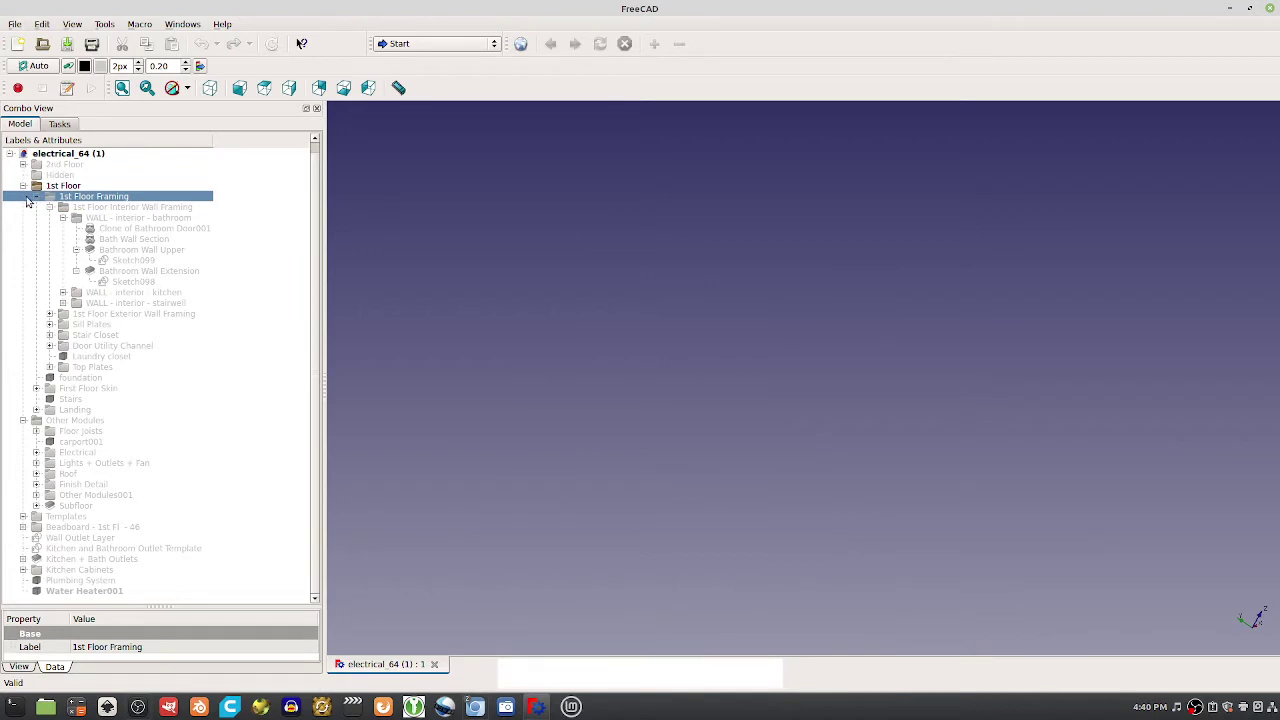
Collapse the "1st Floor" and "Other Modules" groups and show the "1st Fl bottom of beadboard Location" sketch from the "Templates" group
click(36, 197)
click(23, 196)
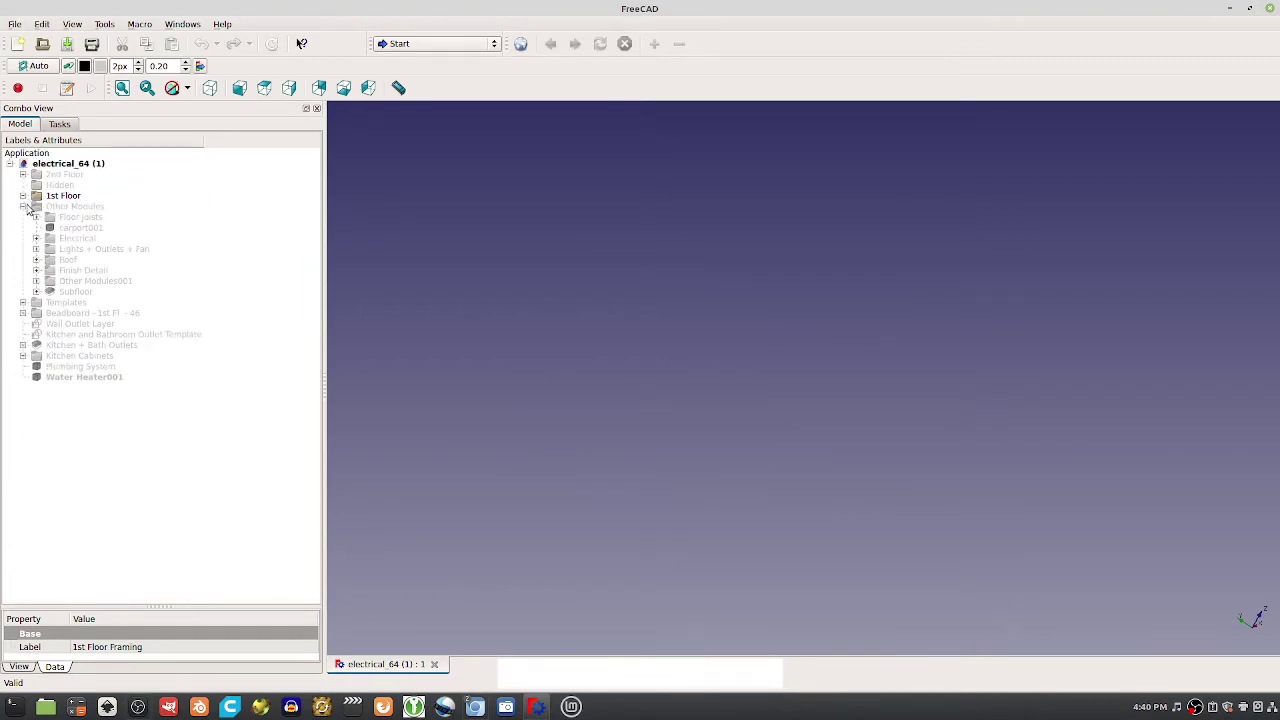
click(22, 207)
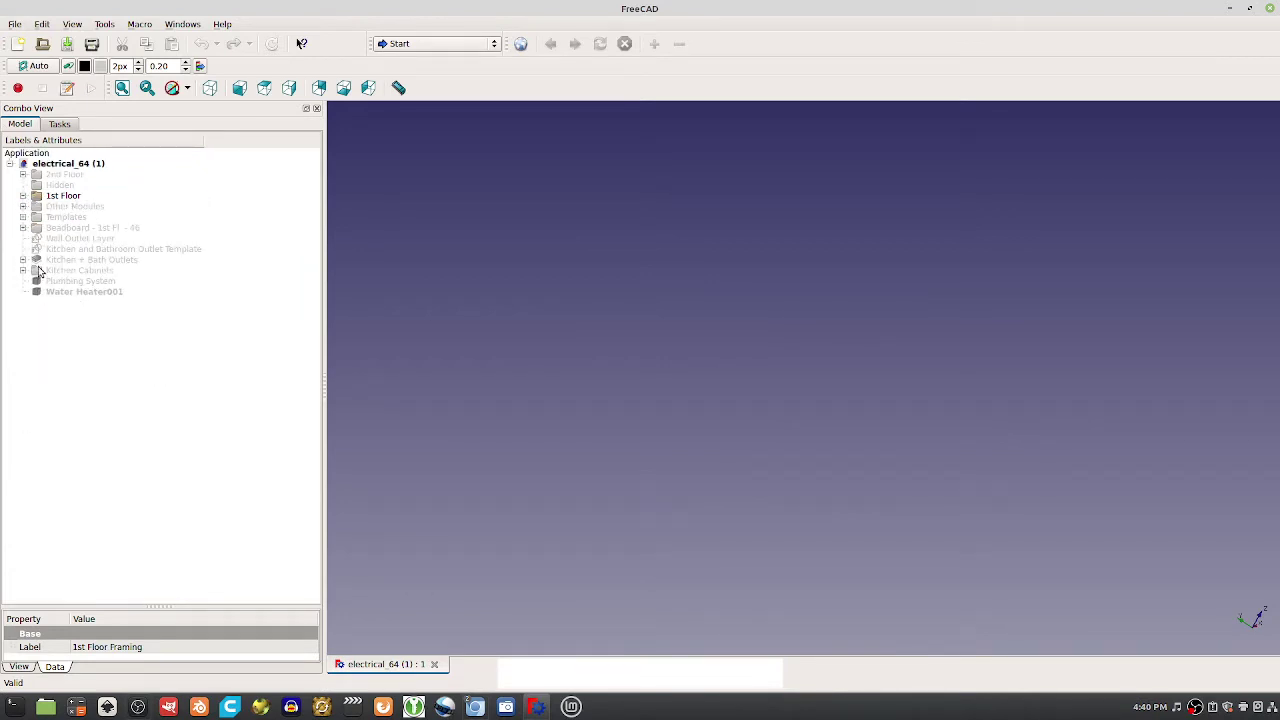
click(23, 217)
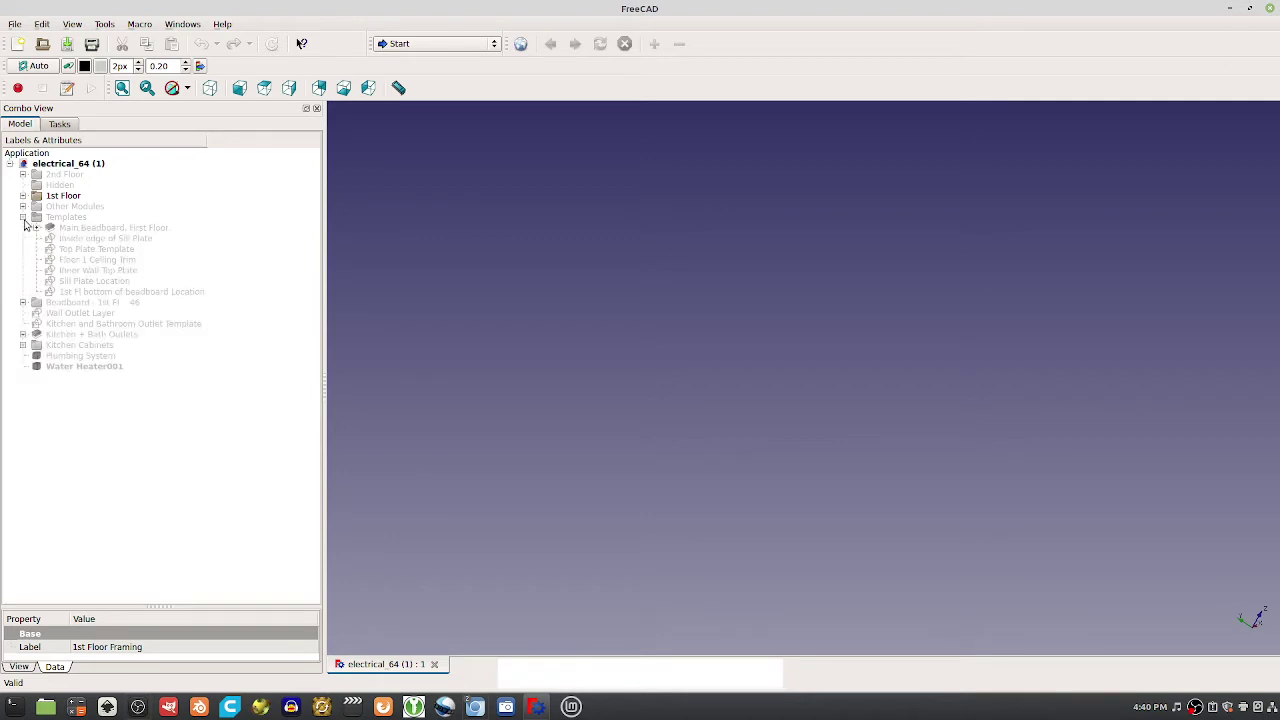
click(83, 291)
key(space)
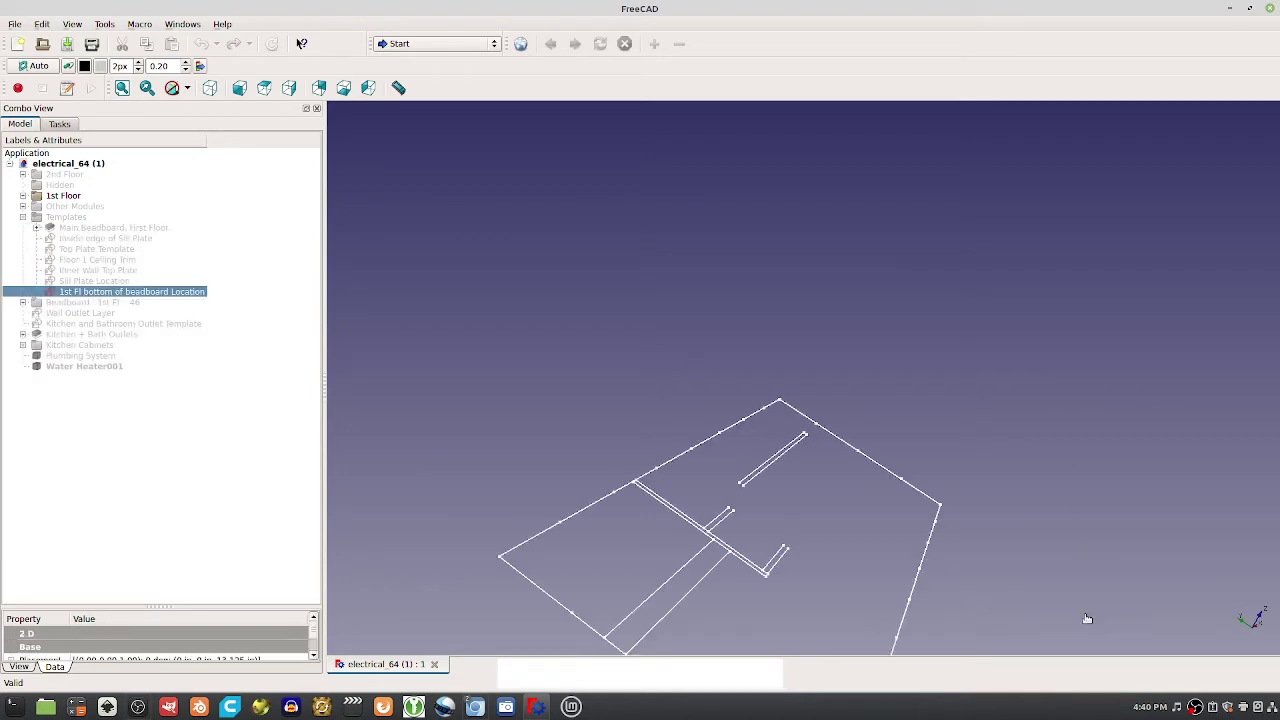
middle_drag(1087, 619, 705, 430)
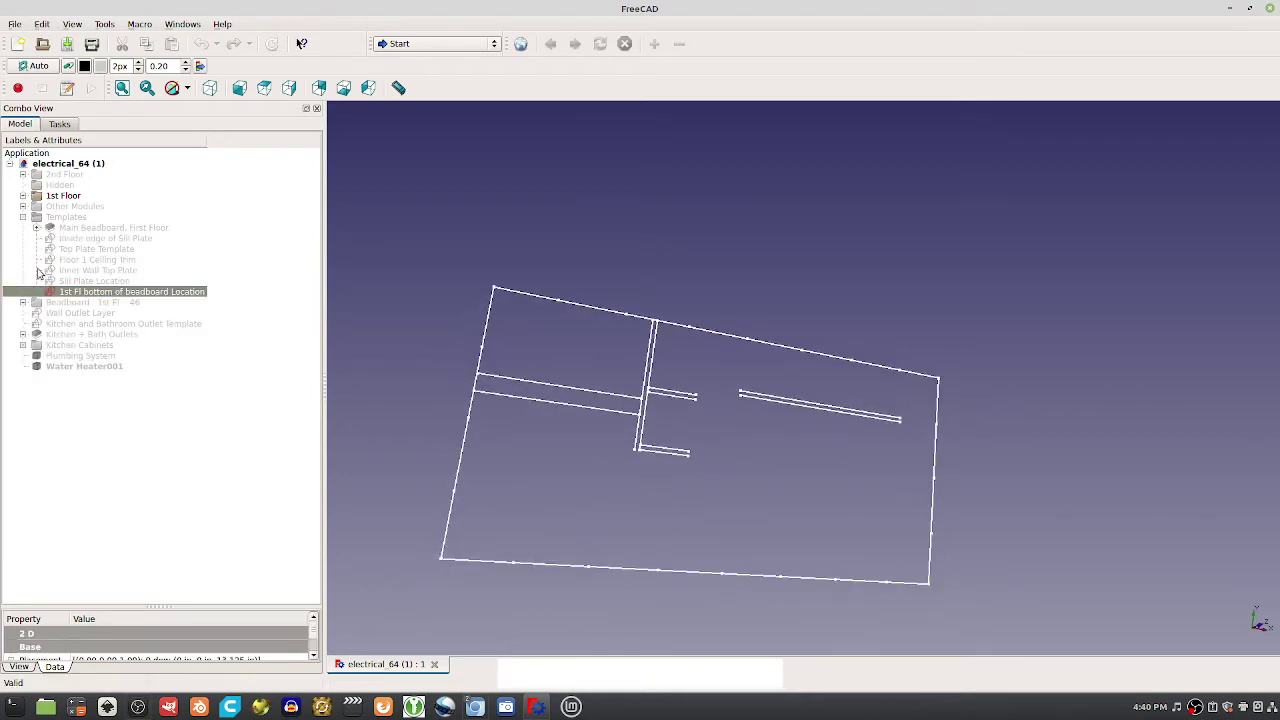
middle_drag(652, 496, 651, 466)
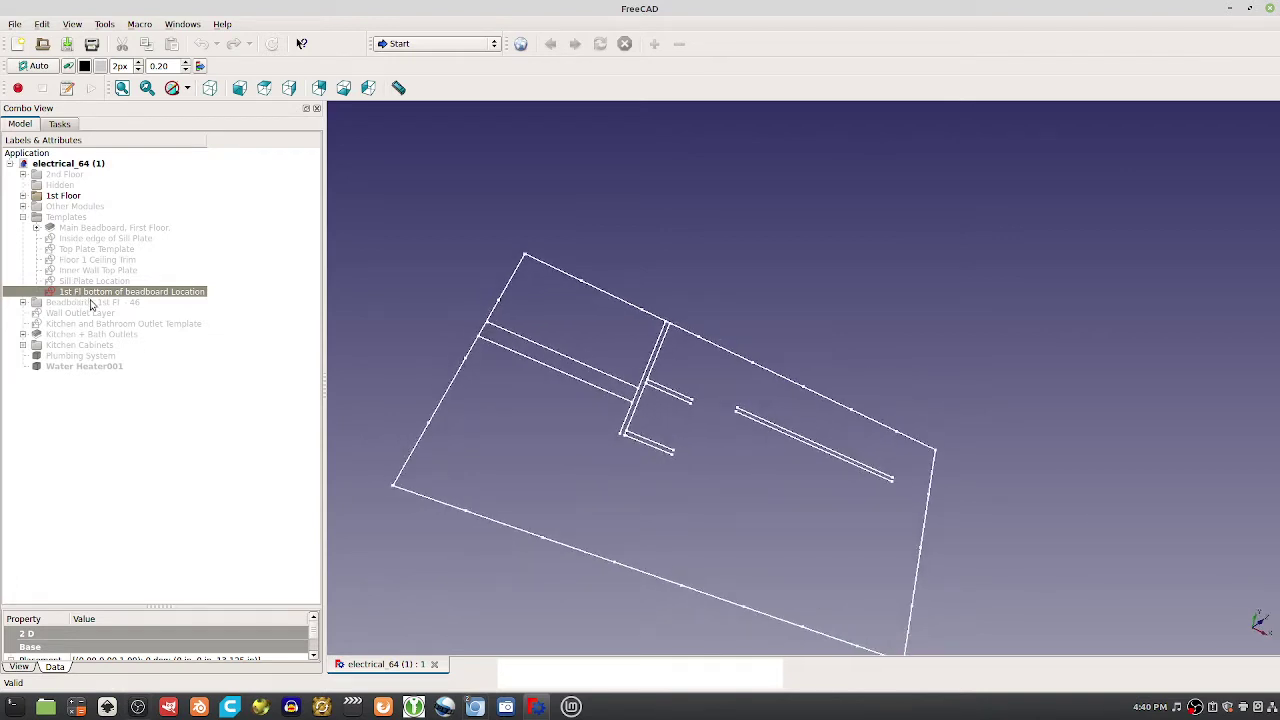
Show everything in the "Templates" group to view the template sketches and beadboard together, and hide the group again
click(66, 217)
key(space)
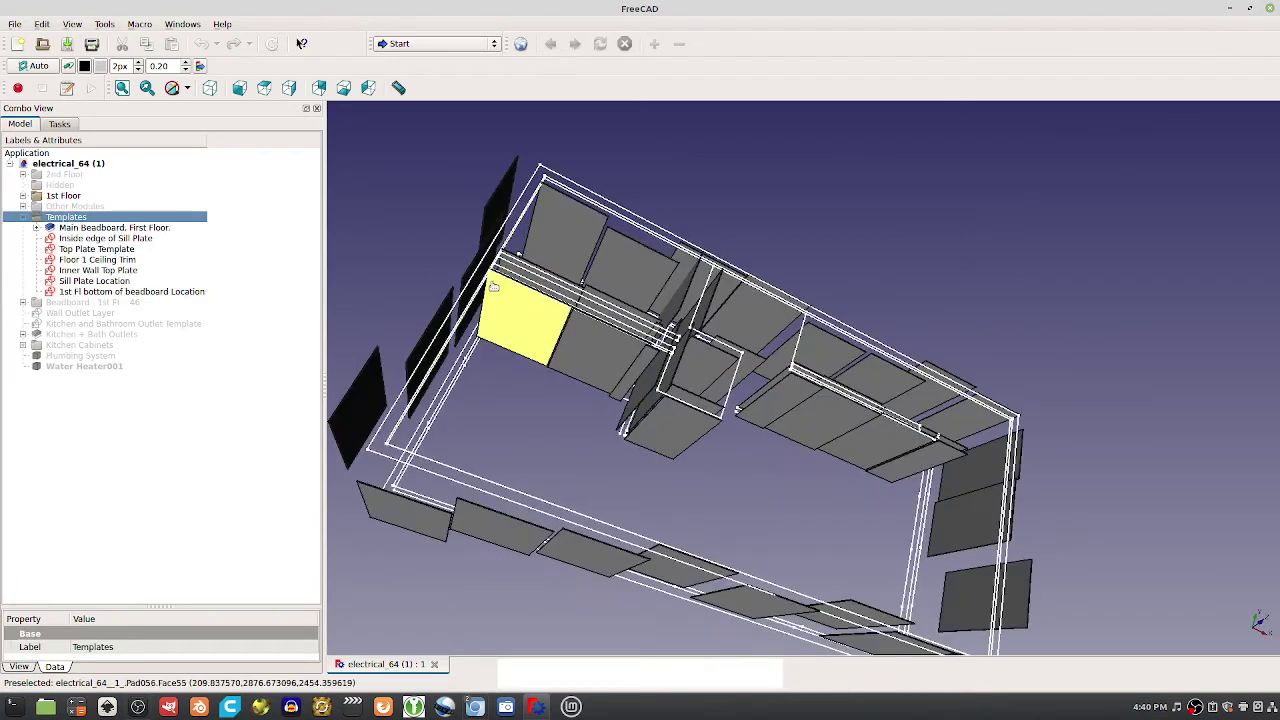
key(space)
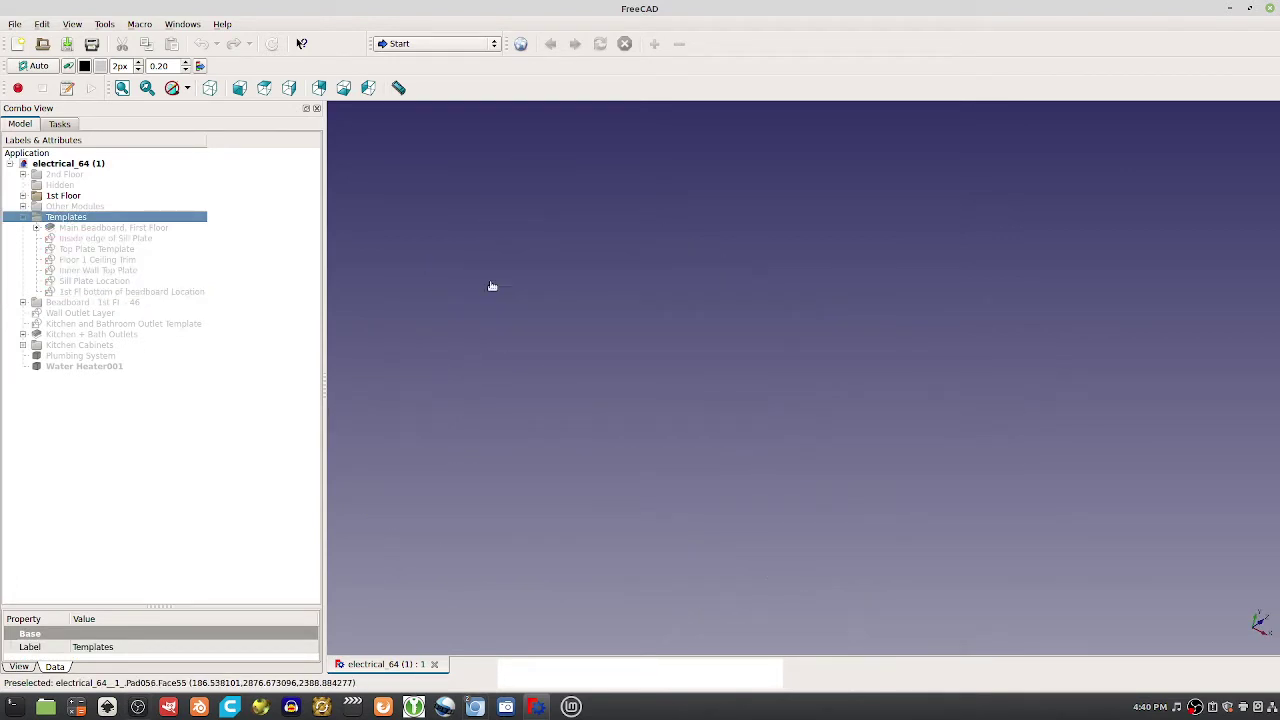
Display only the "1st Fl bottom of beadboard Location" sketch and examine its outer and interior wall lines
click(78, 291)
key(space)
mouse_move(860, 549)
middle_down()
mouse_move(871, 500)
mouse_move(890, 505)
mouse_move(771, 534)
mouse_move(760, 495)
middle_up()
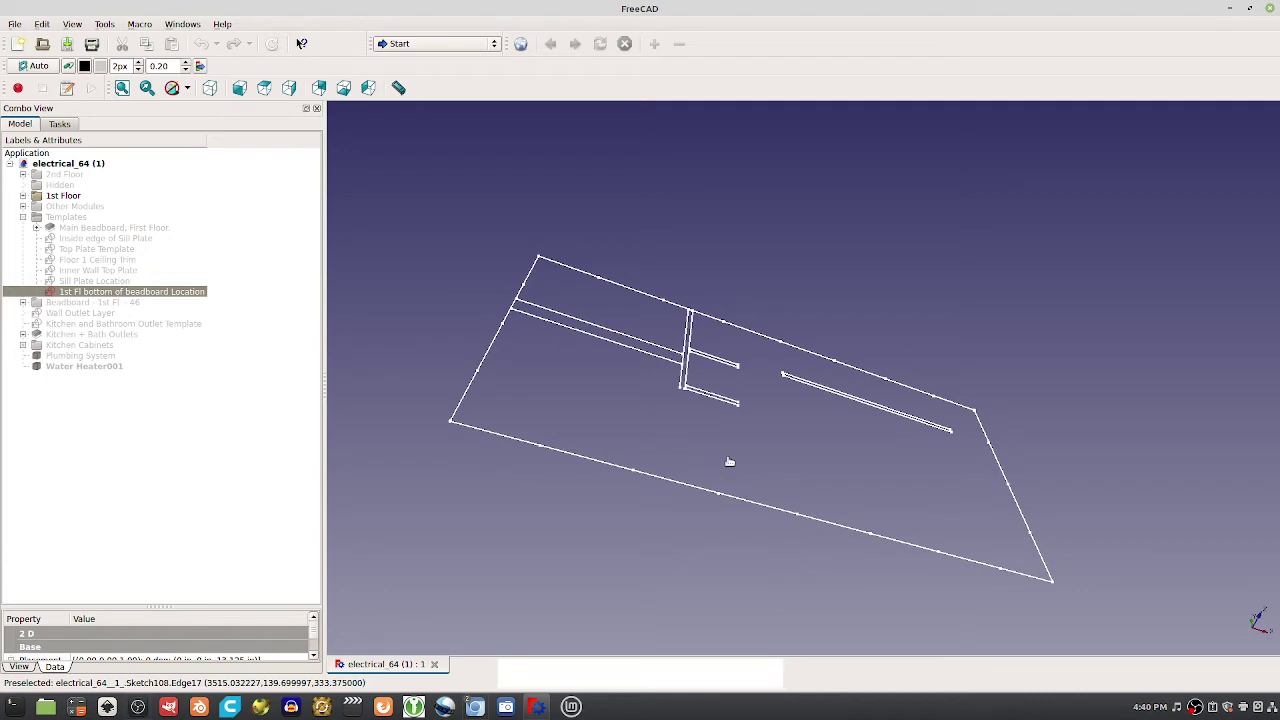
mouse_move(657, 444)
middle_down()
mouse_move(660, 463)
mouse_move(709, 457)
middle_up()
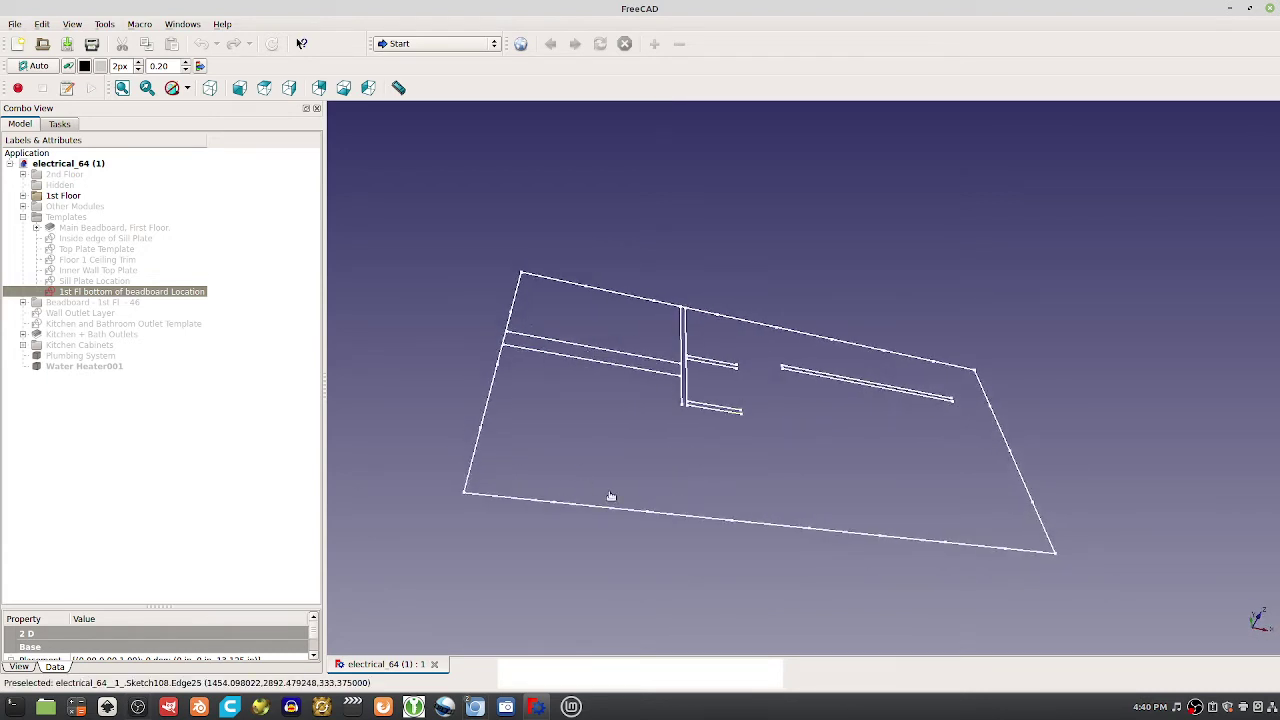
middle_drag(609, 454, 564, 468)
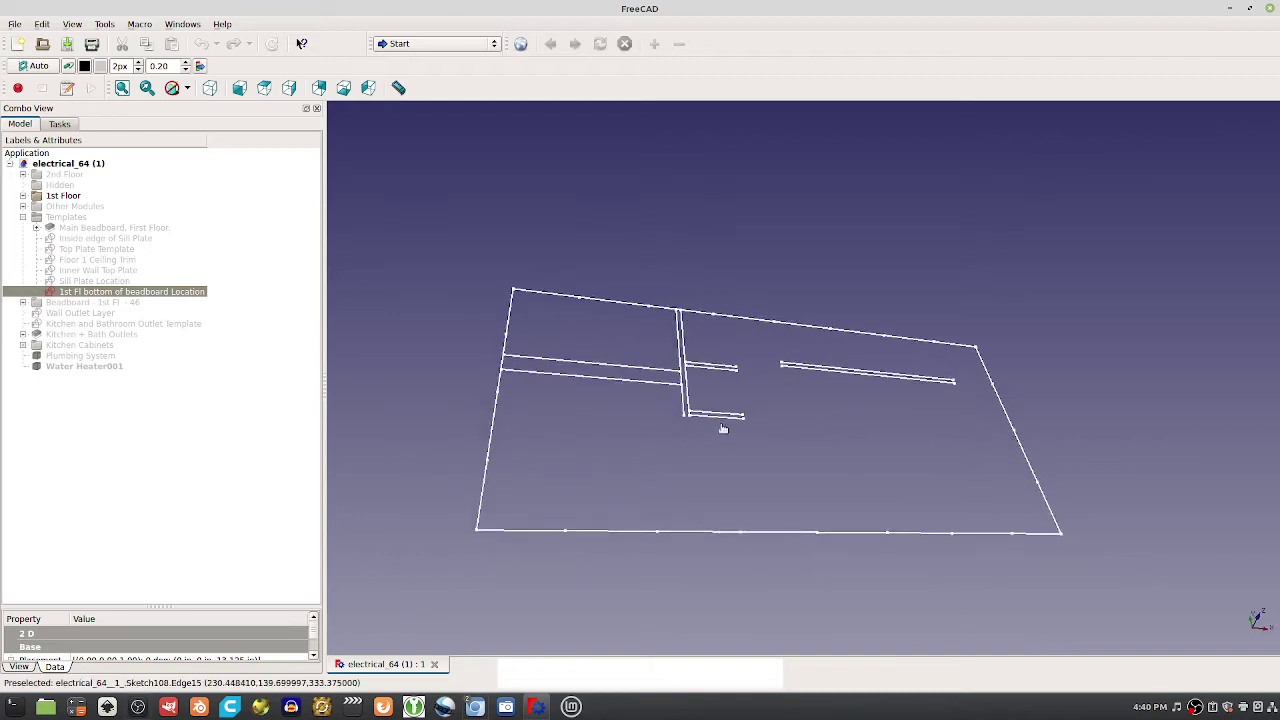
mouse_move(723, 428)
middle_down()
mouse_move(734, 443)
mouse_move(720, 425)
mouse_move(701, 460)
middle_up()
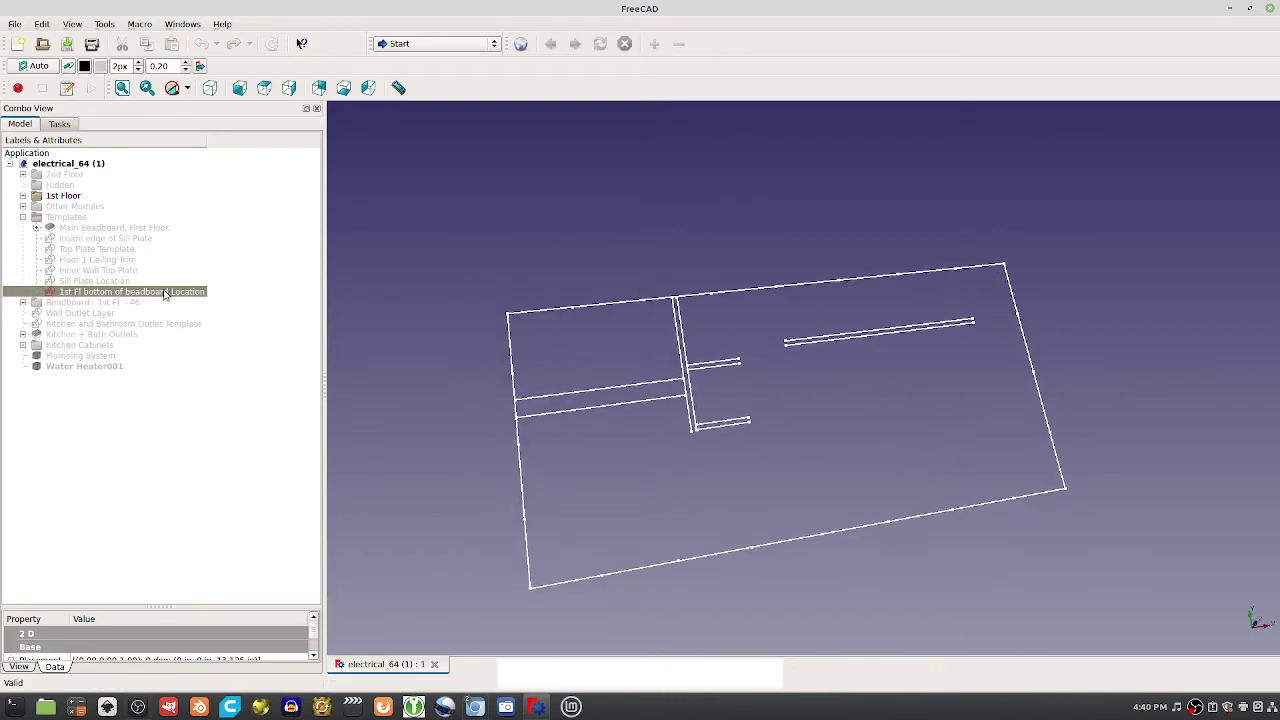
middle_drag(651, 511, 614, 474)
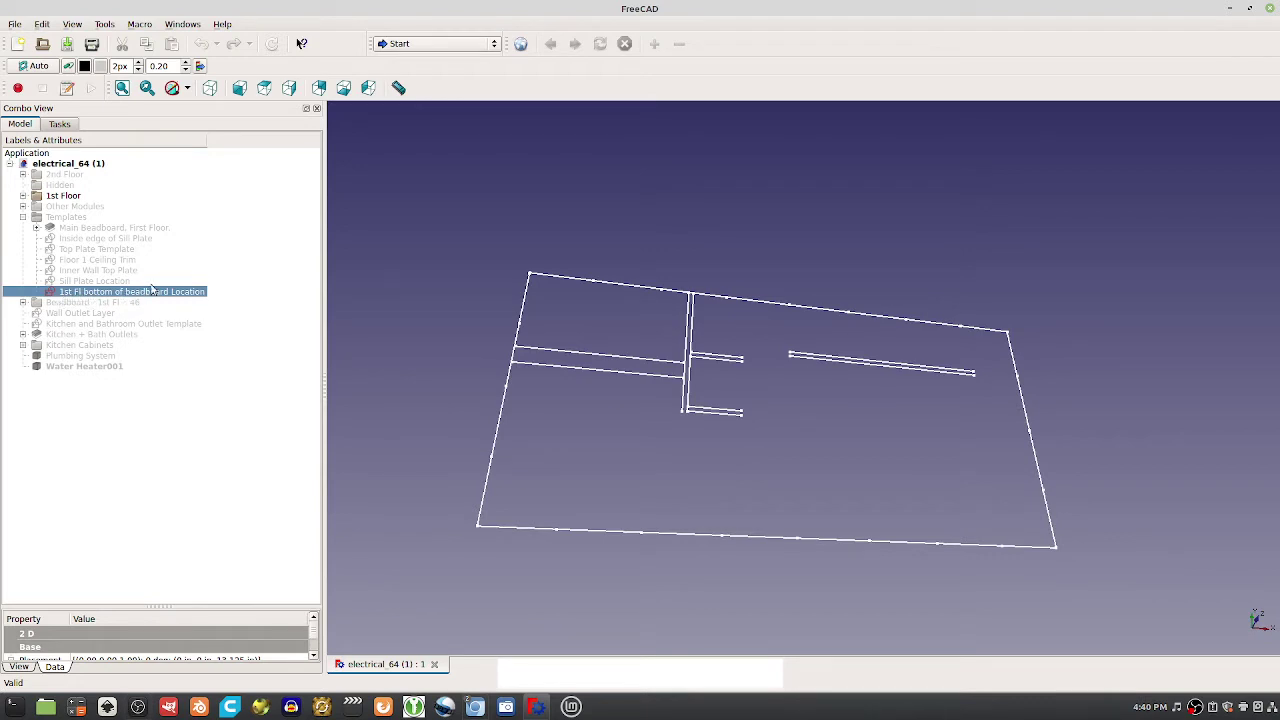
middle_drag(718, 520, 718, 492)
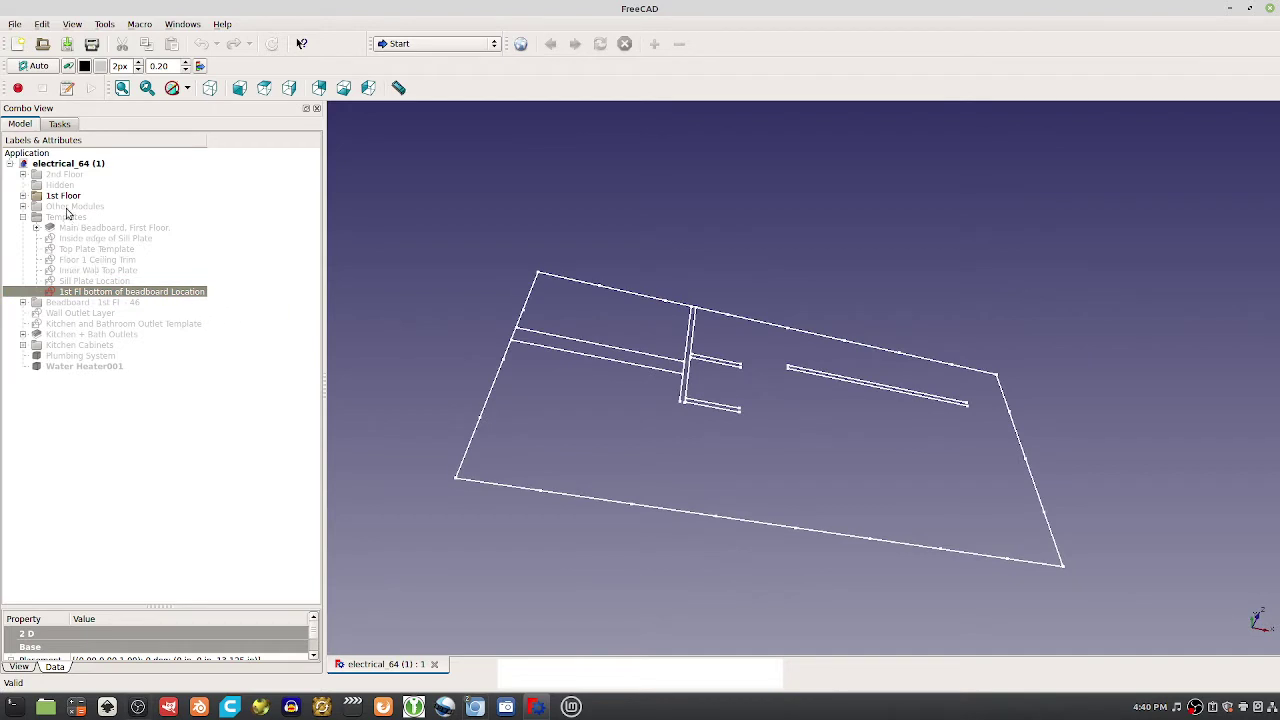
Show the "Beadboard" group under "First Floor Sheathing" in "First Floor Skin" together with the beadboard location sketch
click(22, 196)
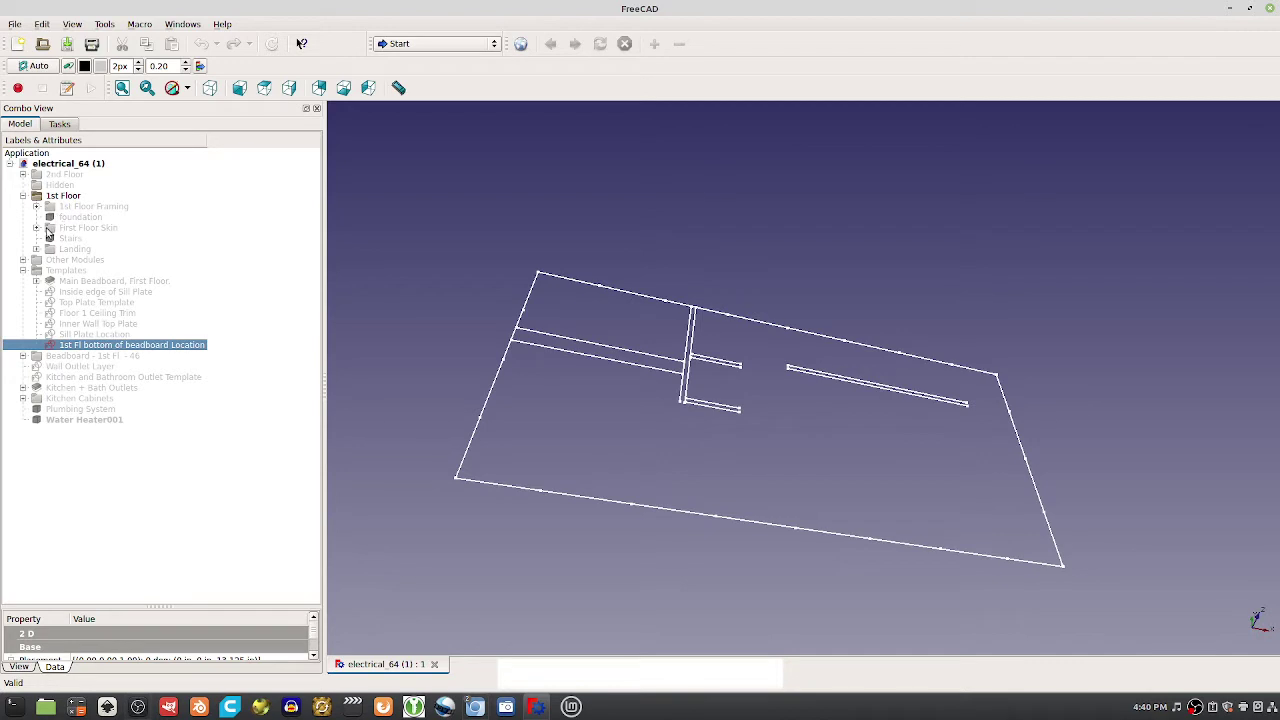
click(36, 228)
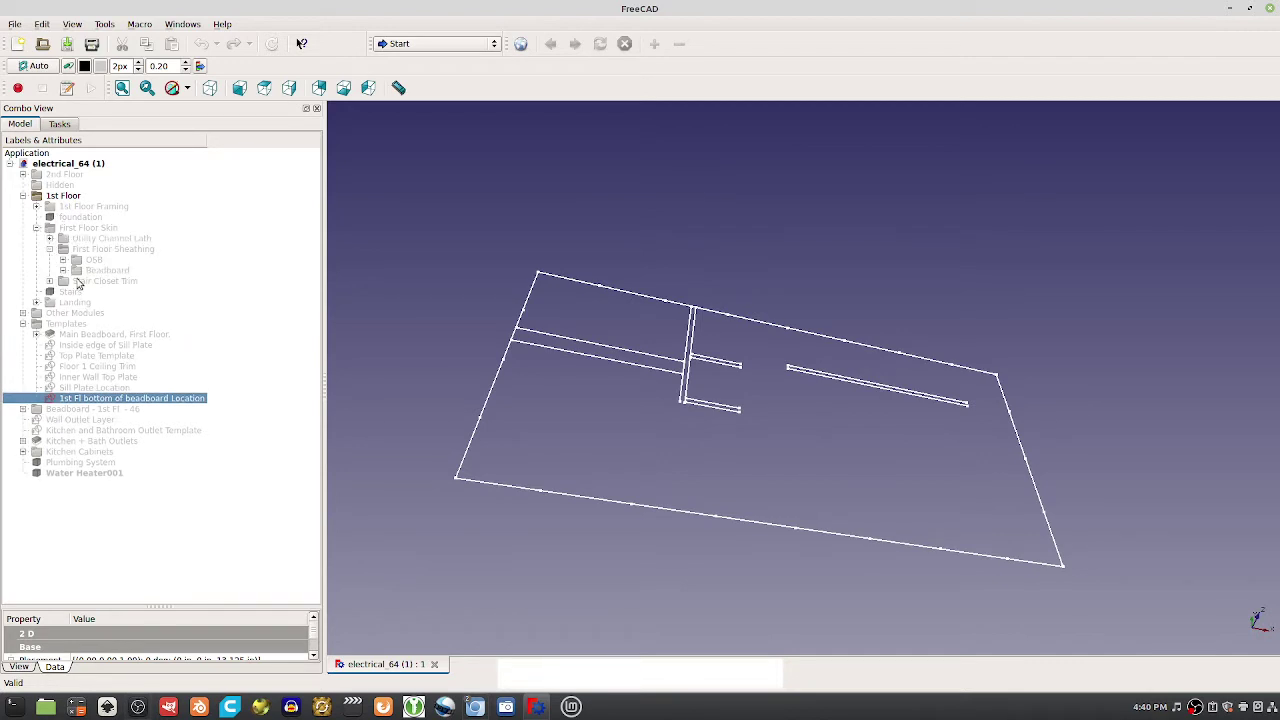
click(108, 271)
key(space)
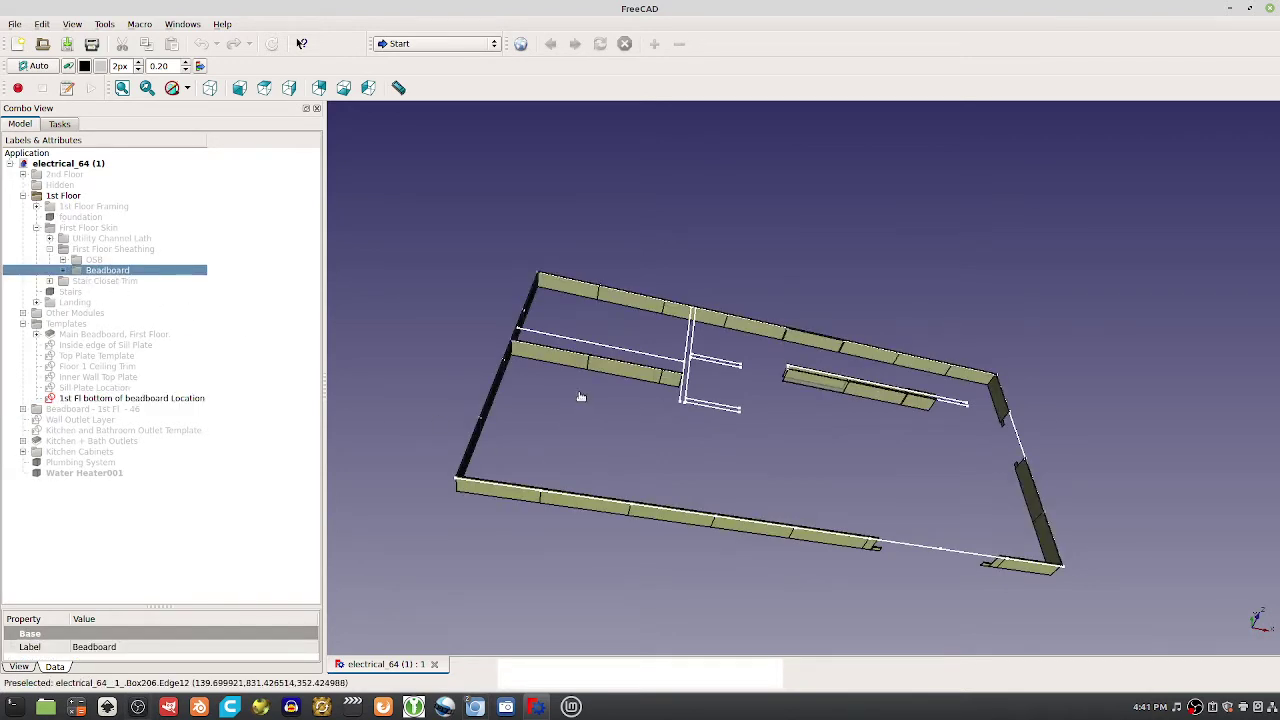
scroll(581, 397, up, 5)
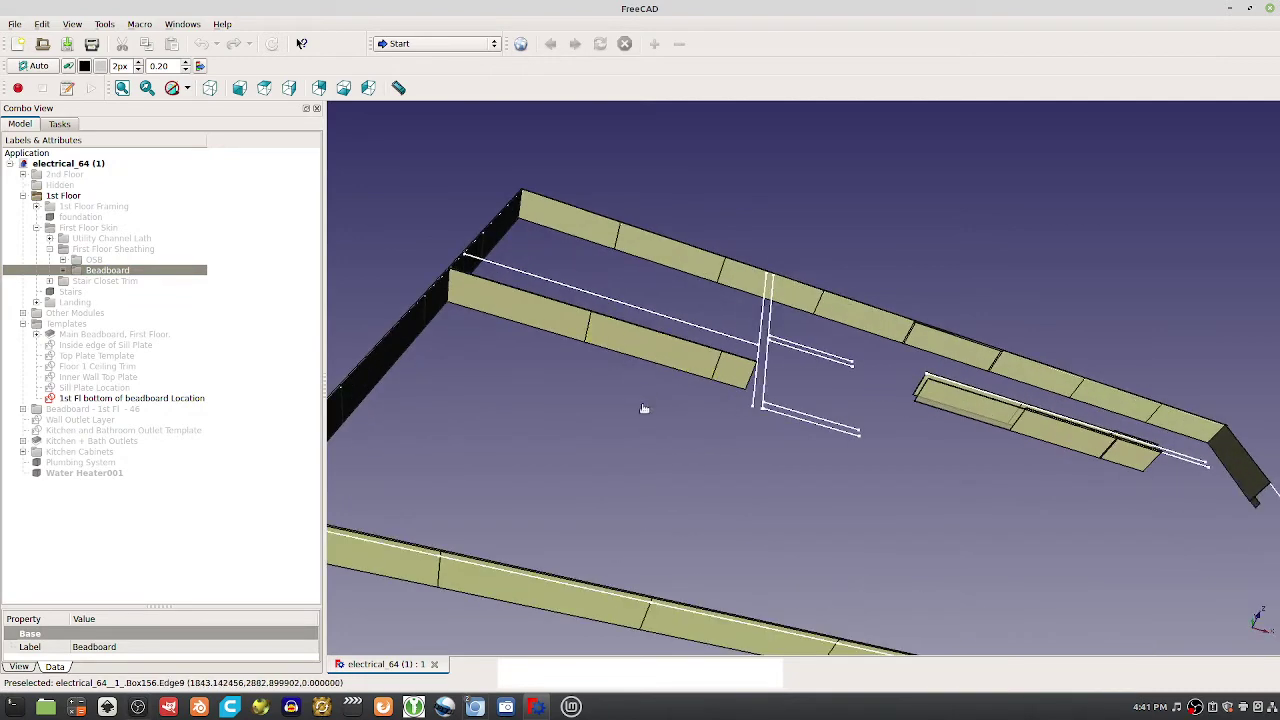
Toggle the "Beadboard" group's visibility to compare its panels with the location sketch lines, leaving the group hidden
key(space)
key(space)
scroll(446, 286, up, 2)
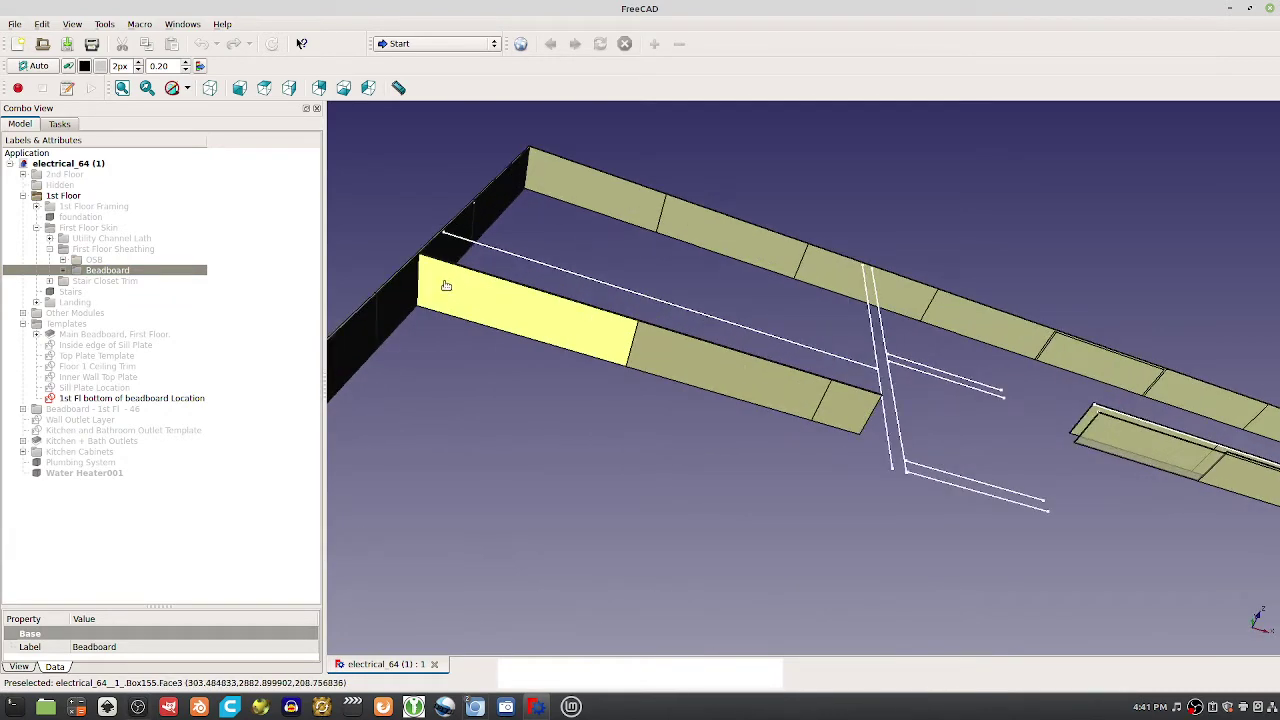
middle_drag(609, 300, 580, 394)
key(space)
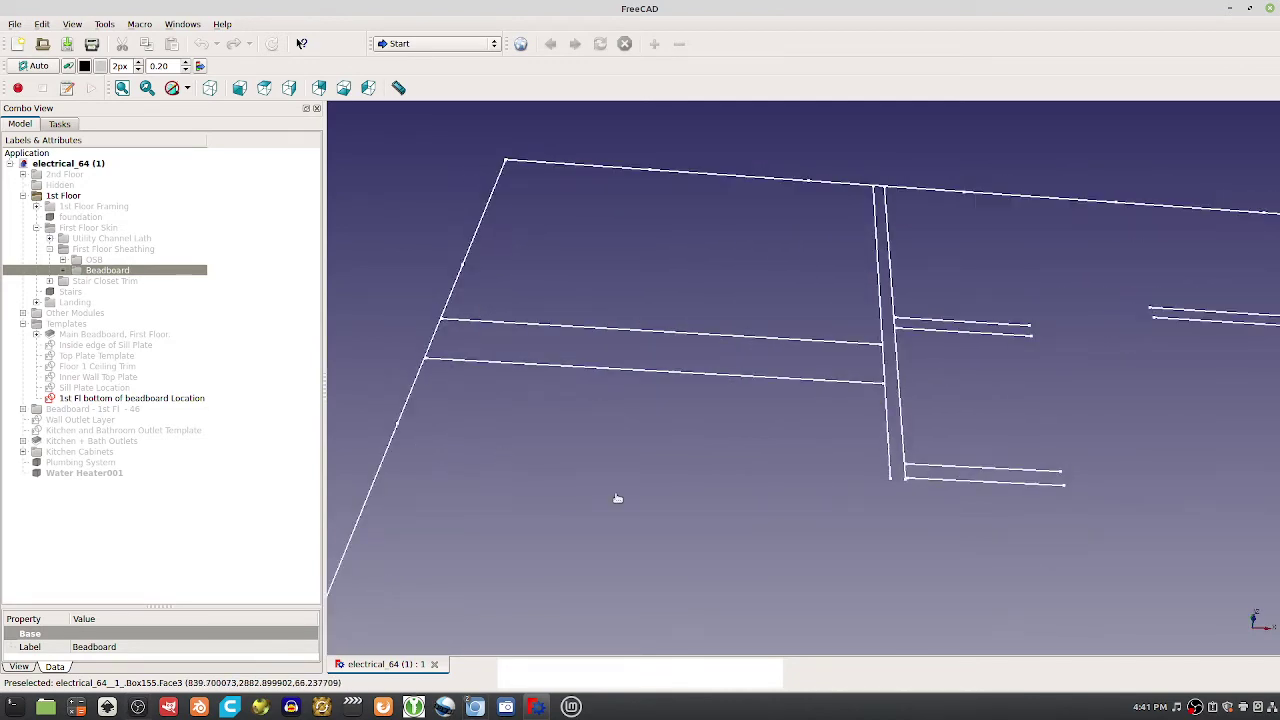
middle_drag(617, 498, 600, 457)
key(space)
key(space)
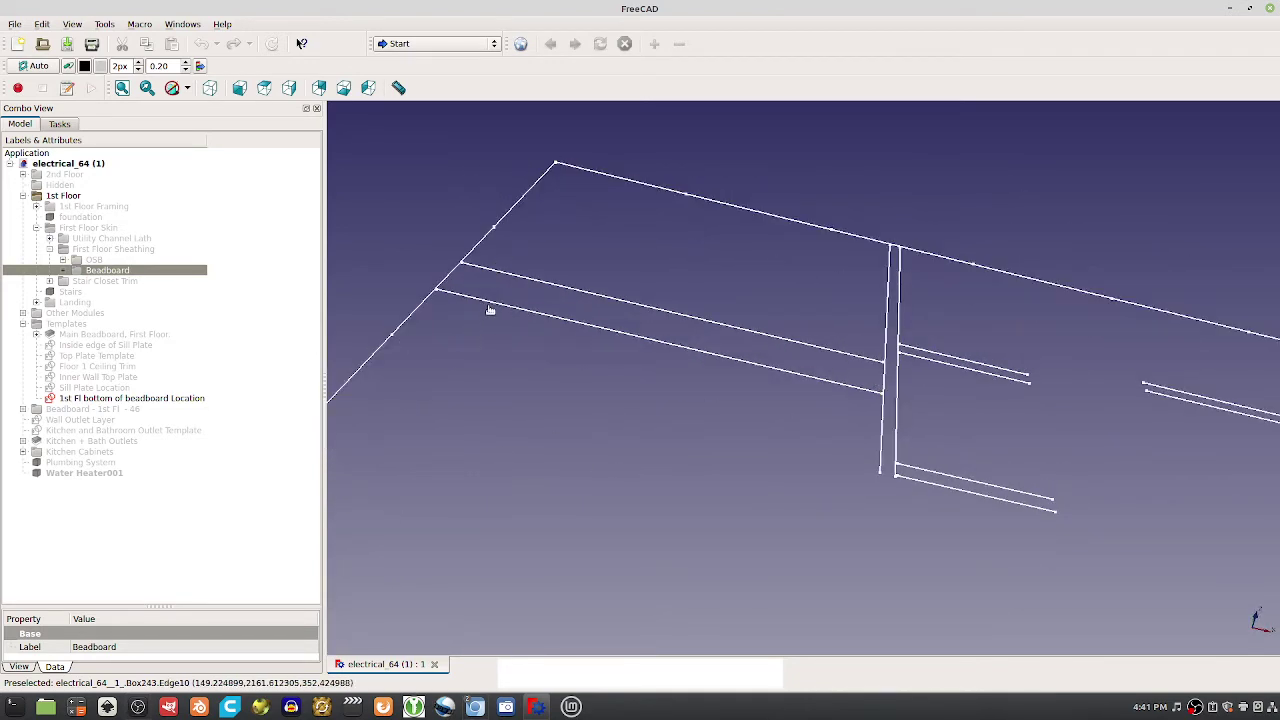
middle_drag(490, 310, 397, 369)
Hide the "1st Fl bottom of beadboard Location" sketch and show the "Sill Plate Location" sketch instead
click(93, 398)
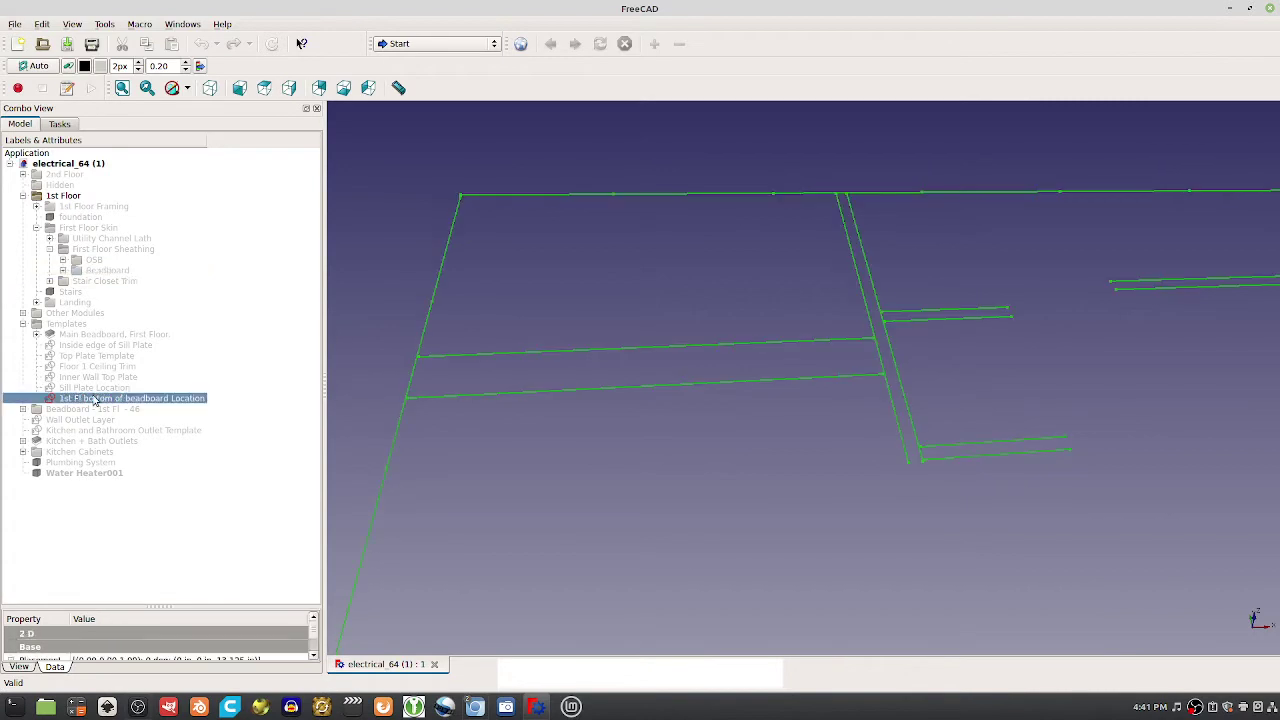
key(space)
click(94, 387)
key(space)
Examine the "Sill Plate Location" outline from several angles, including its orientation relative to the coordinate axes
middle_drag(726, 367, 729, 674)
middle_drag(922, 558, 1167, 461)
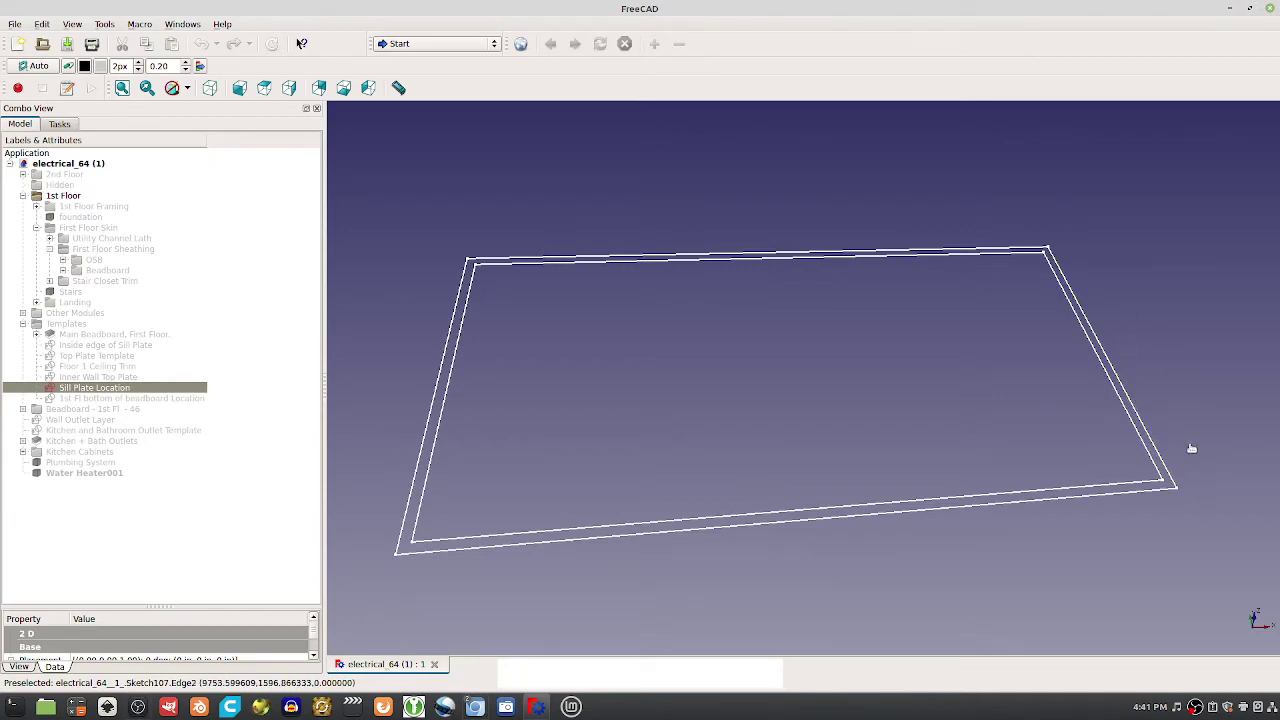
mouse_move(1191, 449)
middle_down()
mouse_move(1071, 477)
mouse_move(1063, 460)
mouse_move(1134, 557)
mouse_move(1130, 532)
mouse_move(894, 520)
mouse_move(934, 494)
mouse_move(980, 497)
mouse_move(824, 503)
mouse_move(1061, 592)
mouse_move(1252, 612)
middle_up()
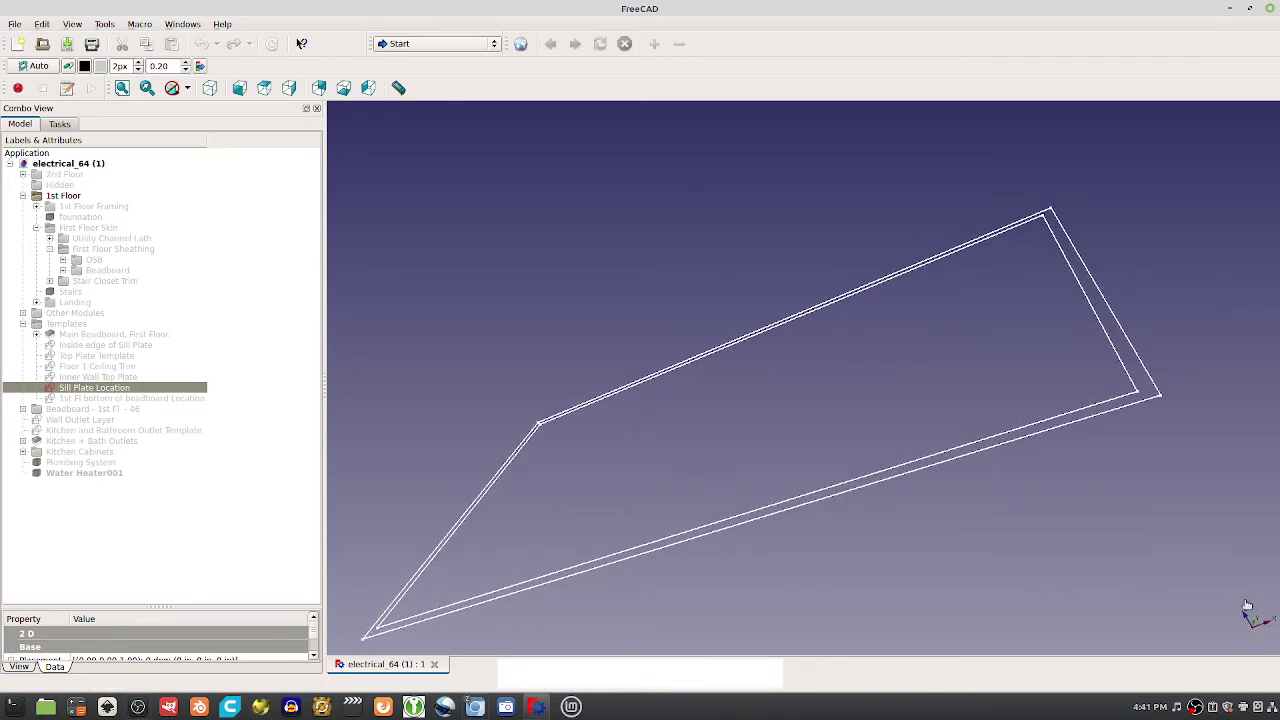
middle_drag(1240, 614, 1266, 628)
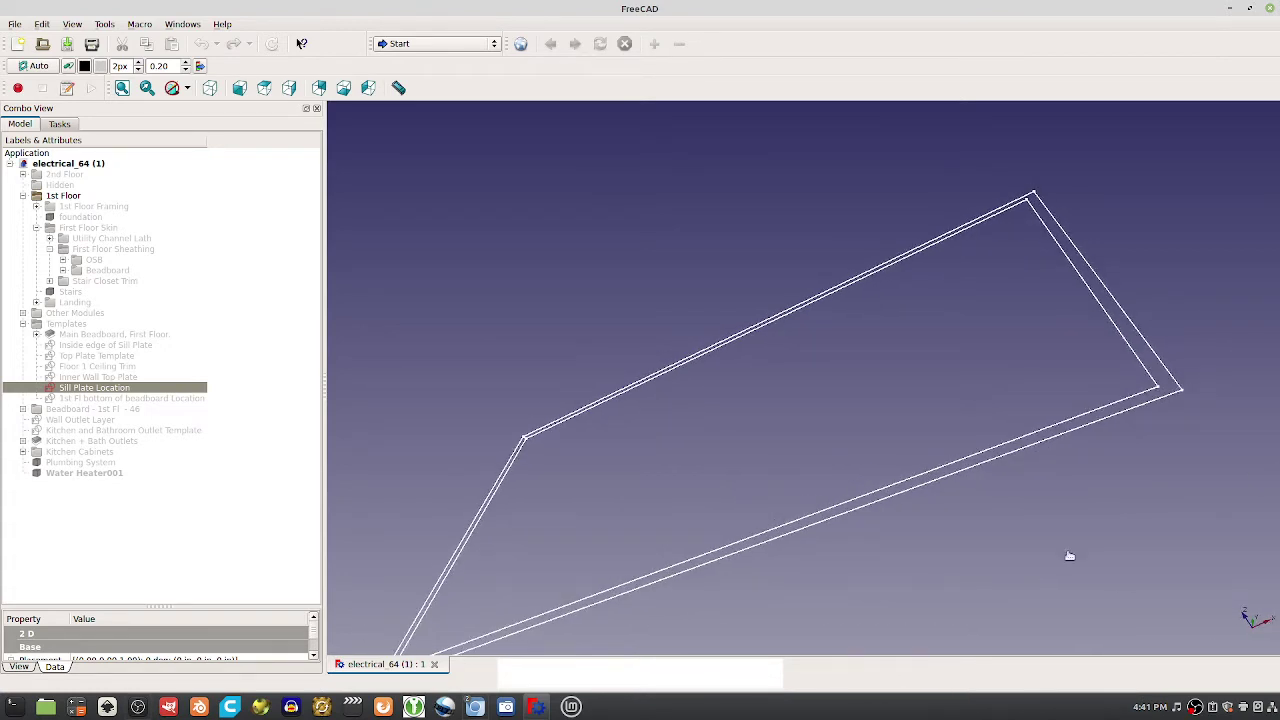
middle_drag(1066, 557, 1138, 588)
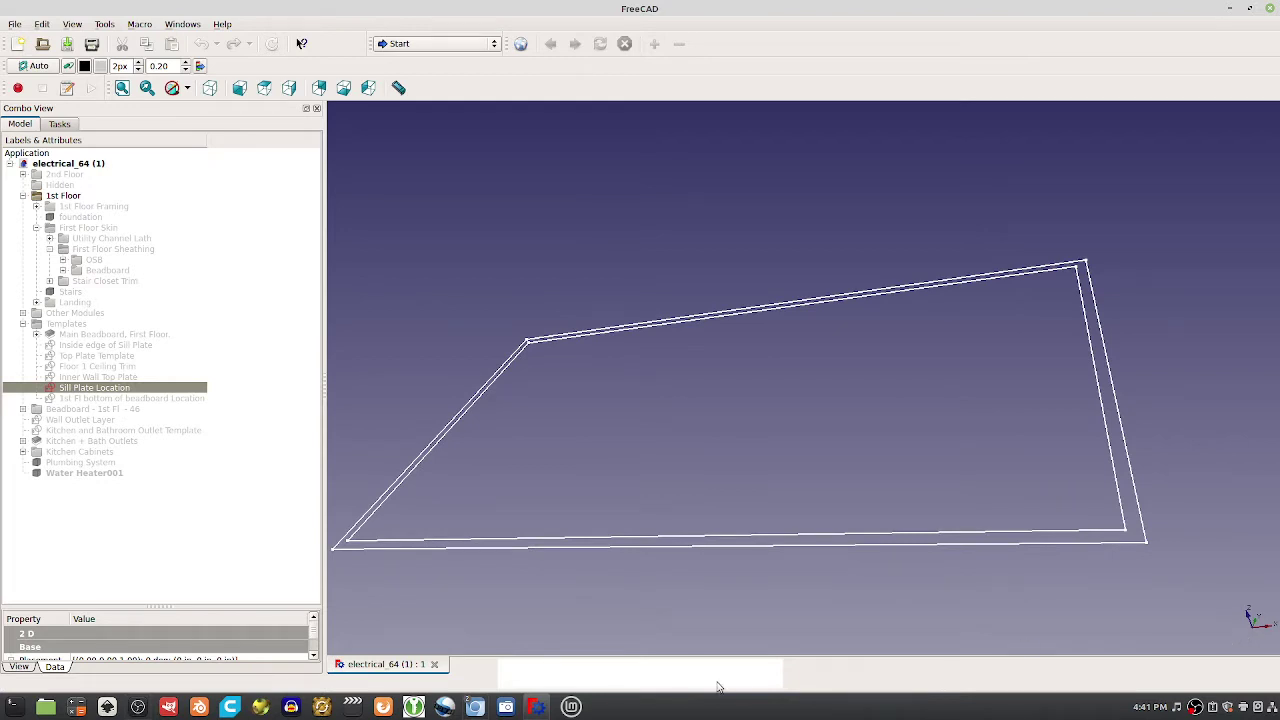
mouse_move(723, 591)
middle_down()
mouse_move(737, 537)
mouse_move(929, 309)
mouse_move(915, 323)
middle_up()
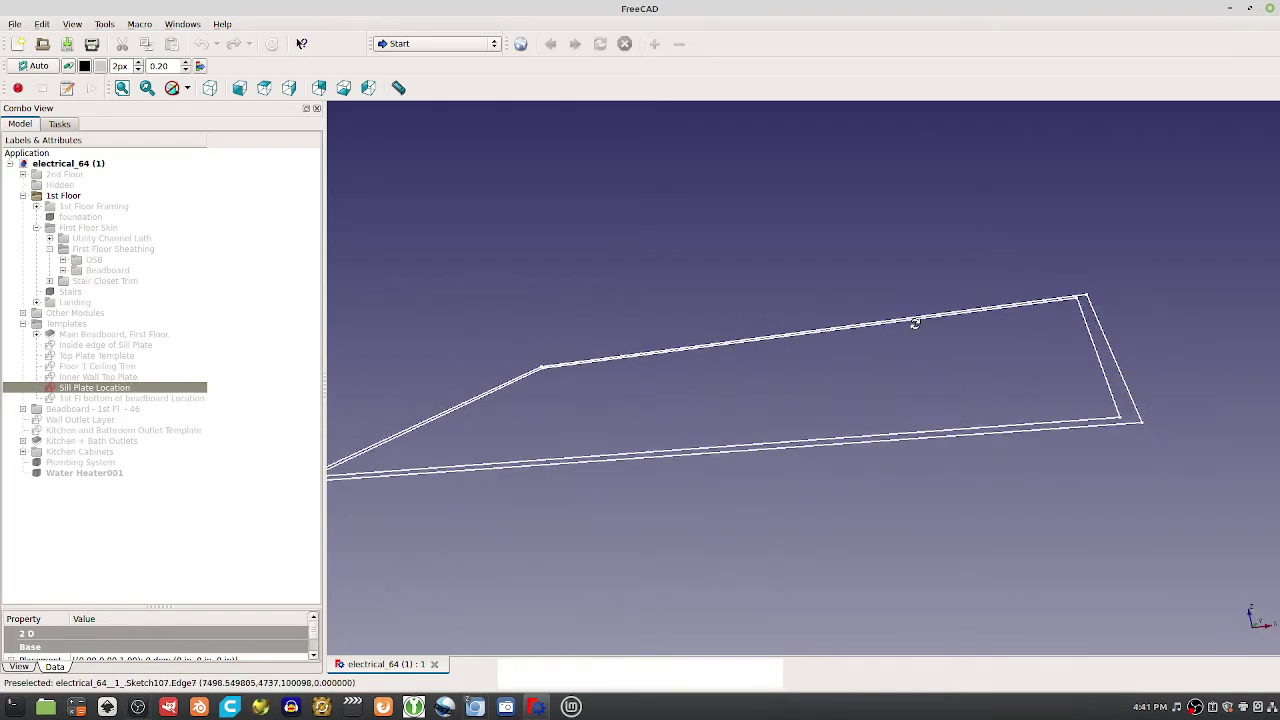
middle_drag(1088, 626, 1085, 607)
mouse_move(1262, 608)
middle_down()
mouse_move(1263, 627)
mouse_move(1240, 610)
mouse_move(1246, 641)
mouse_move(1262, 614)
mouse_move(1250, 625)
middle_up()
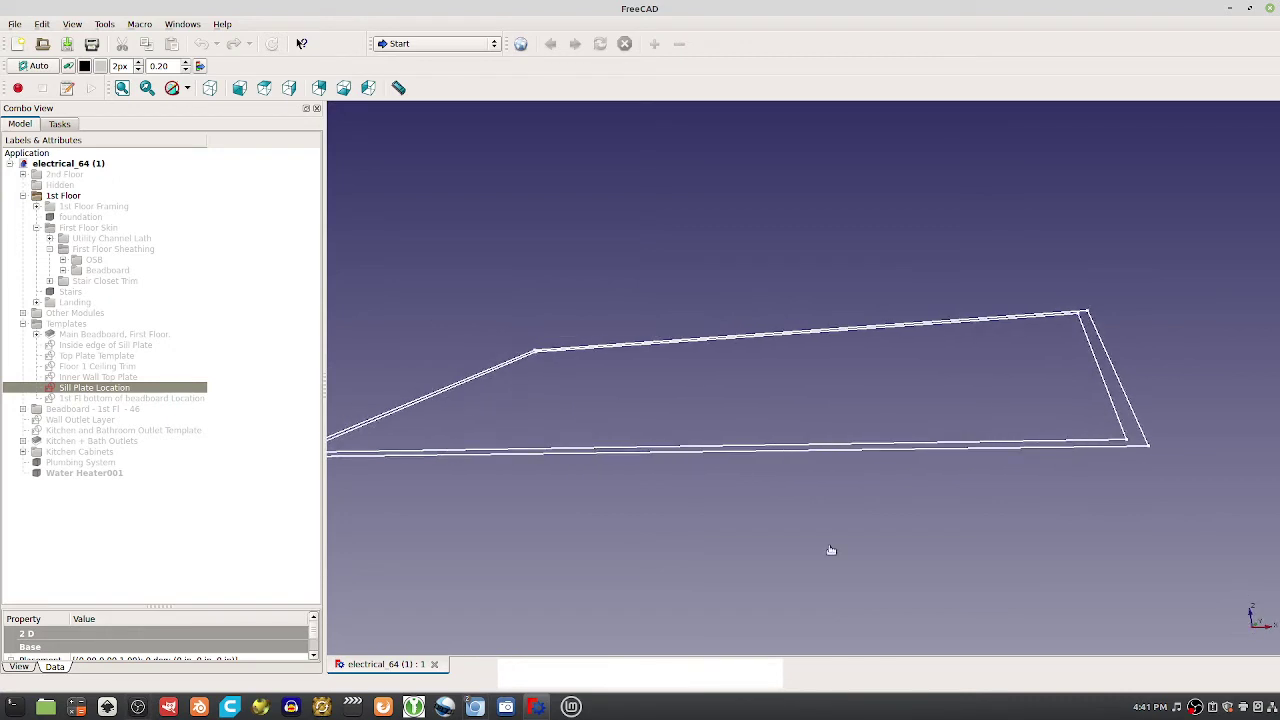
middle_drag(771, 380, 751, 474)
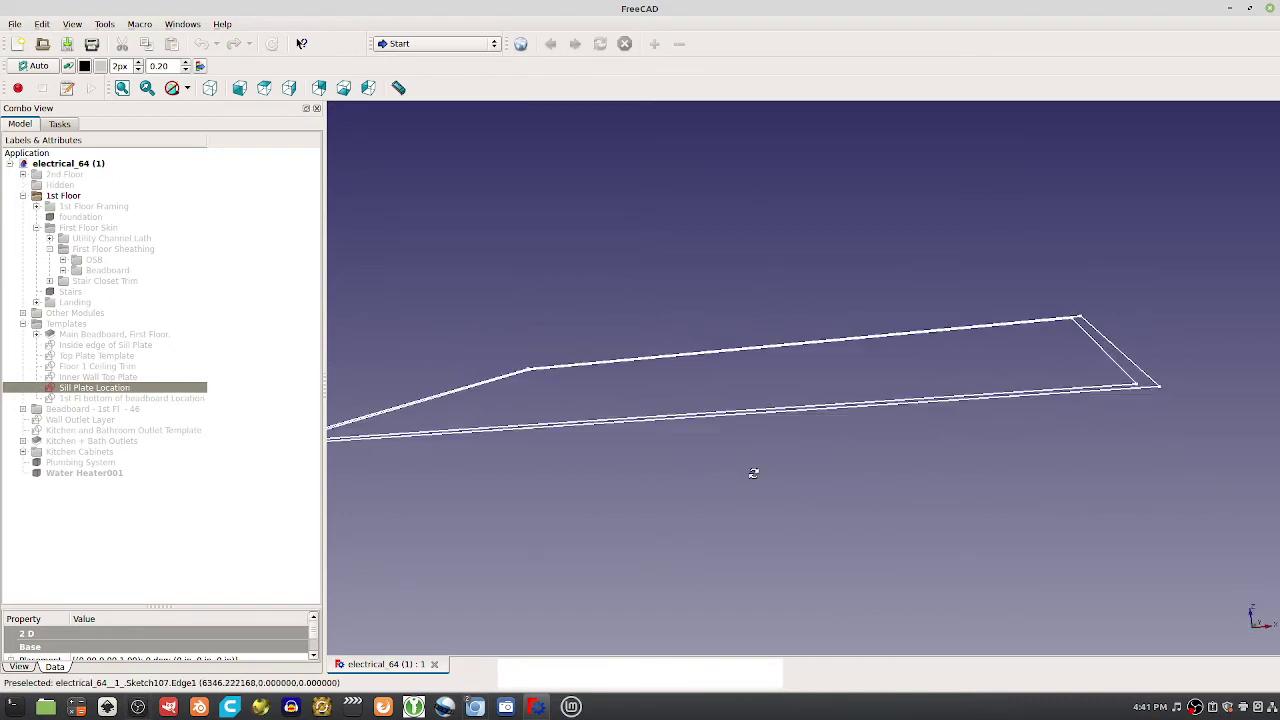
Show the whole "1st Floor" group to compare it with the "Sill Plate Location" outline, and hide it again
click(66, 196)
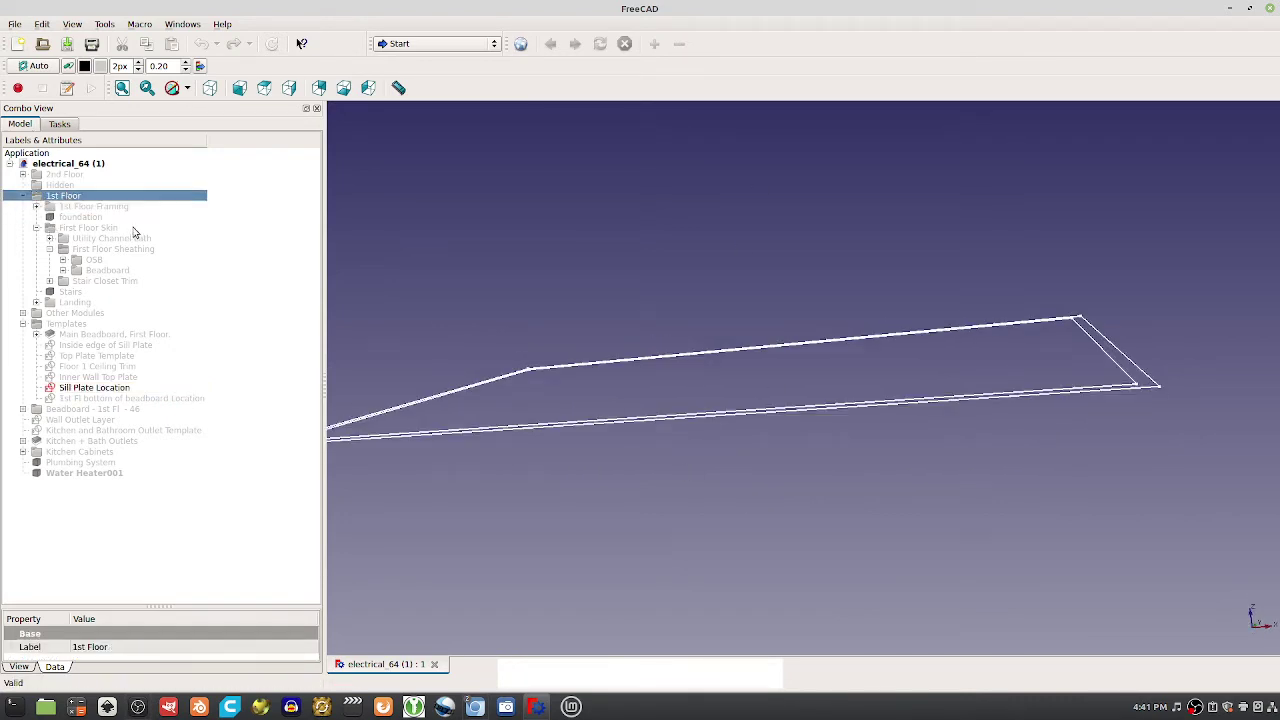
key(space)
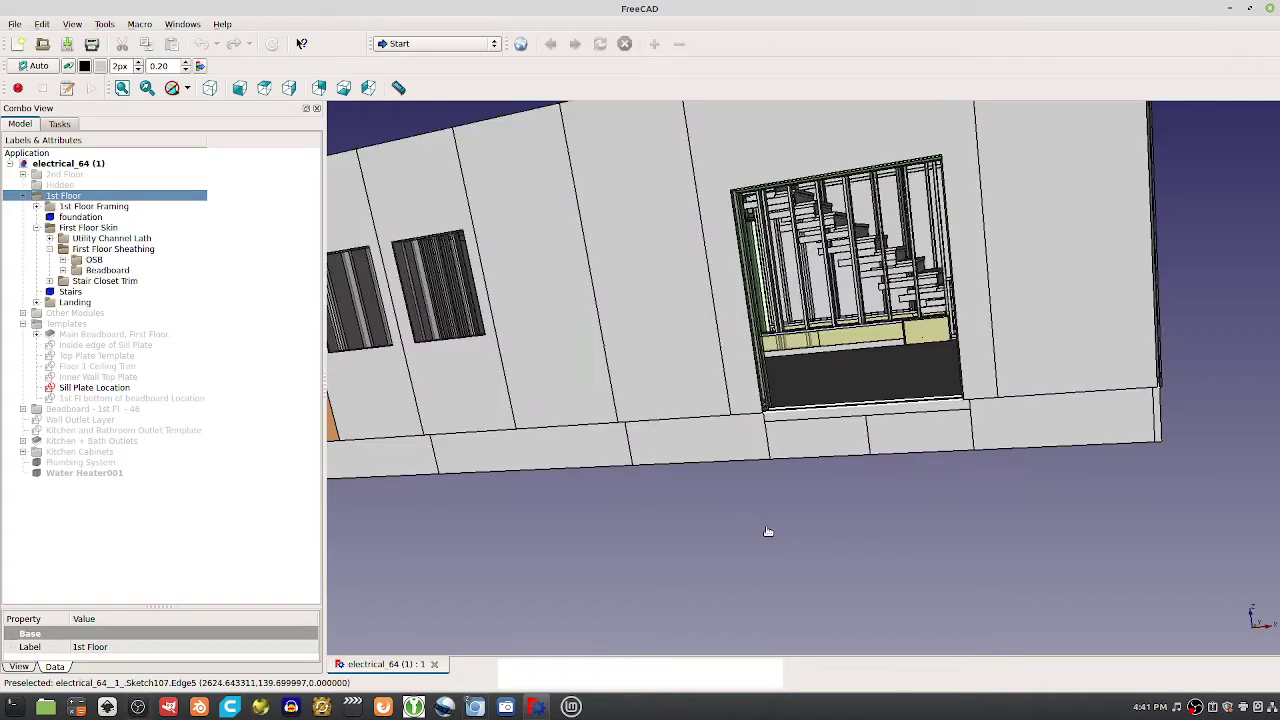
scroll(794, 528, down, 3)
key(space)
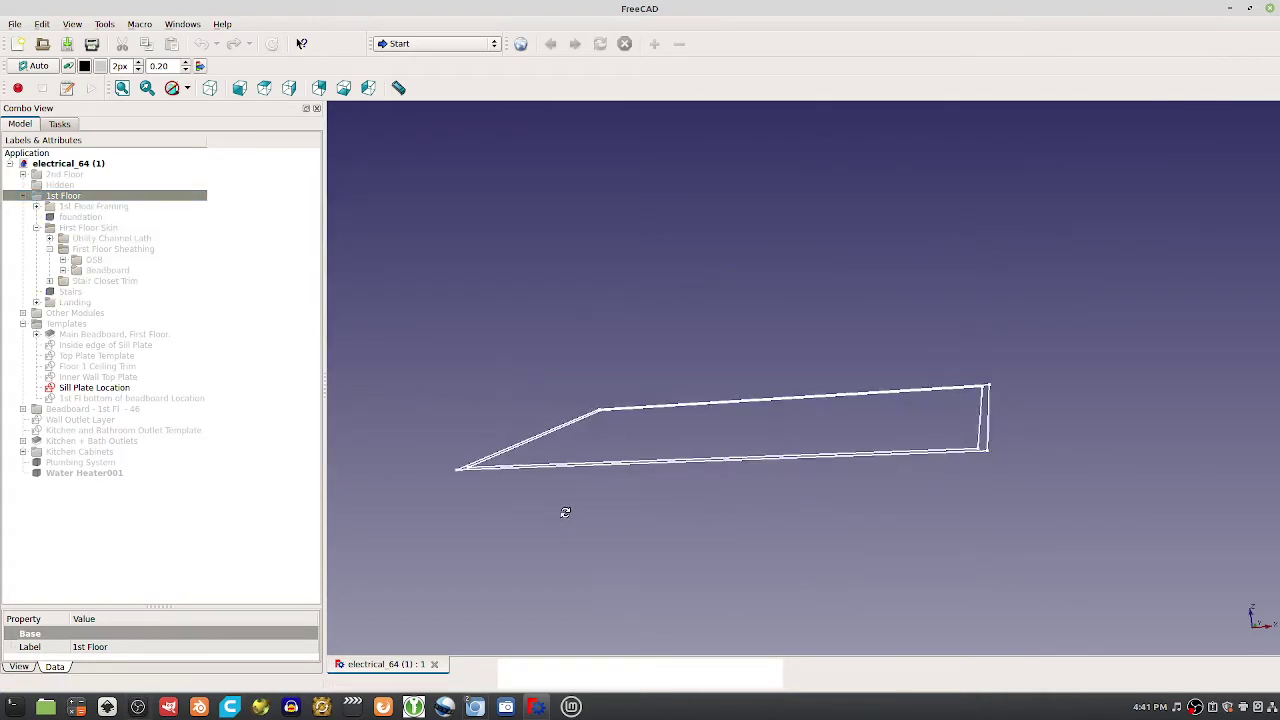
middle_drag(563, 514, 624, 524)
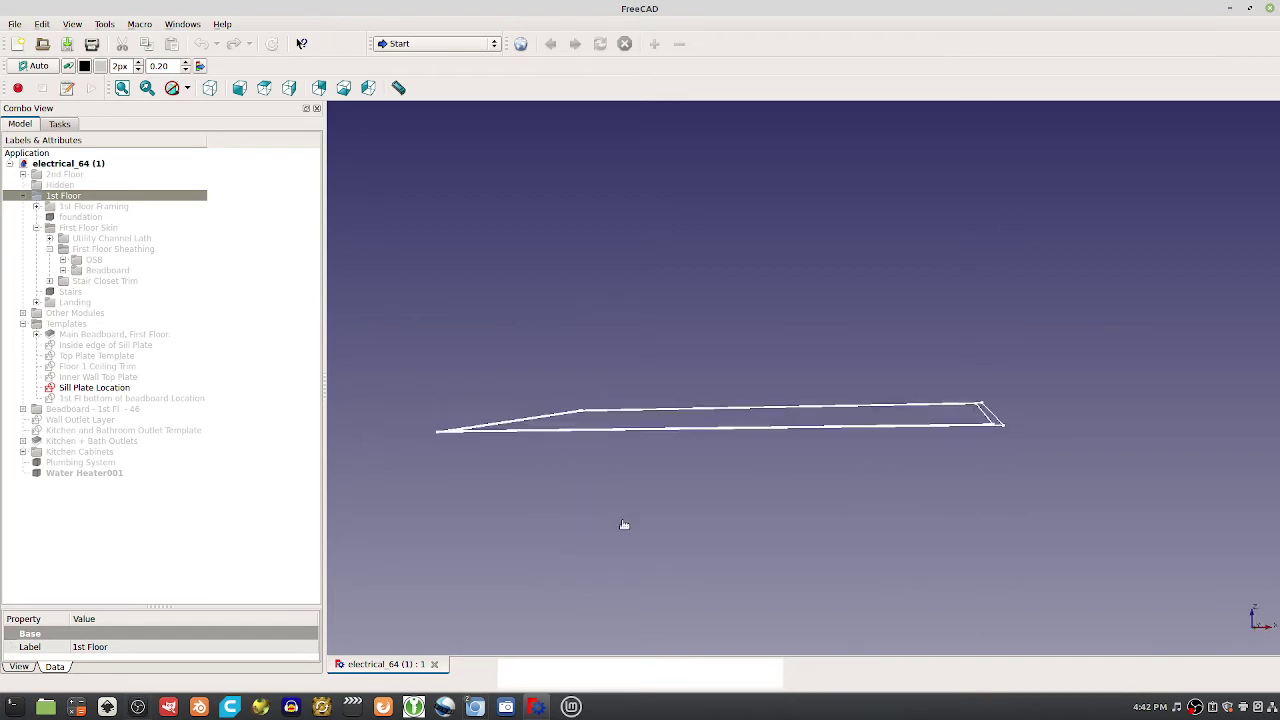
Show the "1st Floor" group together with the "Sill Plate Location" sketch and hide the foundation
key(space)
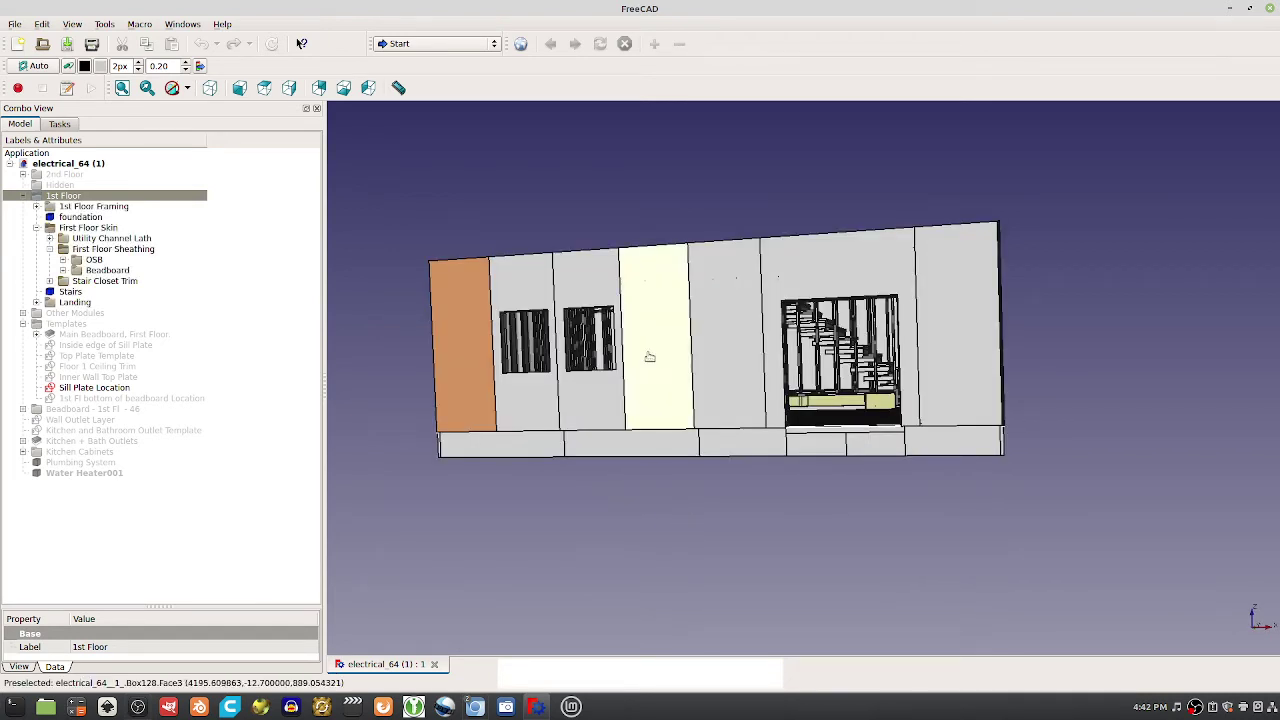
click(77, 217)
key(space)
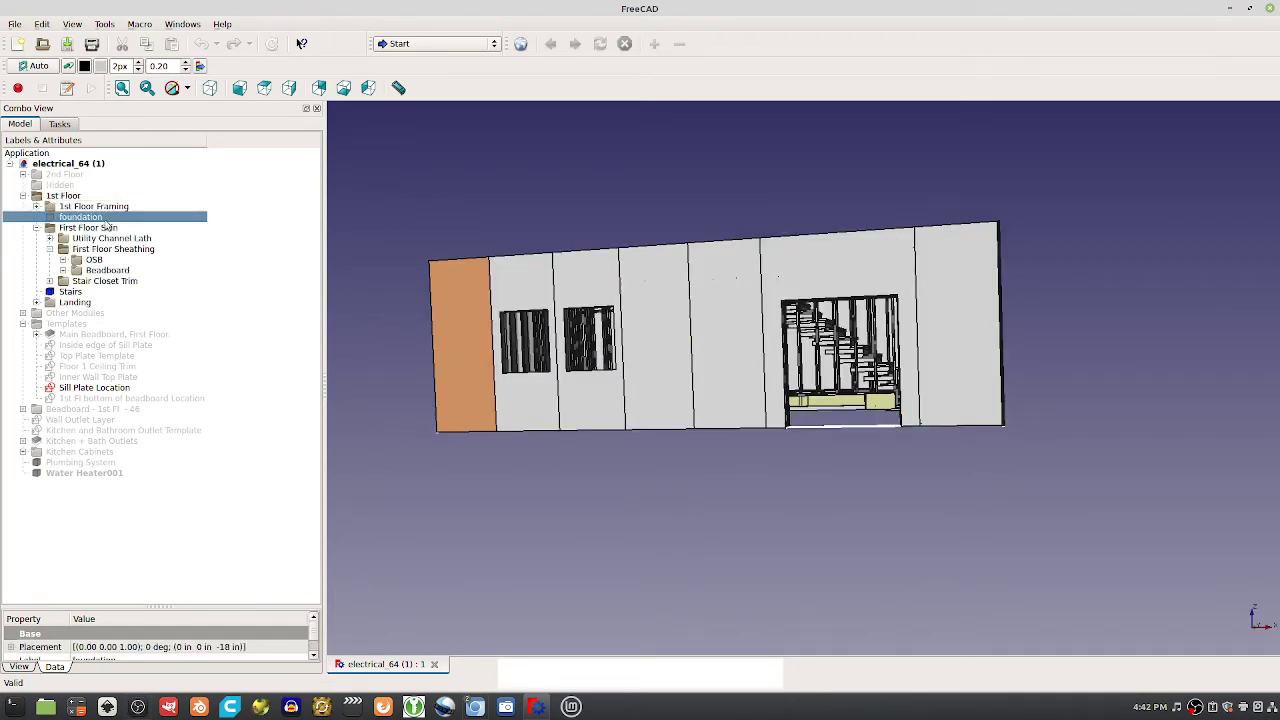
Show the foundation again and hide the "First Floor Skin" and "1st Floor Framing" groups
key(space)
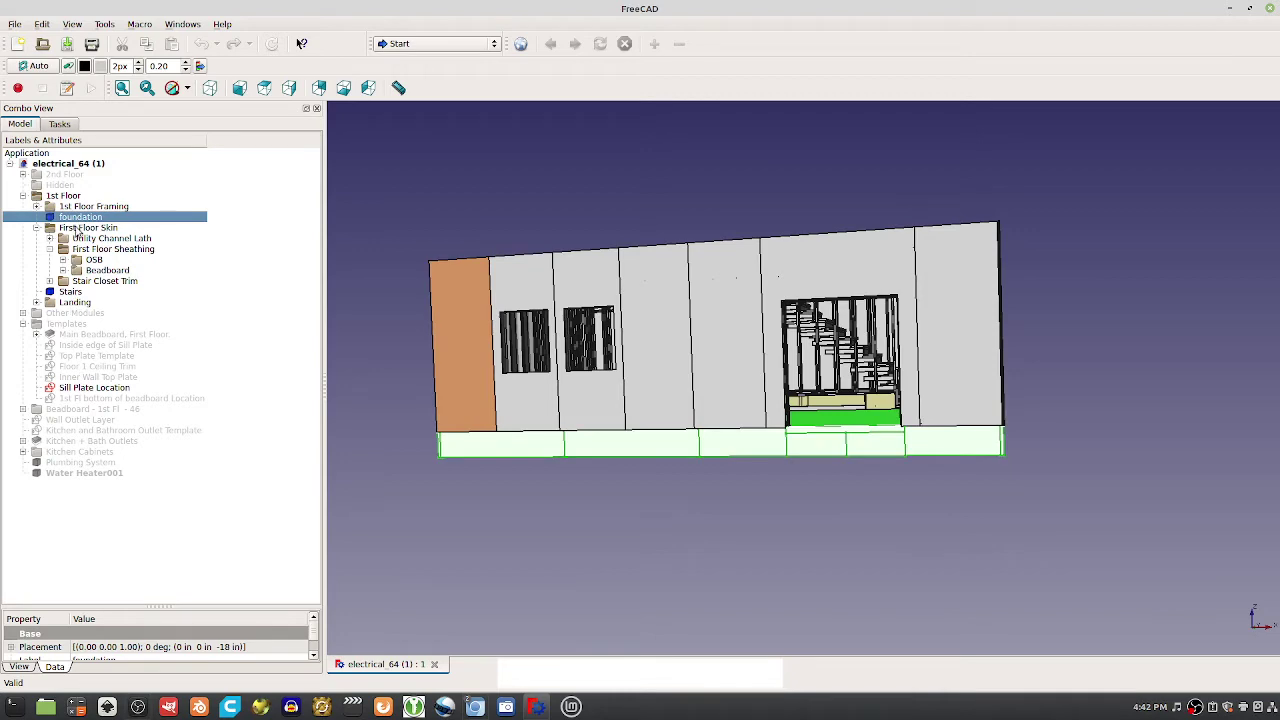
click(75, 229)
key(space)
click(90, 206)
key(space)
middle_drag(740, 440, 813, 493)
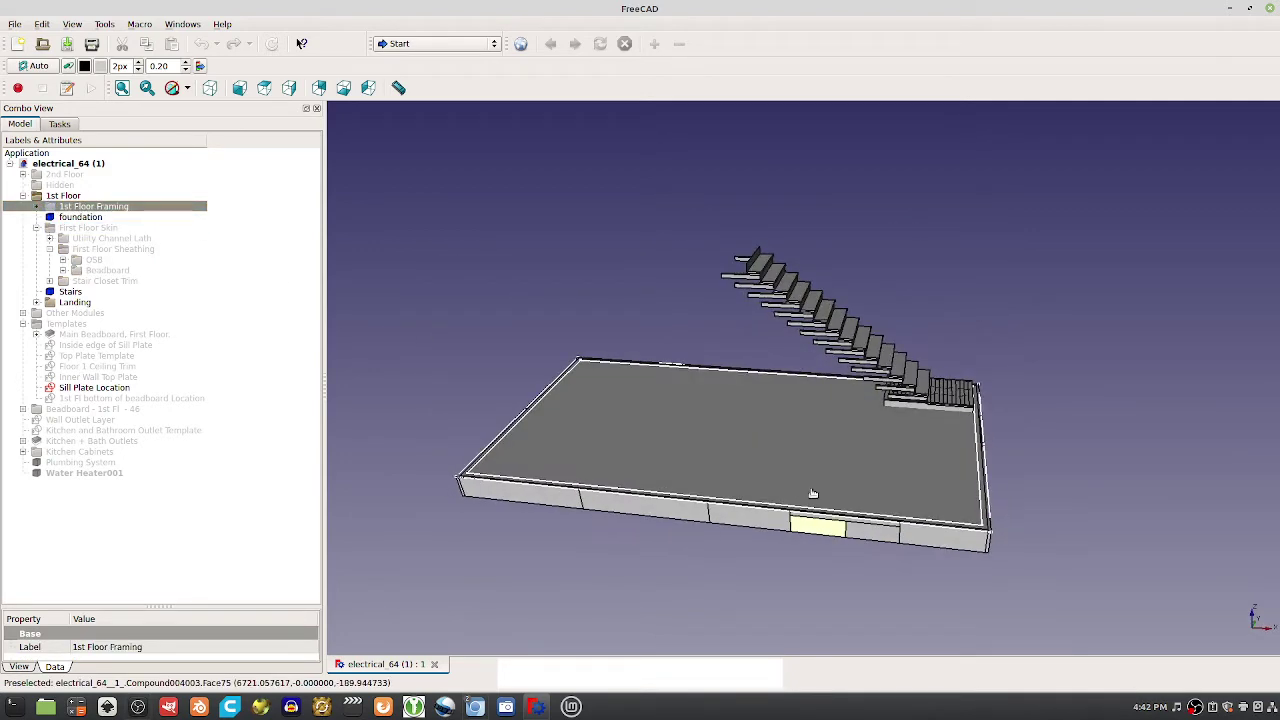
Hide the stairs, the landing and the foundation so only the "Sill Plate Location" outline is shown
click(70, 291)
key(space)
click(74, 302)
key(space)
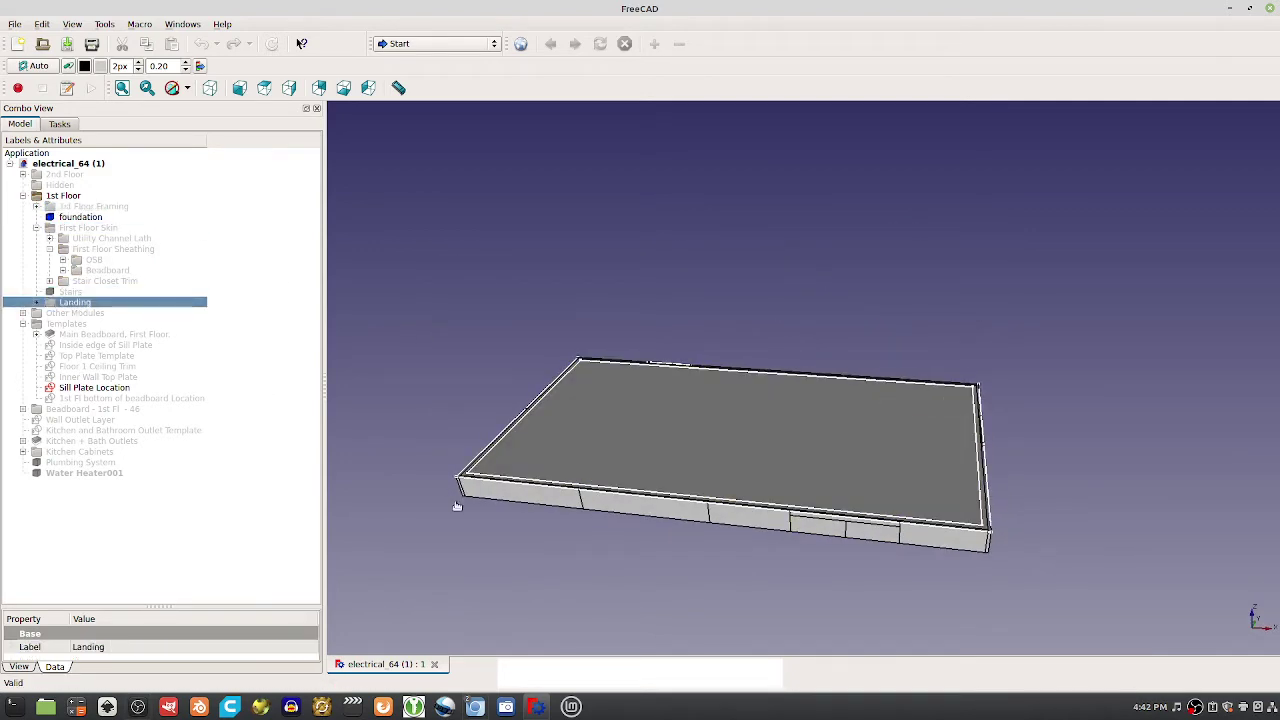
middle_drag(457, 506, 1120, 600)
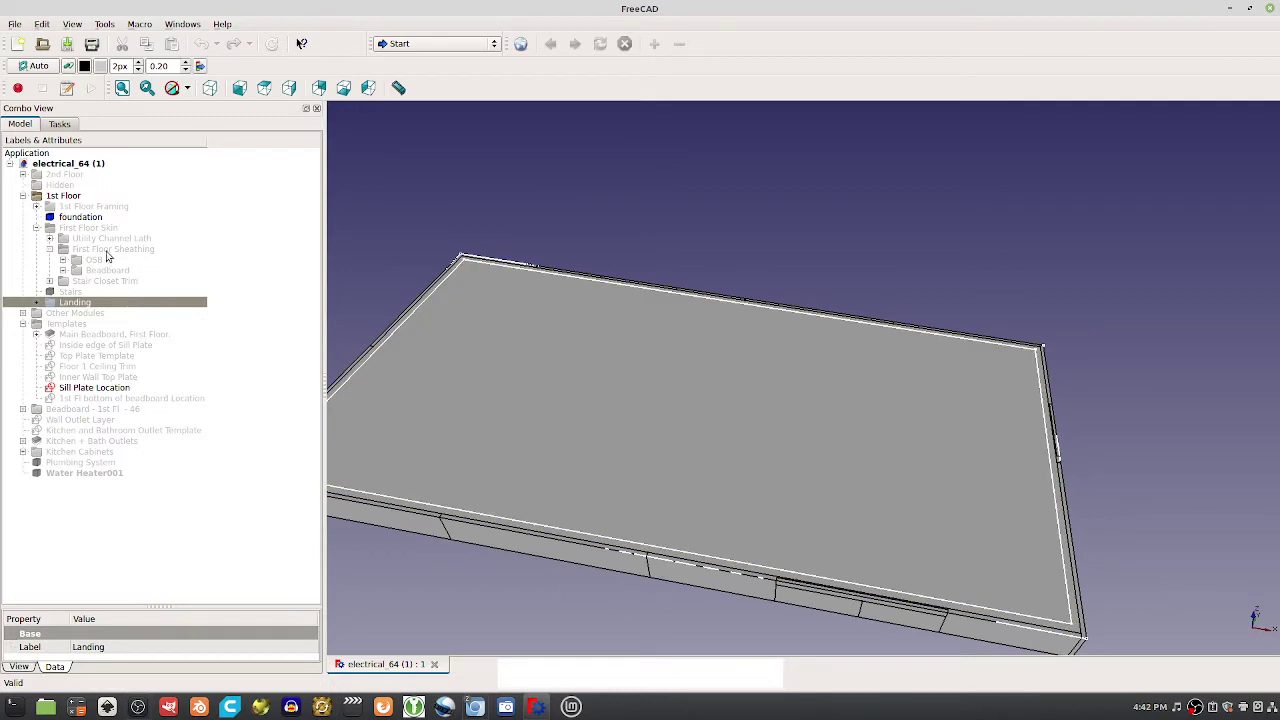
click(91, 219)
key(space)
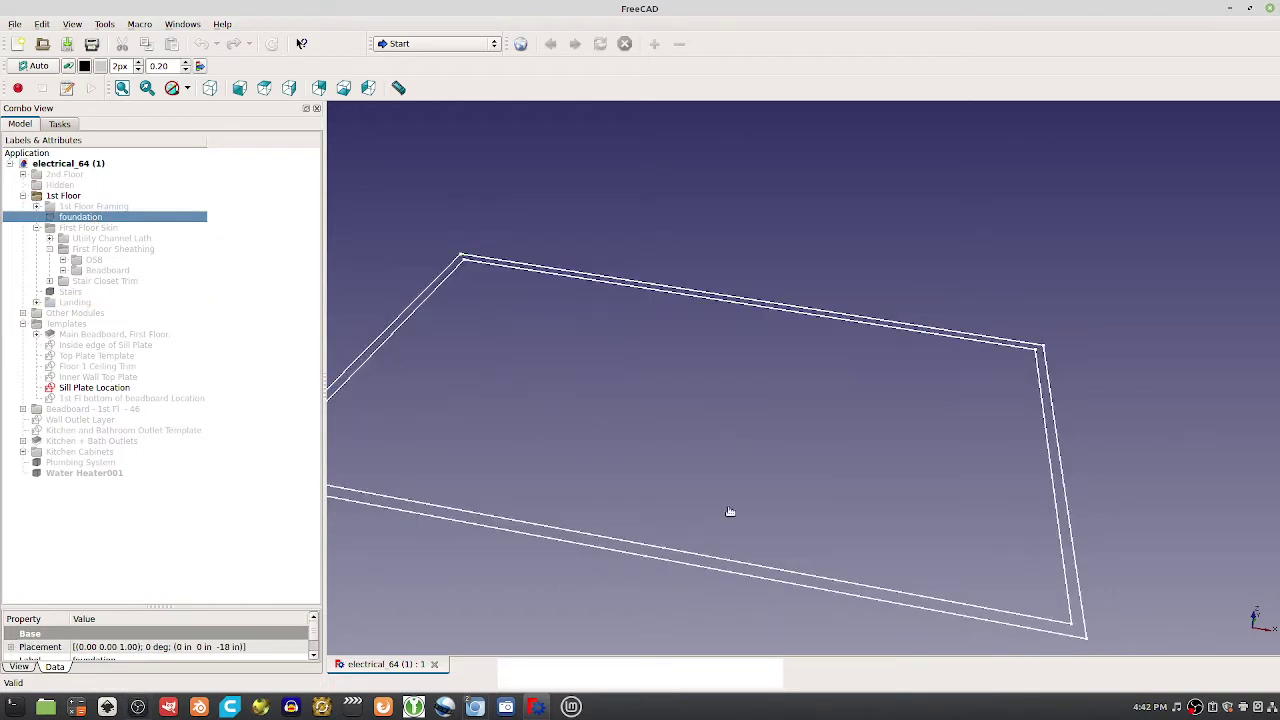
Examine the isolated "Sill Plate Location" outline and its front corner from steeper and shallower viewing angles
middle_drag(730, 512, 785, 447)
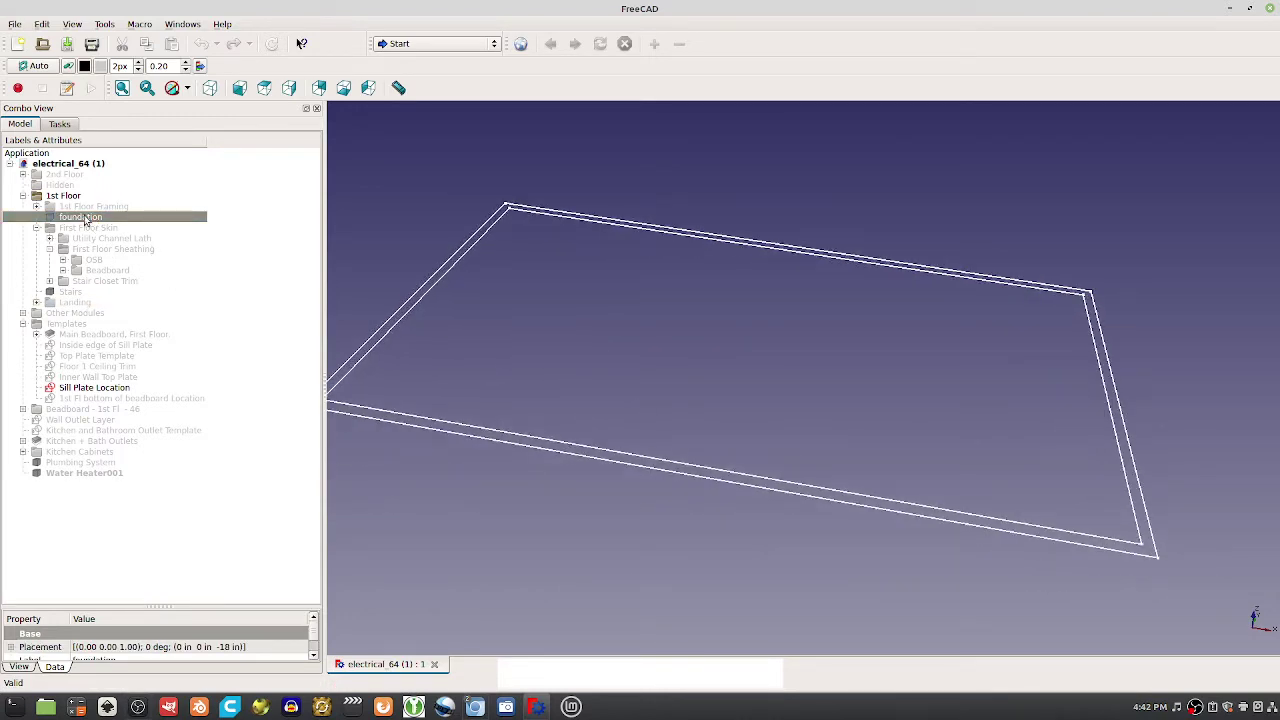
middle_drag(531, 477, 826, 371)
middle_drag(906, 391, 900, 391)
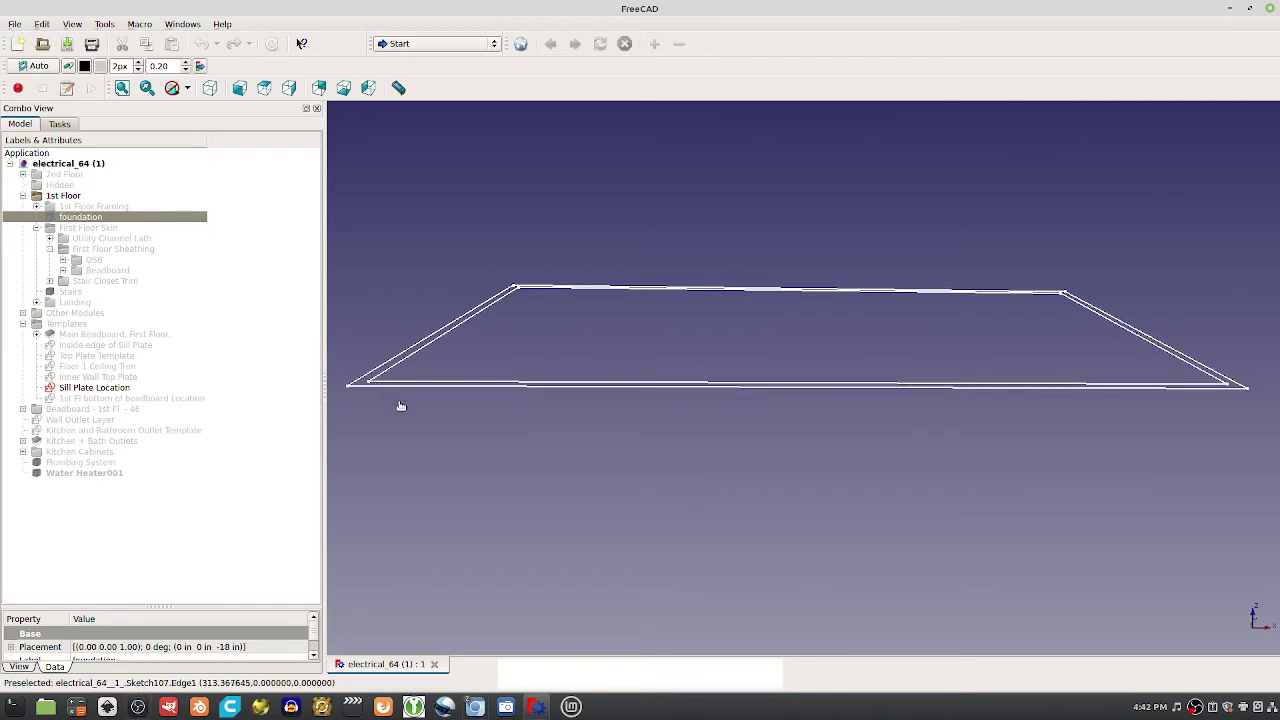
scroll(1207, 444, down, 1)
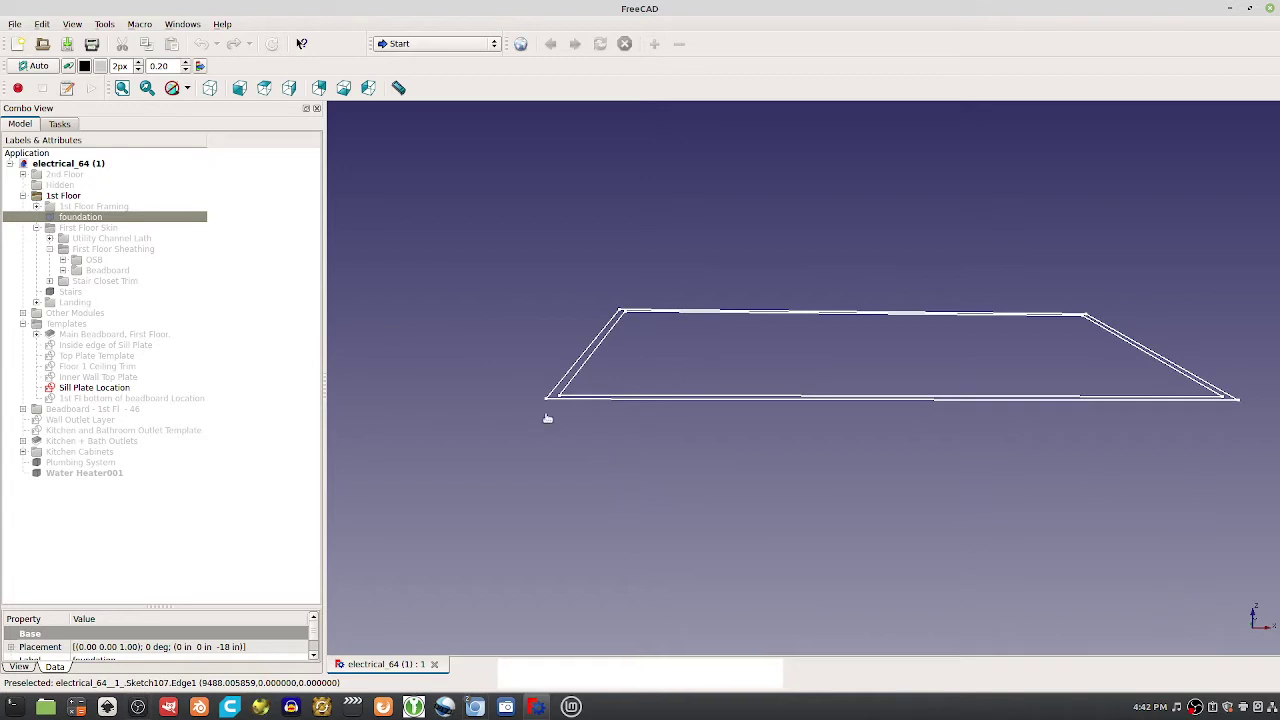
middle_drag(646, 446, 645, 482)
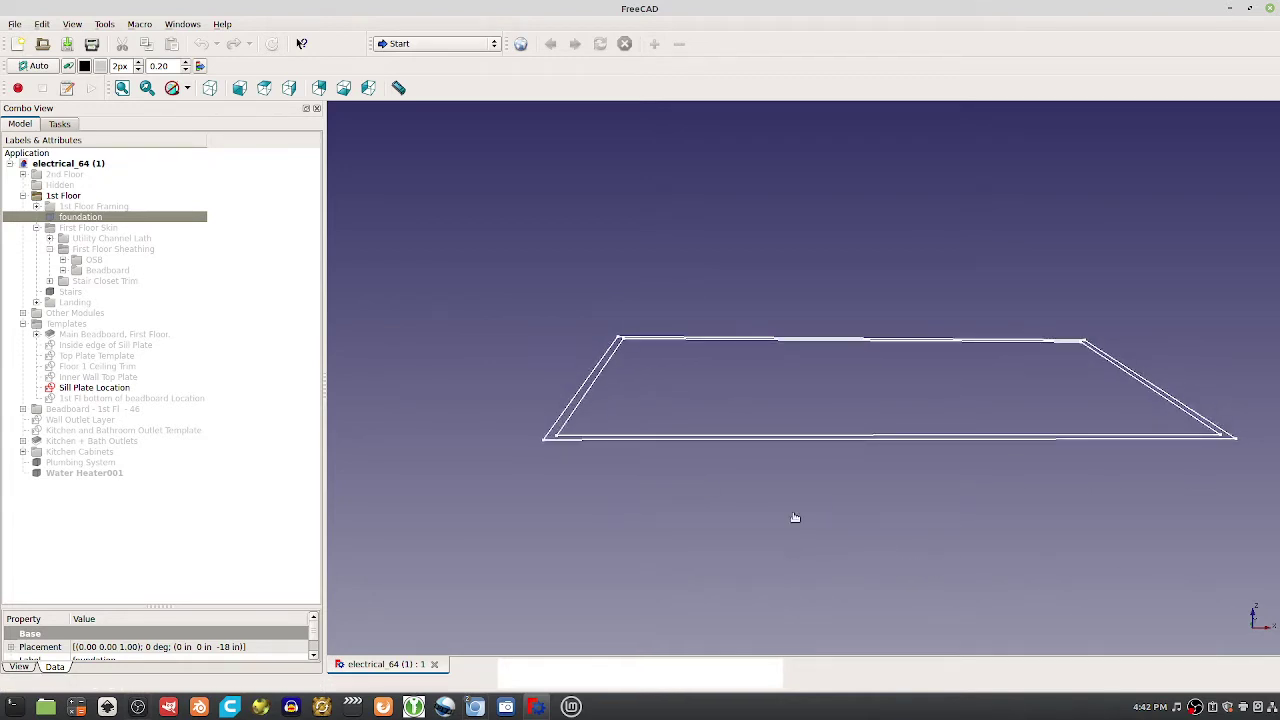
middle_drag(795, 517, 743, 583)
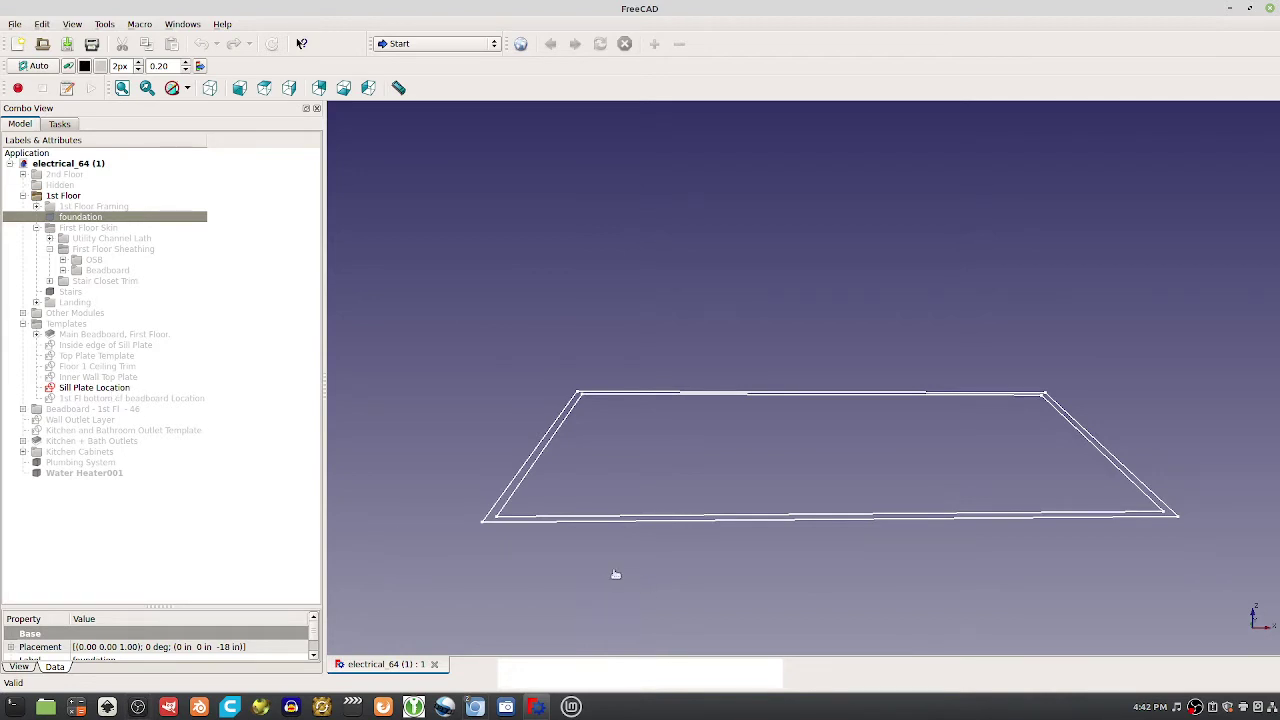
middle_drag(616, 574, 614, 558)
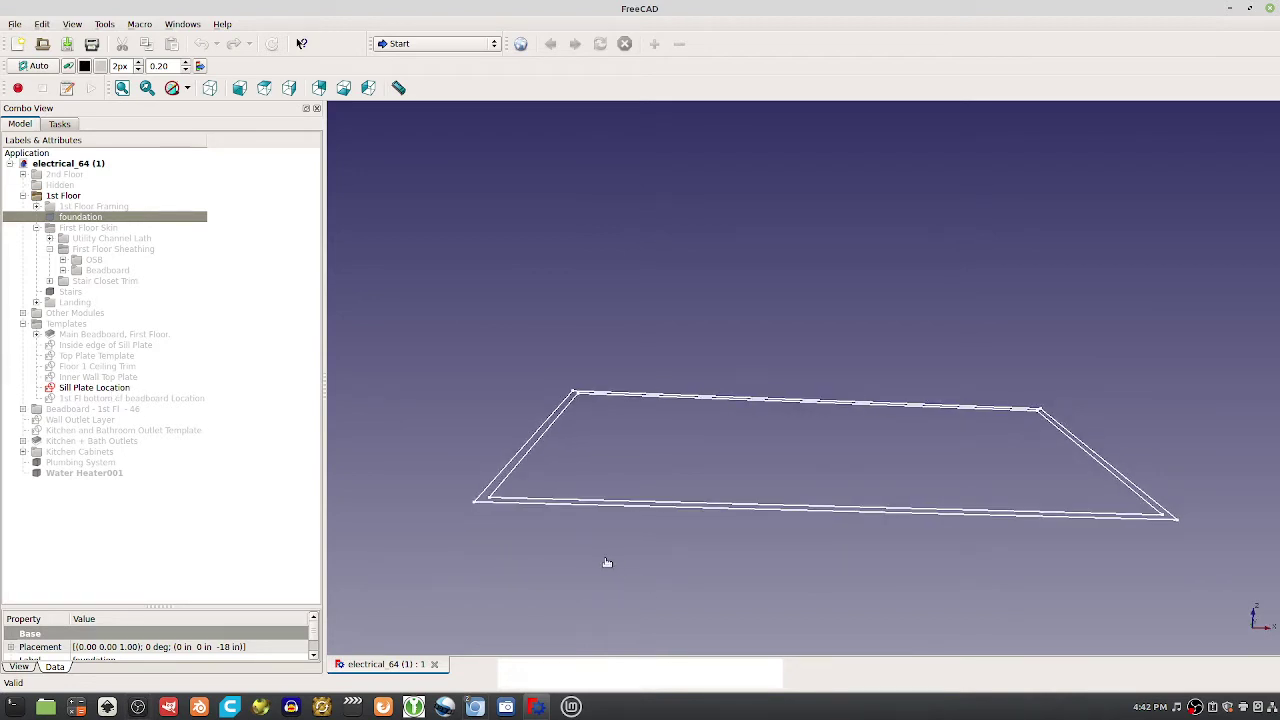
middle_drag(515, 564, 469, 575)
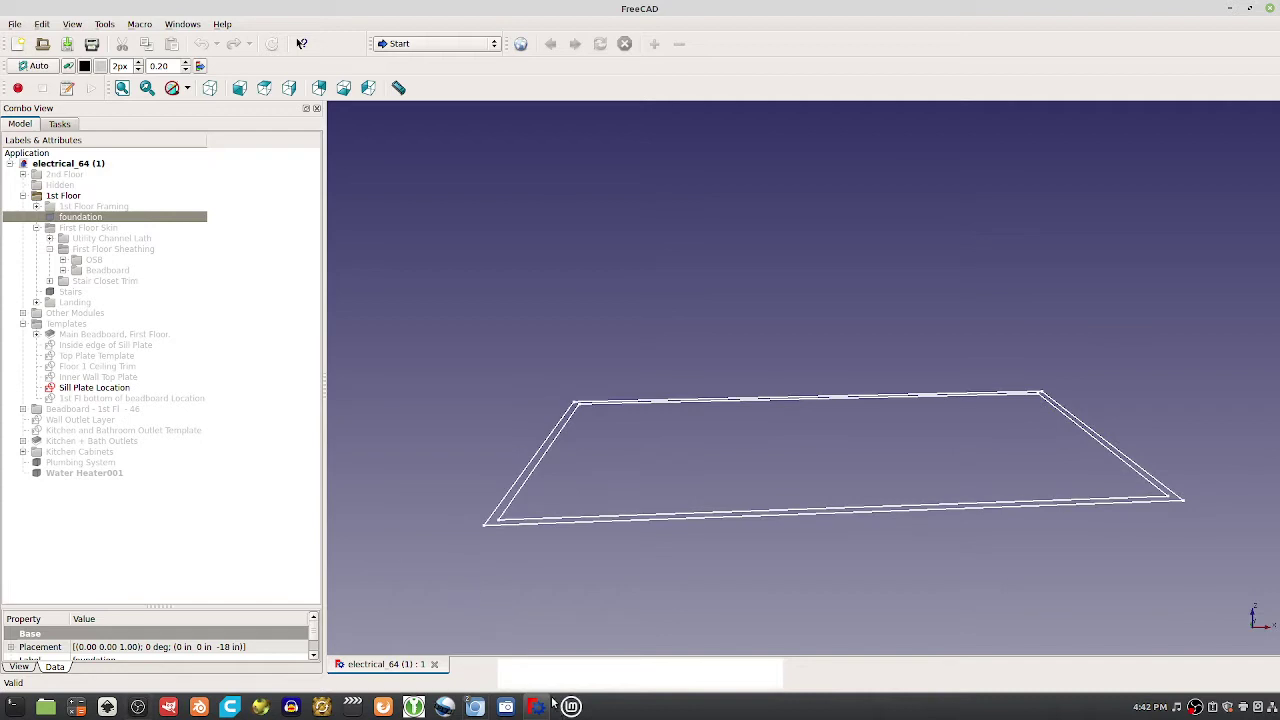
middle_drag(525, 567, 804, 532)
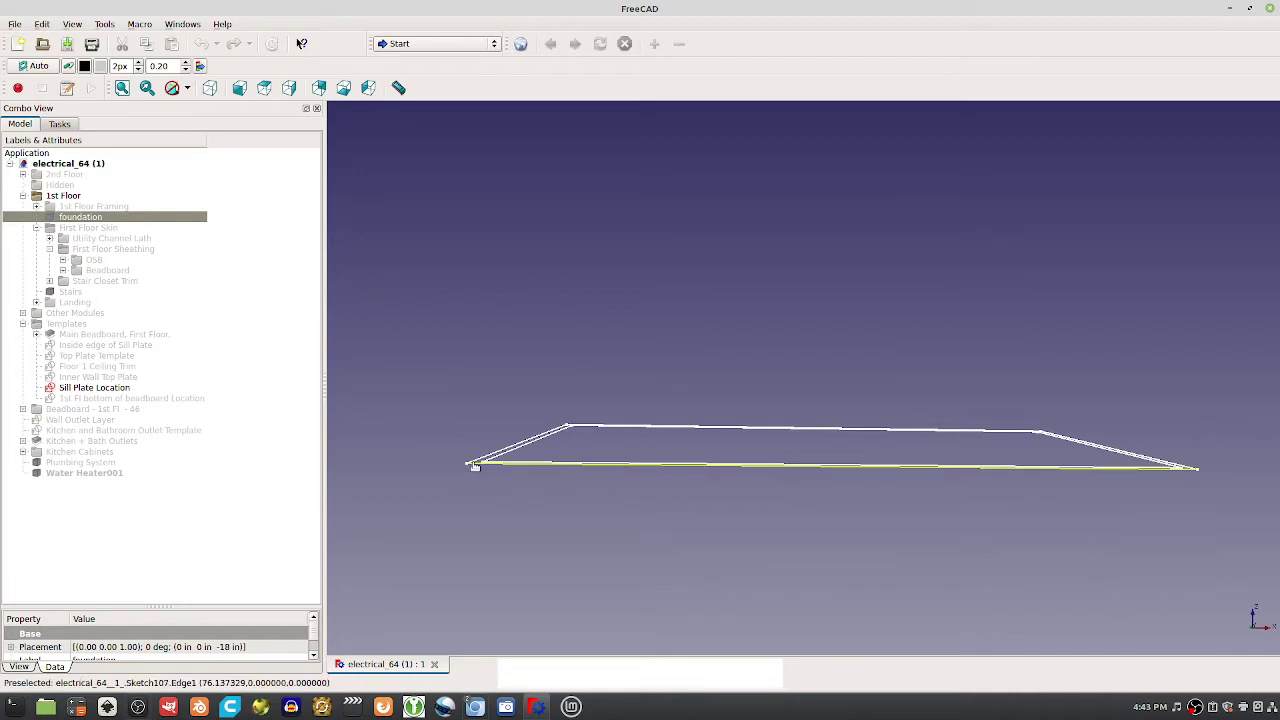
Switch to Chromium to check the in-call messages of the Google Meet call, and return to FreeCAD
mouse_move(477, 707)
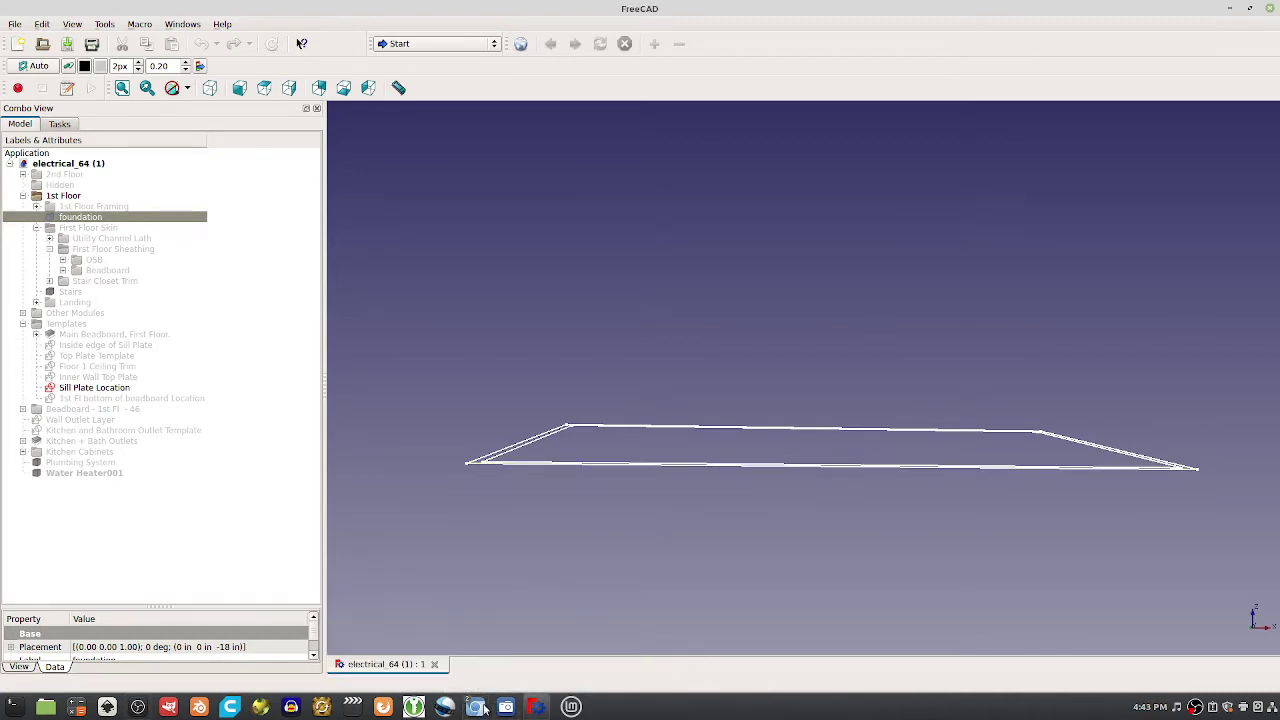
click(537, 707)
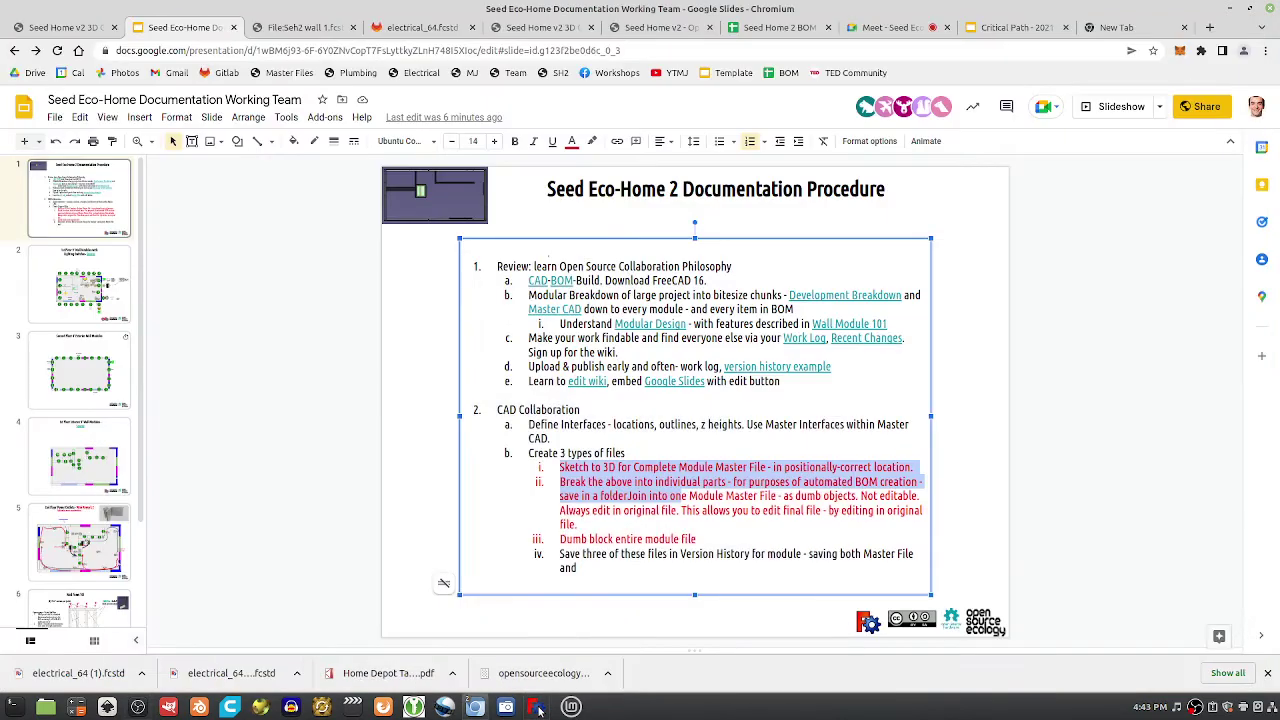
click(883, 33)
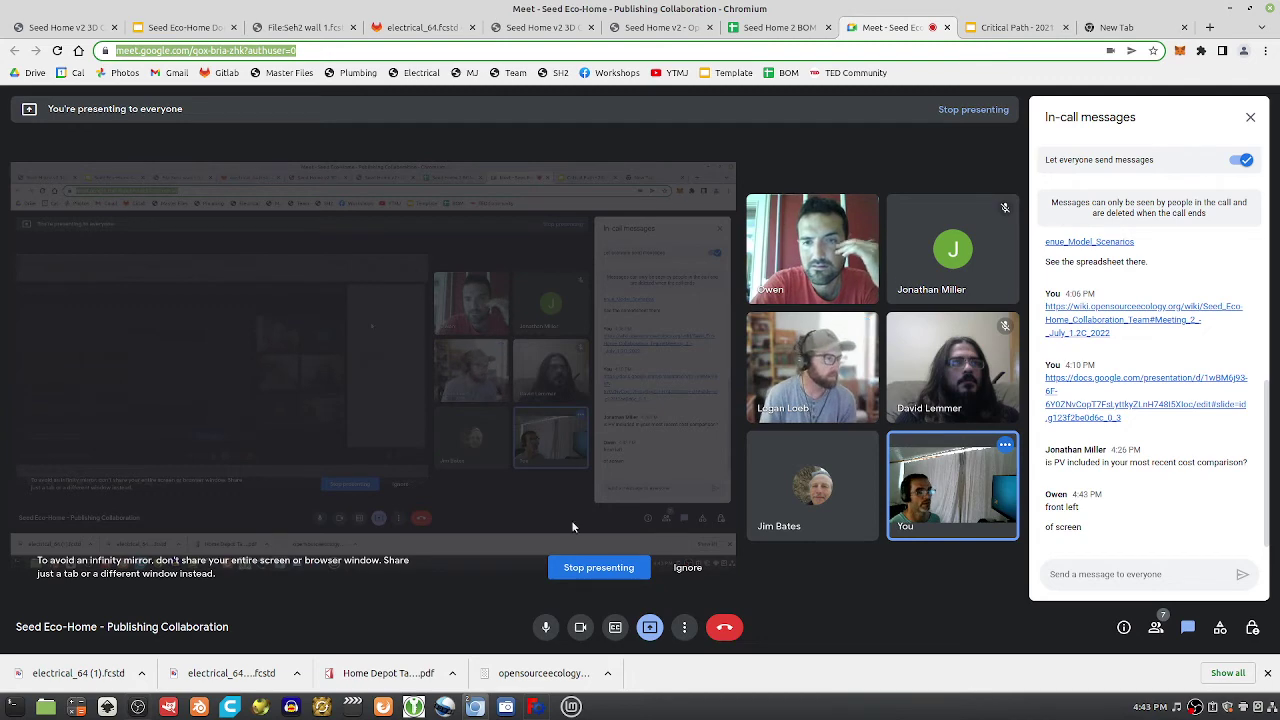
click(537, 707)
Select the "Sill Plate Location" sketch at its origin corner and inspect that corner up close against the coordinate axes
click(468, 467)
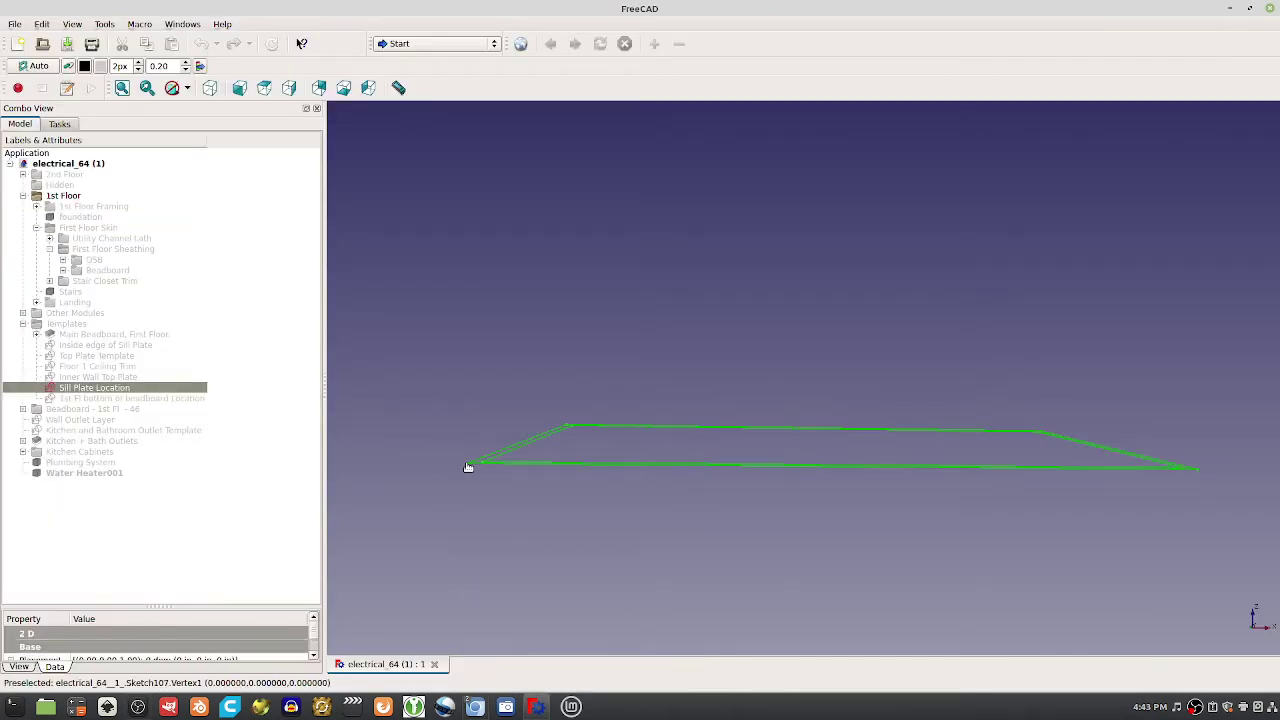
scroll(467, 464, up, 5)
scroll(665, 353, up, 4)
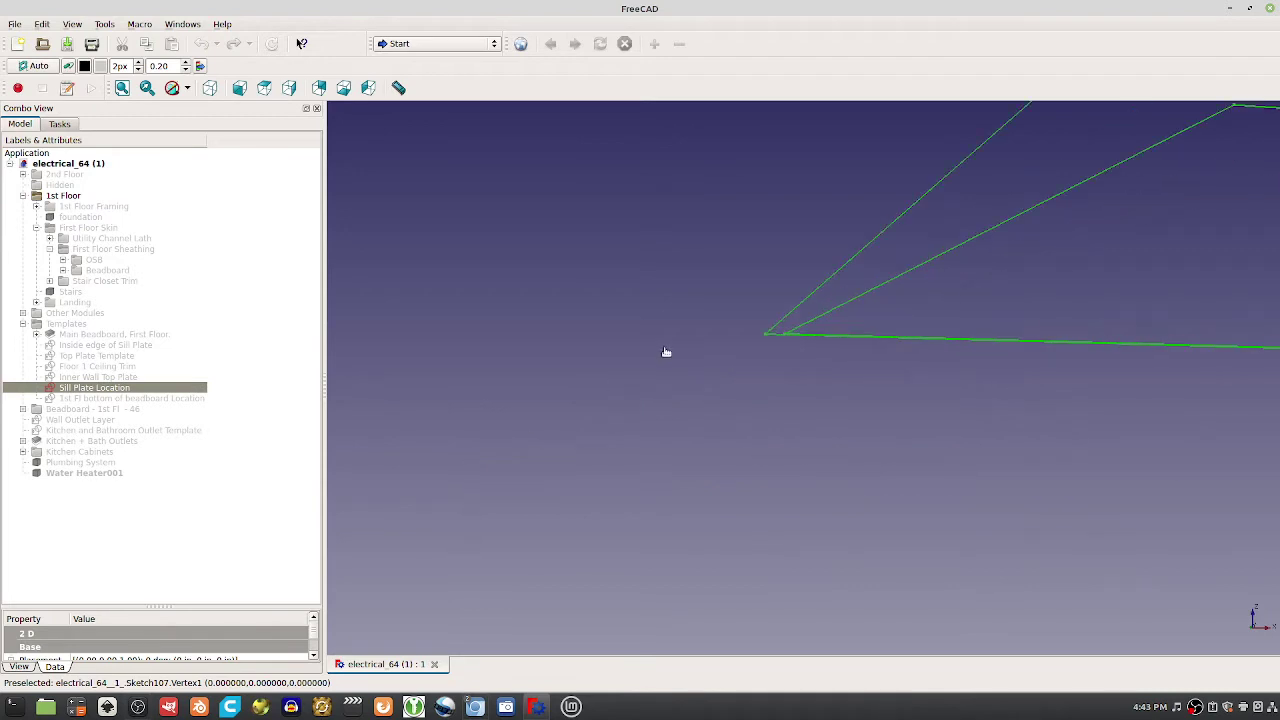
scroll(766, 337, up, 3)
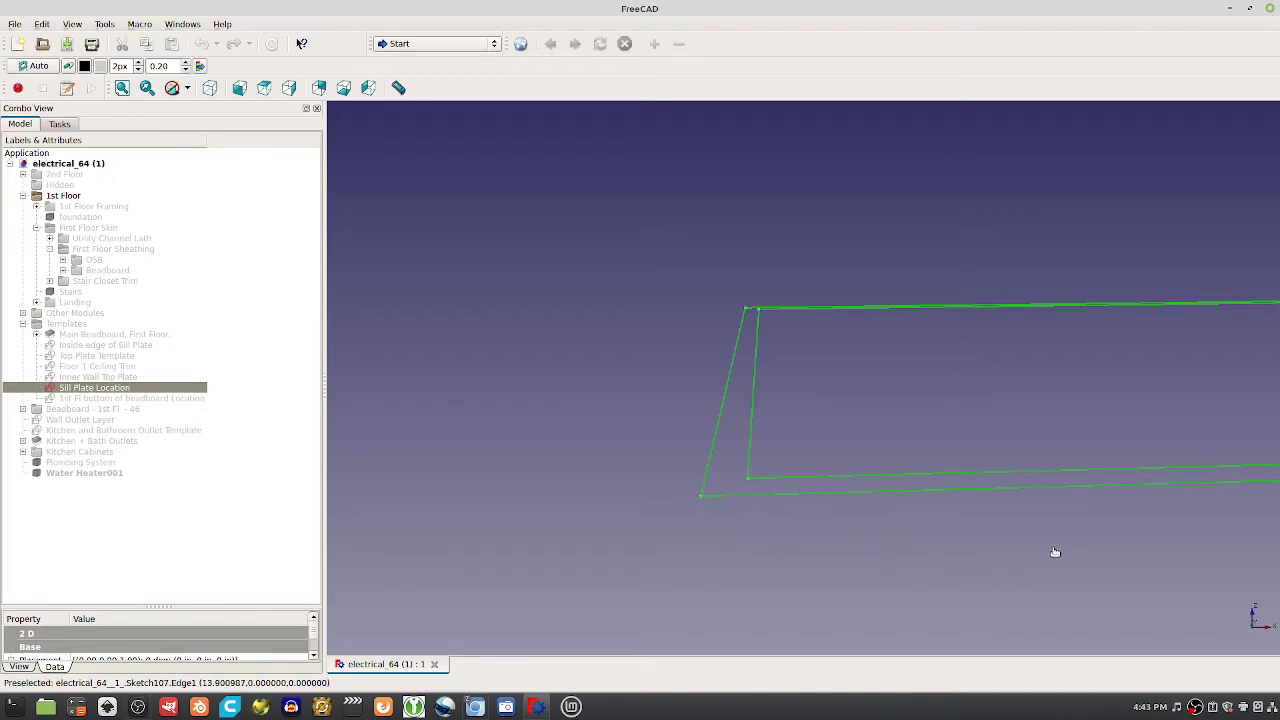
middle_drag(1055, 552, 971, 543)
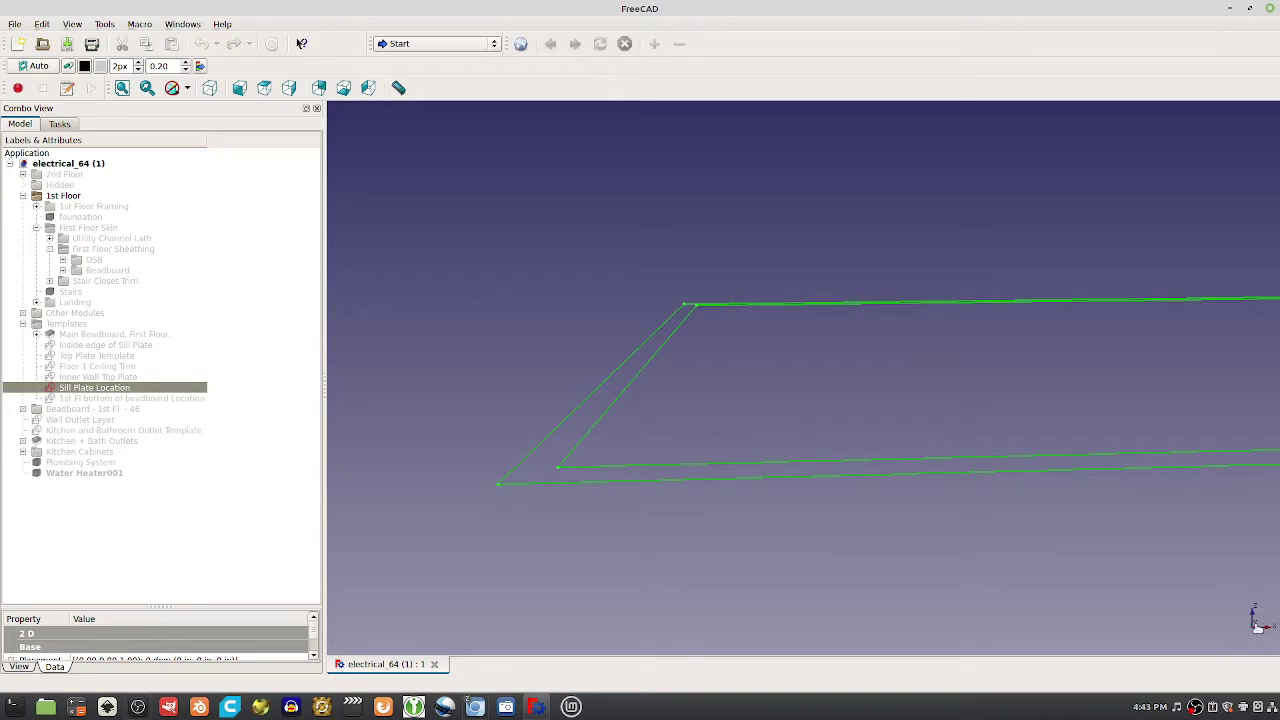
middle_drag(1258, 628, 1260, 614)
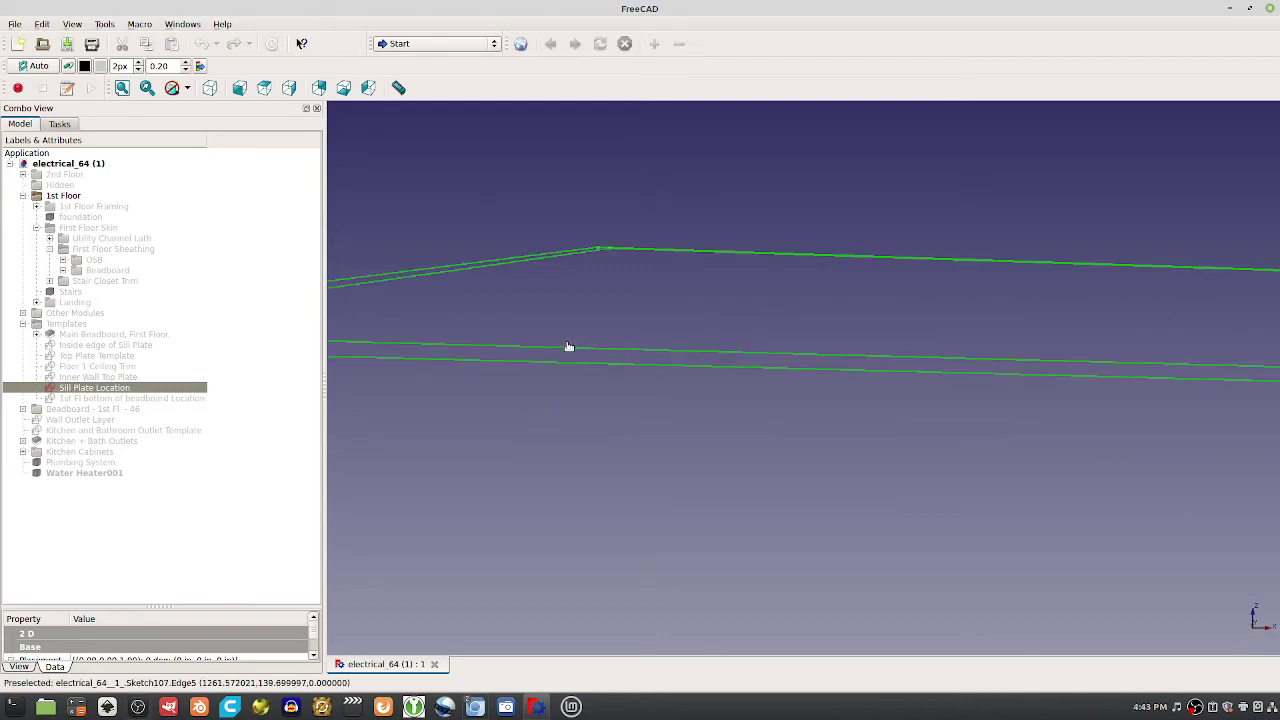
mouse_move(683, 417)
middle_down()
mouse_move(730, 455)
mouse_move(551, 431)
mouse_move(674, 449)
middle_up()
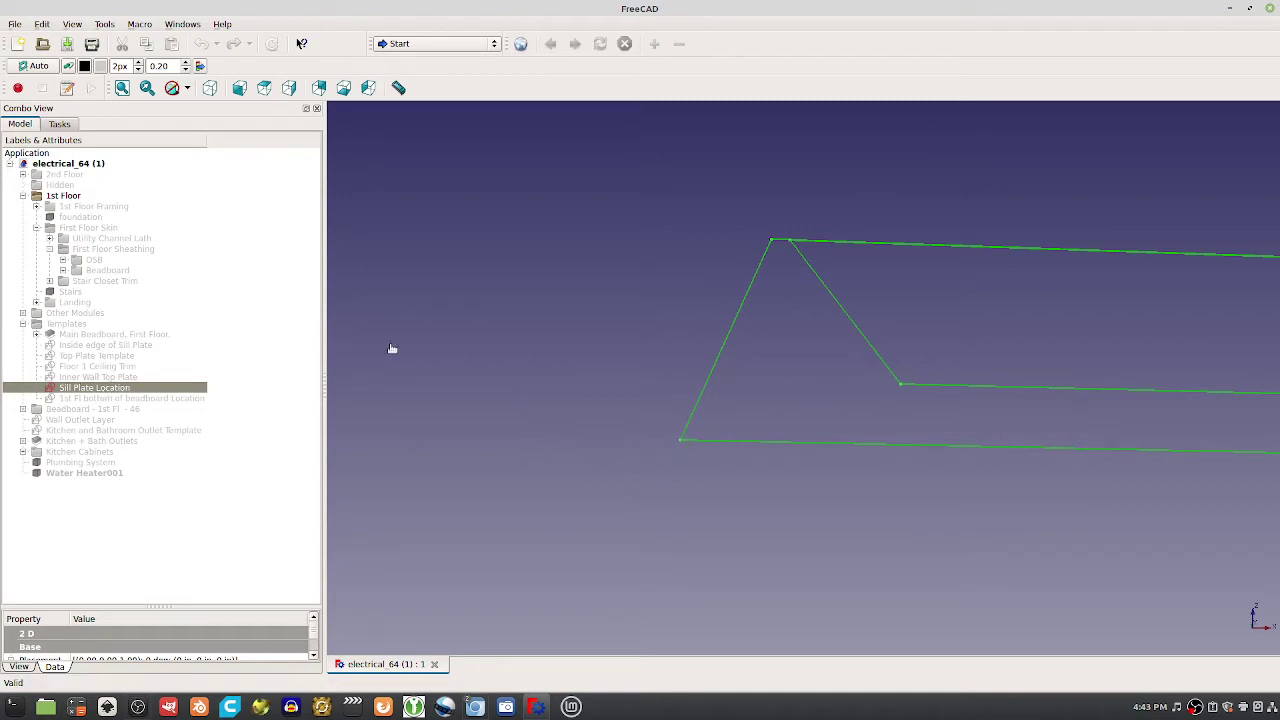
Open the "Sill Plate Location" sketch for editing and move the two 5.5 in dimension labels at the origin corner clear of the outline
double_click(88, 388)
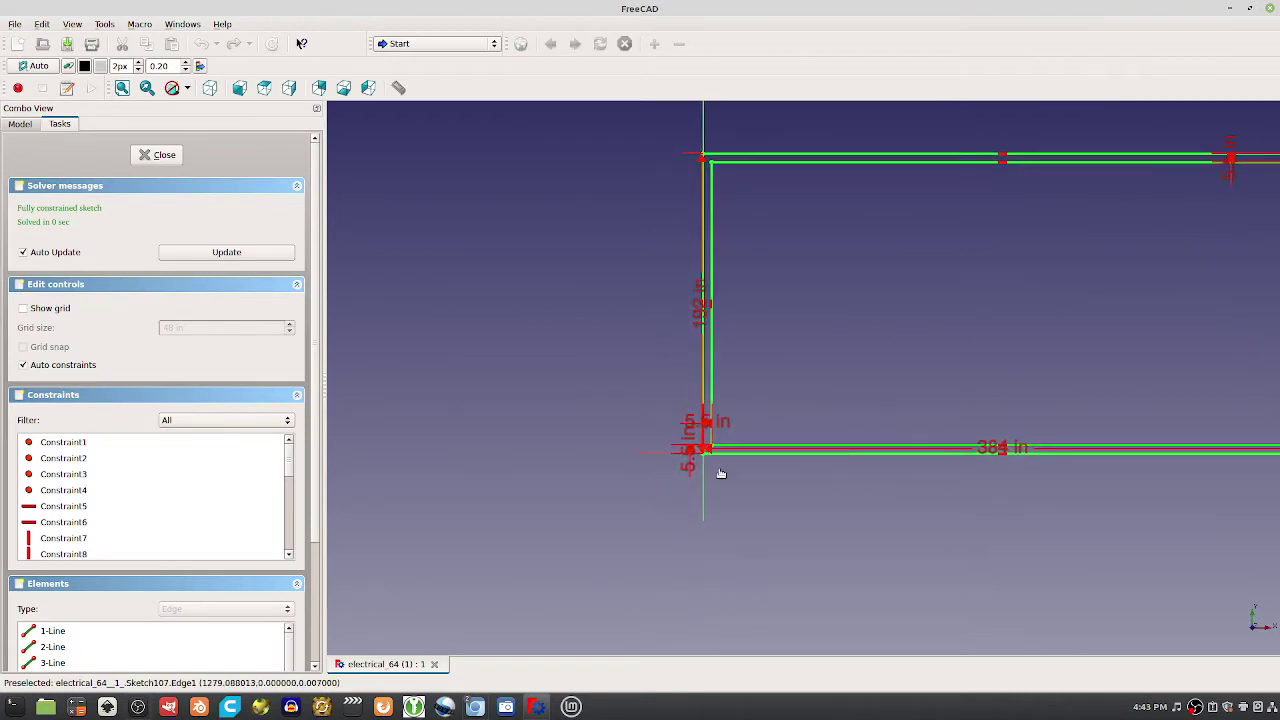
scroll(700, 440, up, 5)
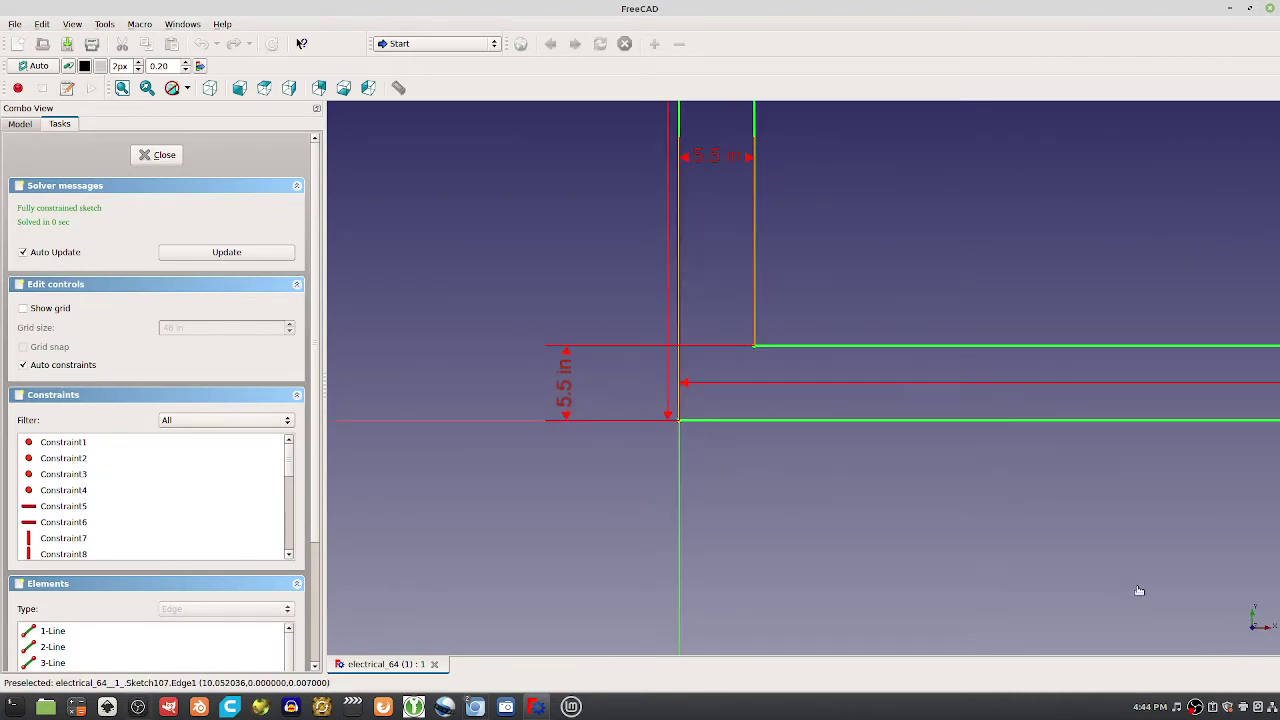
middle_drag(1139, 591, 1049, 586)
scroll(611, 405, down, 3)
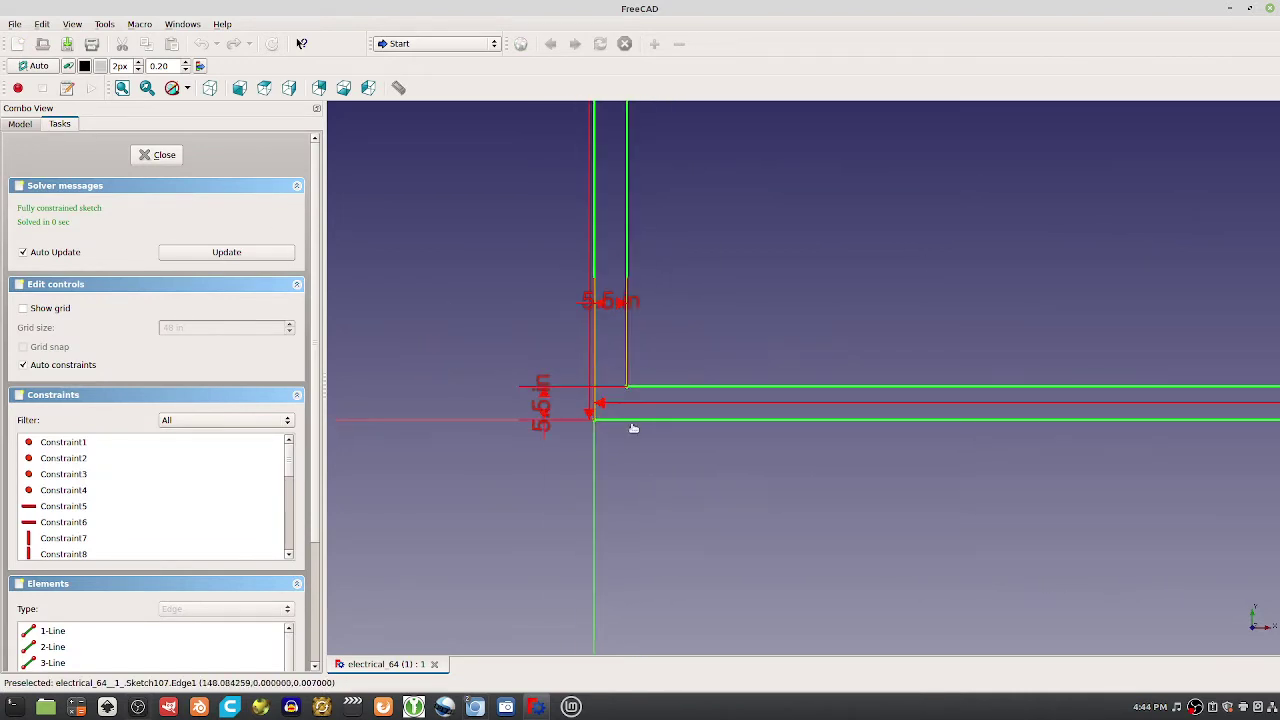
drag(540, 406, 507, 532)
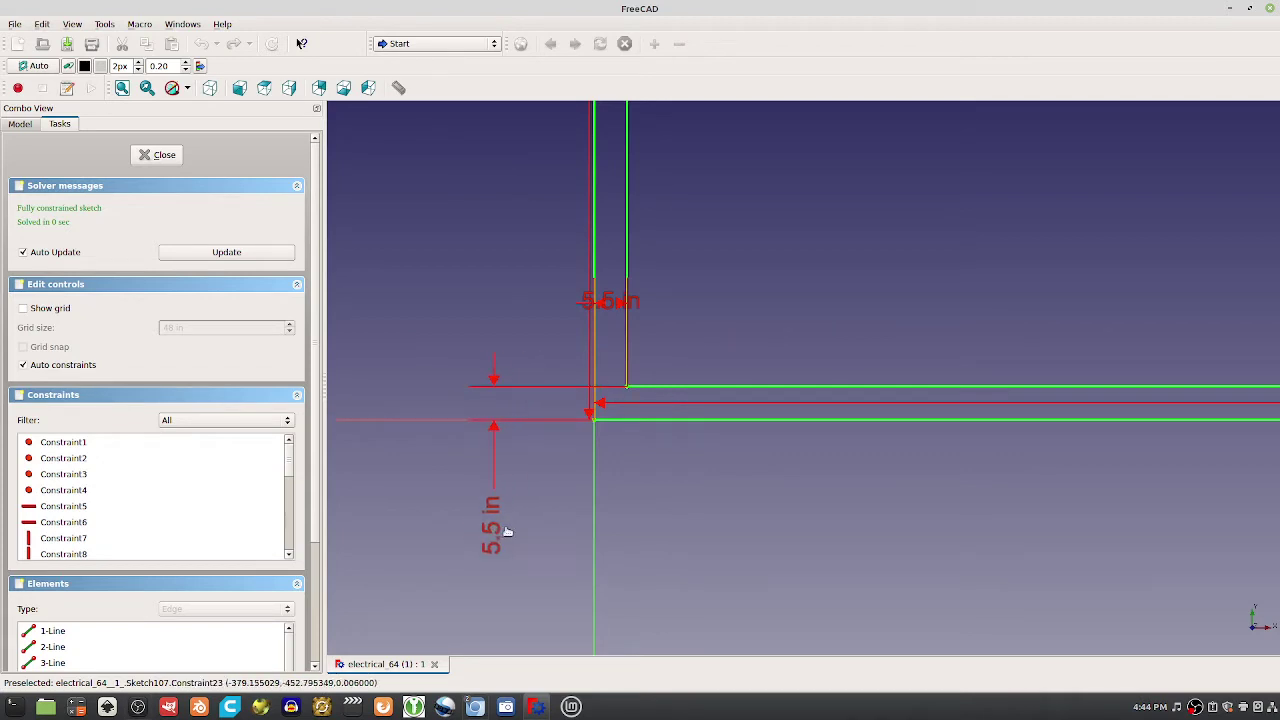
drag(613, 298, 475, 256)
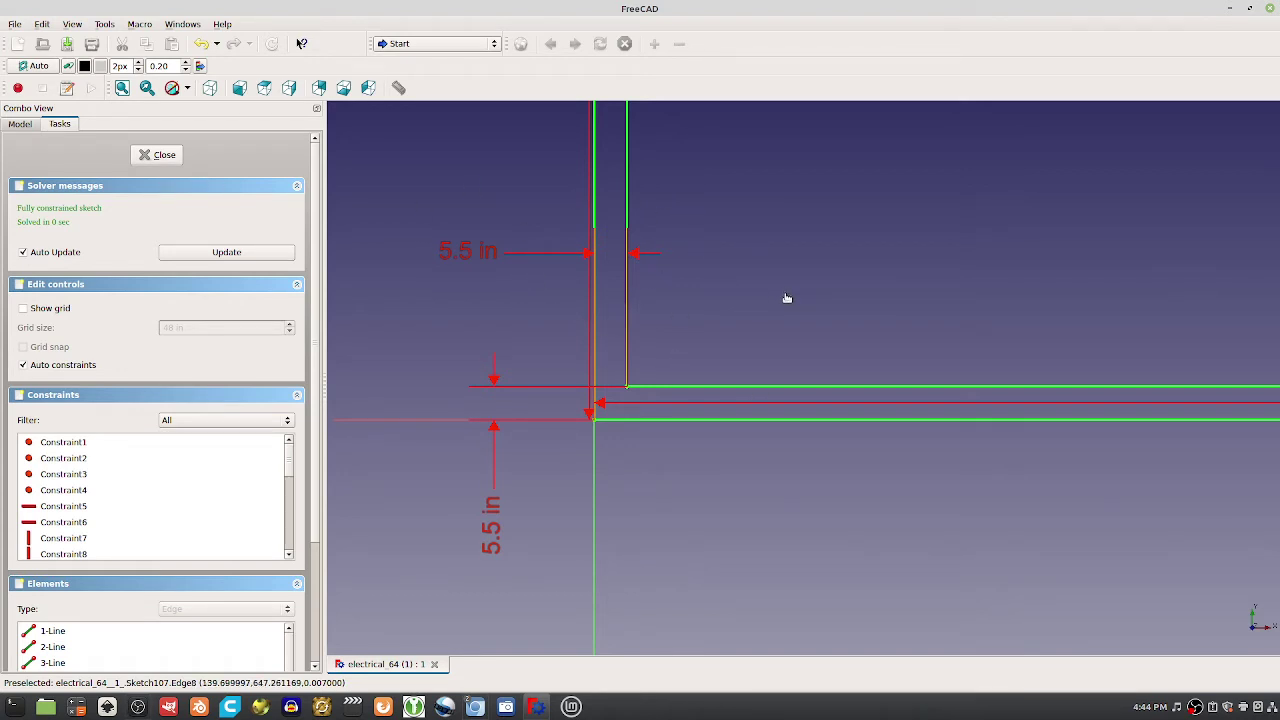
Examine the outline's corner at the sketch origin and its overall dimensions, and close the sketch
scroll(686, 365, down, 3)
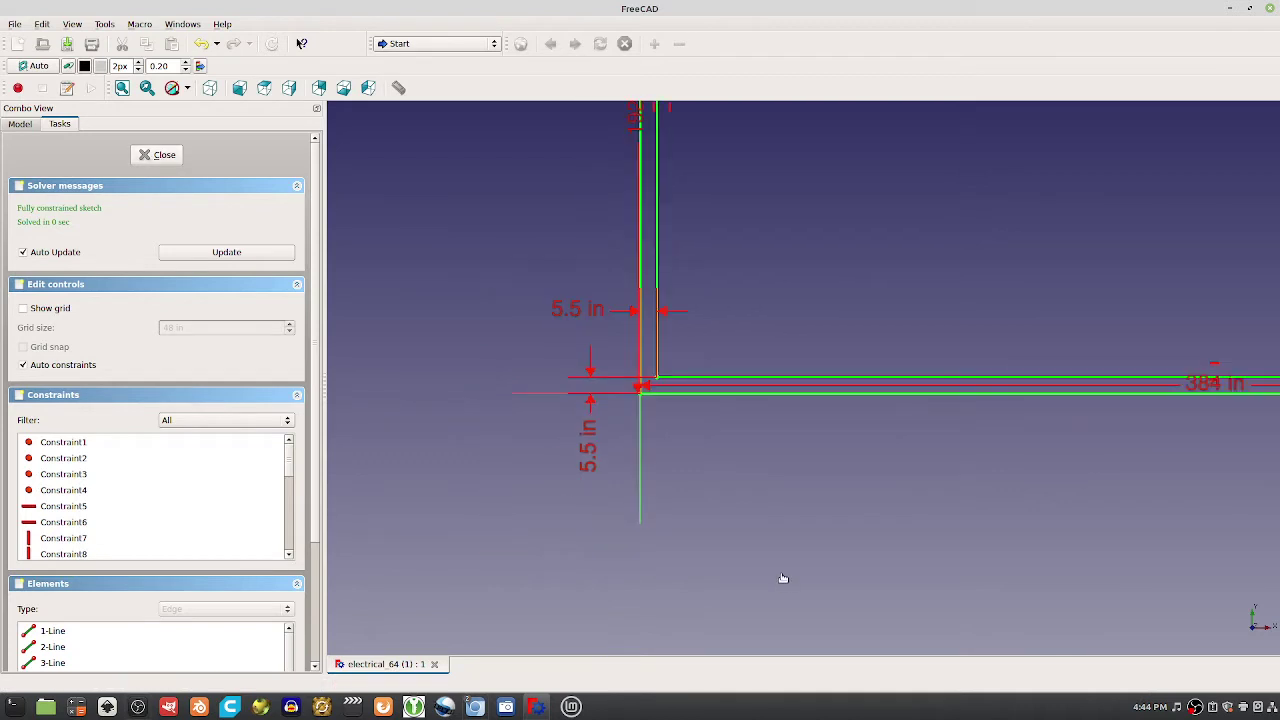
scroll(650, 400, up, 6)
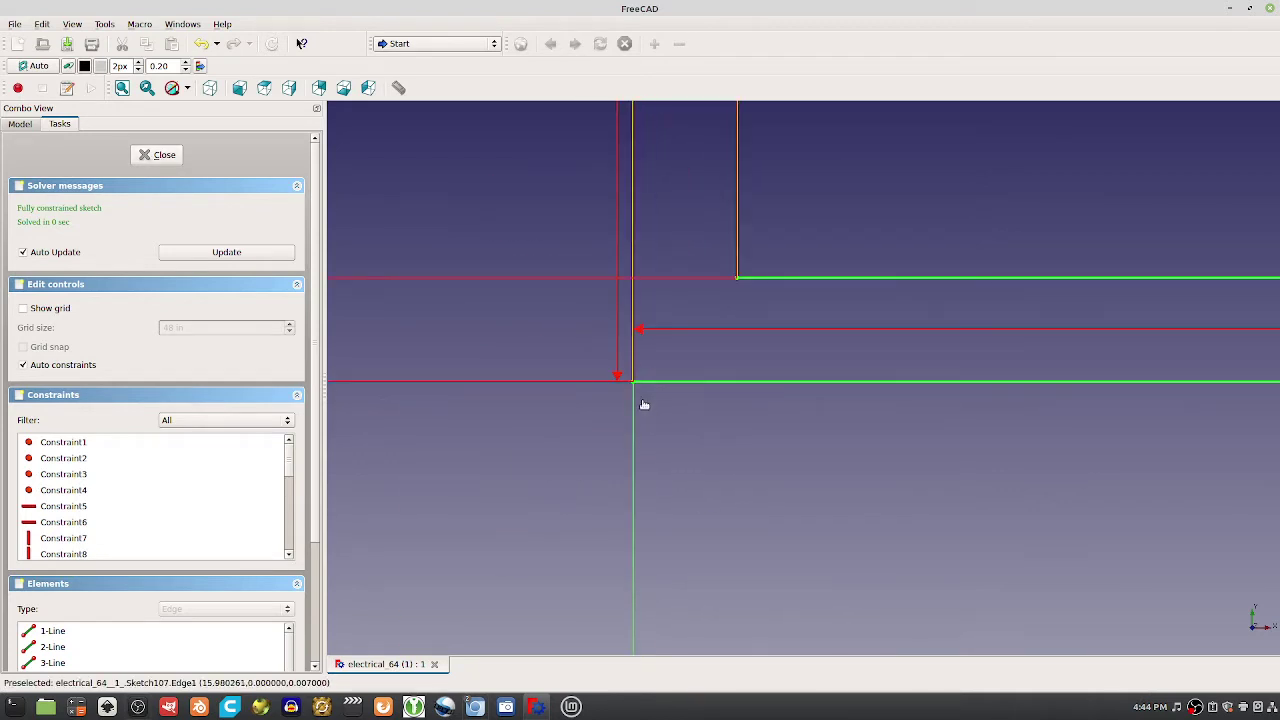
scroll(860, 403, up, 3)
scroll(856, 410, down, 5)
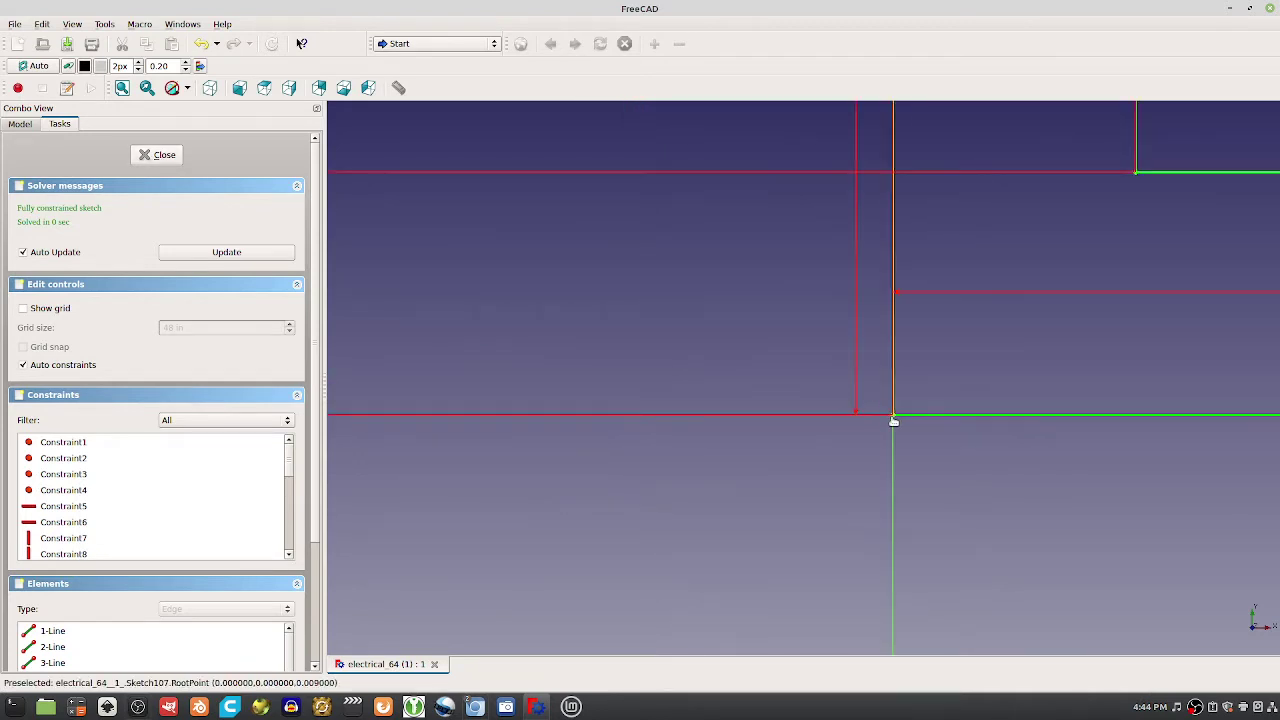
scroll(894, 420, down, 8)
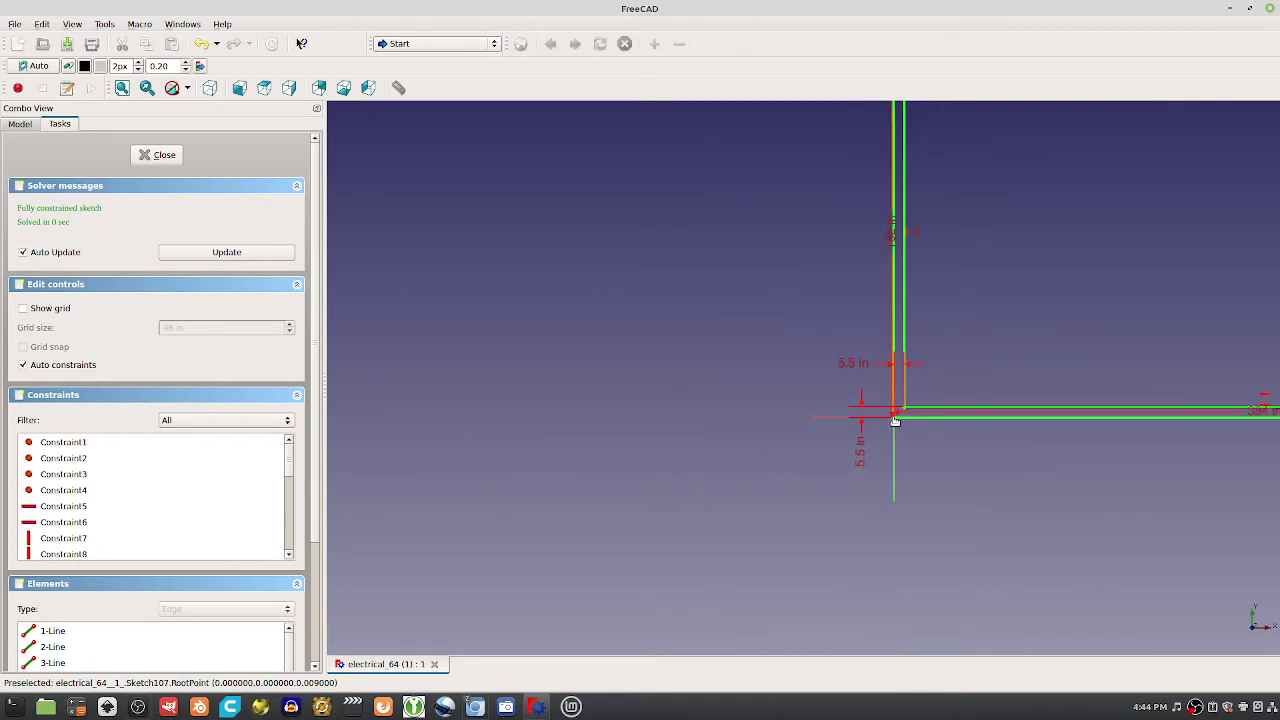
scroll(945, 372, up, 2)
middle_drag(974, 417, 757, 414)
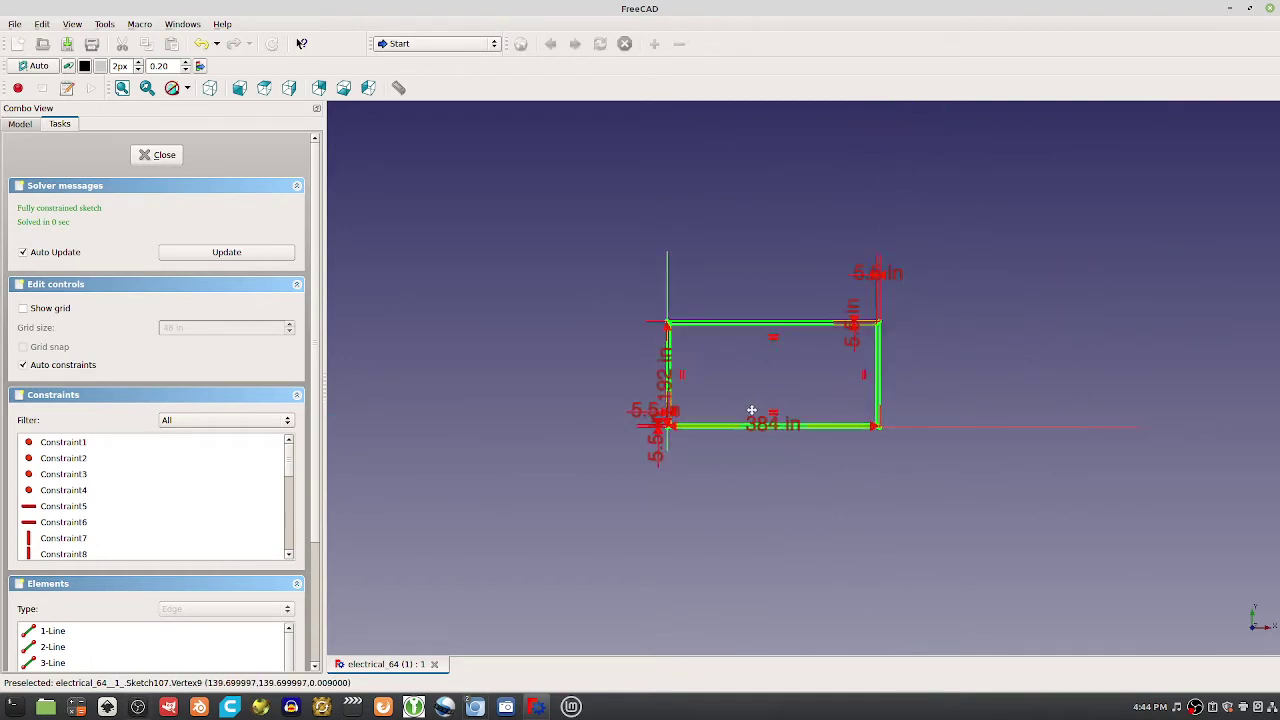
scroll(704, 374, up, 2)
scroll(704, 374, up, 1)
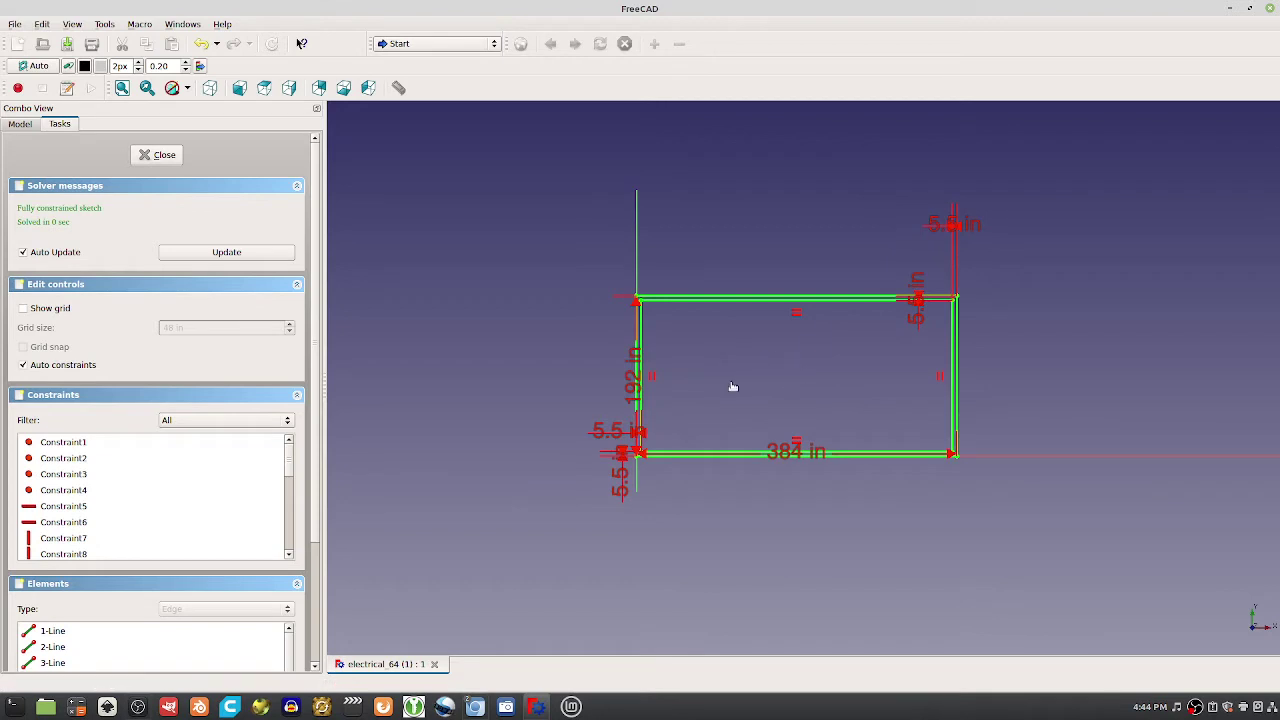
scroll(643, 468, up, 1)
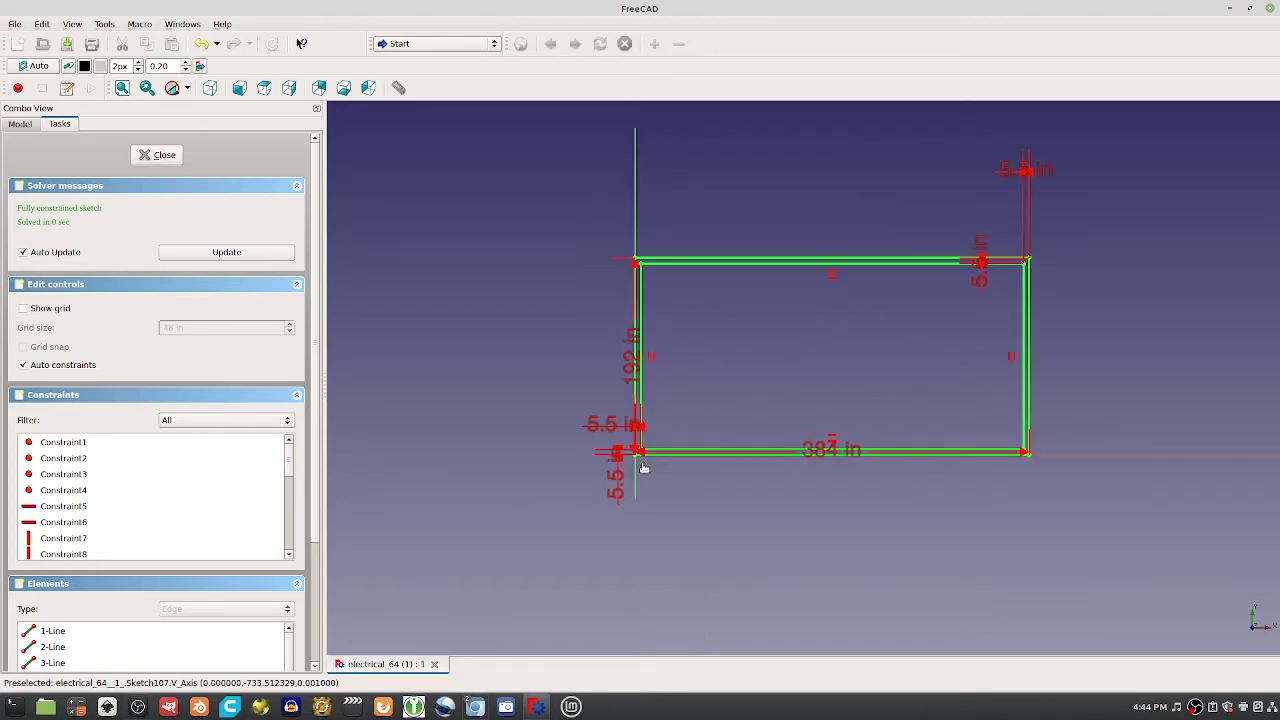
click(160, 155)
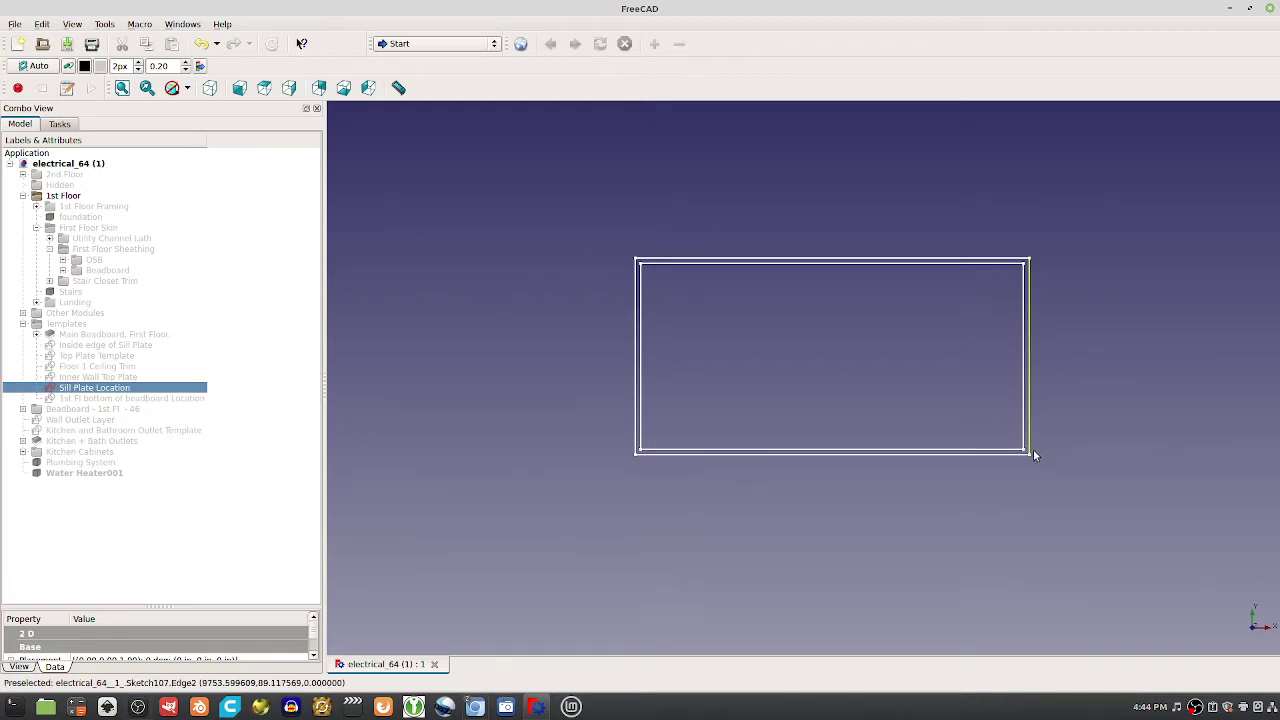
Switch to the Part Design workbench and view the sill plate outline in perspective with nothing selected
mouse_move(1013, 564)
middle_down()
mouse_move(989, 534)
mouse_move(1108, 531)
mouse_move(1014, 537)
mouse_move(1012, 580)
mouse_move(777, 557)
mouse_move(883, 446)
middle_up()
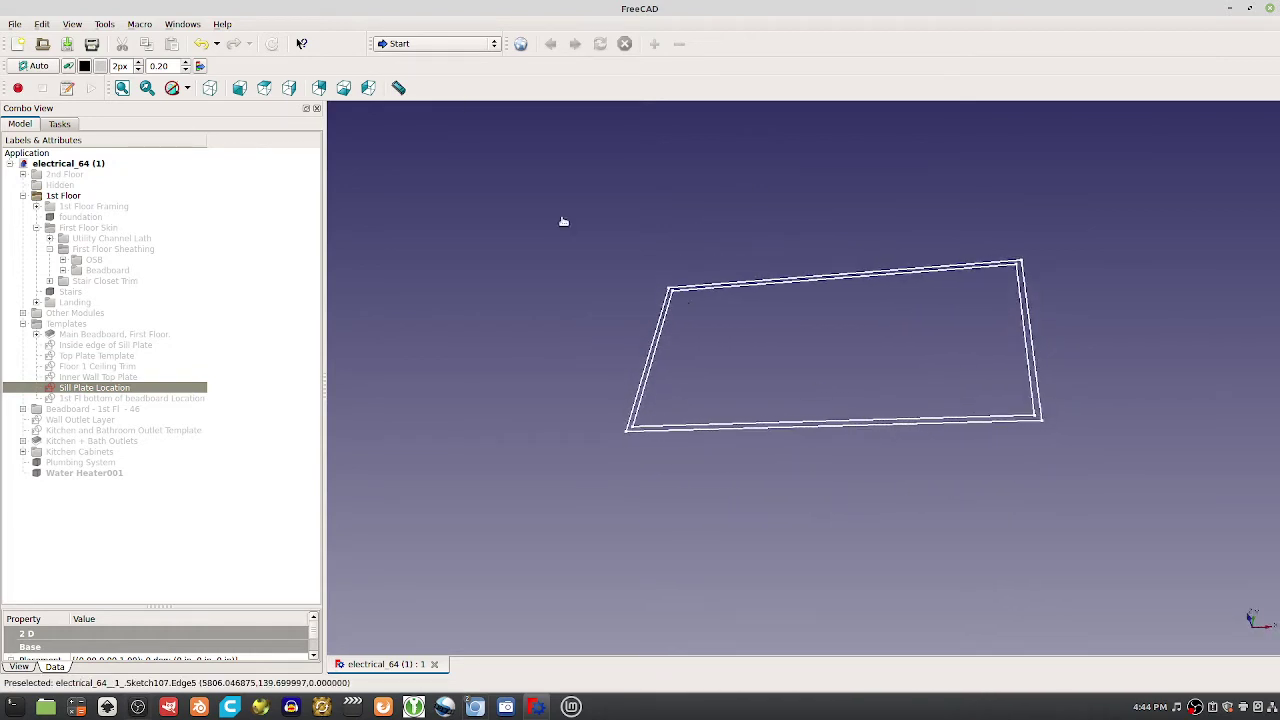
click(437, 43)
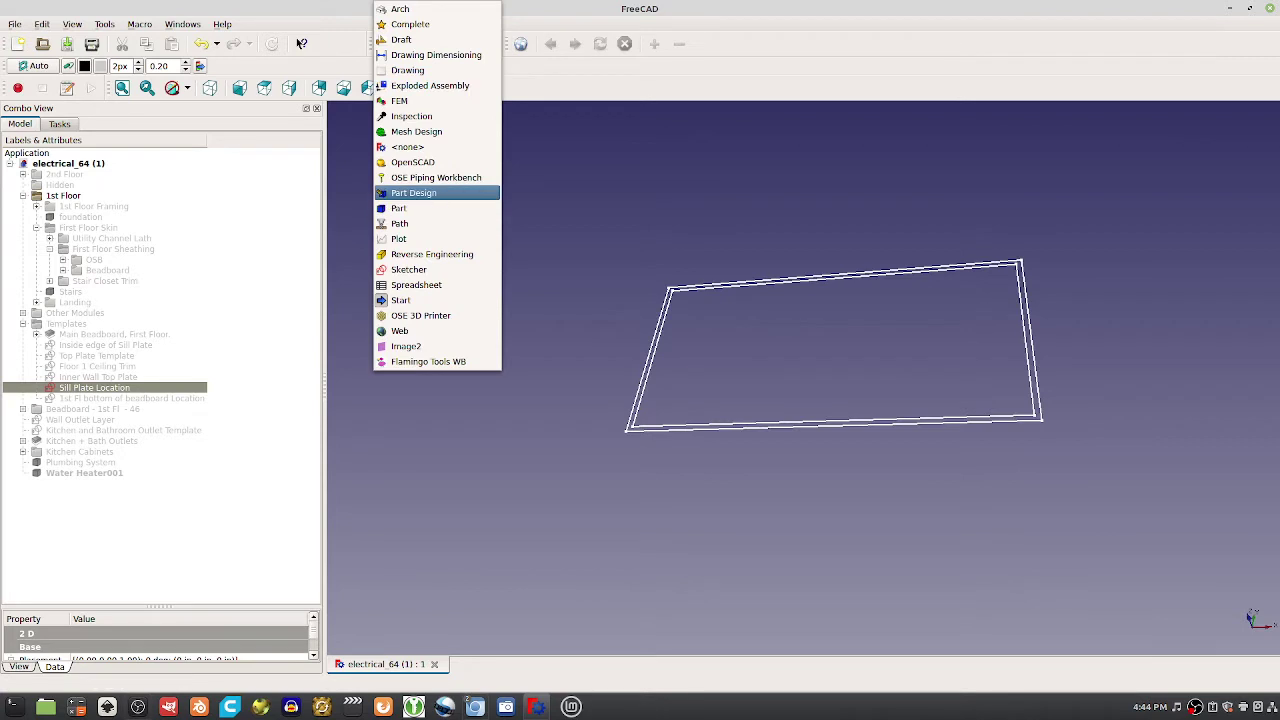
click(425, 193)
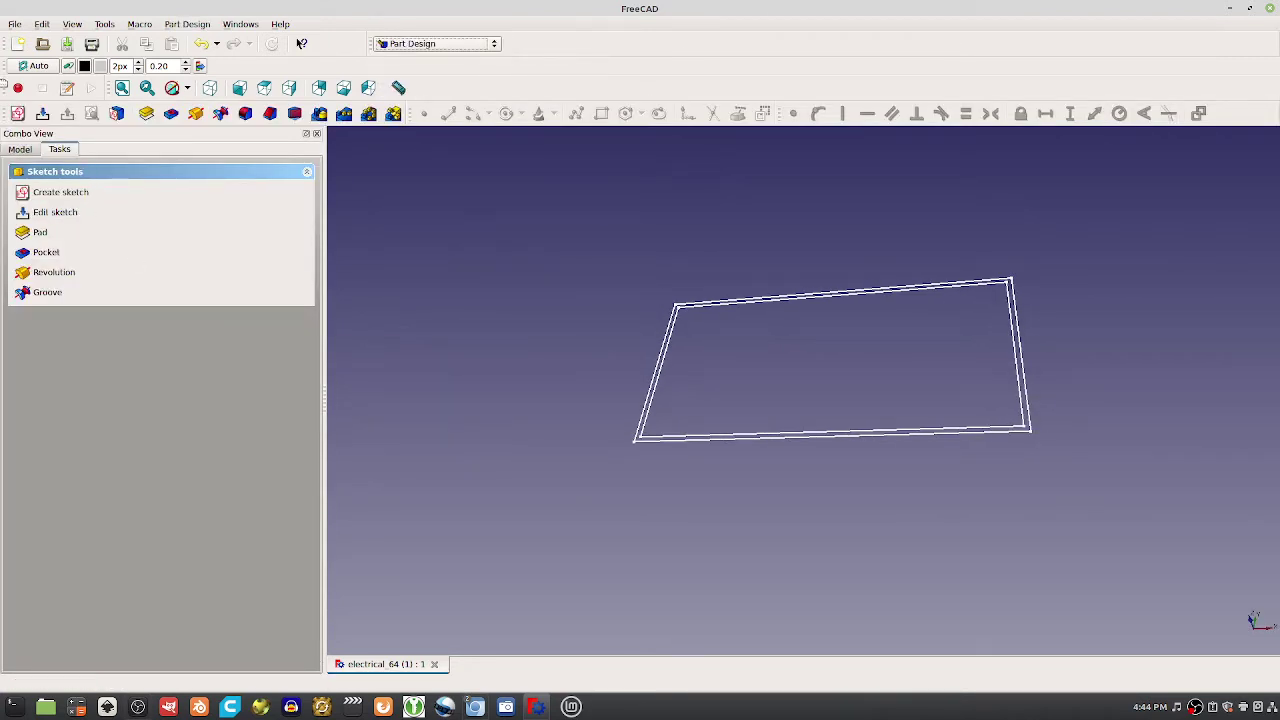
middle_drag(749, 514, 760, 465)
mouse_move(1033, 423)
middle_down()
mouse_move(1030, 490)
mouse_move(1088, 512)
middle_up()
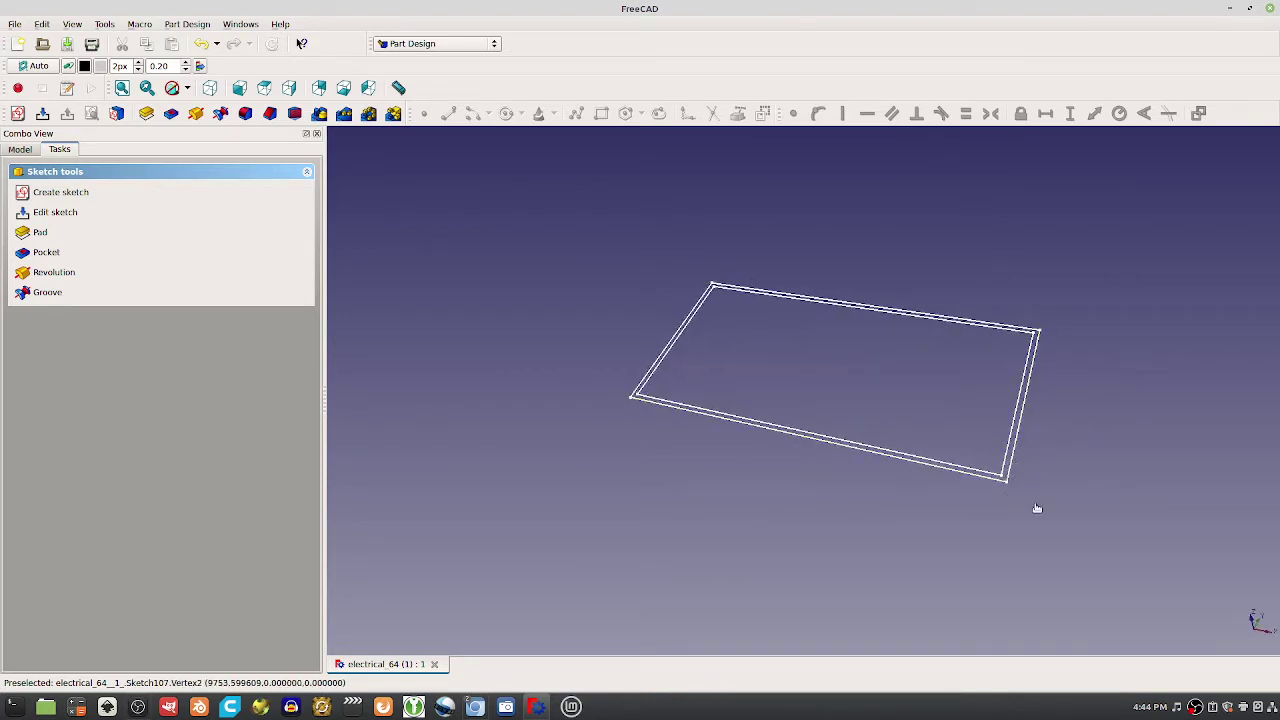
click(1098, 526)
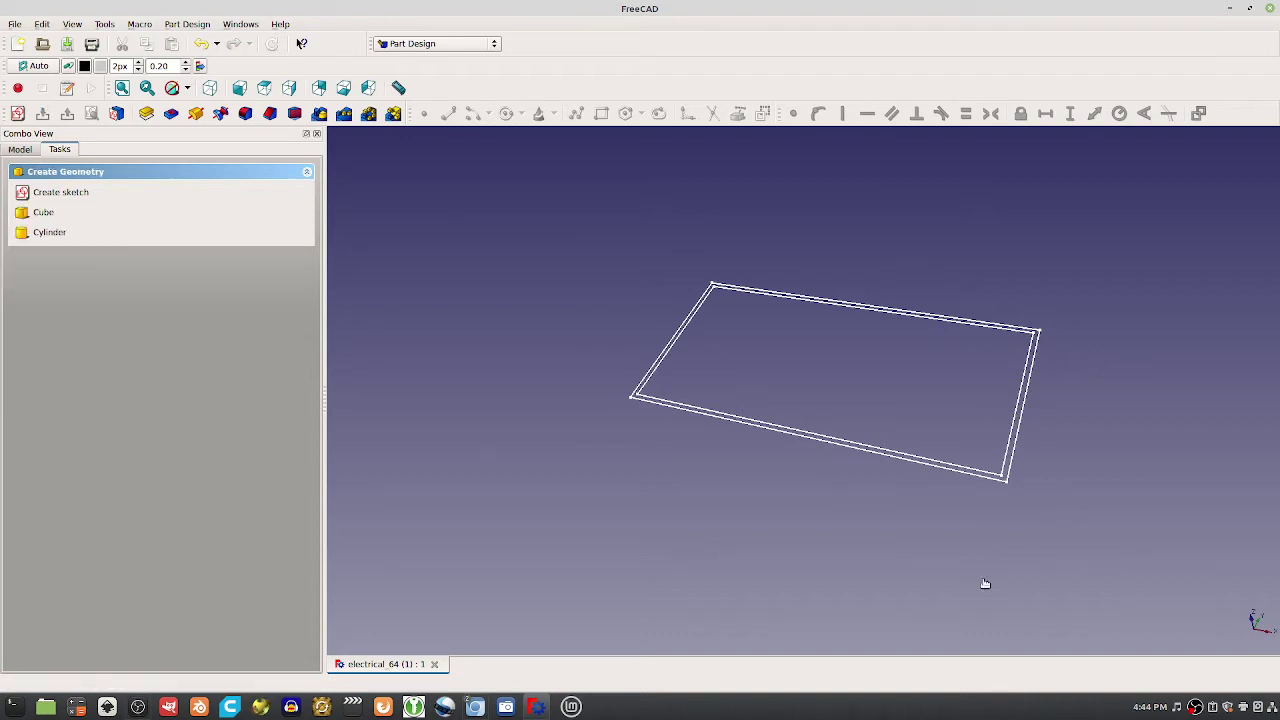
mouse_move(983, 583)
middle_down()
mouse_move(869, 606)
mouse_move(774, 563)
mouse_move(786, 534)
mouse_move(1087, 512)
mouse_move(1080, 477)
middle_up()
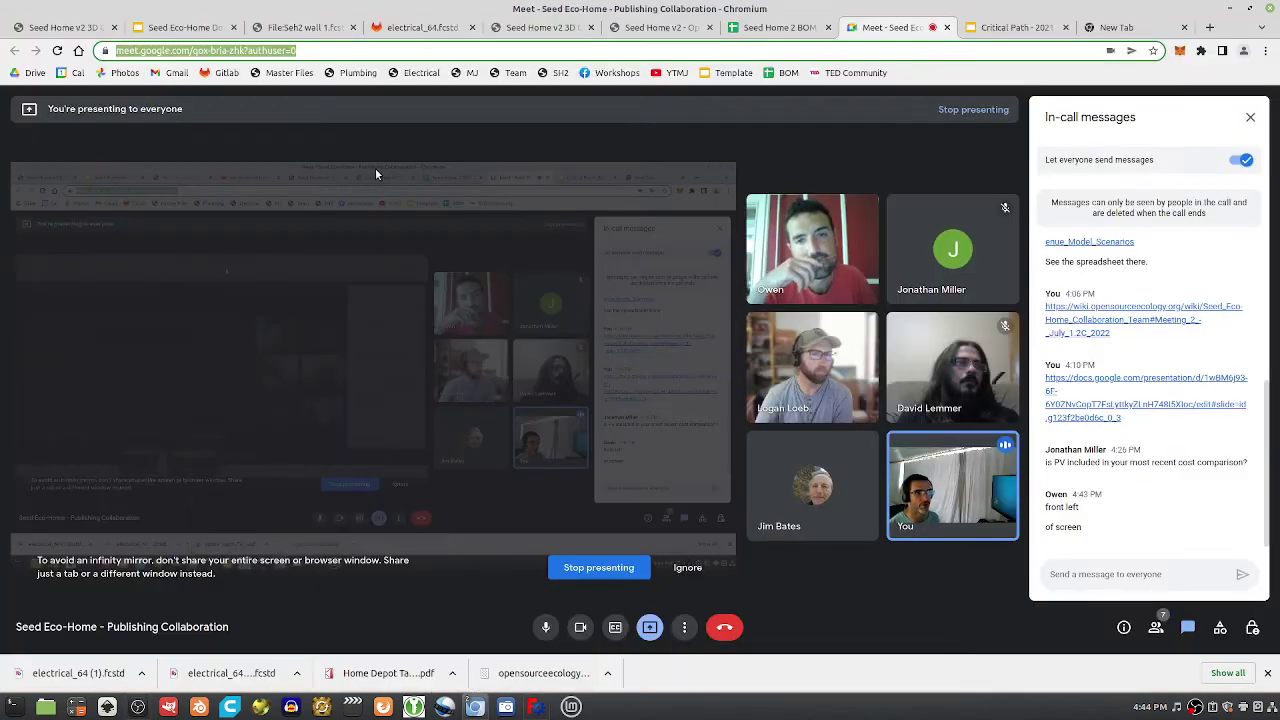
Switch to Chromium and show the "1st Floor 9' Wall Modules with Lighting Switches" slide of the documentation presentation
click(395, 655)
click(150, 27)
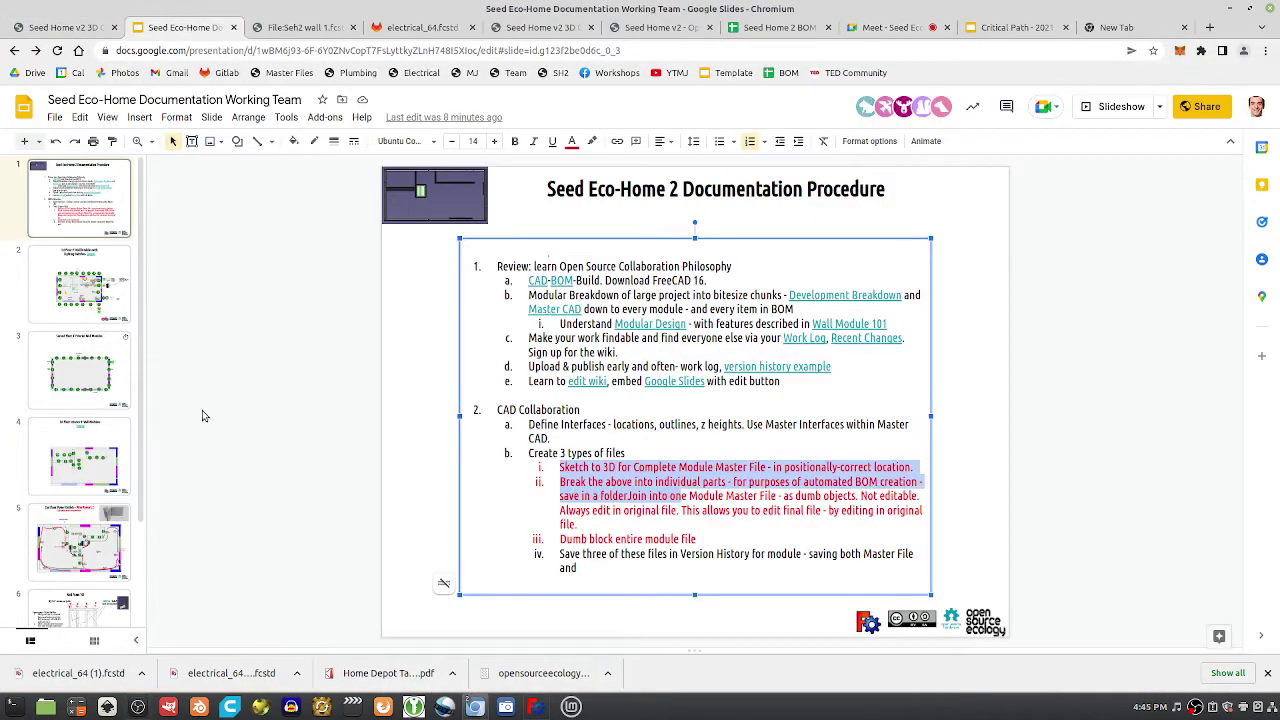
click(113, 368)
key(Up)
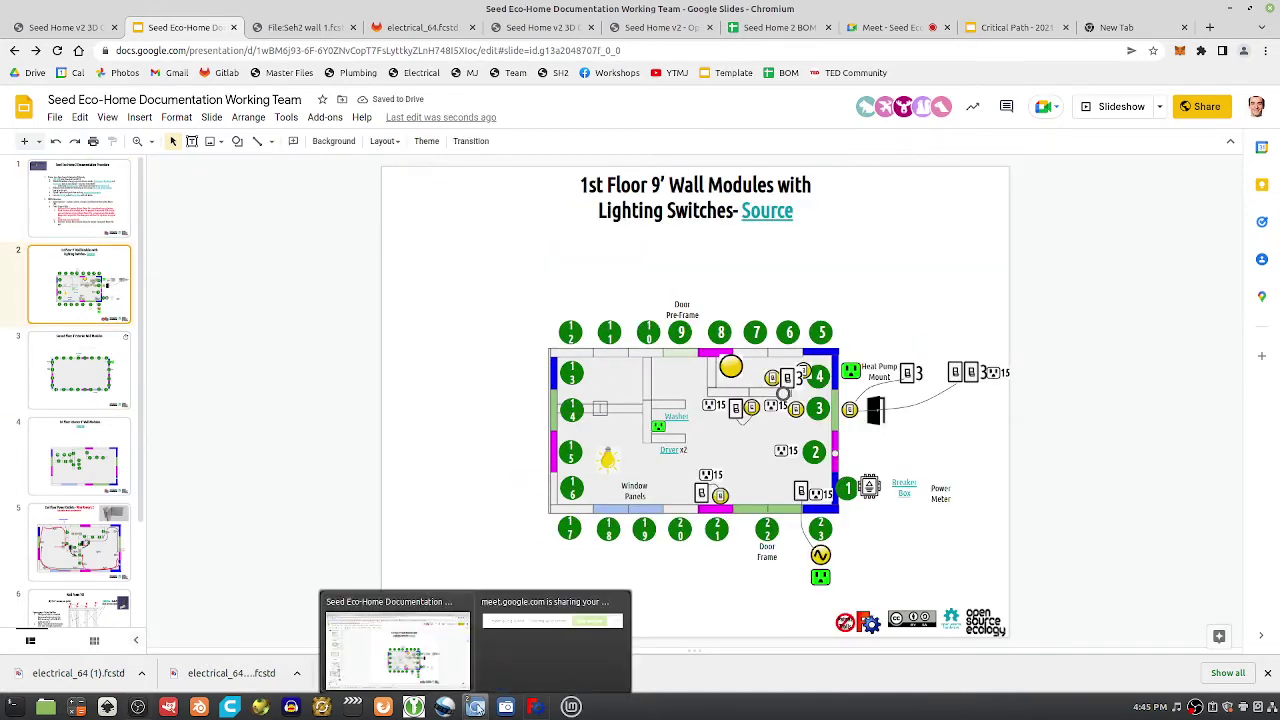
Compare the sill plate outline, seen from above in FreeCAD, with the floor plan on the wall modules slide in Chromium
click(536, 707)
key(2)
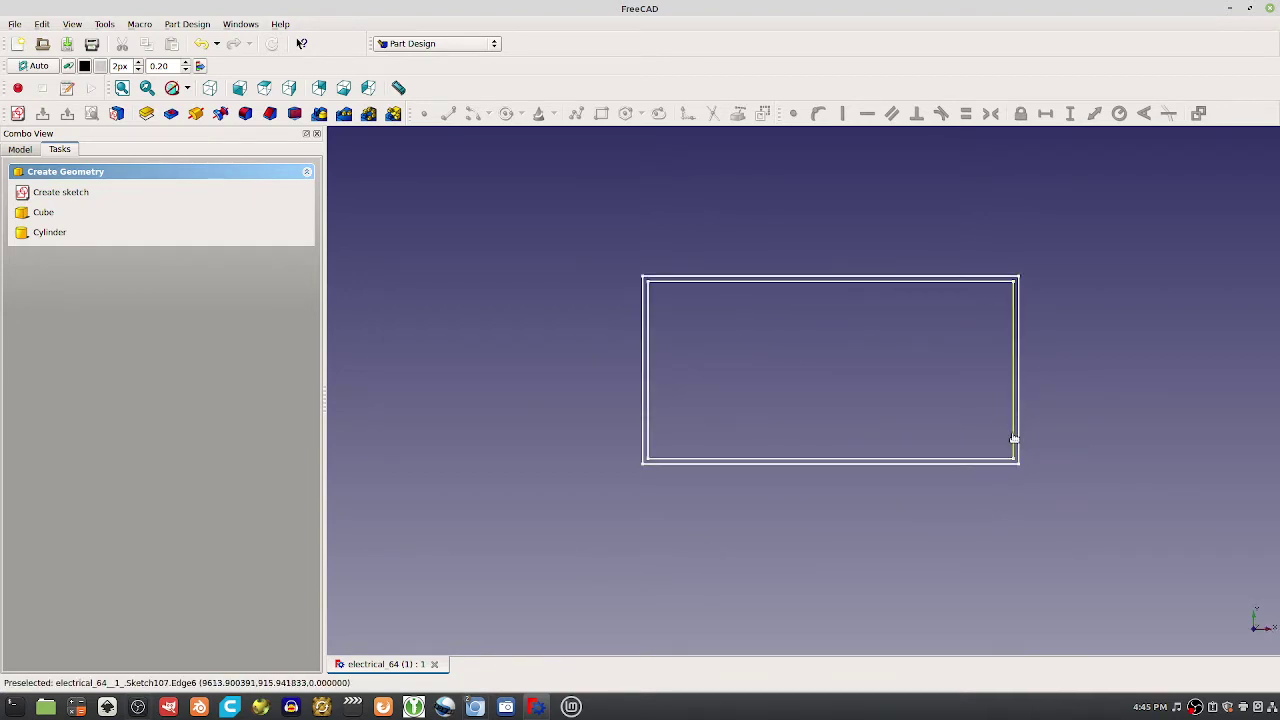
mouse_move(475, 707)
click(395, 650)
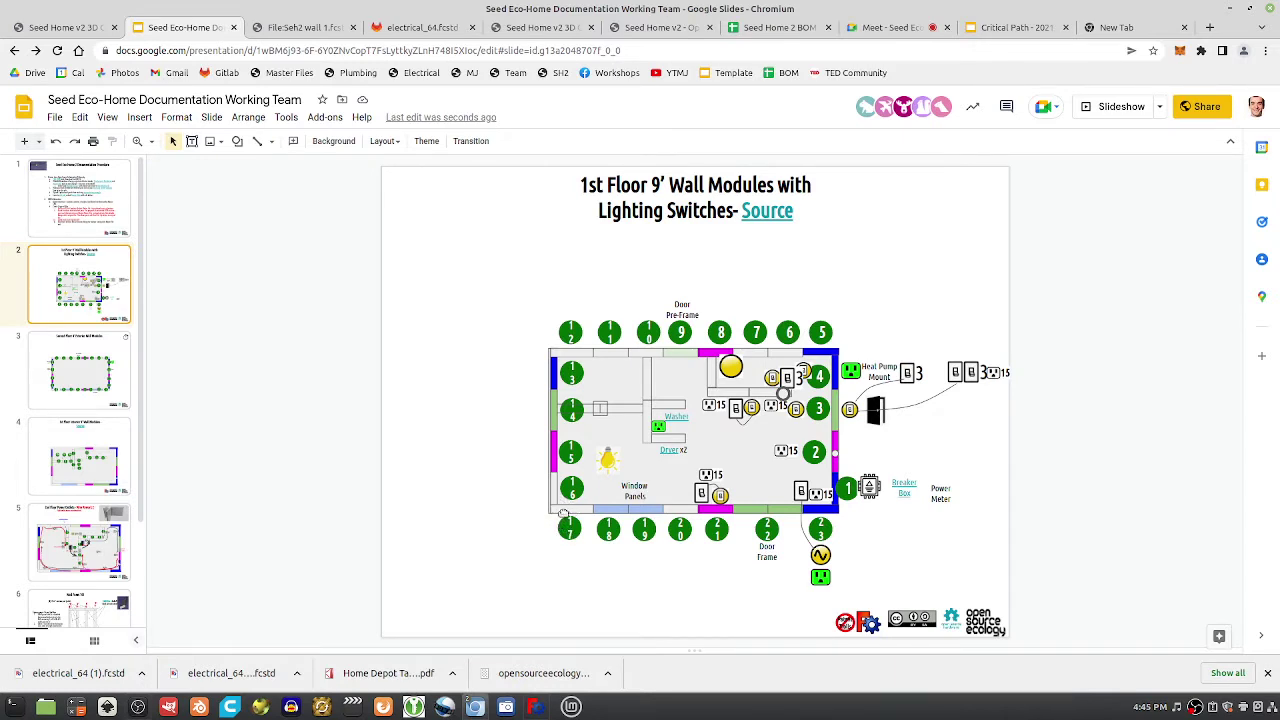
click(533, 707)
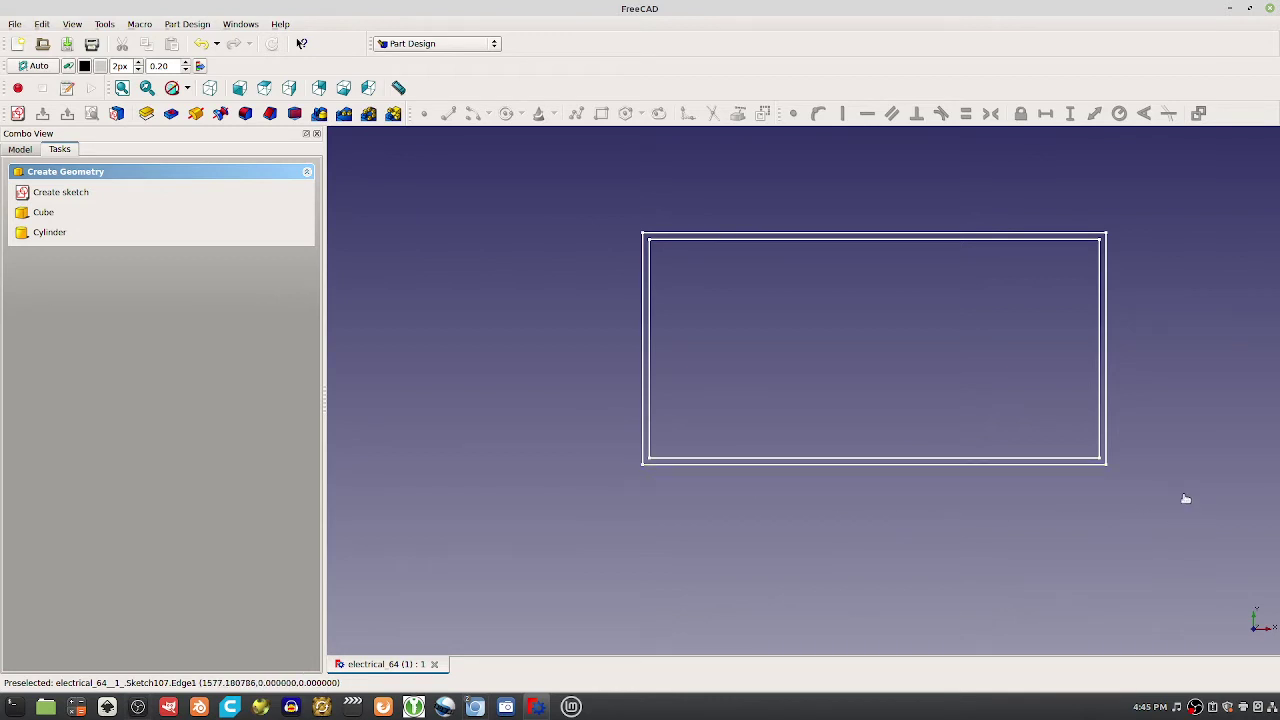
mouse_move(1160, 580)
middle_down()
mouse_move(1162, 556)
mouse_move(1080, 562)
mouse_move(1122, 590)
mouse_move(849, 523)
mouse_move(626, 334)
mouse_move(620, 309)
mouse_move(1057, 286)
mouse_move(1045, 316)
mouse_move(609, 357)
mouse_move(771, 431)
mouse_move(851, 420)
mouse_move(966, 600)
mouse_move(811, 555)
mouse_move(903, 466)
mouse_move(823, 380)
mouse_move(800, 394)
middle_up()
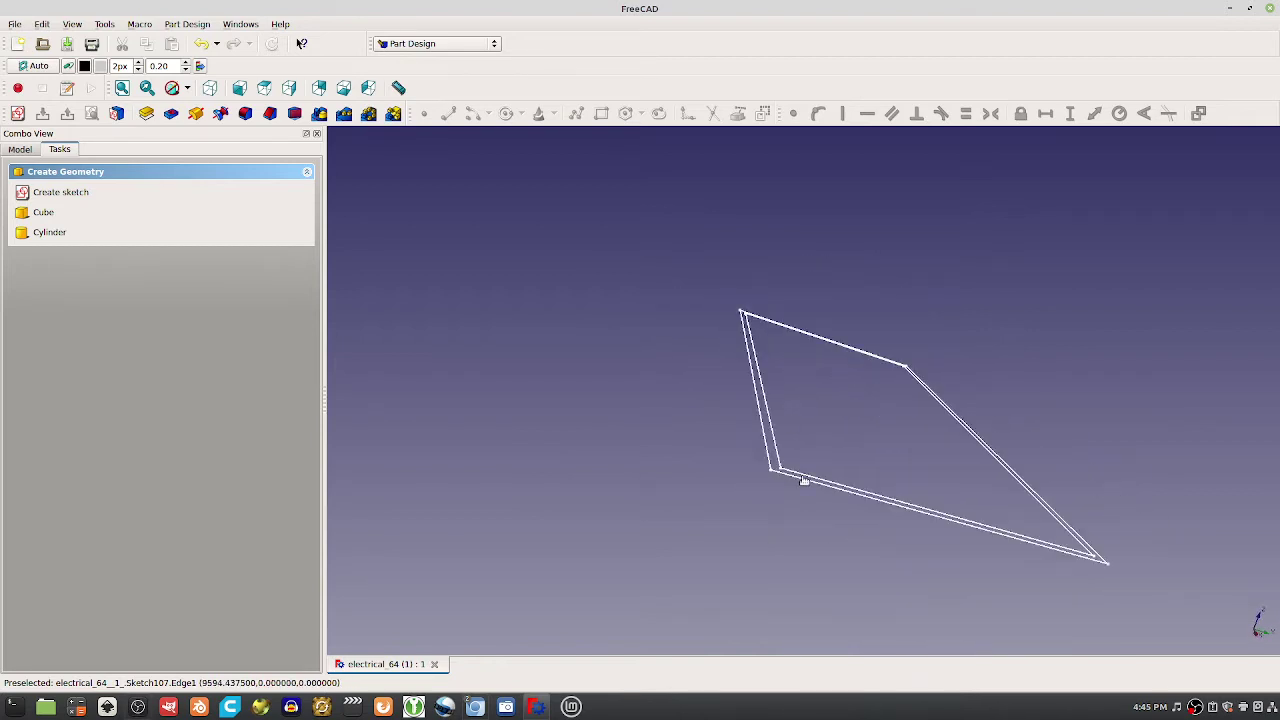
mouse_move(1270, 620)
middle_down()
mouse_move(1262, 578)
mouse_move(1232, 545)
mouse_move(1265, 620)
middle_up()
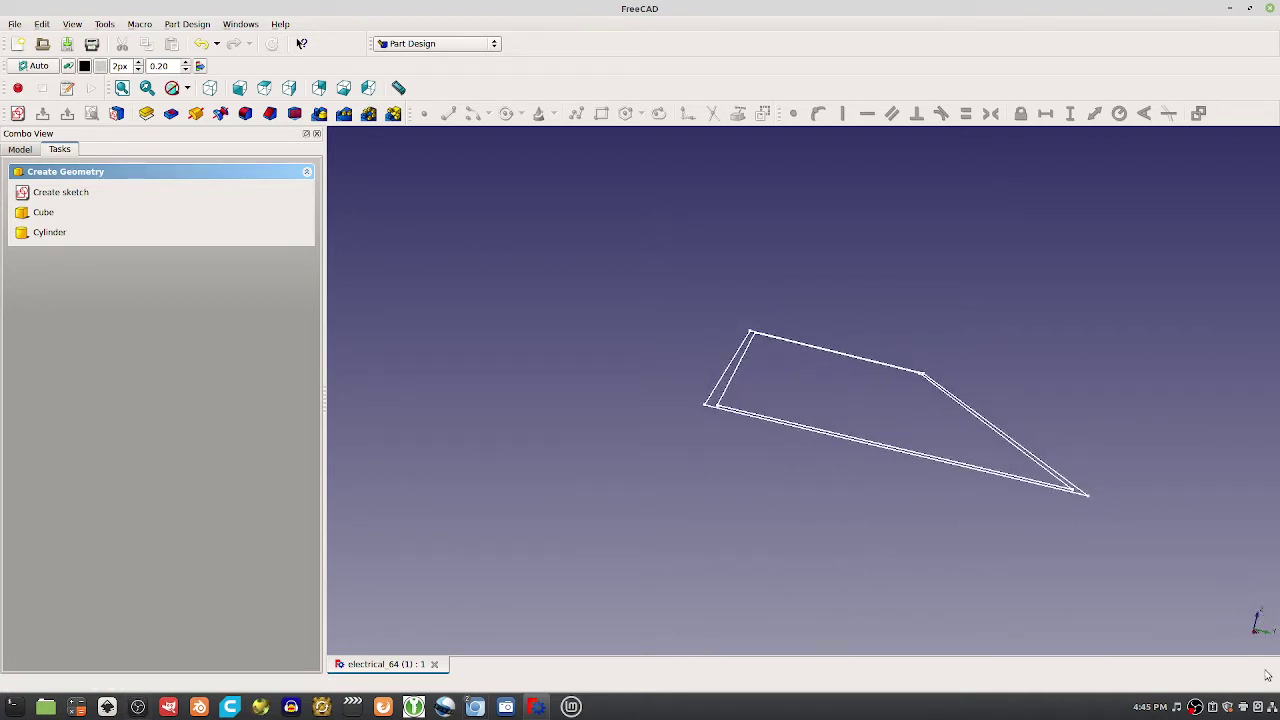
middle_drag(758, 525, 900, 558)
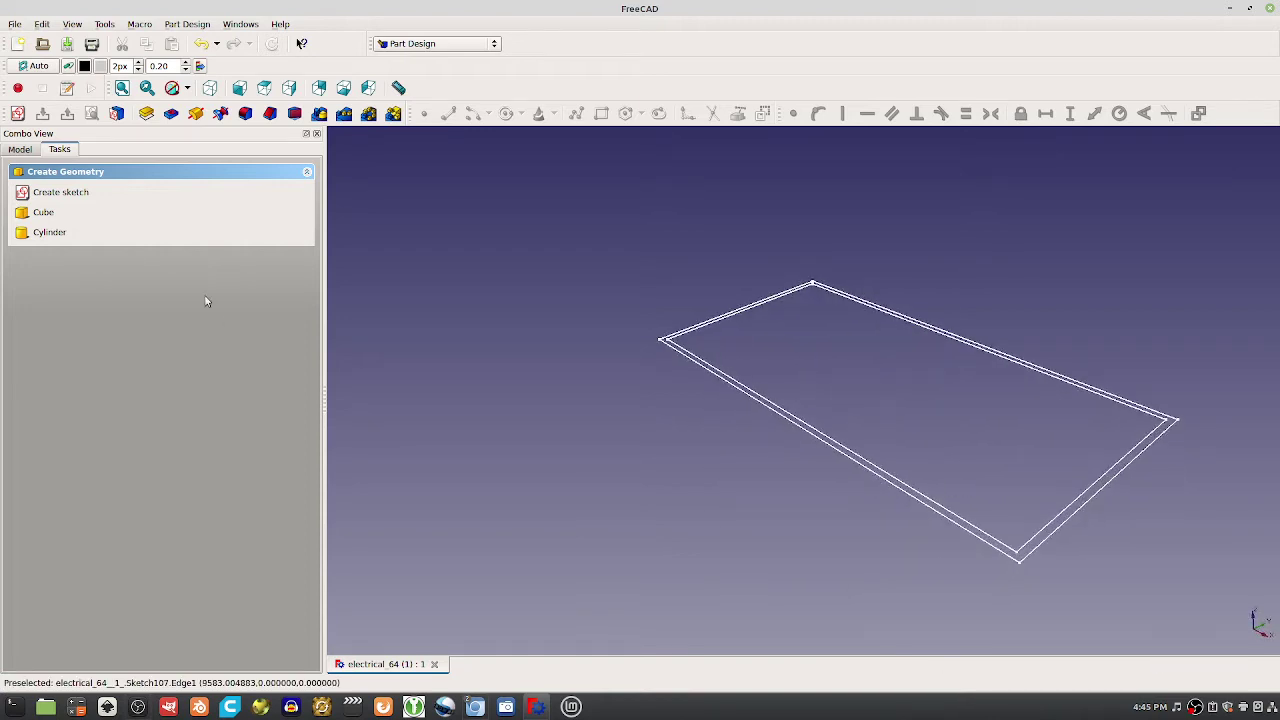
click(17, 114)
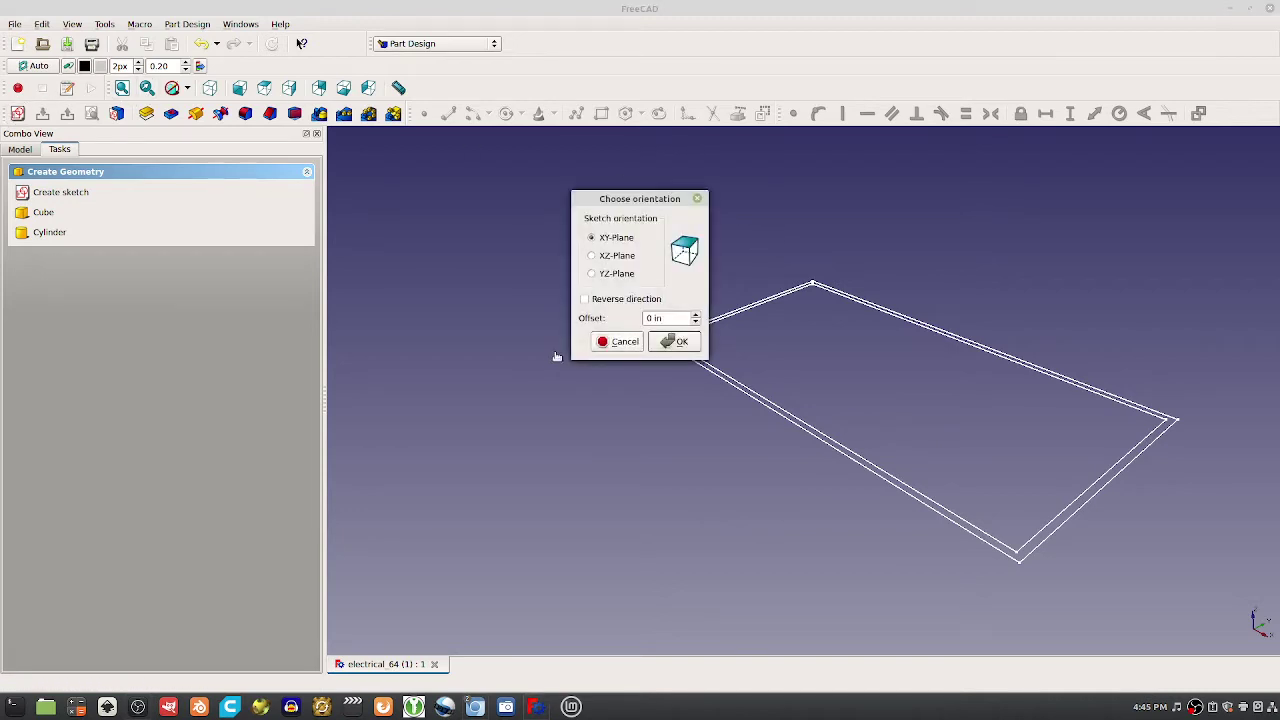
click(592, 274)
click(628, 344)
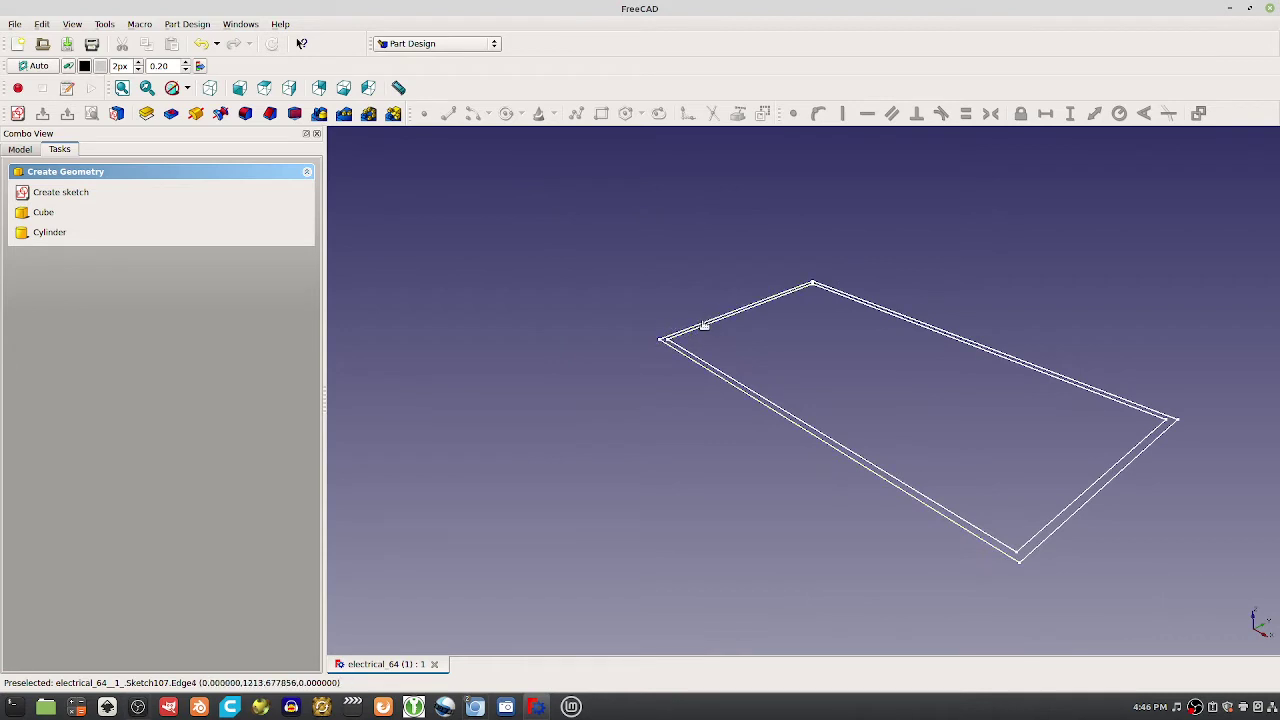
middle_drag(687, 330, 700, 391)
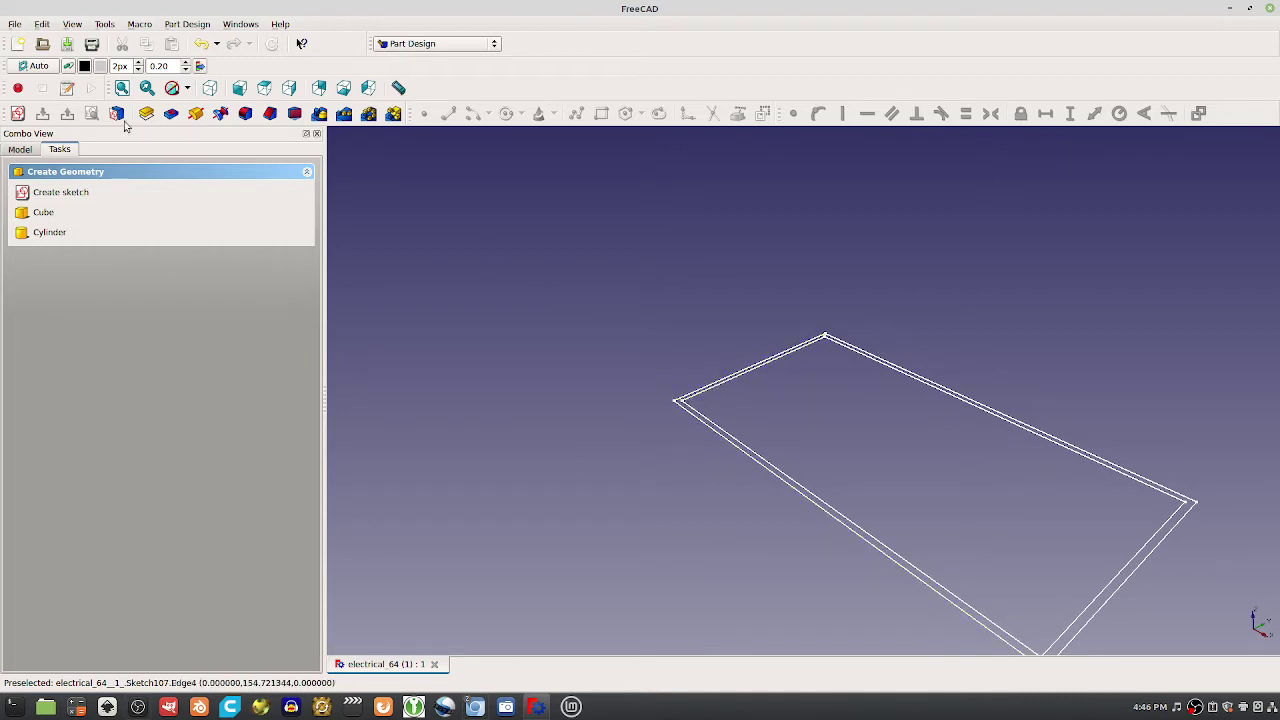
click(18, 113)
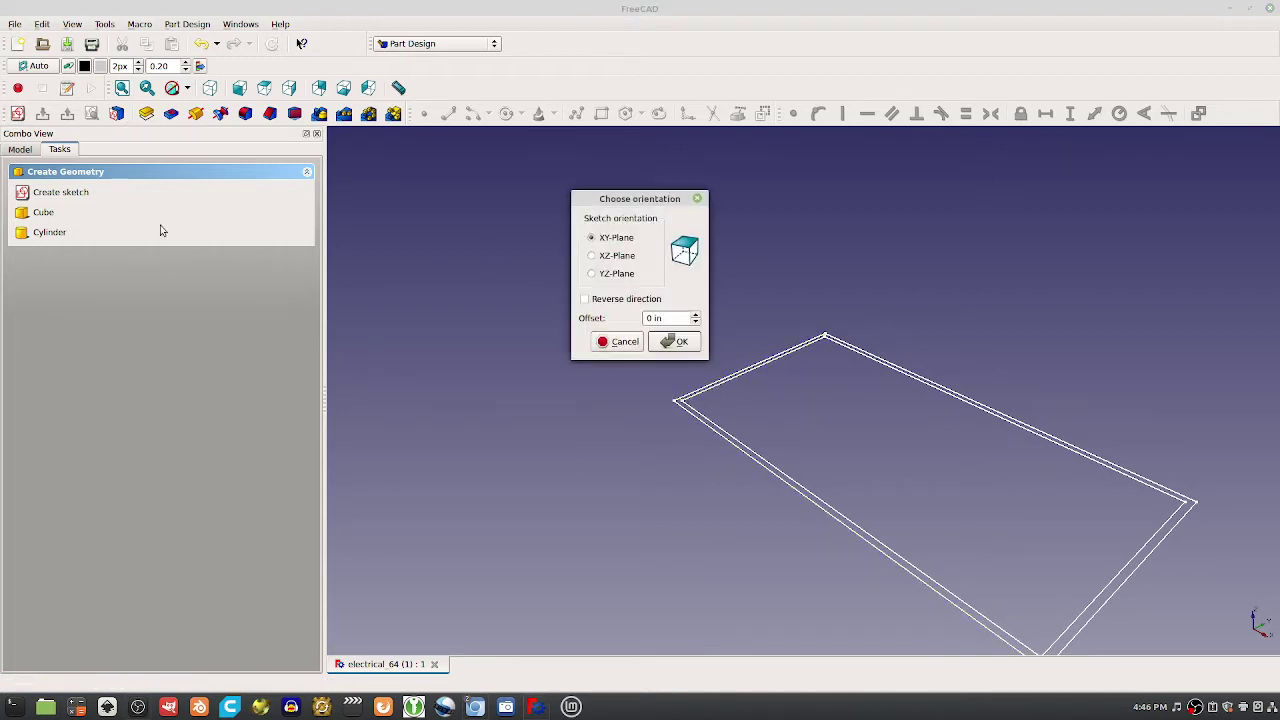
double_click(652, 318)
click(591, 273)
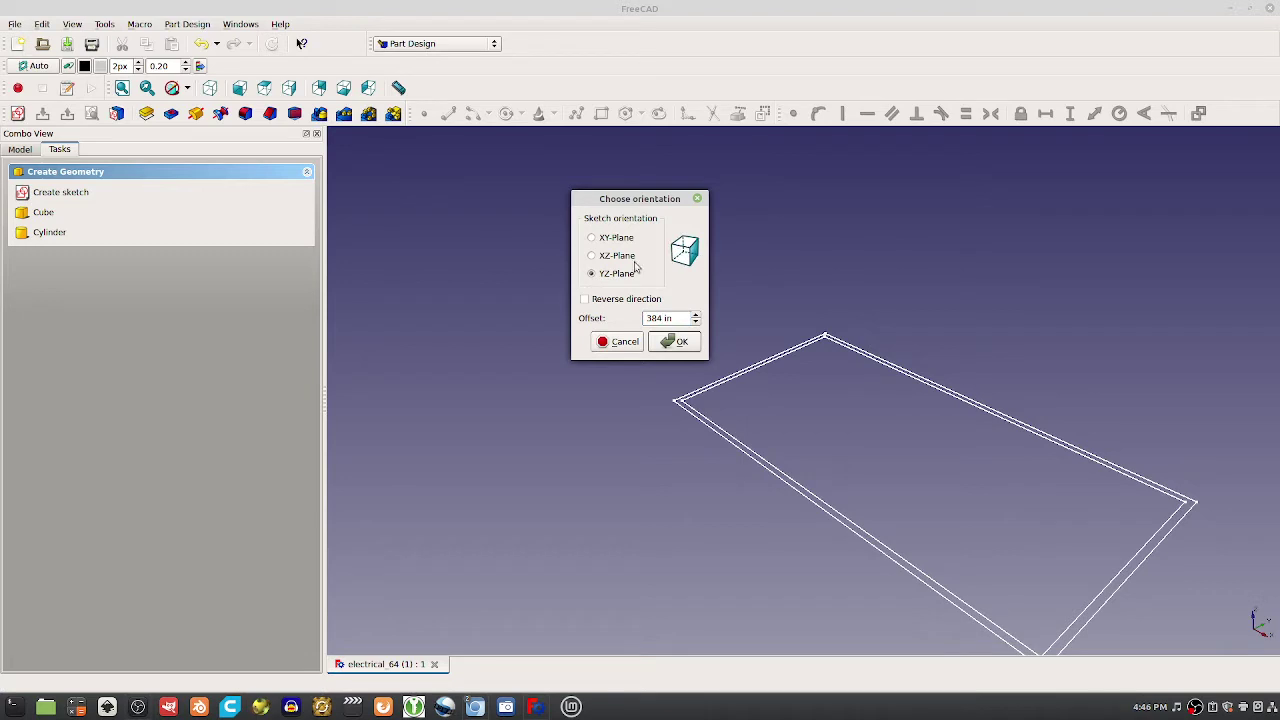
click(586, 299)
click(586, 299)
click(617, 342)
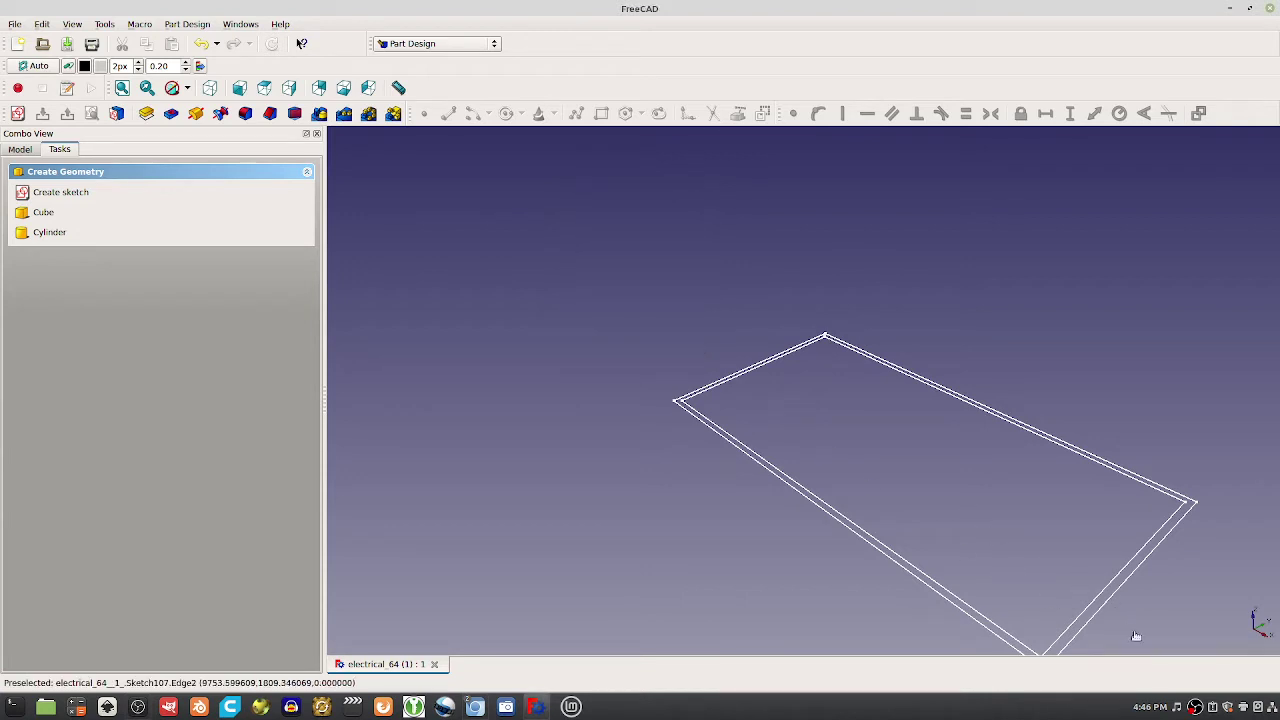
Create a new sketch on the YZ plane with an offset of 384 in, at the far short side of the outline
mouse_move(1134, 634)
middle_down()
mouse_move(920, 537)
mouse_move(926, 549)
mouse_move(1123, 434)
mouse_move(1045, 413)
middle_up()
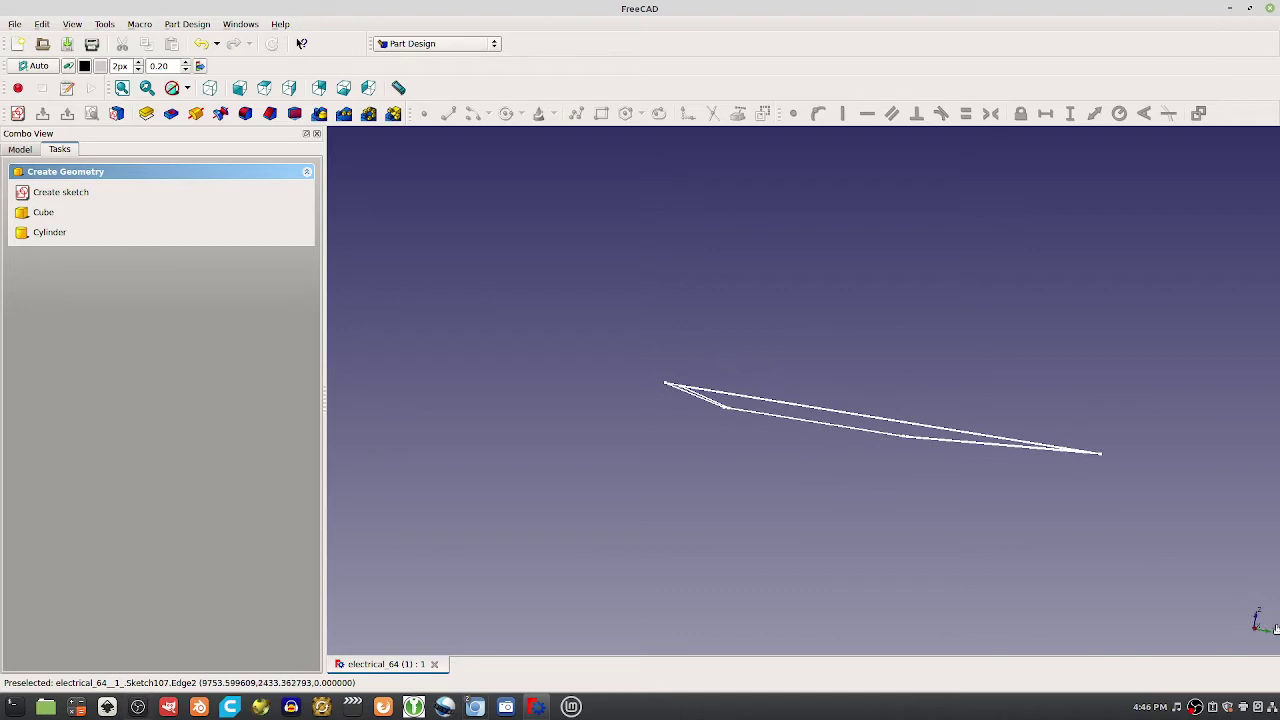
middle_drag(640, 466, 641, 469)
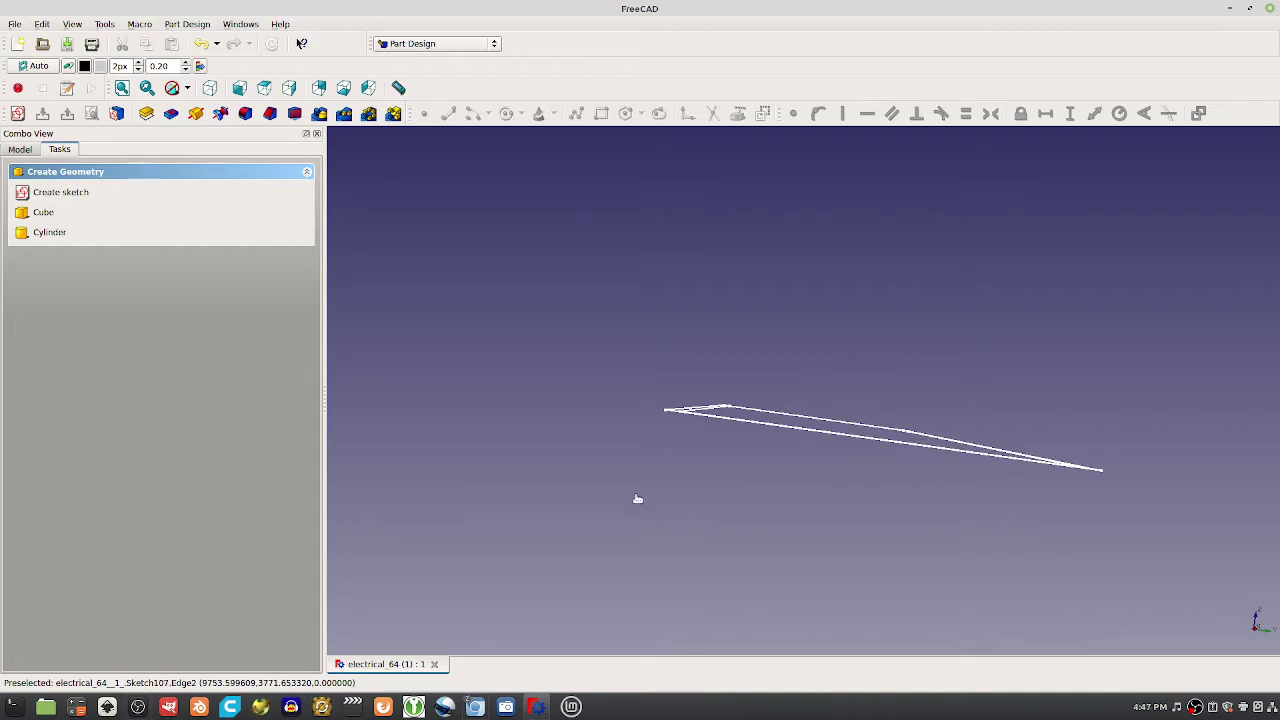
middle_drag(637, 500, 610, 478)
click(18, 113)
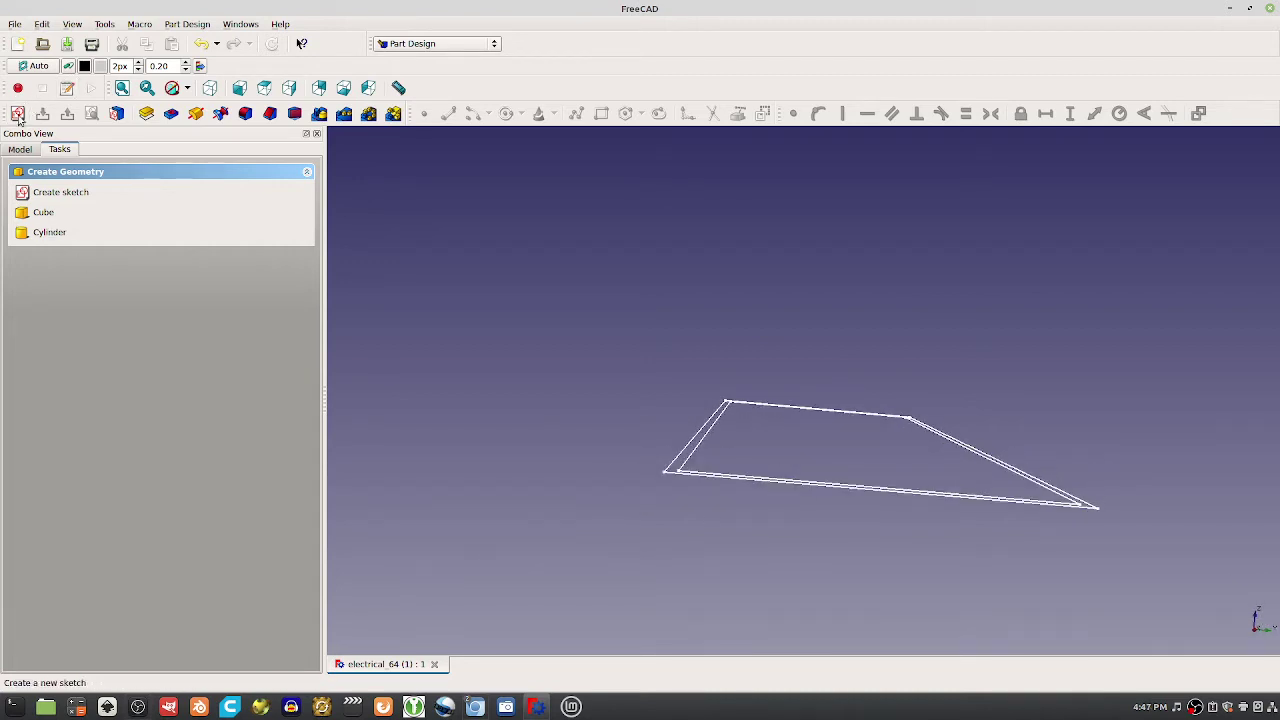
click(594, 274)
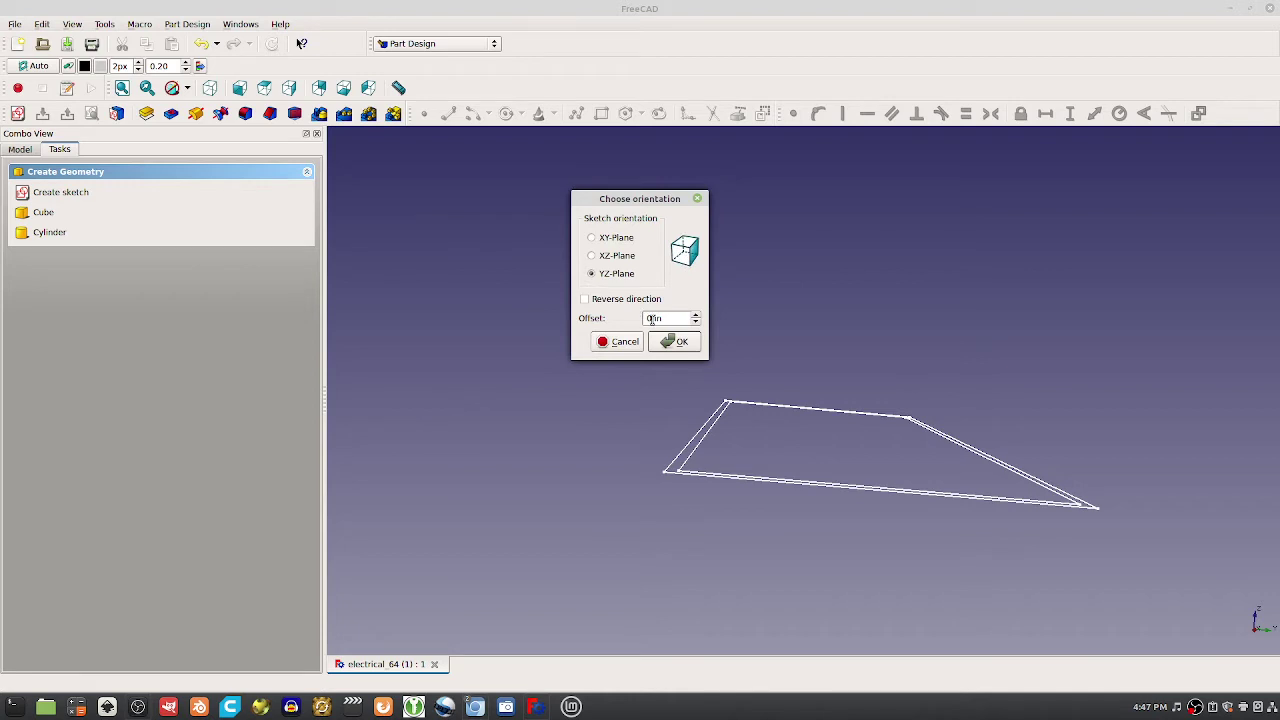
double_click(653, 318)
text(384)
key(Return)
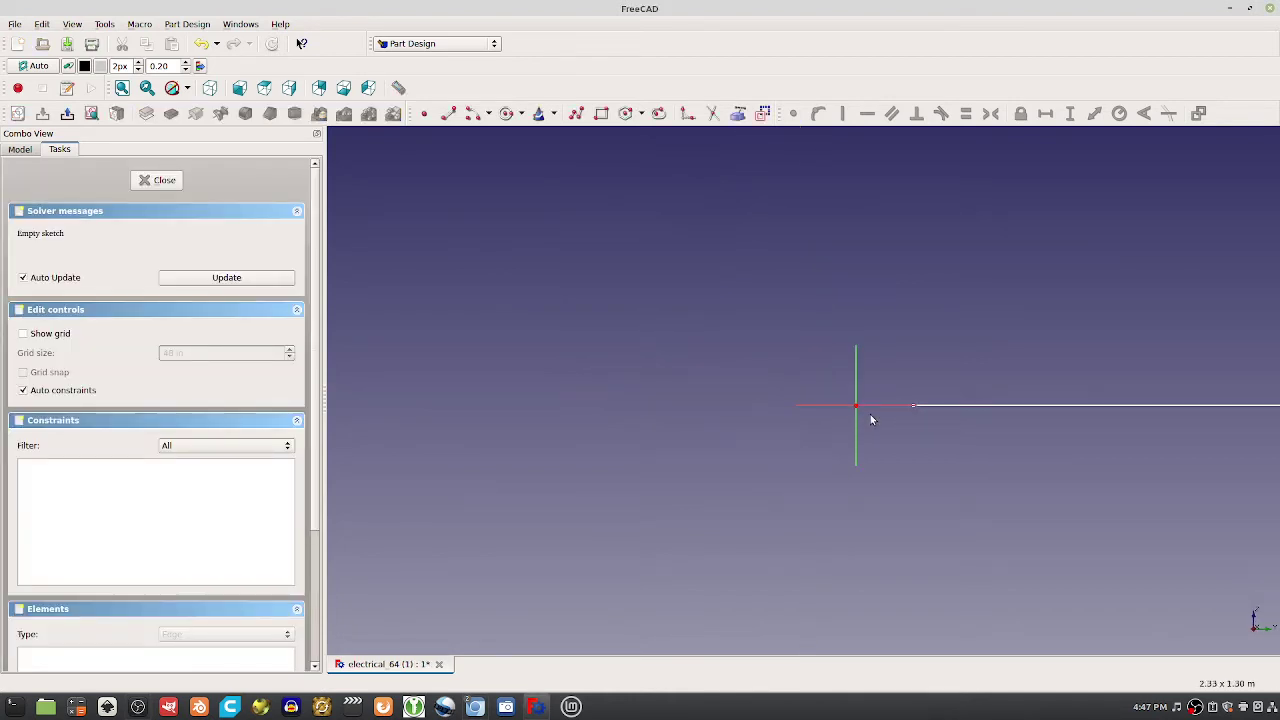
scroll(933, 414, up, 3)
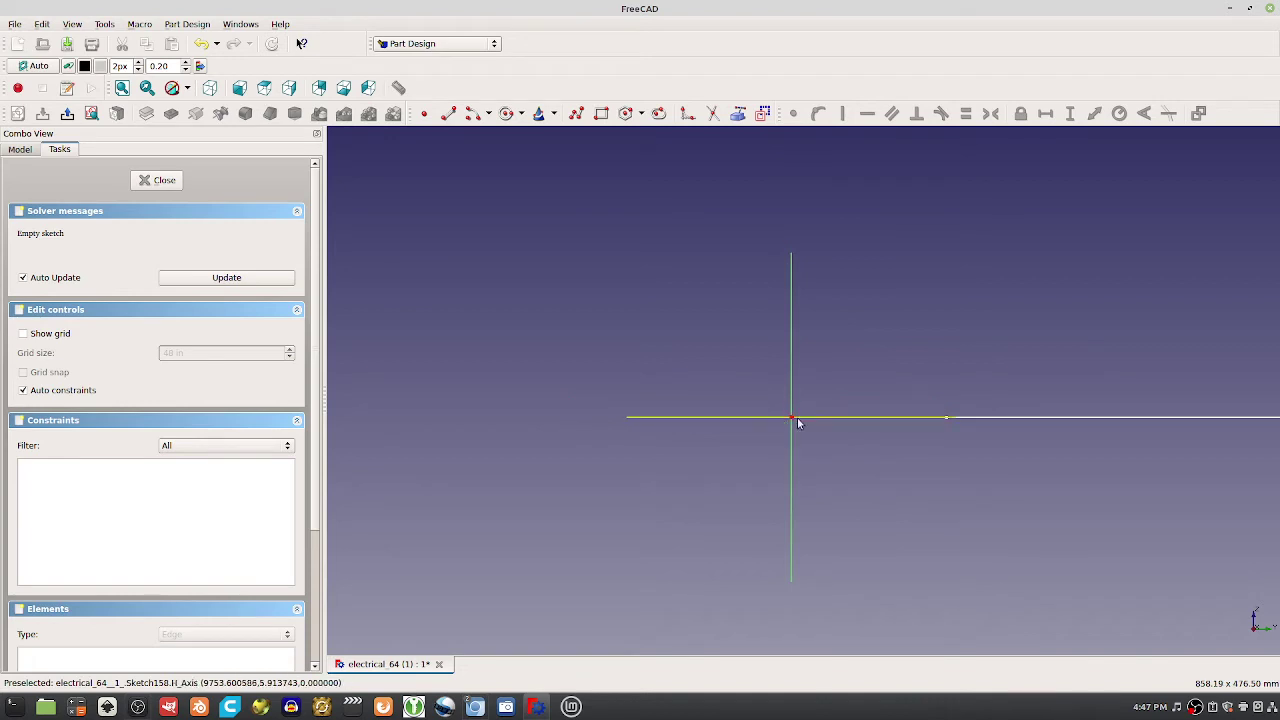
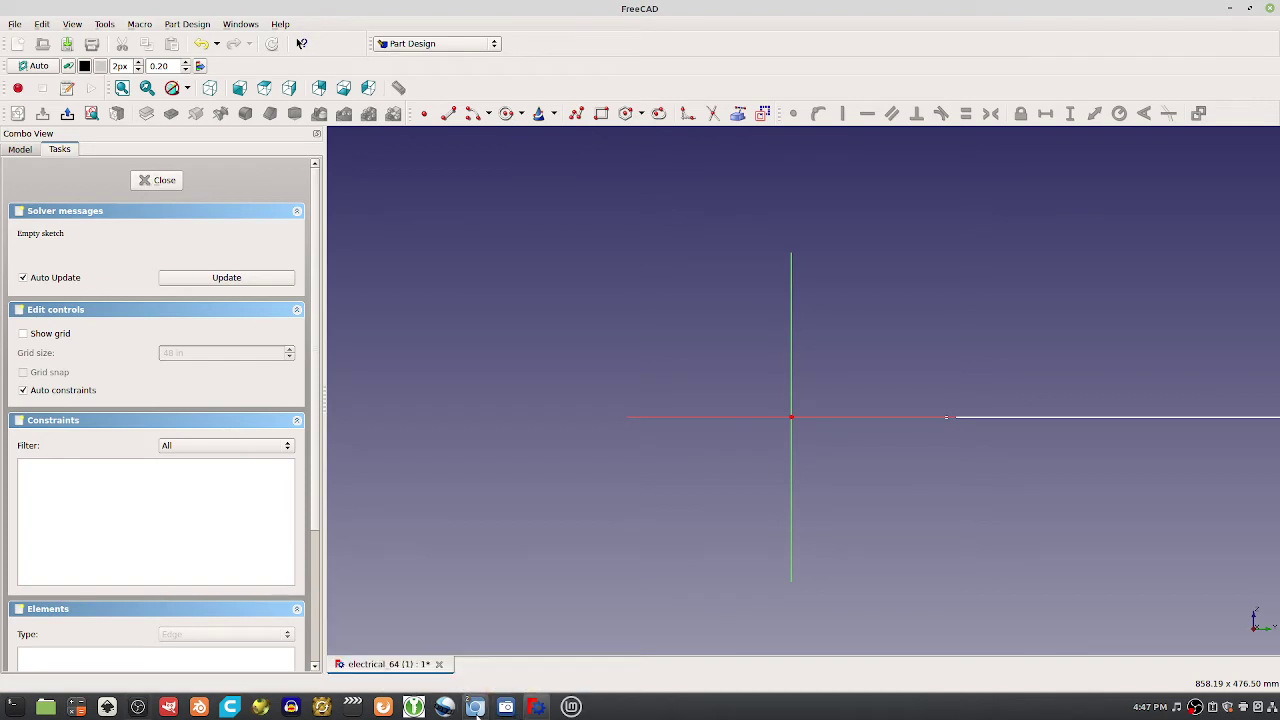
Switch to Chromium to look up the "Wall Panel 101" slide in the presentation, and return to the FreeCAD sketch
mouse_move(481, 709)
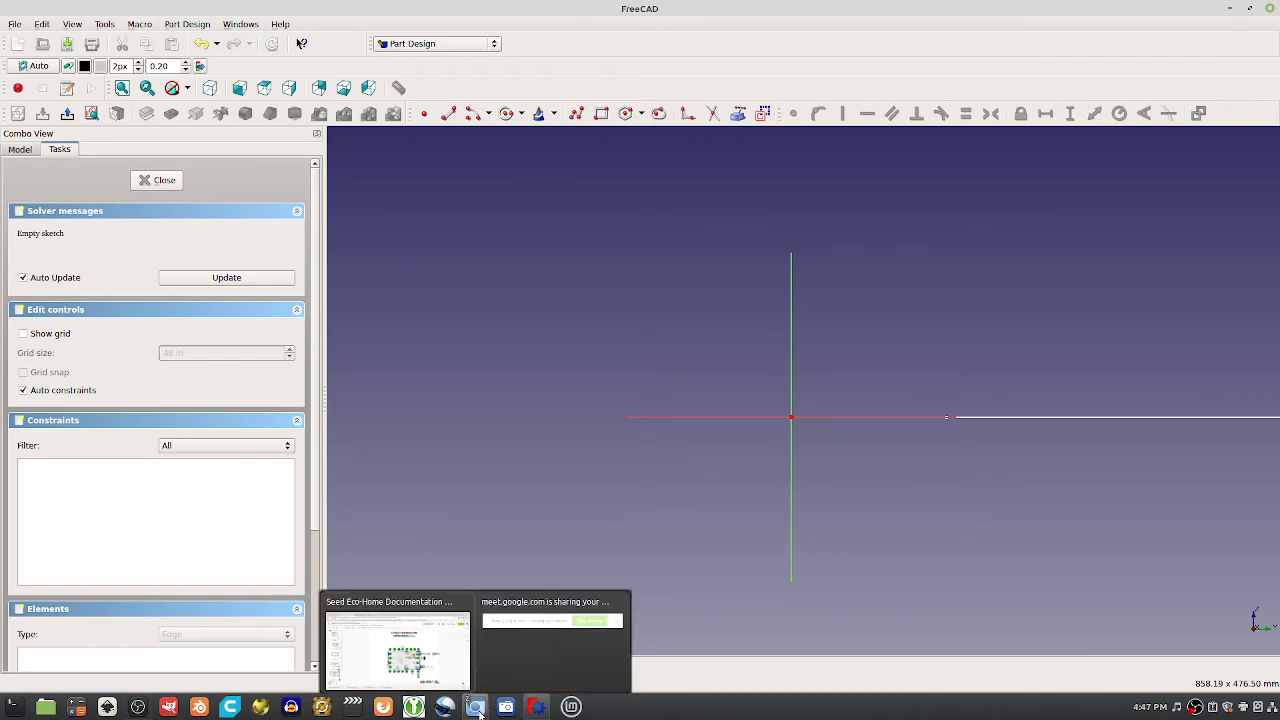
click(478, 707)
scroll(82, 505, down, 3)
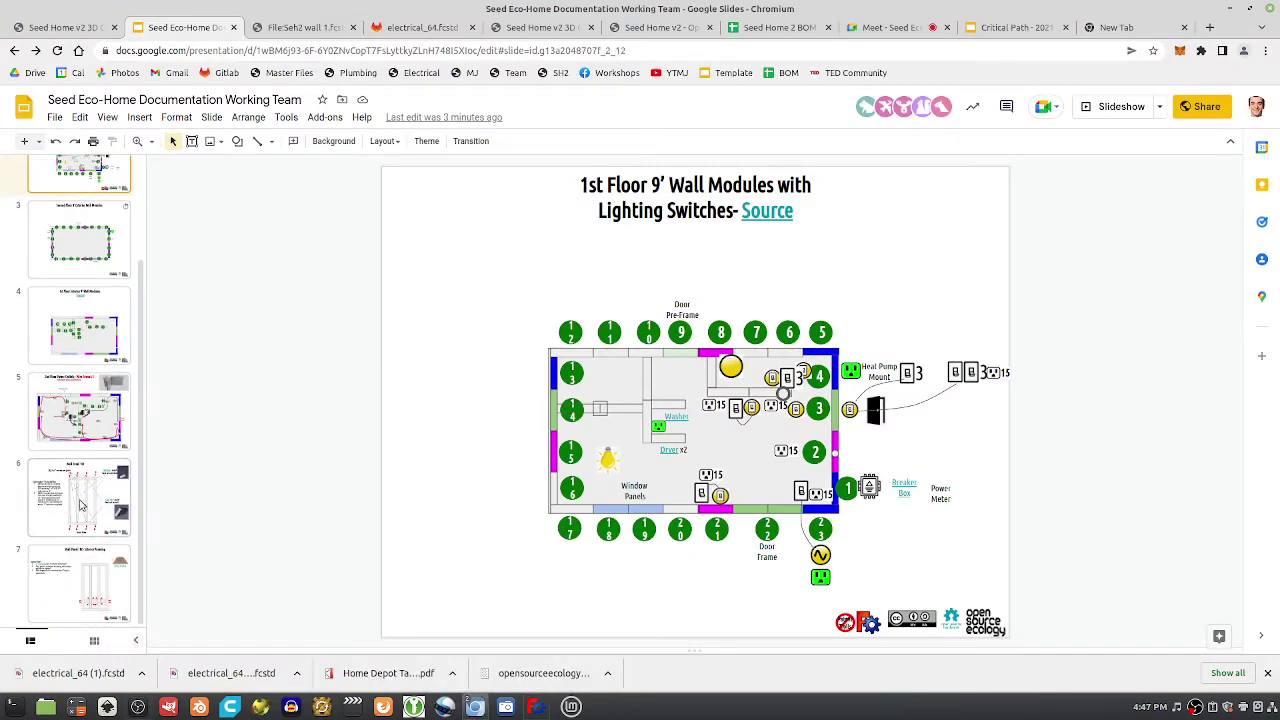
click(82, 505)
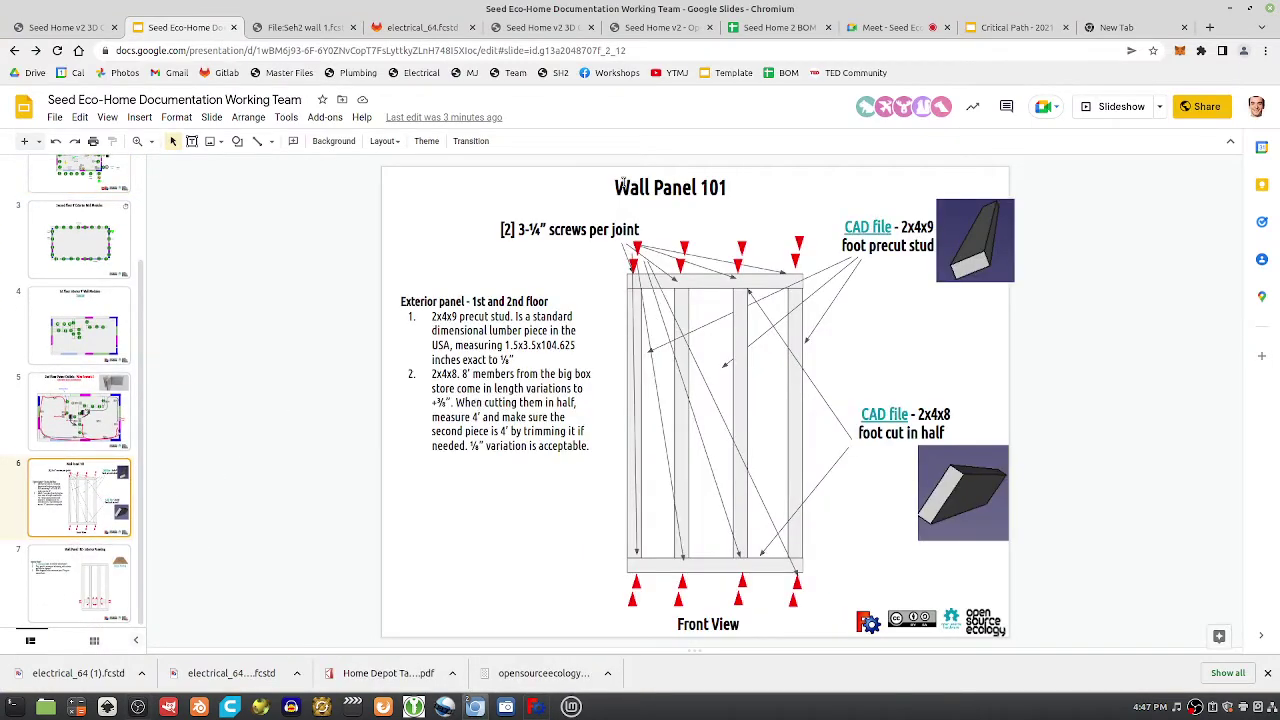
drag(622, 185, 697, 187)
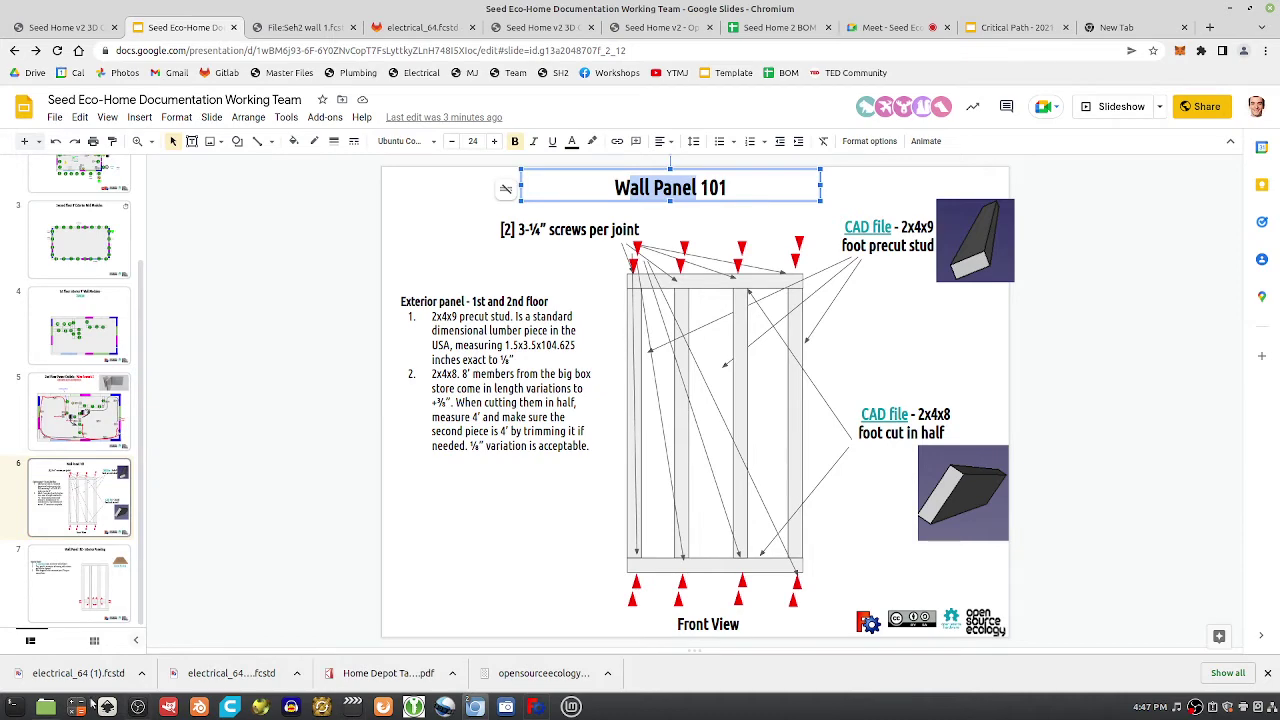
click(537, 707)
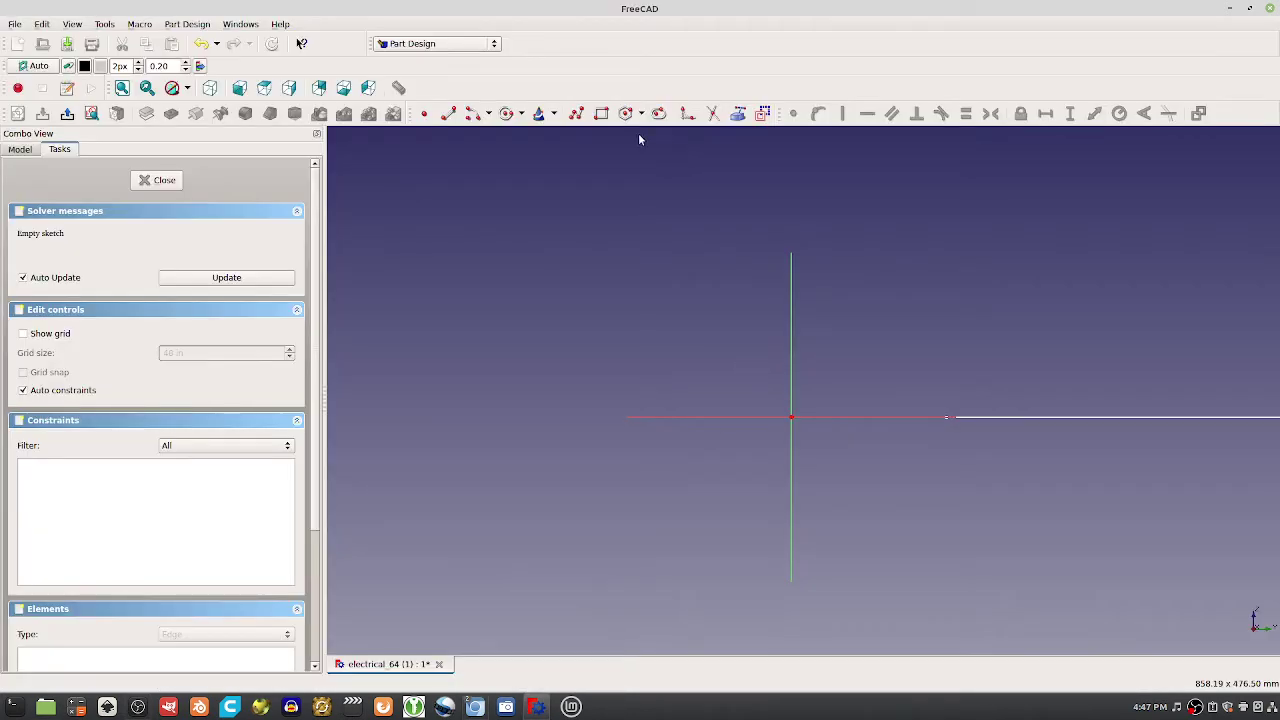
Draw a rectangle about 210 by 110 mm with one side on the vertical axis, just above the sketch origin, and end the tool
click(601, 113)
click(791, 285)
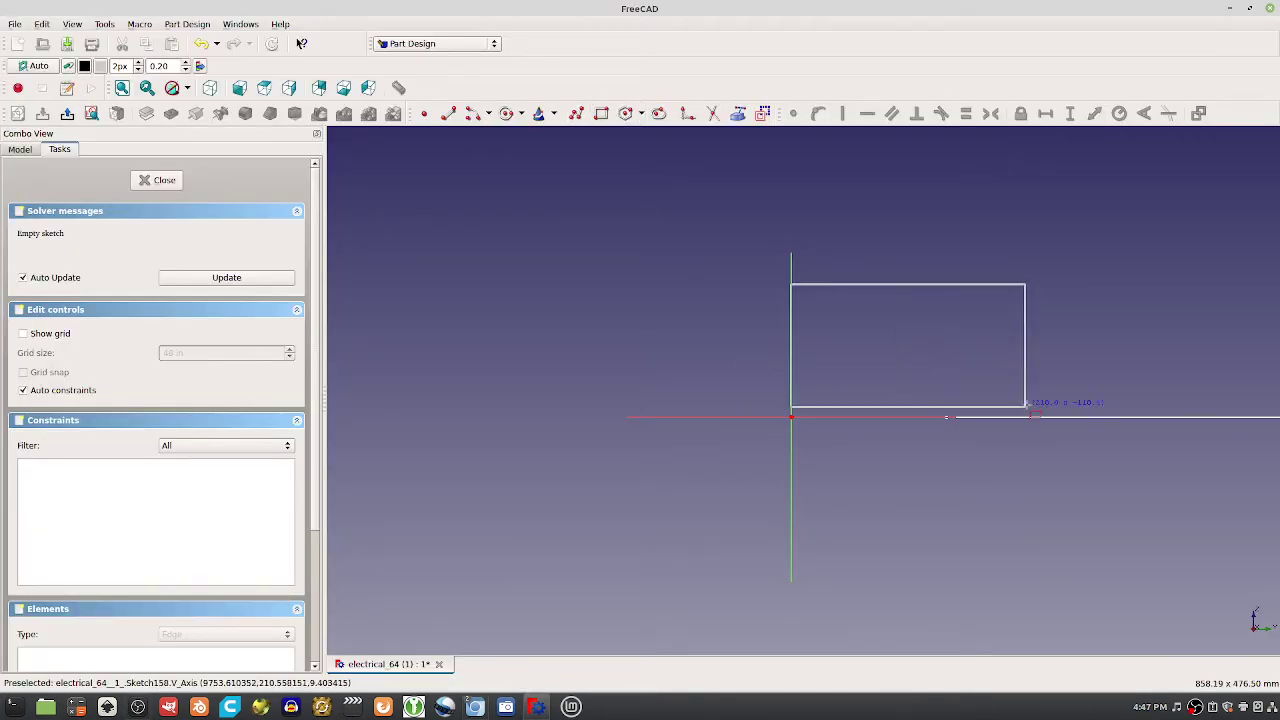
click(1026, 404)
scroll(800, 420, up, 5)
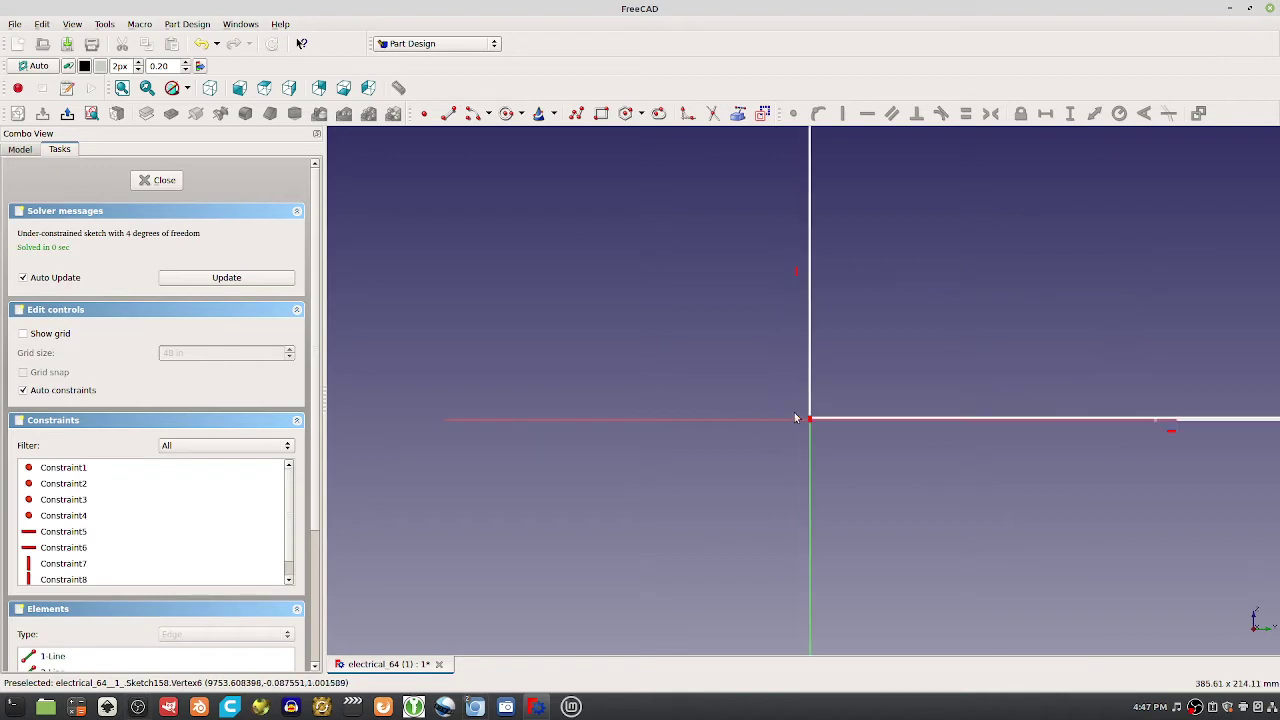
right_click(846, 464)
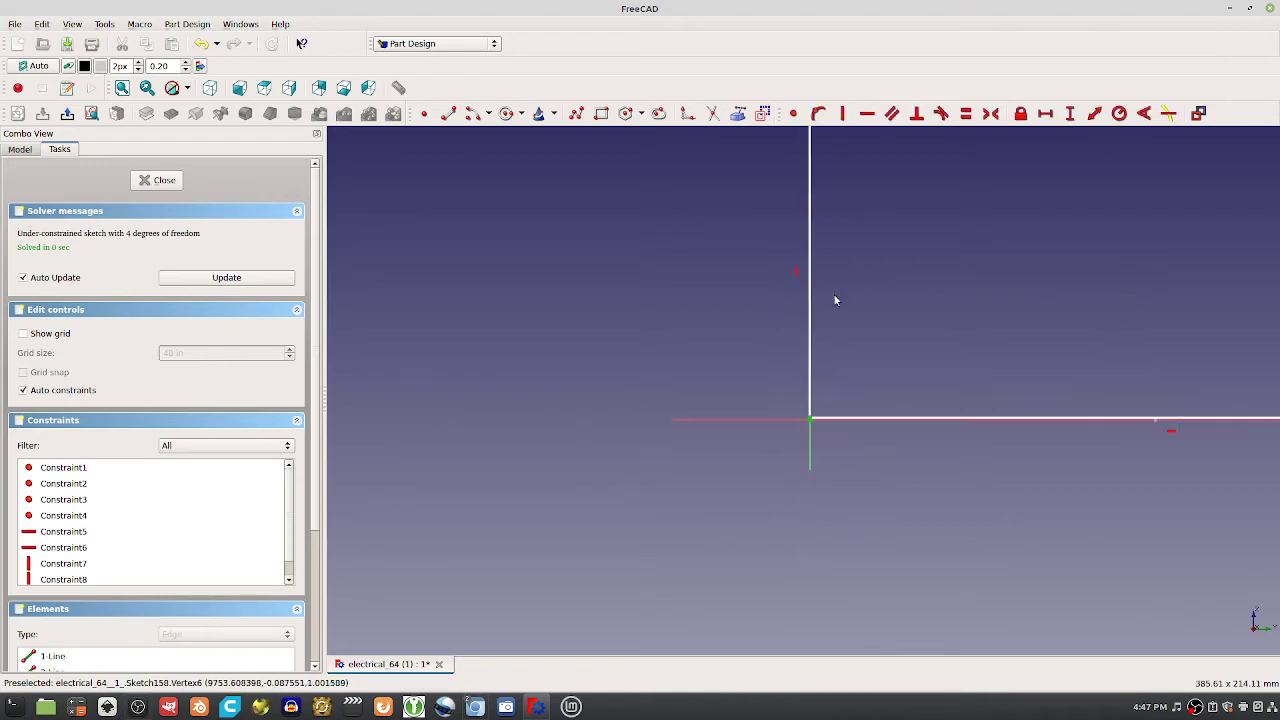
Make the rectangle's lower corner on the vertical axis coincident with the sketch origin, and constrain the rectangle's height to 1.5 in
click(795, 115)
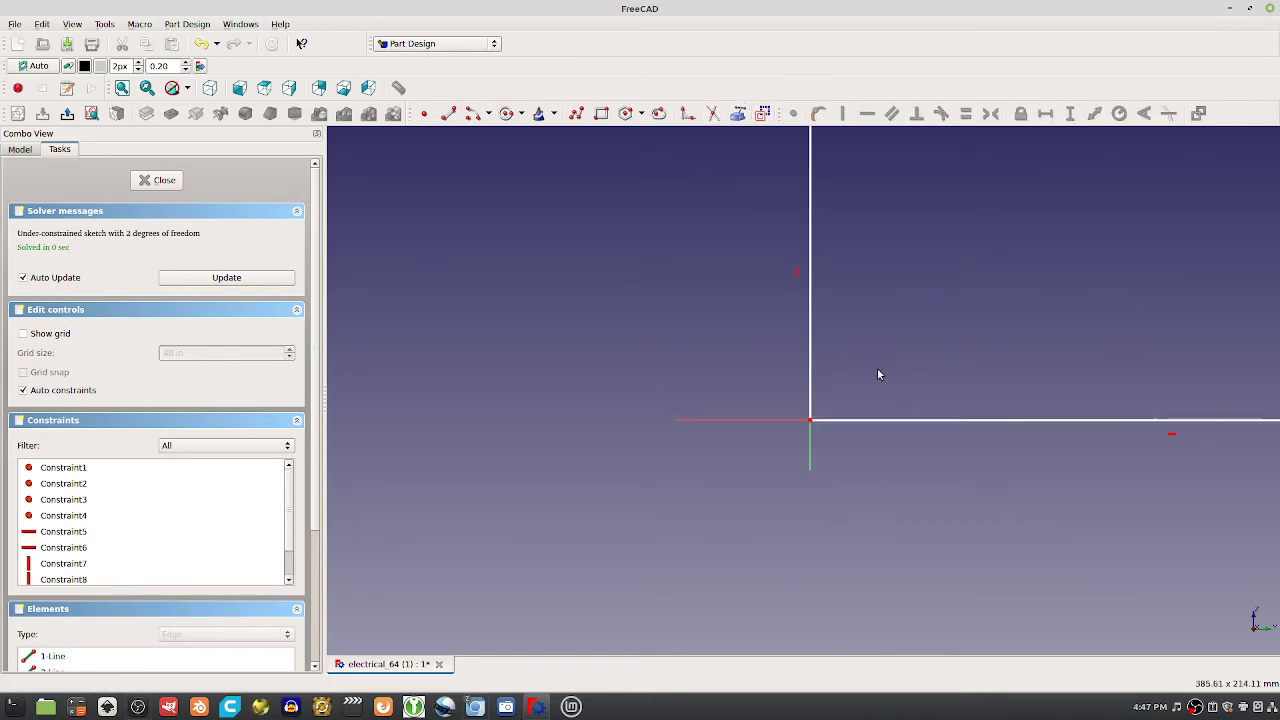
scroll(822, 469, down, 5)
middle_drag(936, 418, 809, 460)
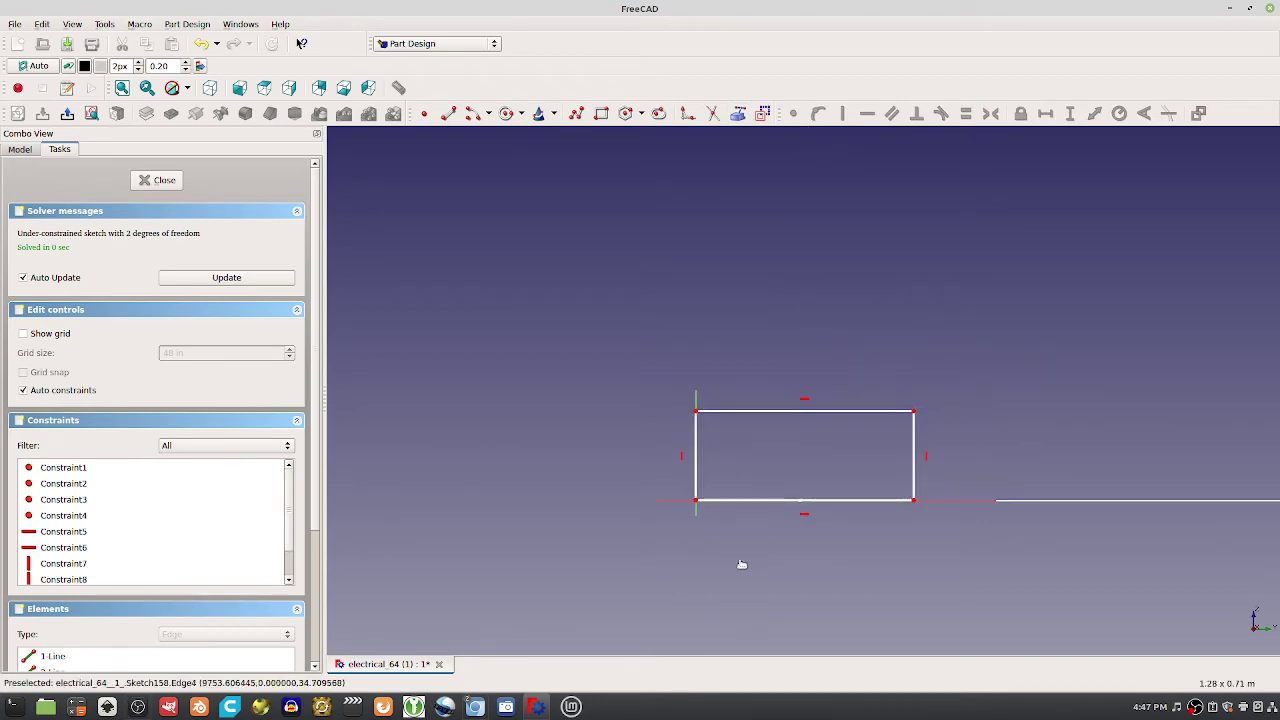
scroll(730, 585, up, 1)
scroll(708, 525, up, 1)
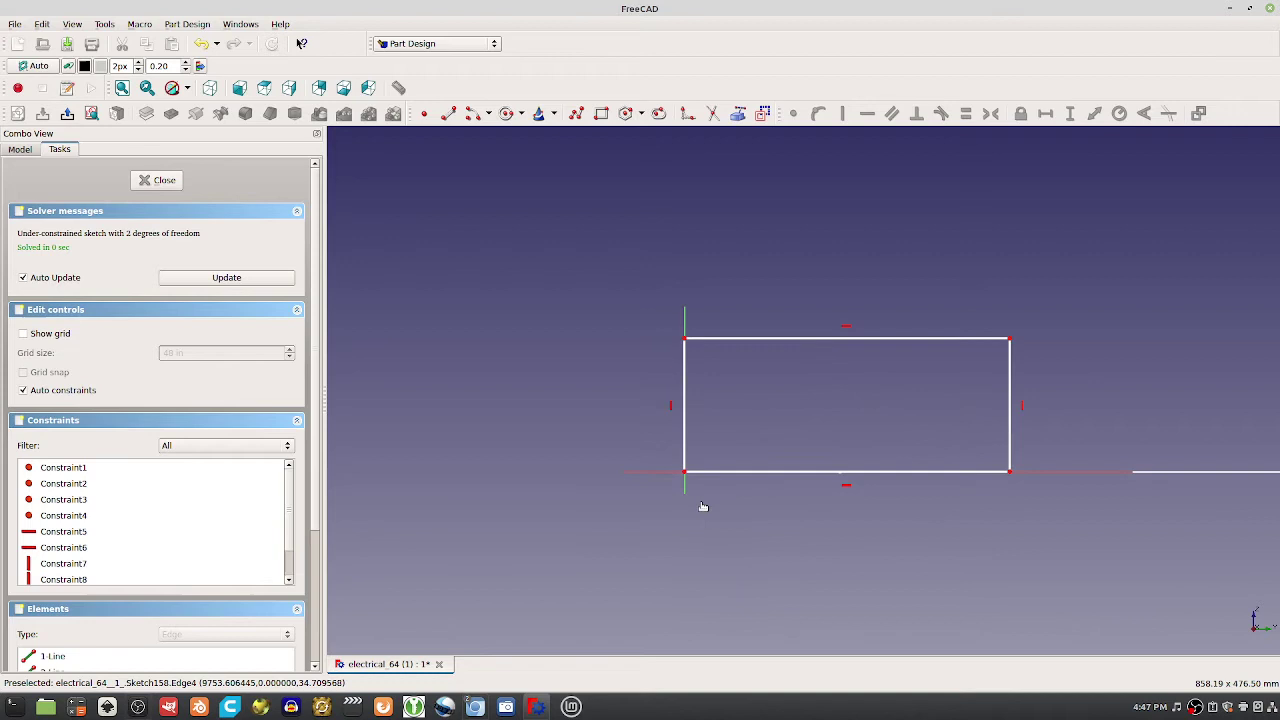
click(684, 410)
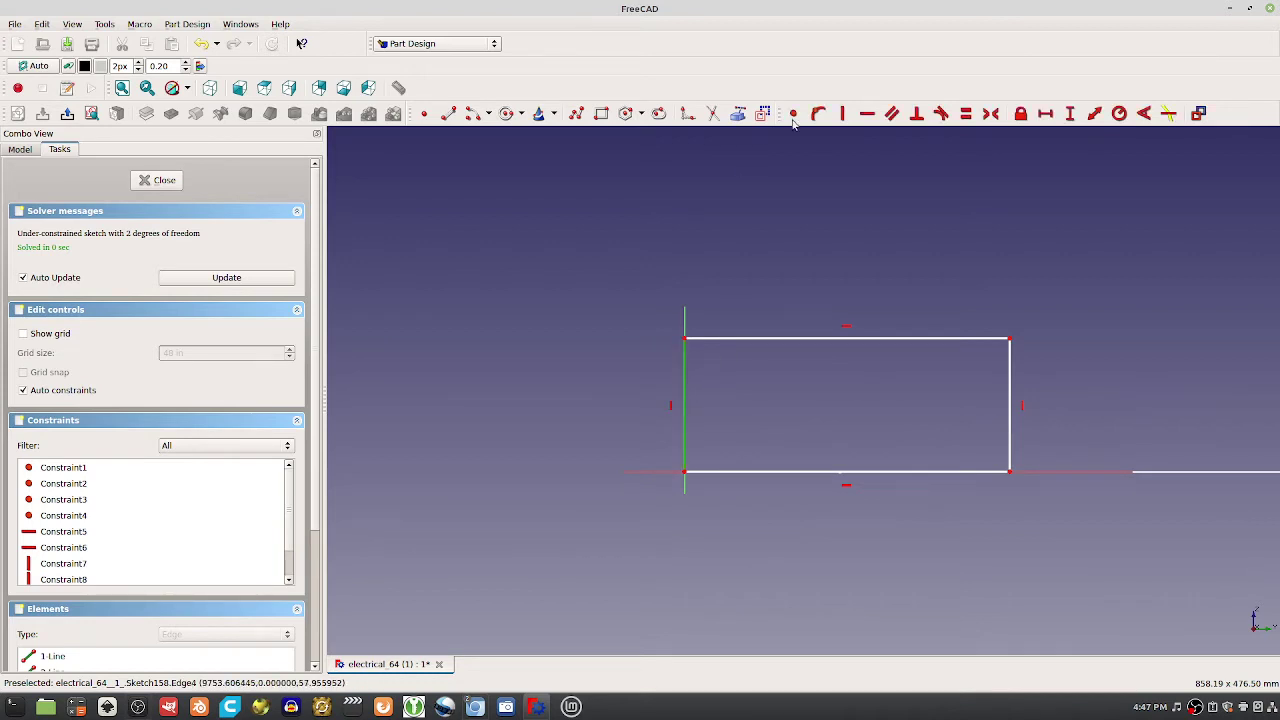
click(1067, 115)
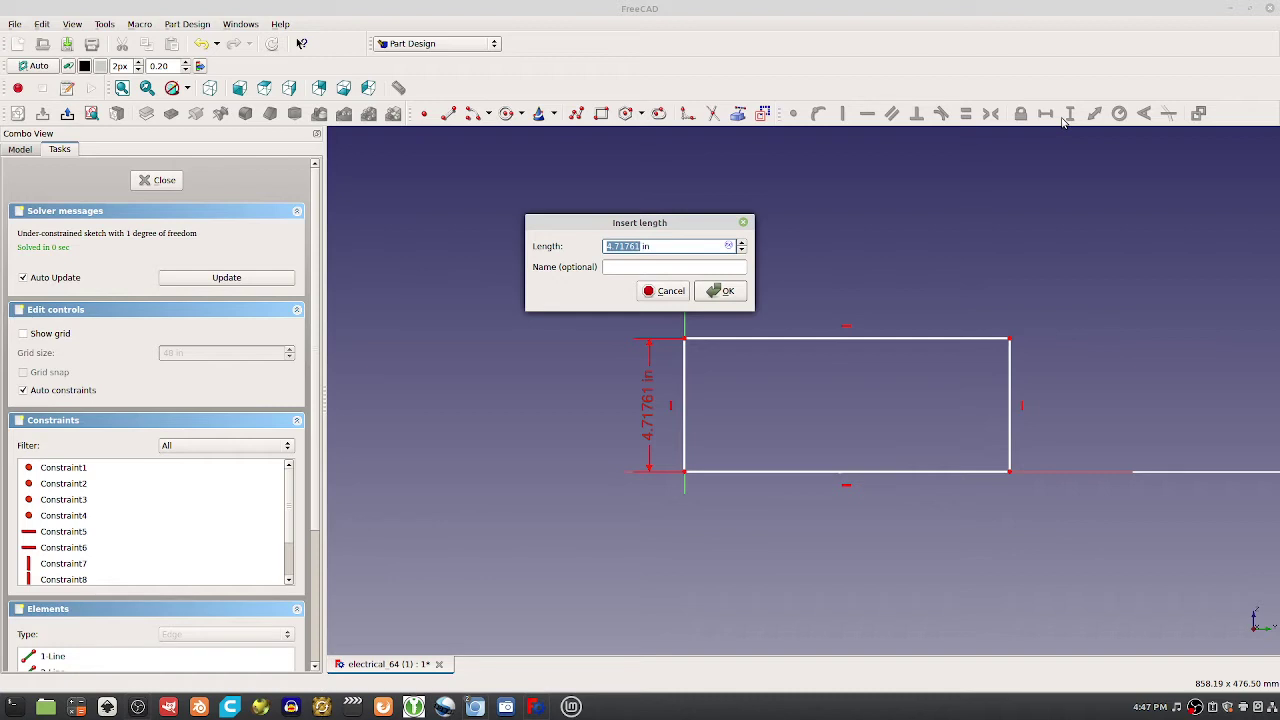
text(1.5)
key(Return)
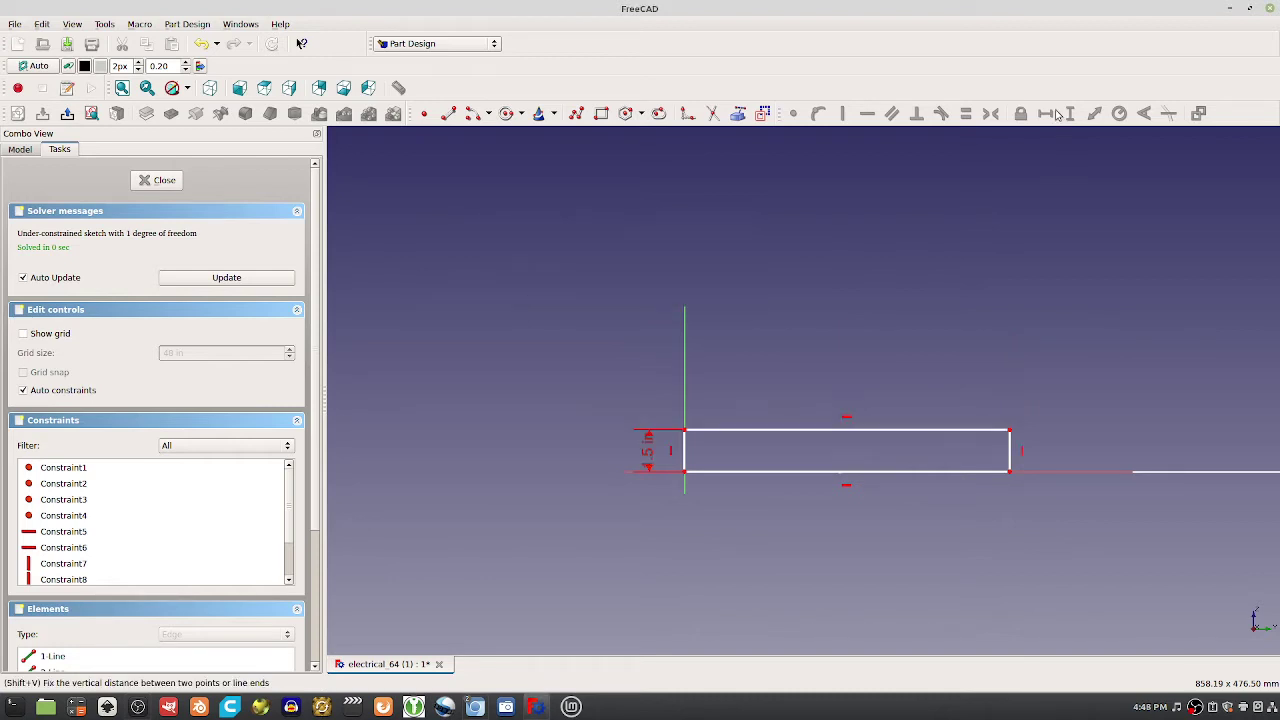
Constrain the horizontal length of the rectangle's lower edge to 48 in
click(944, 473)
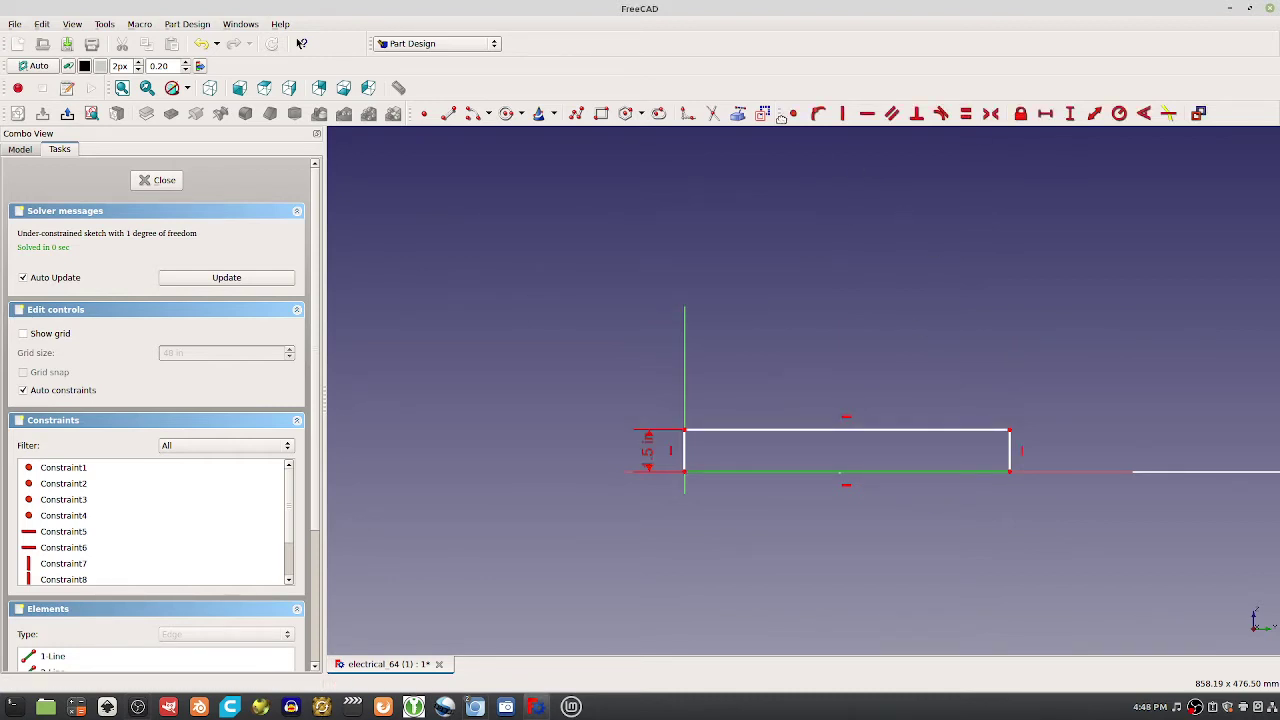
click(1045, 115)
text(48)
key(Return)
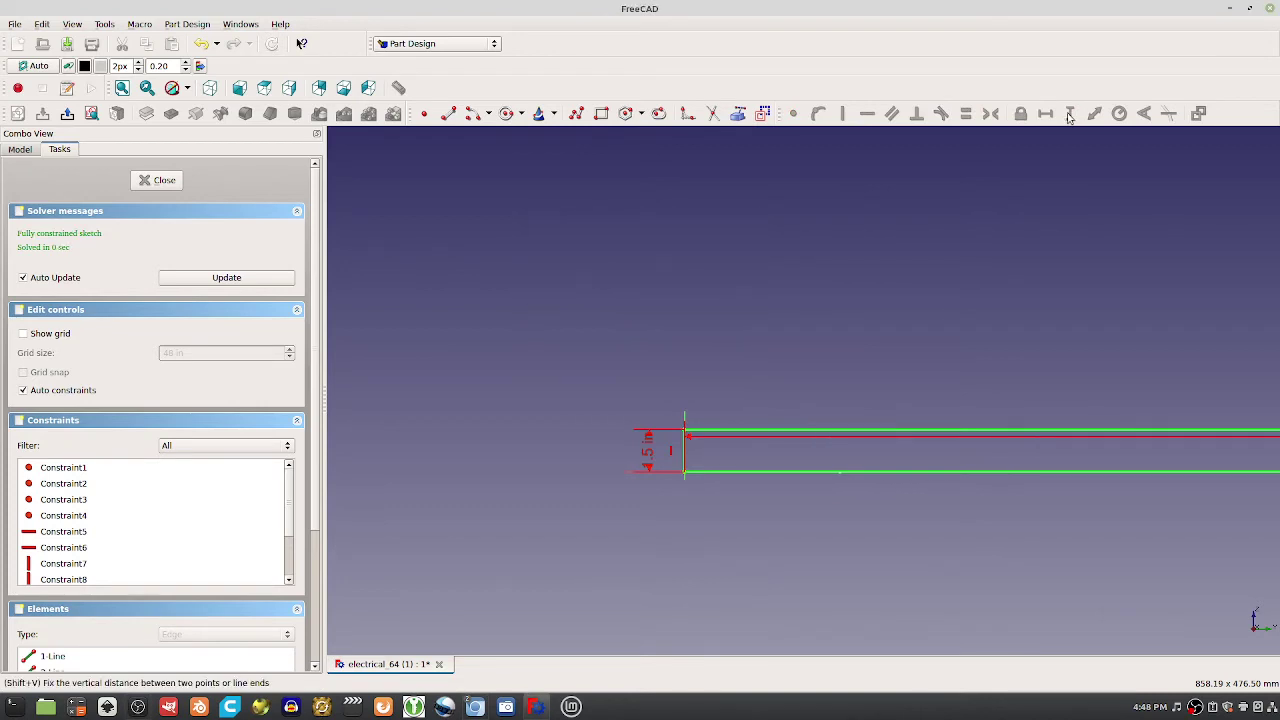
Close the fully constrained rectangle sketch and pad it 5.5 in
scroll(971, 369, down, 4)
middle_drag(923, 476, 796, 516)
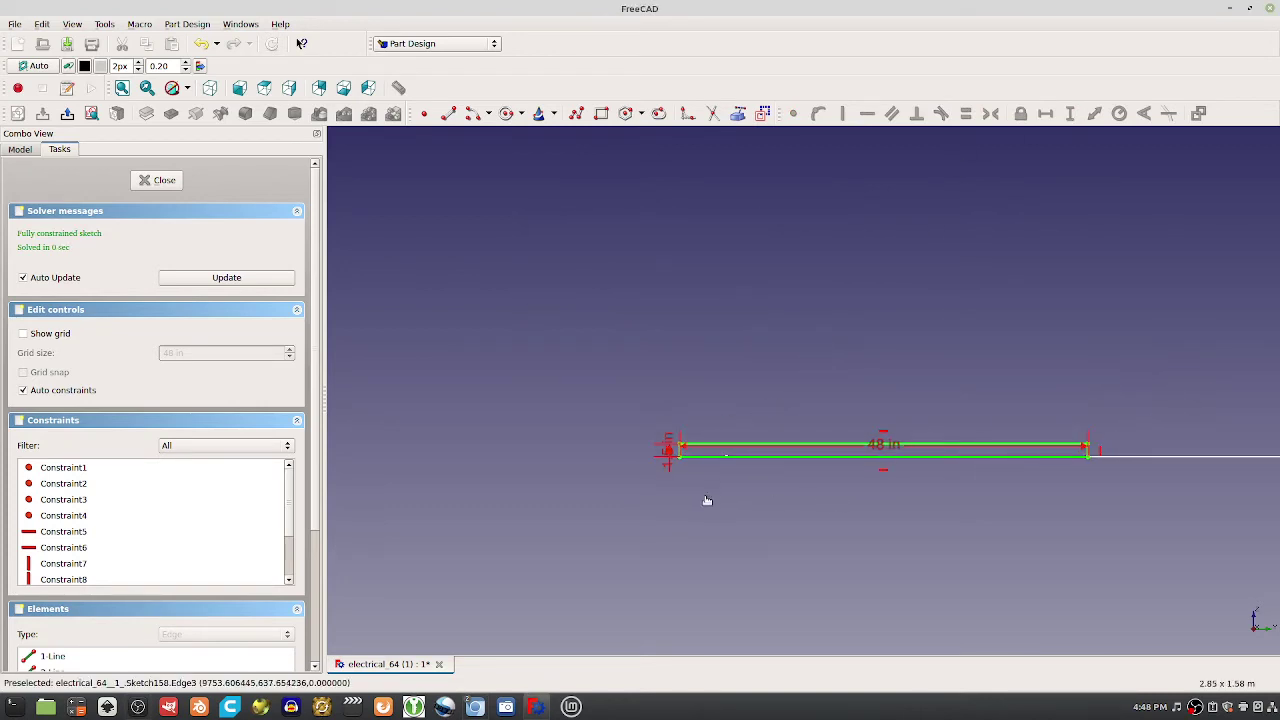
click(165, 181)
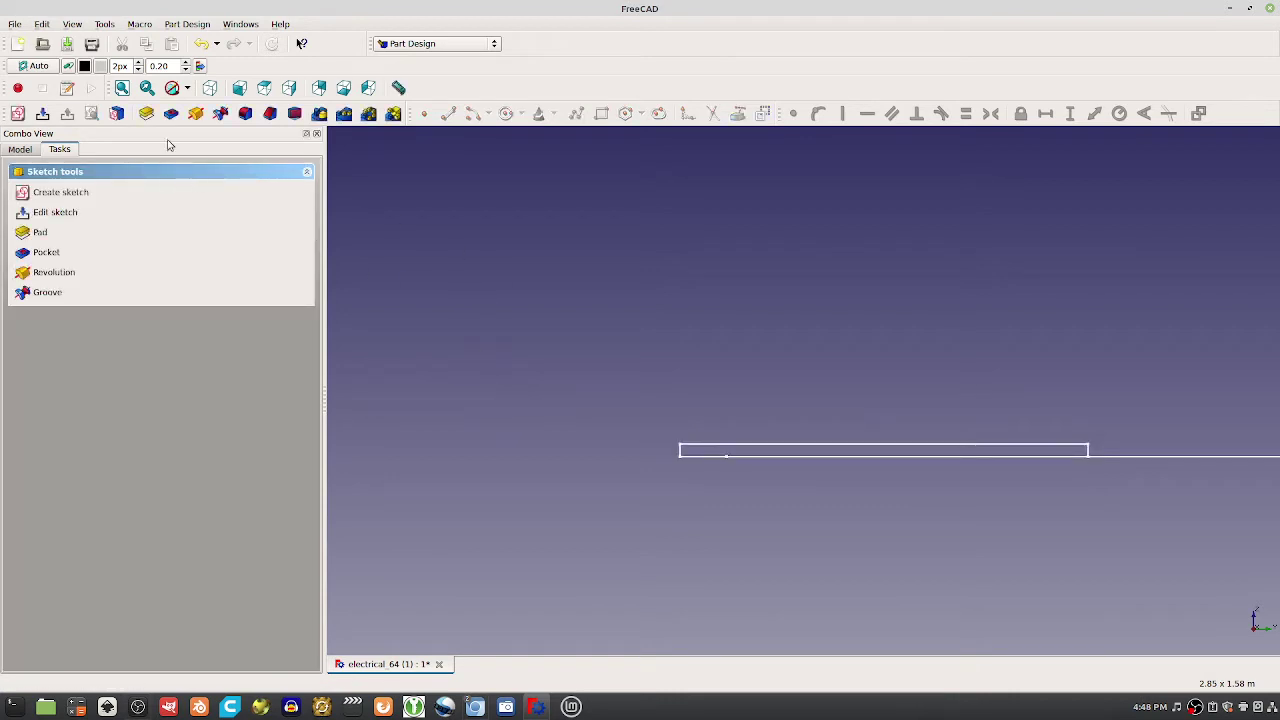
click(146, 113)
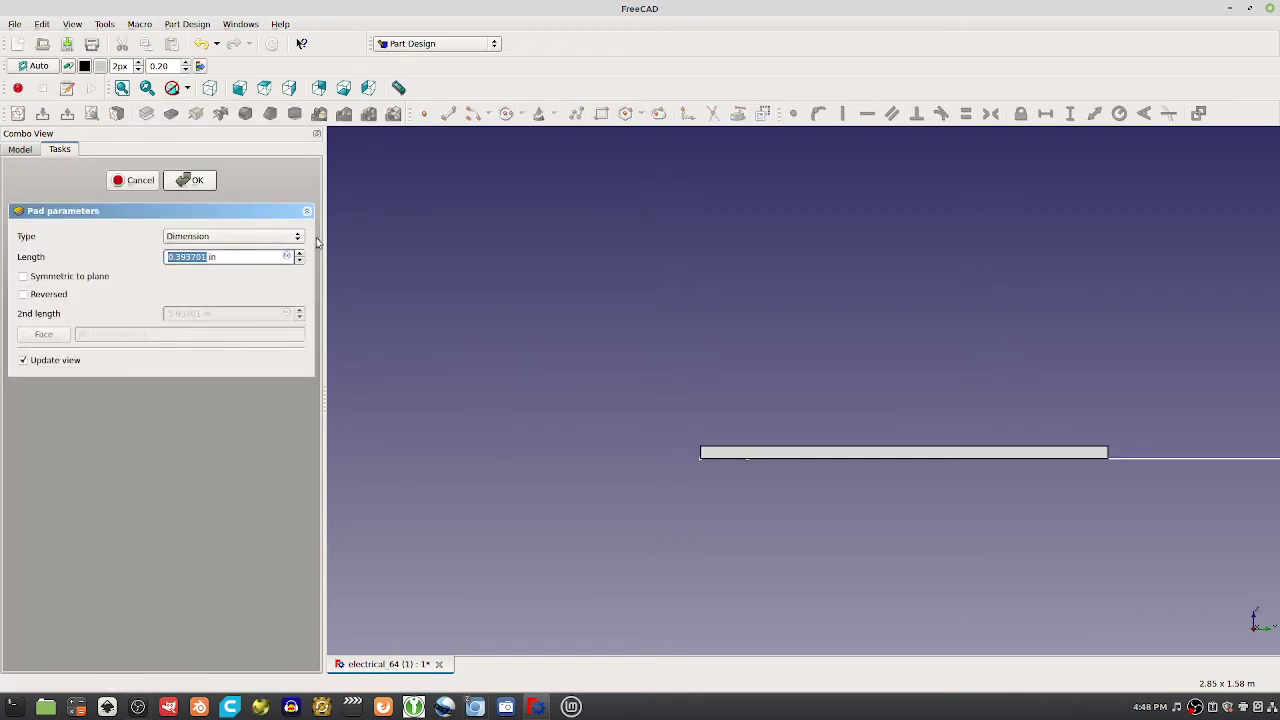
text(5.5)
key(Return)
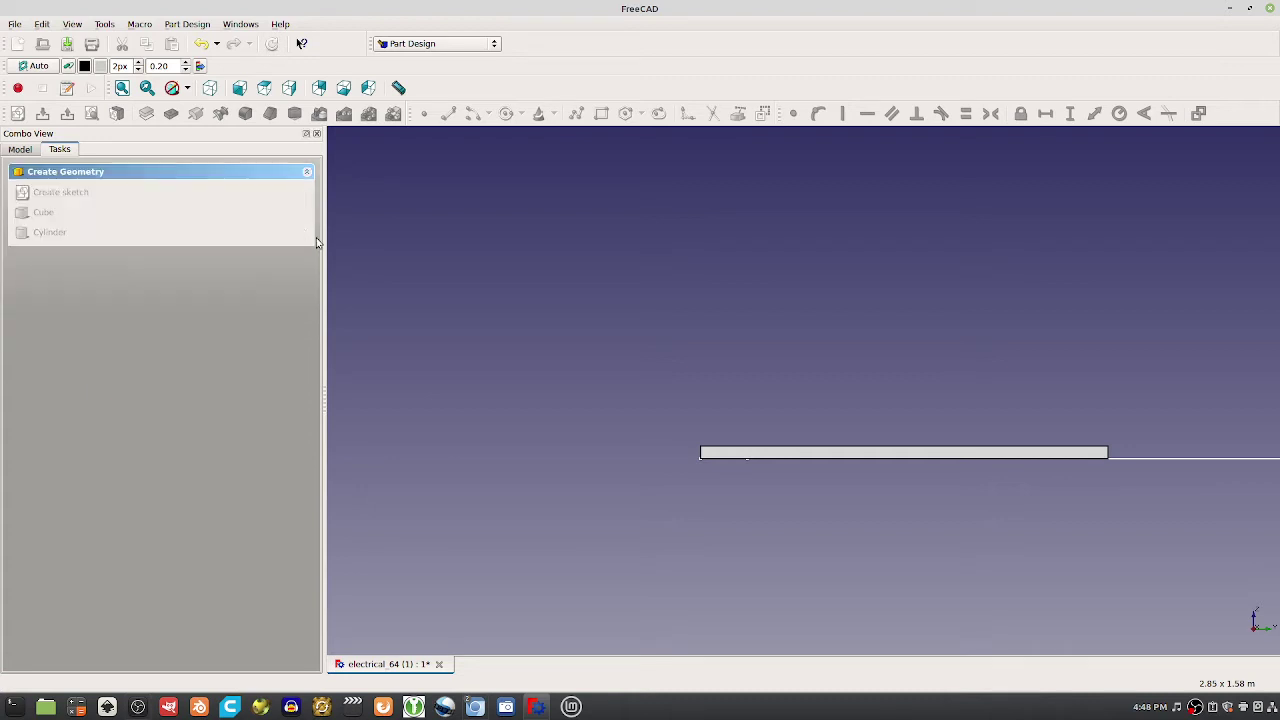
Examine from above how the padded plate sits relative to the sill plate outline at the corner
middle_drag(640, 430, 702, 418)
scroll(702, 418, down, 3)
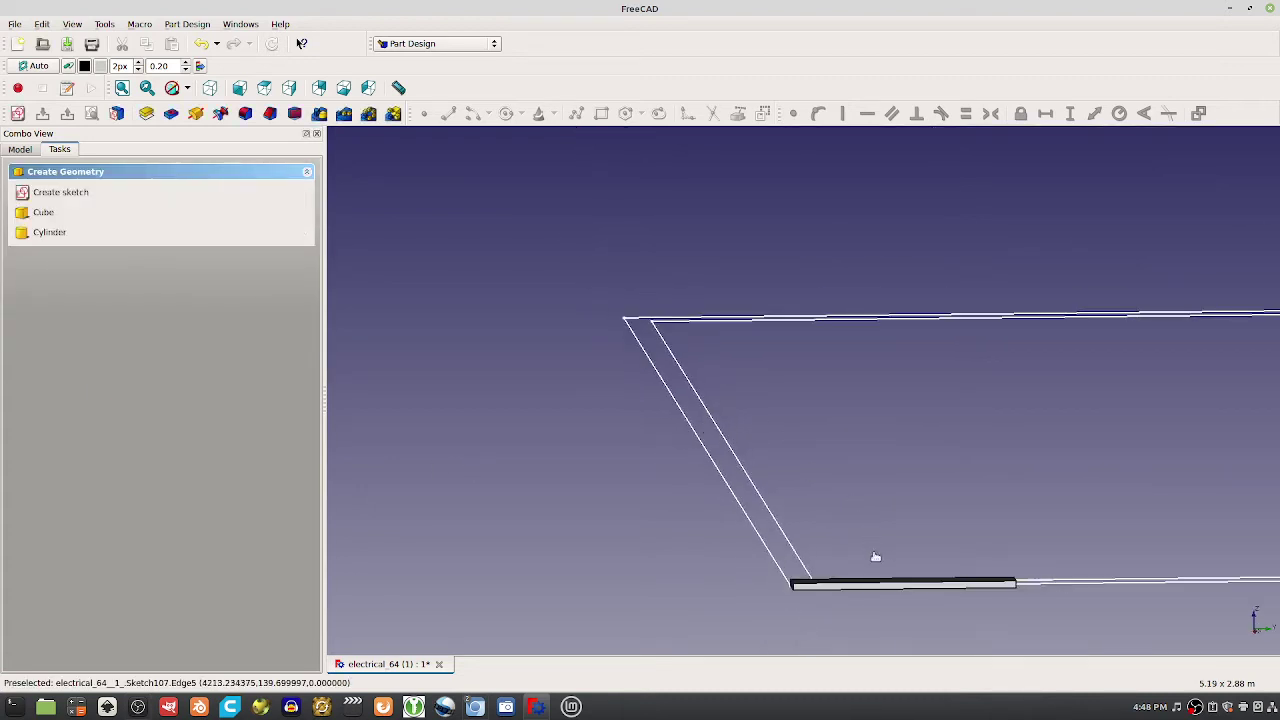
middle_drag(876, 556, 905, 553)
key(1)
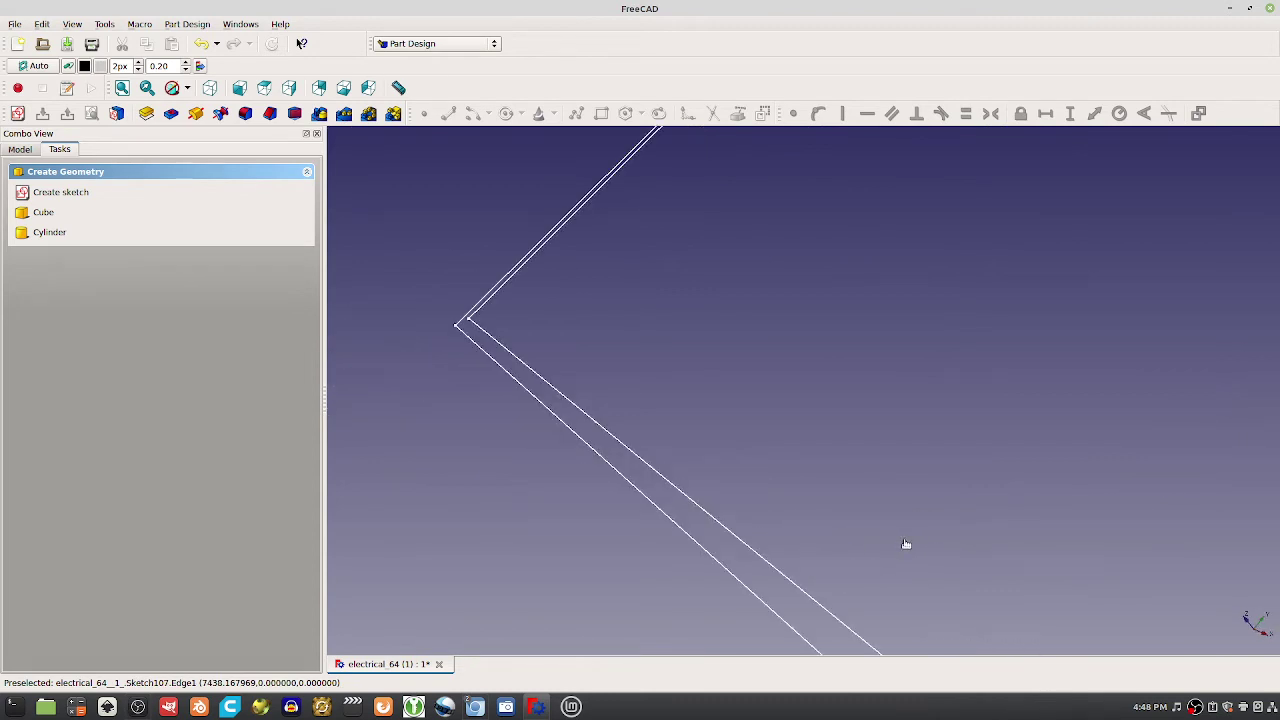
scroll(974, 511, down, 3)
middle_drag(1218, 500, 1034, 509)
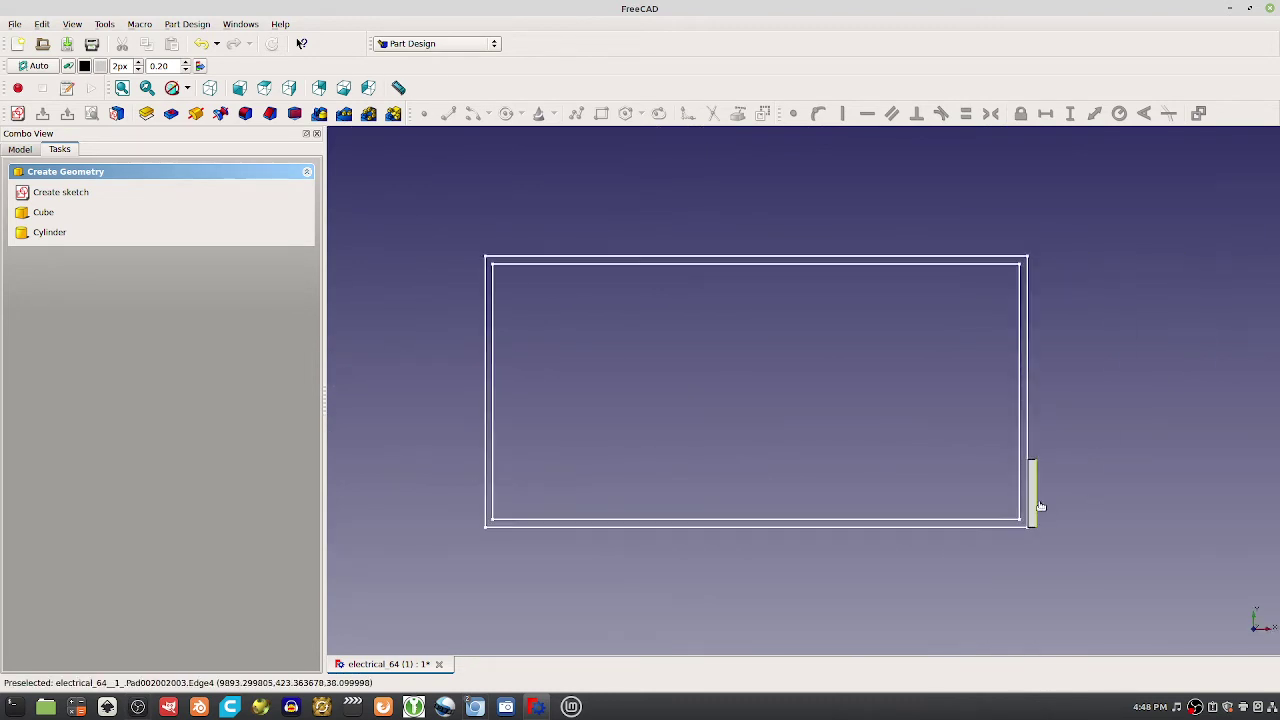
scroll(1040, 509, up, 3)
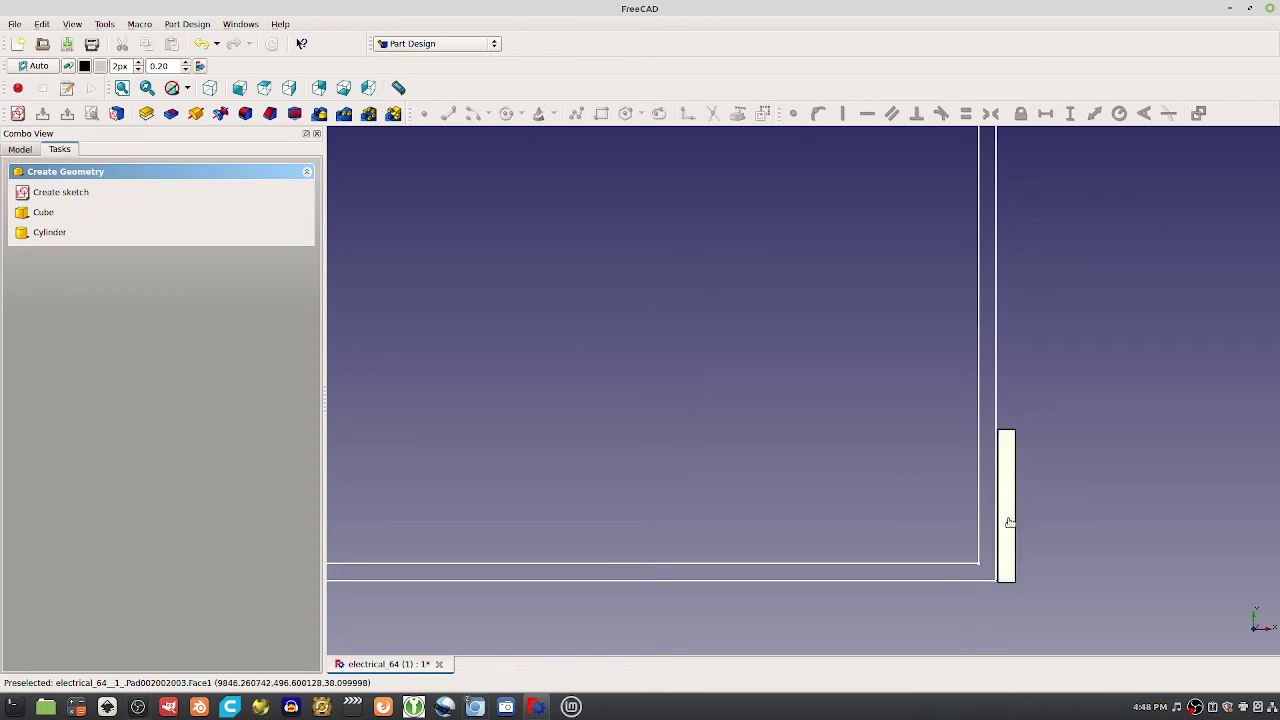
scroll(1008, 520, up, 2)
middle_drag(1008, 551, 982, 464)
scroll(982, 464, up, 3)
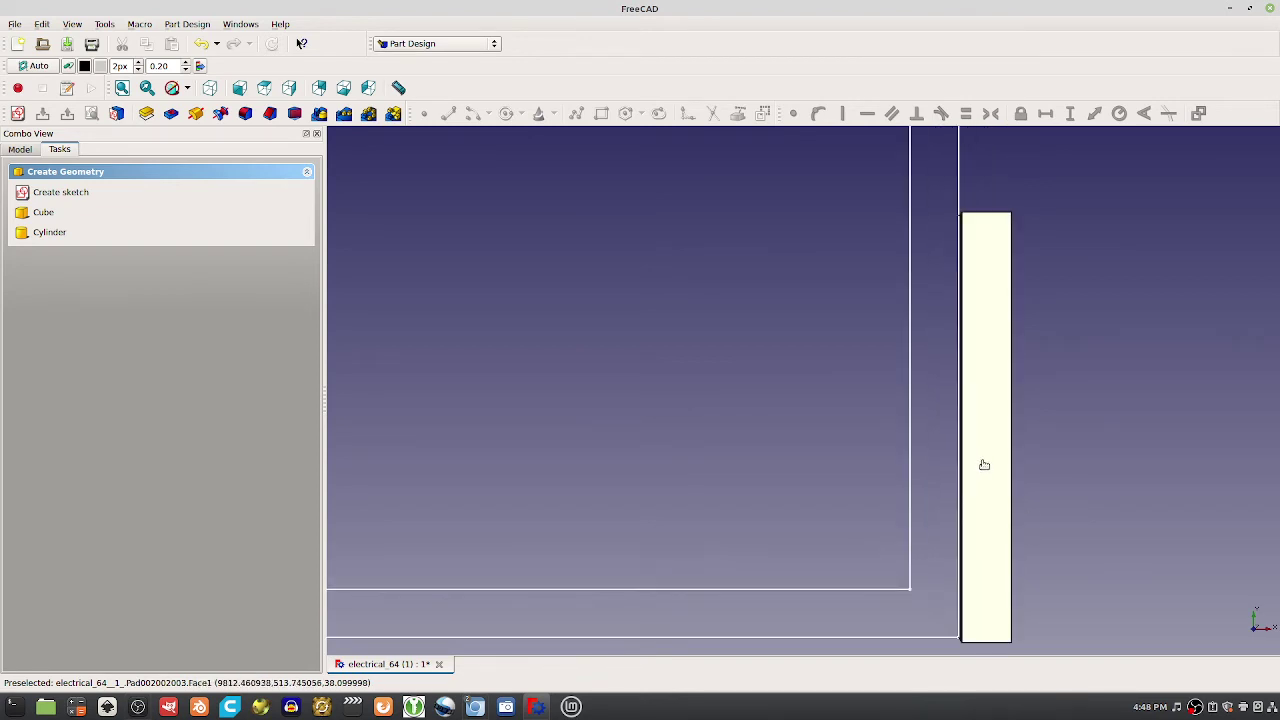
middle_drag(952, 591, 935, 520)
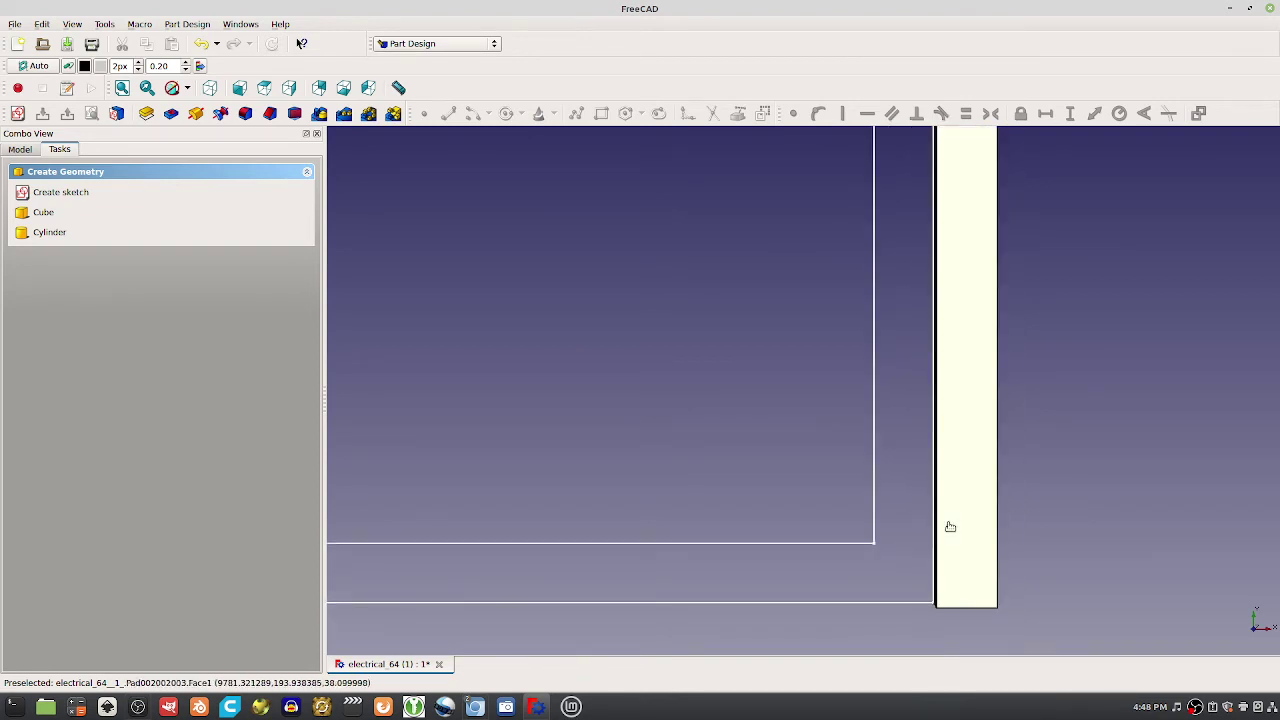
scroll(951, 526, down, 1)
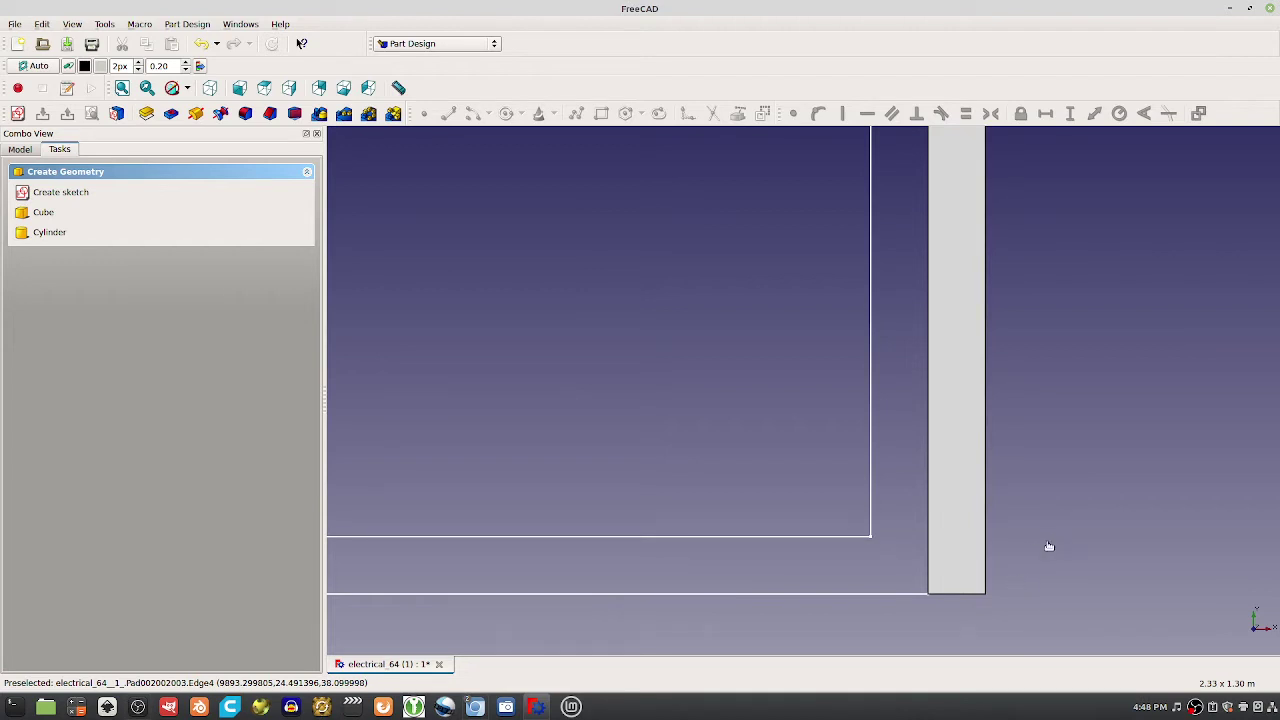
click(951, 562)
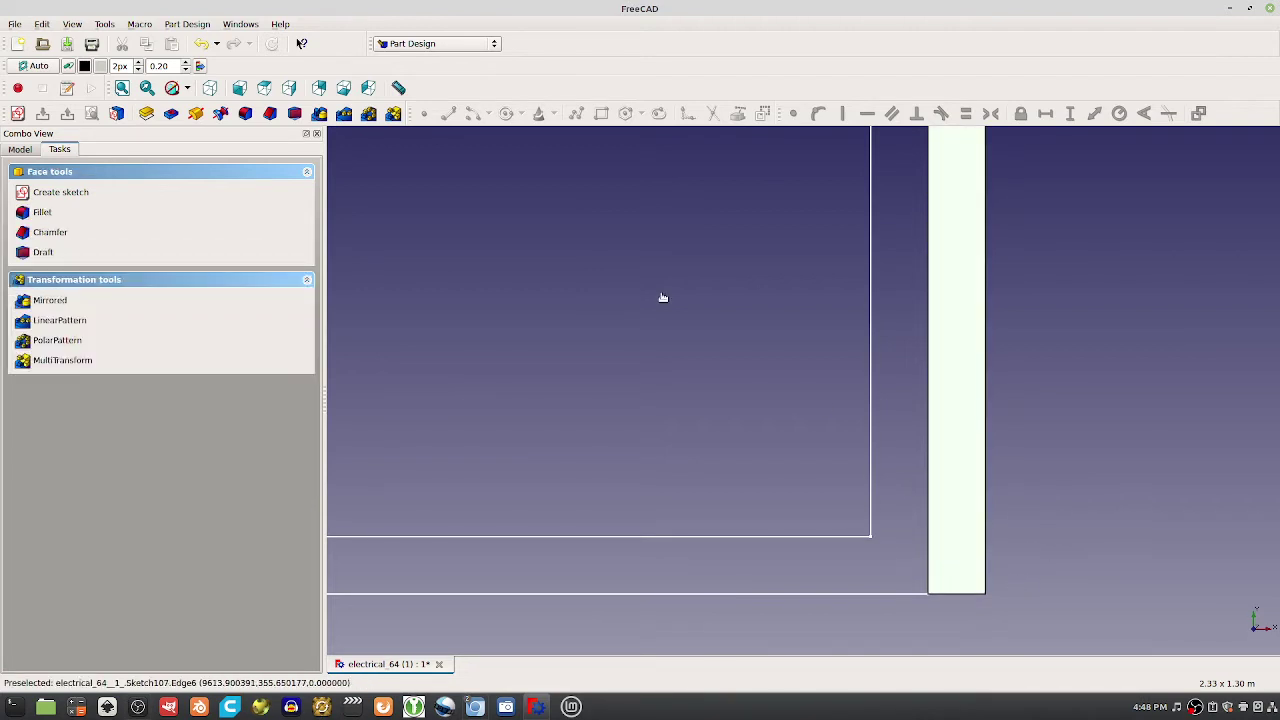
click(146, 113)
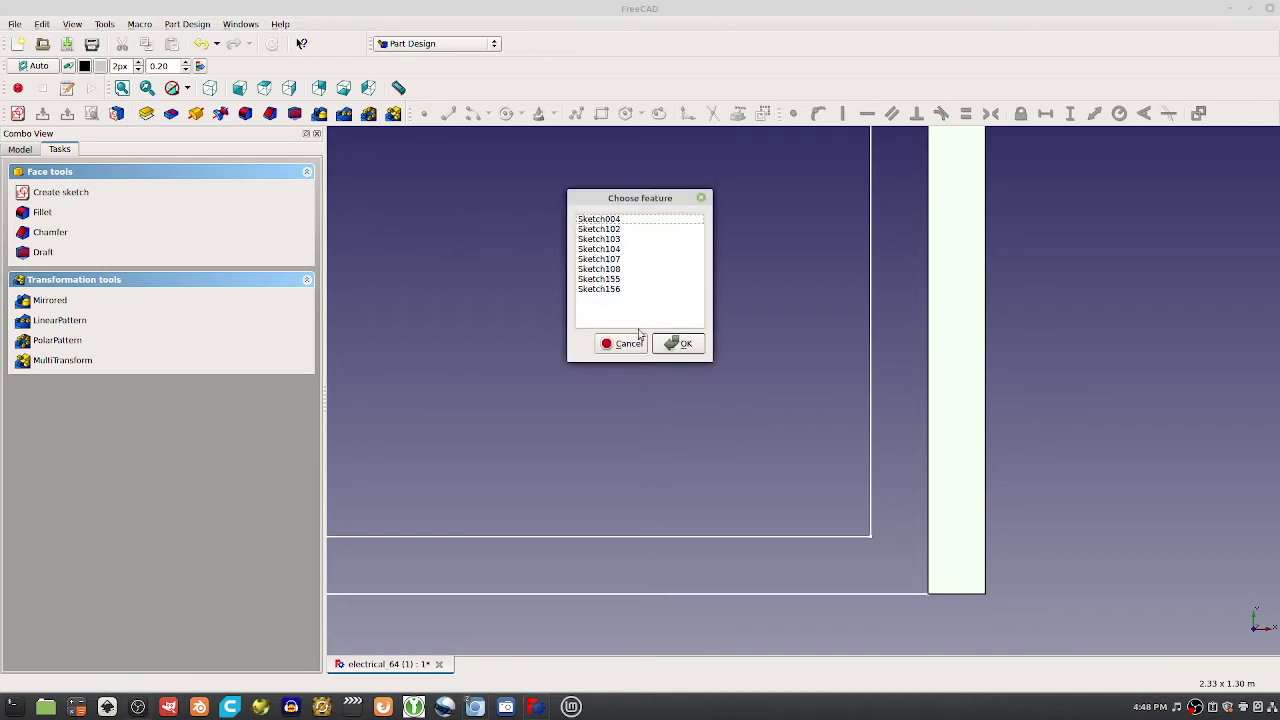
click(626, 344)
Edit the new plate's pad to extrude in the reversed direction, placing it within the sill plate outline
click(18, 149)
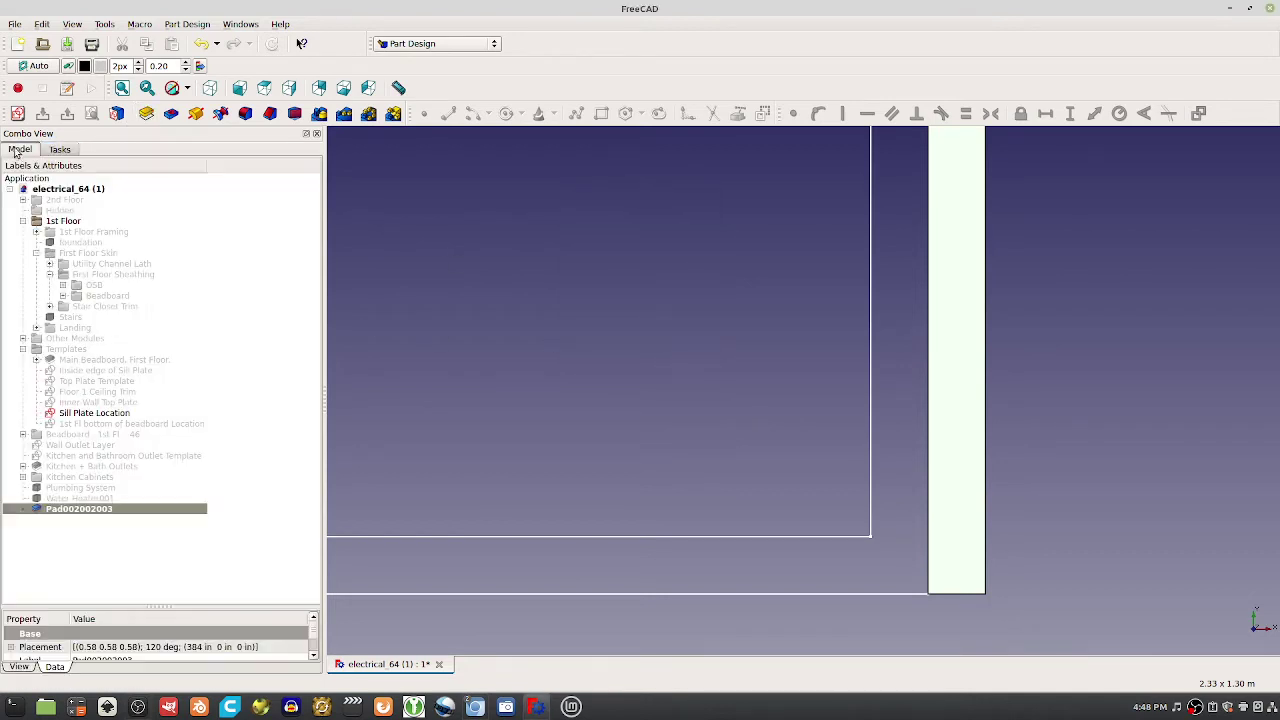
double_click(62, 510)
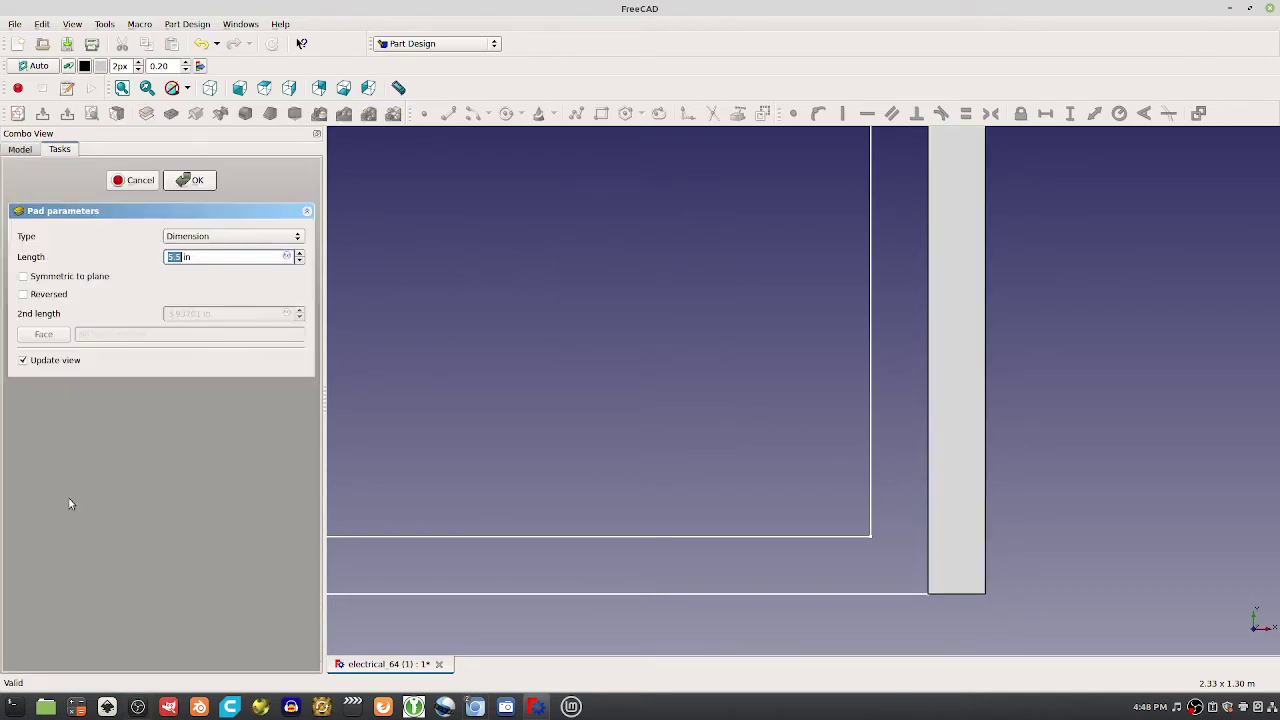
click(22, 295)
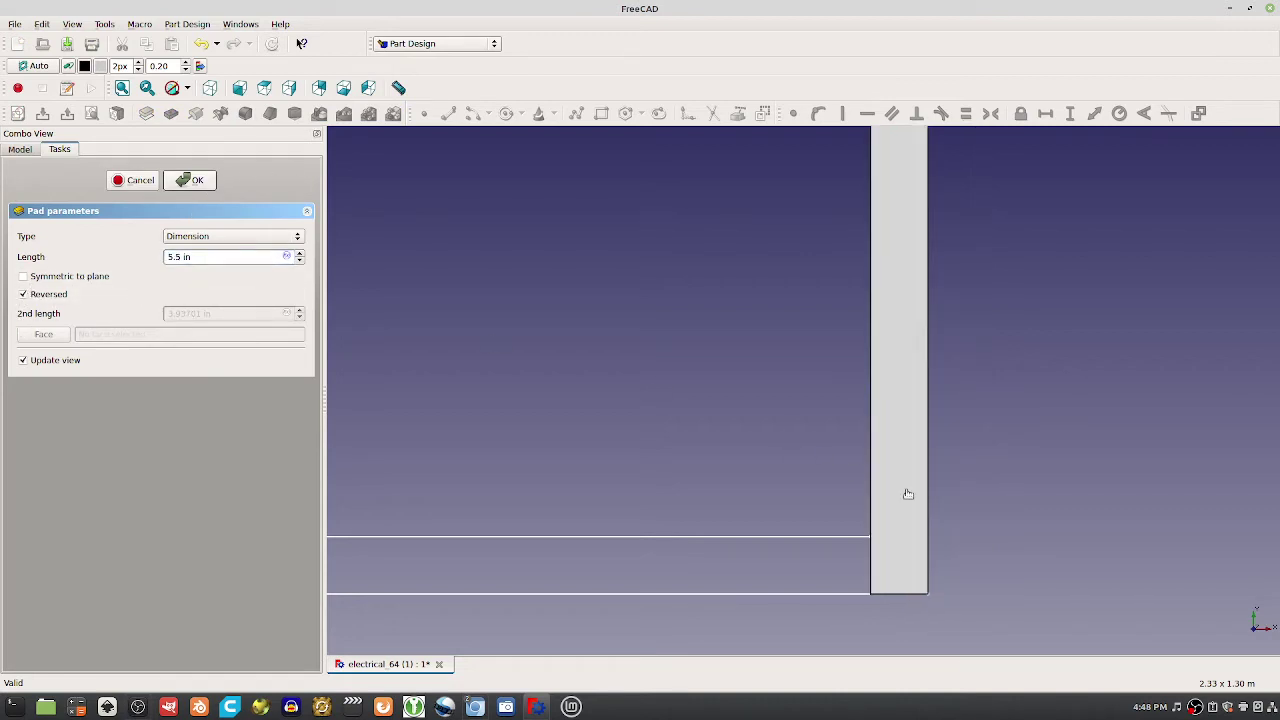
middle_drag(908, 494, 785, 474)
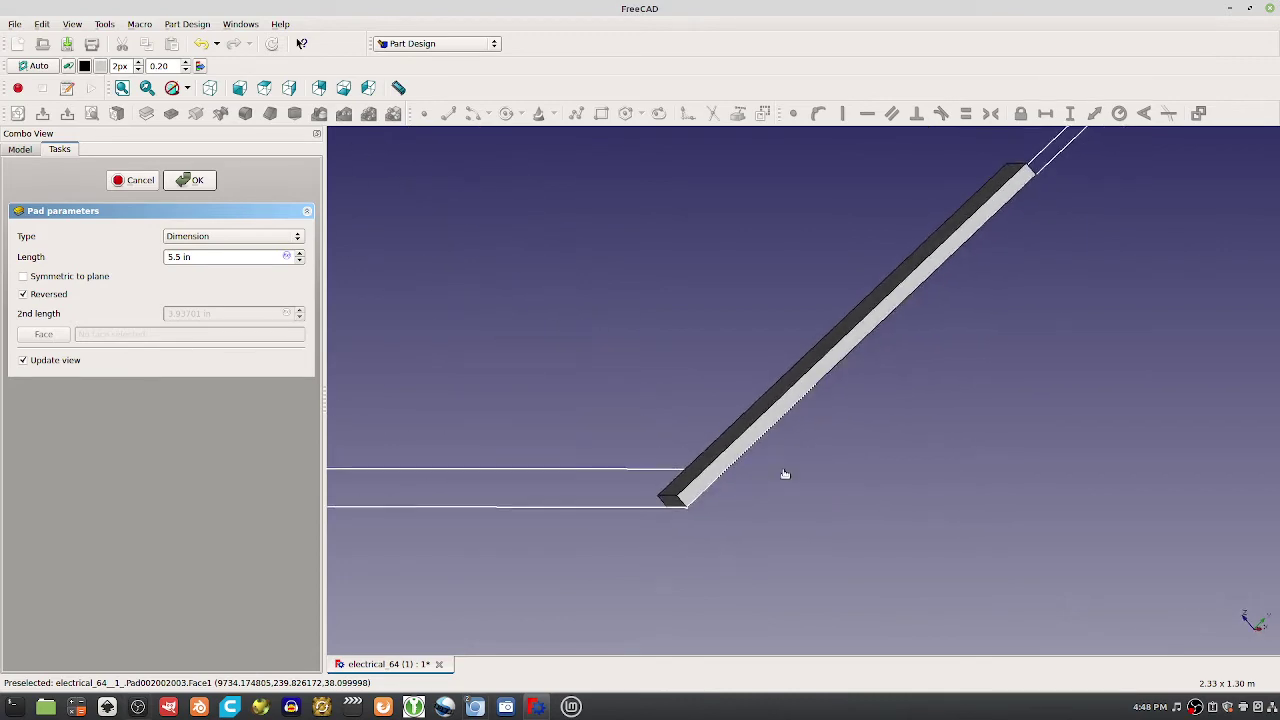
mouse_move(931, 454)
middle_down()
mouse_move(877, 466)
mouse_move(975, 430)
middle_up()
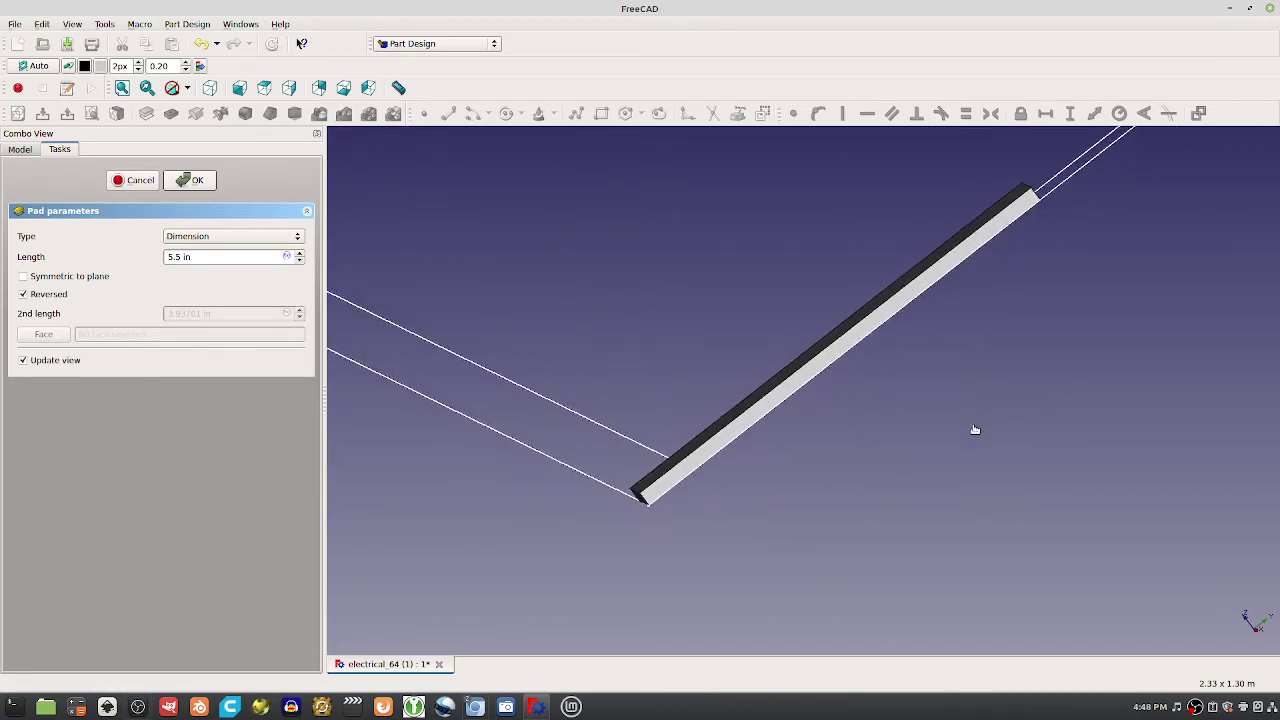
click(190, 184)
Measure the padded plate's length between its end corners and delete the measurement
scroll(826, 479, down, 5)
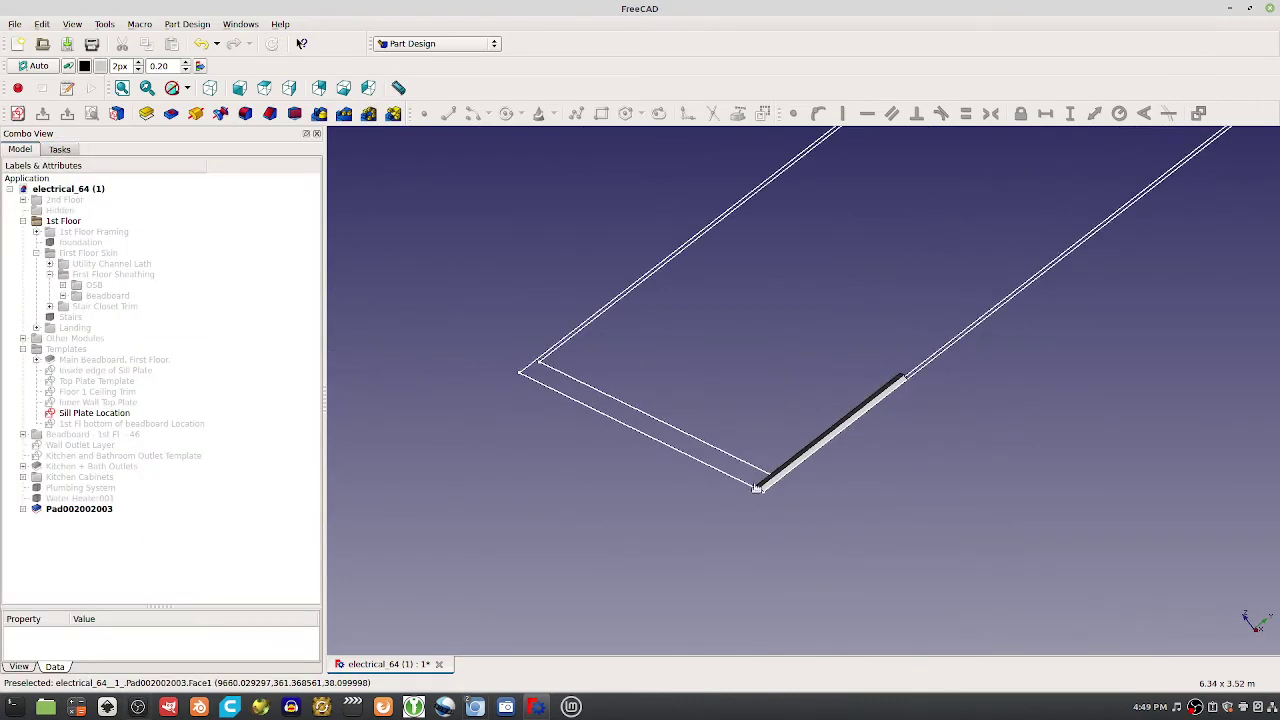
mouse_move(757, 487)
middle_down()
mouse_move(897, 523)
mouse_move(797, 503)
mouse_move(811, 489)
middle_up()
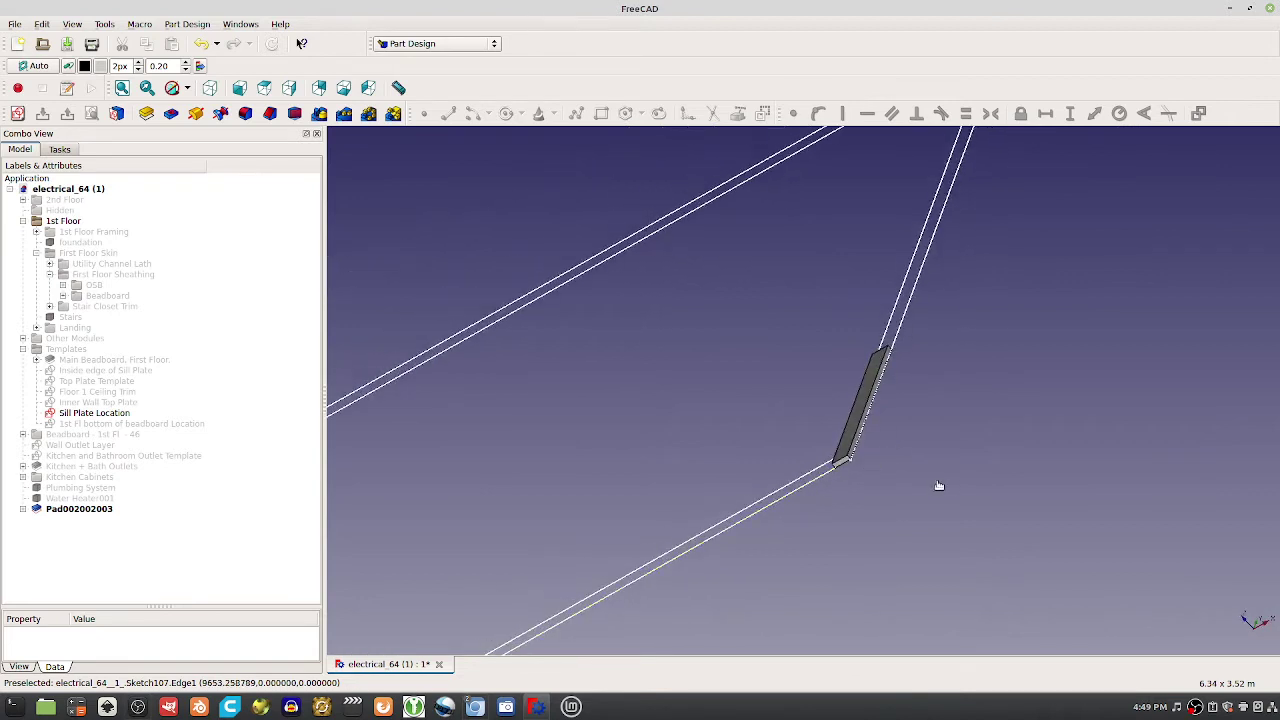
middle_drag(939, 486, 872, 443)
click(871, 441)
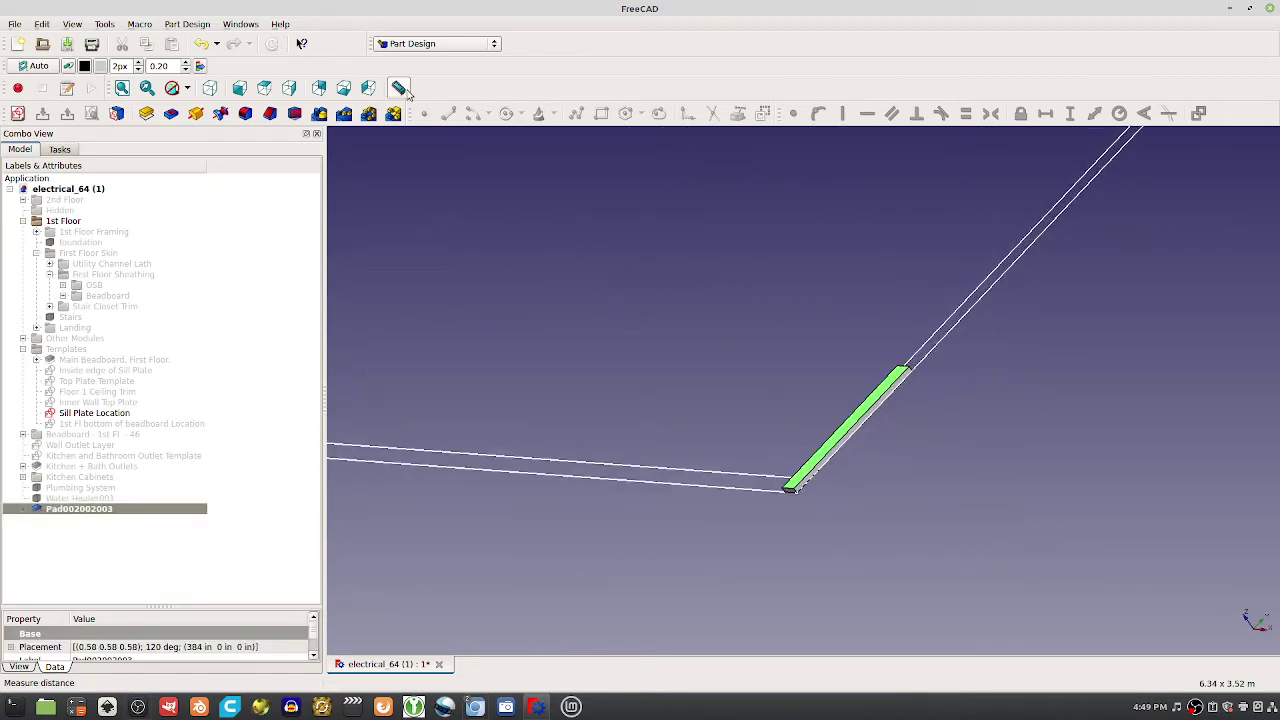
click(871, 423)
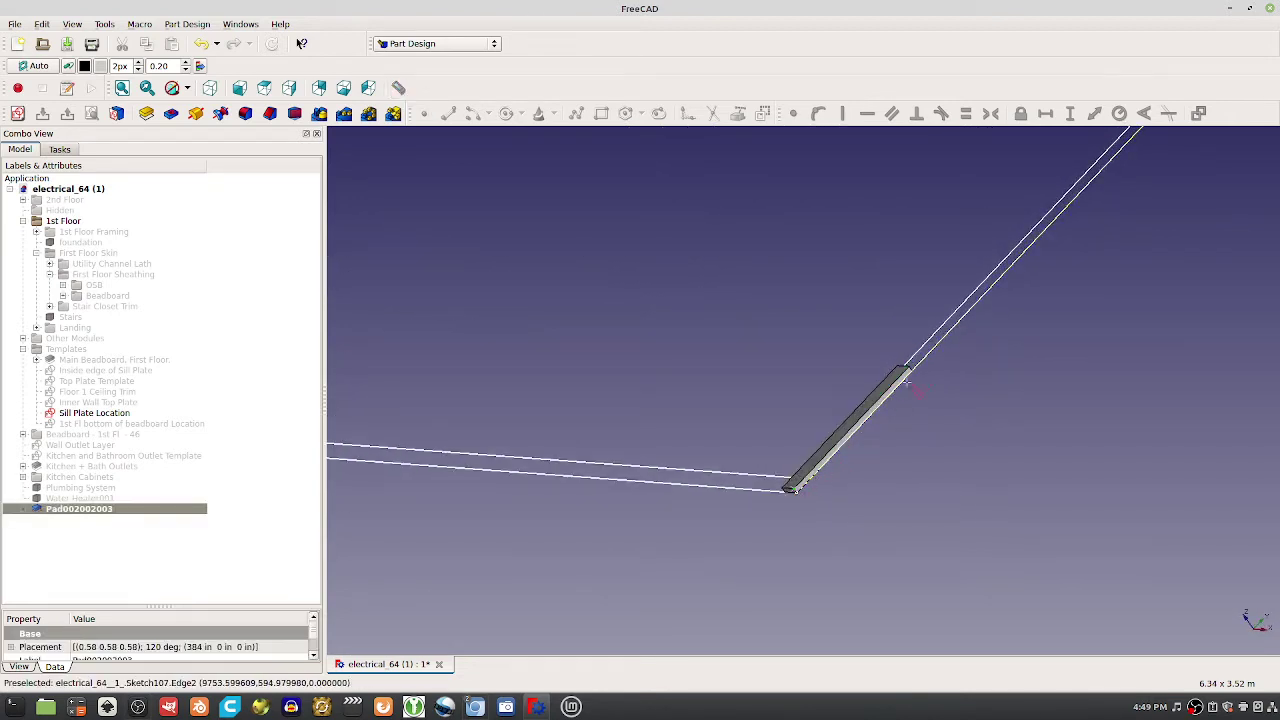
click(905, 372)
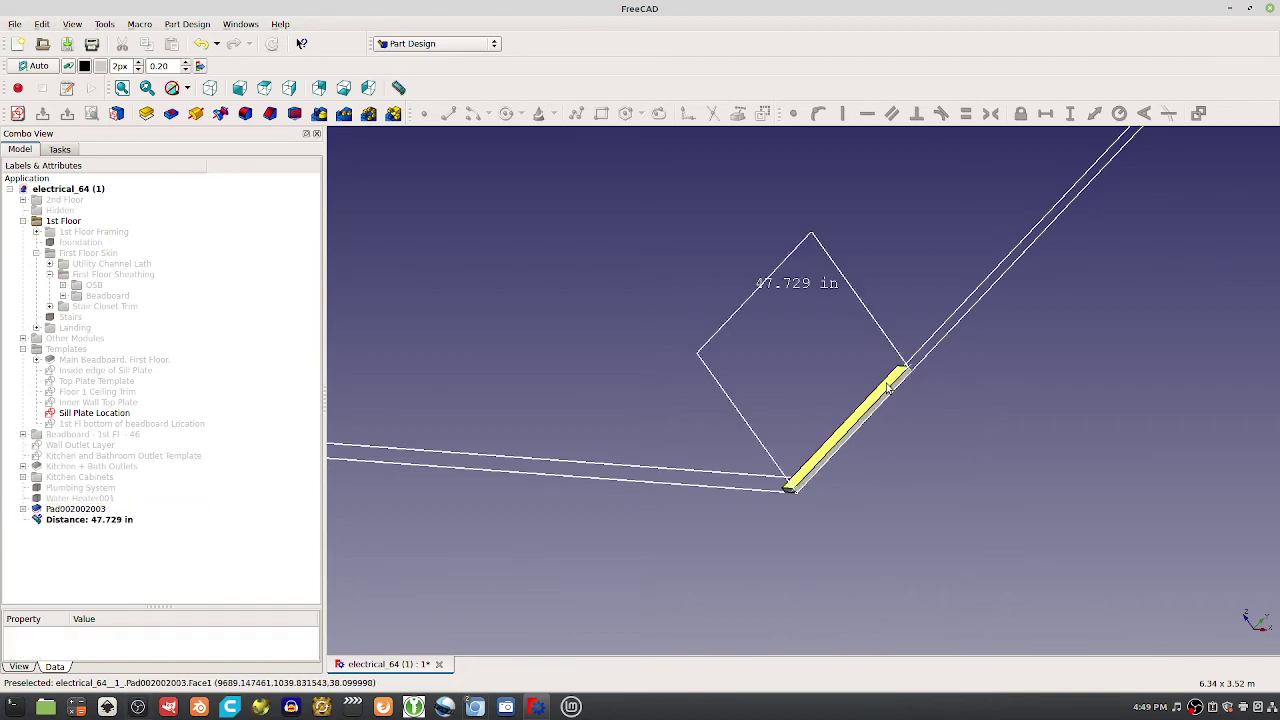
middle_drag(888, 388, 749, 323)
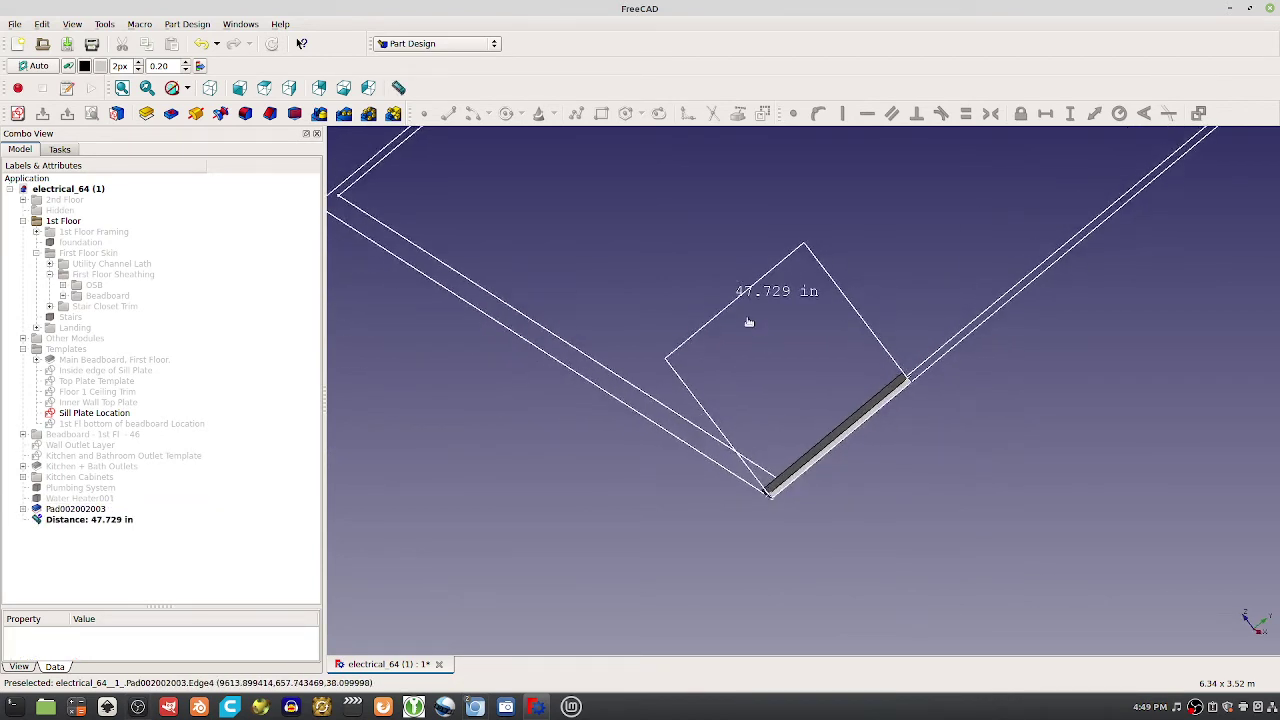
click(124, 519)
key(Delete)
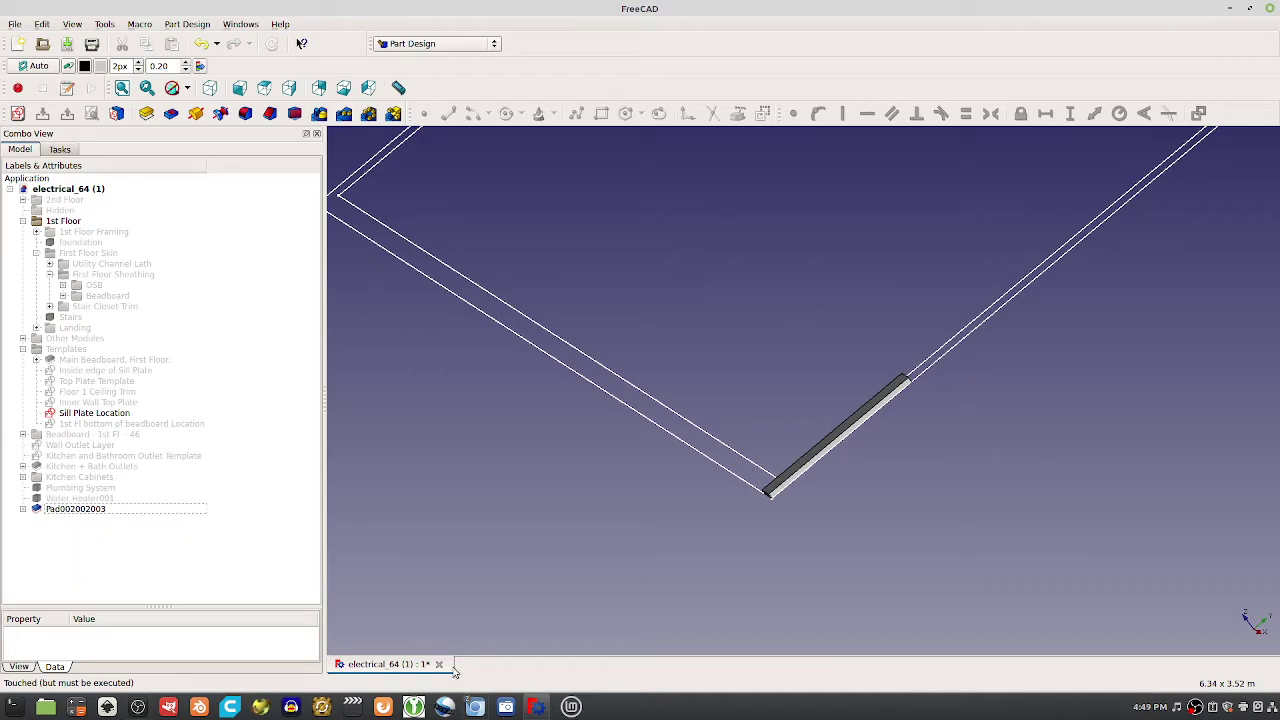
middle_drag(489, 600, 884, 425)
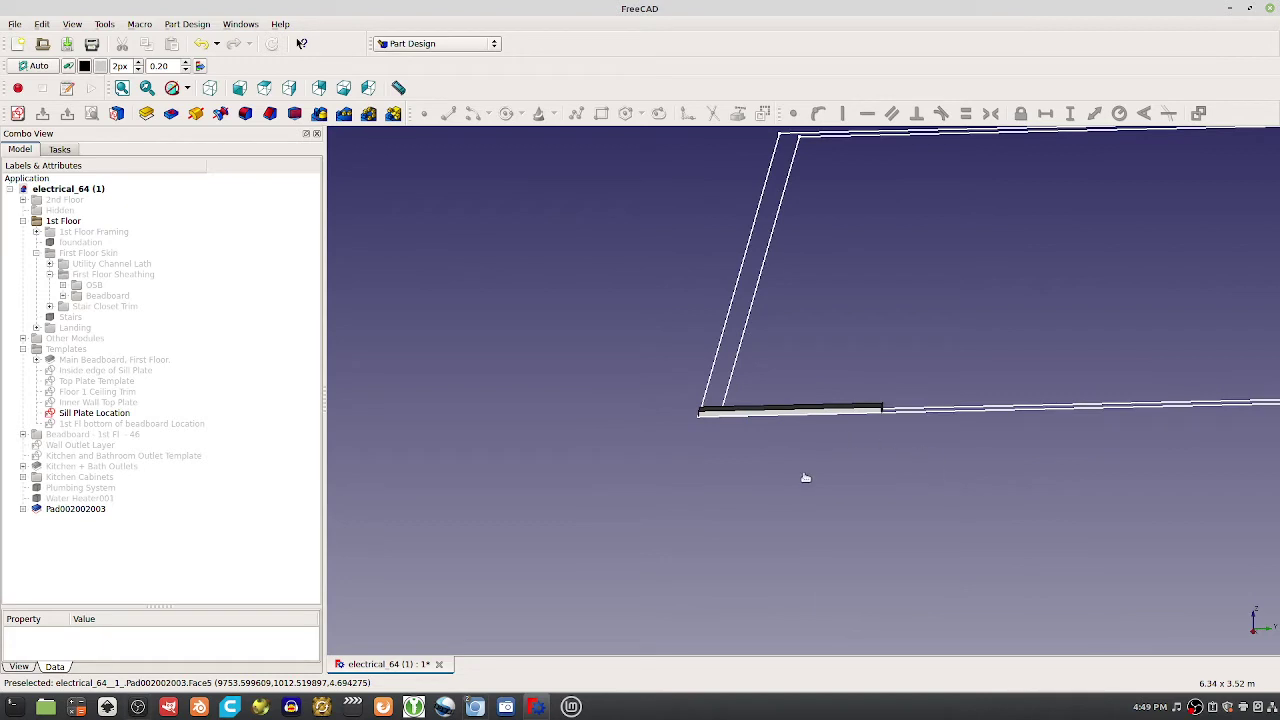
middle_drag(684, 430, 760, 371)
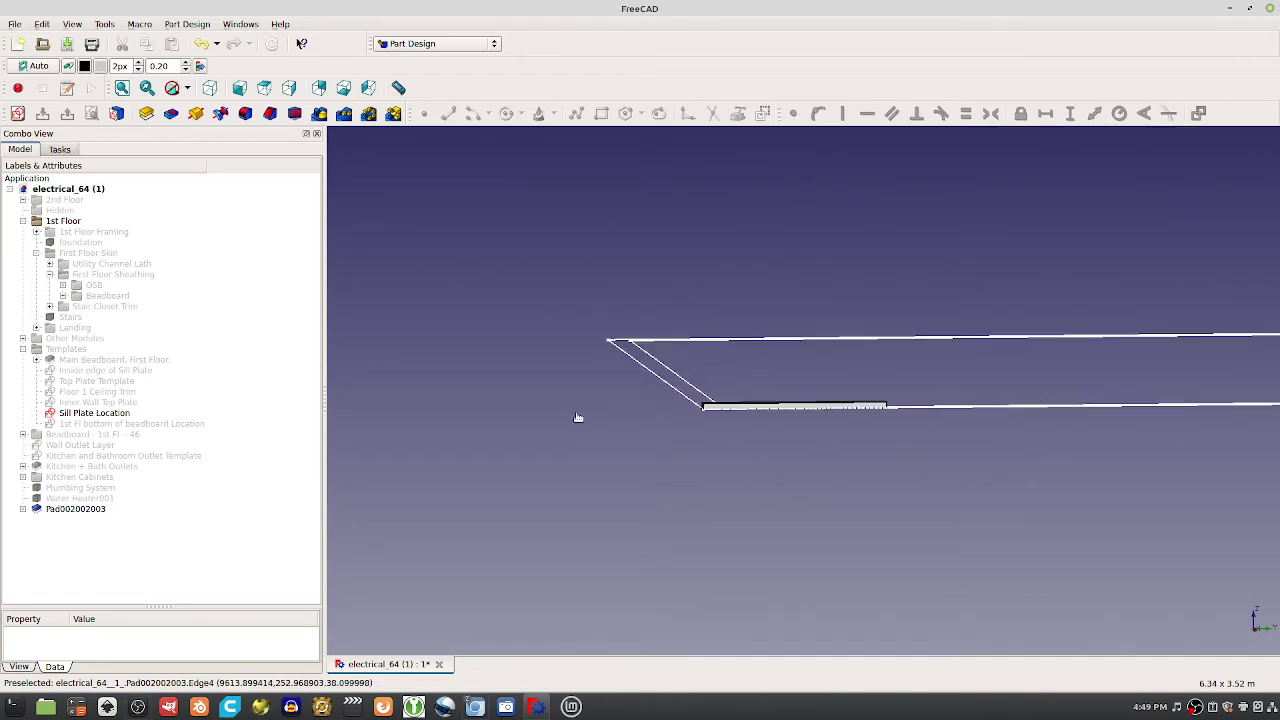
middle_drag(458, 471, 563, 443)
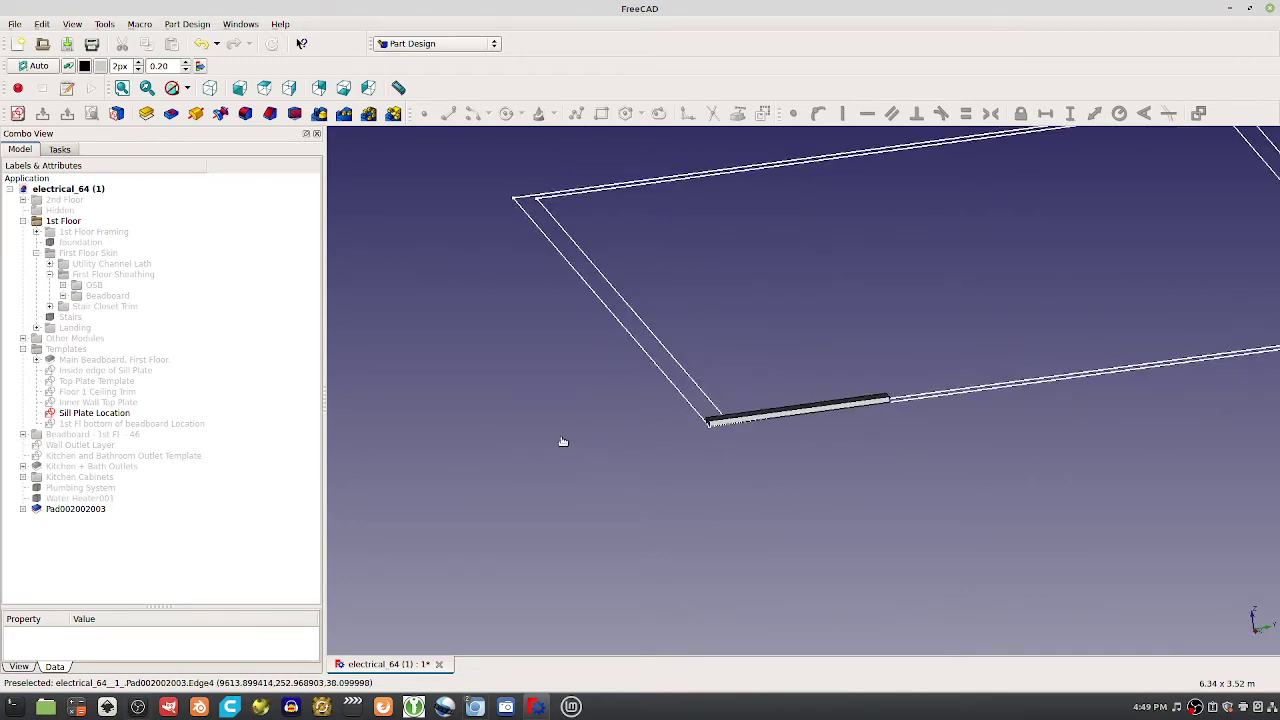
click(69, 512)
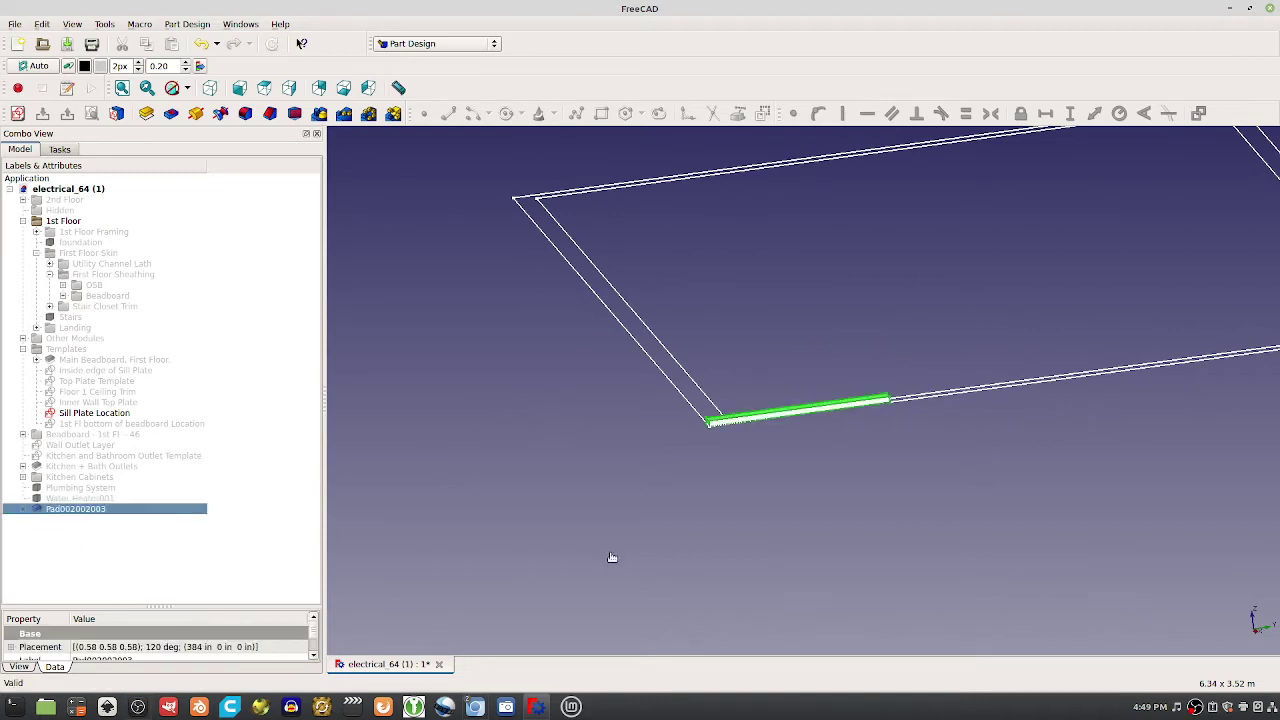
middle_drag(610, 553, 690, 580)
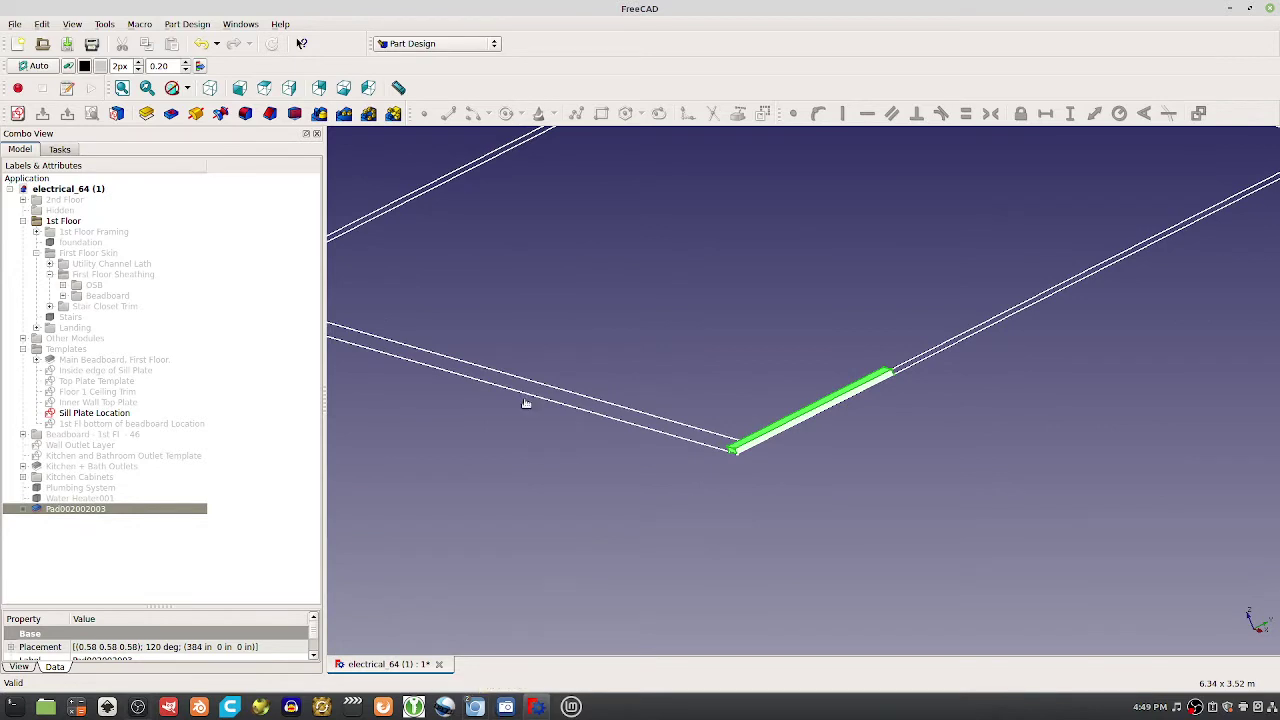
click(42, 113)
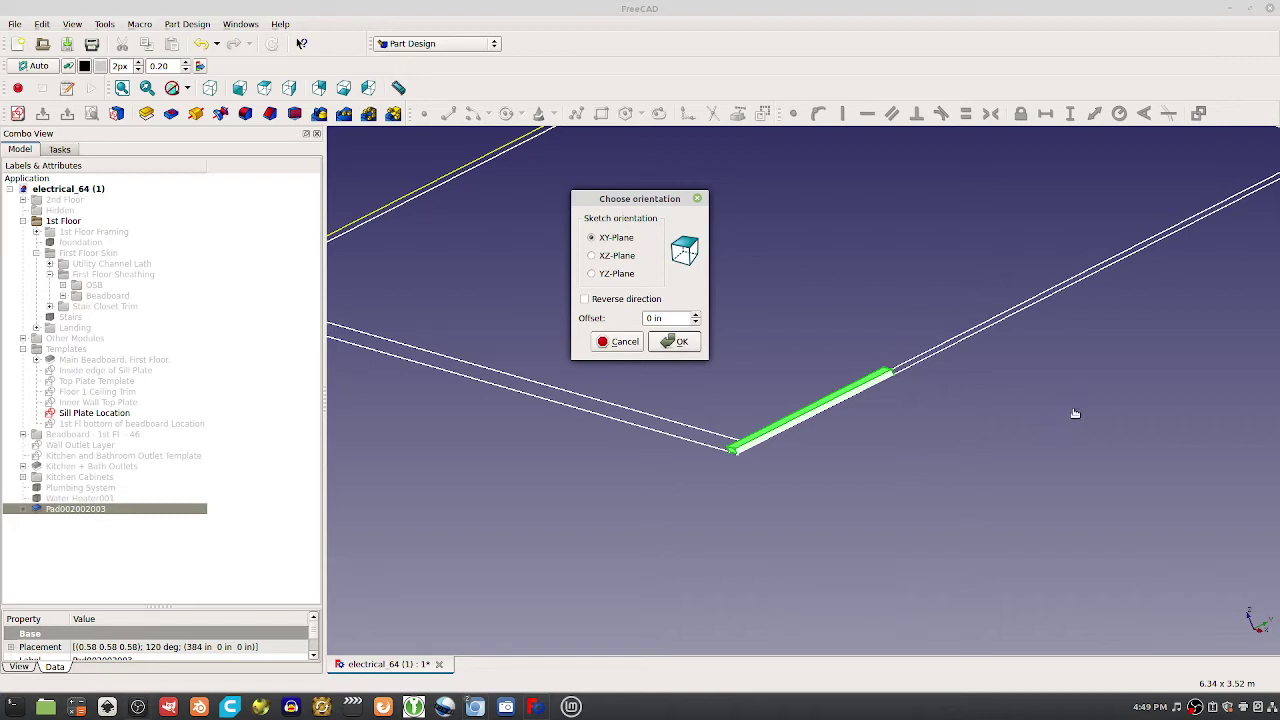
click(592, 256)
click(585, 299)
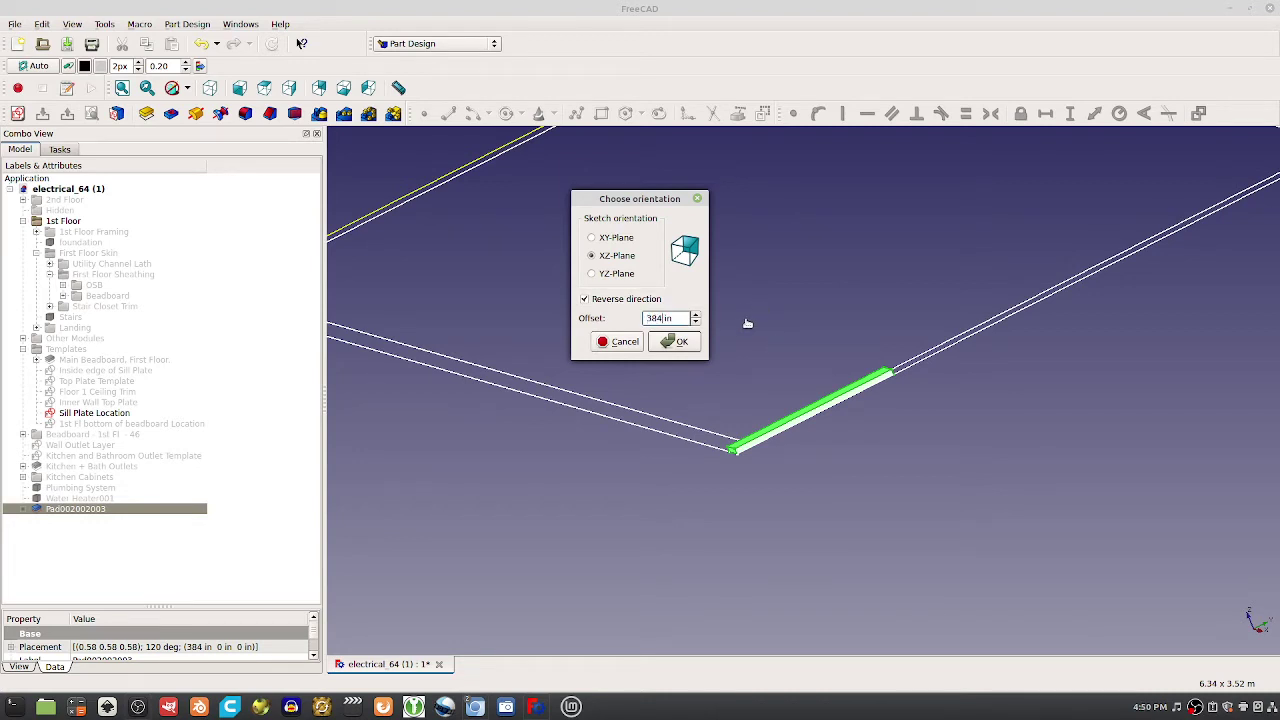
click(681, 343)
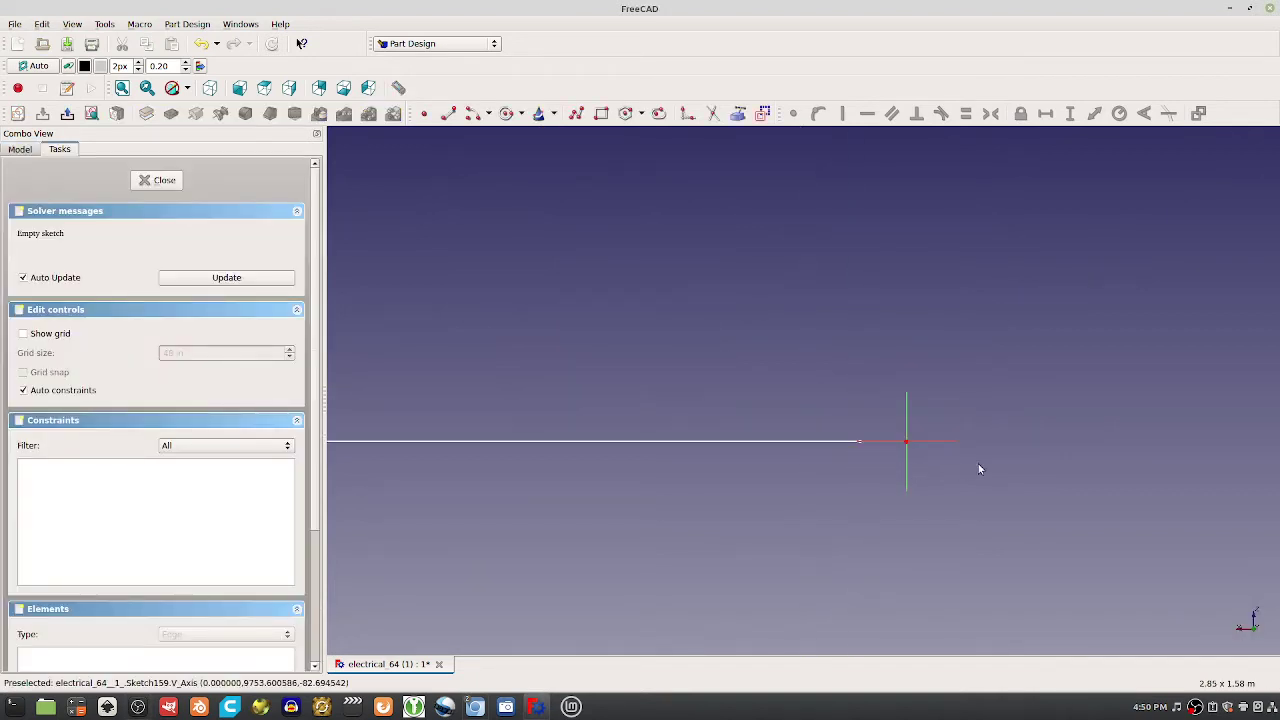
scroll(983, 470, down, 10)
mouse_move(993, 489)
mouse_down()
mouse_move(960, 560)
mouse_move(950, 530)
mouse_up()
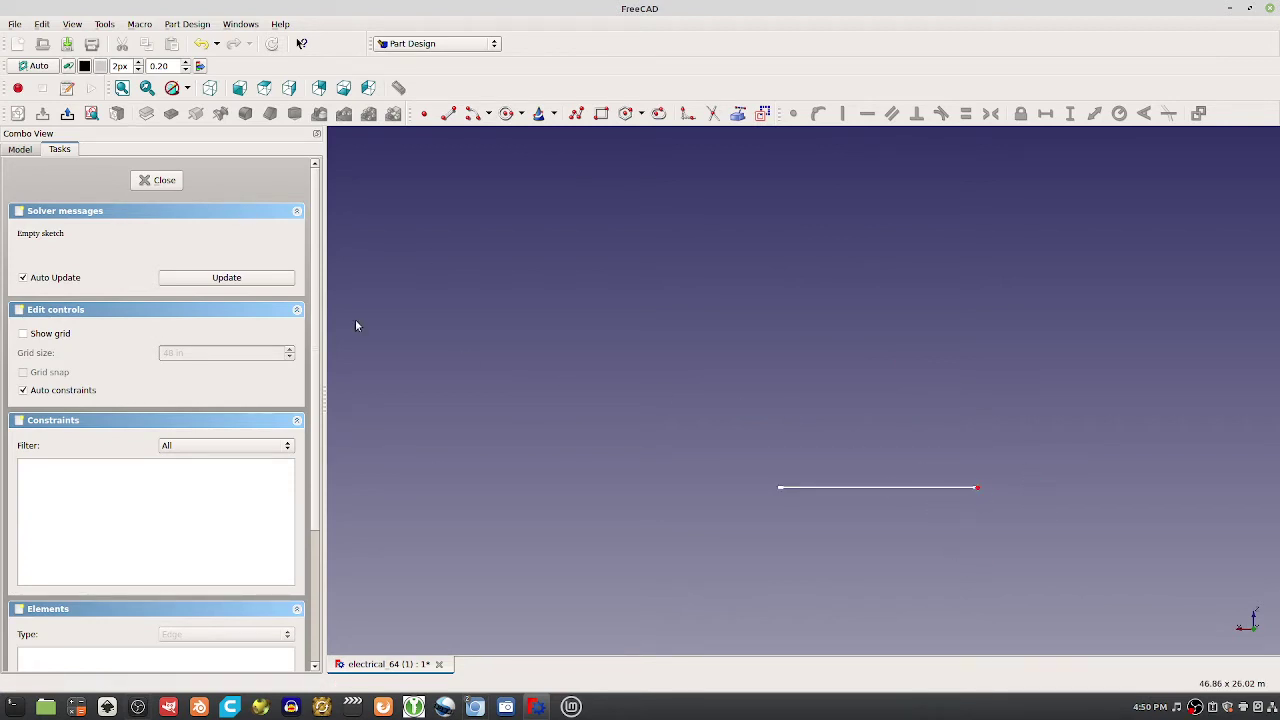
scroll(850, 414, up, 10)
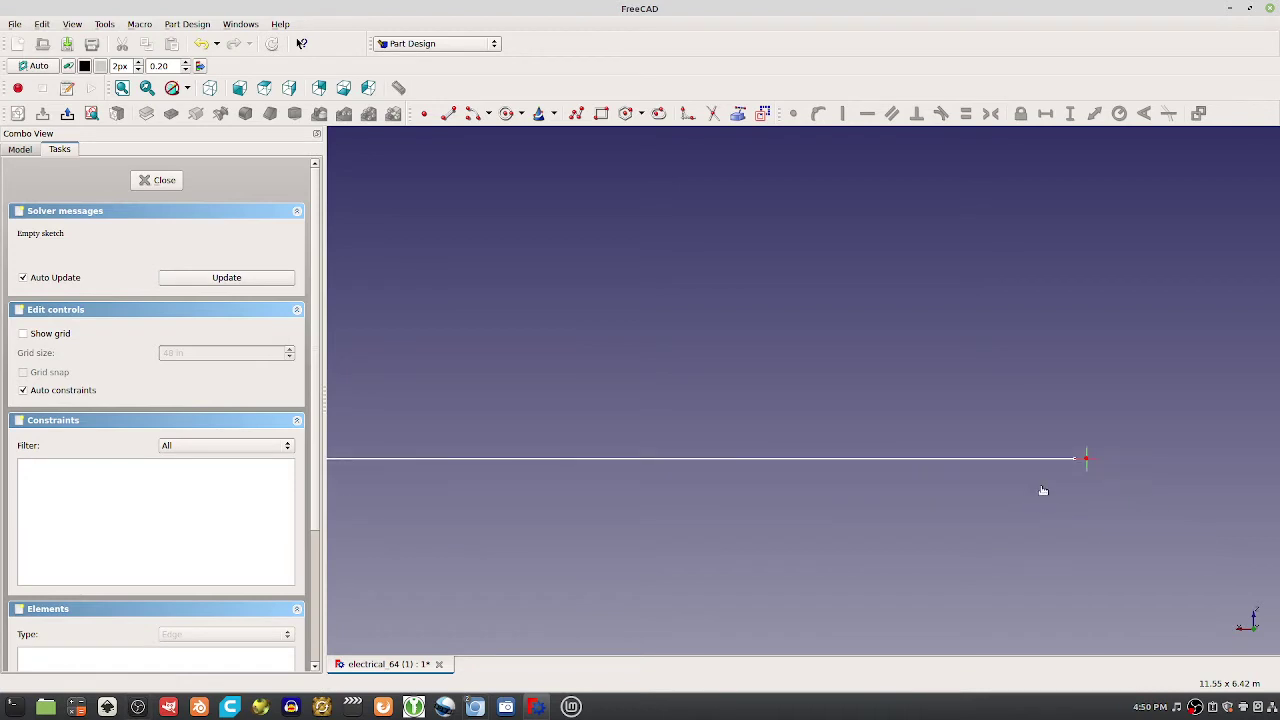
scroll(1084, 517, up, 5)
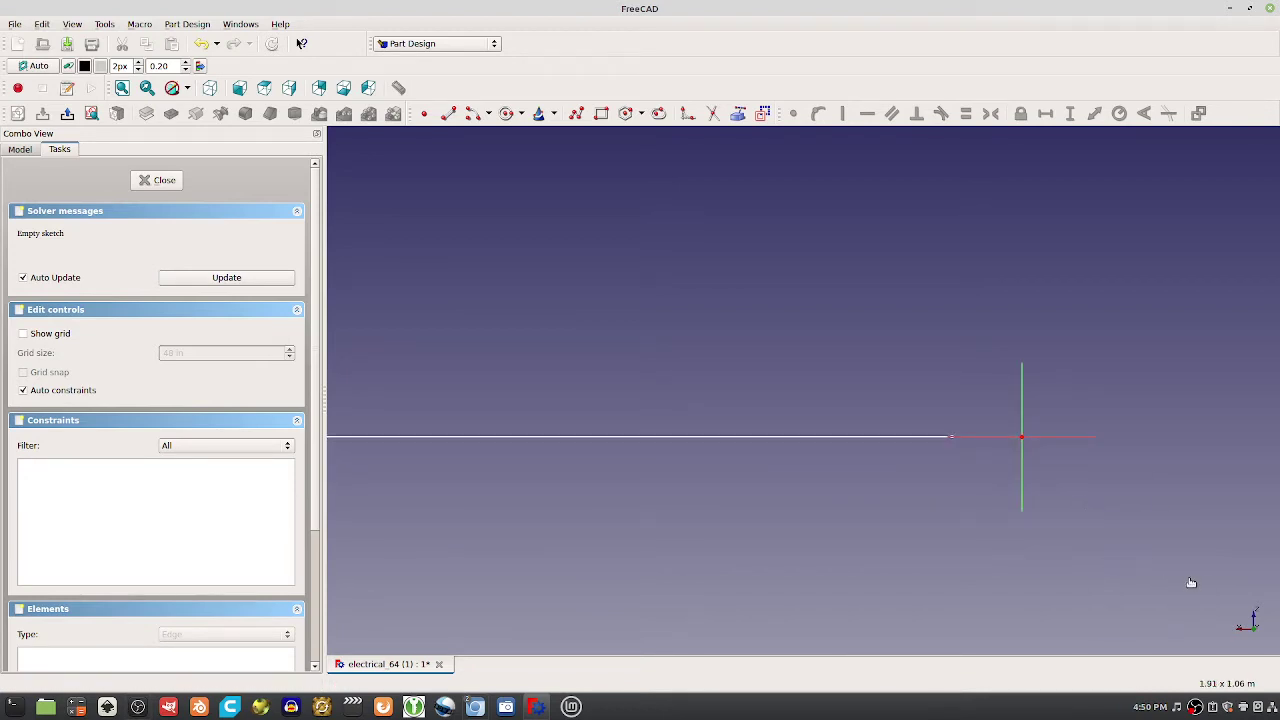
click(158, 180)
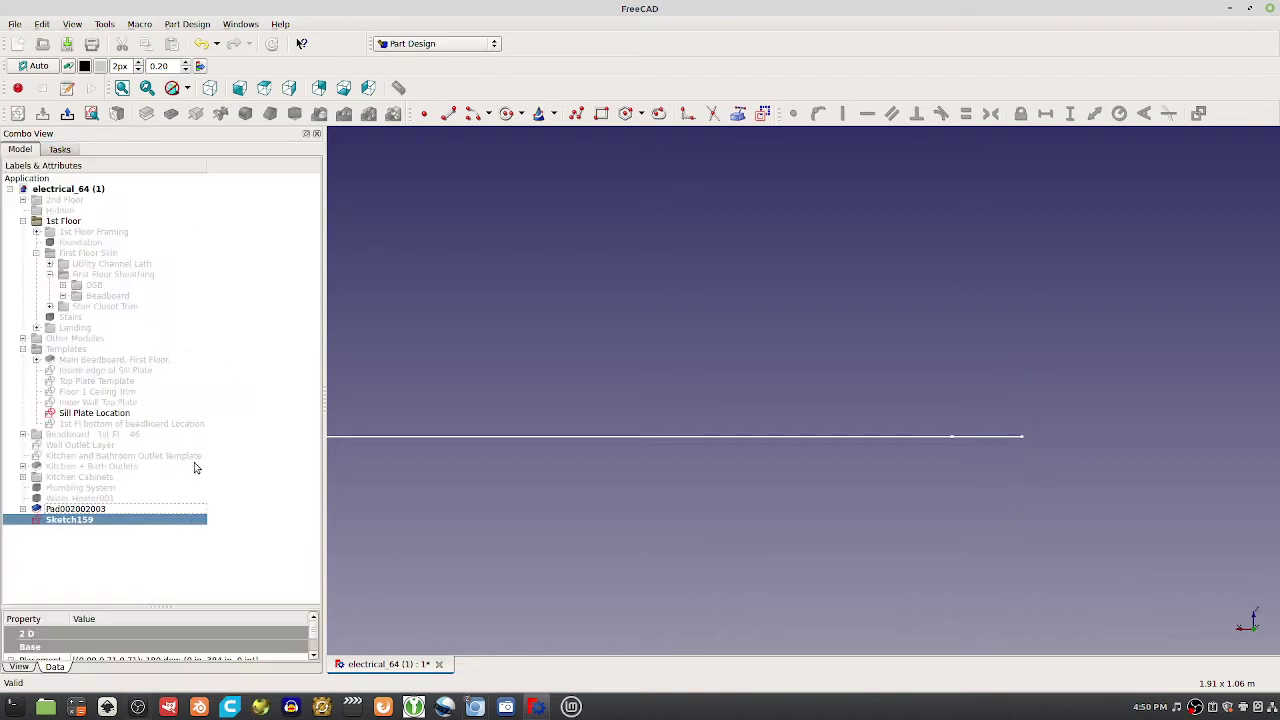
key(Delete)
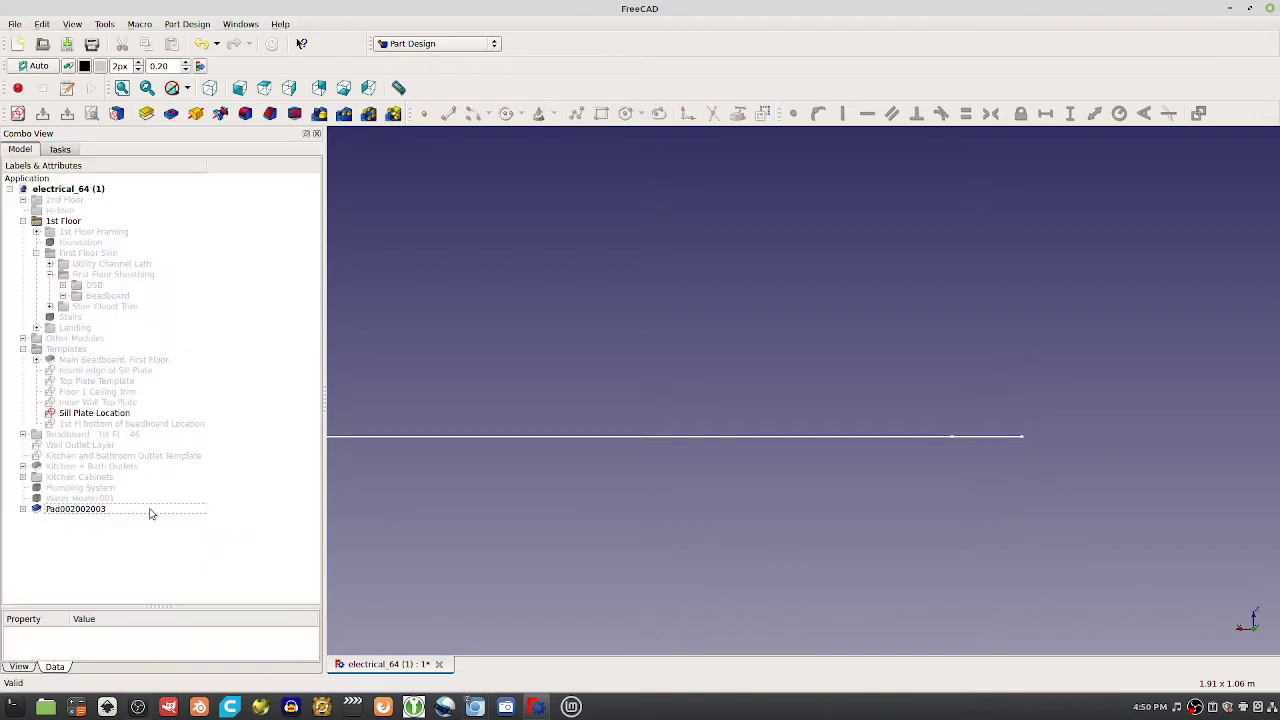
Examine from above where the new plate sits on the short side of the sill plate outline
key(0)
scroll(826, 491, down, 10)
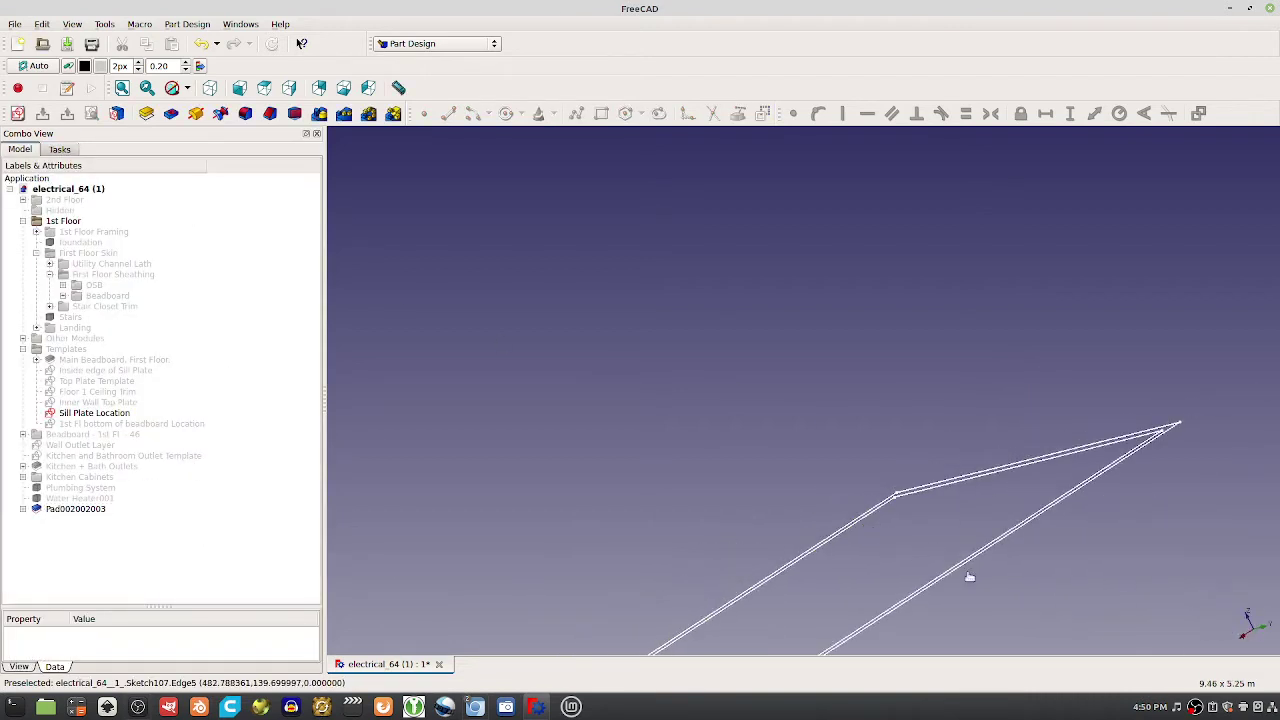
mouse_move(665, 501)
middle_down()
mouse_move(991, 540)
mouse_move(851, 454)
mouse_move(856, 377)
mouse_move(783, 437)
mouse_move(1103, 537)
mouse_move(1046, 460)
mouse_move(908, 419)
mouse_move(1017, 400)
mouse_move(1103, 417)
middle_up()
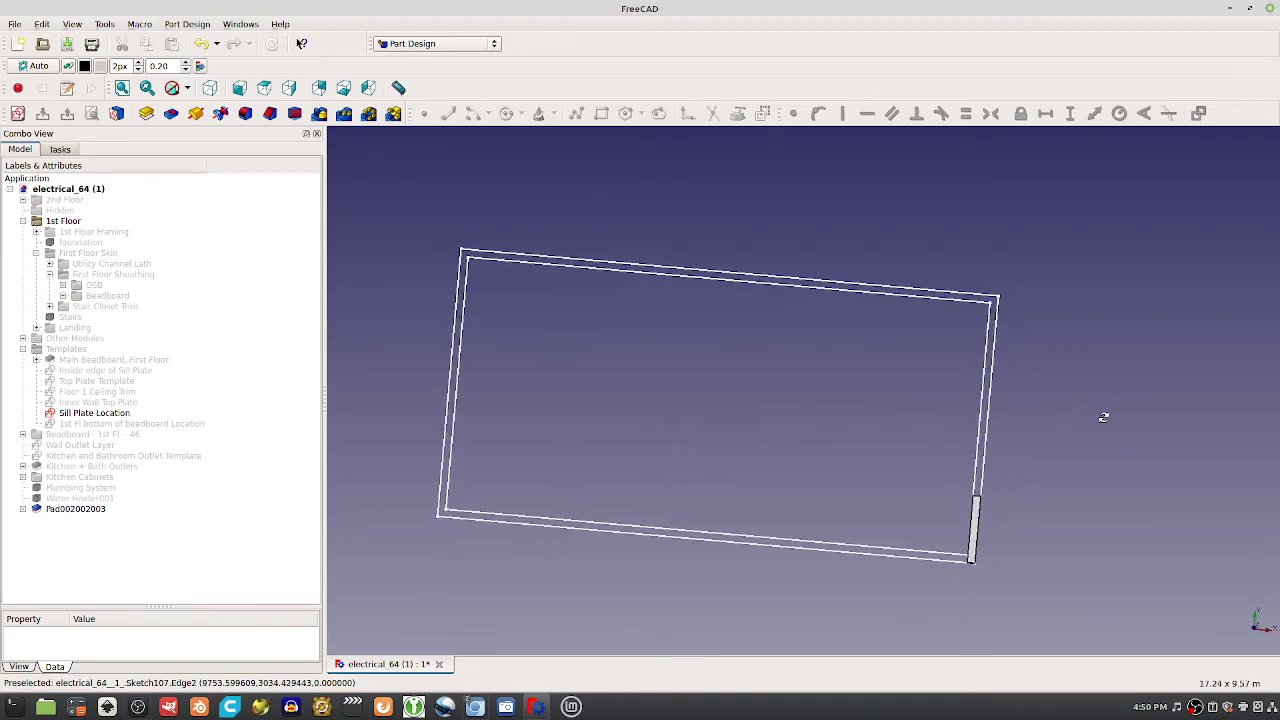
mouse_move(977, 671)
middle_down()
mouse_move(714, 557)
mouse_move(709, 509)
mouse_move(762, 676)
middle_up()
mouse_move(799, 622)
middle_down()
mouse_move(785, 548)
mouse_move(851, 582)
mouse_move(969, 594)
mouse_move(926, 411)
middle_up()
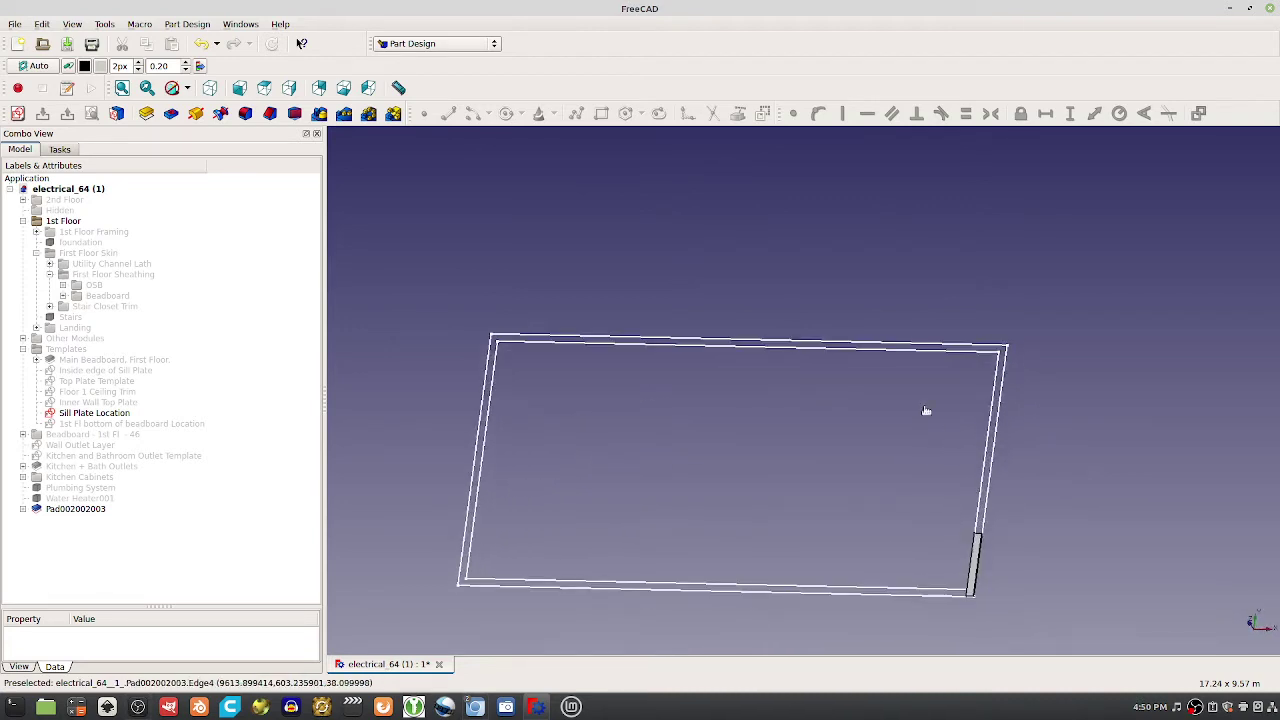
middle_drag(654, 347, 669, 321)
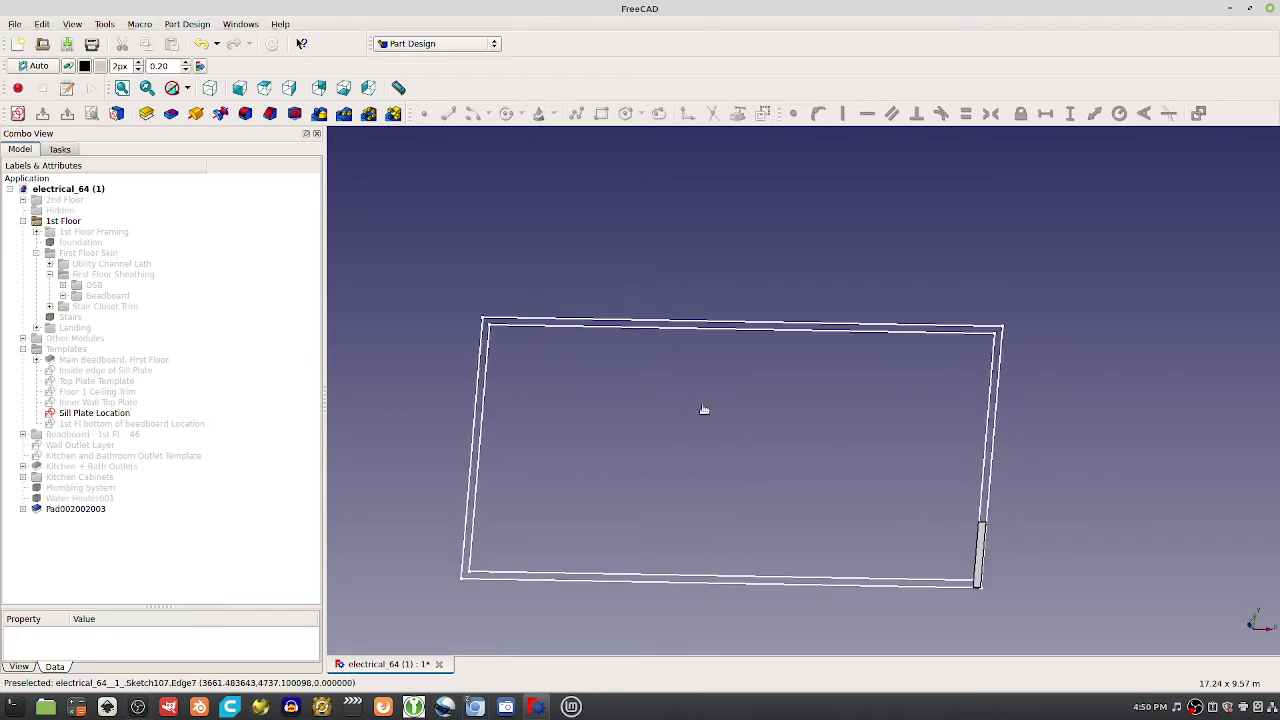
scroll(998, 547, up, 3)
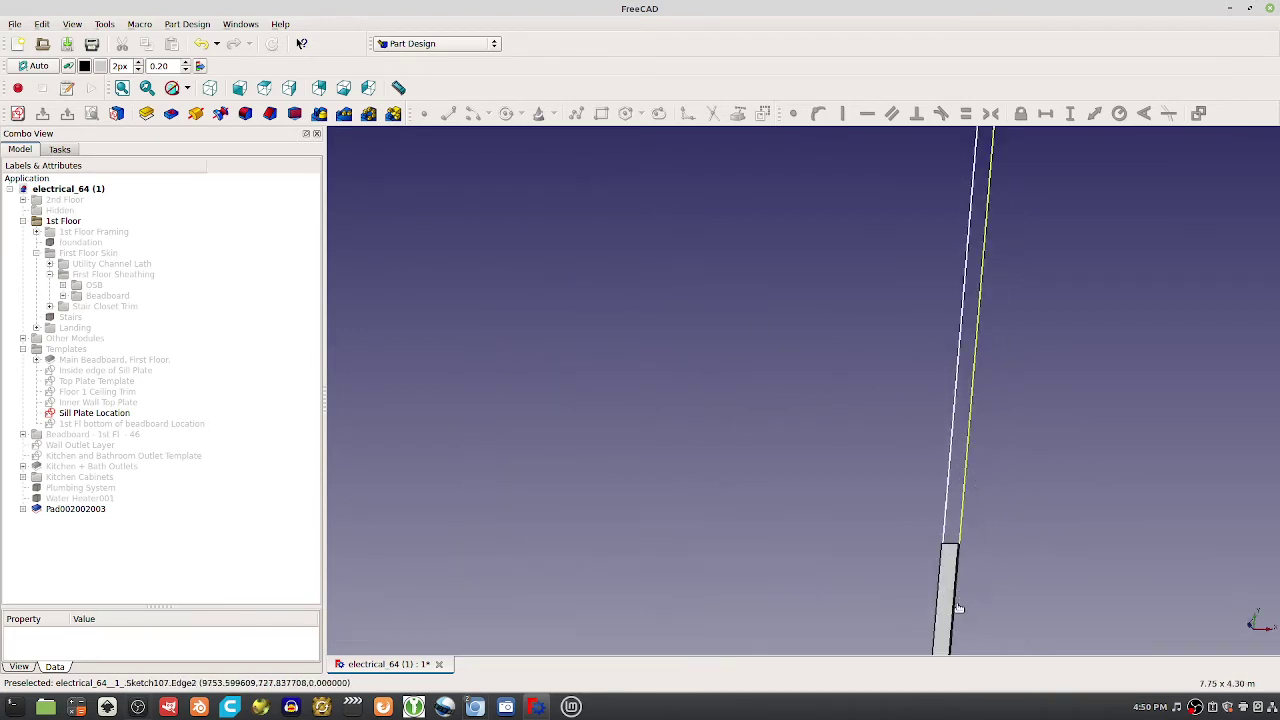
middle_drag(913, 408, 909, 463)
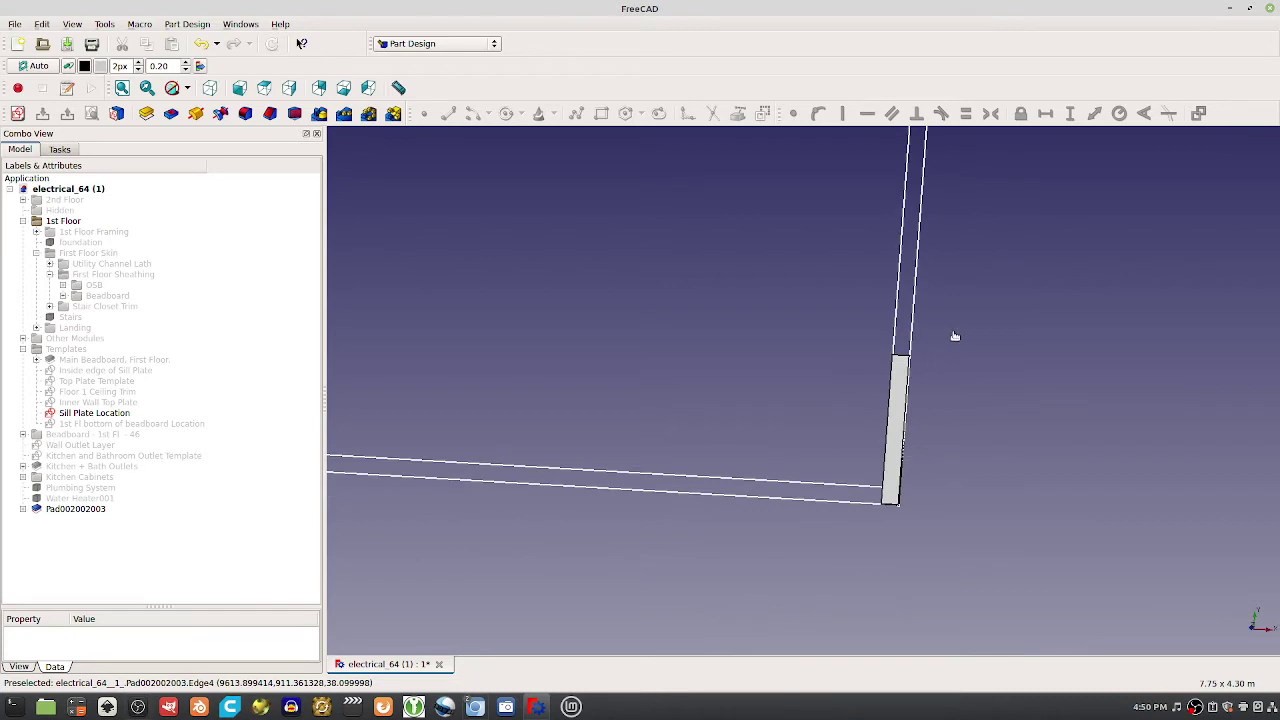
mouse_move(955, 336)
middle_down()
mouse_move(960, 351)
mouse_move(846, 366)
mouse_move(943, 400)
middle_up()
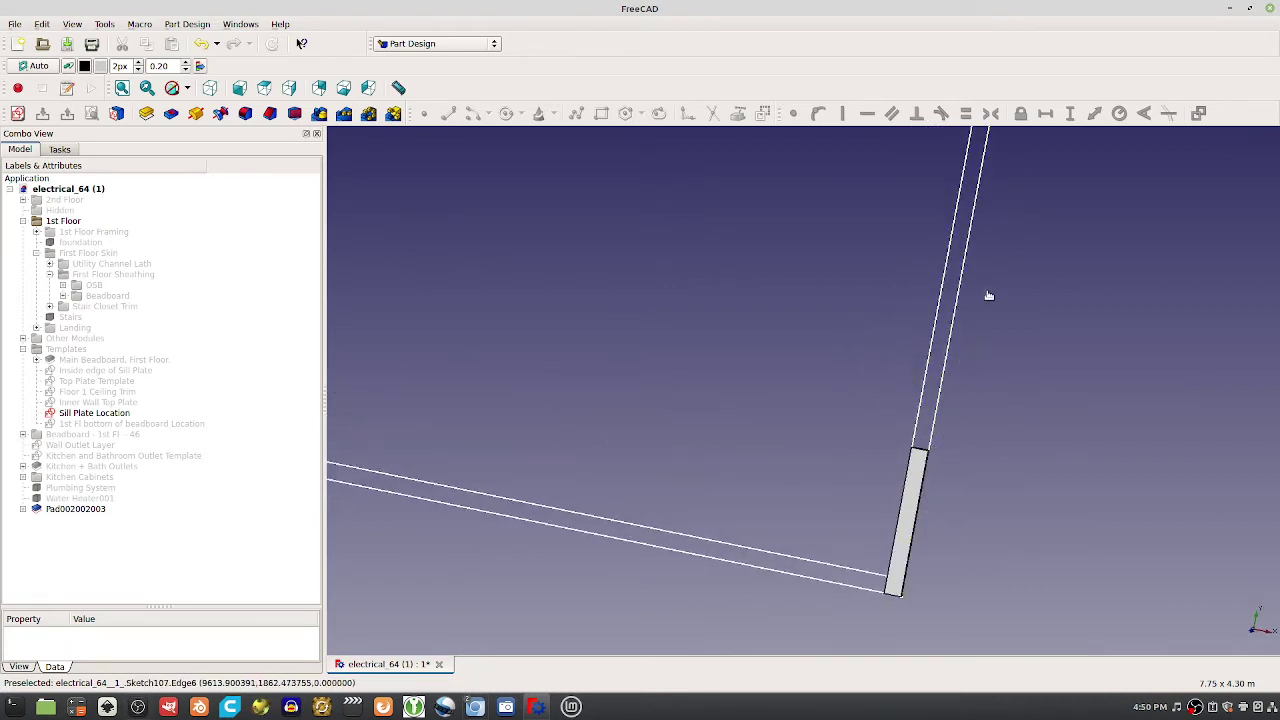
Select the sill plate outline and examine its corner at the opposite end of the plate's wall
scroll(974, 371, down, 3)
scroll(903, 269, down, 3)
click(903, 268)
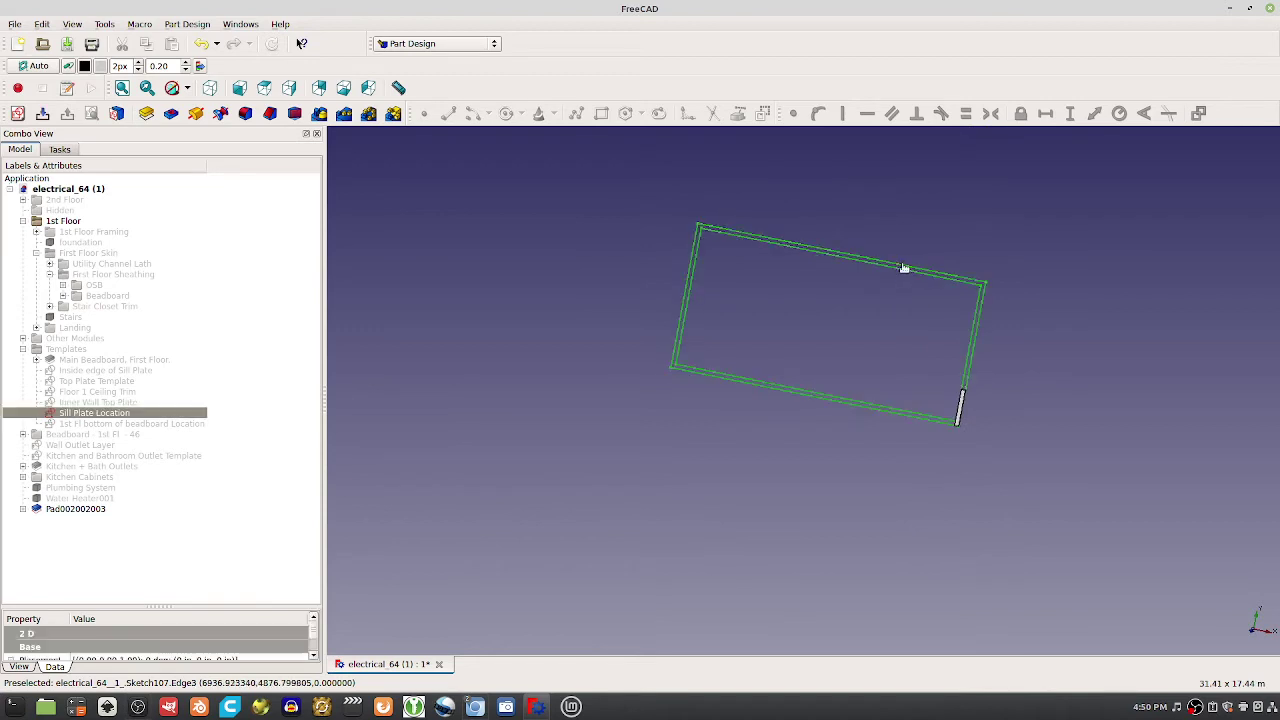
middle_drag(614, 320, 611, 337)
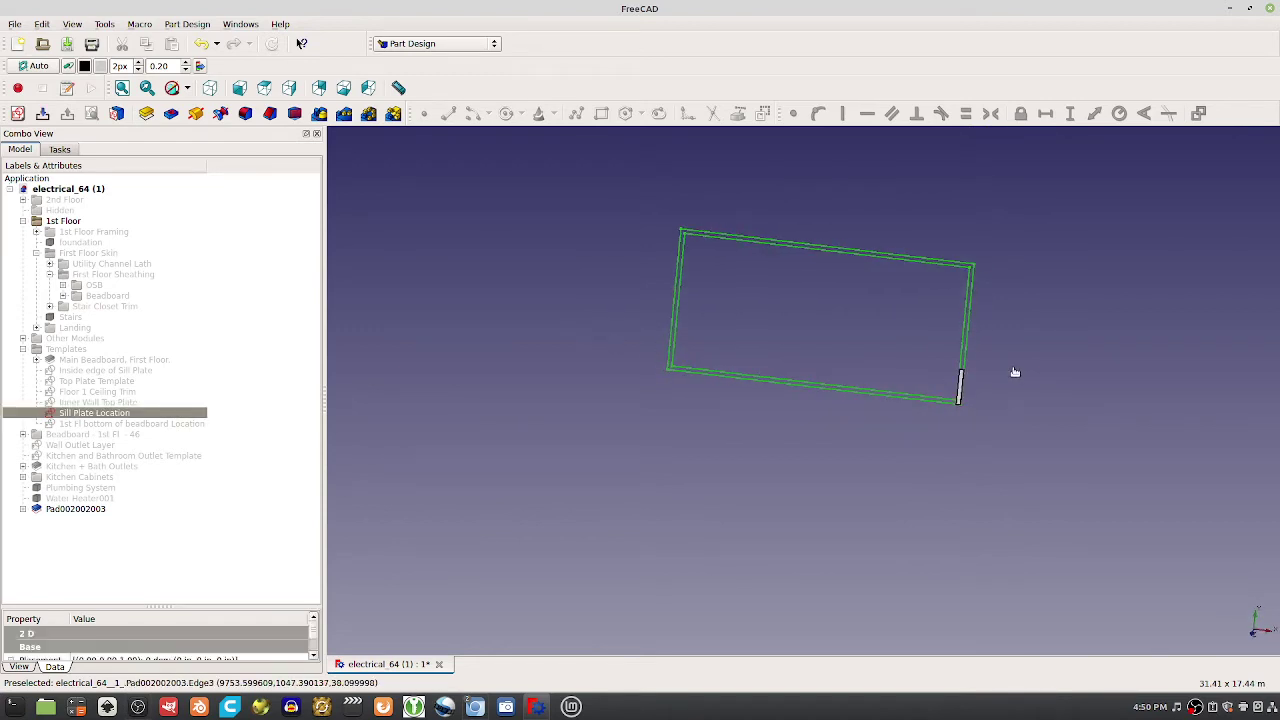
scroll(1006, 364, up, 3)
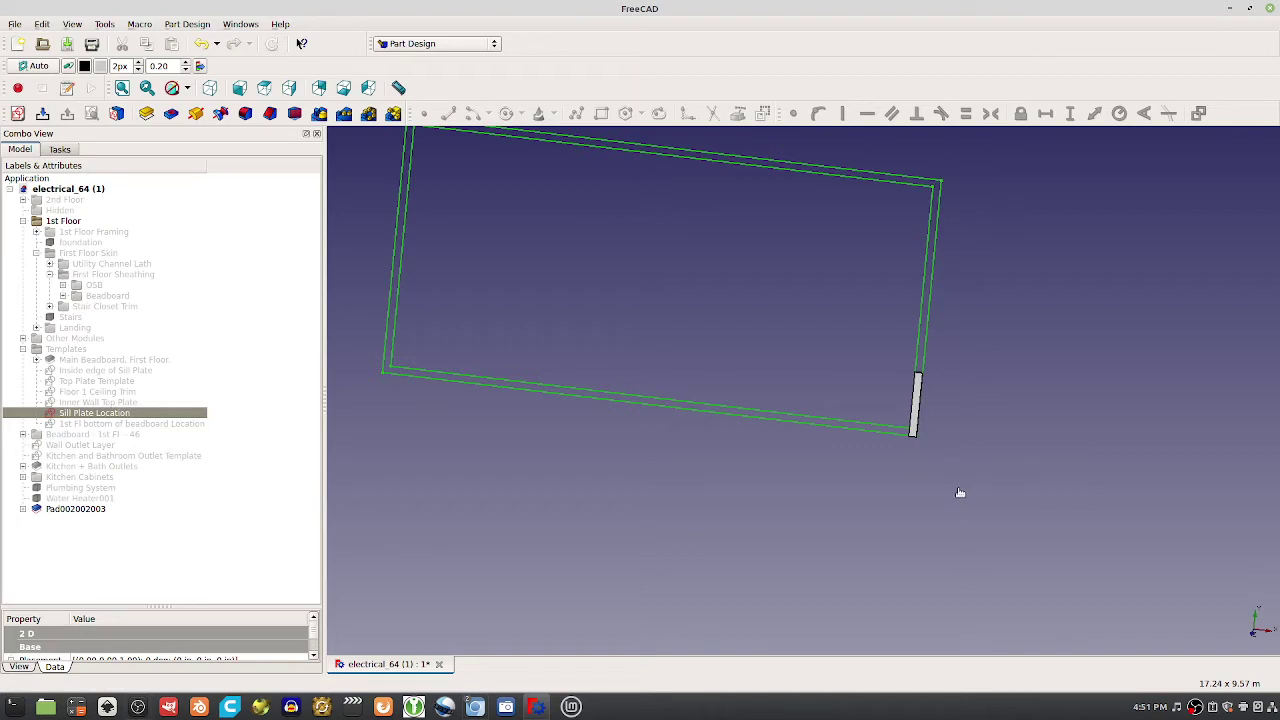
scroll(851, 357, up, 2)
scroll(743, 411, down, 4)
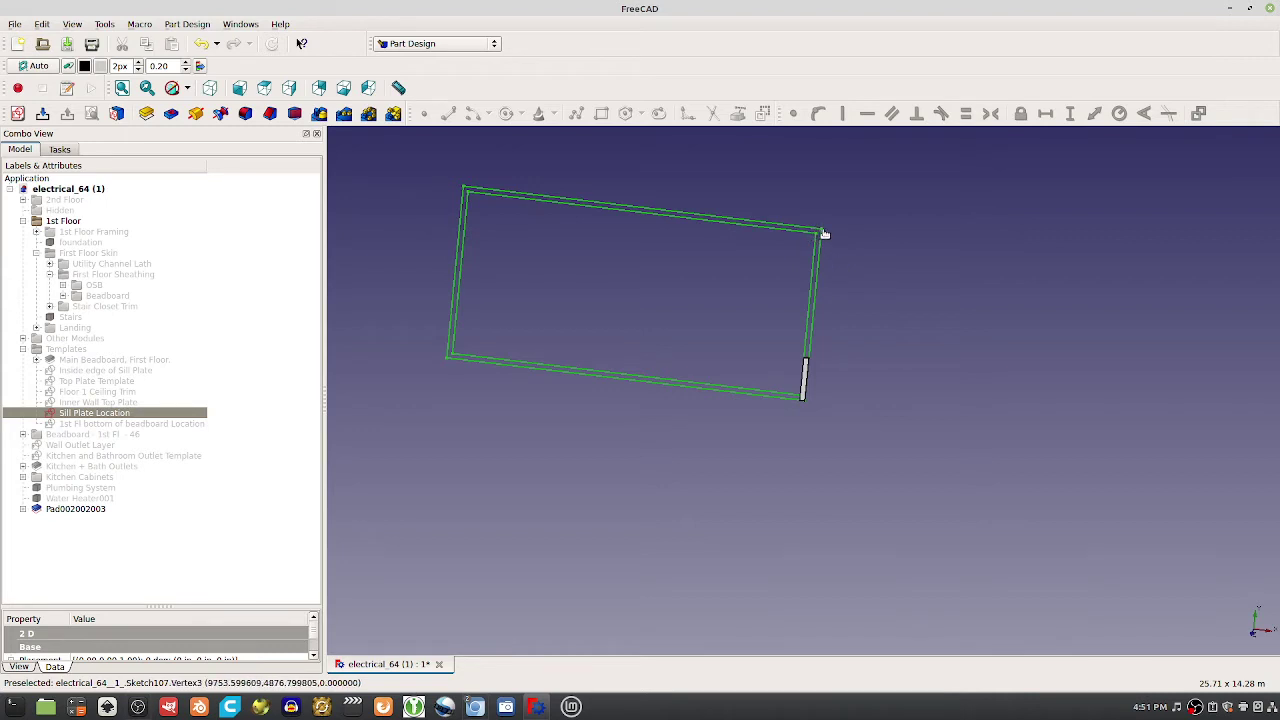
scroll(822, 236, up, 2)
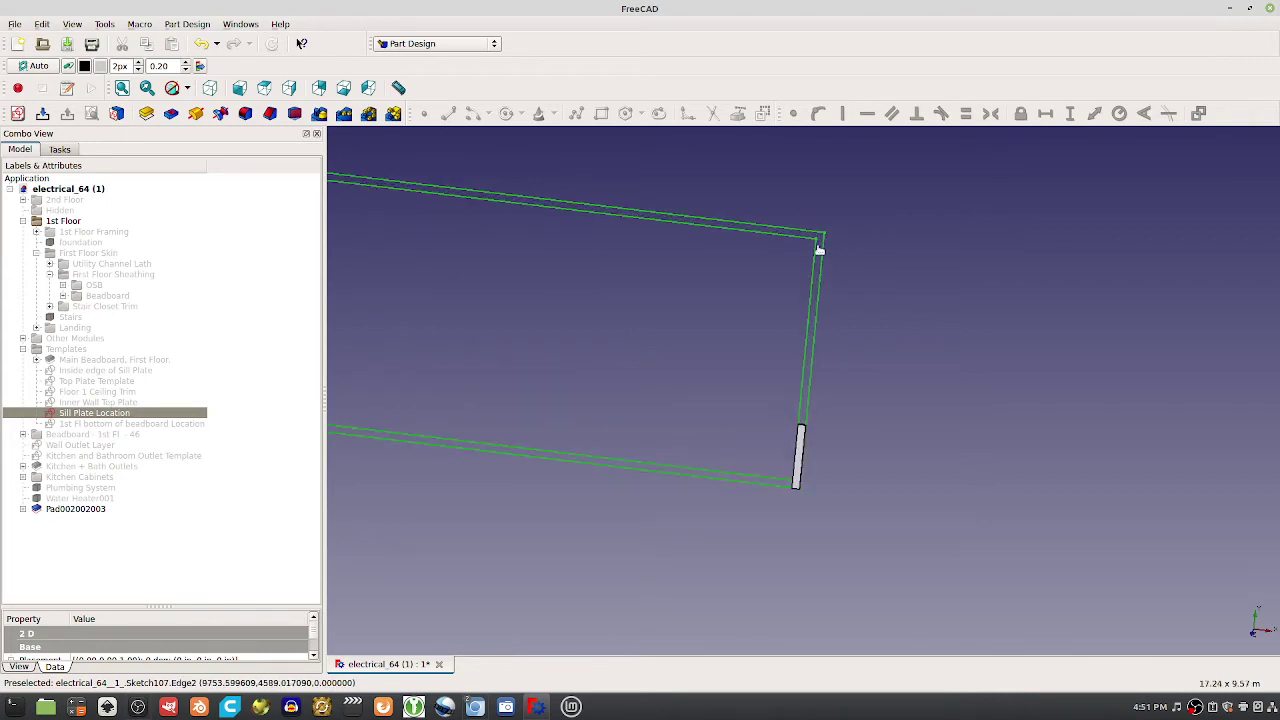
scroll(819, 250, up, 3)
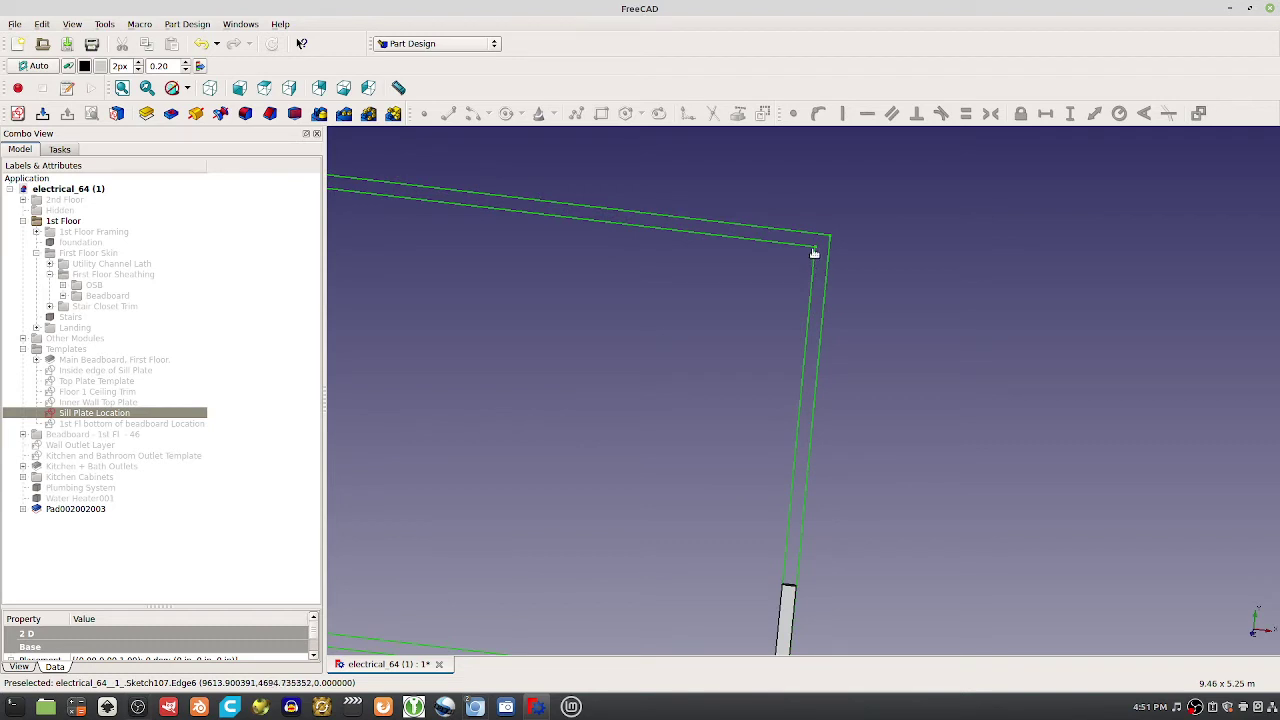
Open the new plate's sketch, remove the constraint tying its lower corner to the origin, and move the rectangle away from it
key(Down)
key(Down)
key(Down)
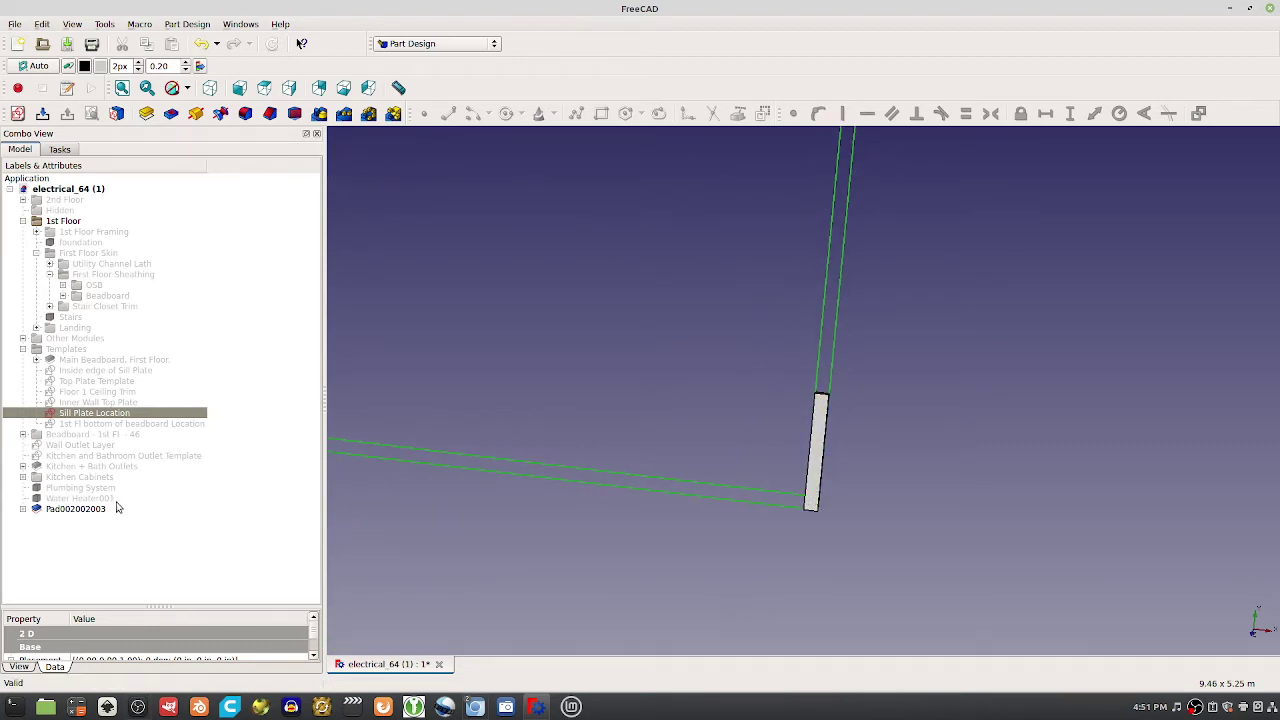
click(22, 511)
double_click(95, 520)
scroll(627, 500, up, 10)
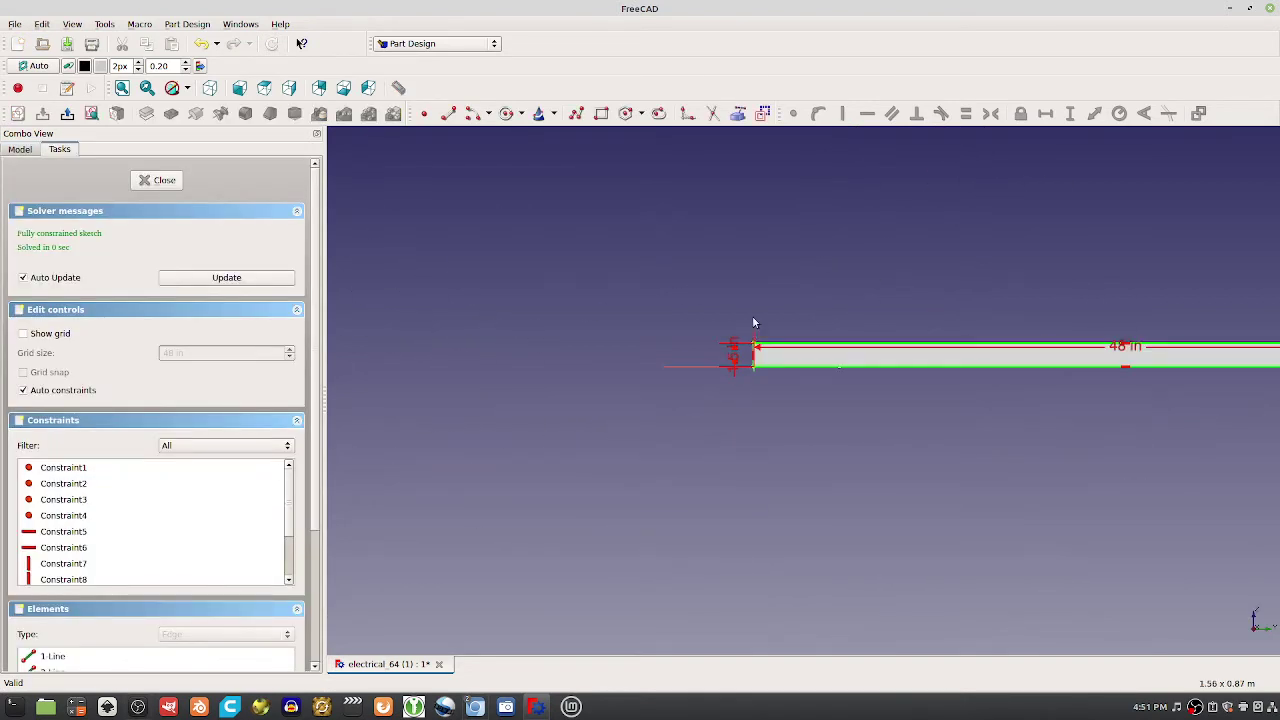
click(755, 369)
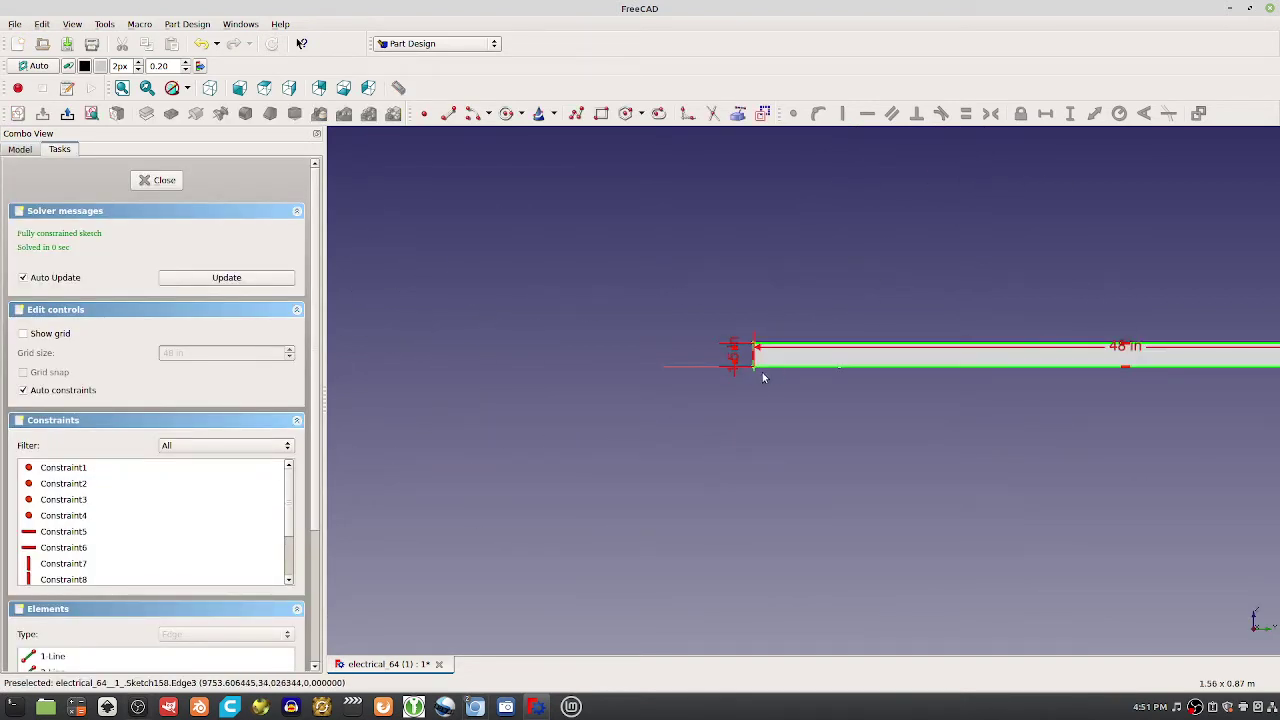
click(752, 365)
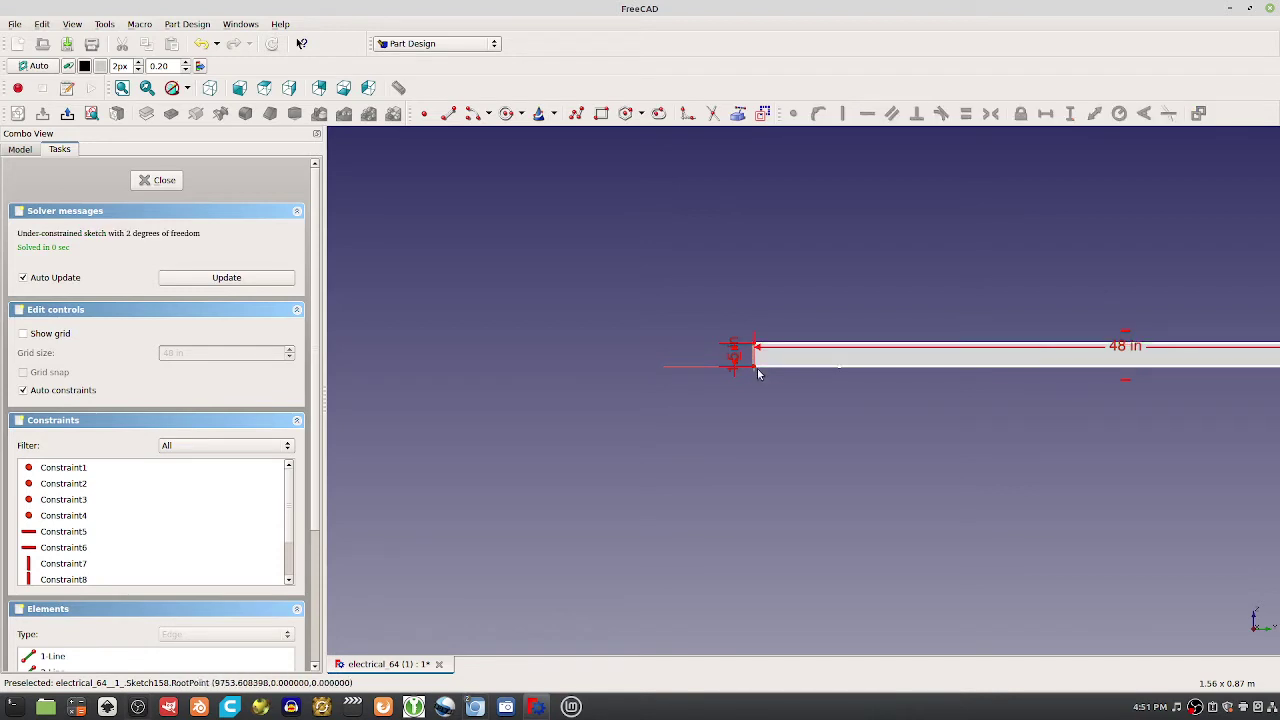
drag(763, 371, 797, 360)
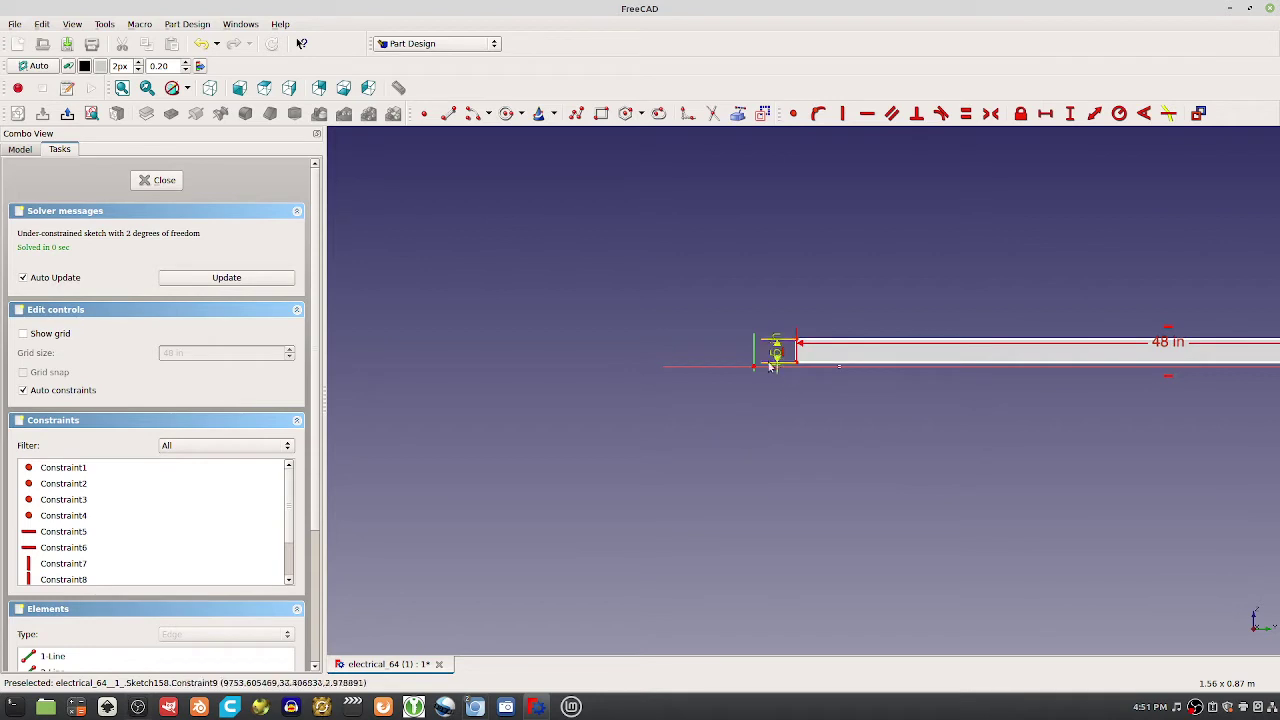
Constrain the horizontal distance between the origin and the rectangle's nearest lower corner to 5.5 in
click(755, 367)
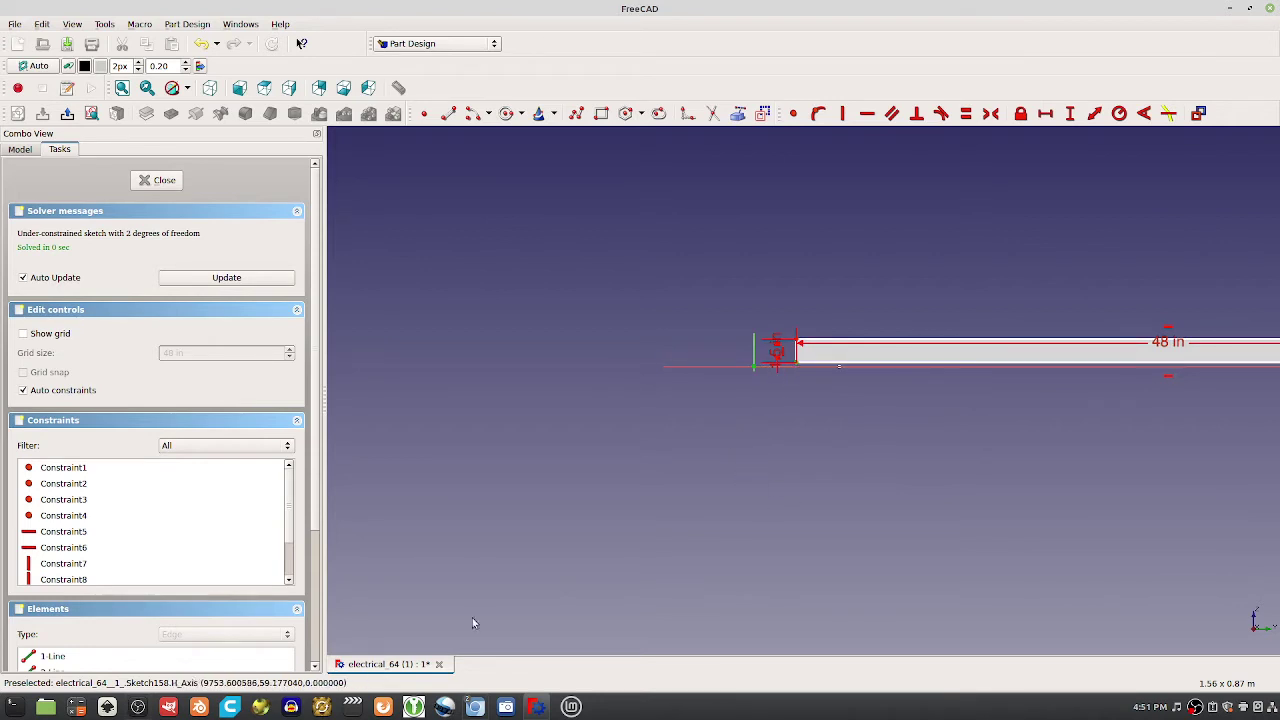
click(1045, 113)
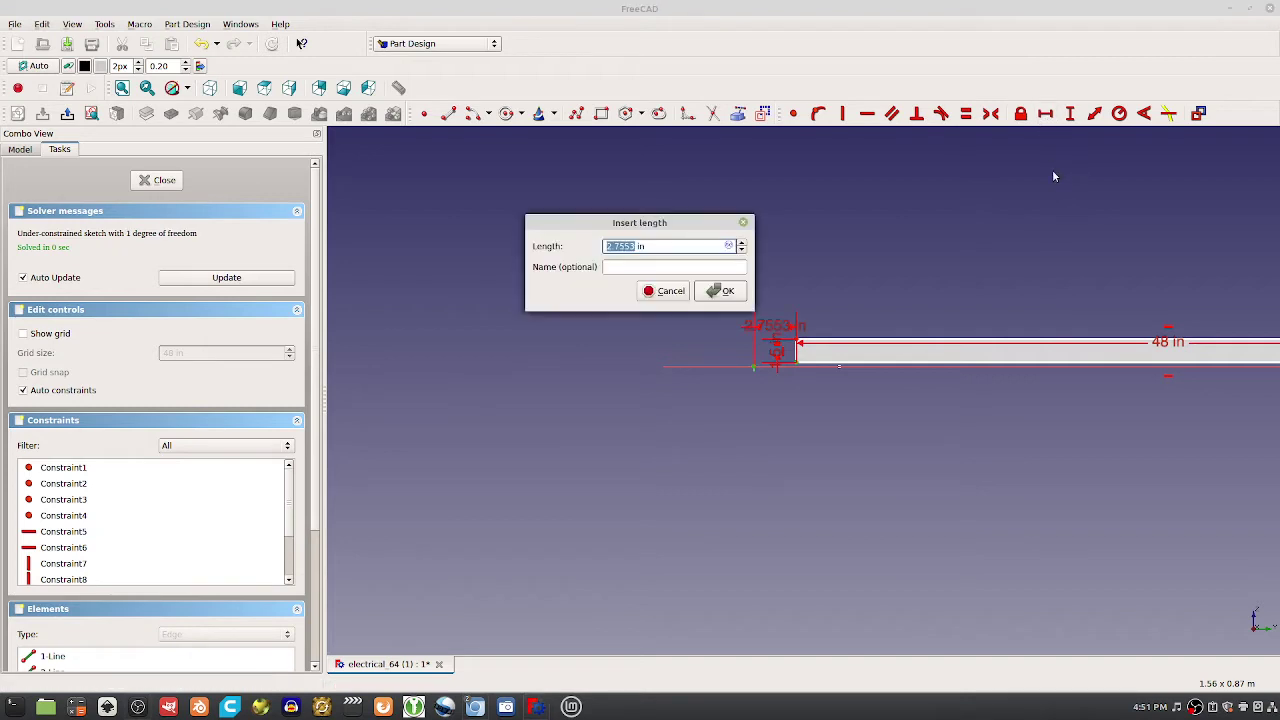
text(5.5)
key(Return)
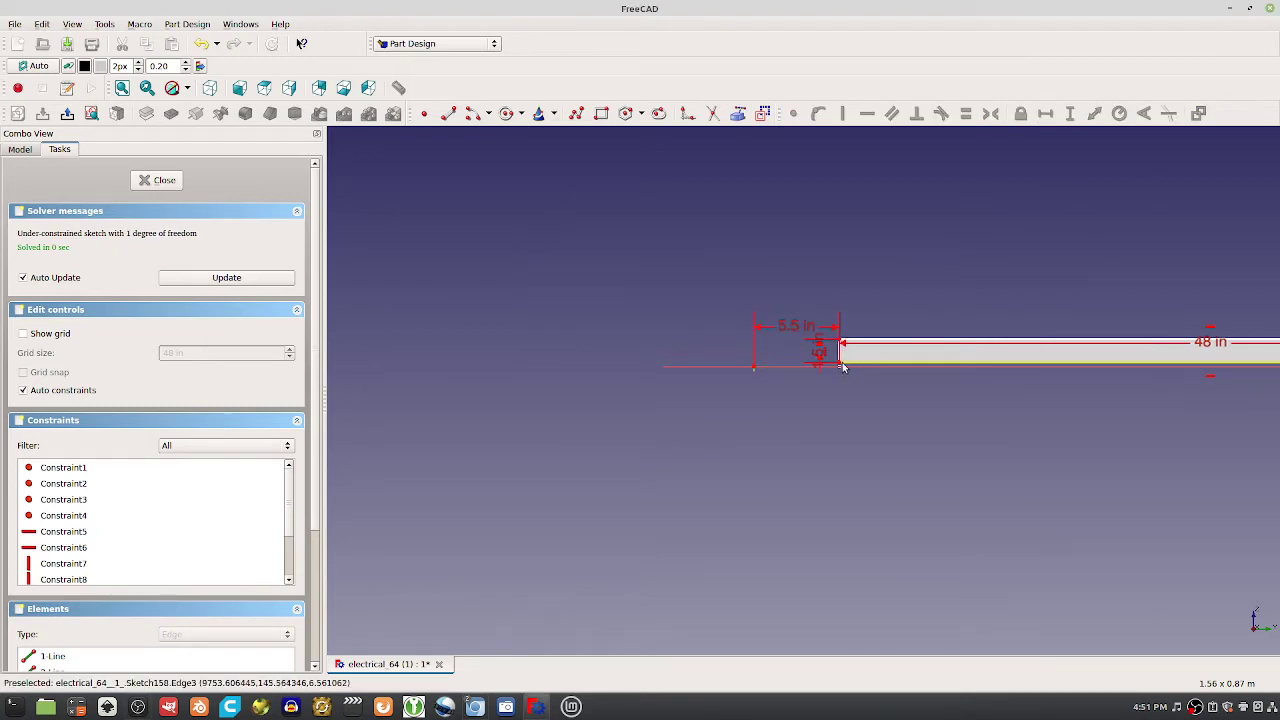
Constrain the vertical distance between the origin and that lower corner to 0 and close the sketch
click(754, 367)
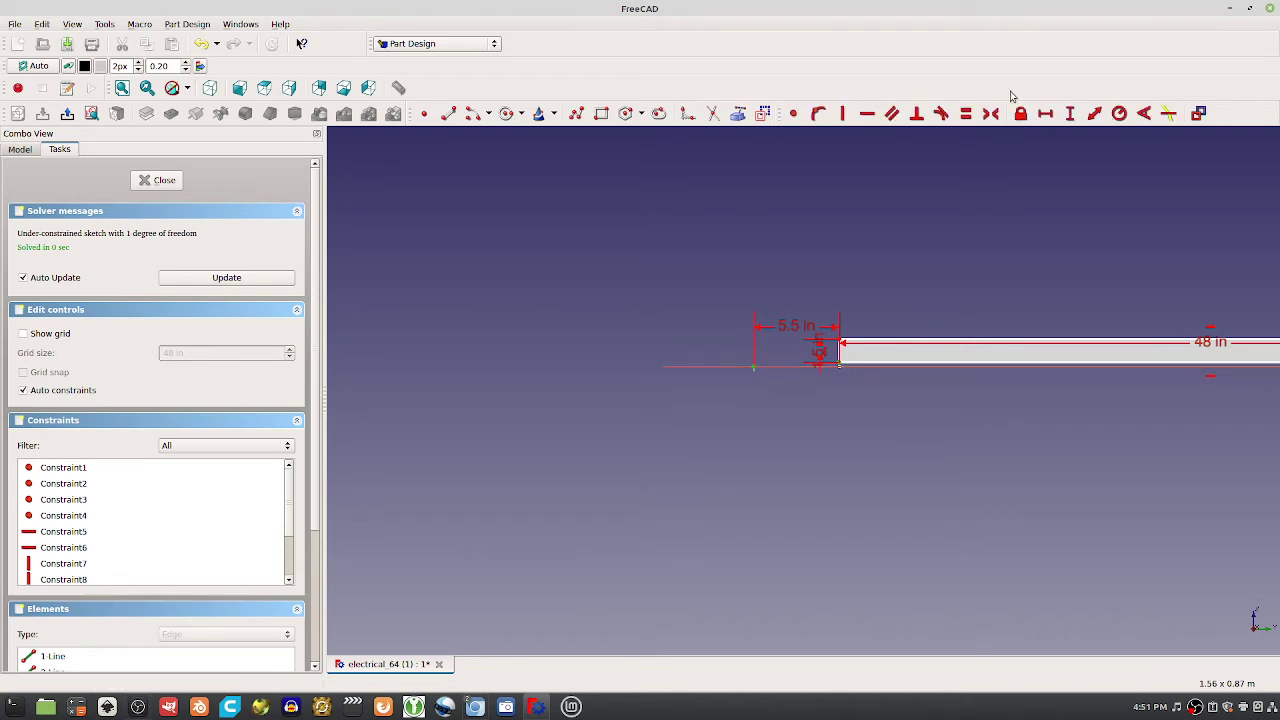
click(1070, 114)
text(0)
key(Return)
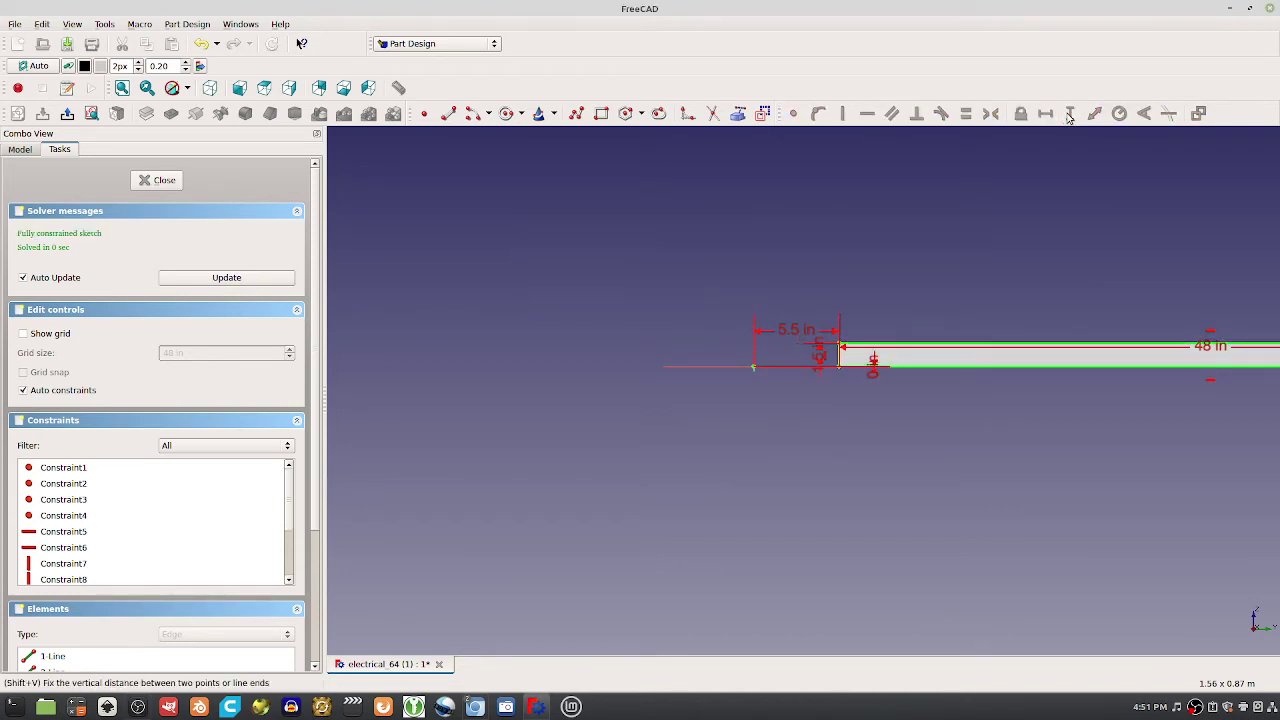
click(139, 182)
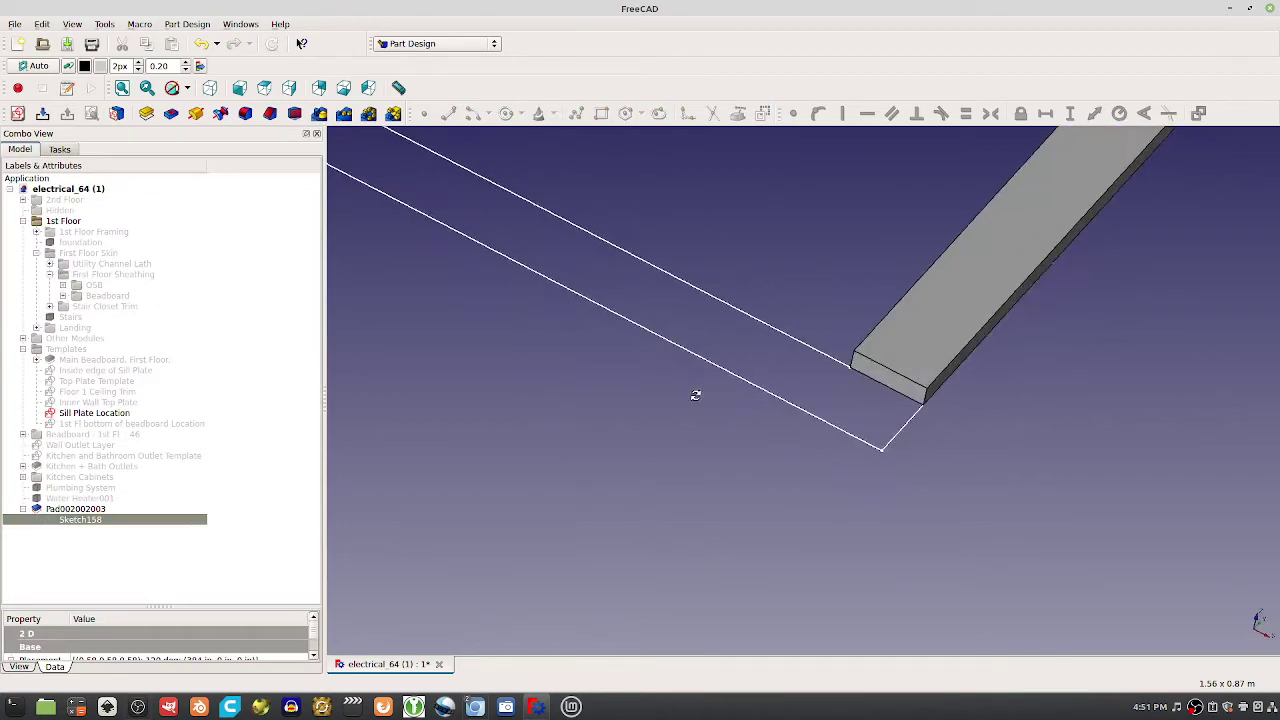
Select the new bottom plate's top face and examine how the plate sits within the sill plate outline at the corner
click(886, 347)
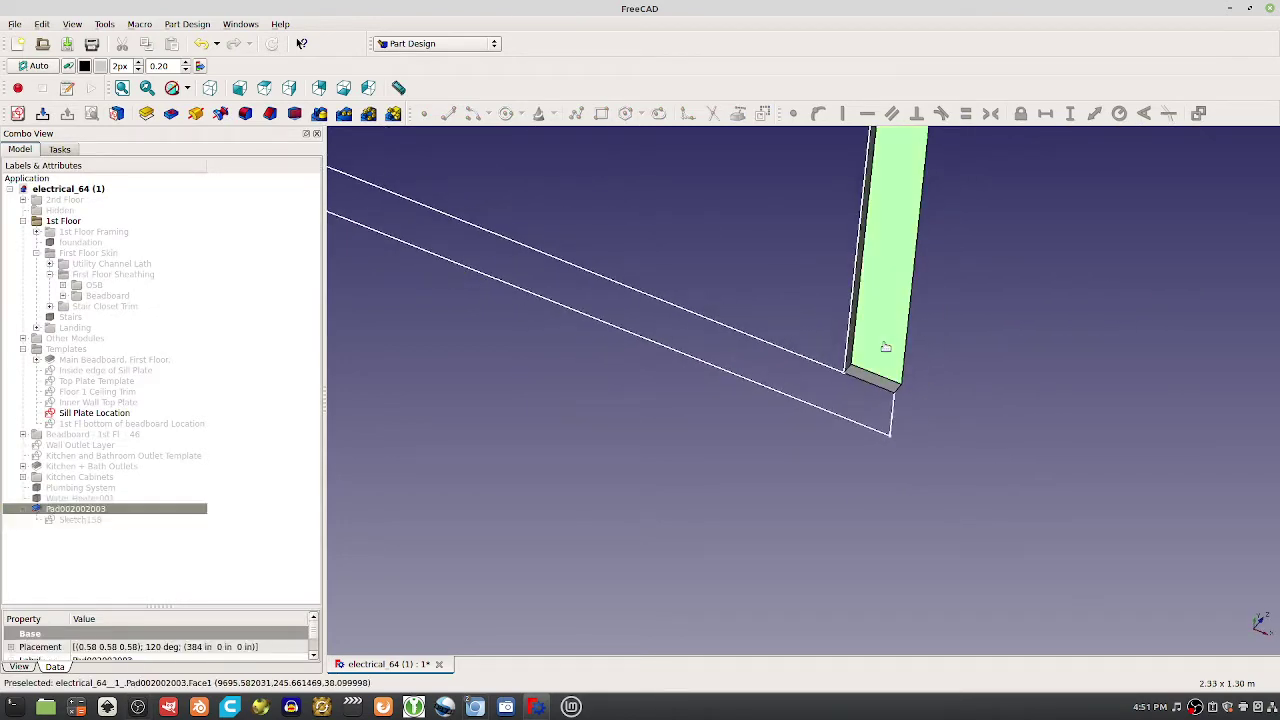
middle_drag(886, 347, 651, 417)
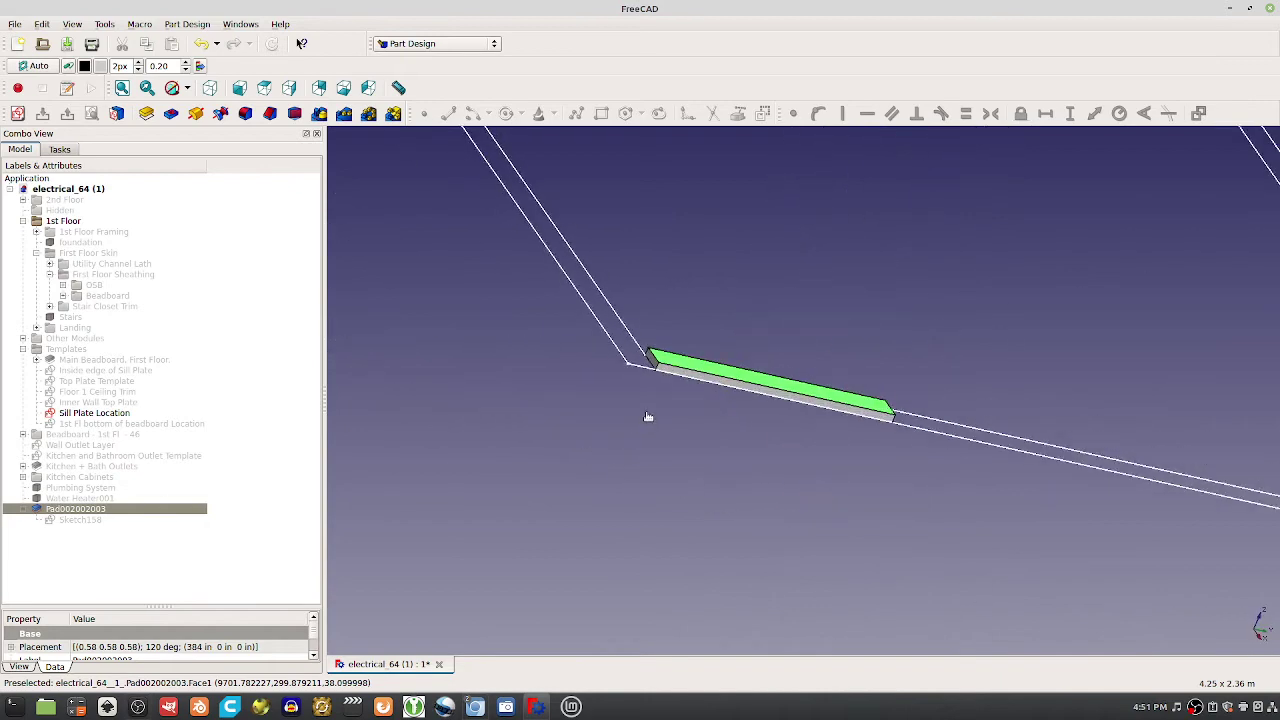
middle_drag(612, 311, 760, 374)
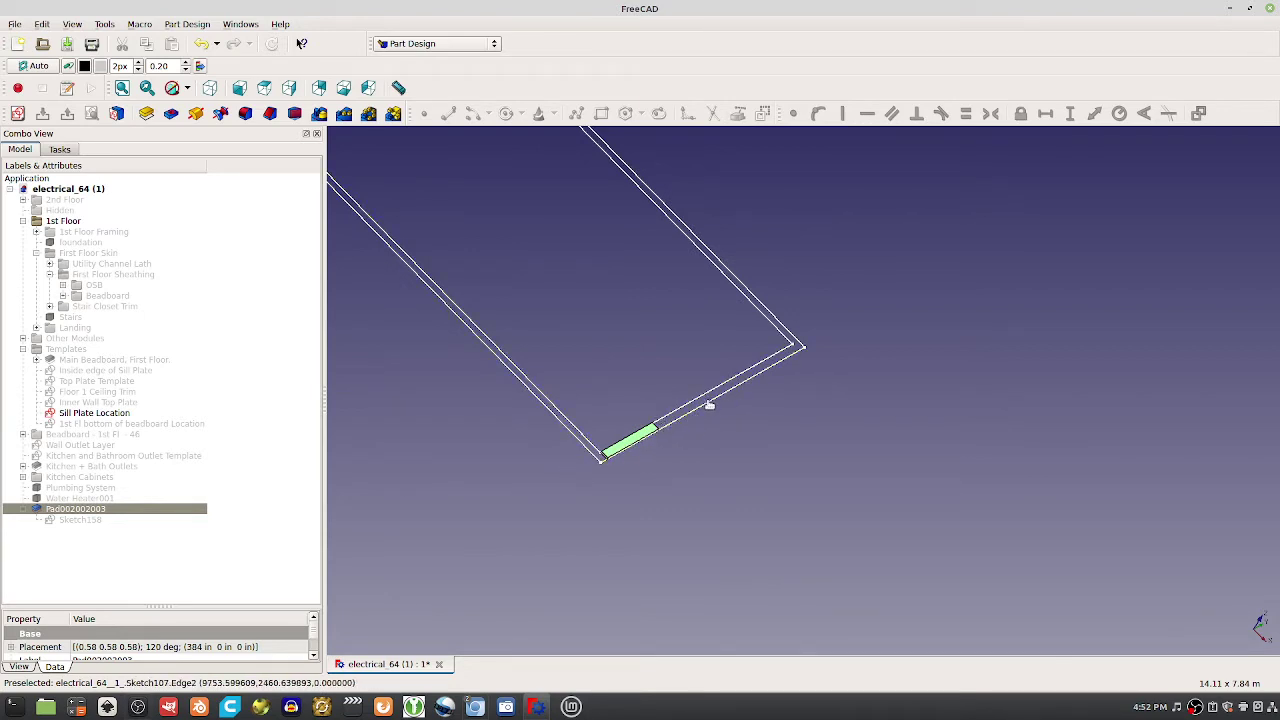
scroll(626, 471, up, 7)
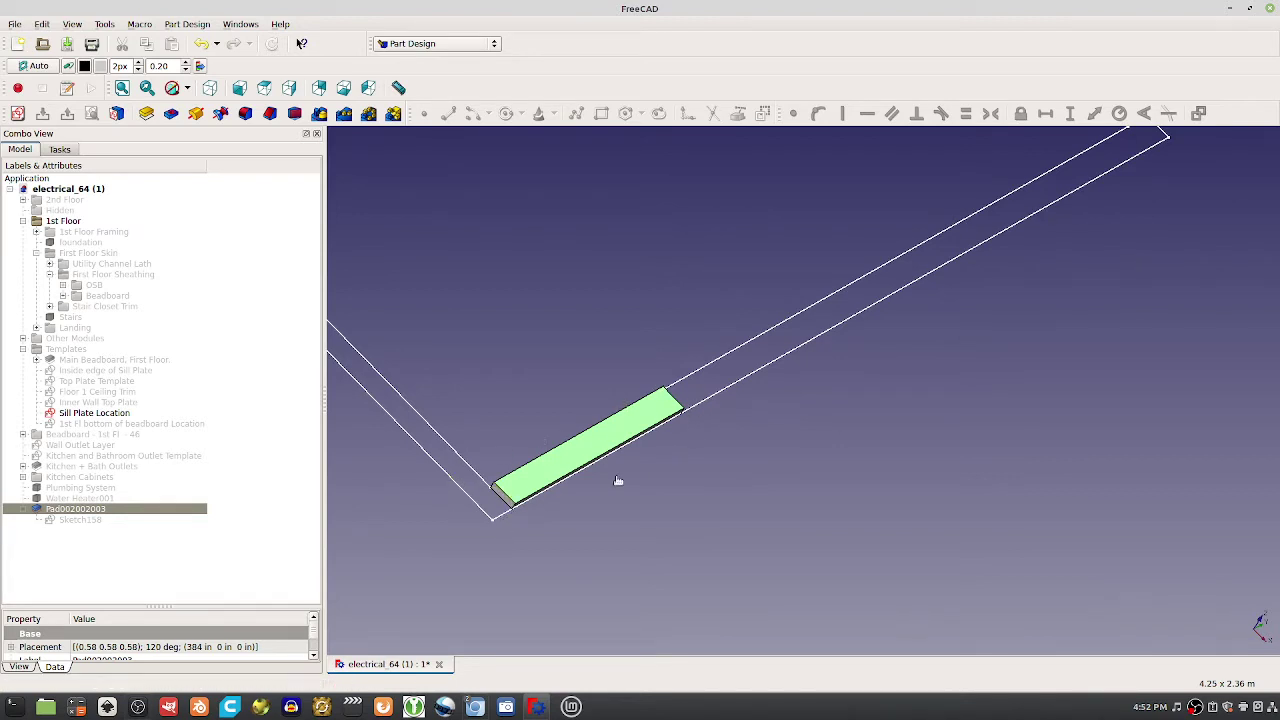
mouse_move(778, 517)
middle_down()
mouse_move(483, 394)
mouse_move(535, 377)
middle_up()
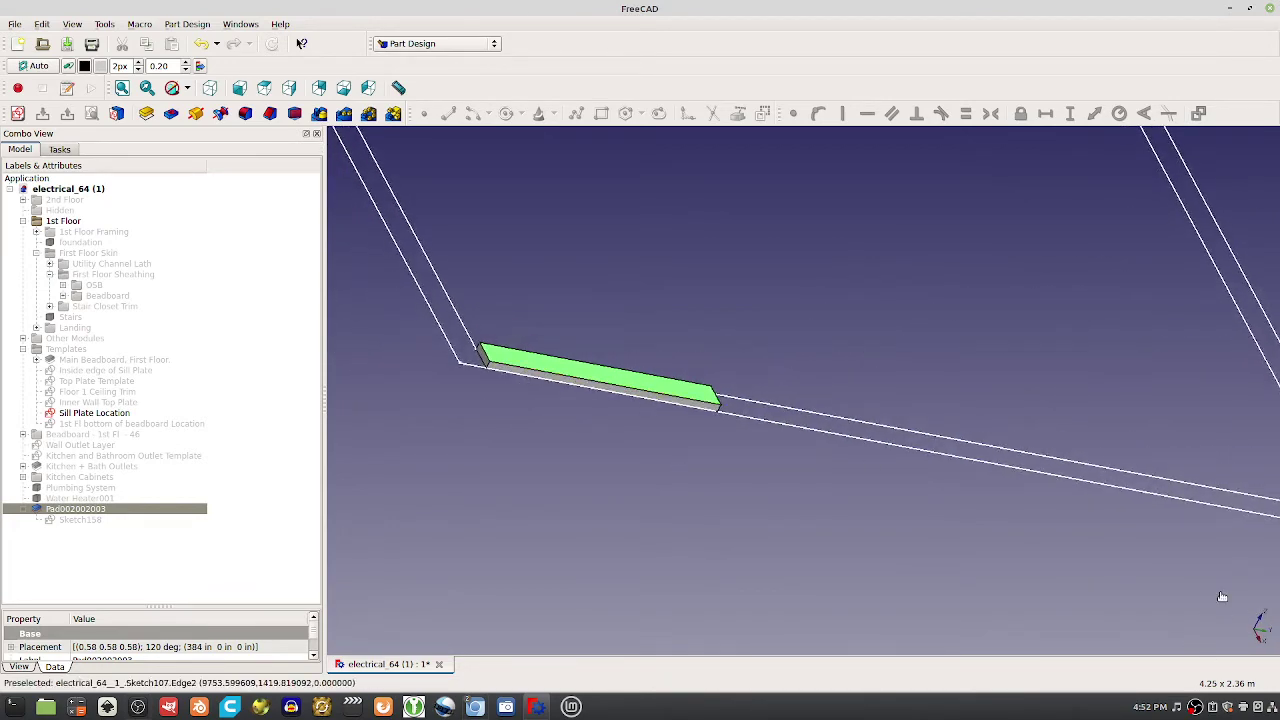
middle_drag(1222, 597, 1154, 498)
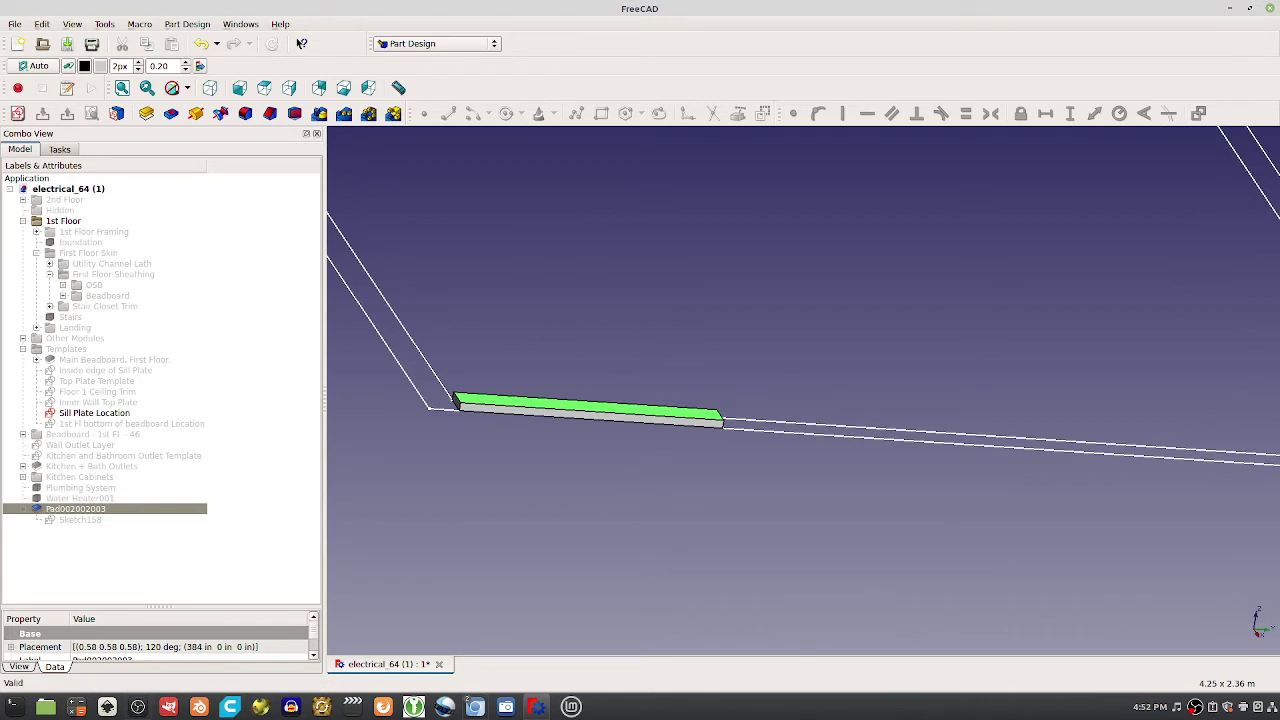
Start a sketch on the bottom plate's top face and close it empty
click(17, 113)
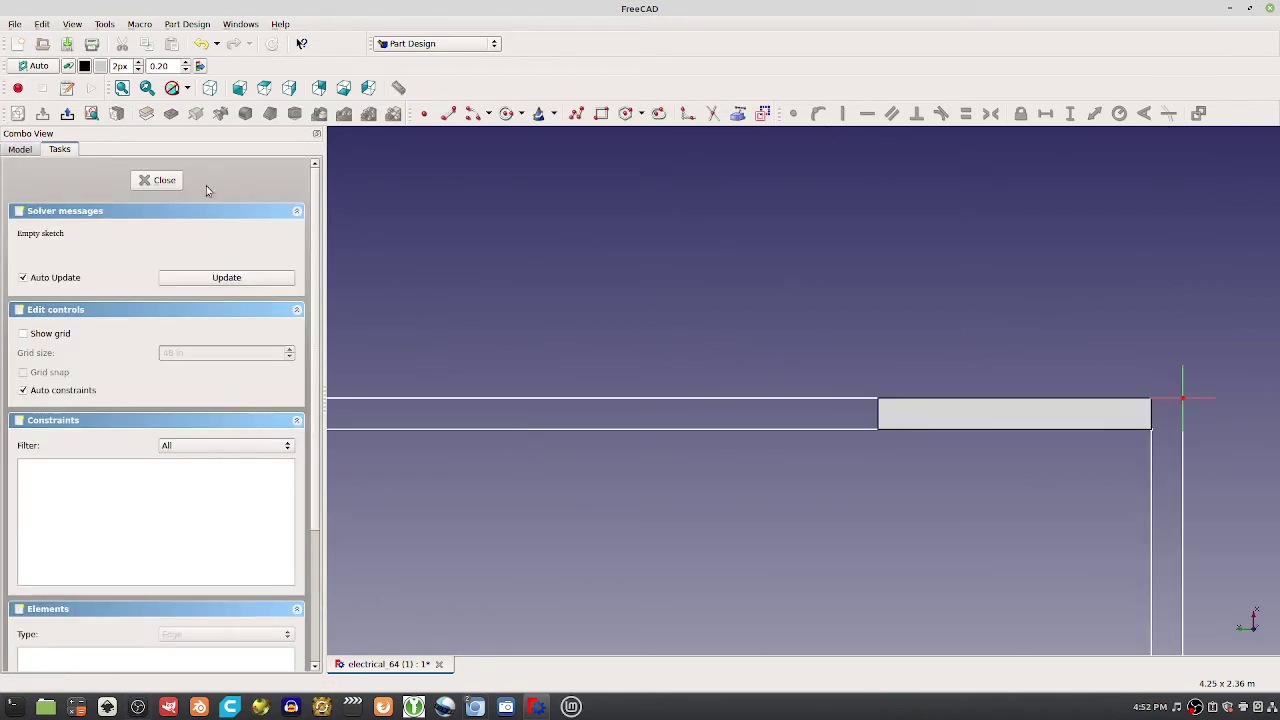
click(156, 181)
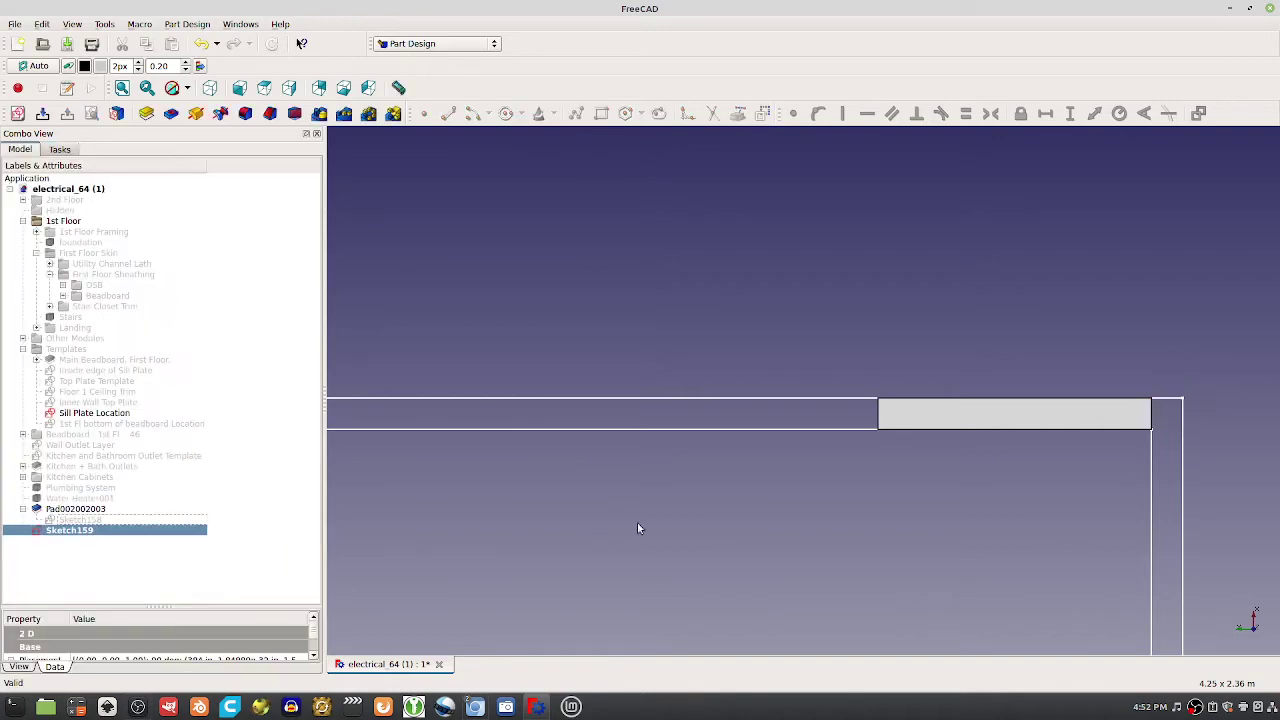
middle_drag(1141, 580, 894, 533)
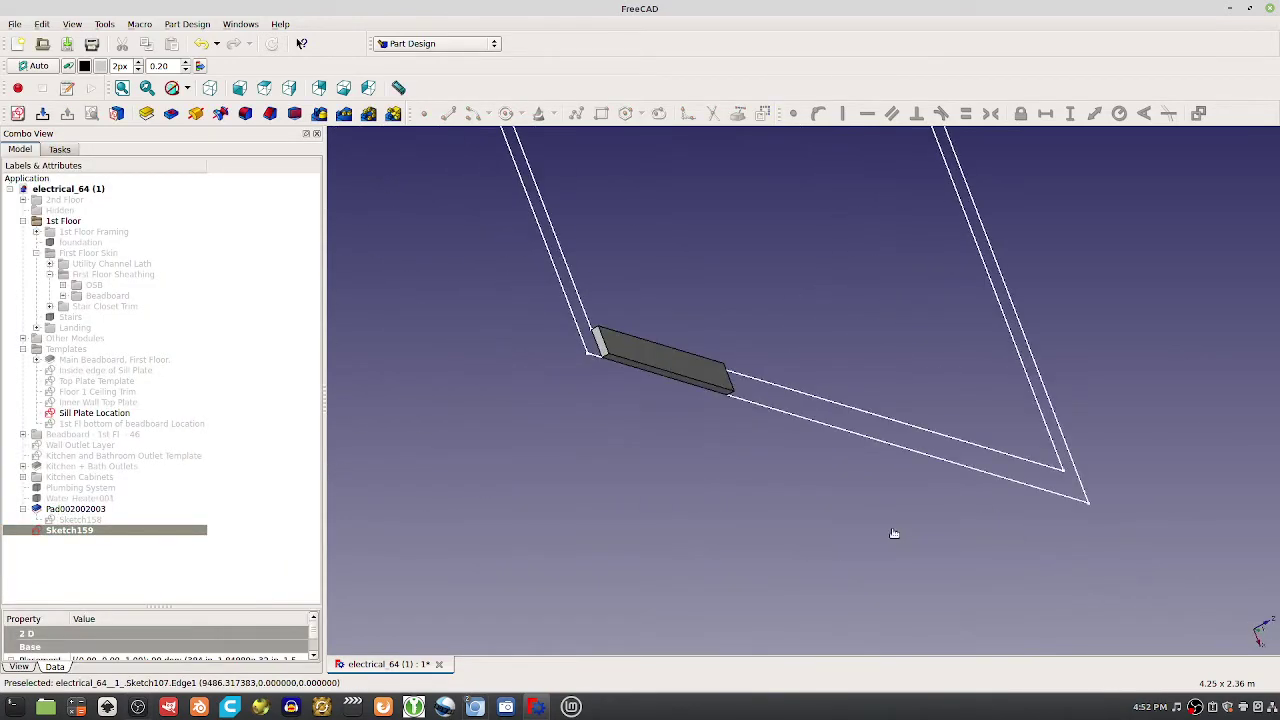
Create a sketch on the YZ plane with reversed direction and a 384 in offset, and close it empty
mouse_move(1224, 610)
middle_down()
mouse_move(1151, 486)
mouse_move(1128, 543)
mouse_move(1157, 537)
mouse_move(1249, 605)
middle_up()
click(17, 113)
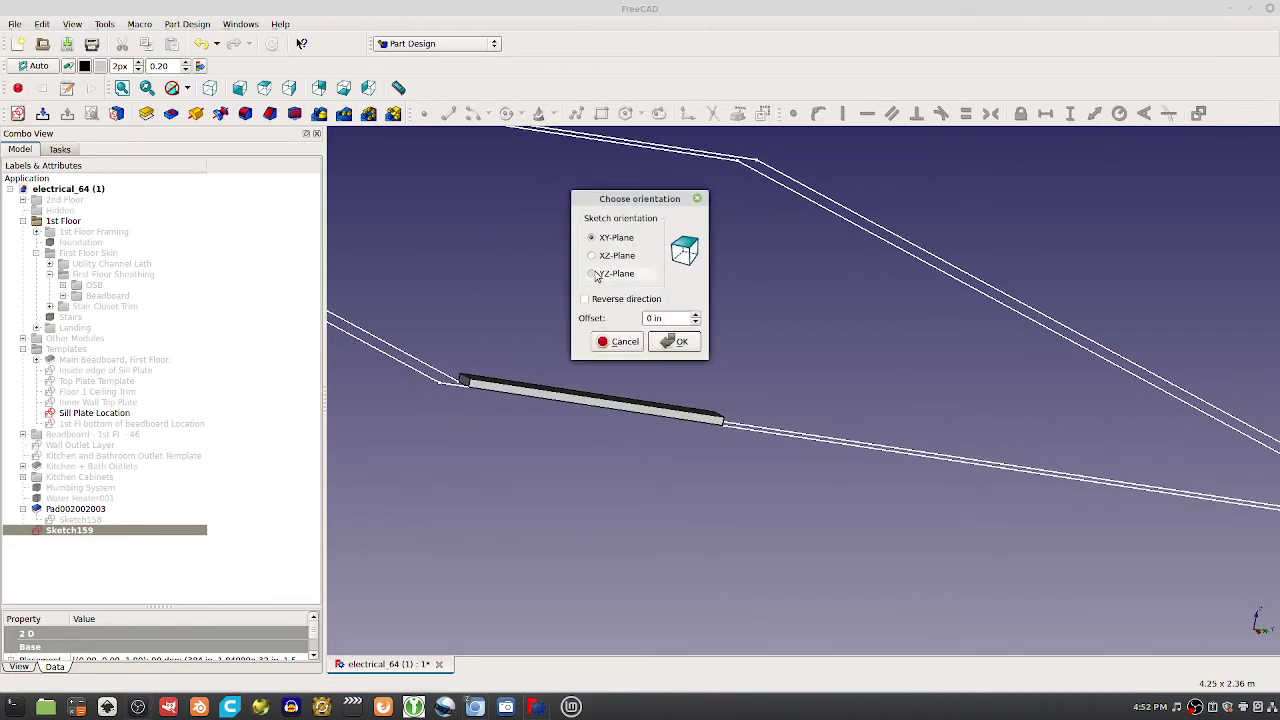
click(596, 274)
click(655, 318)
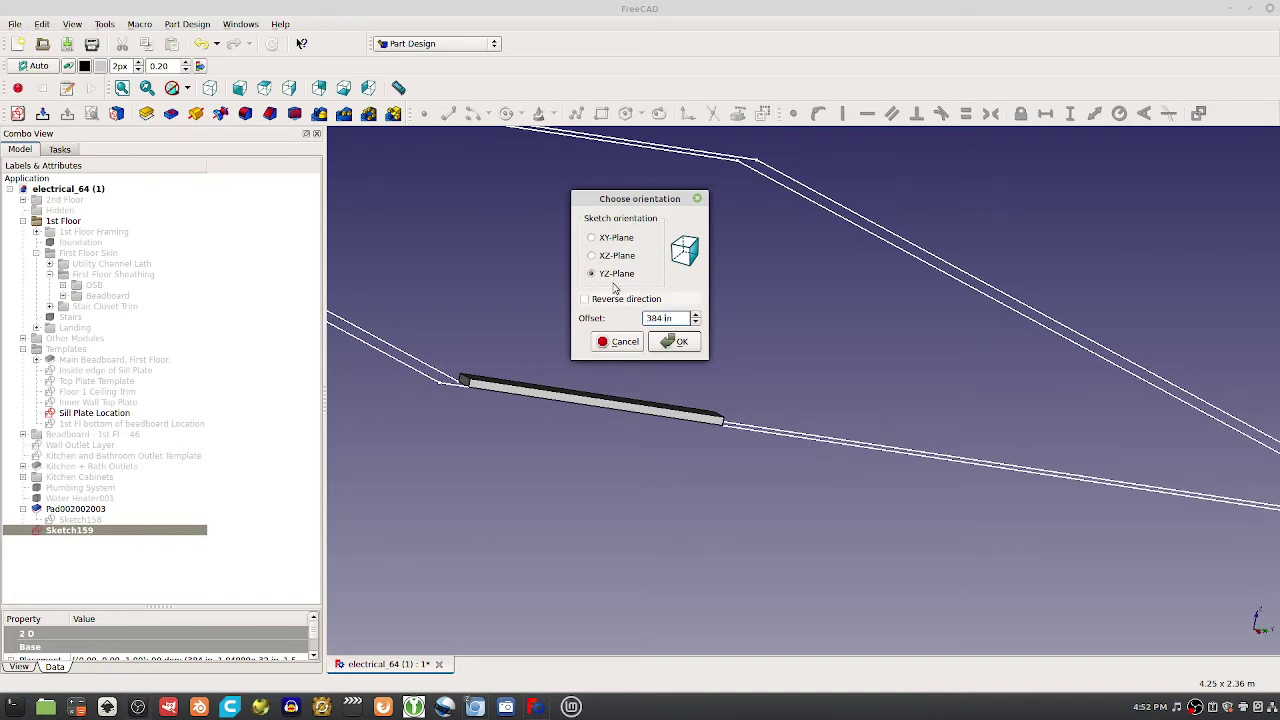
click(585, 300)
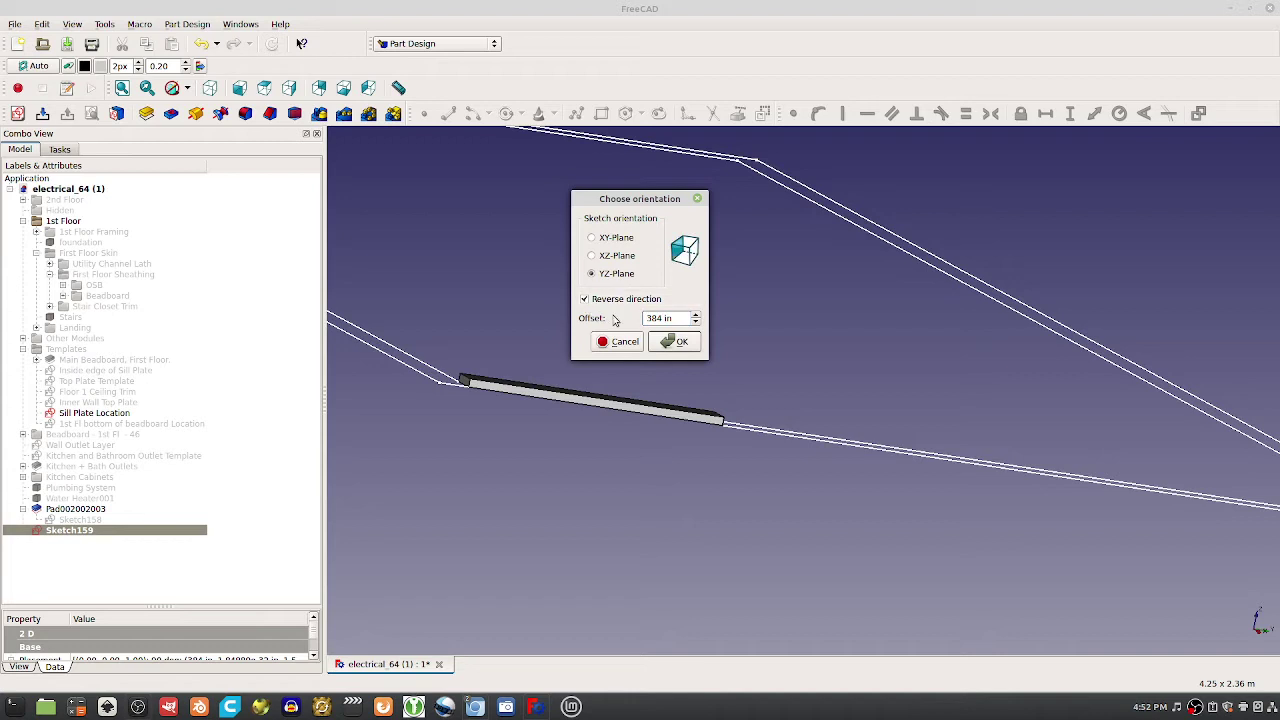
click(681, 342)
scroll(757, 491, down, 3)
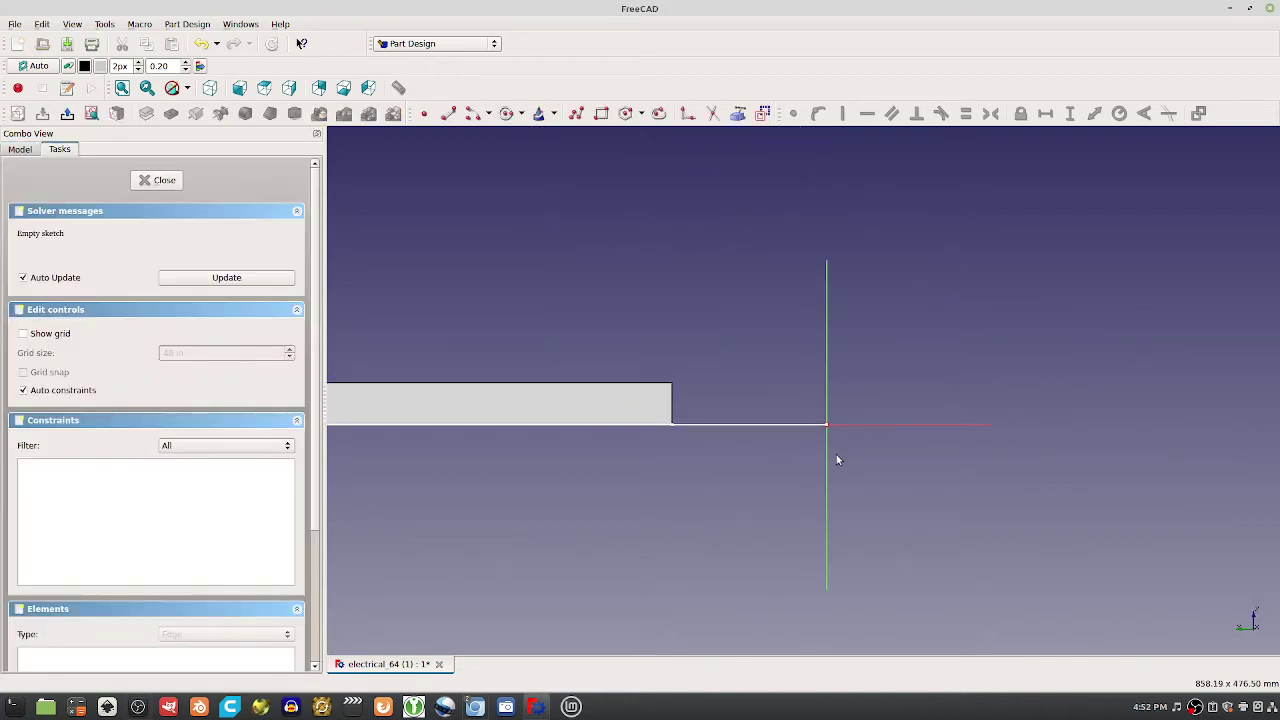
scroll(746, 510, down, 3)
middle_drag(643, 591, 954, 556)
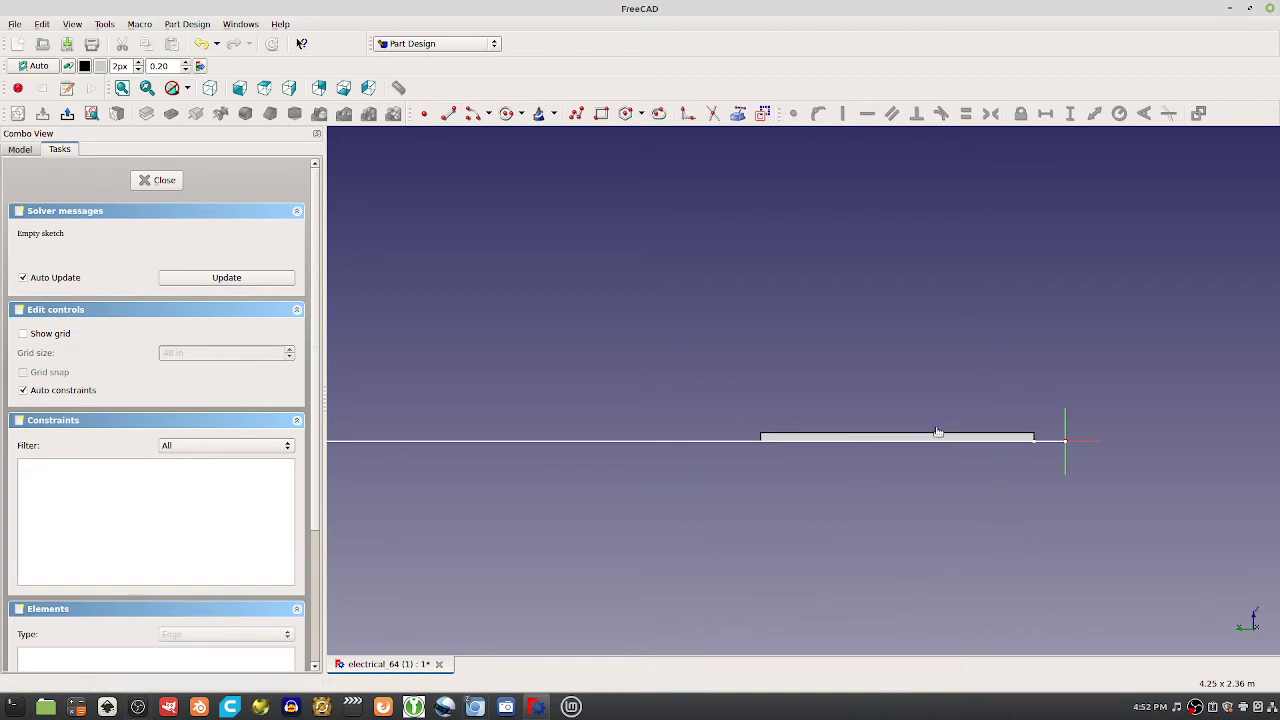
click(157, 180)
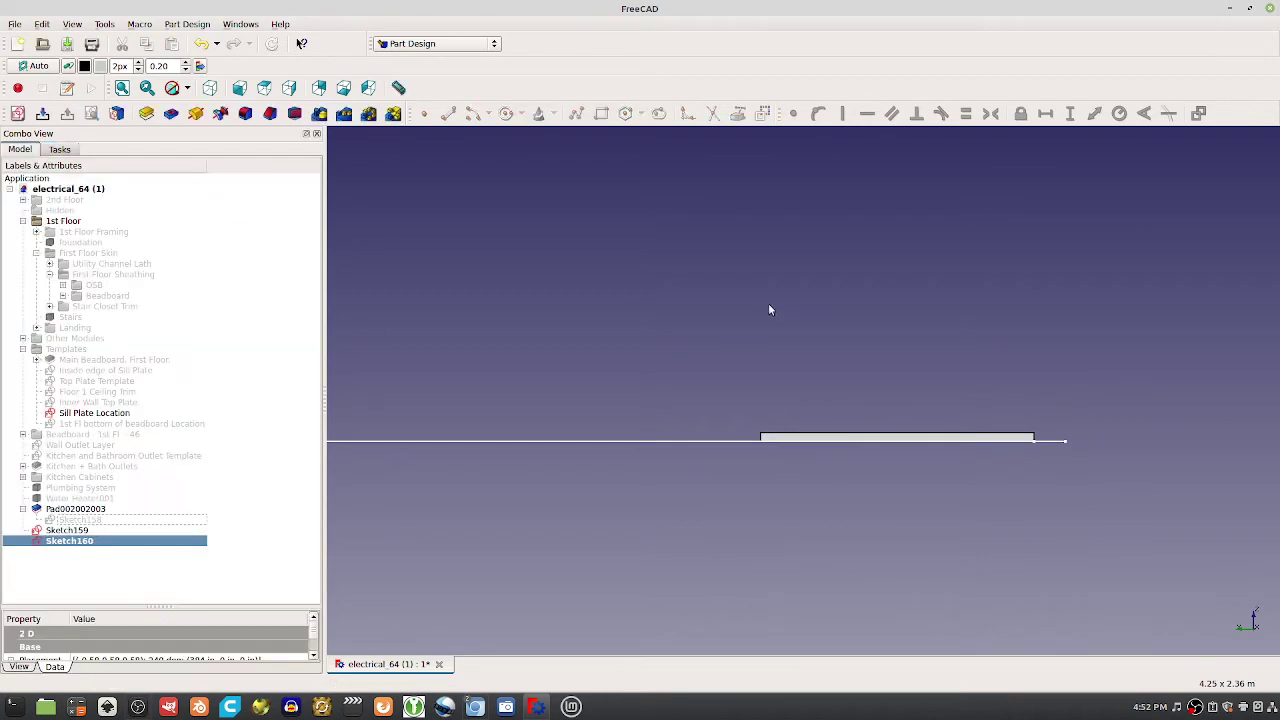
Examine the plate's wall along the sill plate outline and open the YZ-plane sketch to check its orientation, leaving it empty
mouse_move(773, 307)
middle_down()
mouse_move(843, 294)
mouse_move(850, 330)
mouse_move(921, 236)
middle_up()
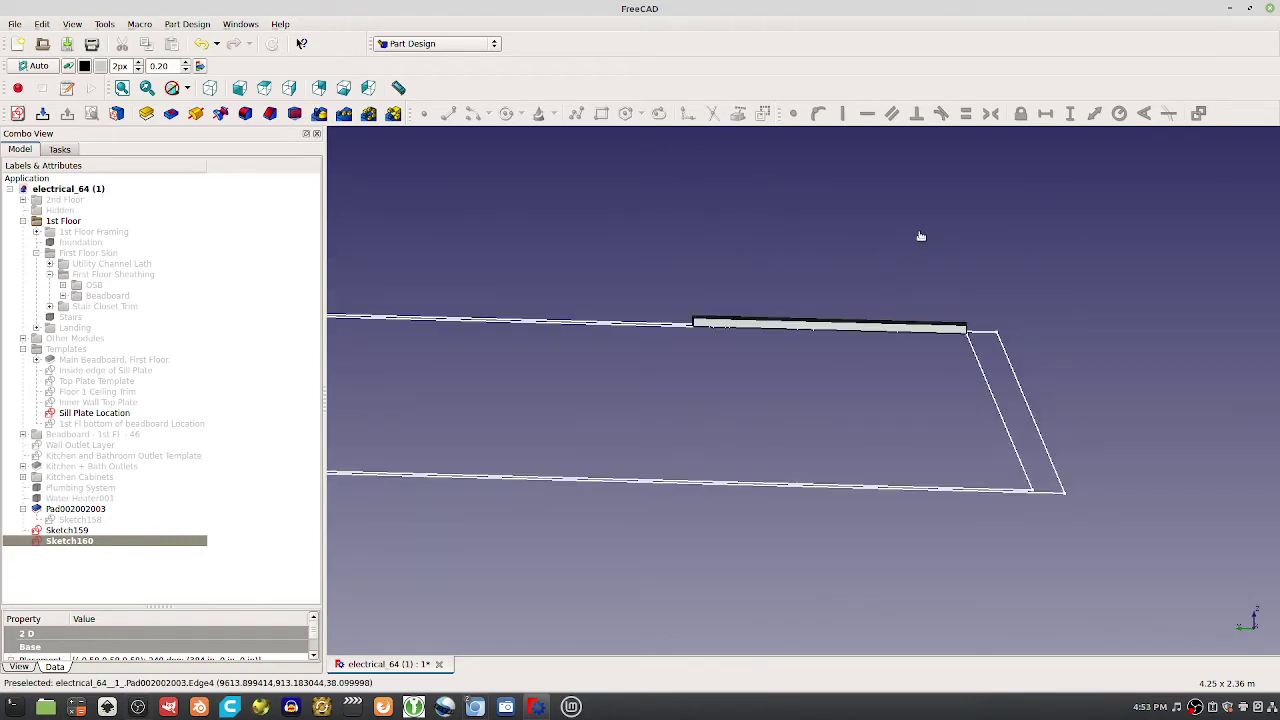
scroll(851, 374, up, 2)
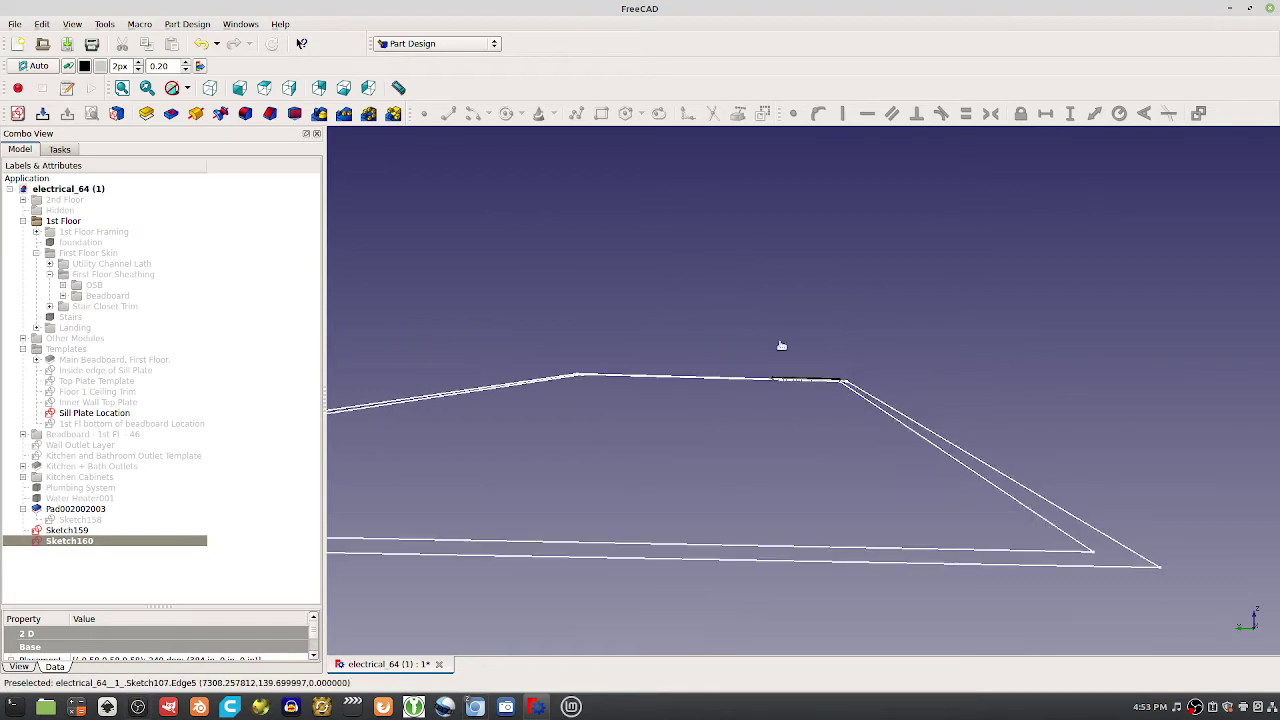
scroll(817, 386, up, 3)
middle_drag(850, 367, 846, 320)
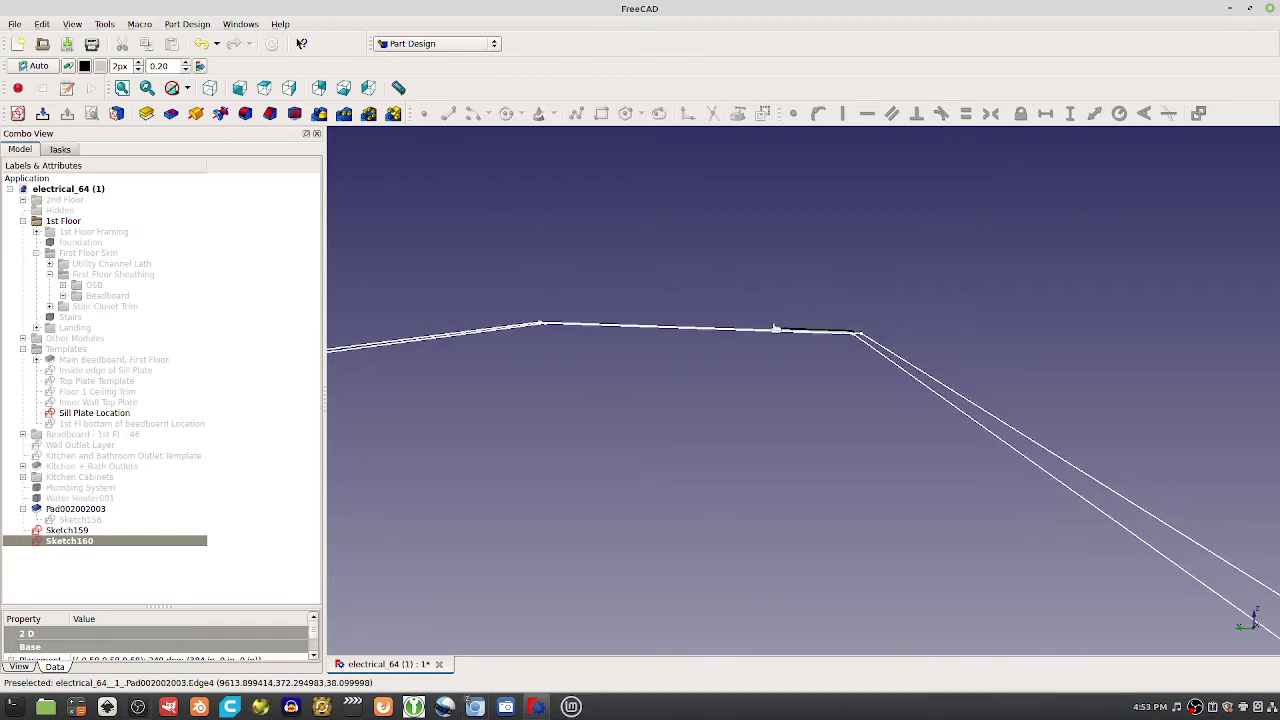
scroll(781, 416, down, 2)
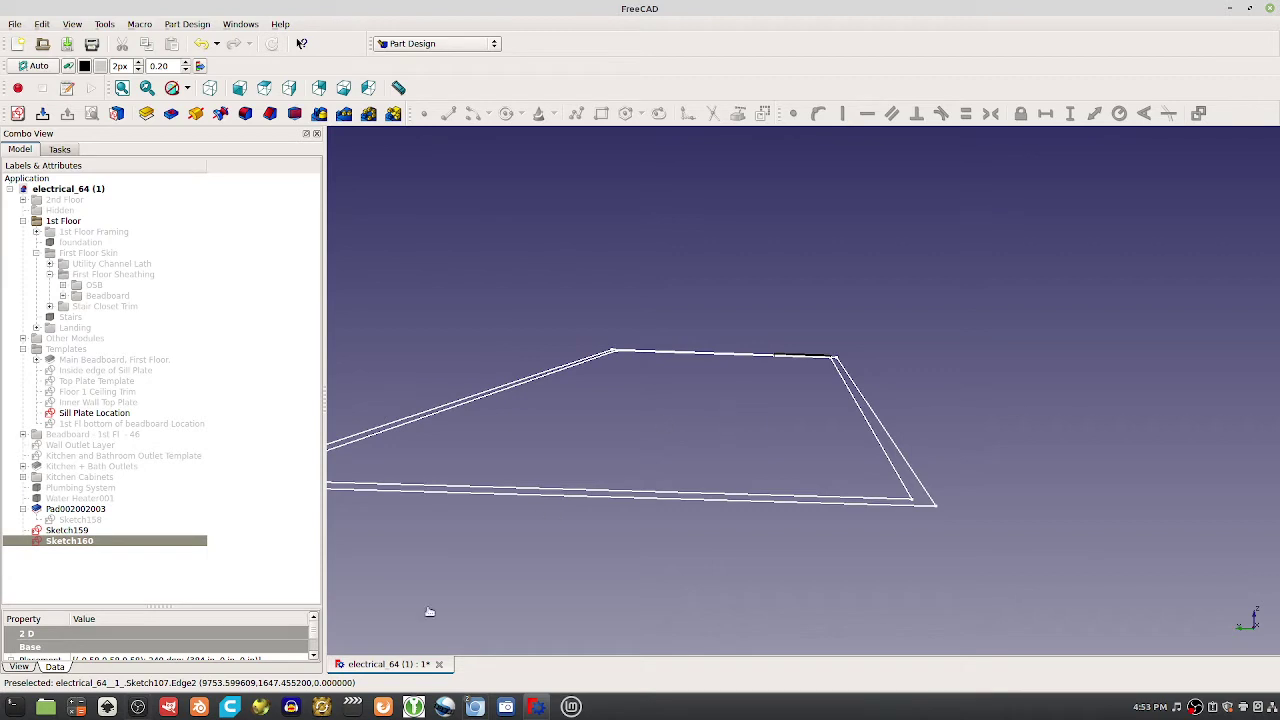
double_click(67, 541)
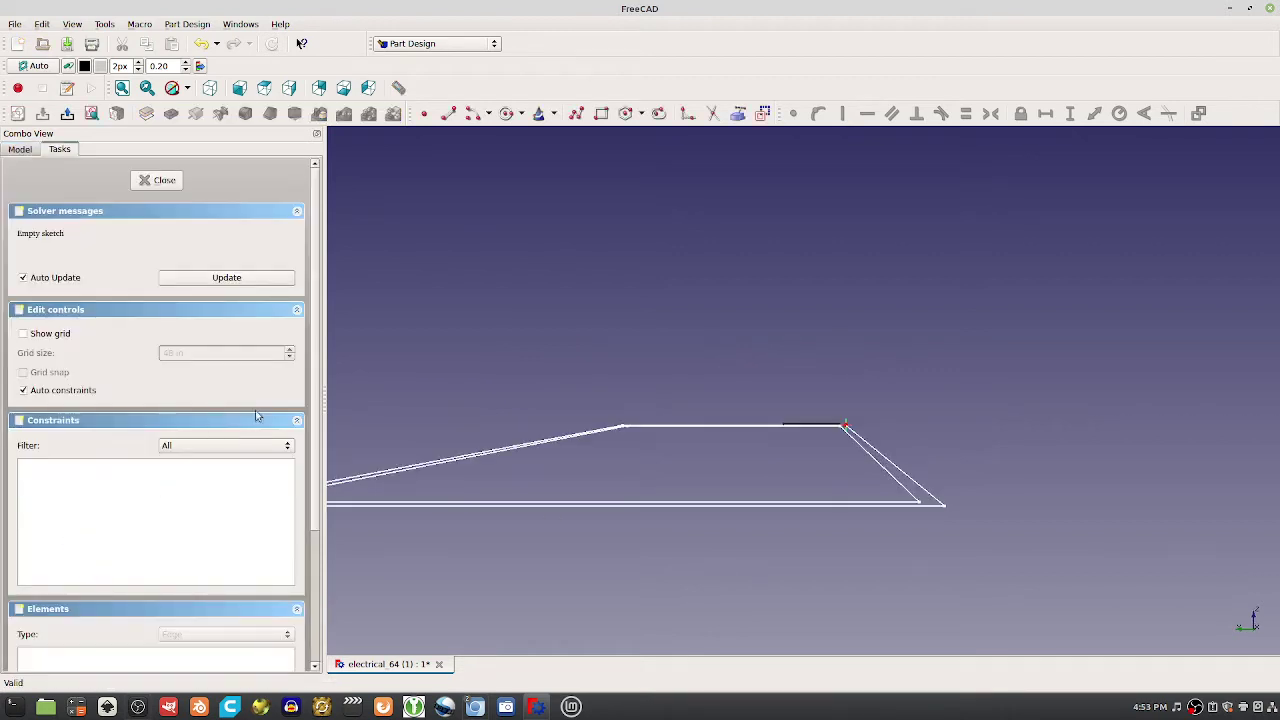
click(165, 183)
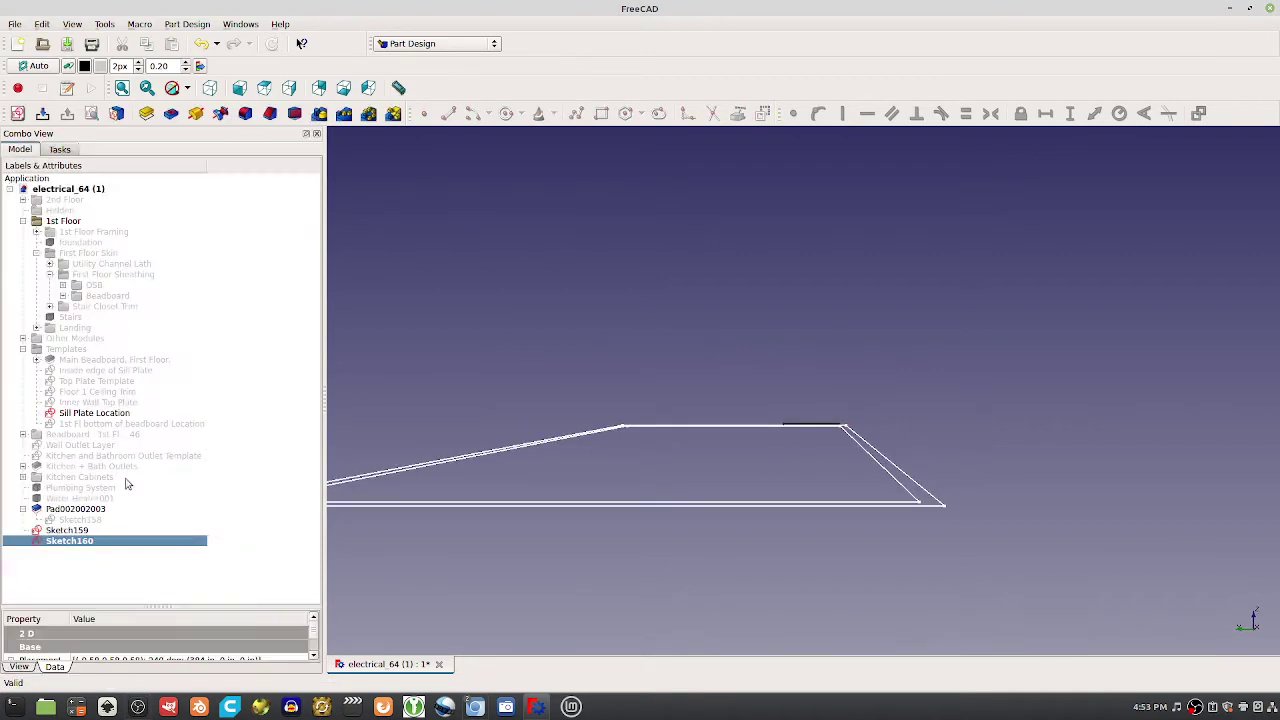
Open and close the empty sketch on the plate's top face, and delete that sketch
double_click(68, 540)
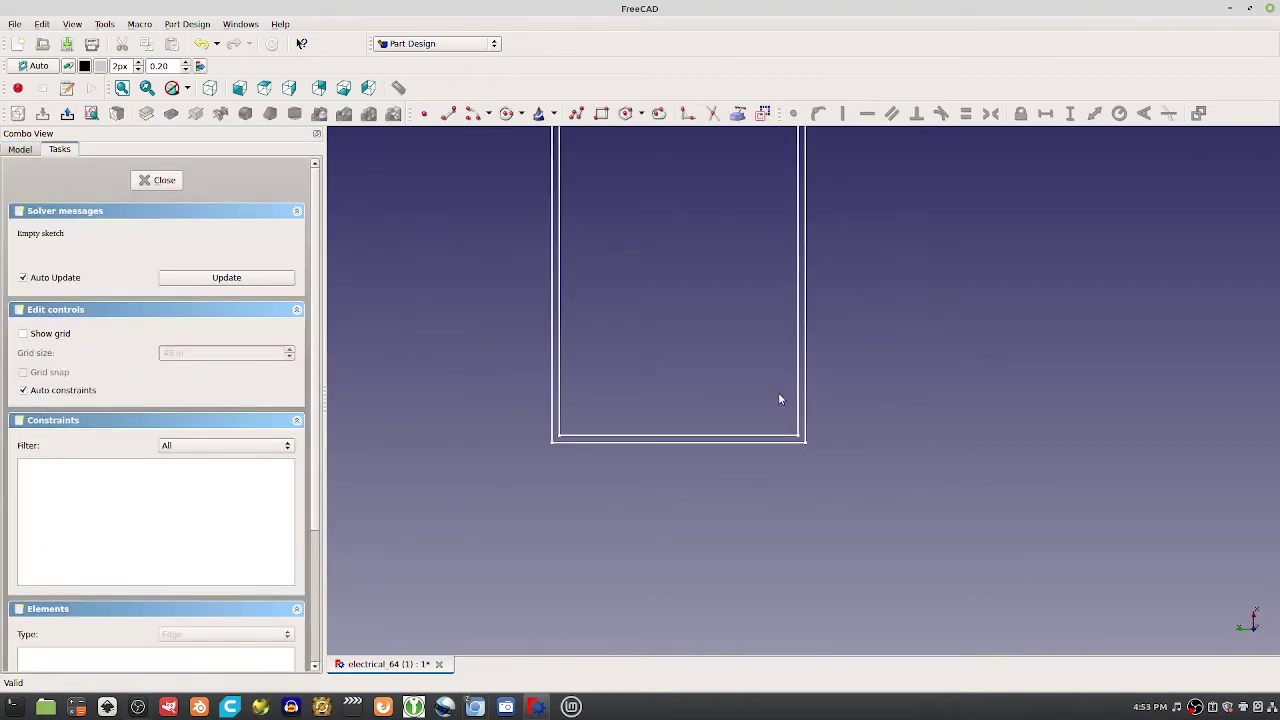
click(157, 181)
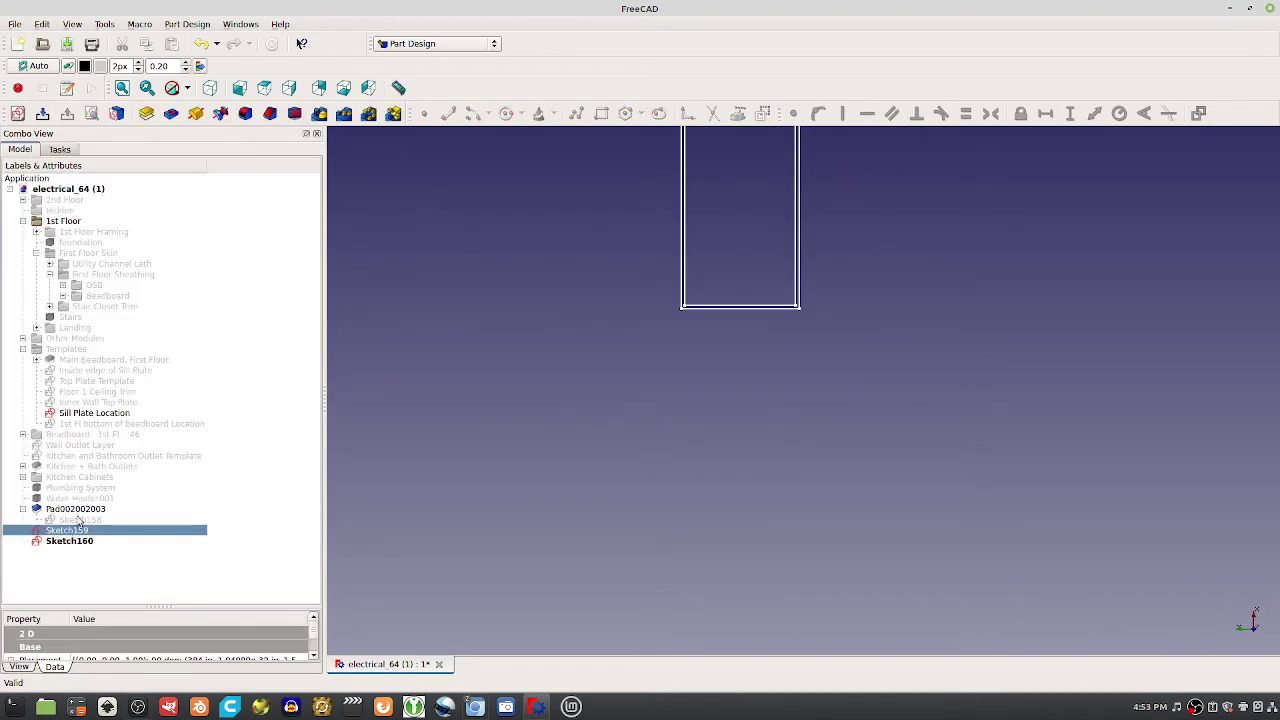
key(Delete)
Draw a long thin rectangle in the YZ-plane sketch, running along the sill from the first plate's far end, and close the sketch
double_click(69, 531)
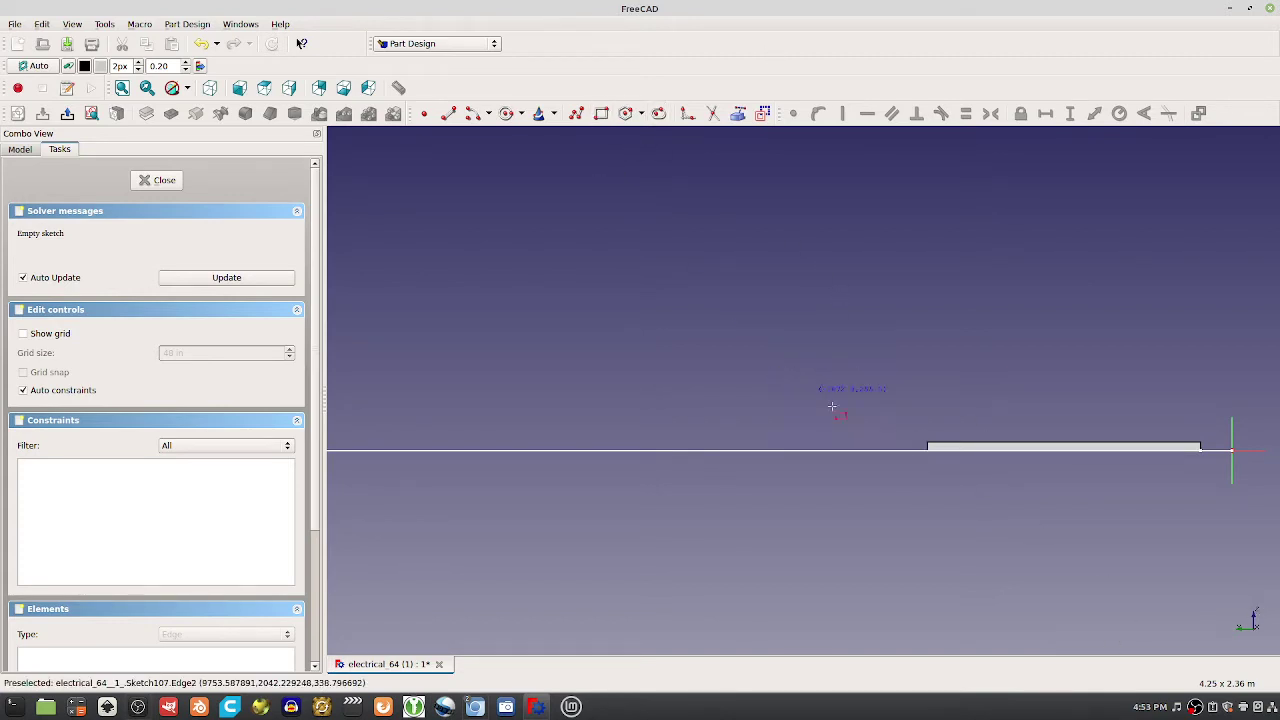
click(925, 446)
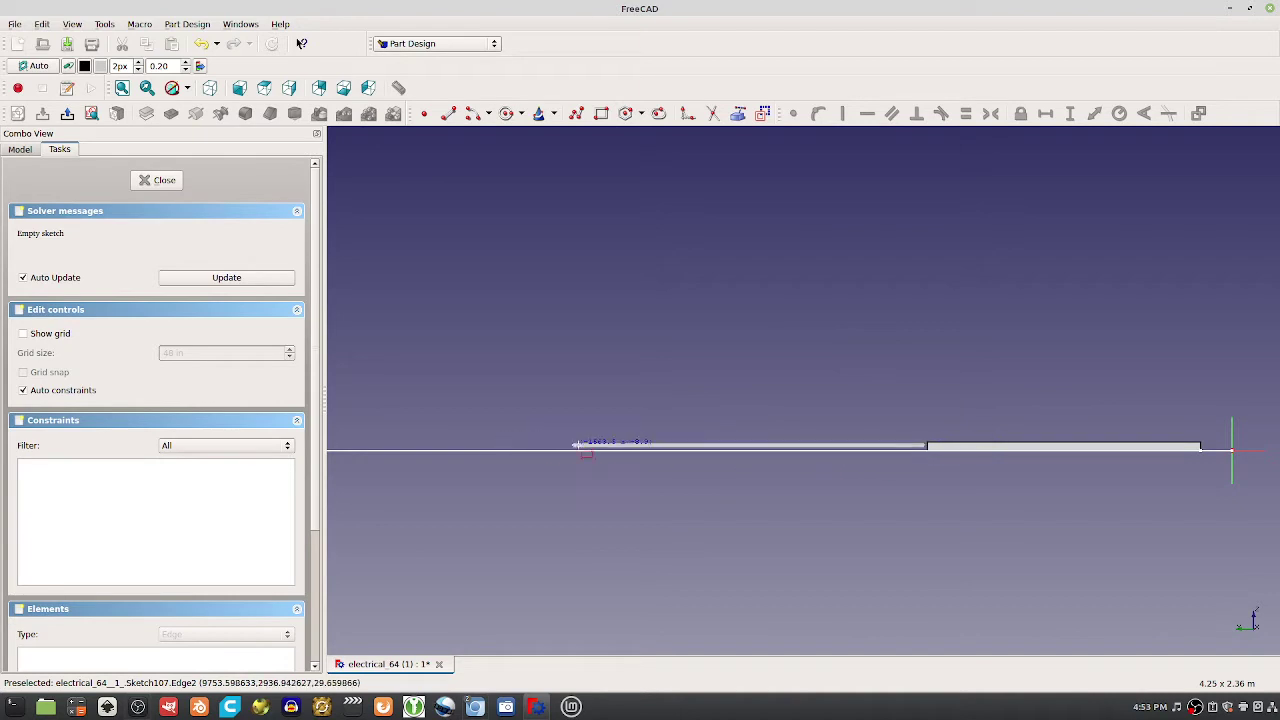
click(612, 446)
click(158, 180)
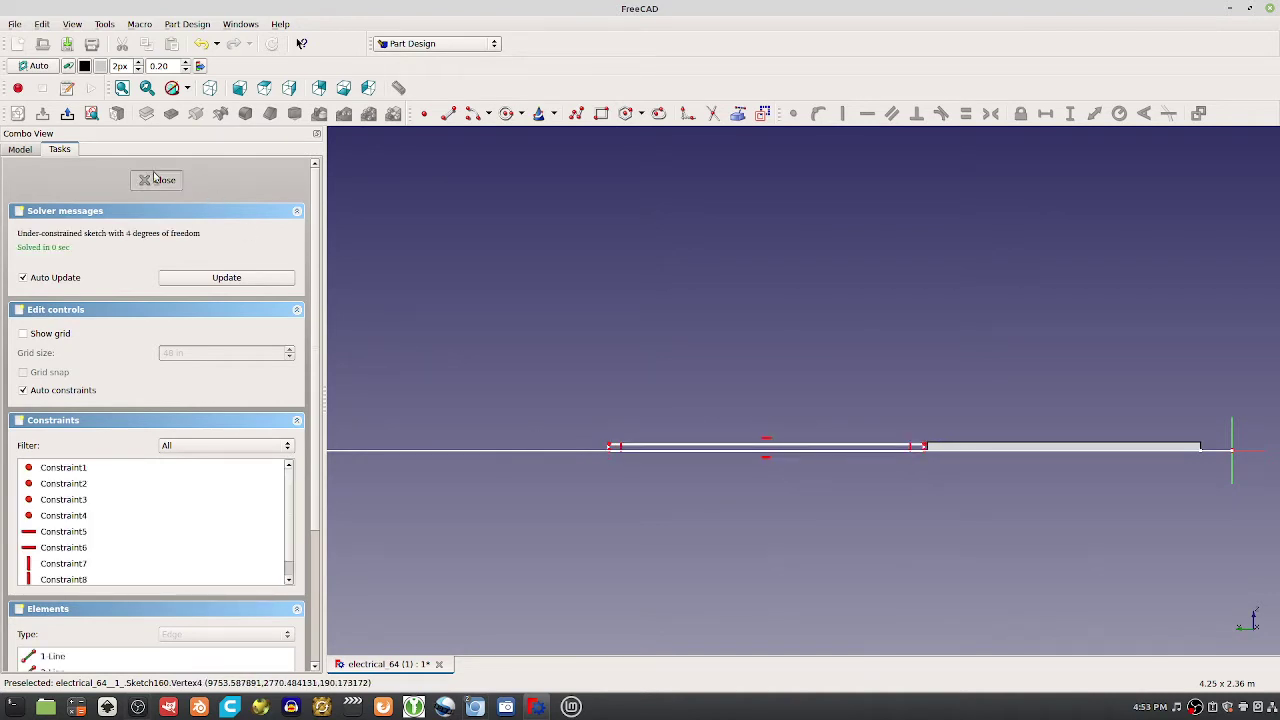
Pad the new rectangle into a second bottom plate and set the pad length to 5 in
click(146, 113)
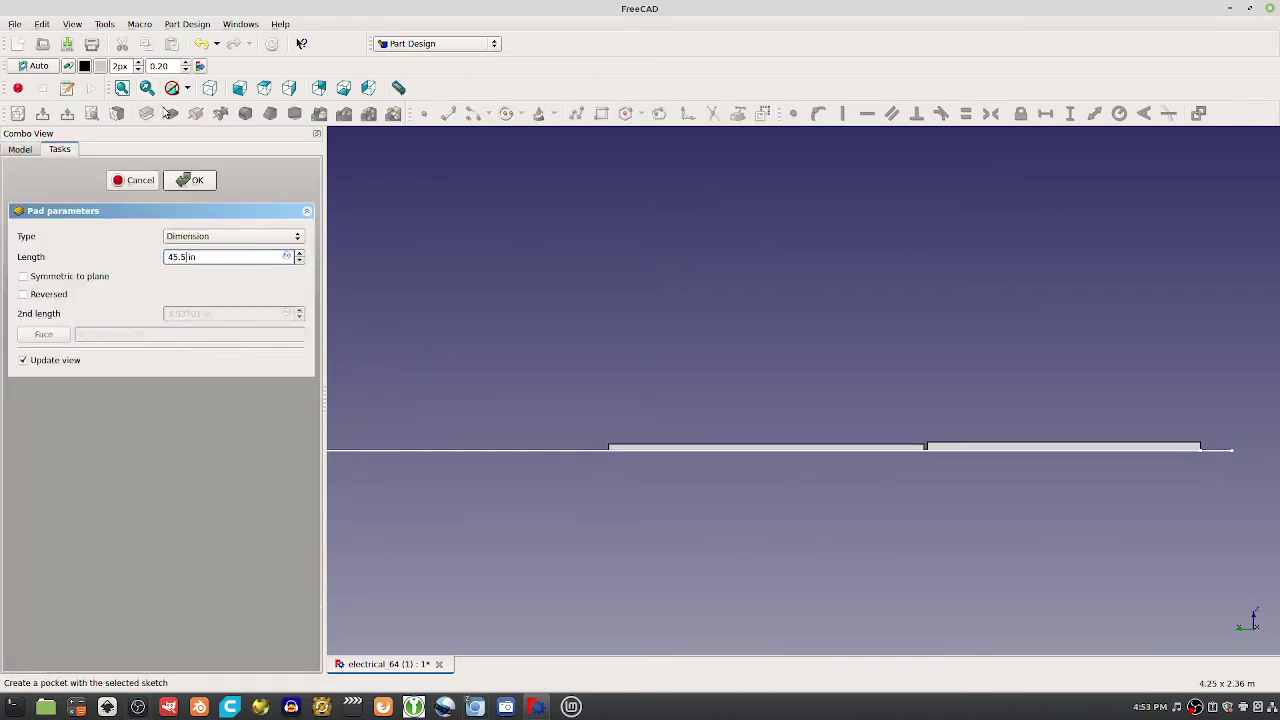
key(Return)
middle_drag(704, 472, 420, 560)
double_click(105, 530)
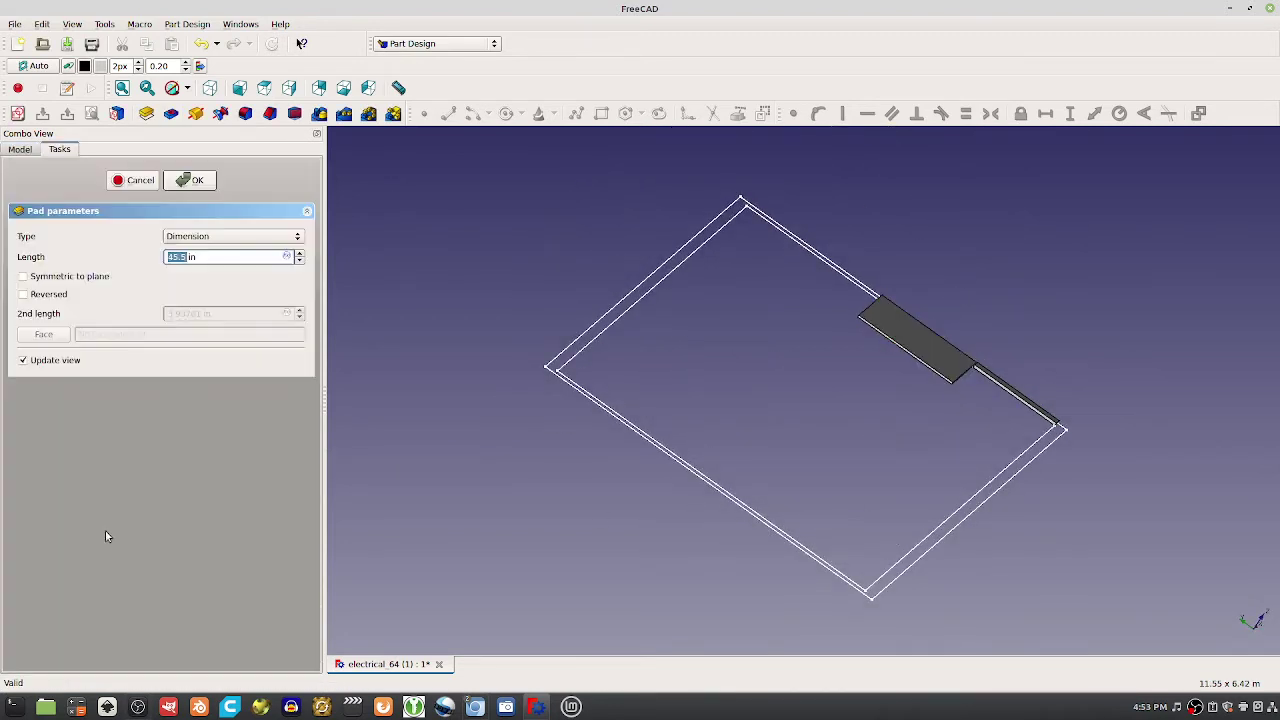
text(5)
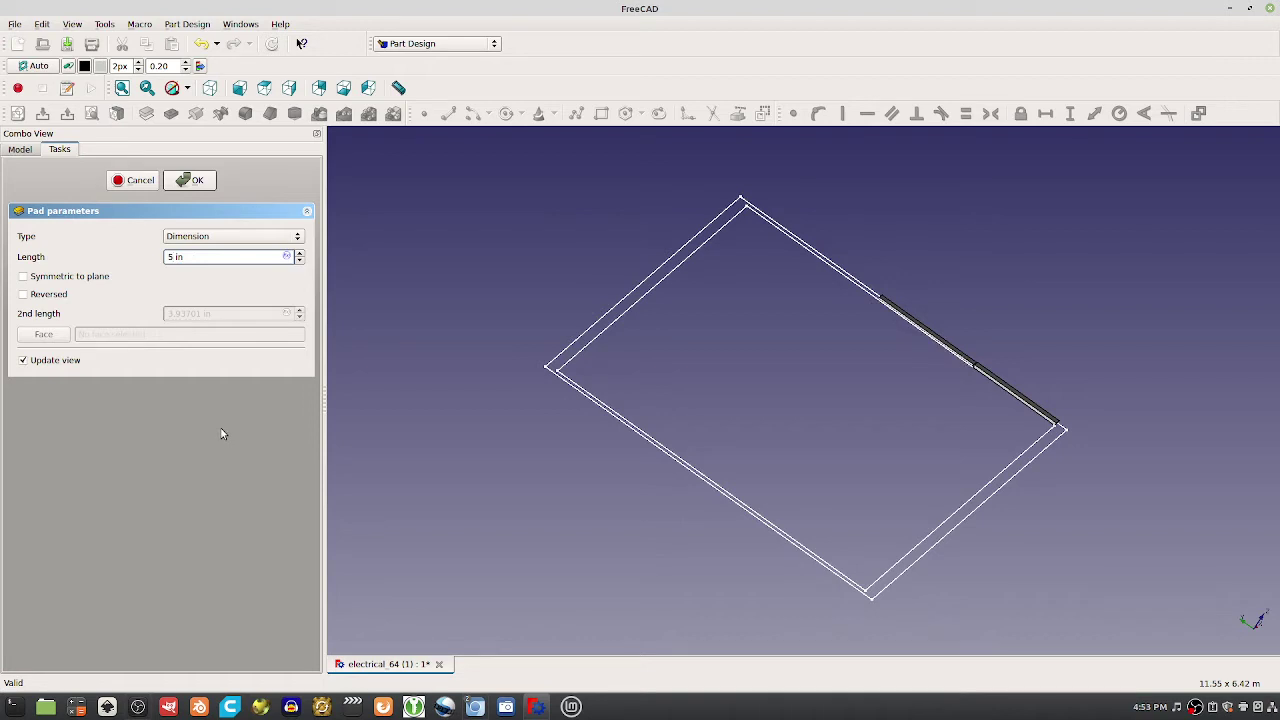
key(Return)
Examine the two adjoining bottom plates along their wall and against the whole sill plate outline
scroll(958, 470, up, 5)
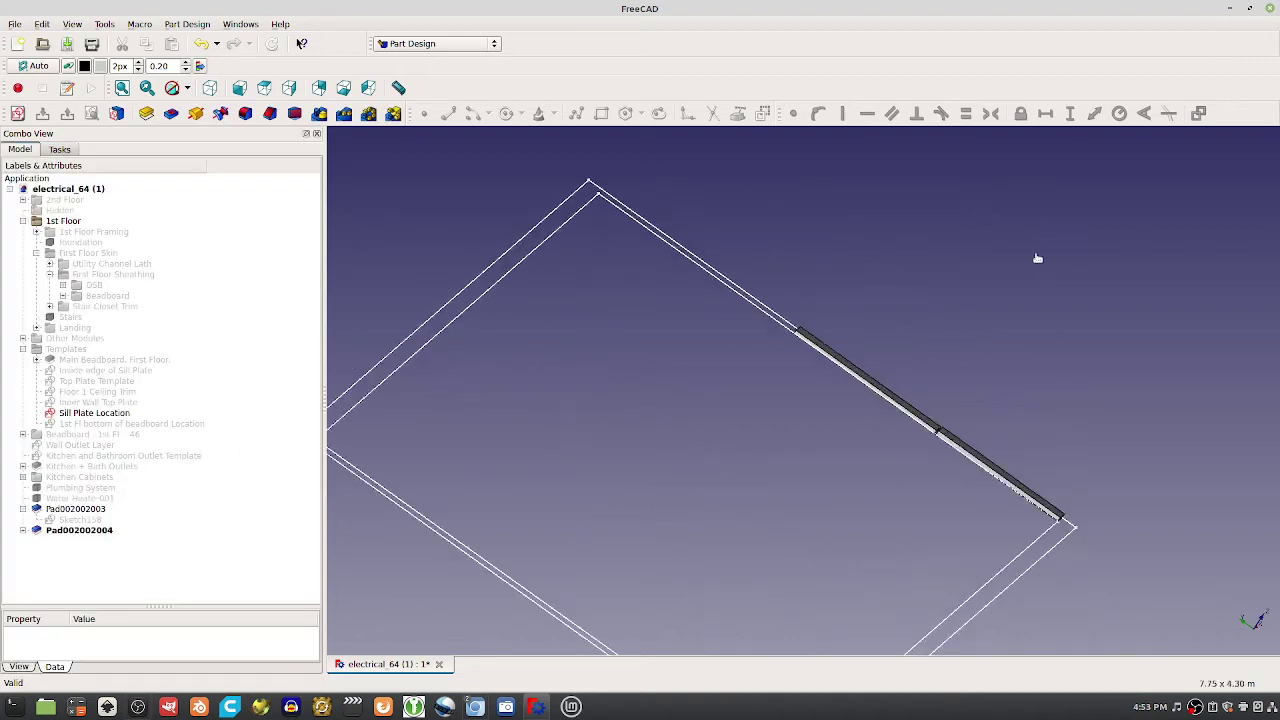
middle_drag(958, 476, 937, 354)
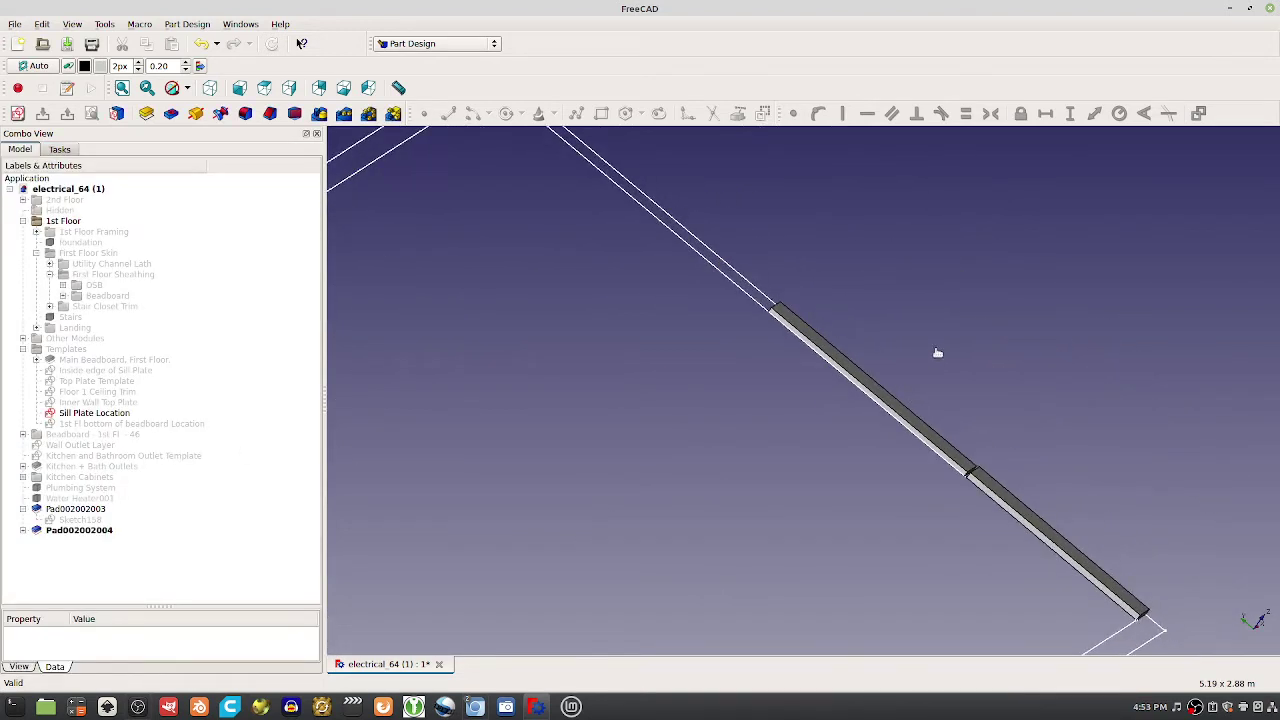
scroll(937, 370, down, 3)
middle_drag(1258, 628, 1166, 571)
middle_drag(948, 384, 971, 429)
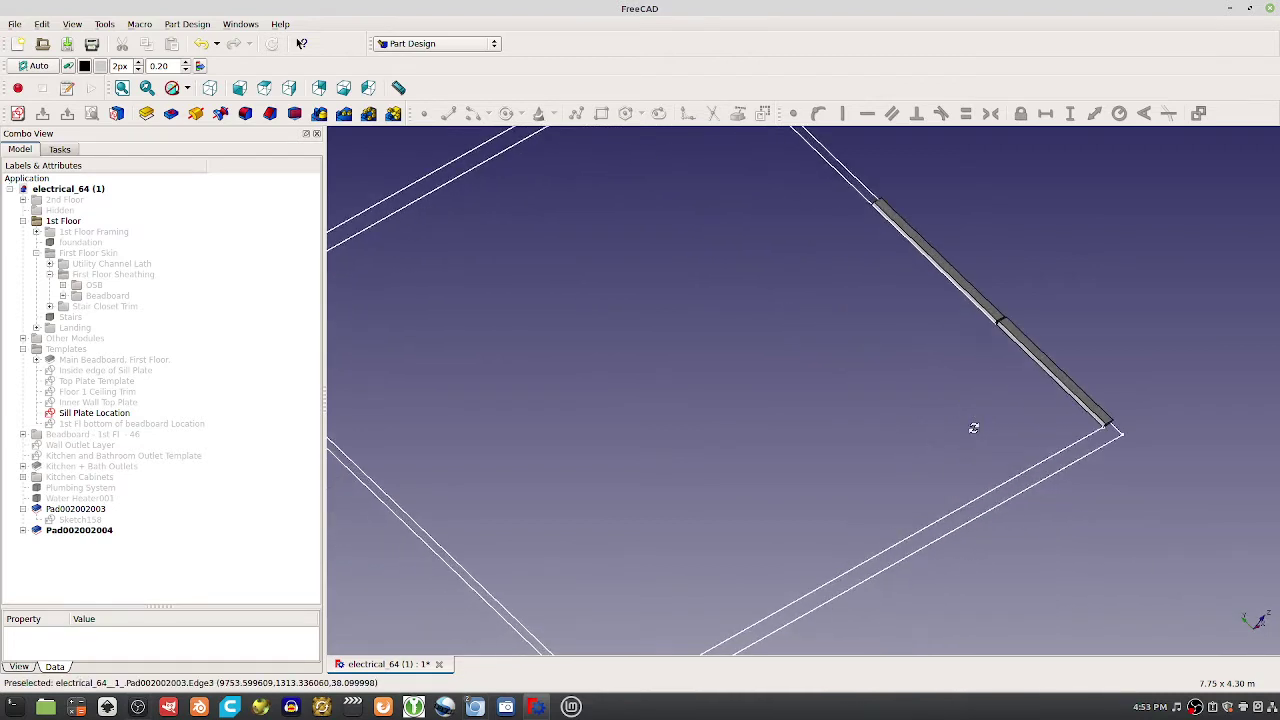
middle_drag(1023, 385, 894, 289)
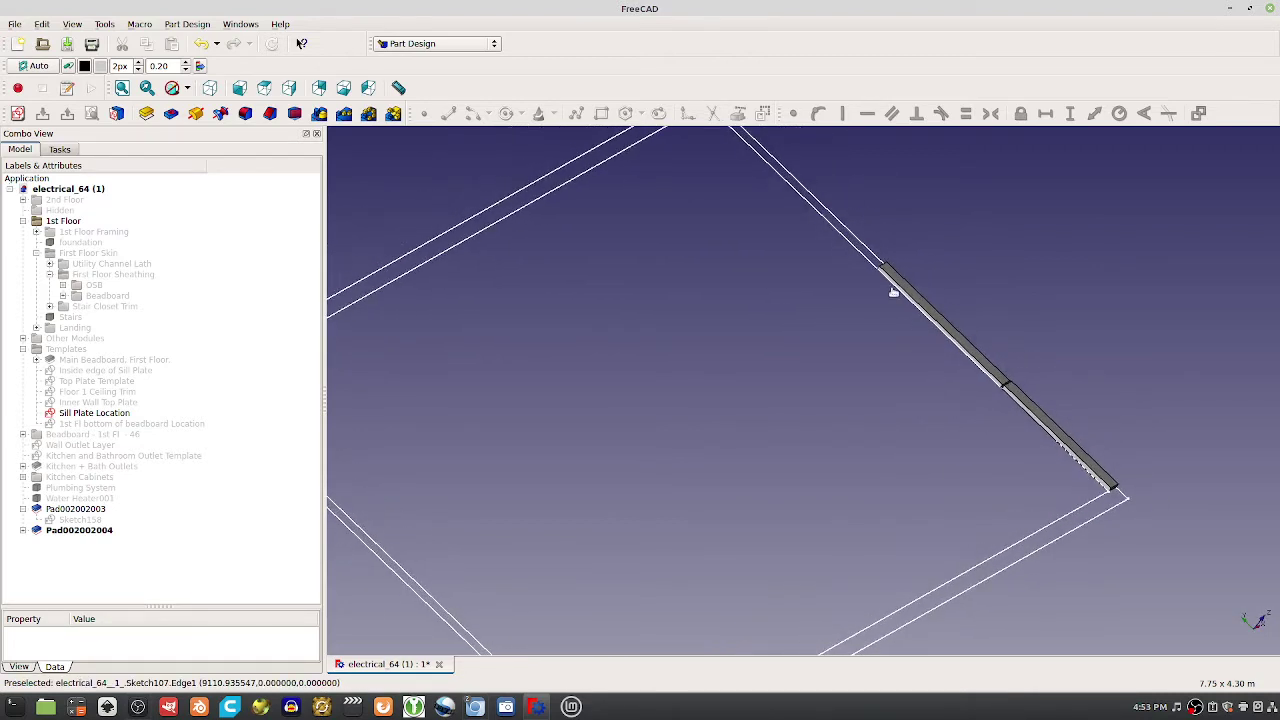
middle_drag(948, 528, 1186, 543)
middle_drag(1274, 592, 1256, 617)
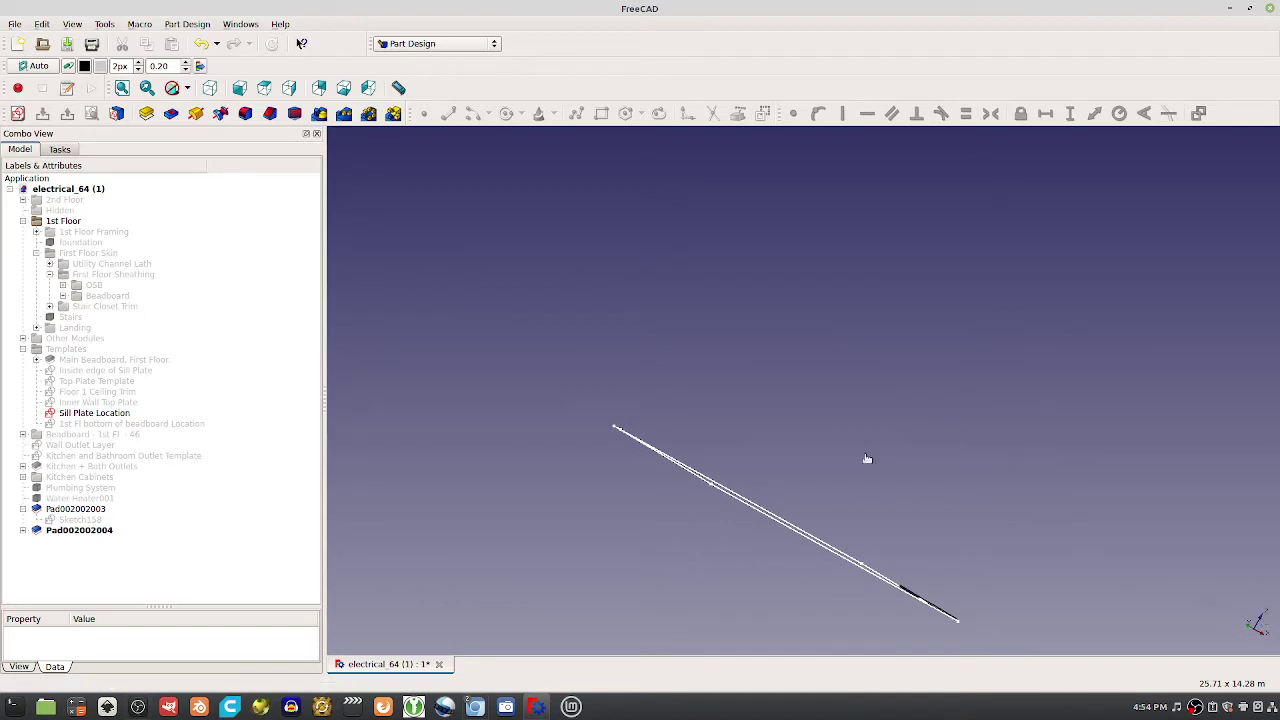
middle_drag(921, 412, 831, 336)
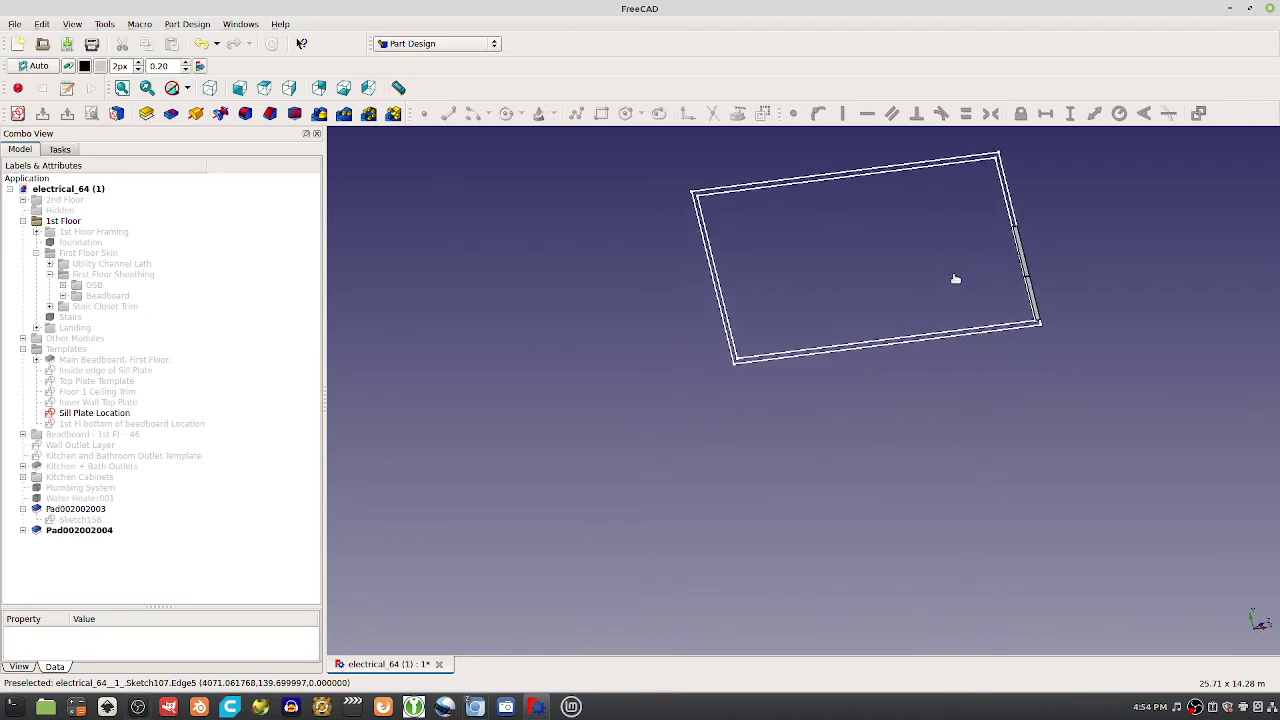
Reopen the first bottom plate's sketch and draw a thin upright stud rectangle about 1.2 m tall on the plate's corner end
middle_drag(1063, 420, 968, 595)
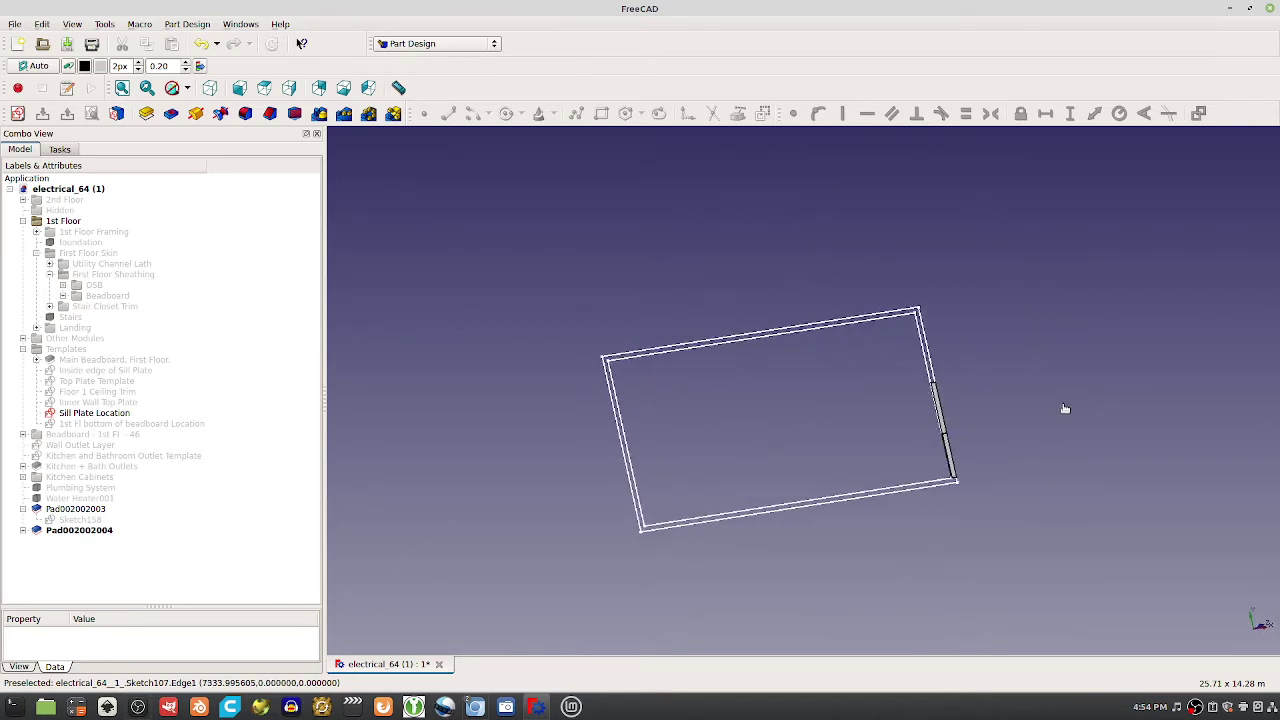
middle_drag(1065, 408, 661, 303)
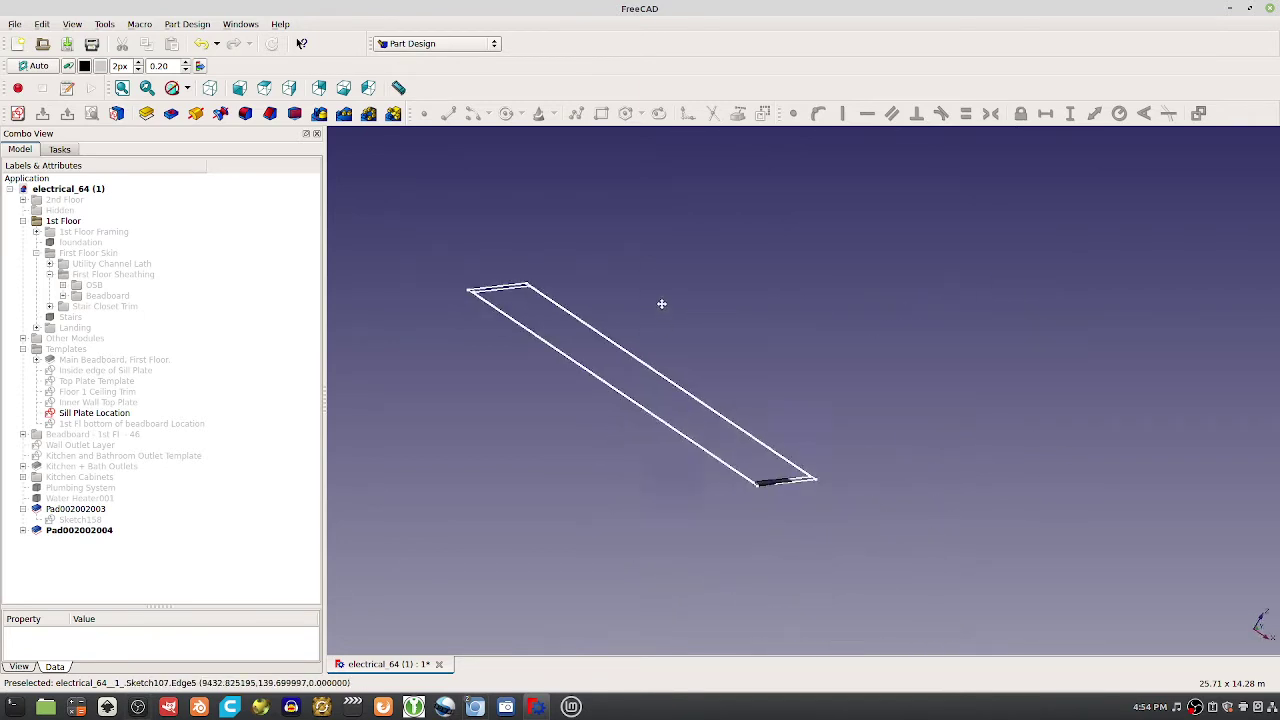
double_click(80, 519)
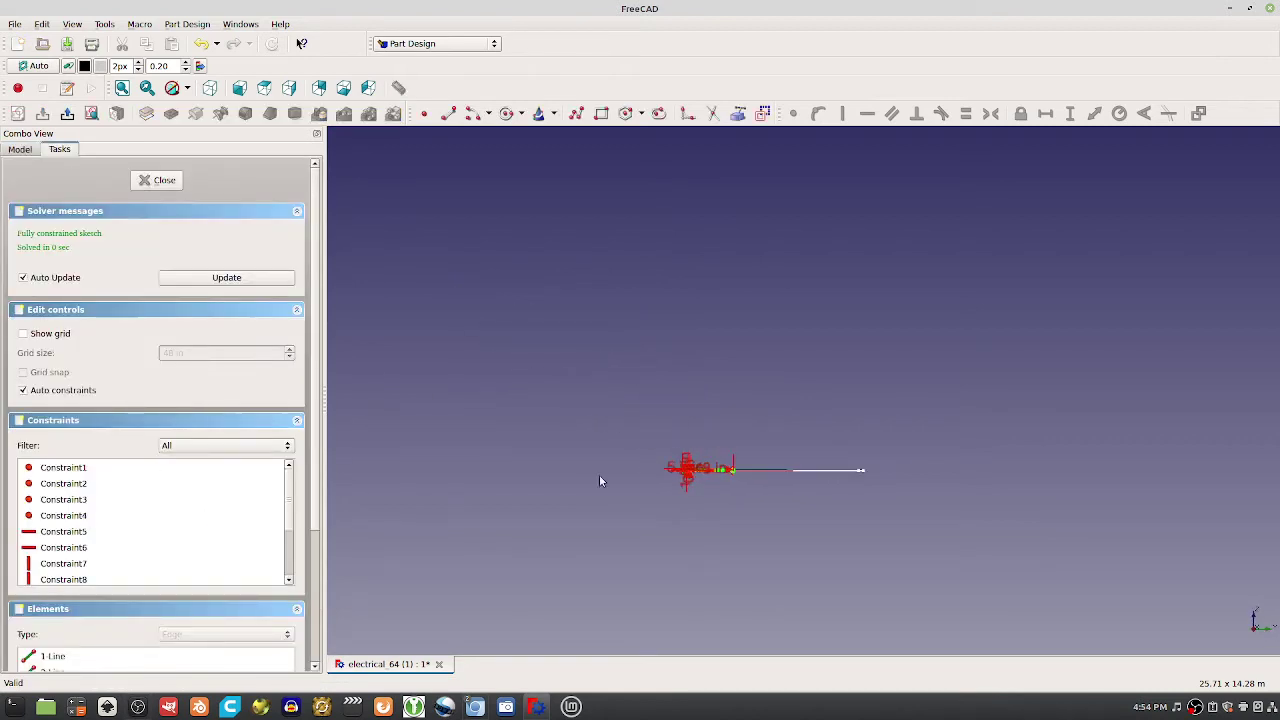
scroll(801, 446, down, 3)
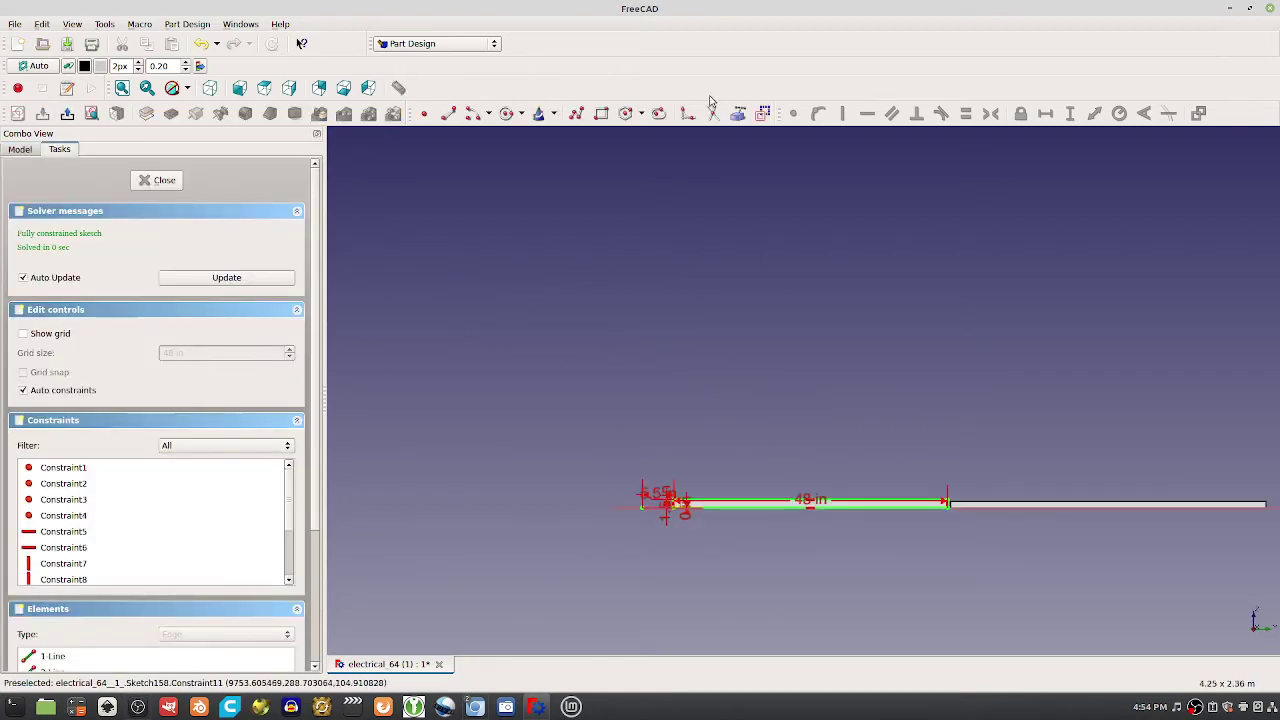
click(601, 113)
click(671, 228)
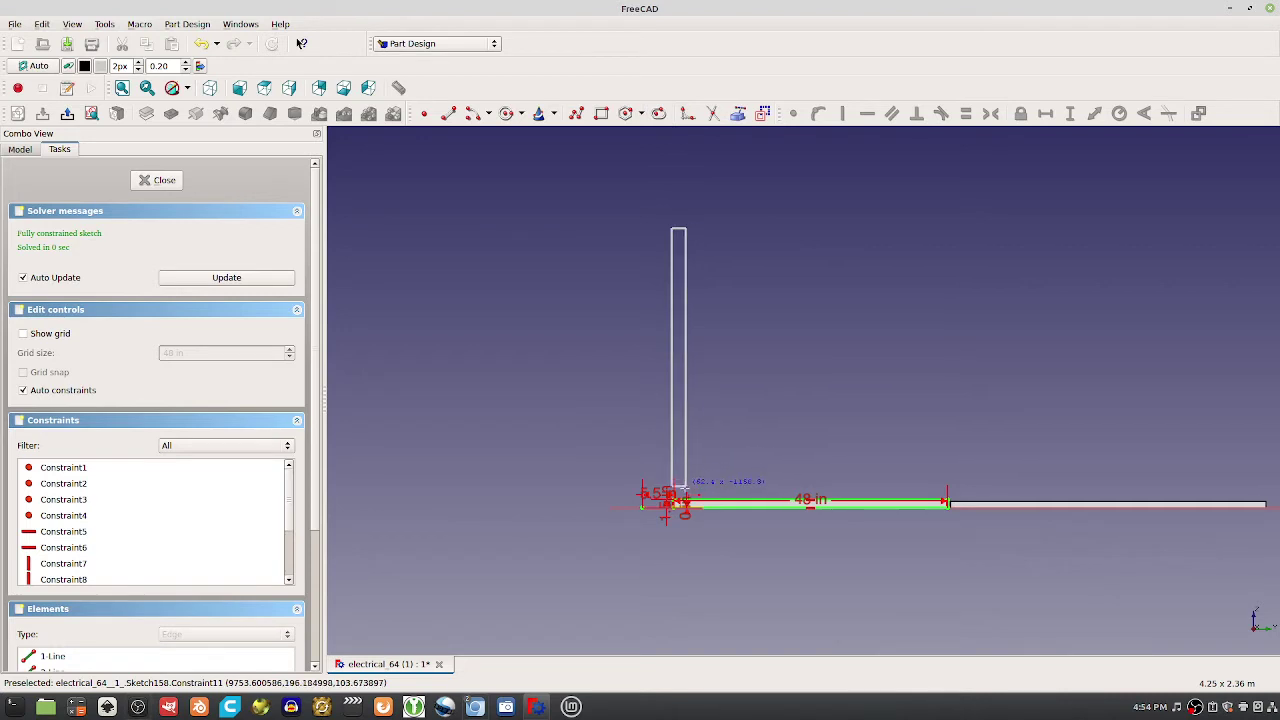
click(684, 499)
Draw three more upright stud rectangles of similar height, spaced along the bottom plate to its far end
click(601, 113)
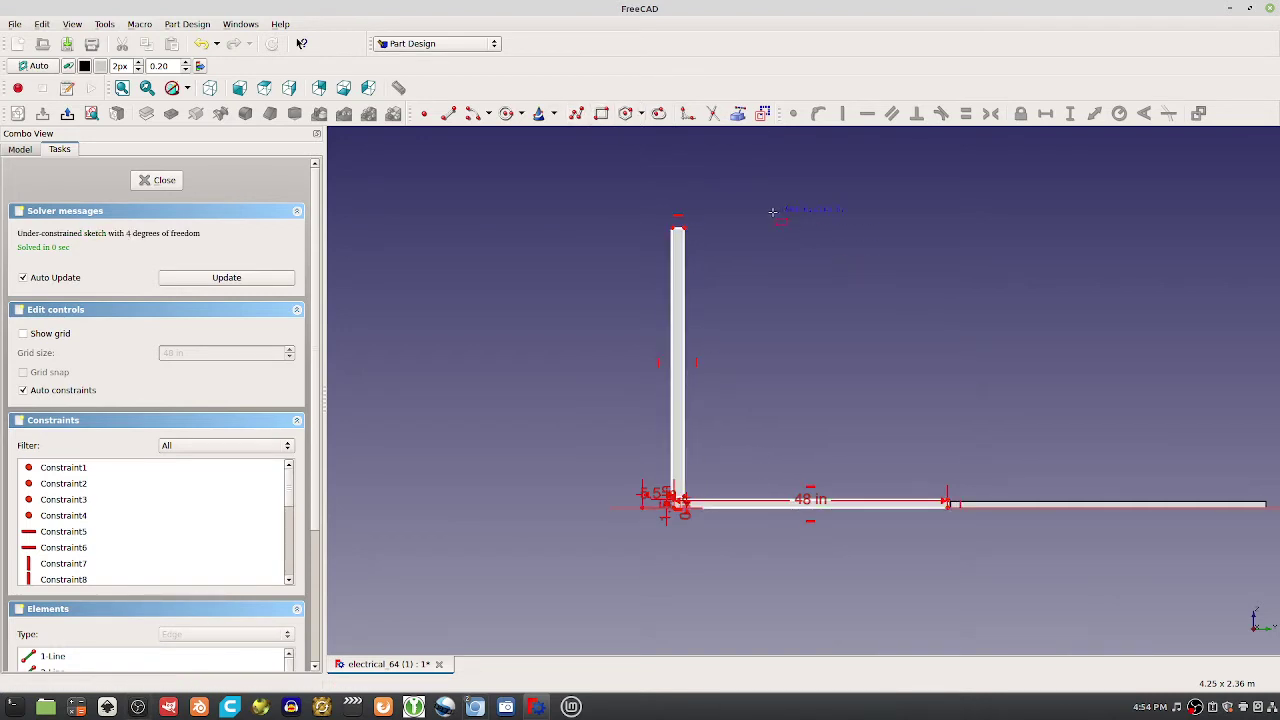
click(765, 229)
click(780, 496)
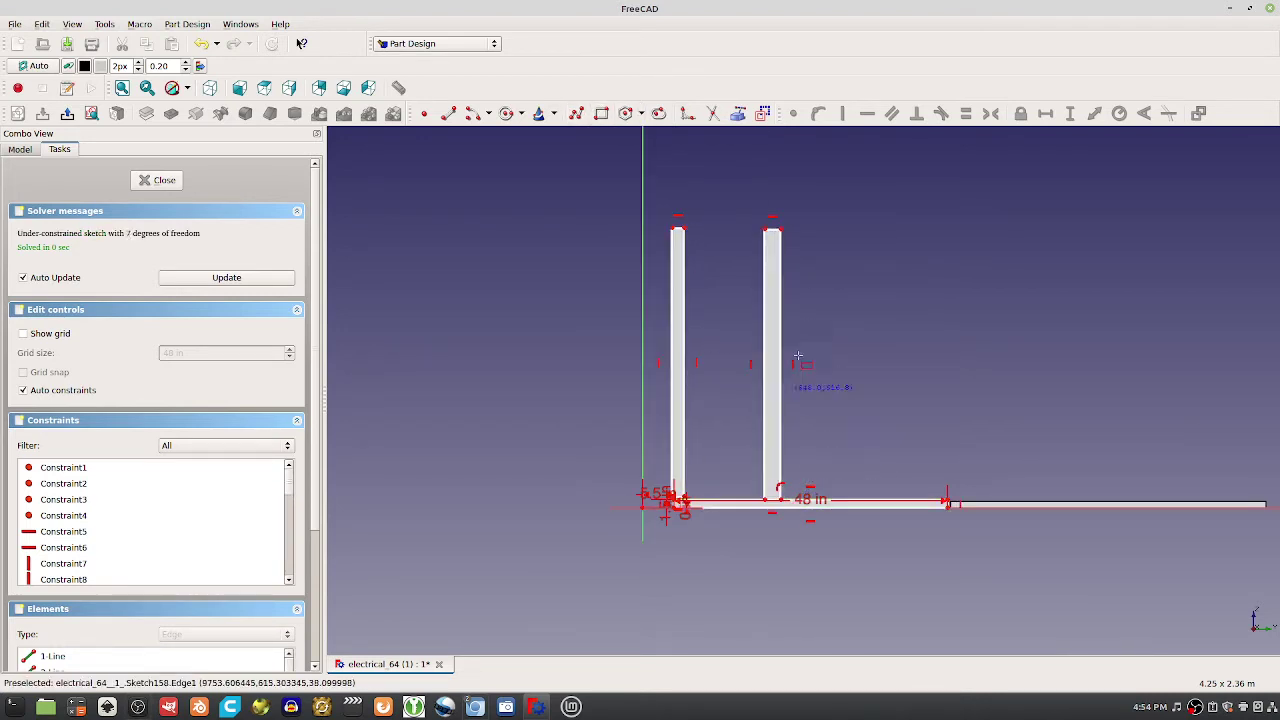
click(862, 224)
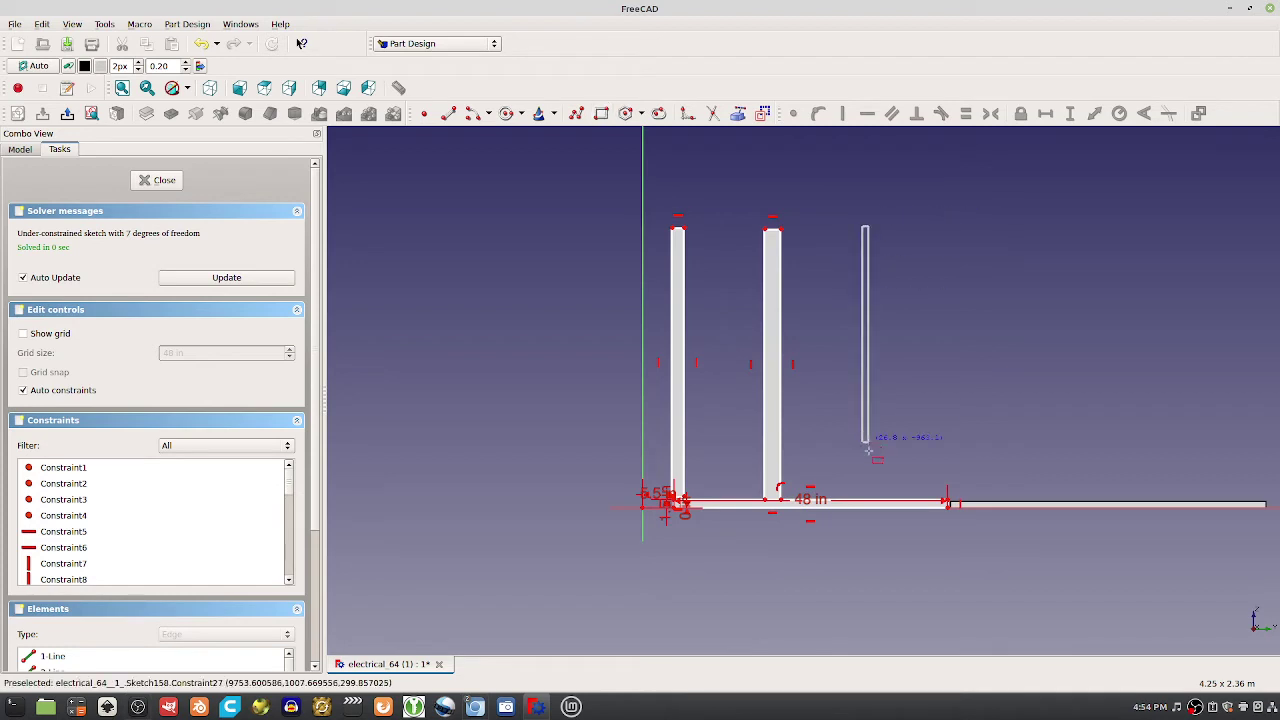
click(876, 497)
click(927, 222)
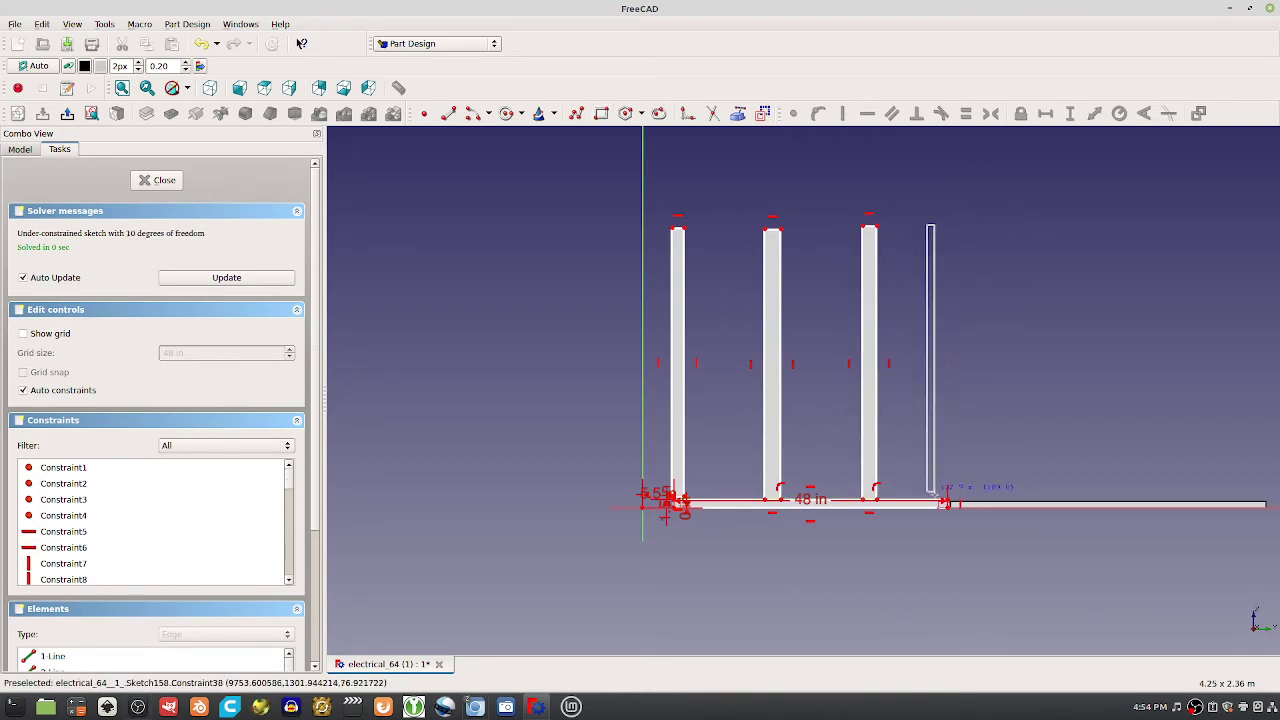
click(943, 498)
Draw a thin top plate rectangle across the tops of the four studs and close the sketch
click(665, 212)
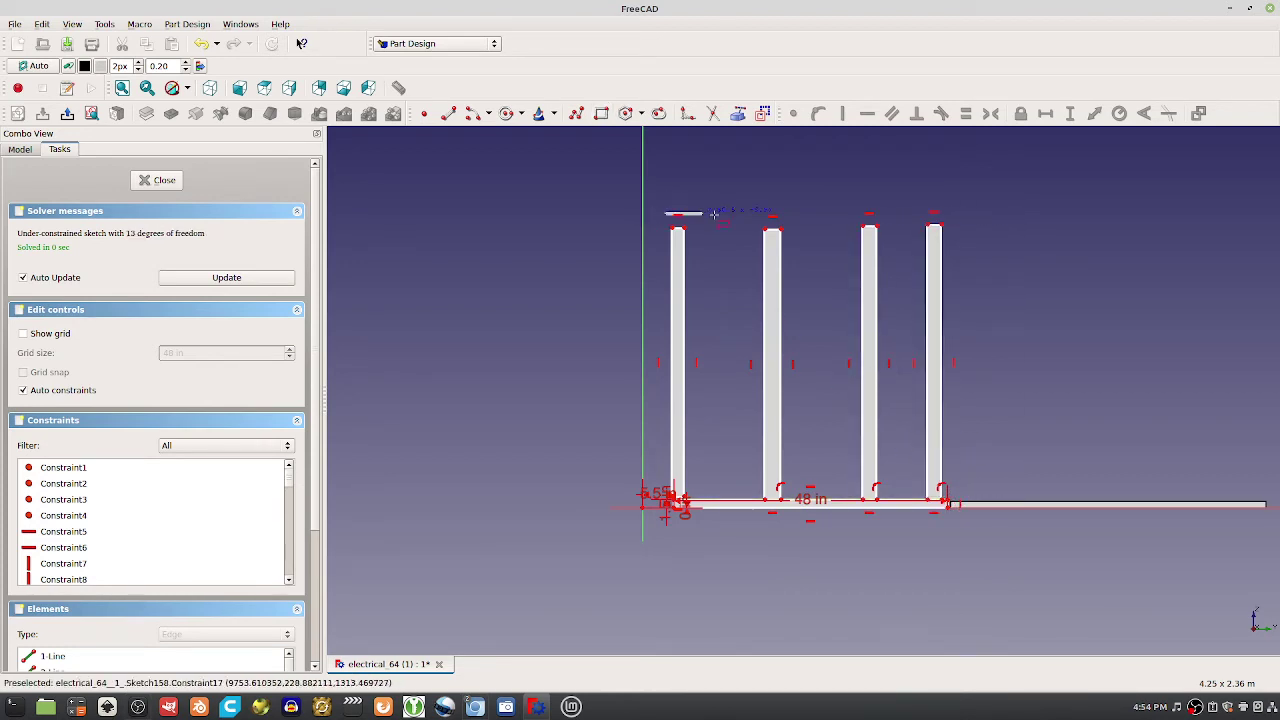
click(940, 225)
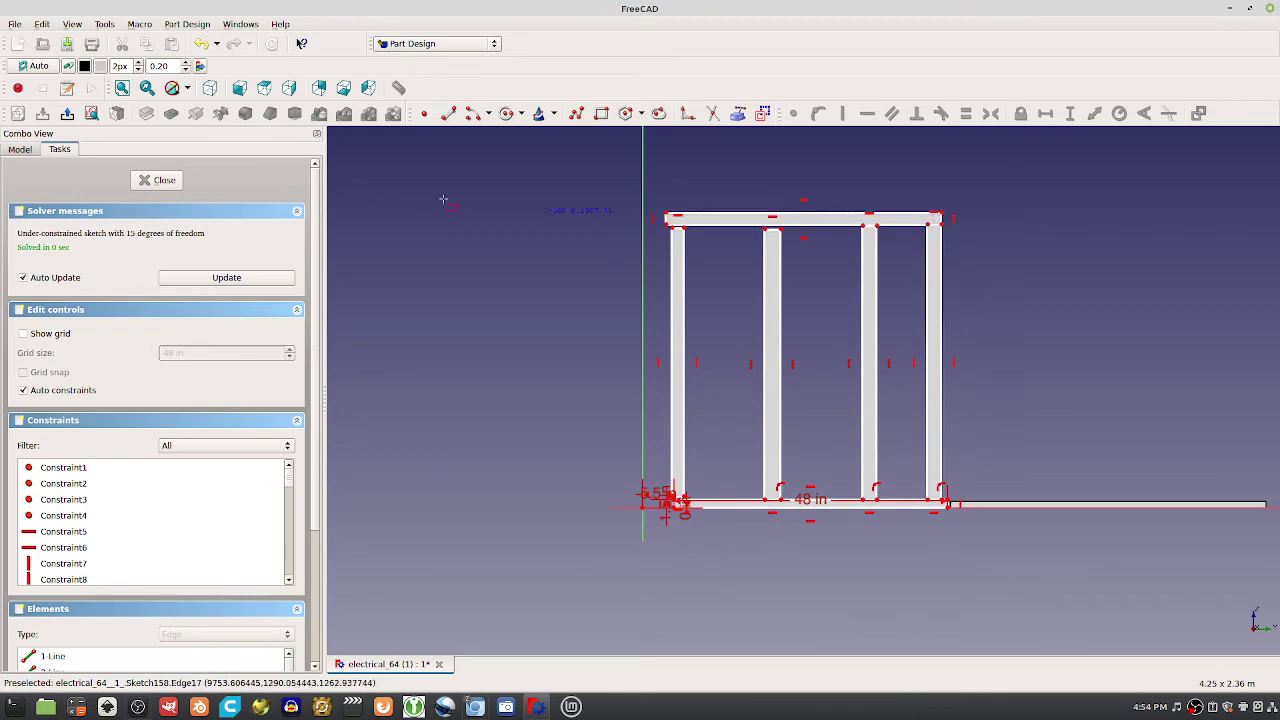
click(161, 182)
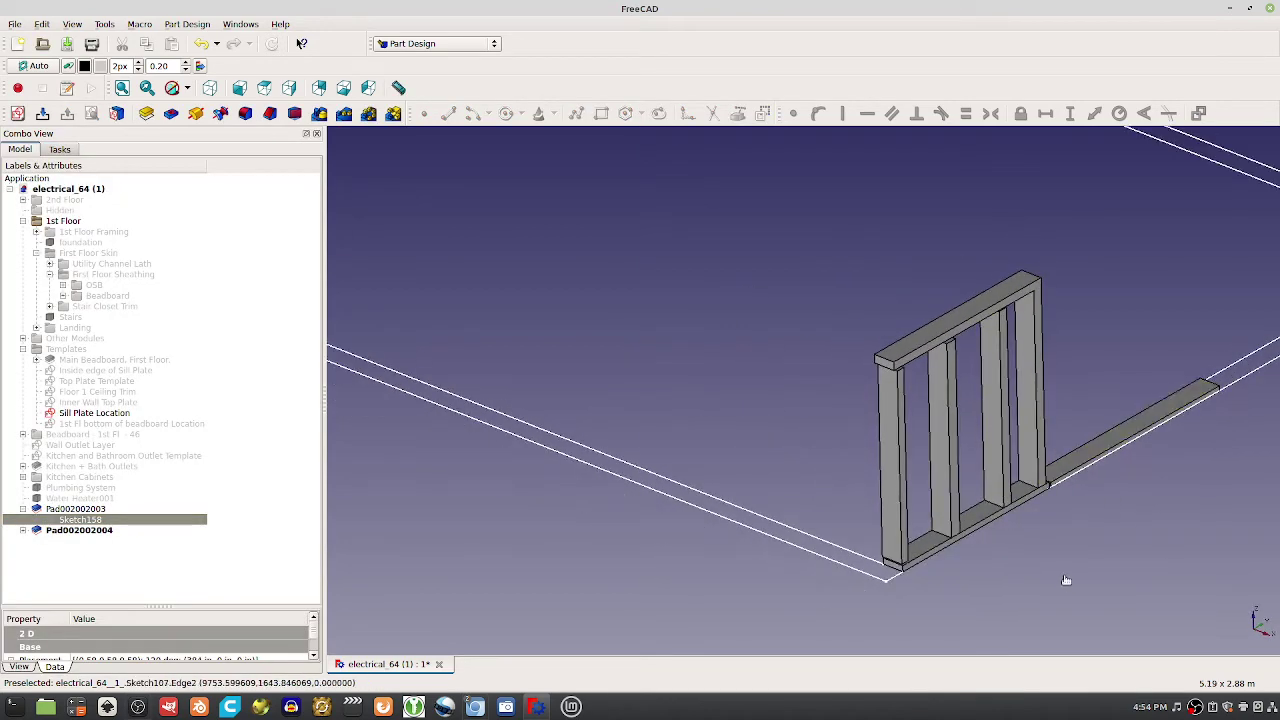
Delete the second bottom plate's pad and select the sketch it was made from
click(1008, 317)
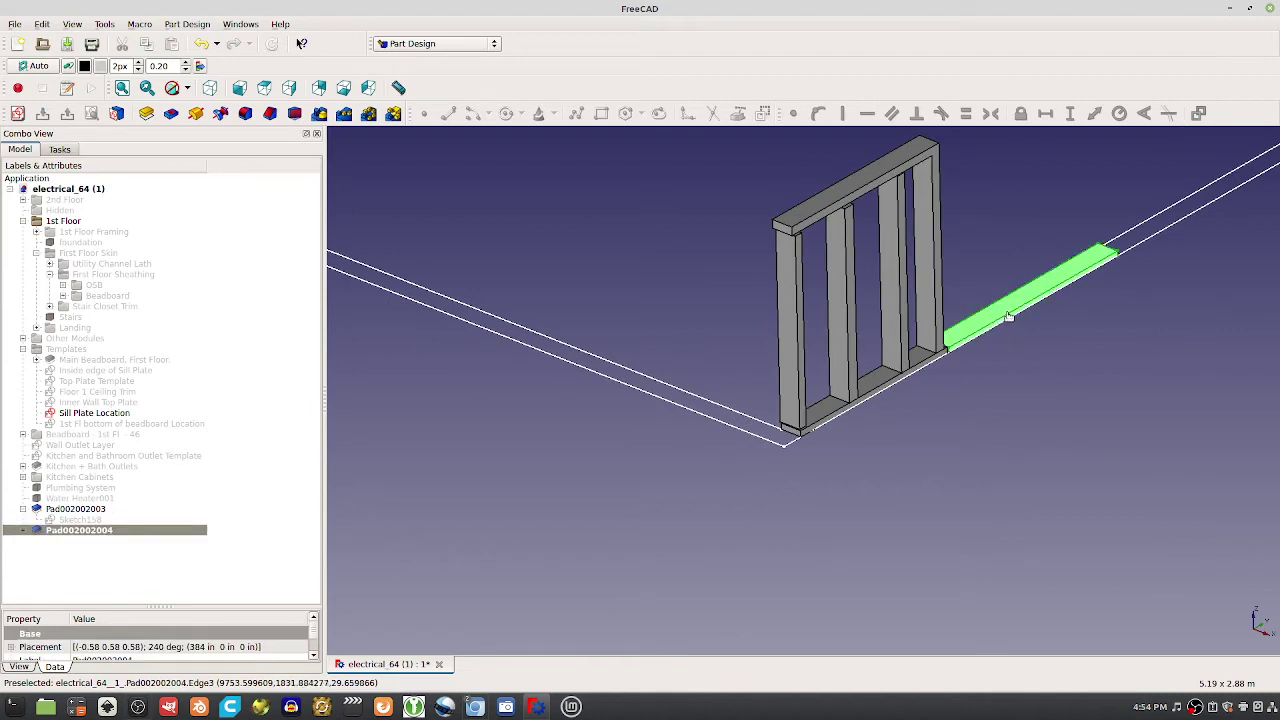
key(Delete)
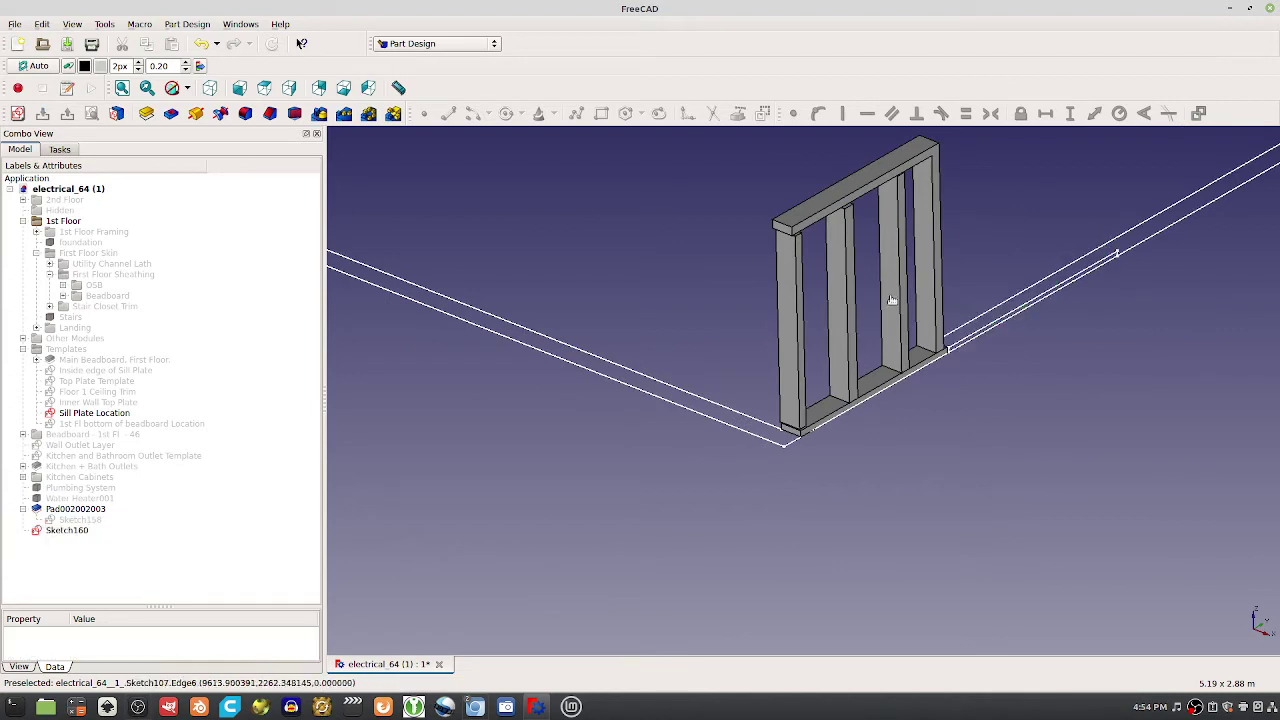
click(68, 531)
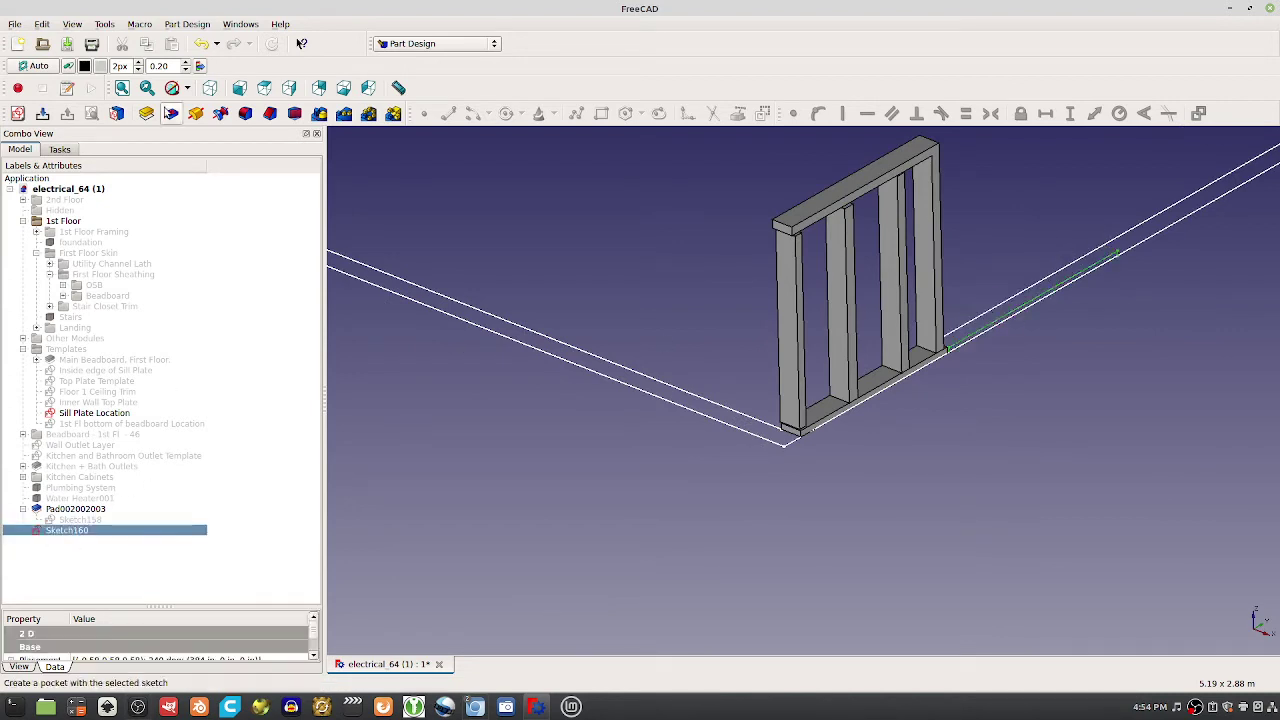
Examine the framed wall panel from several angles and against the sill plate outline
middle_drag(744, 320, 780, 300)
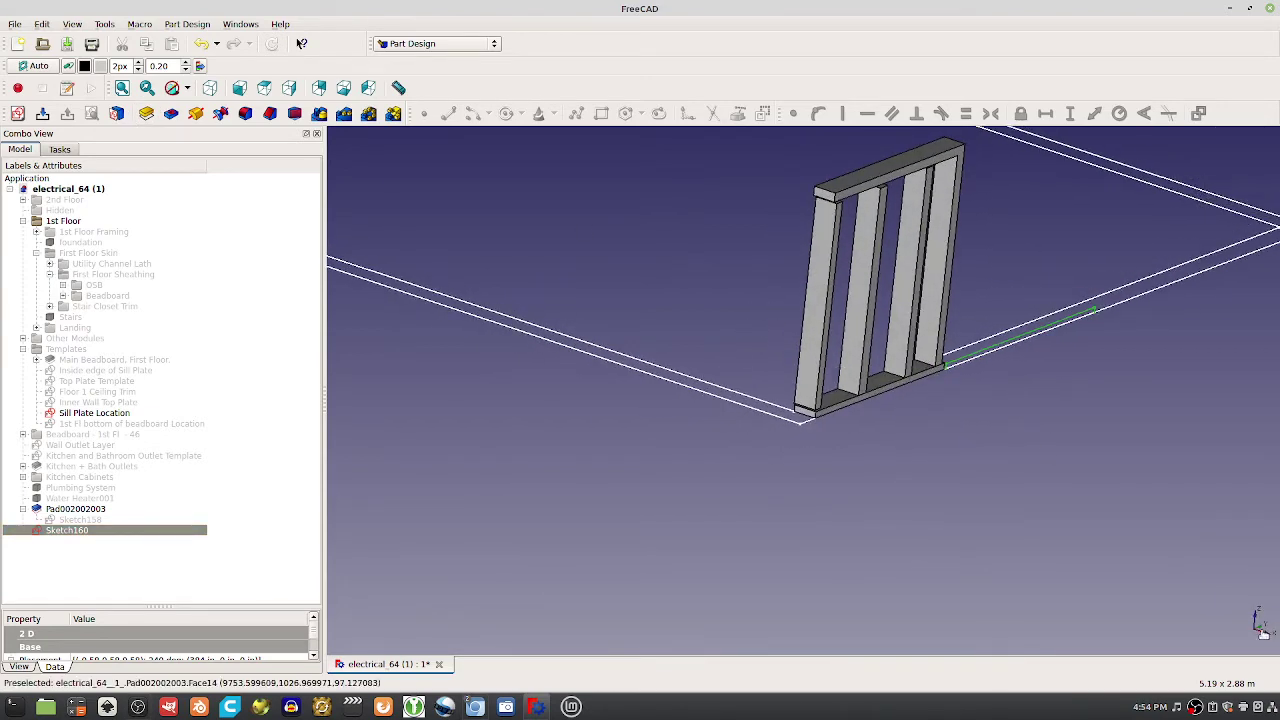
middle_drag(894, 257, 873, 308)
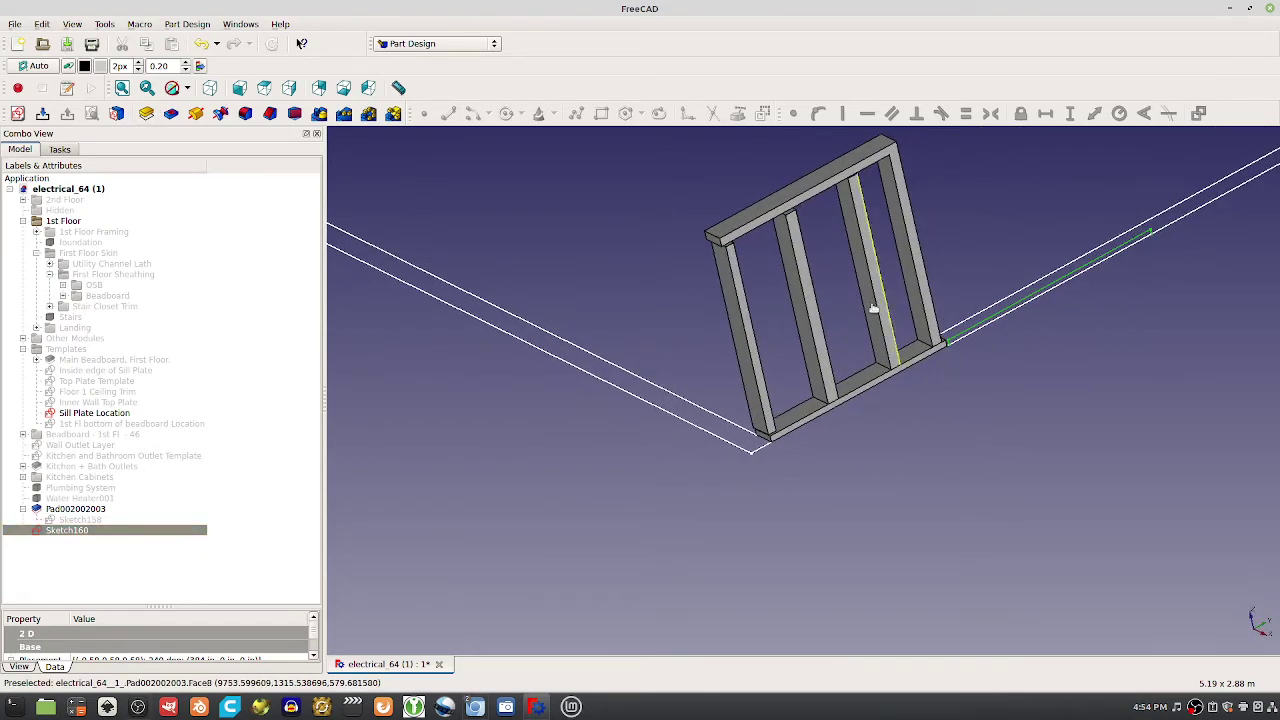
scroll(851, 311, down, 5)
middle_drag(669, 437, 1049, 382)
middle_drag(853, 454, 826, 443)
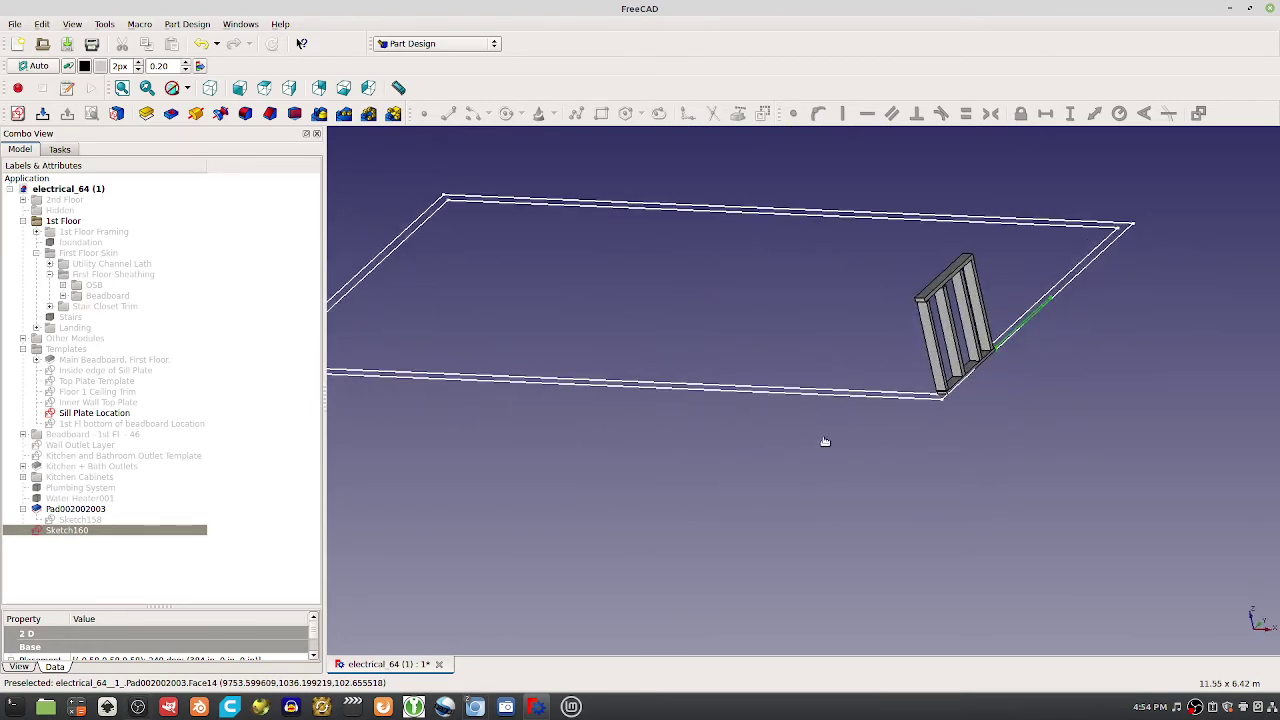
scroll(979, 300, up, 3)
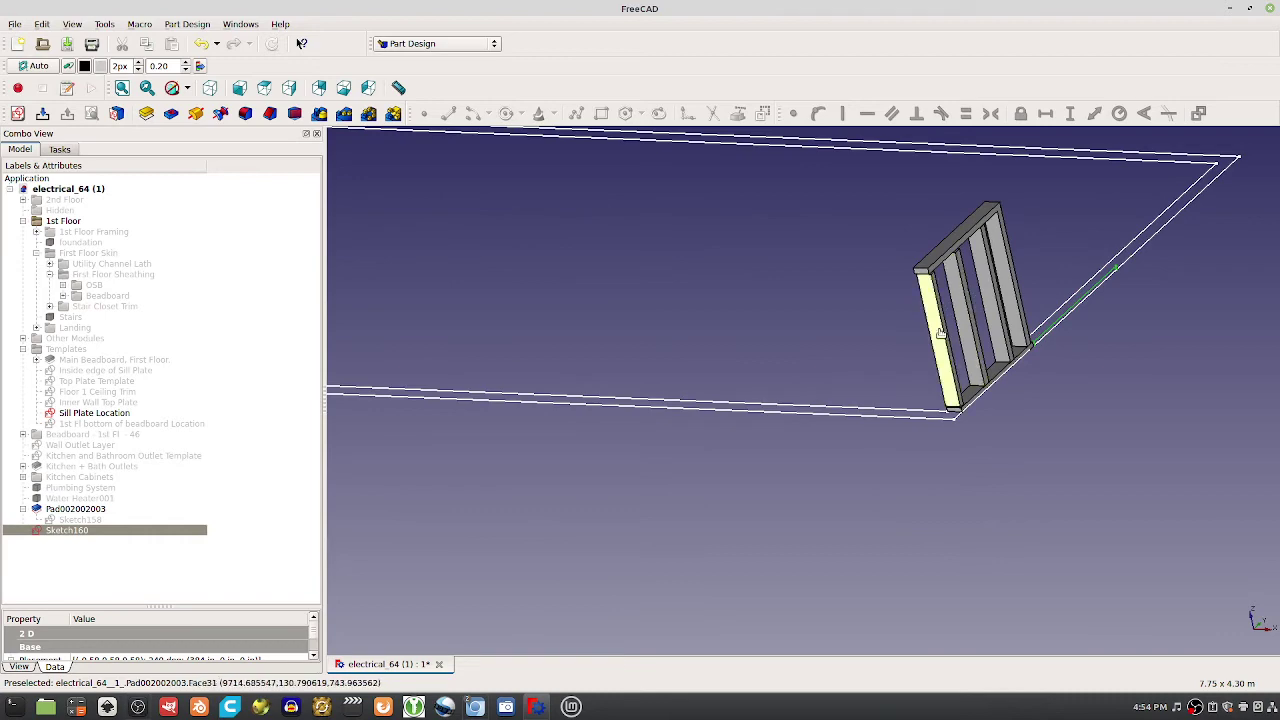
Show the 1st Floor group and select the new wall panel to compare it with the existing corner framing
click(63, 221)
key(space)
scroll(892, 307, down, 4)
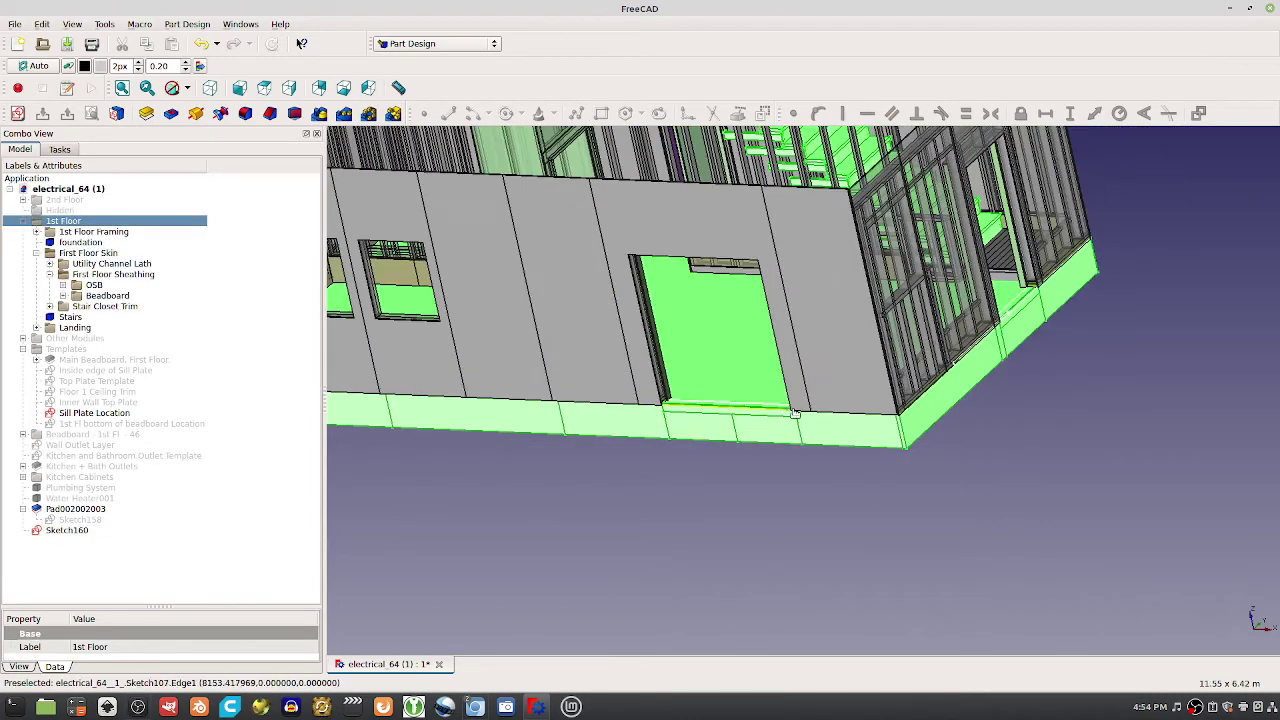
scroll(892, 307, up, 5)
click(830, 290)
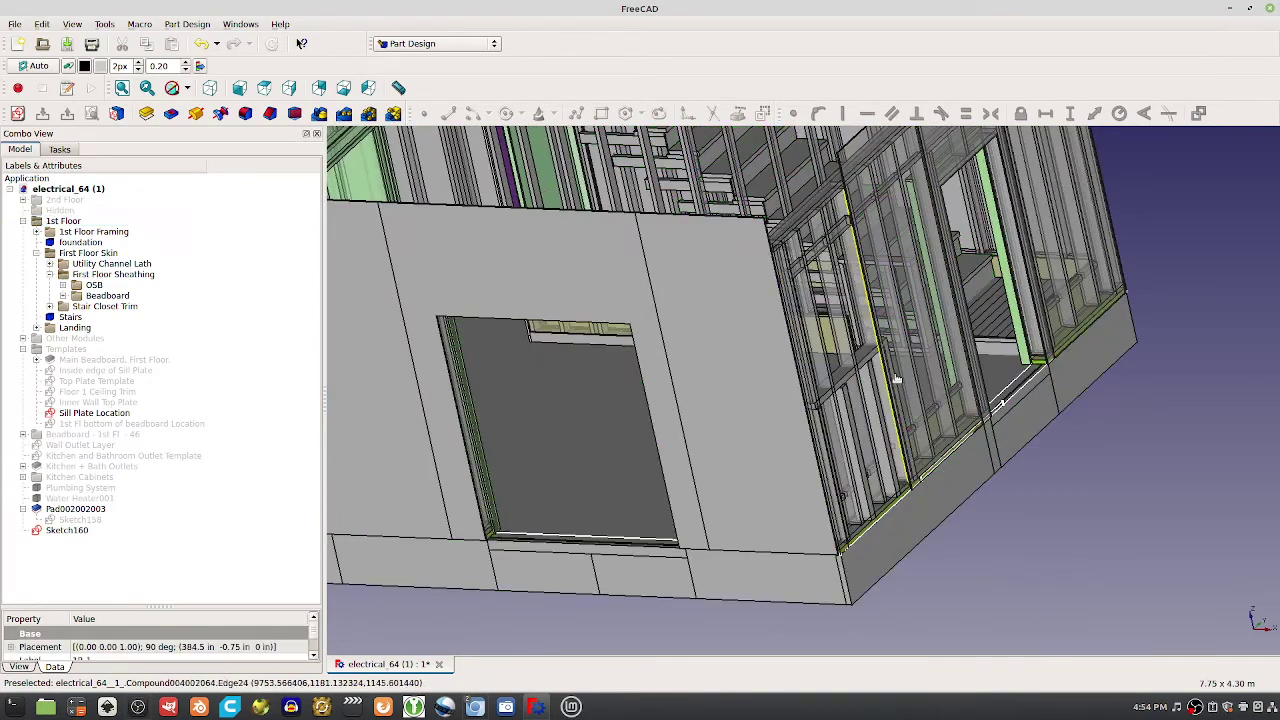
middle_drag(886, 543, 829, 467)
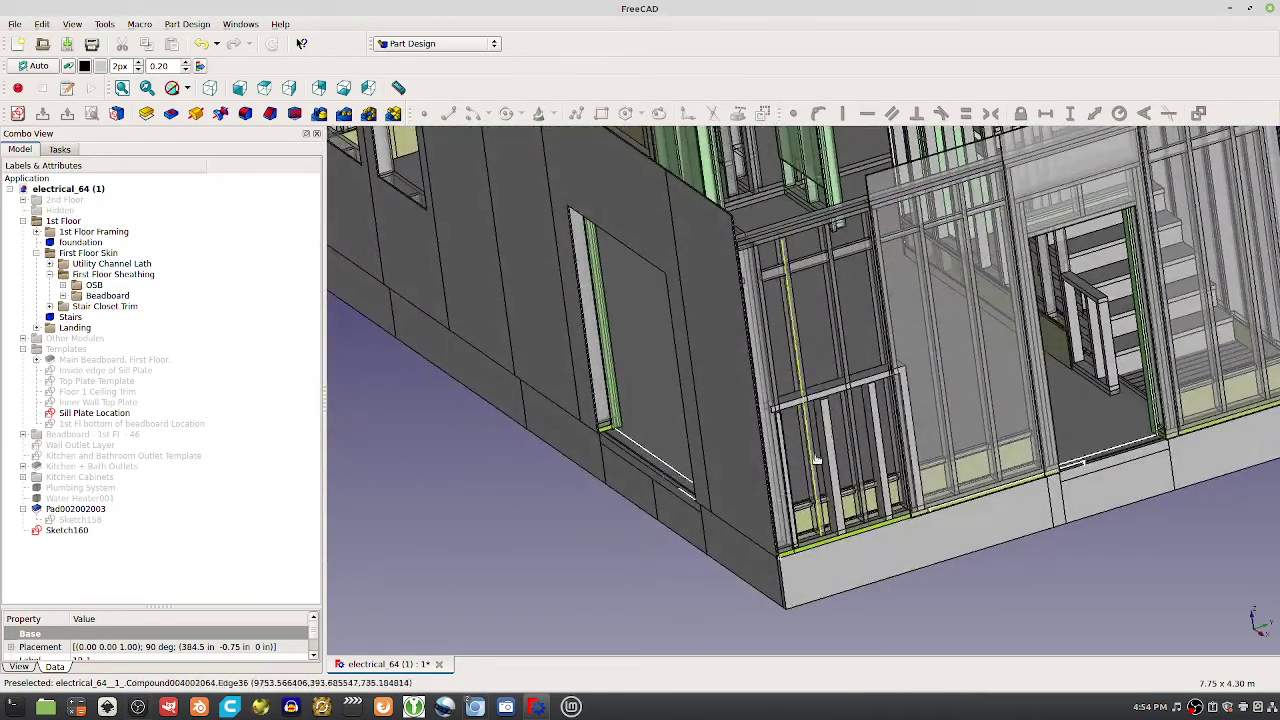
click(829, 467)
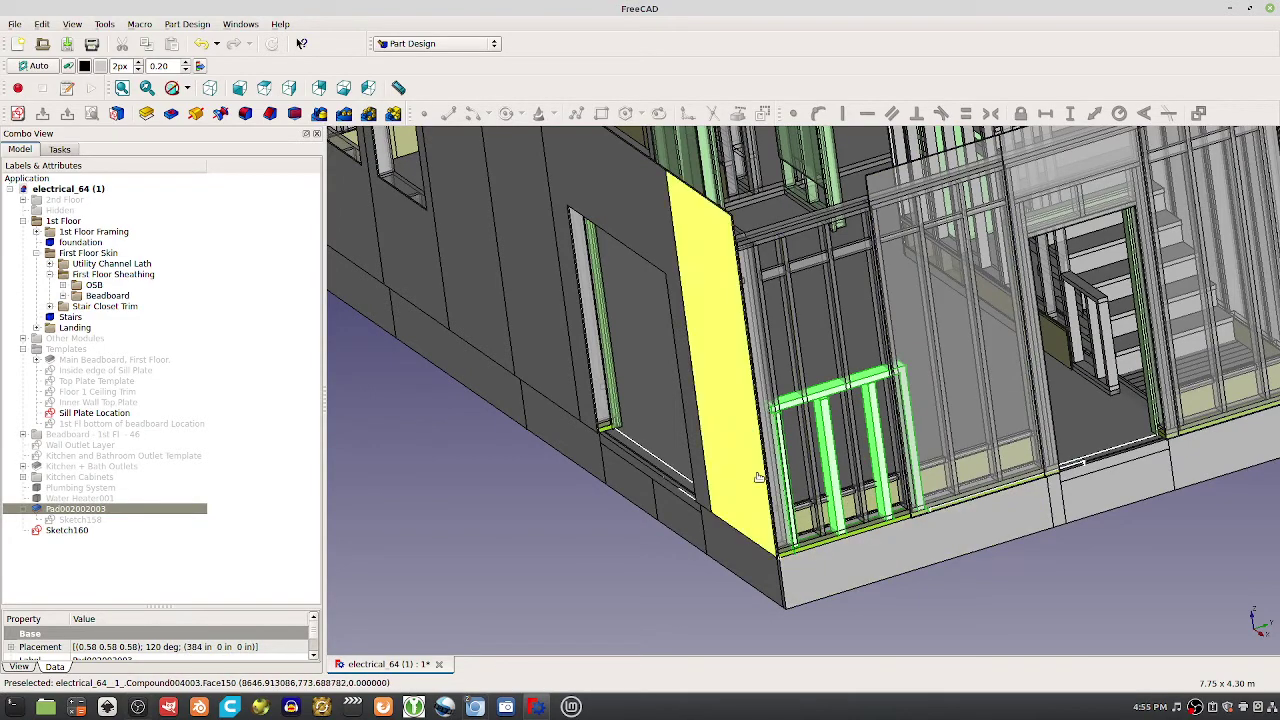
scroll(905, 505, down, 1)
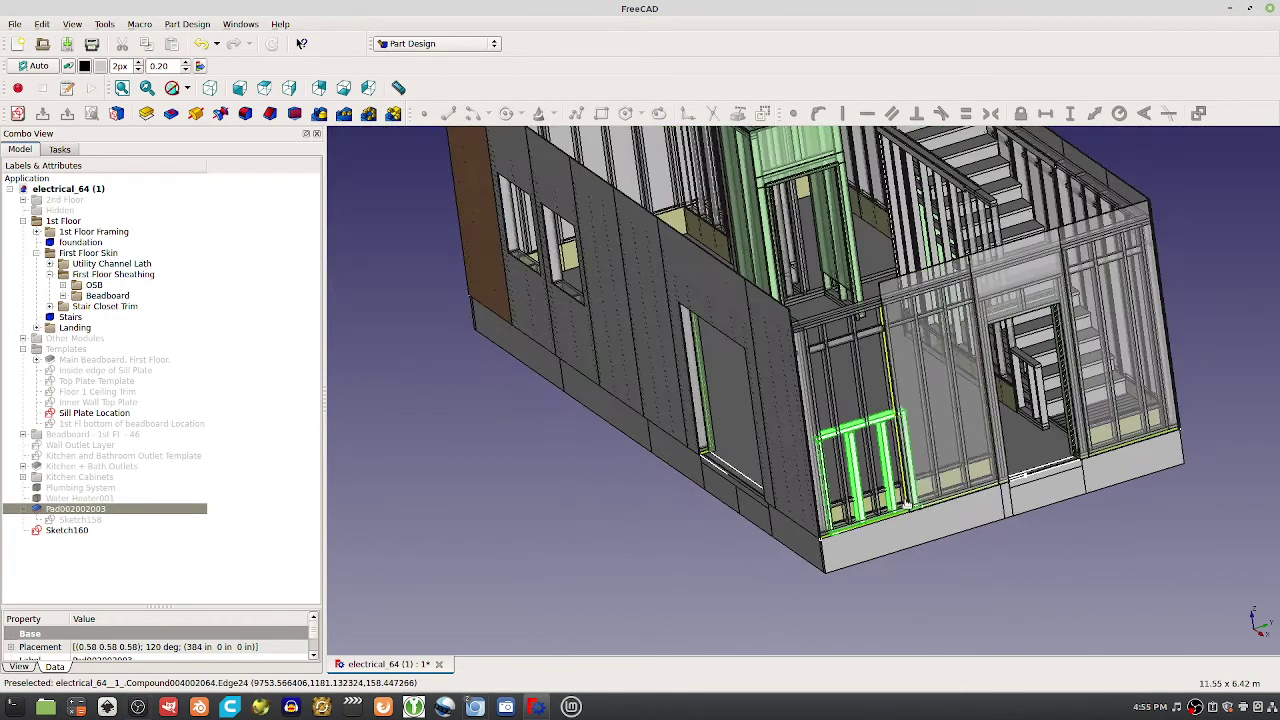
Examine the short framed wall section at the building's corner from several angles
scroll(905, 505, down, 1)
key(0)
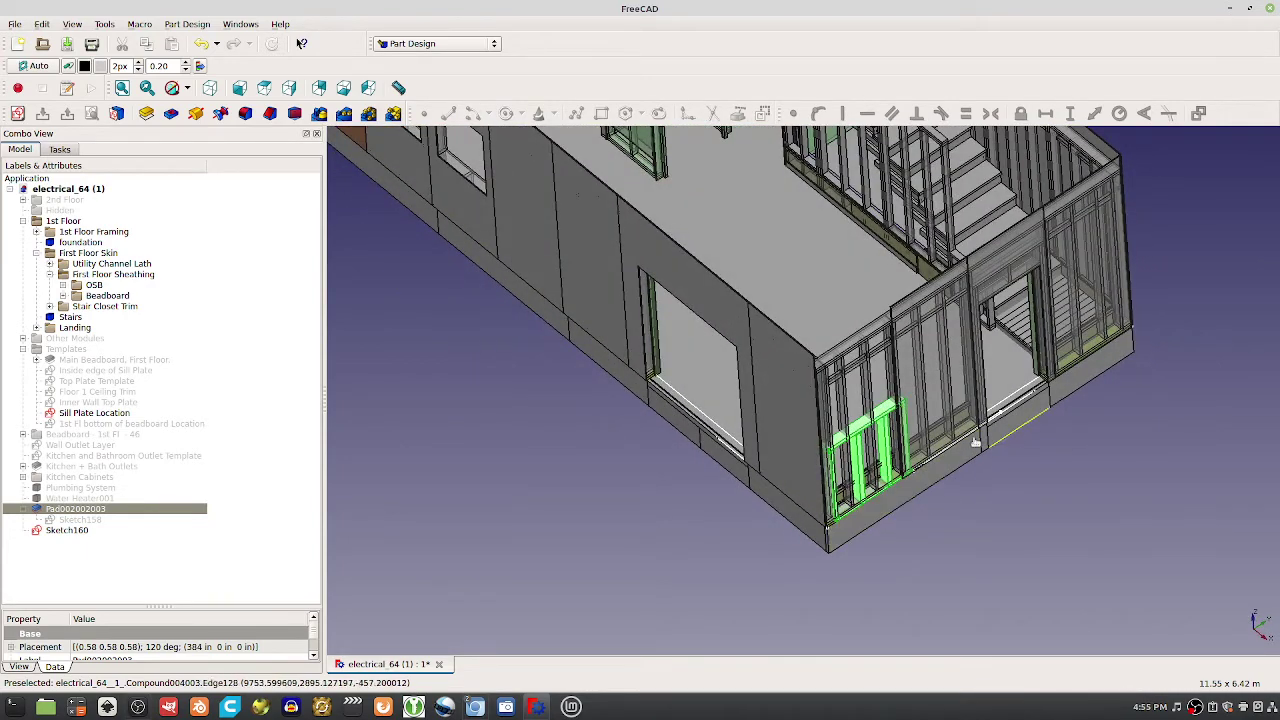
middle_drag(905, 482, 859, 455)
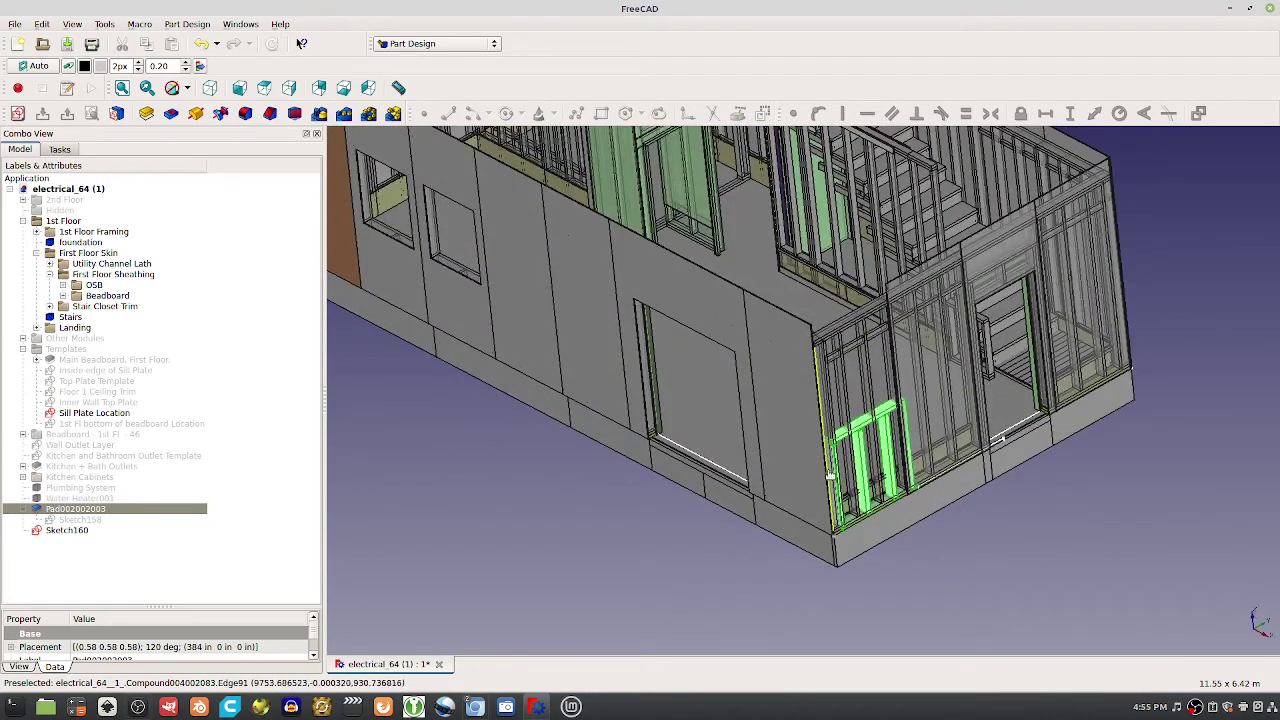
scroll(858, 455, down, 2)
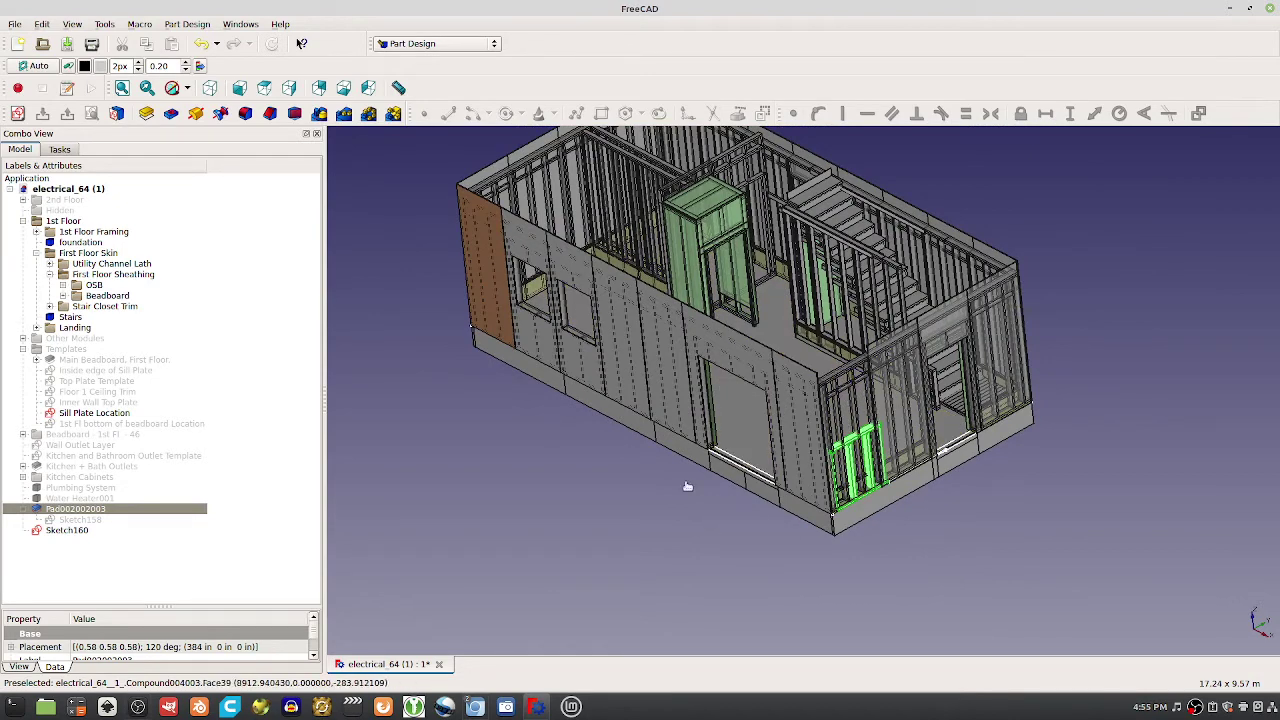
middle_drag(712, 547, 668, 557)
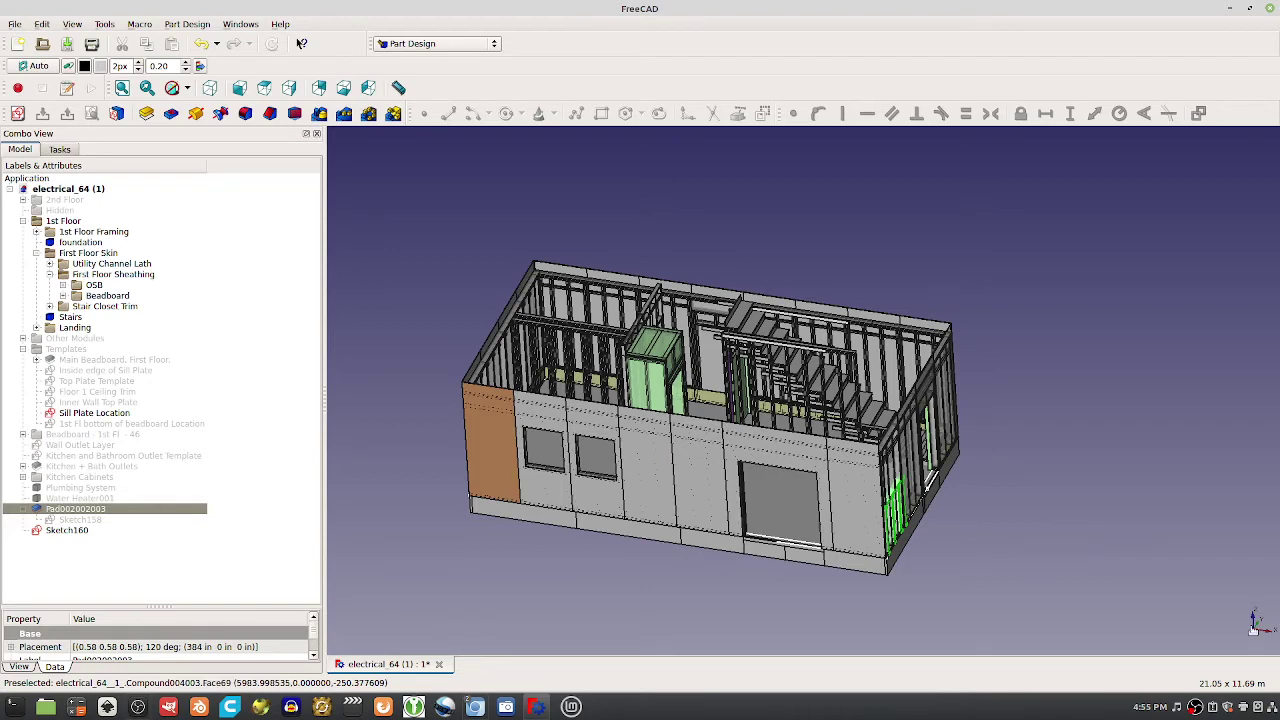
mouse_move(1254, 628)
middle_down()
mouse_move(1204, 622)
mouse_move(1262, 624)
middle_up()
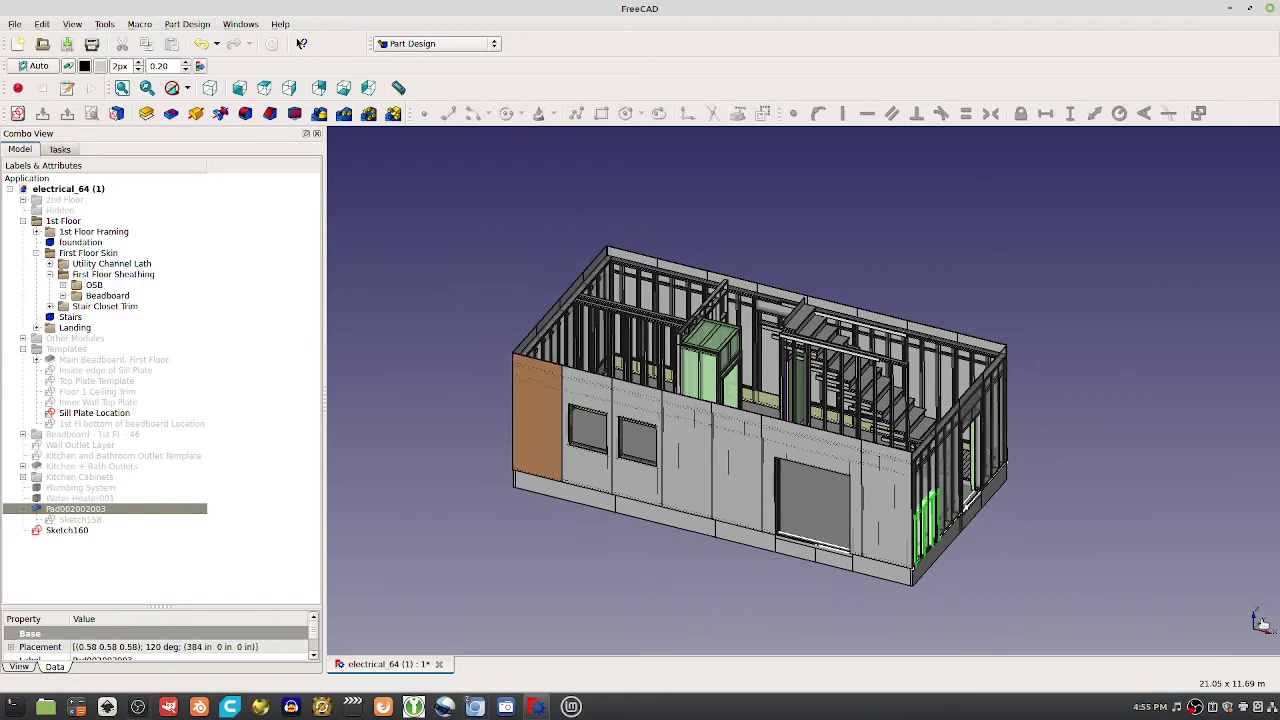
middle_drag(1026, 578, 914, 576)
scroll(912, 585, up, 1)
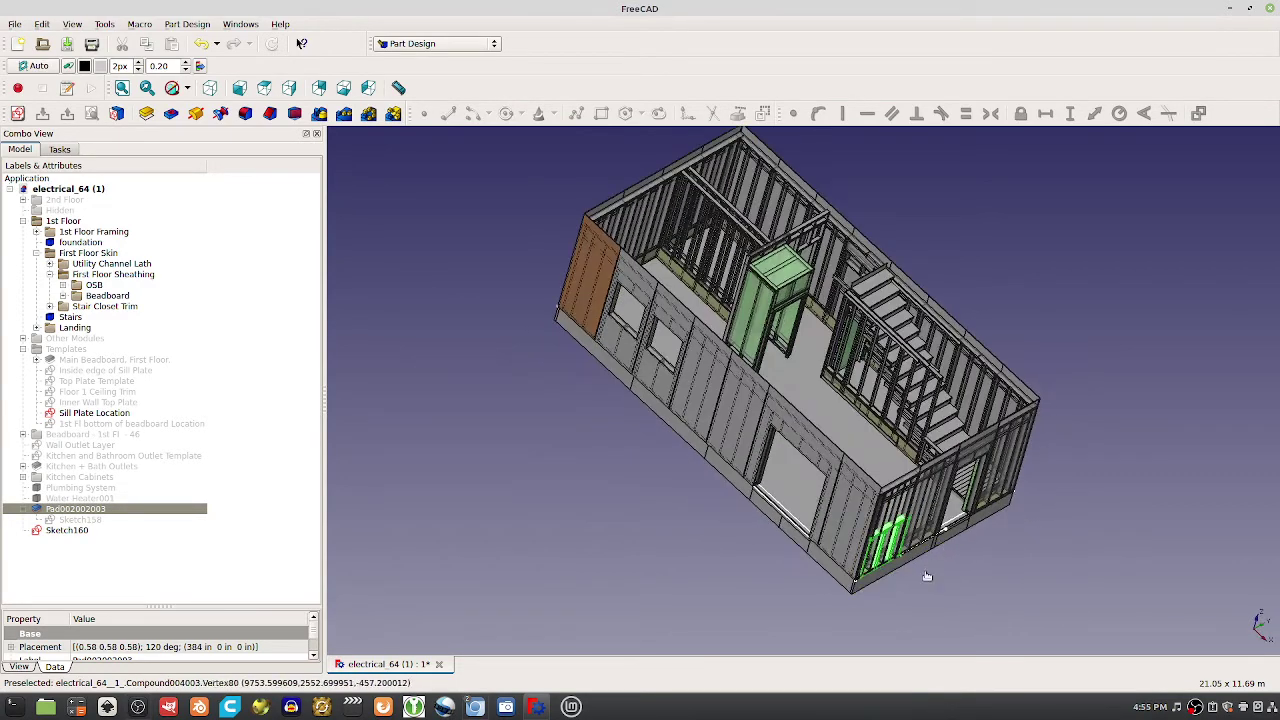
scroll(909, 601, up, 2)
scroll(909, 601, up, 2)
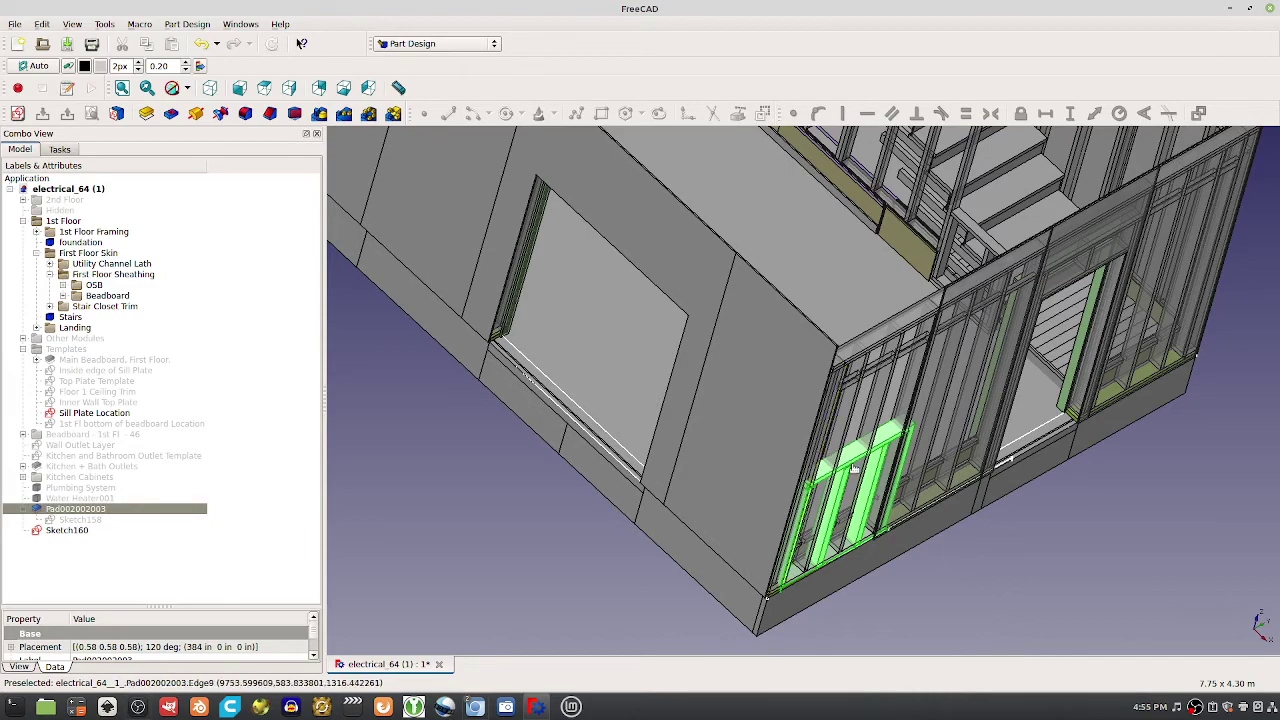
scroll(851, 458, up, 2)
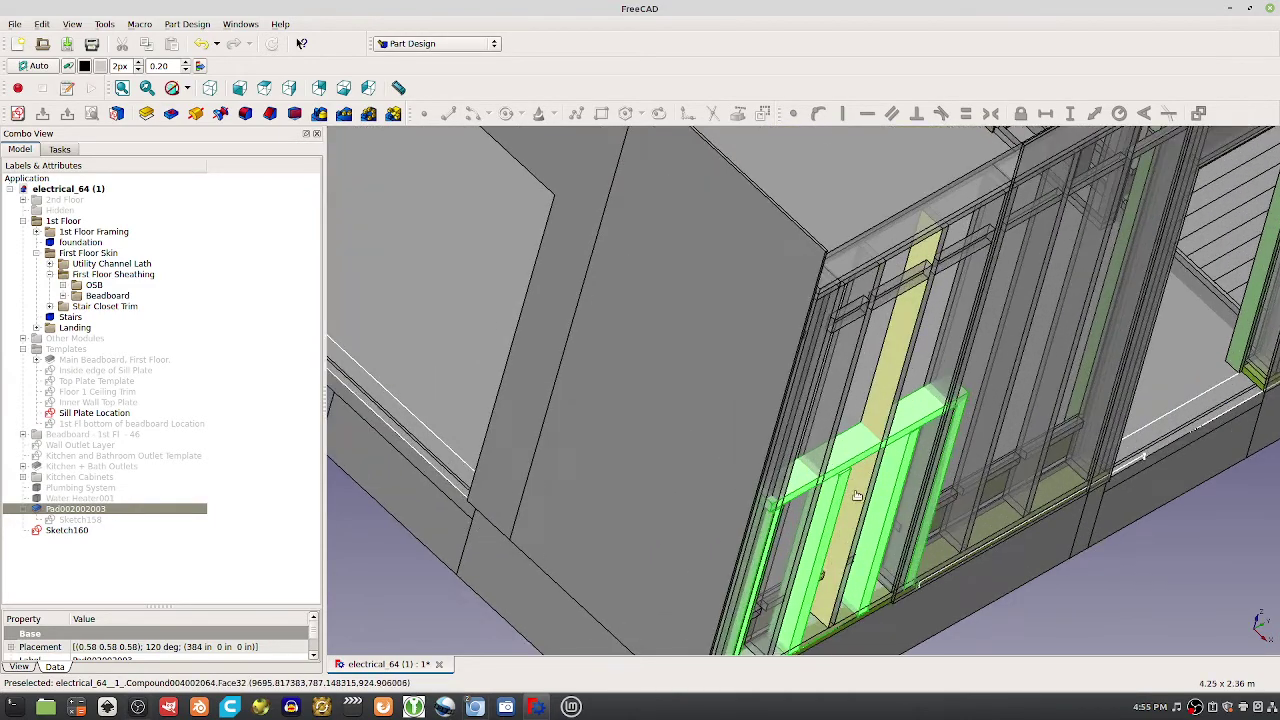
scroll(830, 475, down, 2)
middle_drag(821, 480, 865, 456)
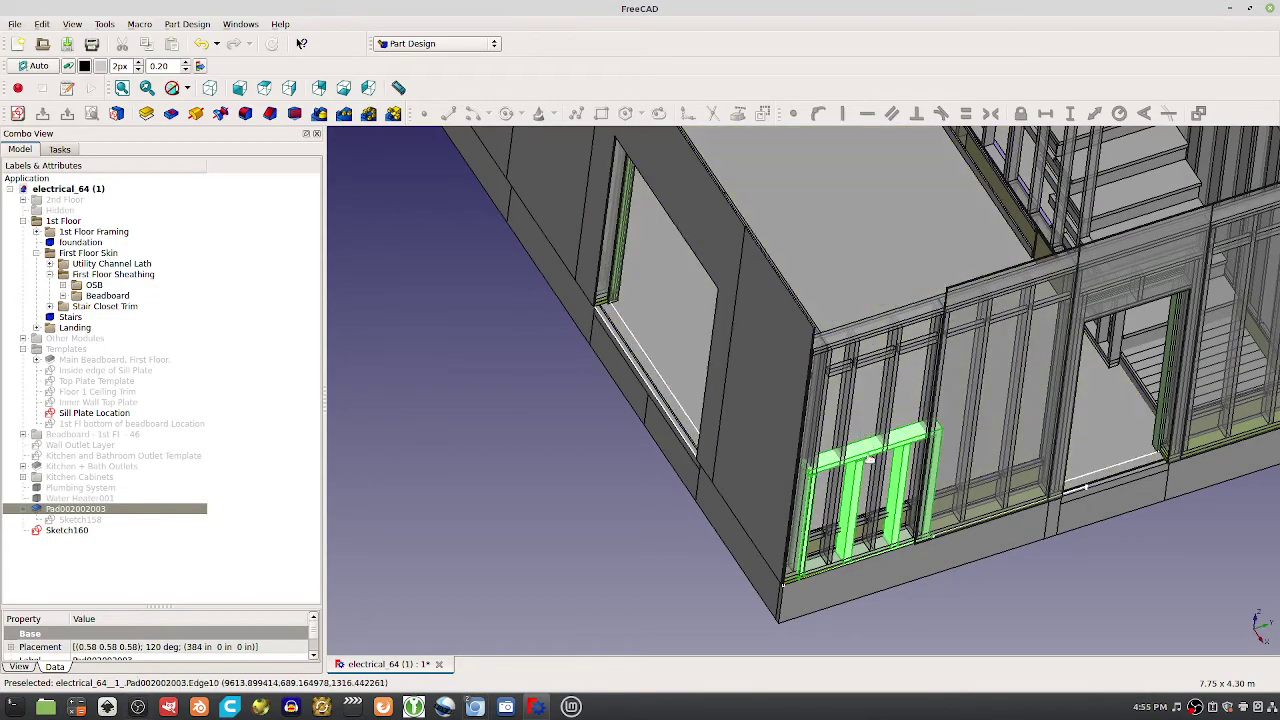
Measure across the top plate of the corner wall section and review its pad's length and type options
scroll(865, 456, up, 3)
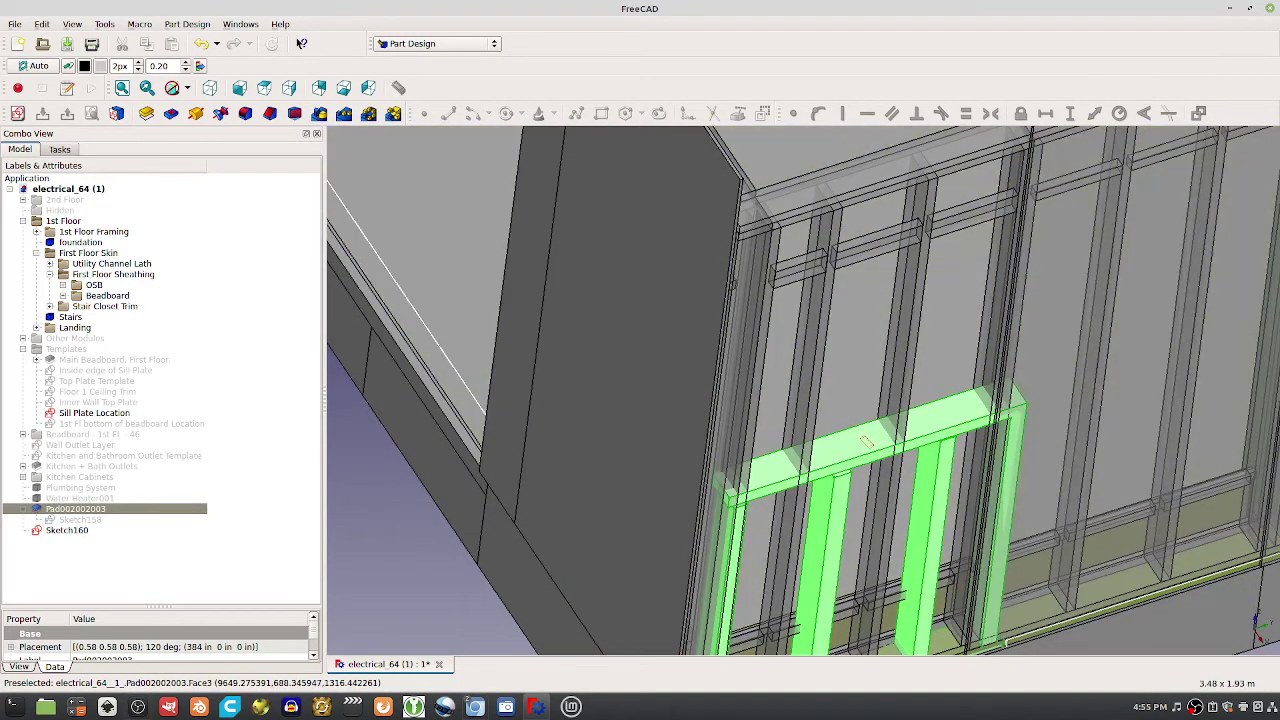
click(873, 460)
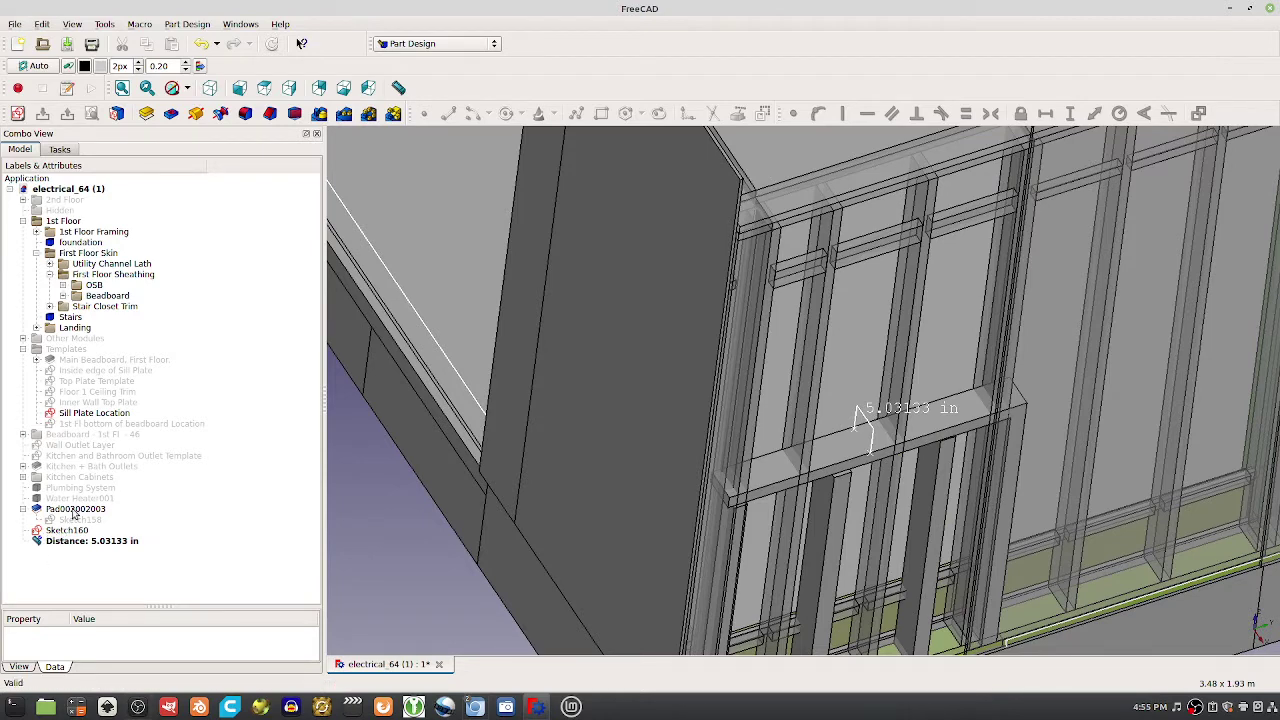
double_click(73, 510)
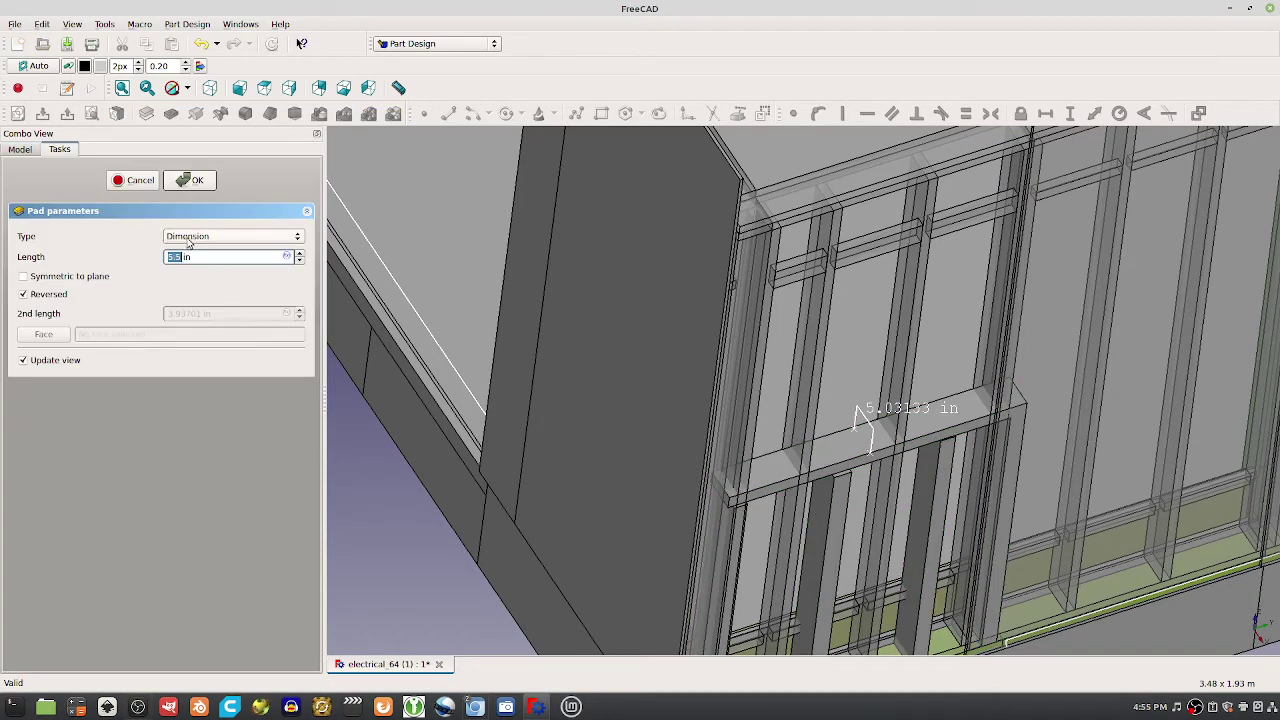
click(188, 240)
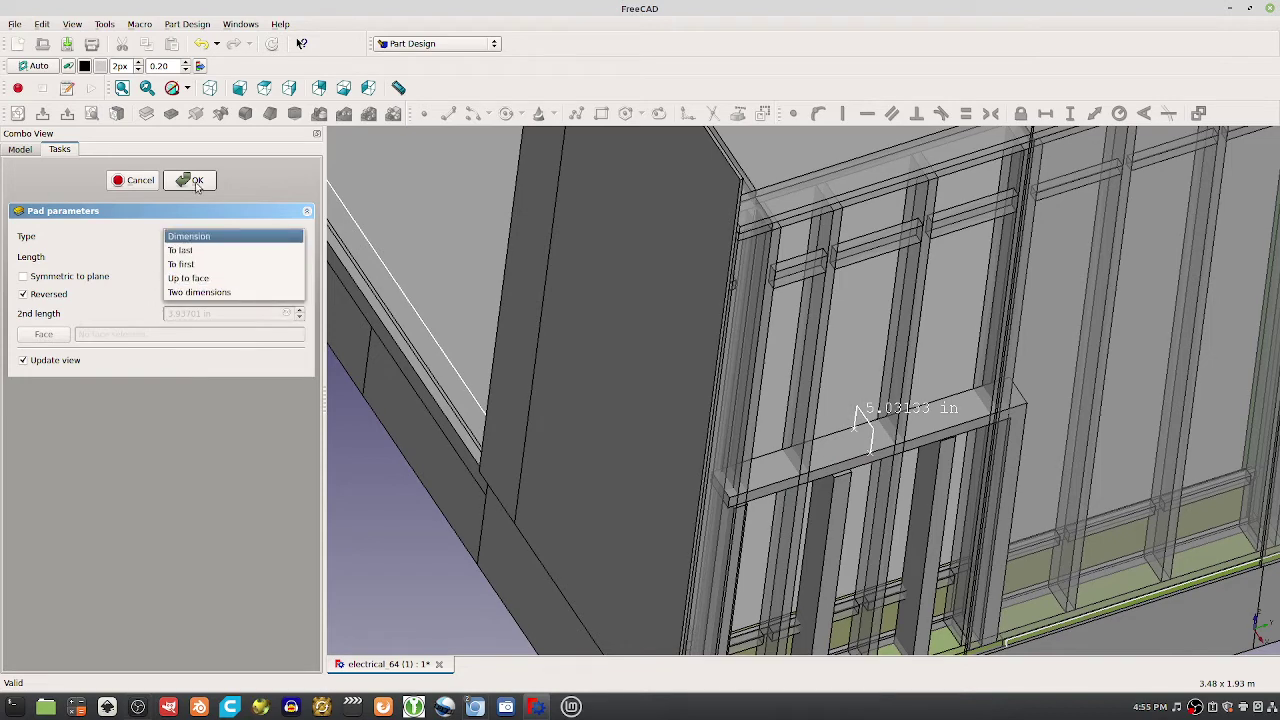
click(197, 200)
click(193, 180)
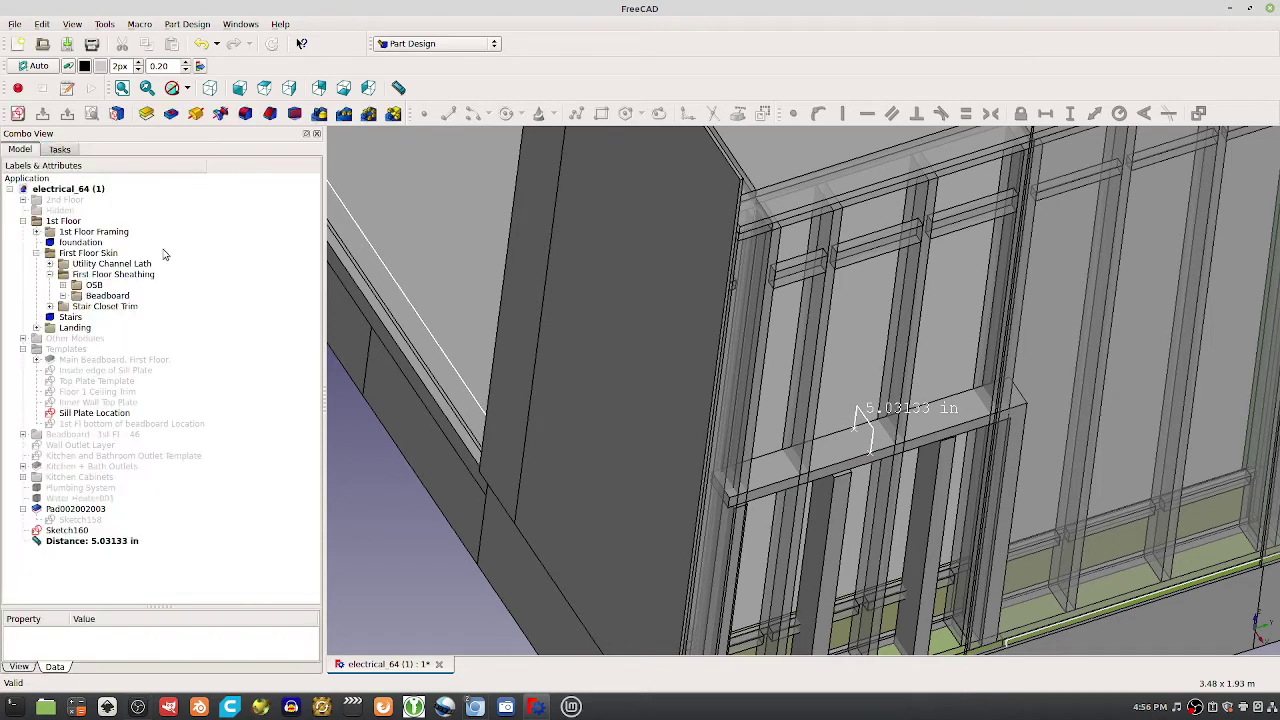
Rename the corner wall section's pad as "Wall Module 1"
click(90, 509)
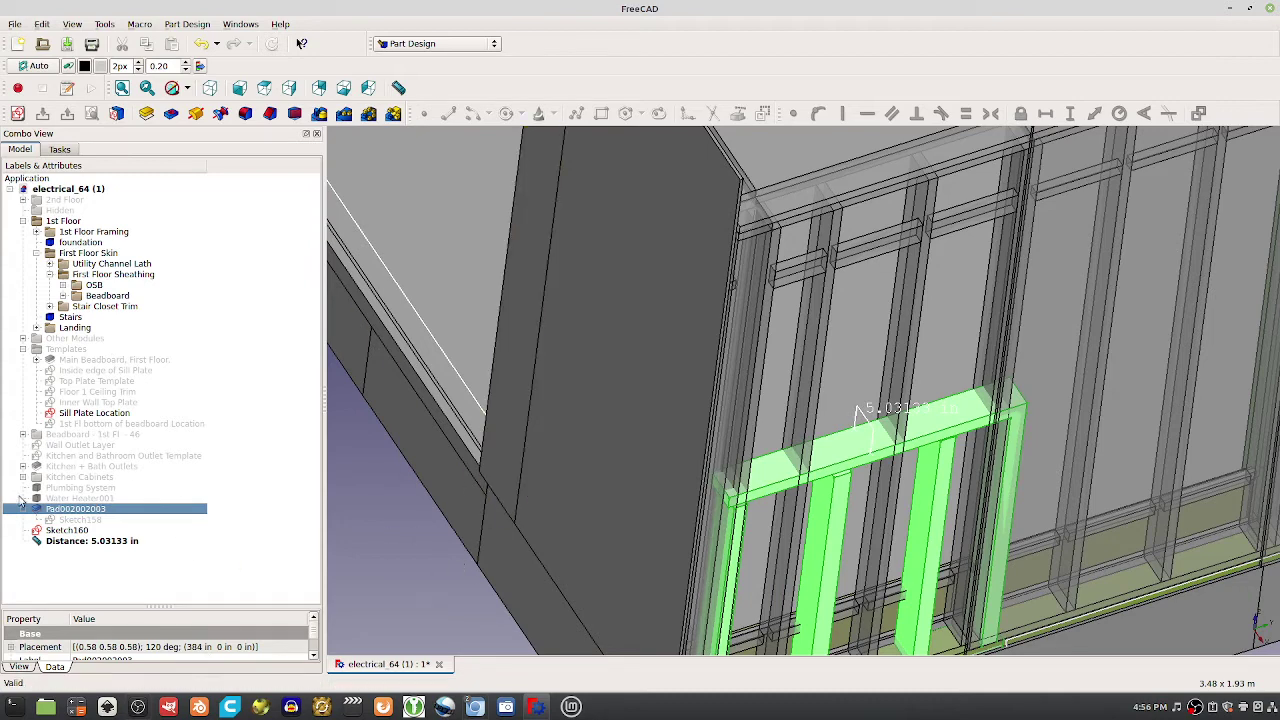
right_click(76, 512)
click(100, 504)
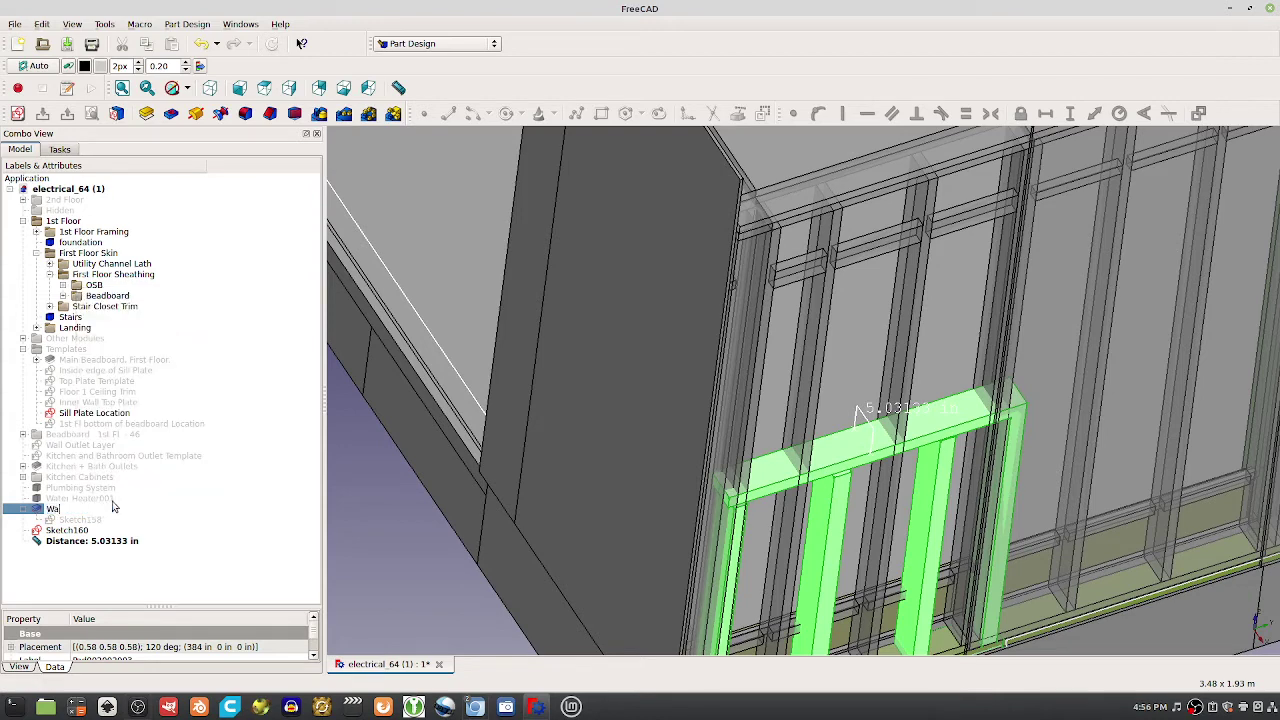
text(Wall Module 1)
key(Return)
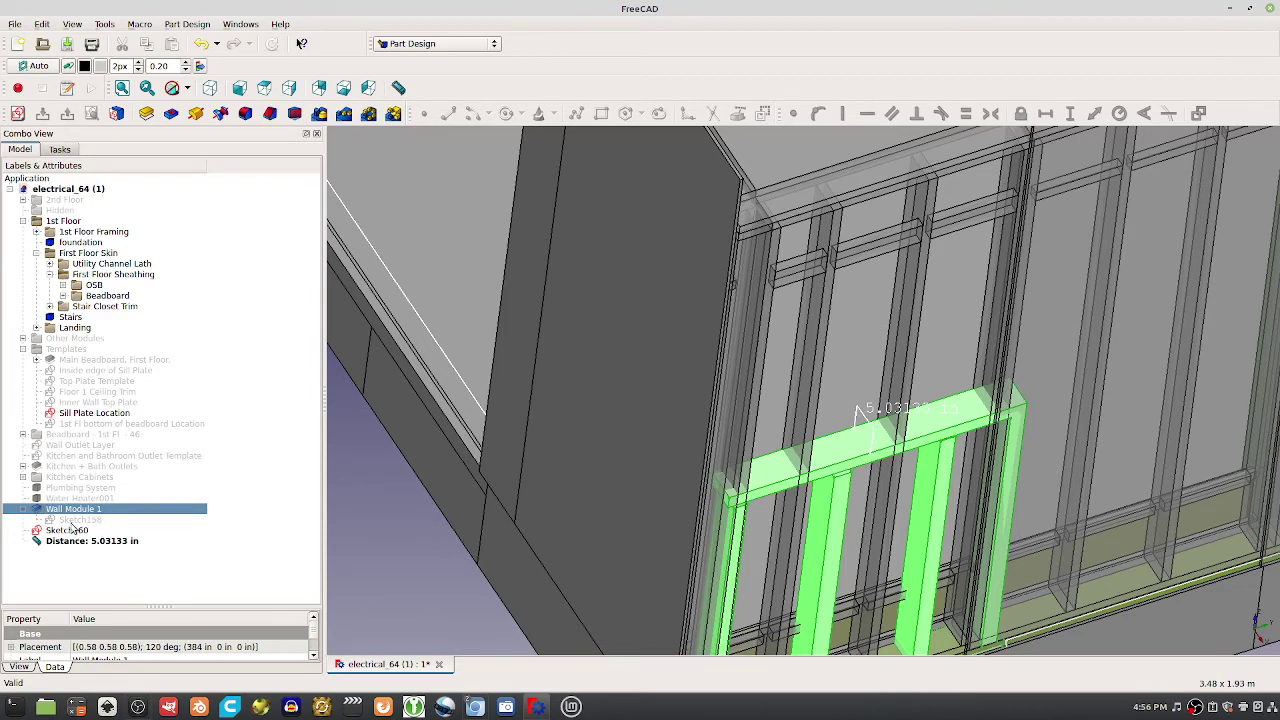
Delete Sketch160 and the distance measurement from the model tree
click(73, 529)
key(Delete)
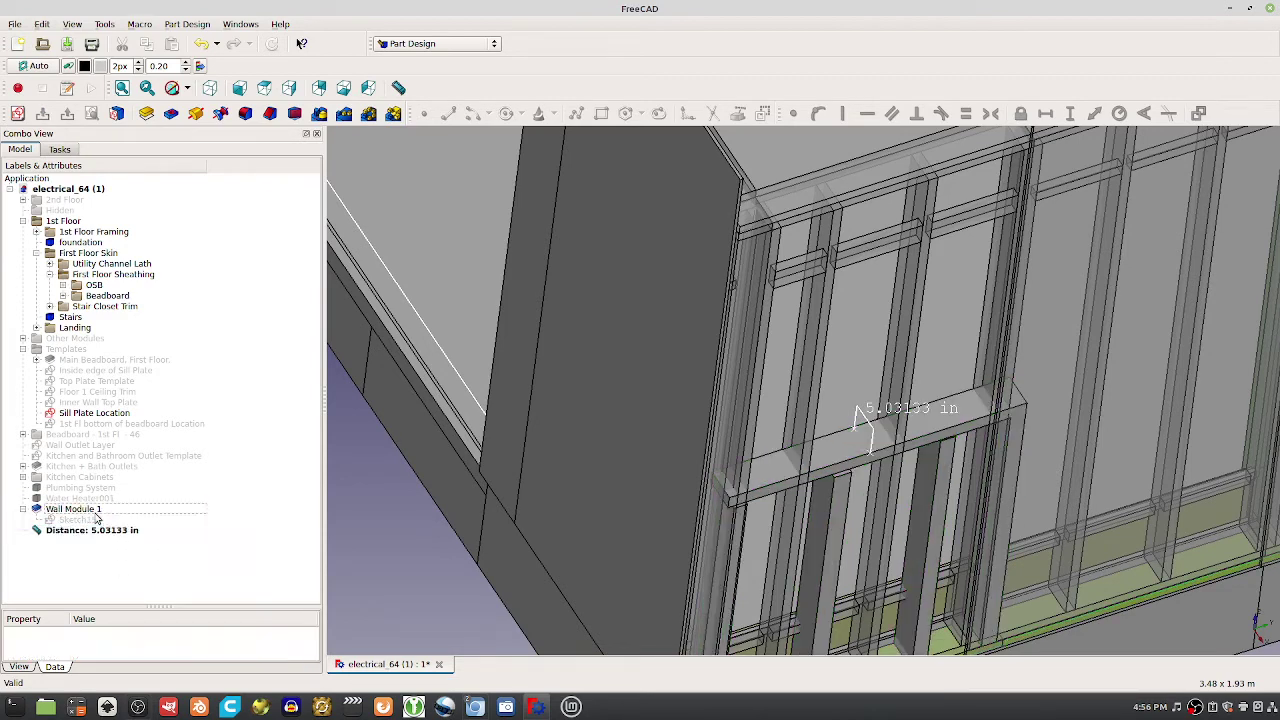
click(95, 531)
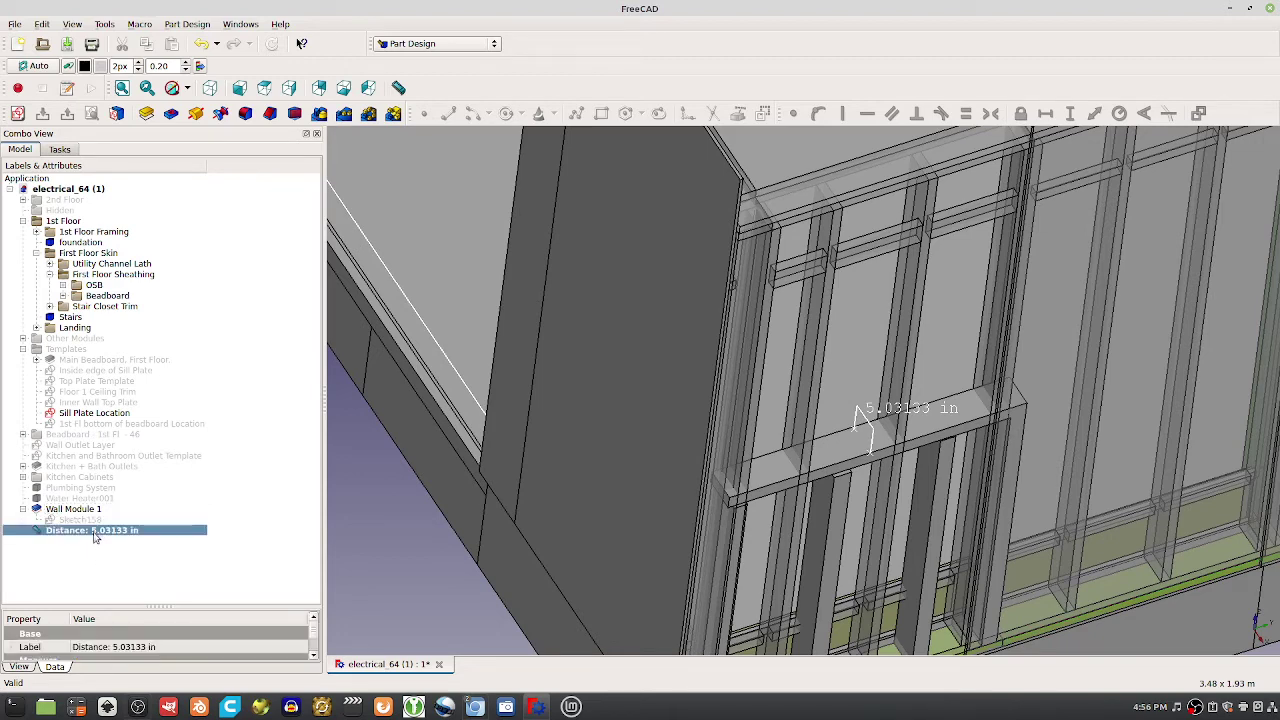
key(Delete)
Hide Wall Module 1 and the whole 1st Floor group
click(76, 511)
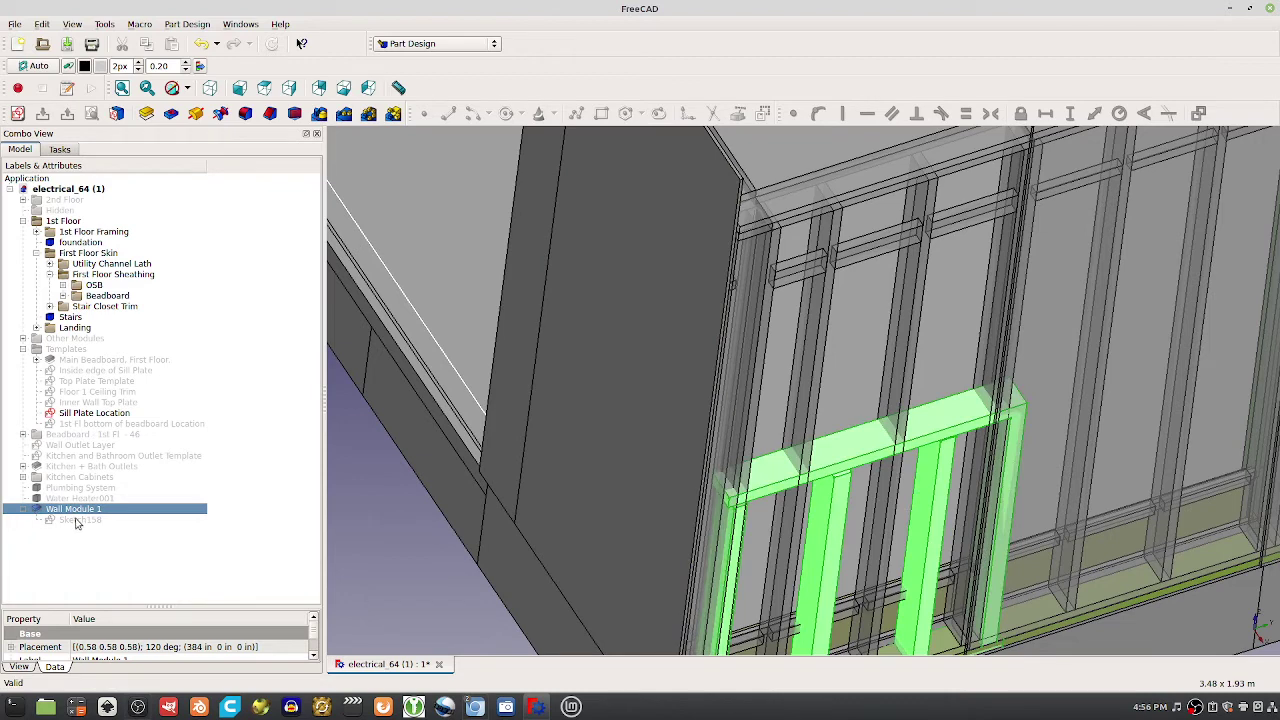
key(space)
double_click(74, 520)
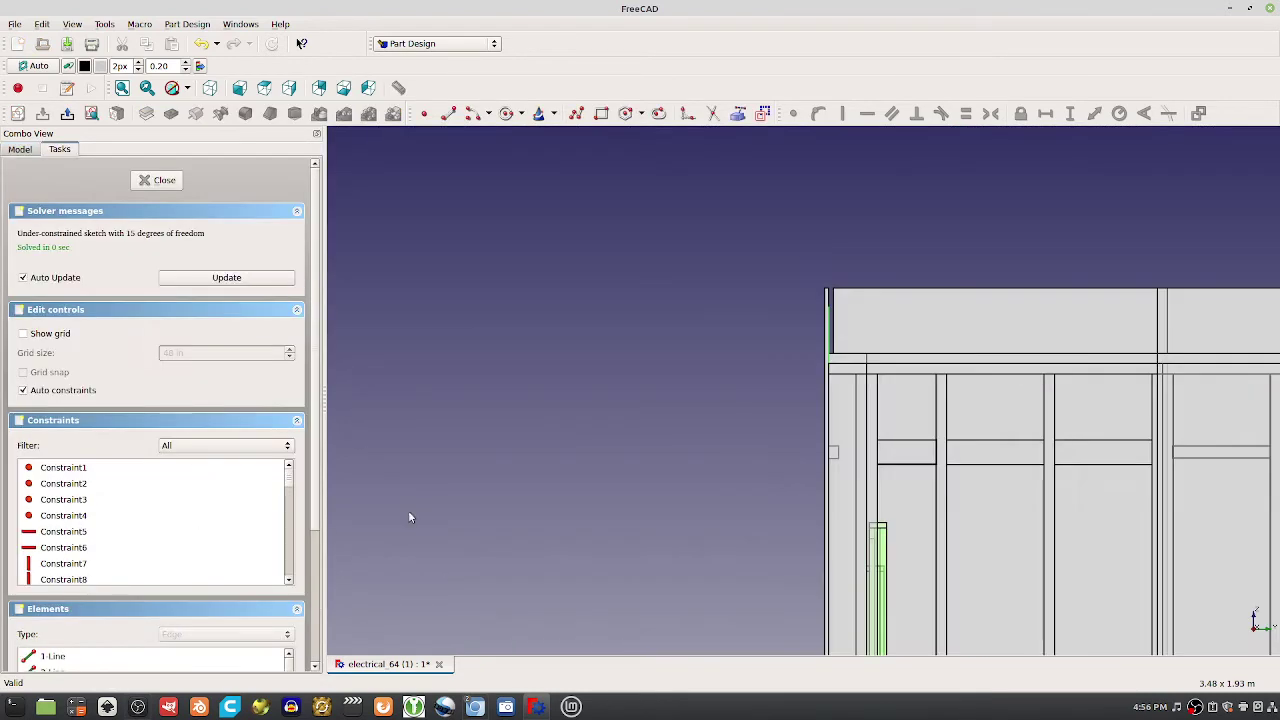
click(166, 180)
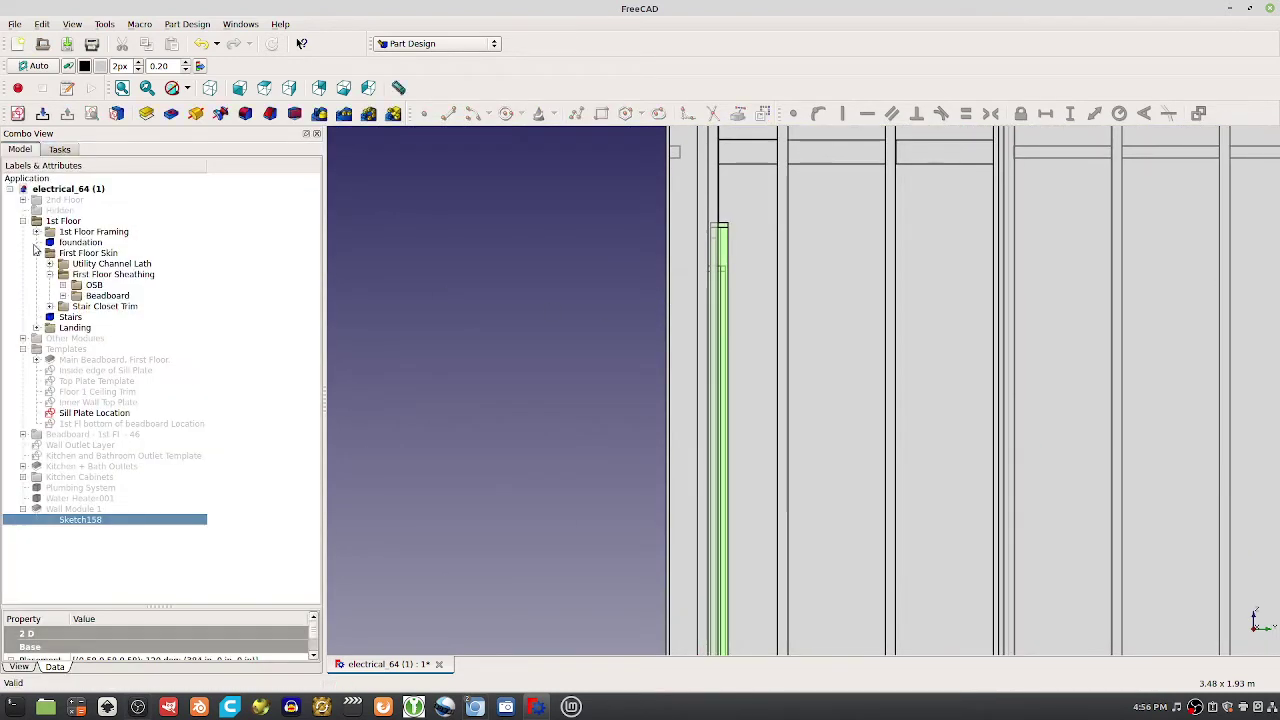
click(55, 222)
key(space)
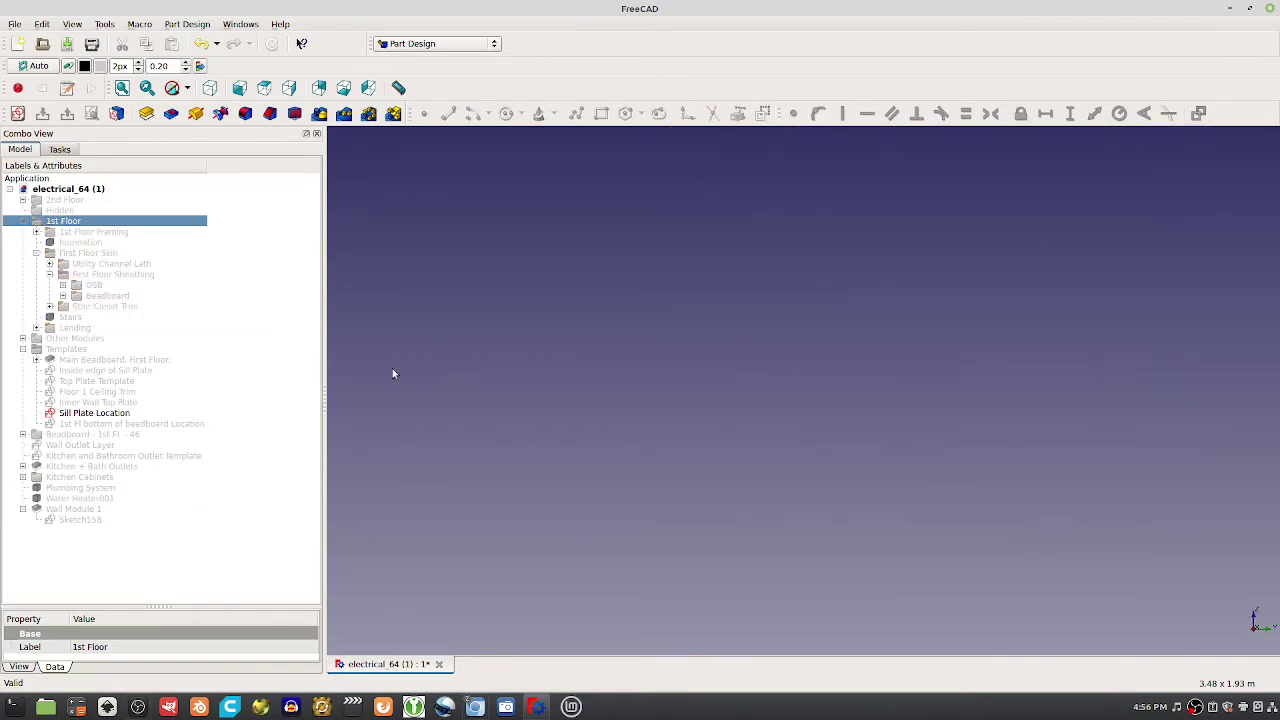
In Sketch158, move the stud nearest the vertical axis and the top plate upward, away from the rest of the frame
double_click(80, 521)
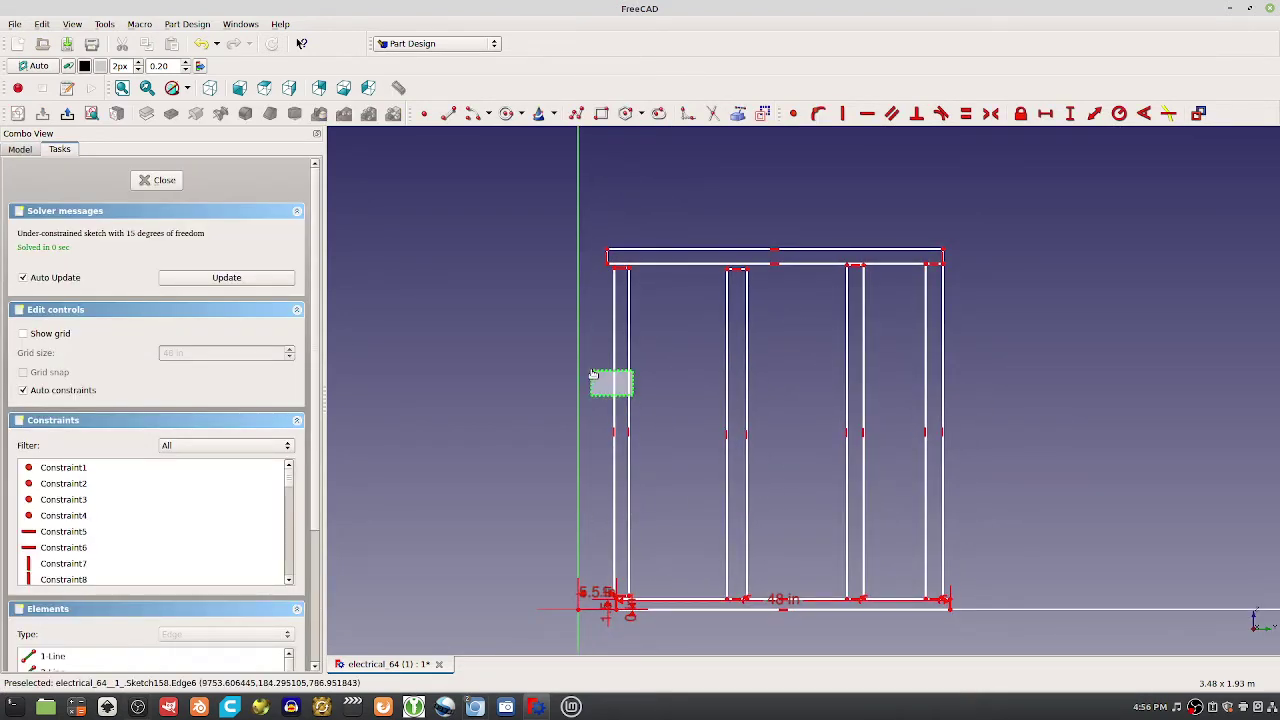
mouse_move(628, 380)
mouse_down()
mouse_move(655, 326)
mouse_move(640, 290)
mouse_up()
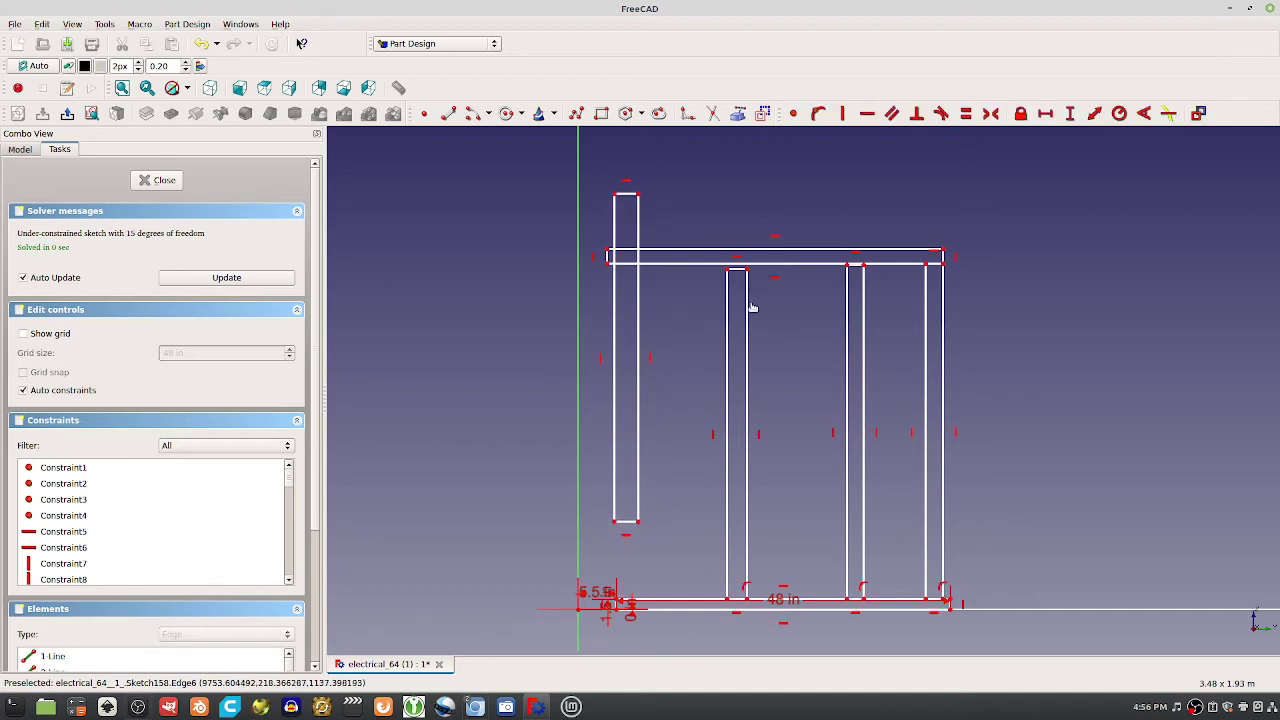
drag(737, 257, 734, 159)
drag(716, 265, 695, 178)
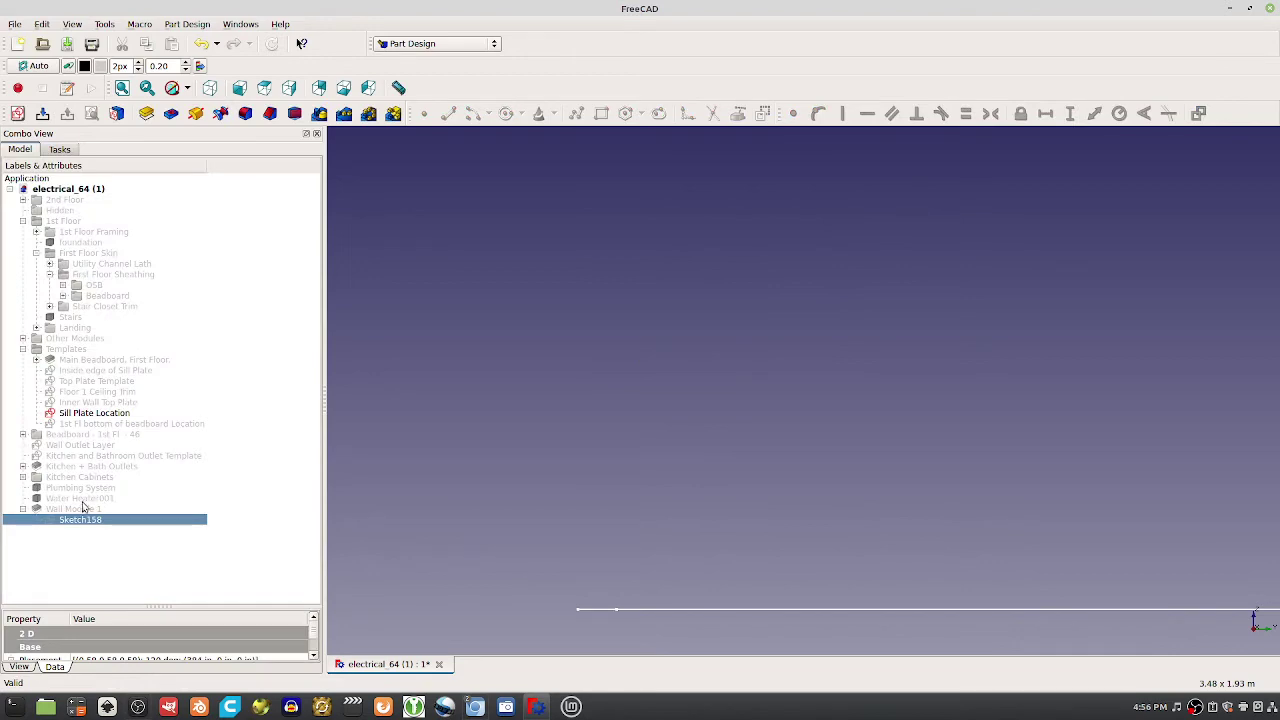
Show Wall Module 1 again and check the moved frame members against Sketch158
click(84, 508)
key(space)
scroll(906, 449, down, 2)
mouse_move(906, 449)
middle_down()
mouse_move(939, 487)
mouse_move(980, 477)
middle_up()
click(79, 521)
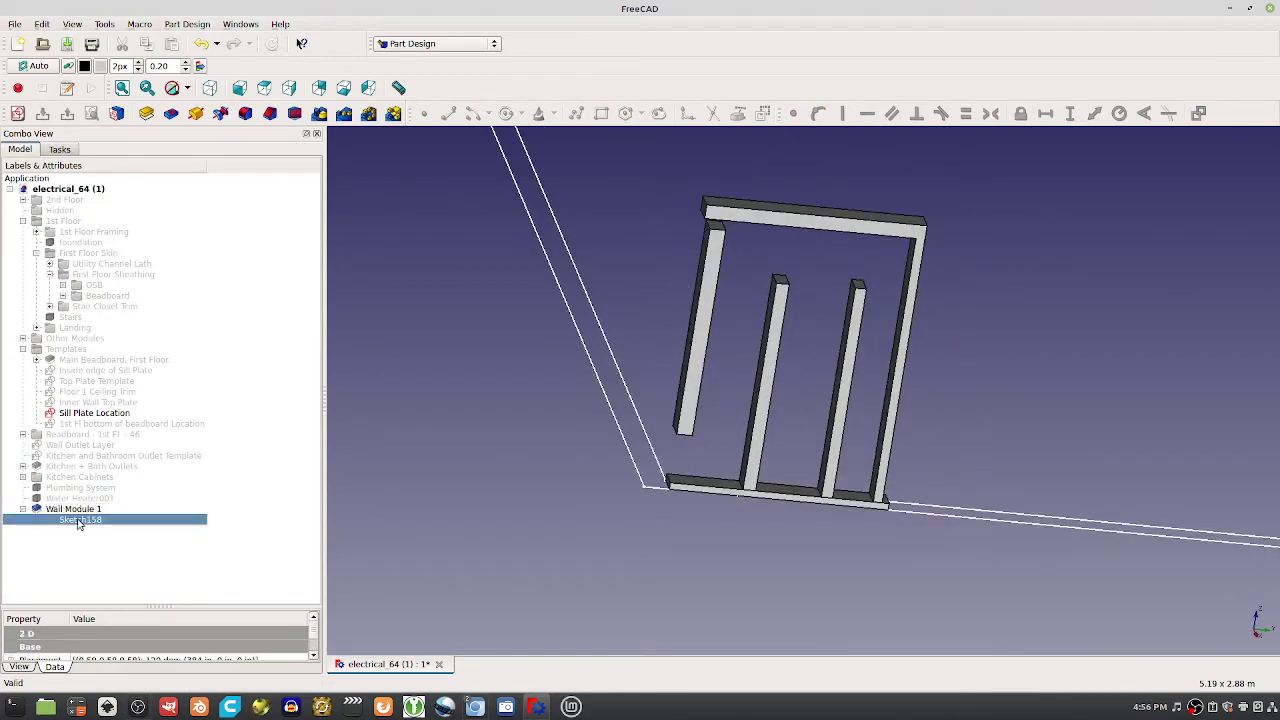
double_click(79, 521)
click(174, 186)
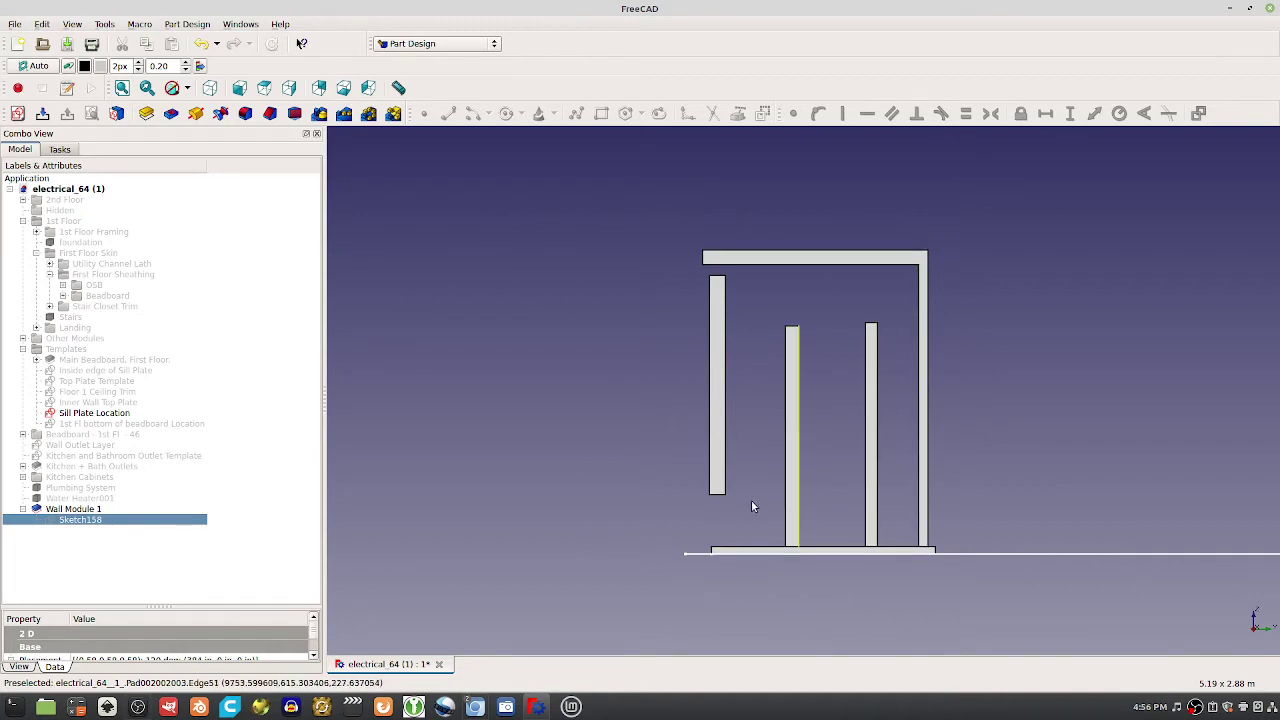
Copy Wall Module 1 together with the objects it depends on
middle_drag(906, 453, 989, 515)
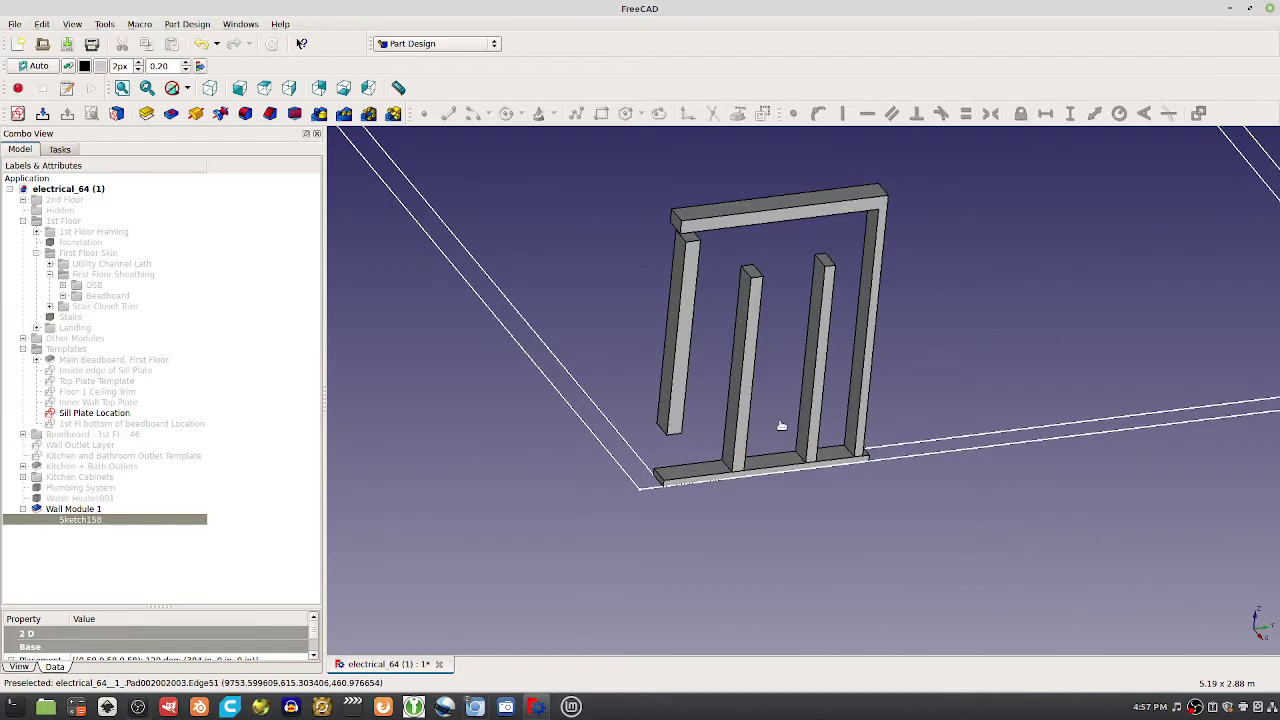
middle_drag(777, 428, 736, 428)
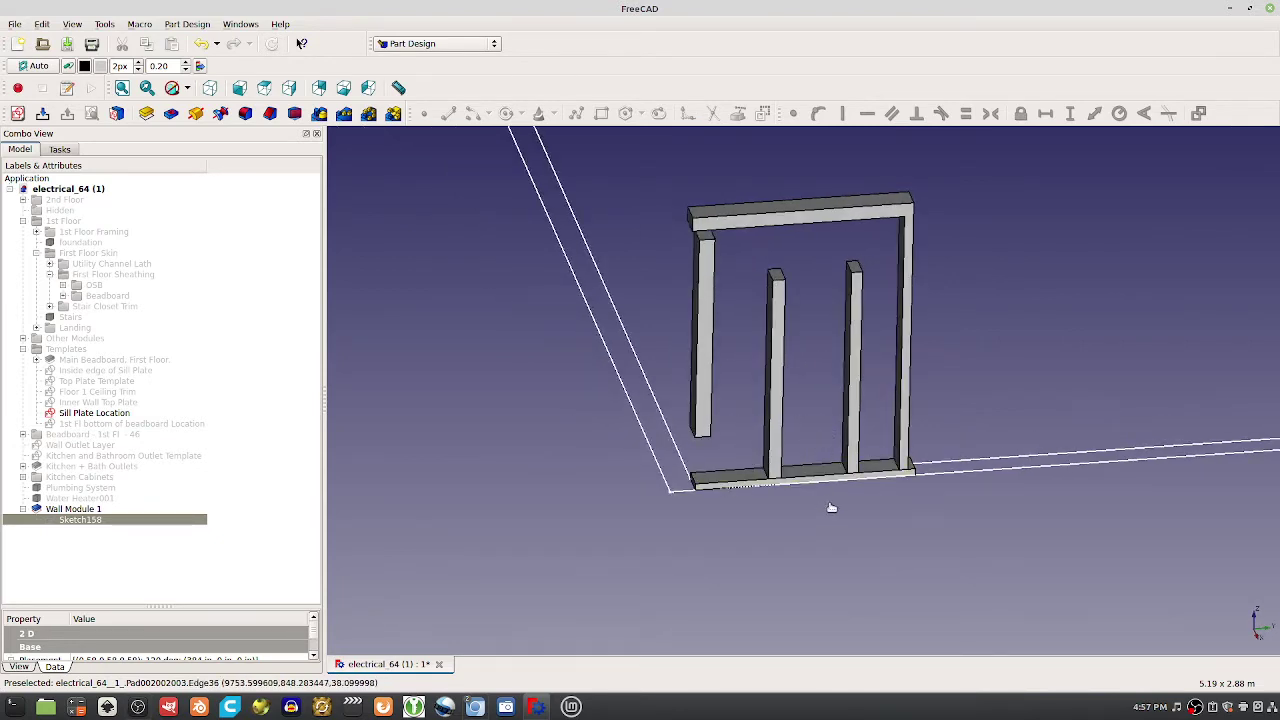
middle_drag(849, 380, 823, 380)
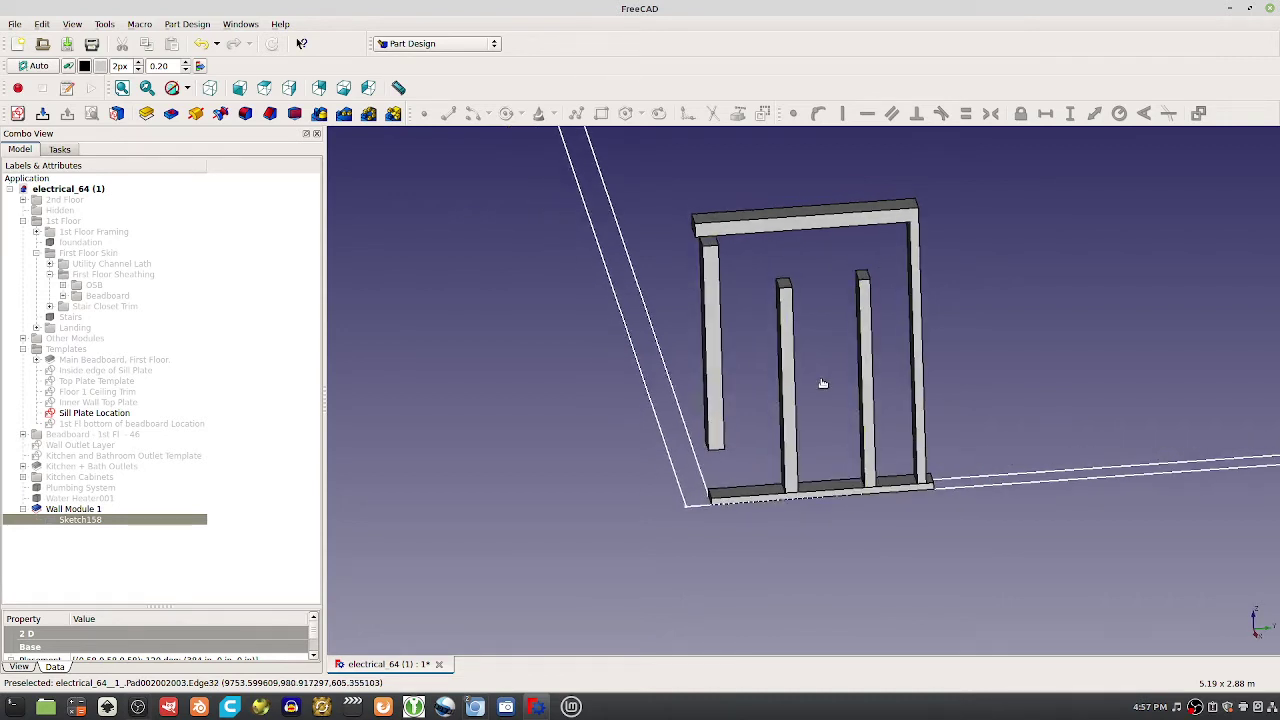
middle_drag(869, 429, 782, 338)
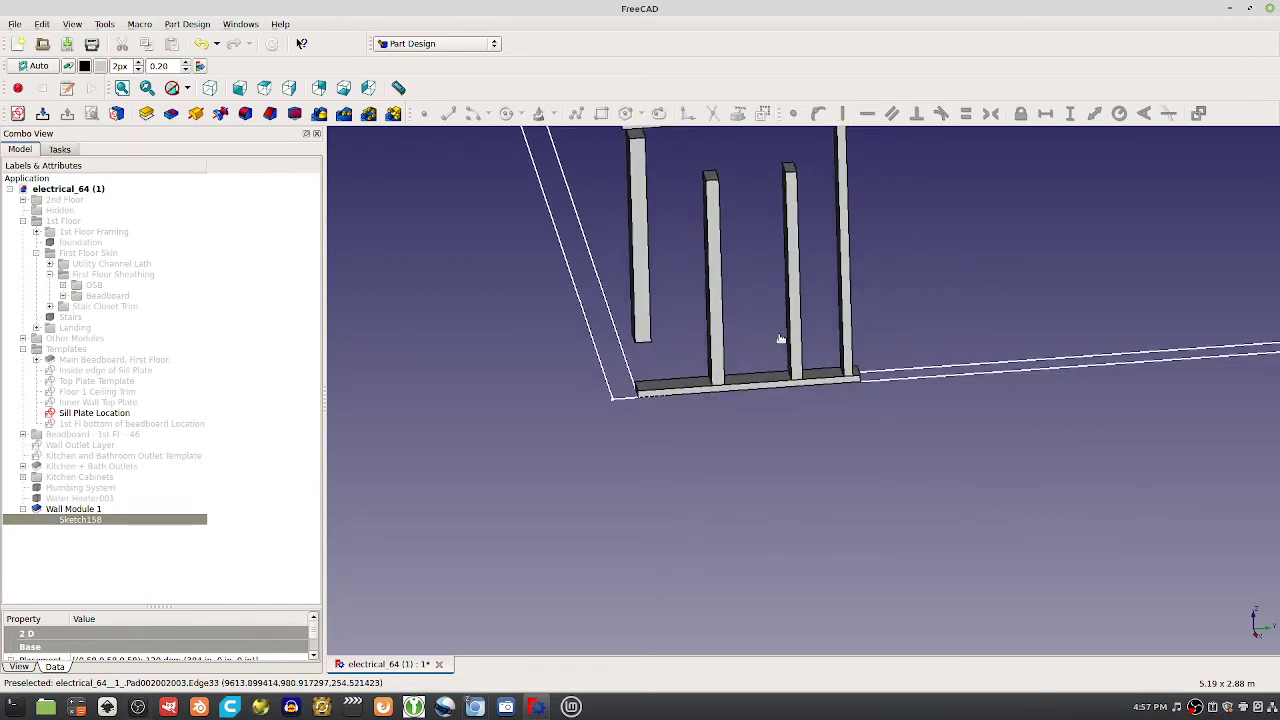
click(79, 511)
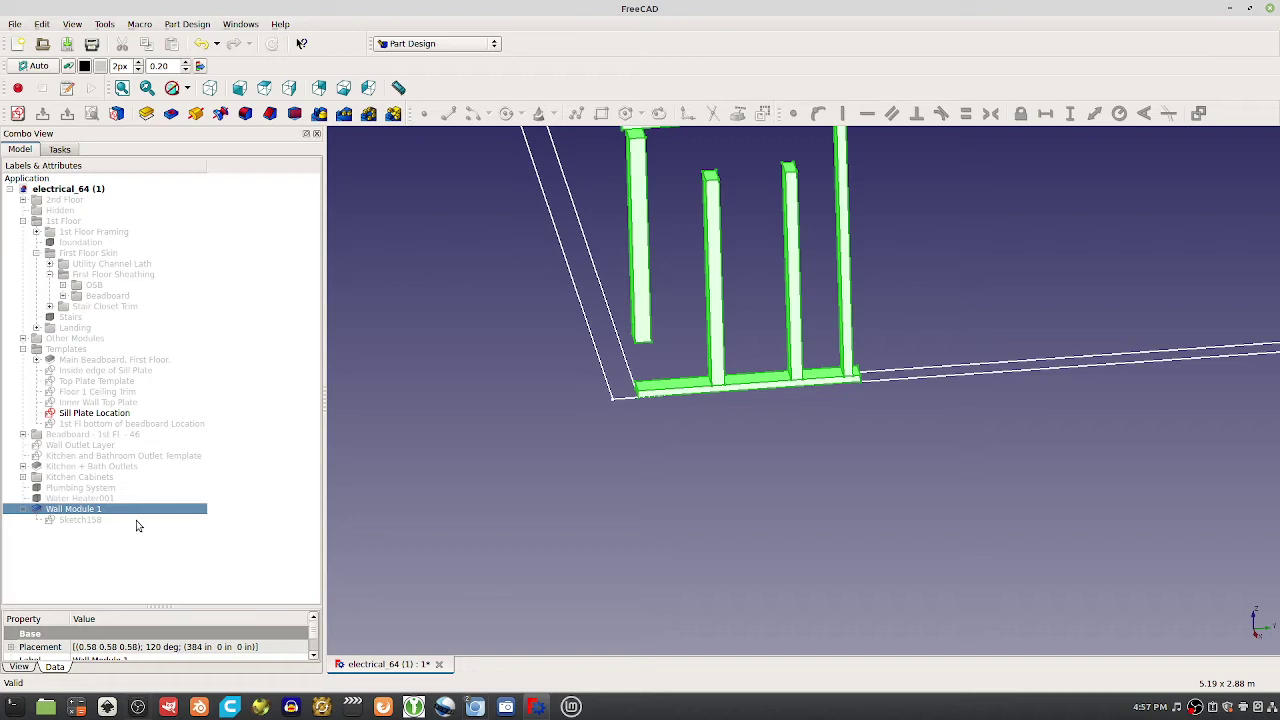
key(ctrl+c)
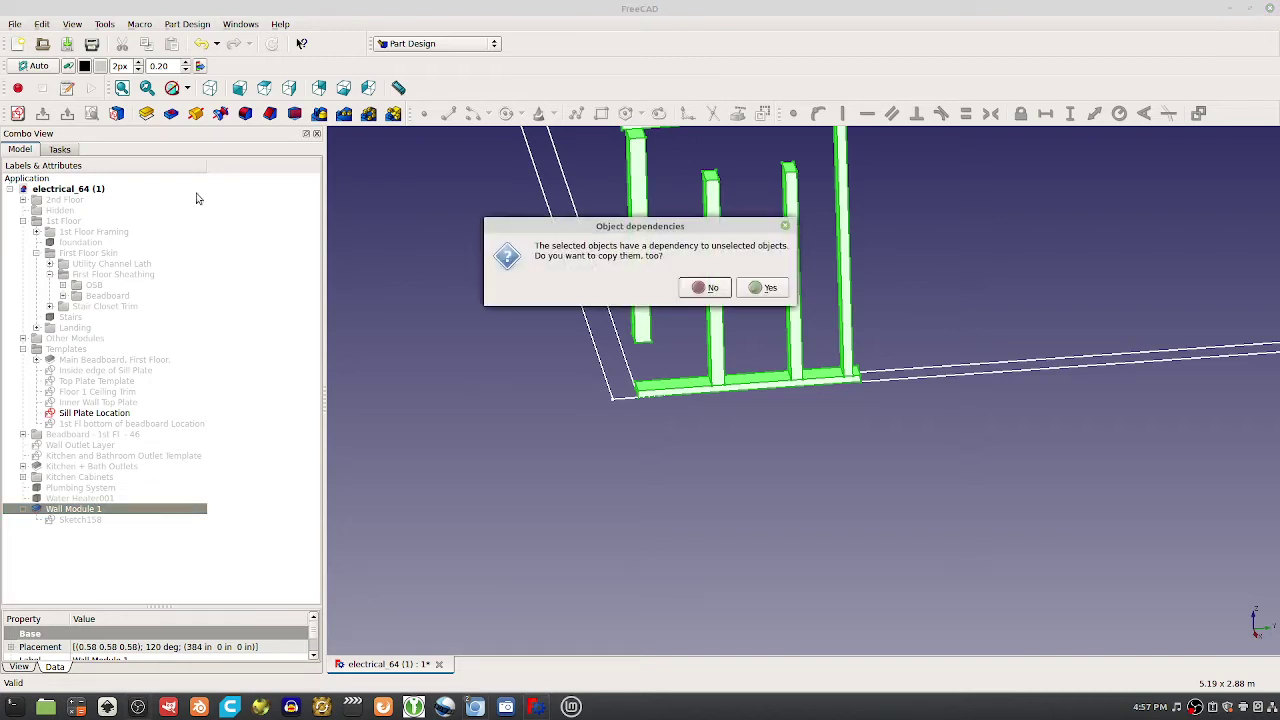
click(763, 288)
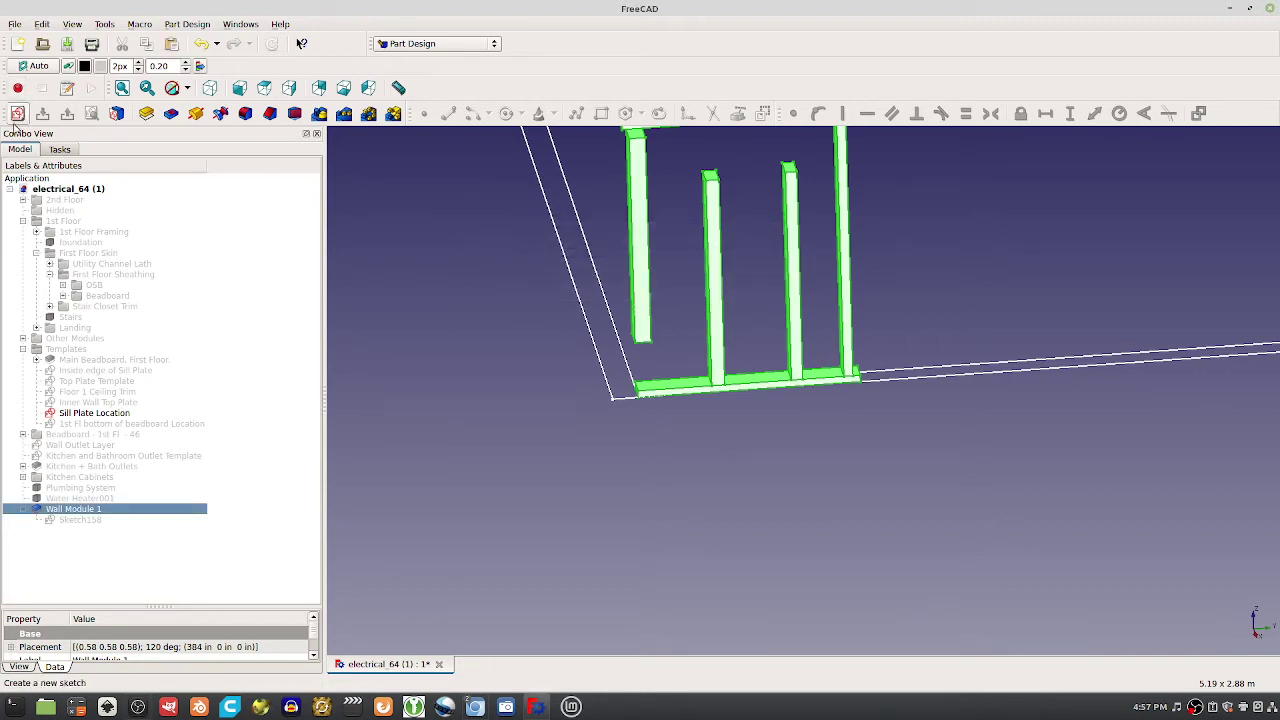
Create a new document, paste the copied Wall Module 1 into it and fit it to the view
click(18, 44)
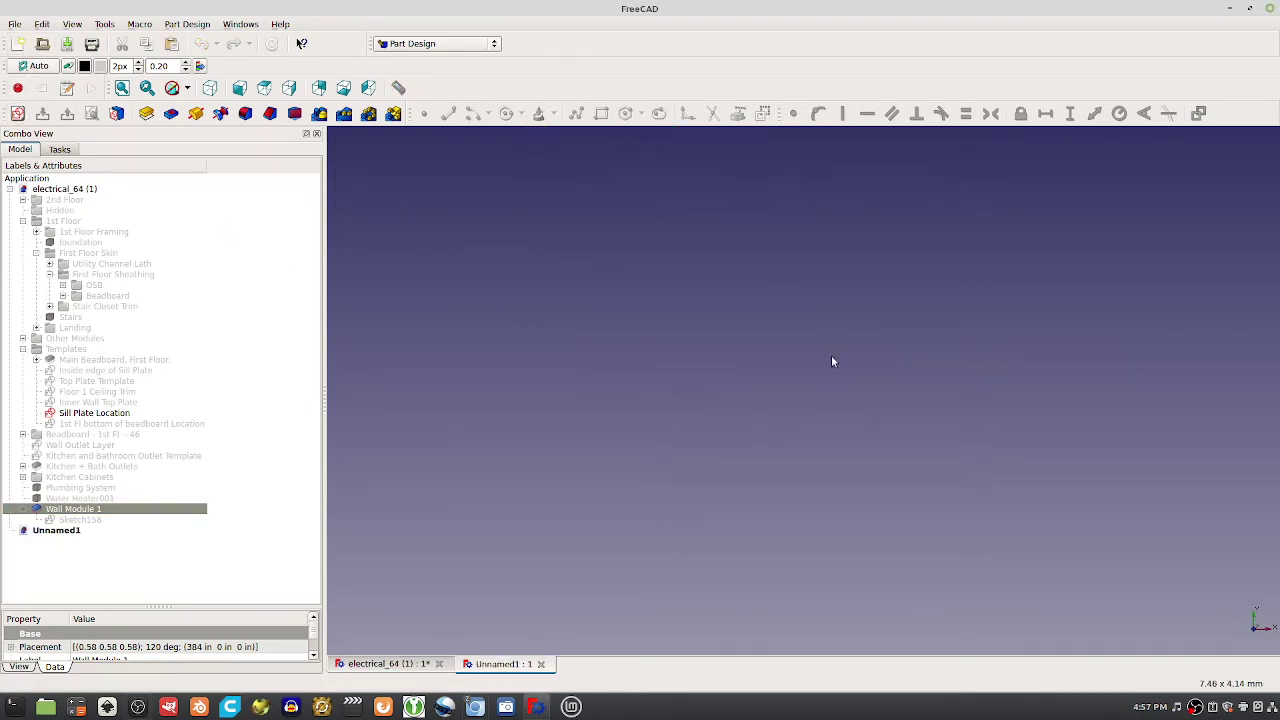
key(ctrl+v)
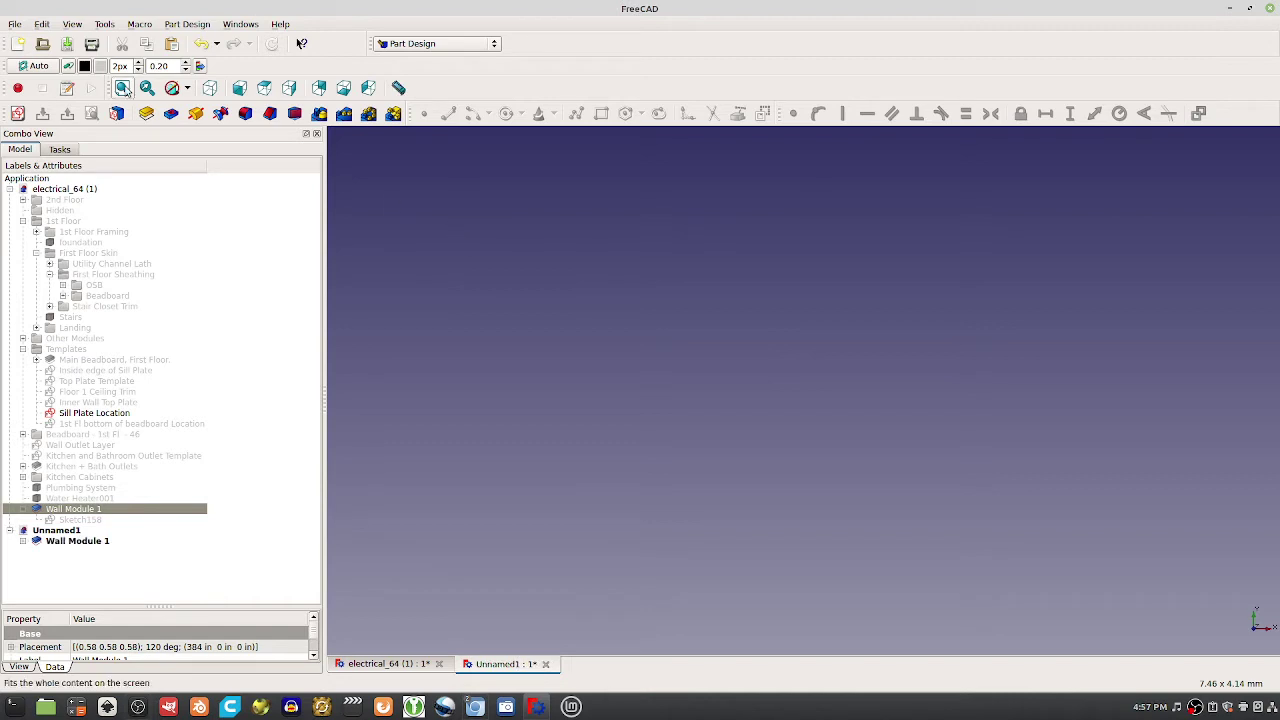
click(122, 88)
Examine the pasted Wall Module 1 from several angles, especially the raised stud and the sill plate
middle_drag(831, 394, 834, 509)
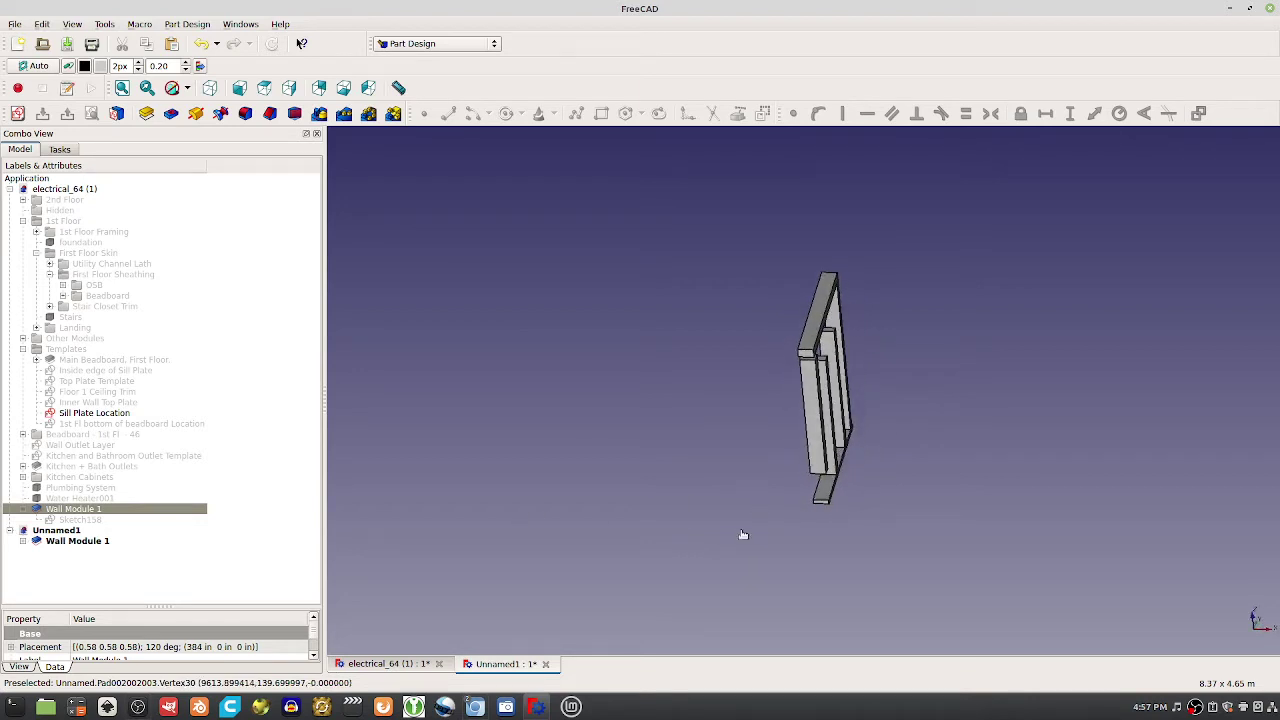
middle_drag(743, 534, 1071, 614)
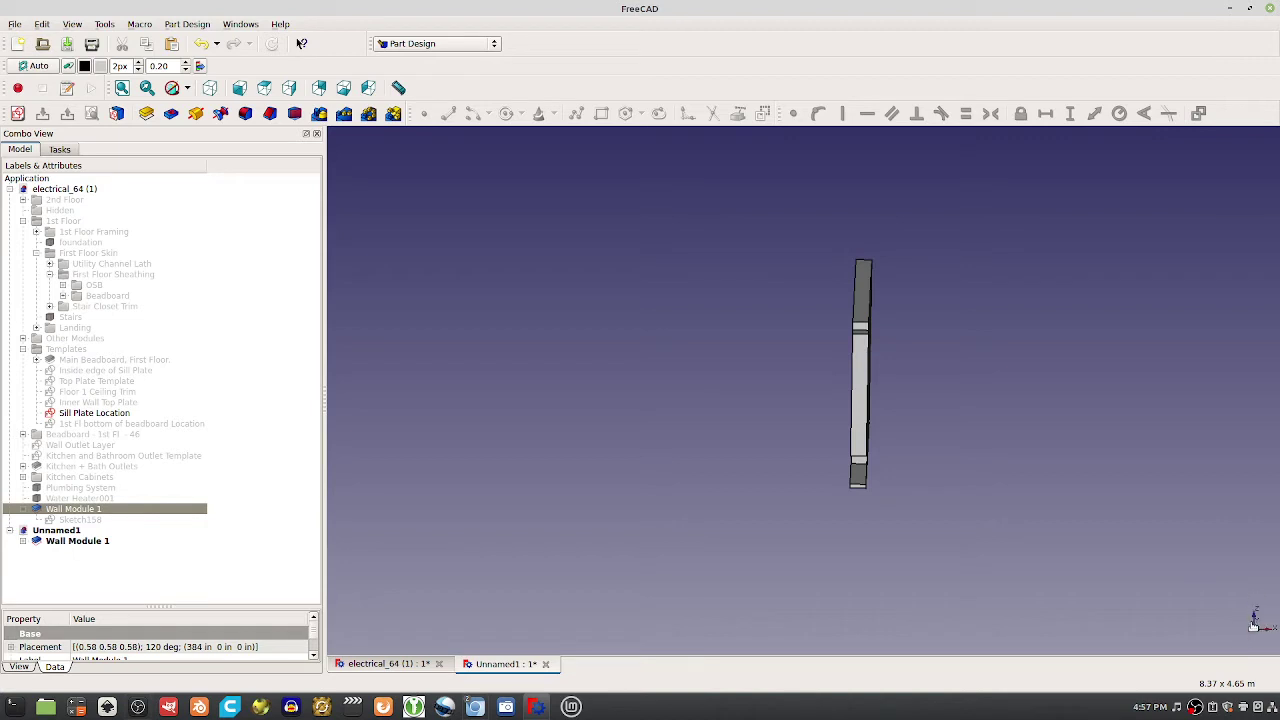
middle_drag(910, 458, 722, 444)
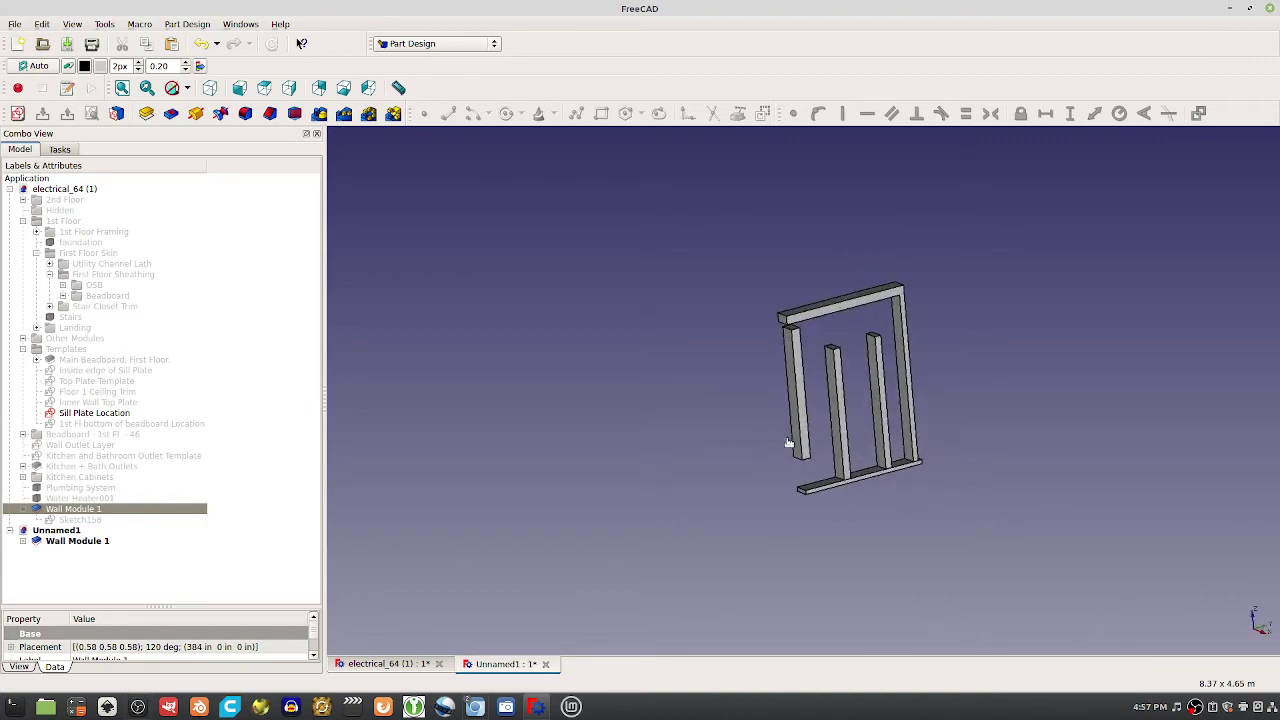
click(841, 454)
click(841, 454)
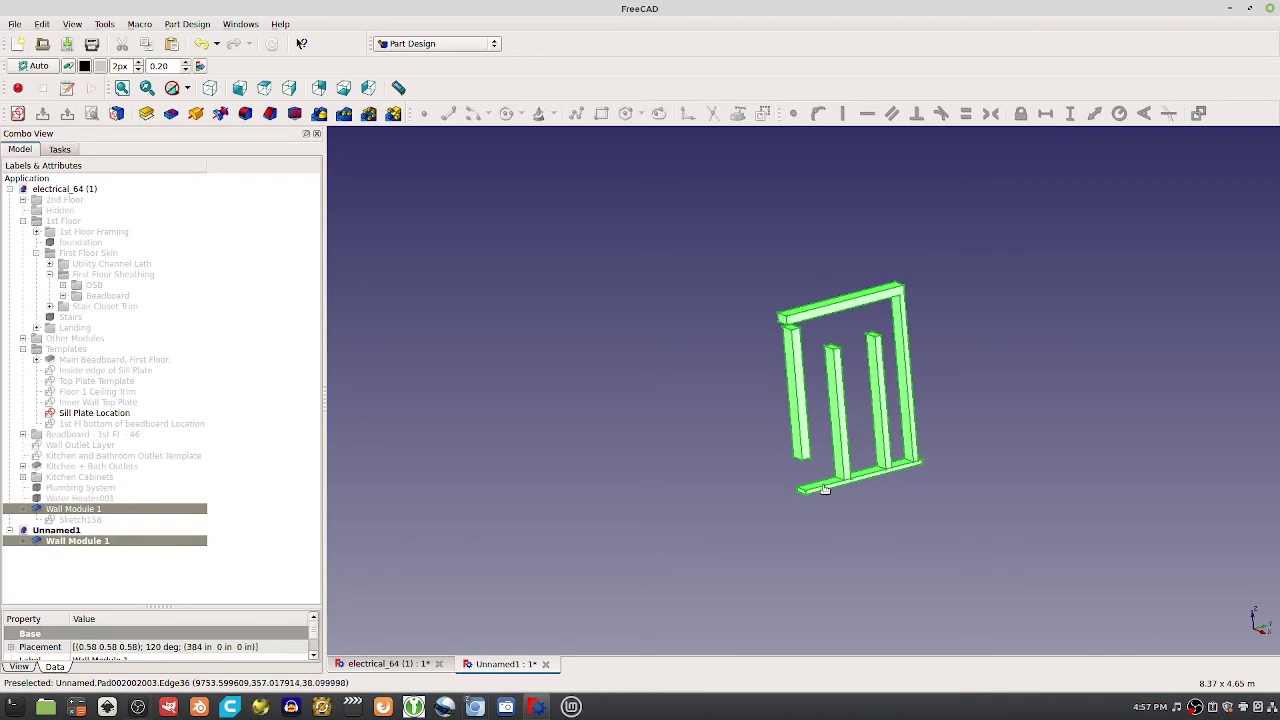
scroll(823, 495, up, 5)
scroll(825, 500, up, 1)
click(811, 458)
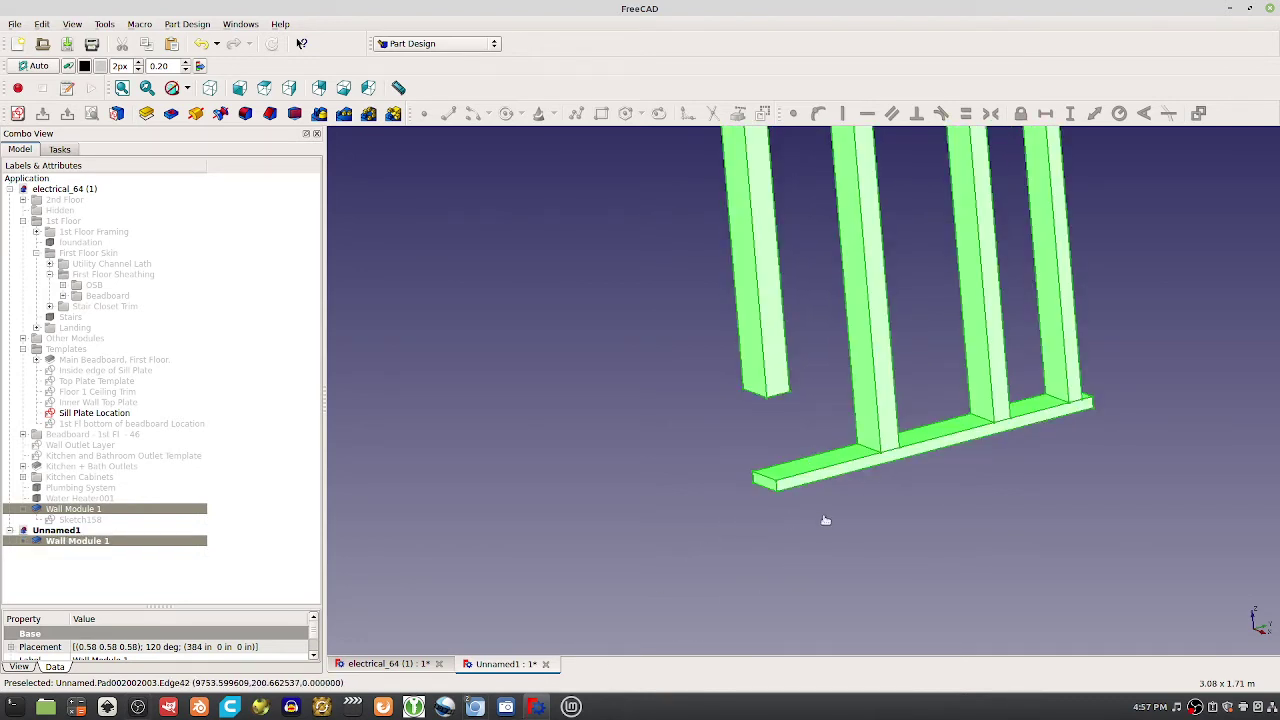
middle_drag(1042, 497, 711, 471)
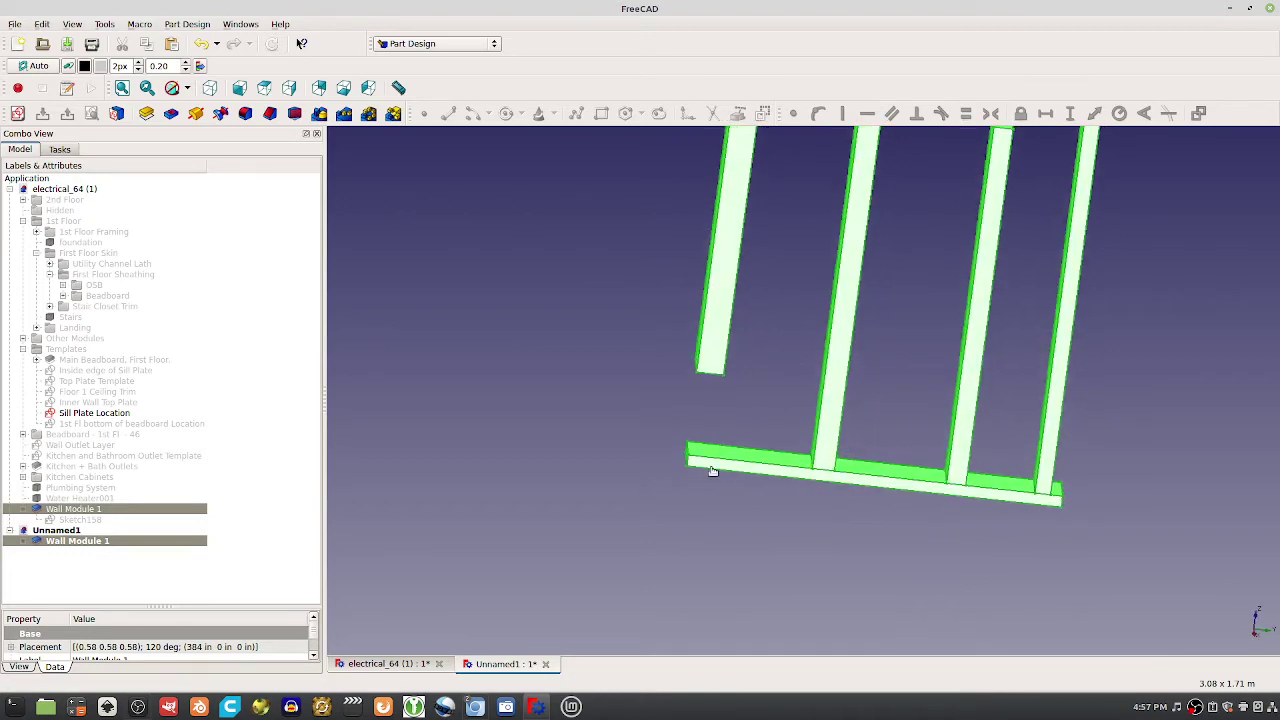
click(727, 512)
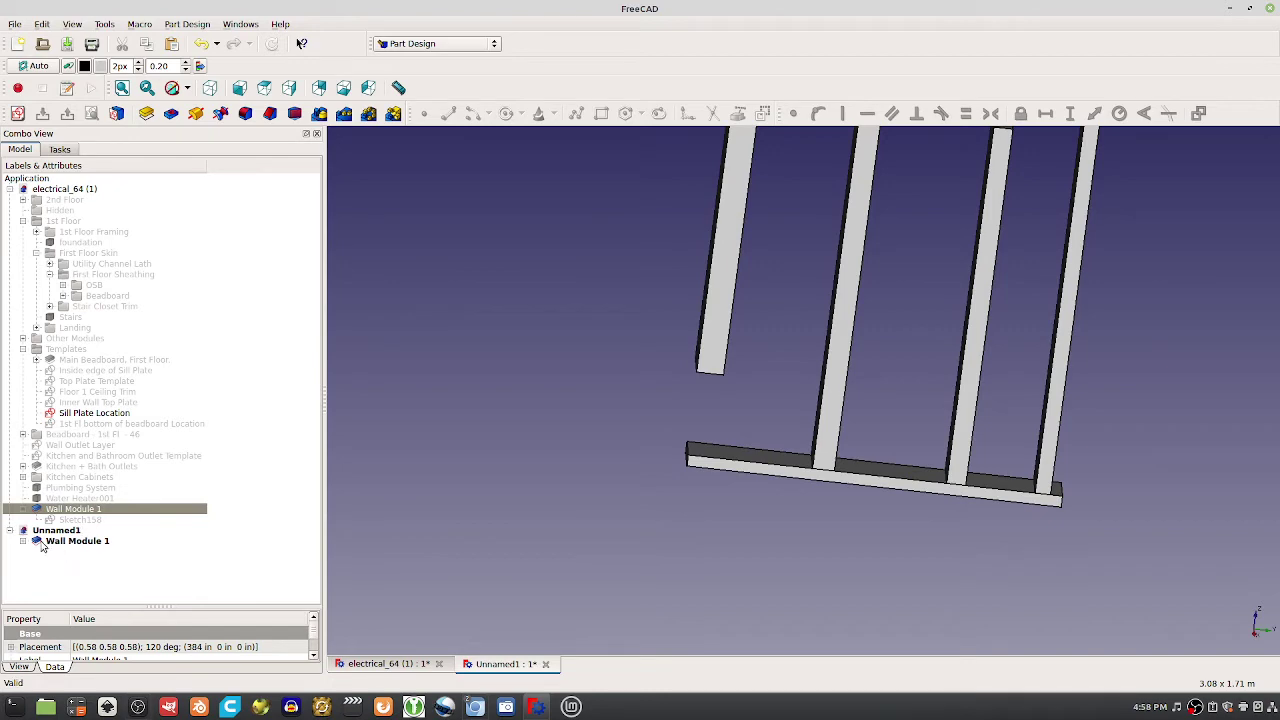
Hide the pasted Wall Module 1 and open its Sketch158 for editing
click(77, 541)
click(23, 541)
double_click(72, 551)
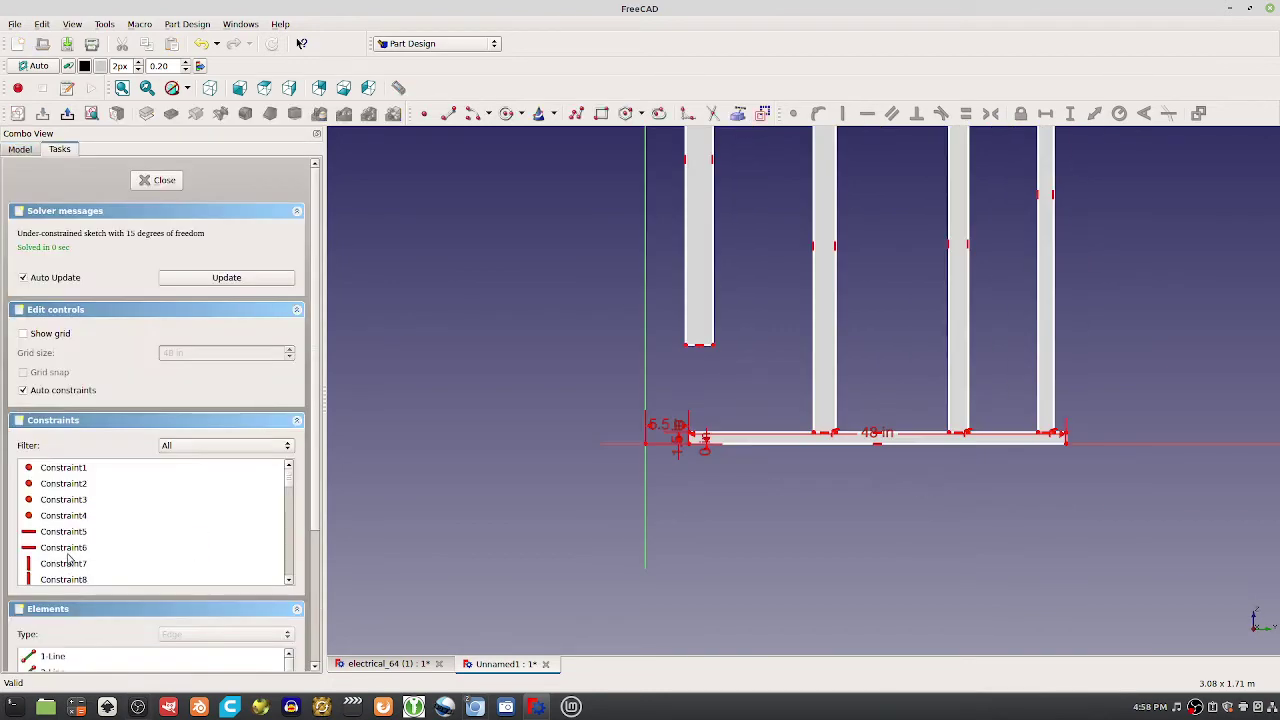
click(165, 184)
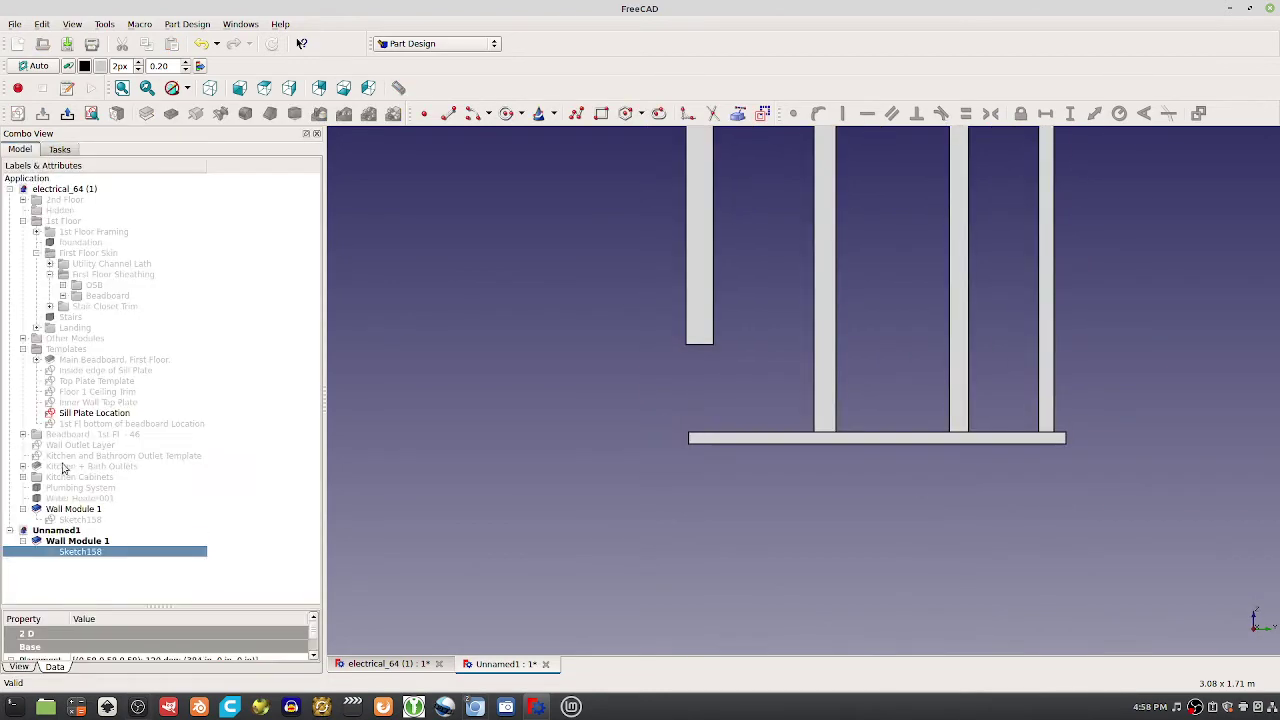
key(space)
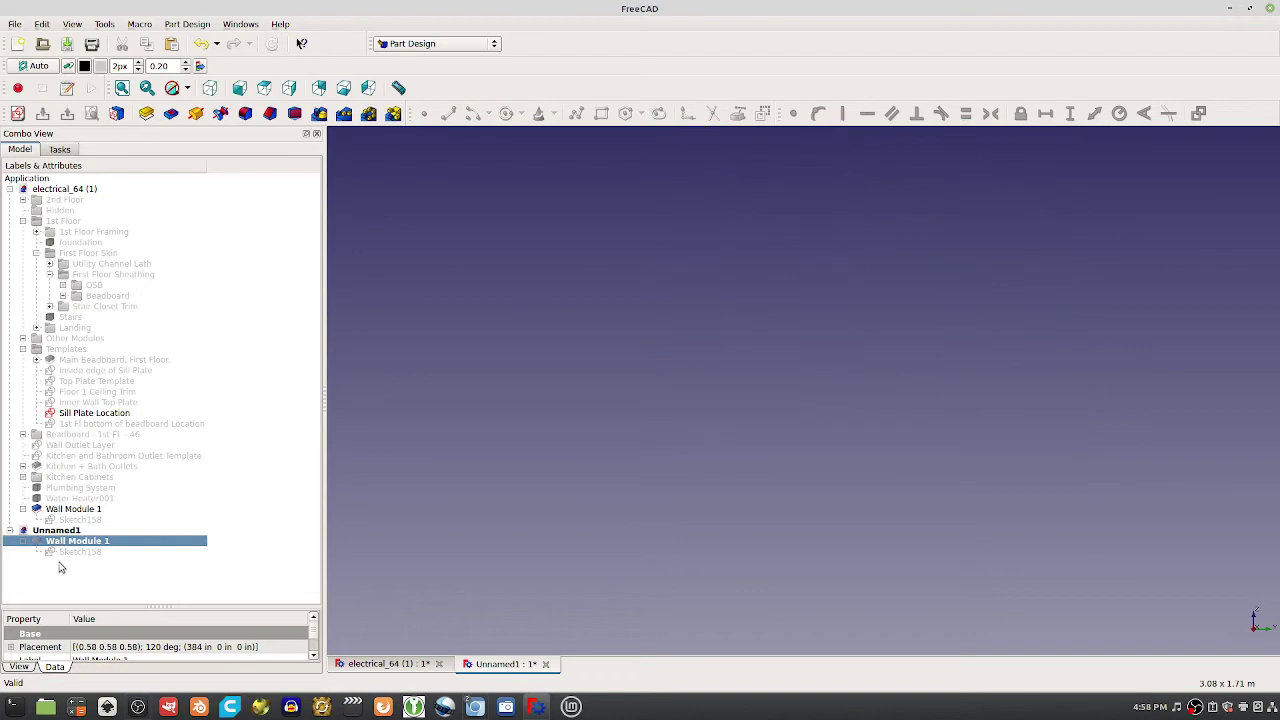
double_click(63, 552)
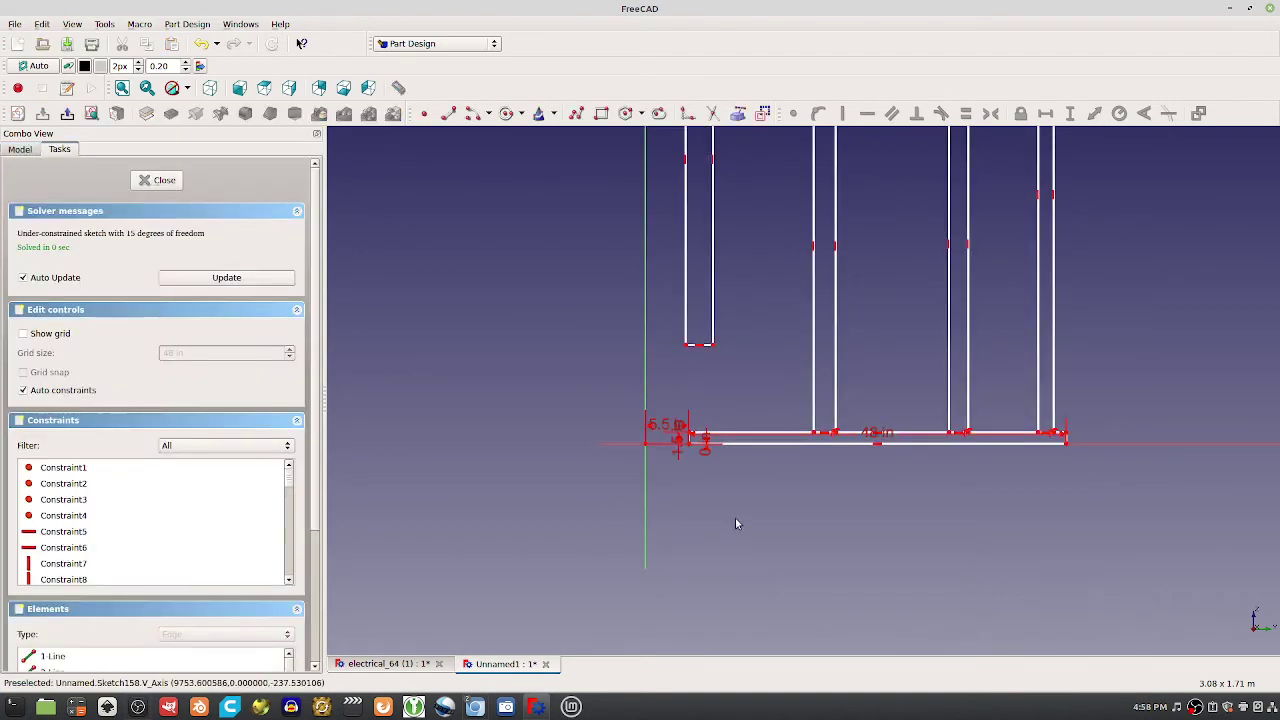
In Sketch158, extend the raised stud's lower end down to the sill plate near the vertical axis, then close the sketch and show Wall Module 1
scroll(735, 518, down, 2)
scroll(731, 470, up, 3)
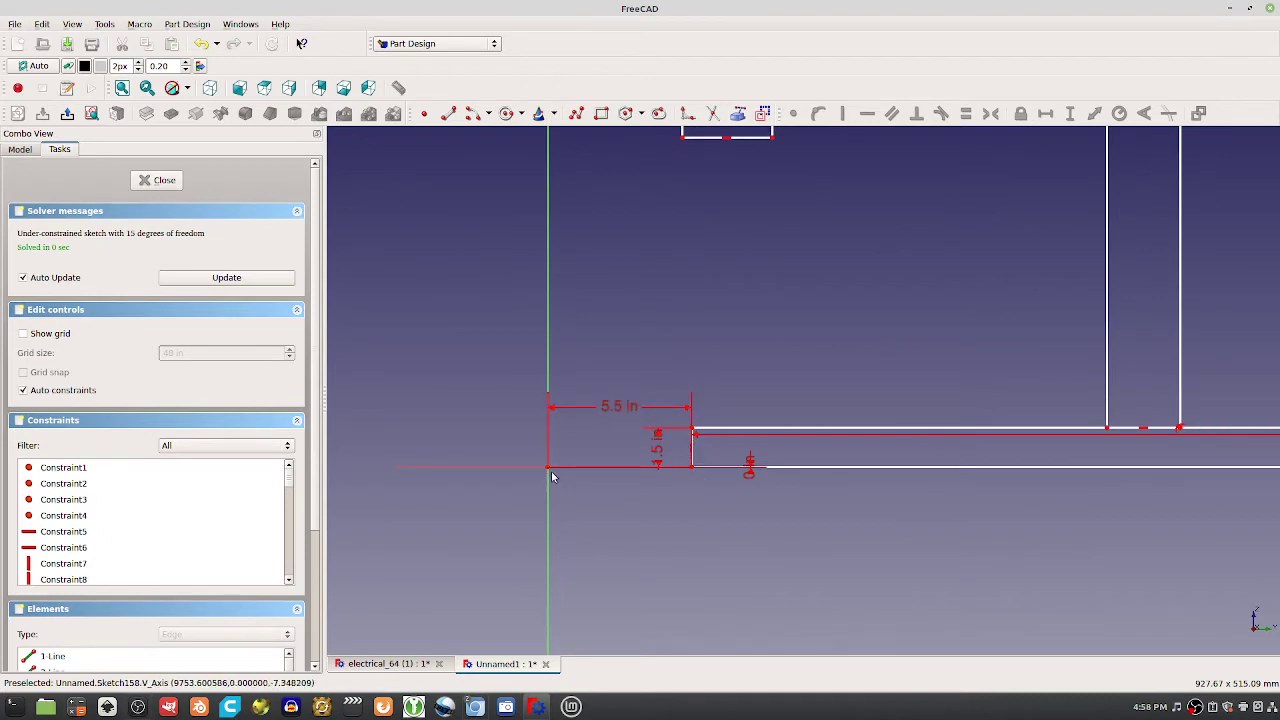
scroll(711, 437, down, 3)
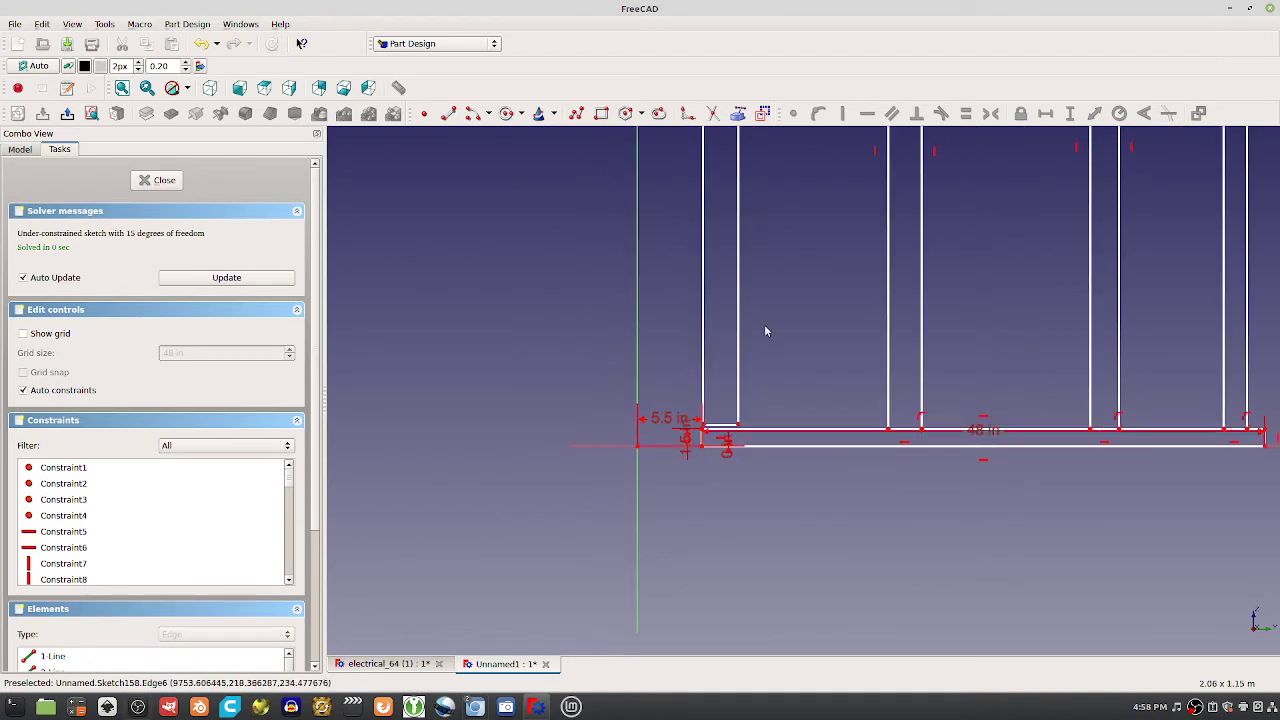
scroll(766, 370, down, 3)
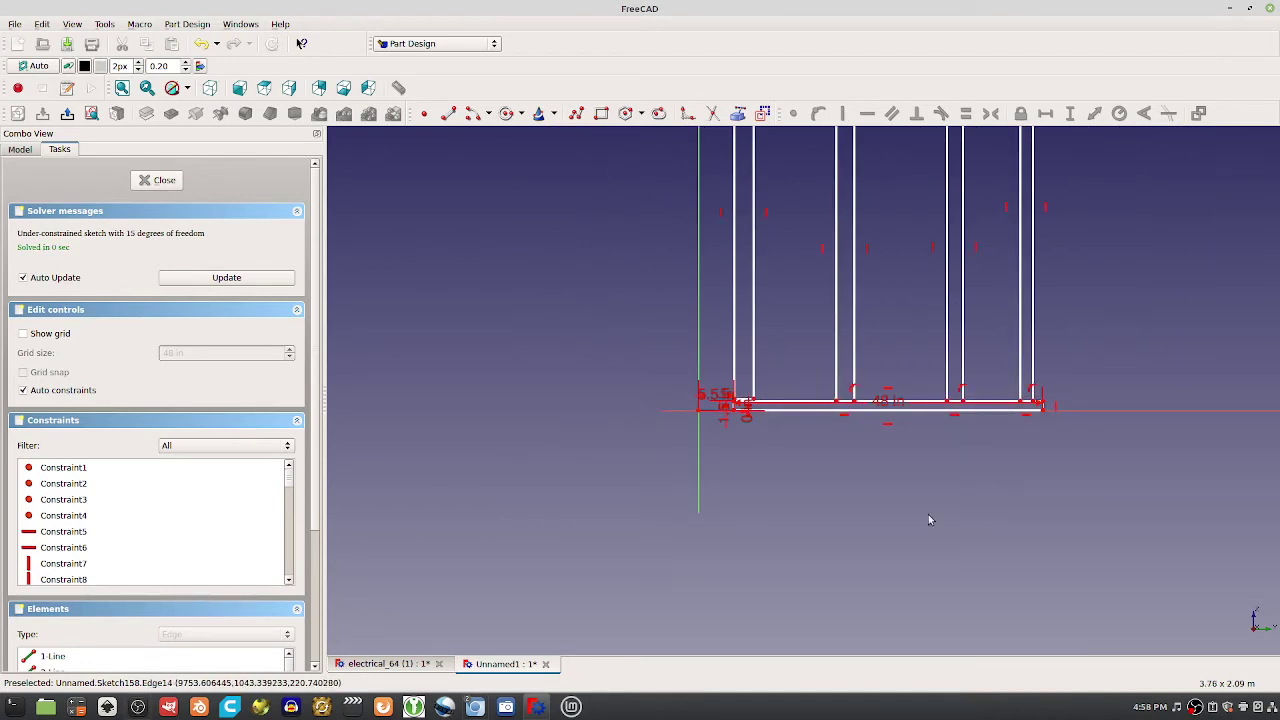
scroll(929, 517, down, 3)
click(832, 280)
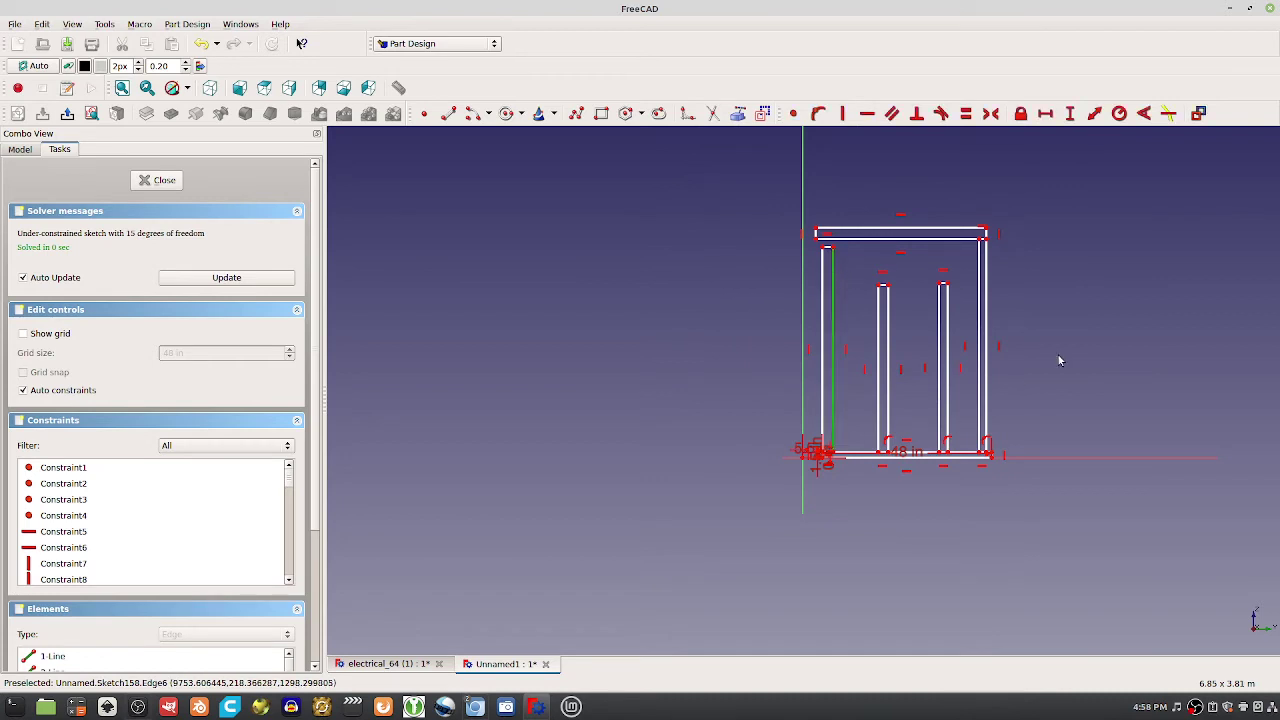
click(163, 181)
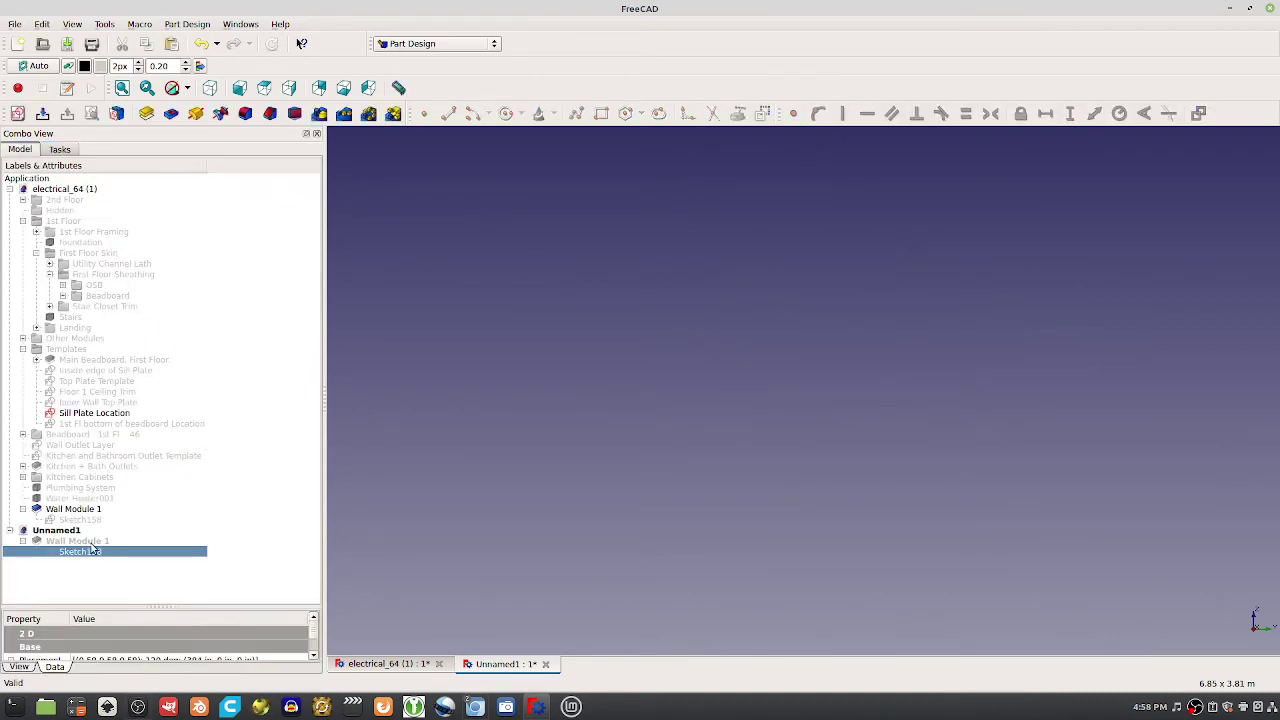
click(90, 541)
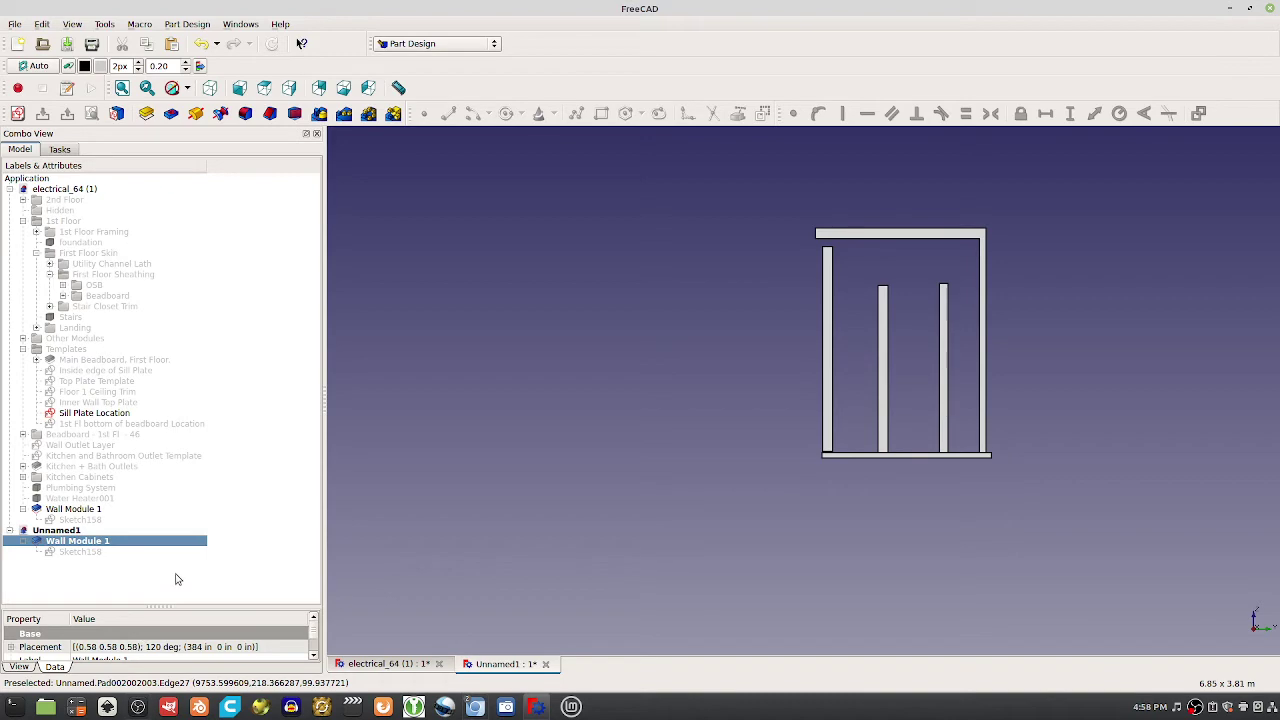
Save the new document on the Desktop as Wall Module 1
key(ctrl+s)
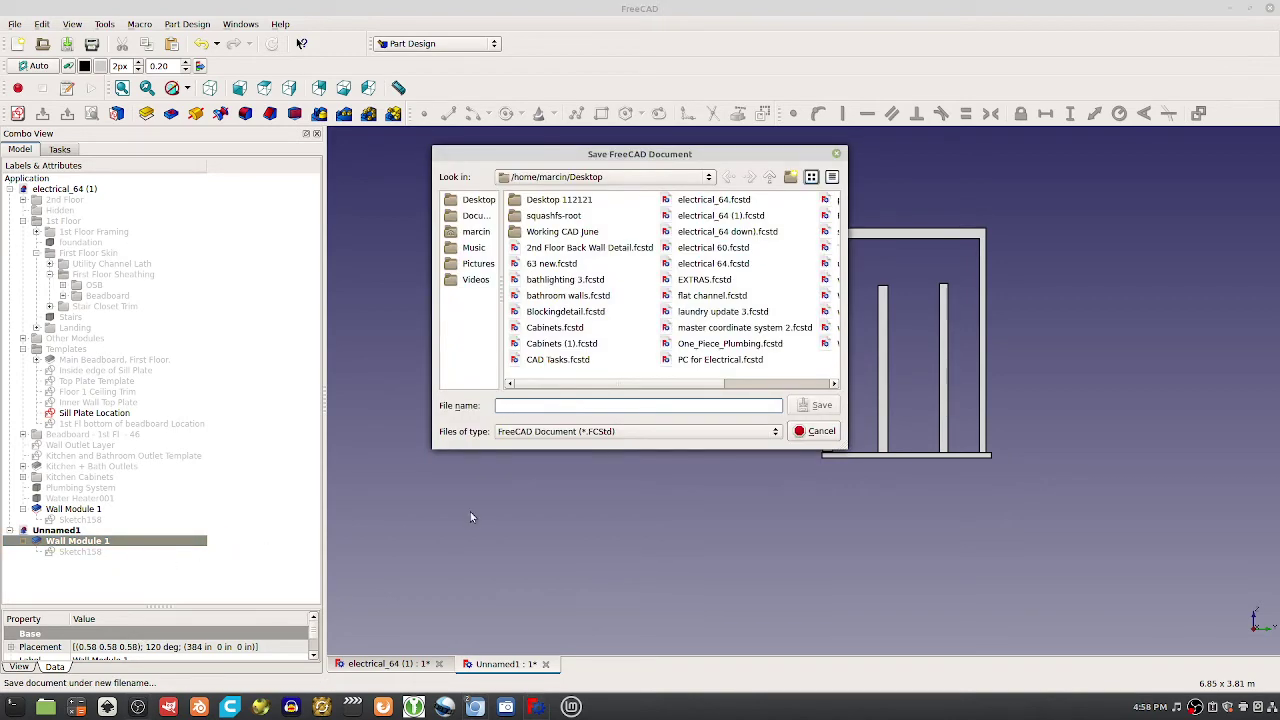
text(Wall Module 1)
key(Return)
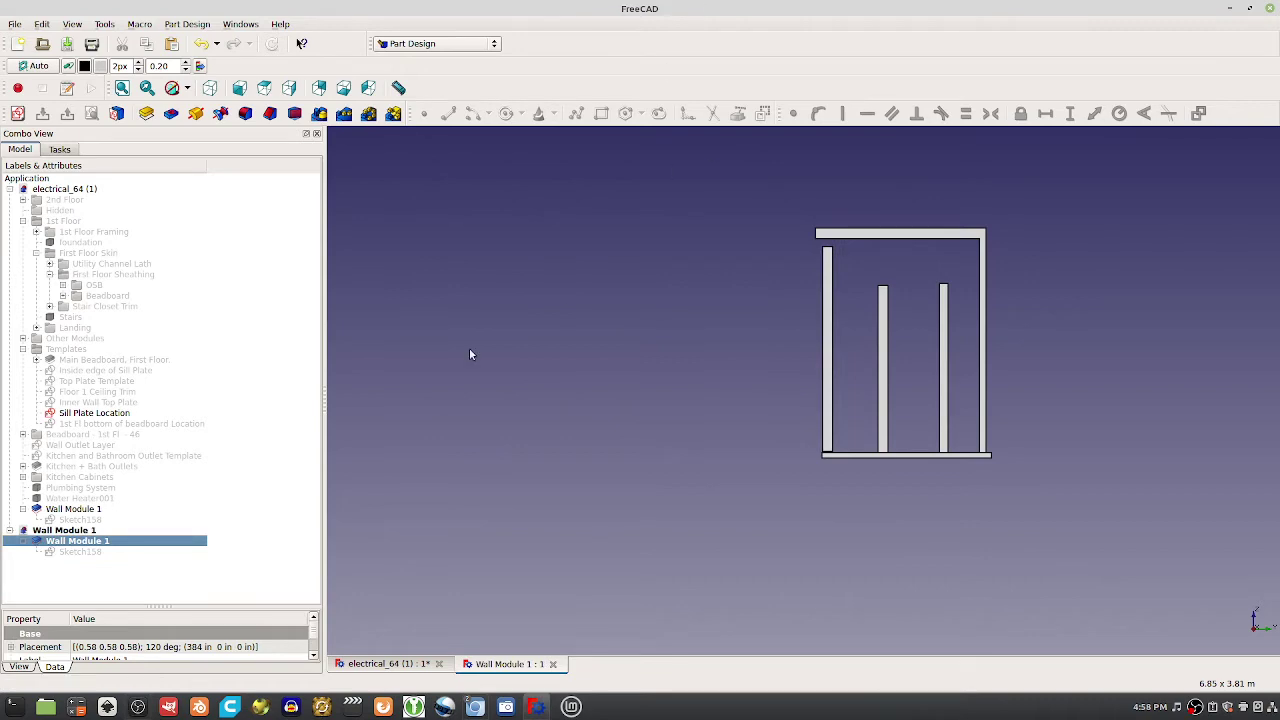
Switch to the Google Slides documentation in Chromium and review the collaboration philosophy section of the Seed Eco-Home 2 Documentation Procedure slide
click(536, 707)
scroll(90, 330, up, 3)
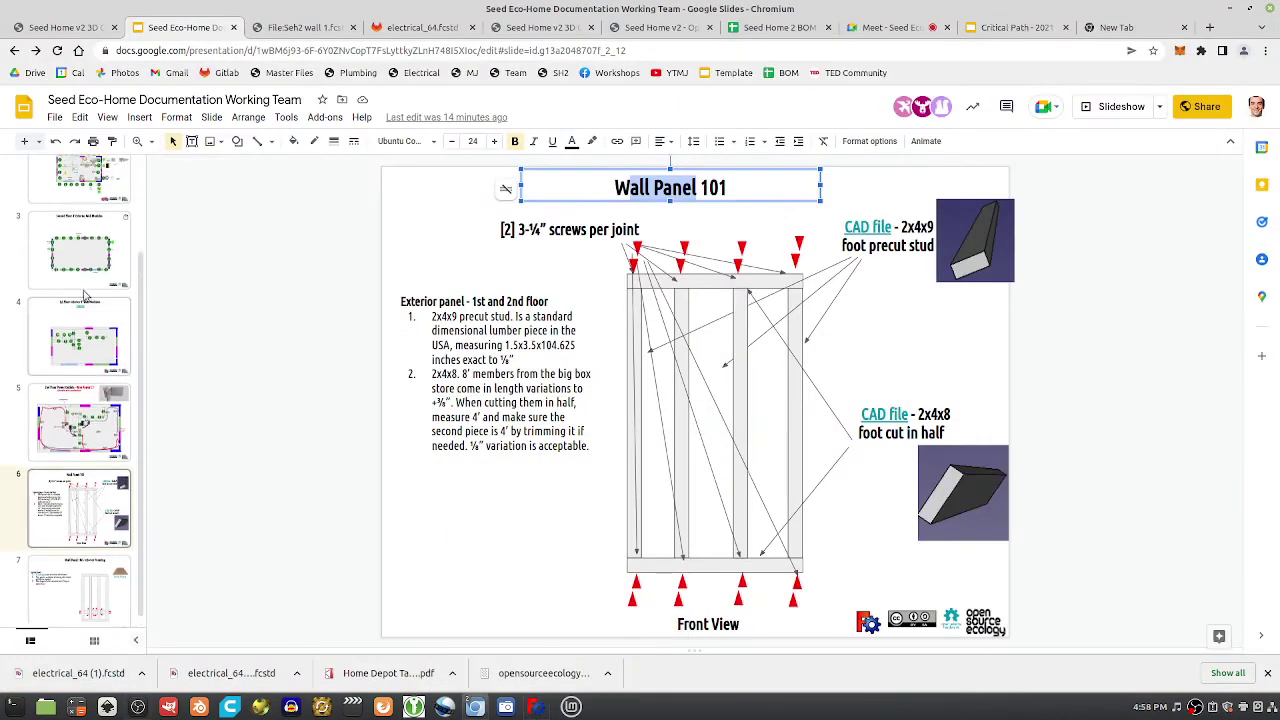
click(80, 200)
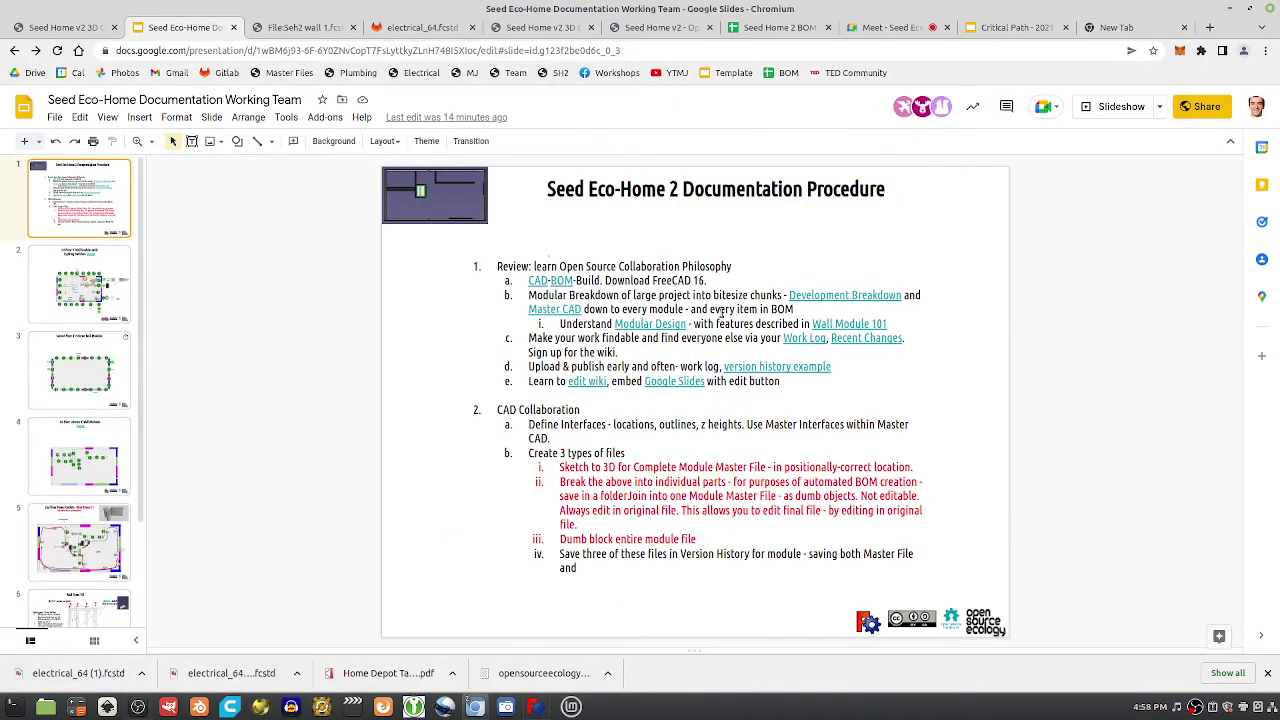
drag(736, 295, 713, 295)
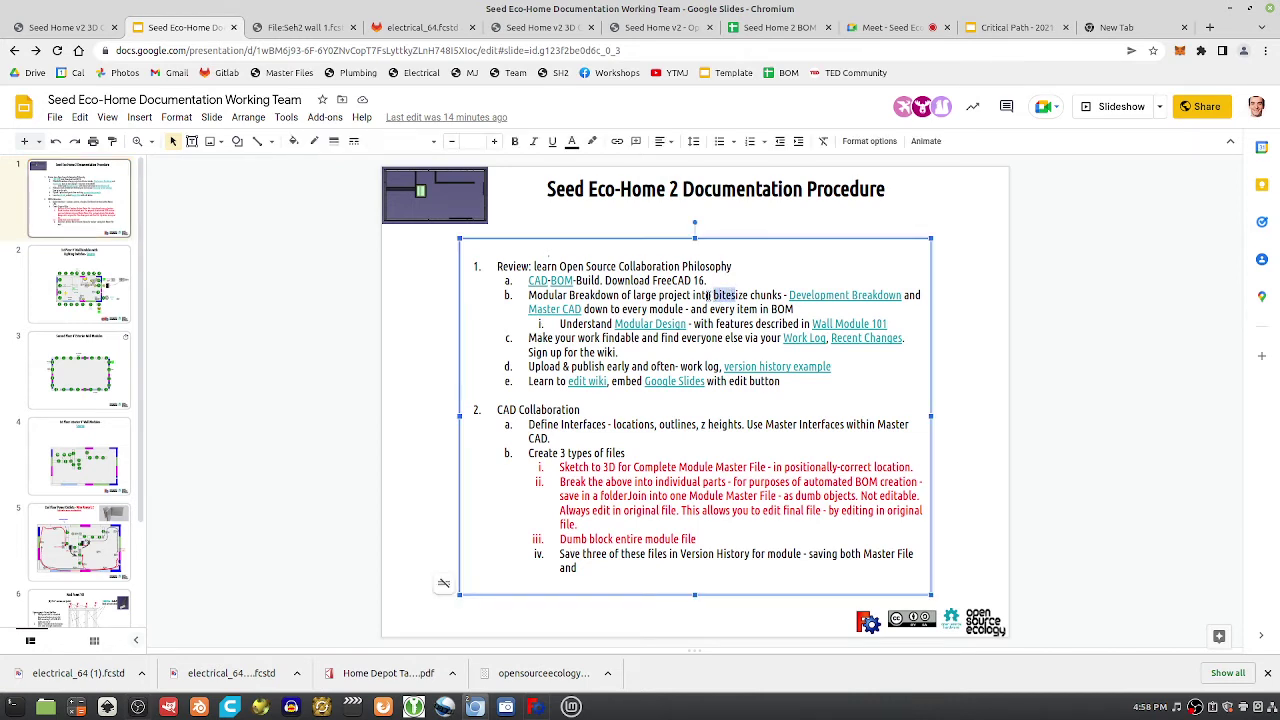
drag(499, 266, 843, 384)
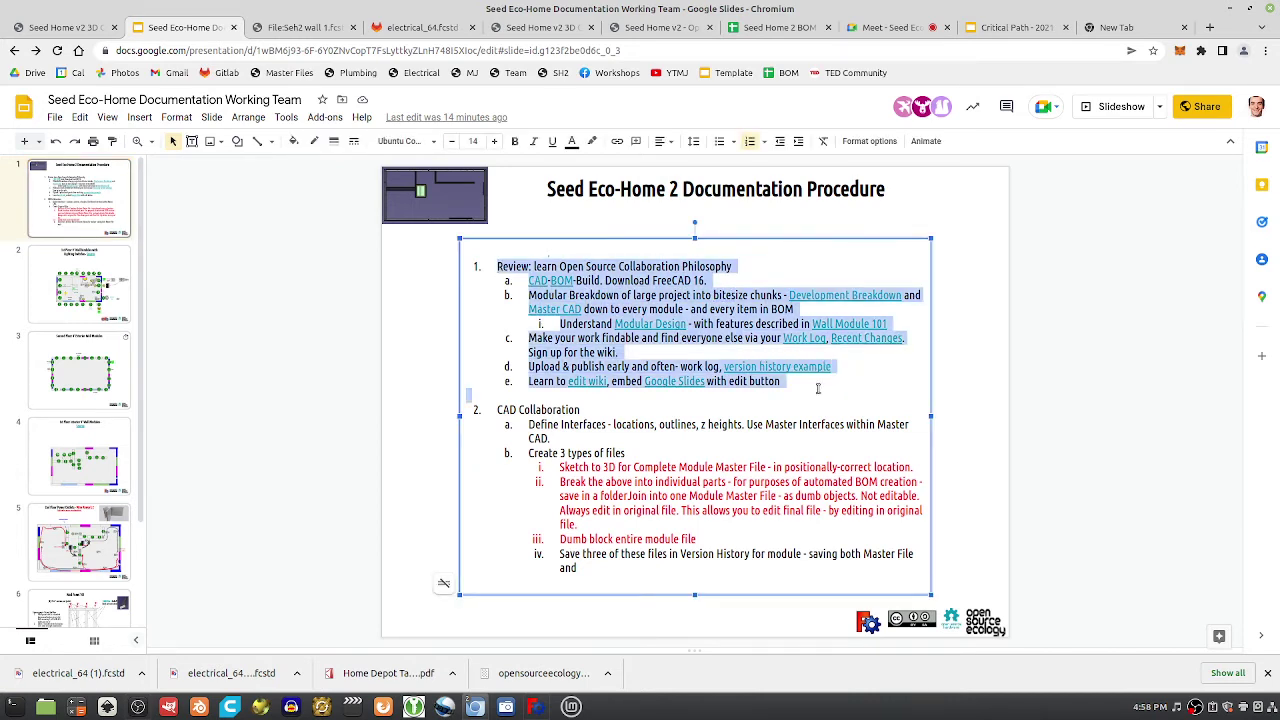
click(810, 387)
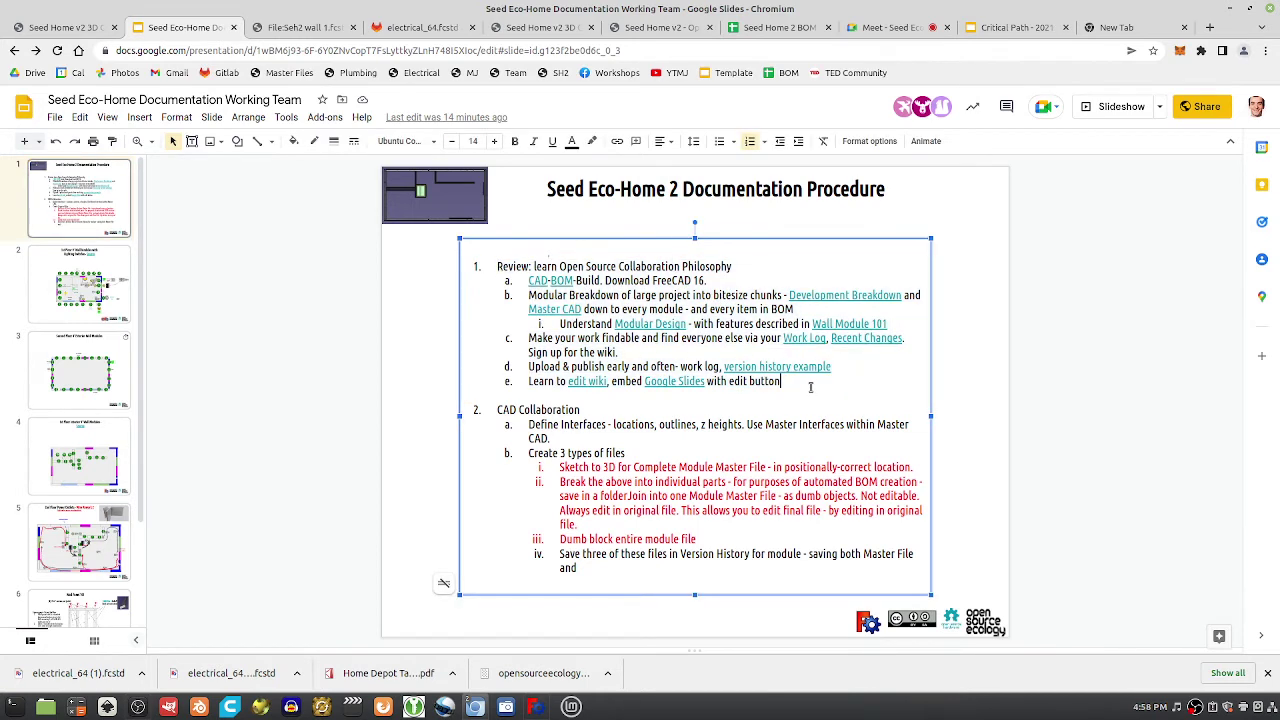
mouse_move(797, 381)
mouse_down()
mouse_move(497, 266)
mouse_move(793, 381)
mouse_up()
click(498, 266)
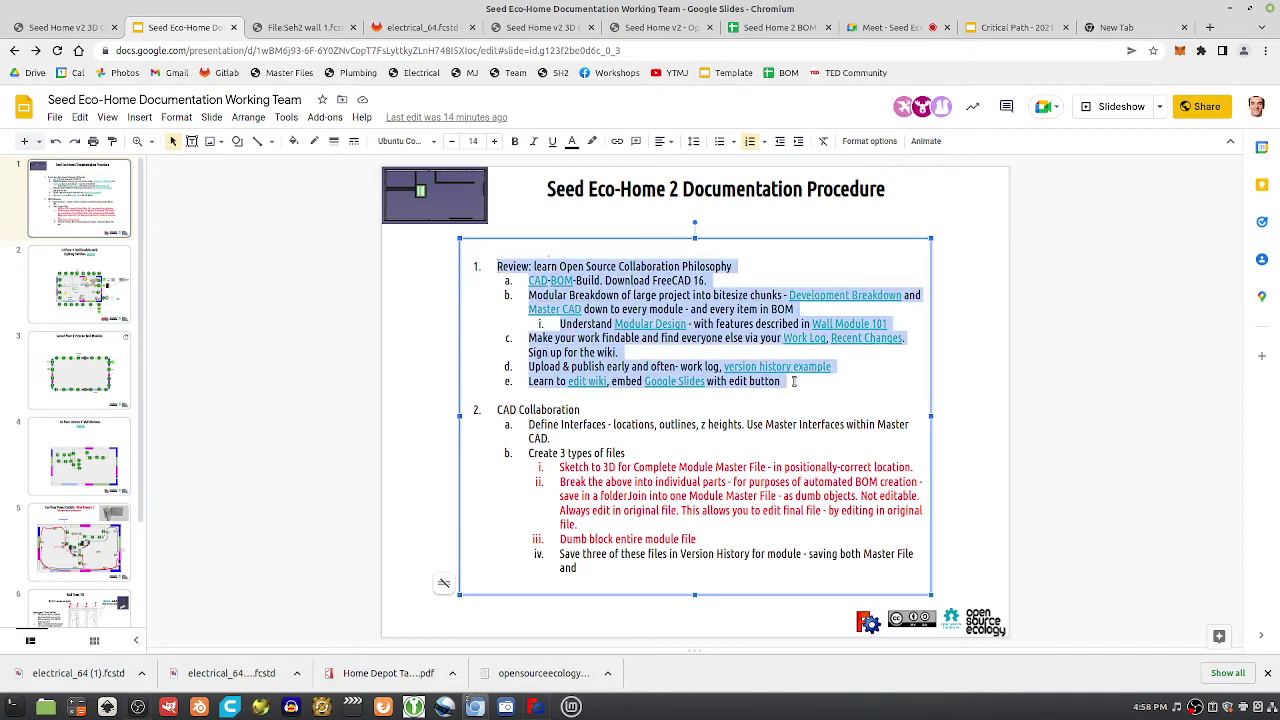
Follow the Master CAD link on the slide to the Seed Home v2 3D CAD wiki page
click(564, 311)
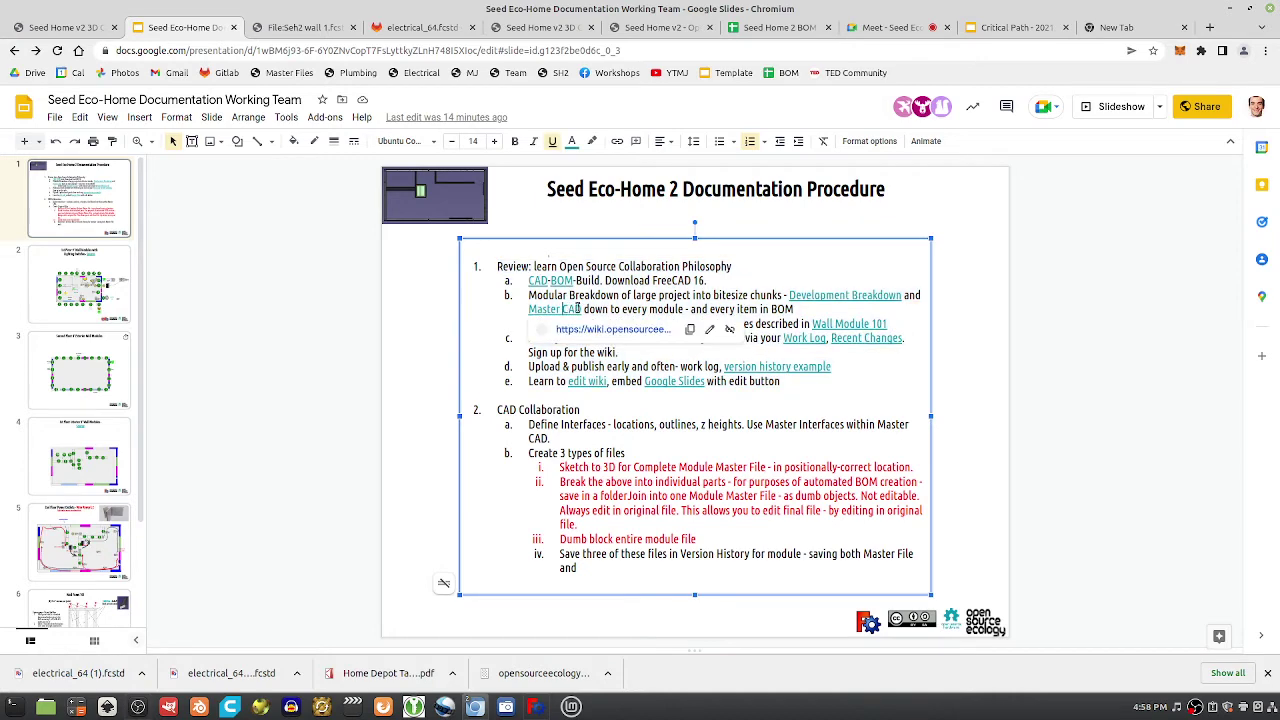
click(773, 277)
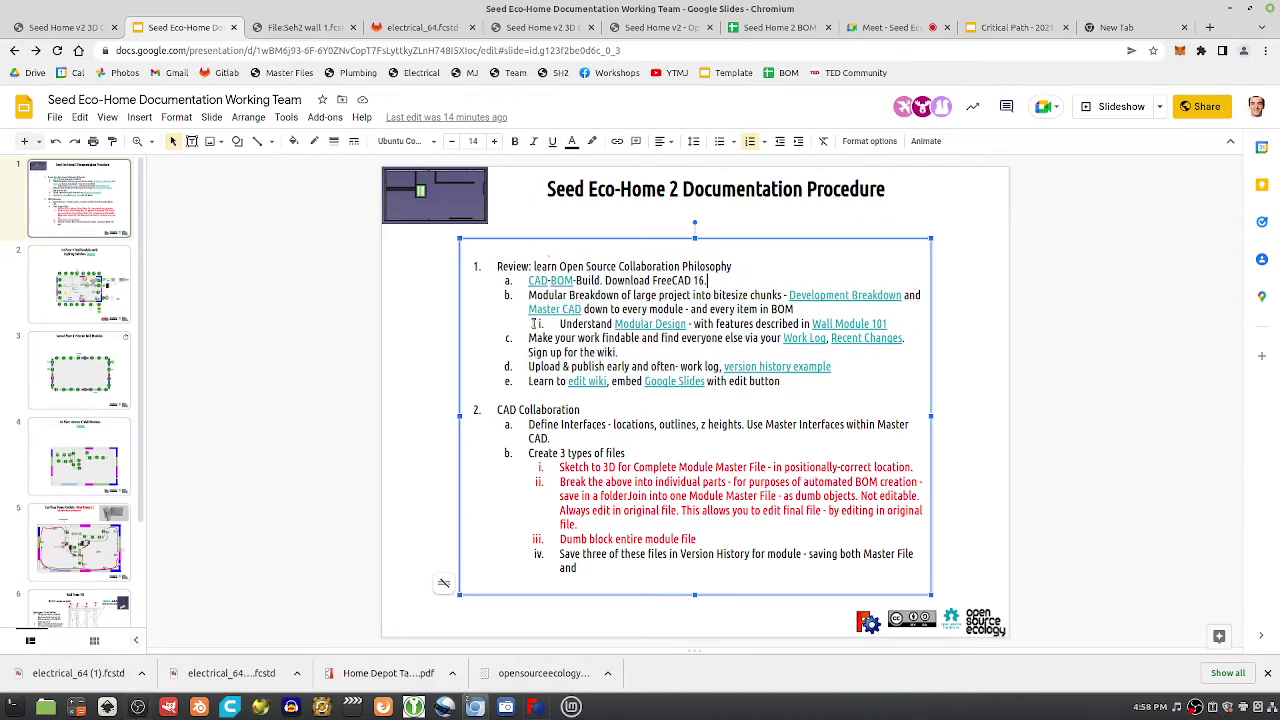
click(551, 310)
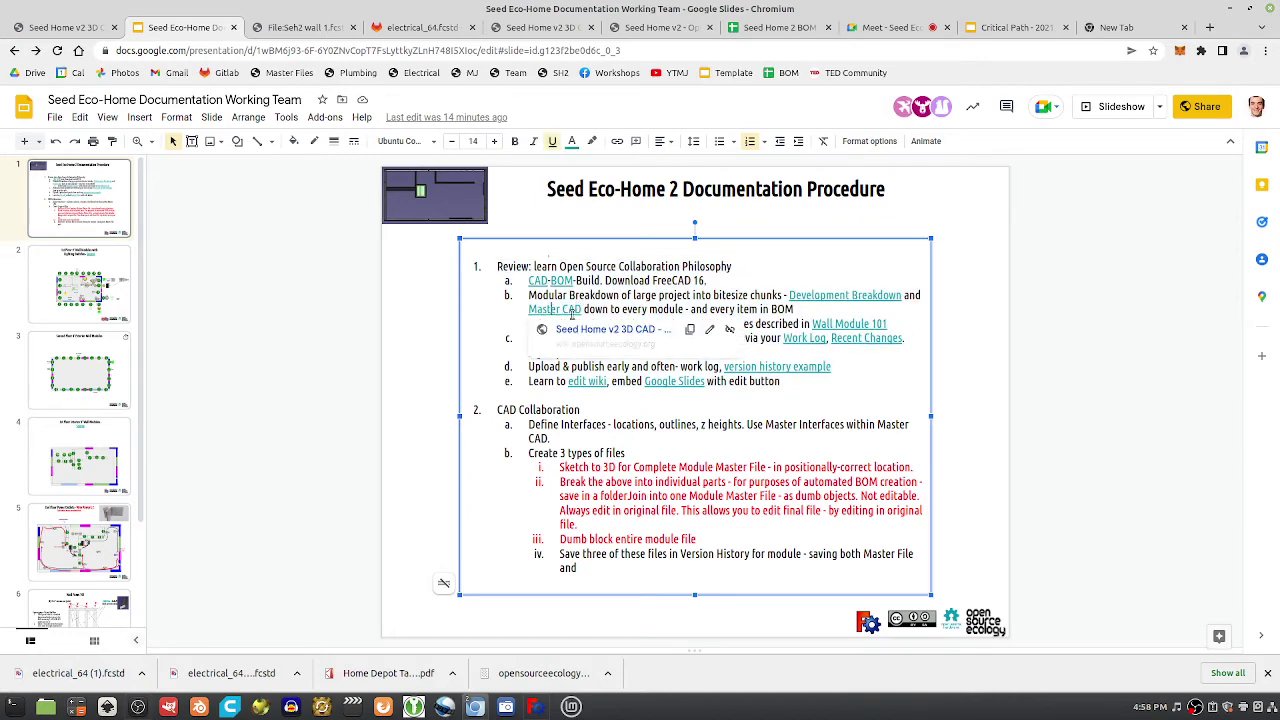
click(578, 332)
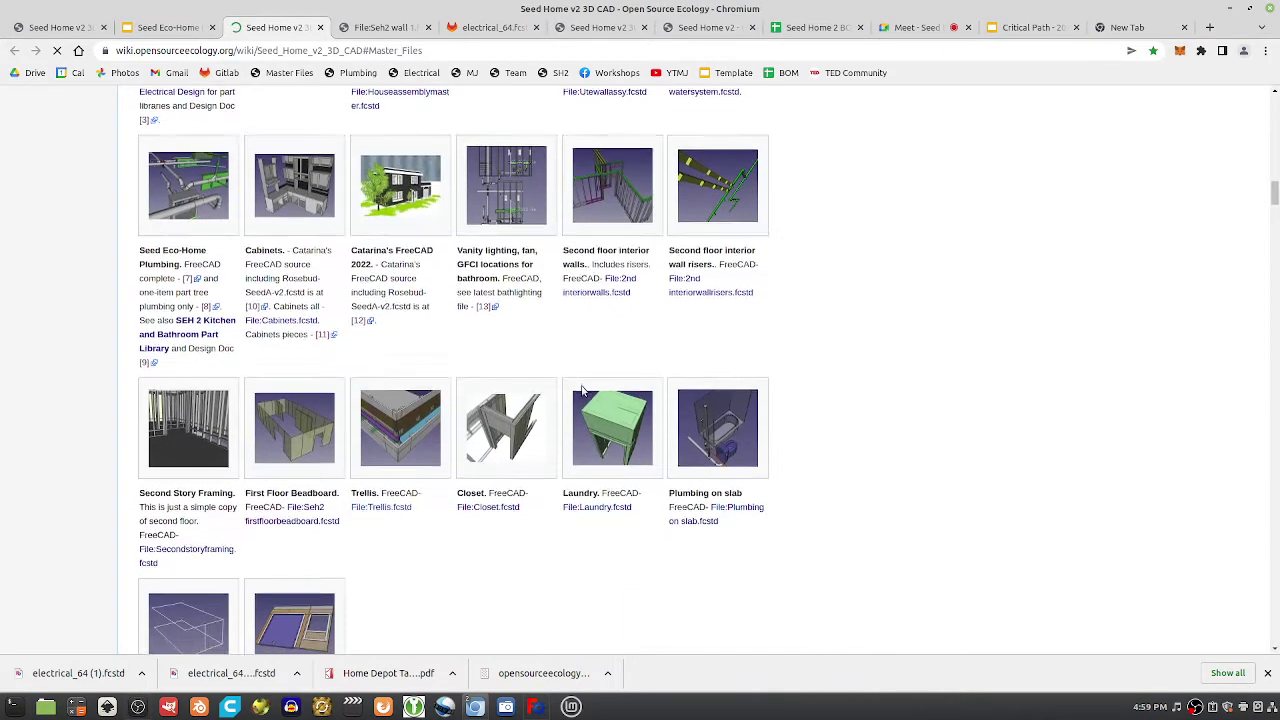
Open Wall Module 1's FreeCAD file page, Seh2 wall 1.fcstd, and start uploading a new version of that file
scroll(280, 449, down, 5)
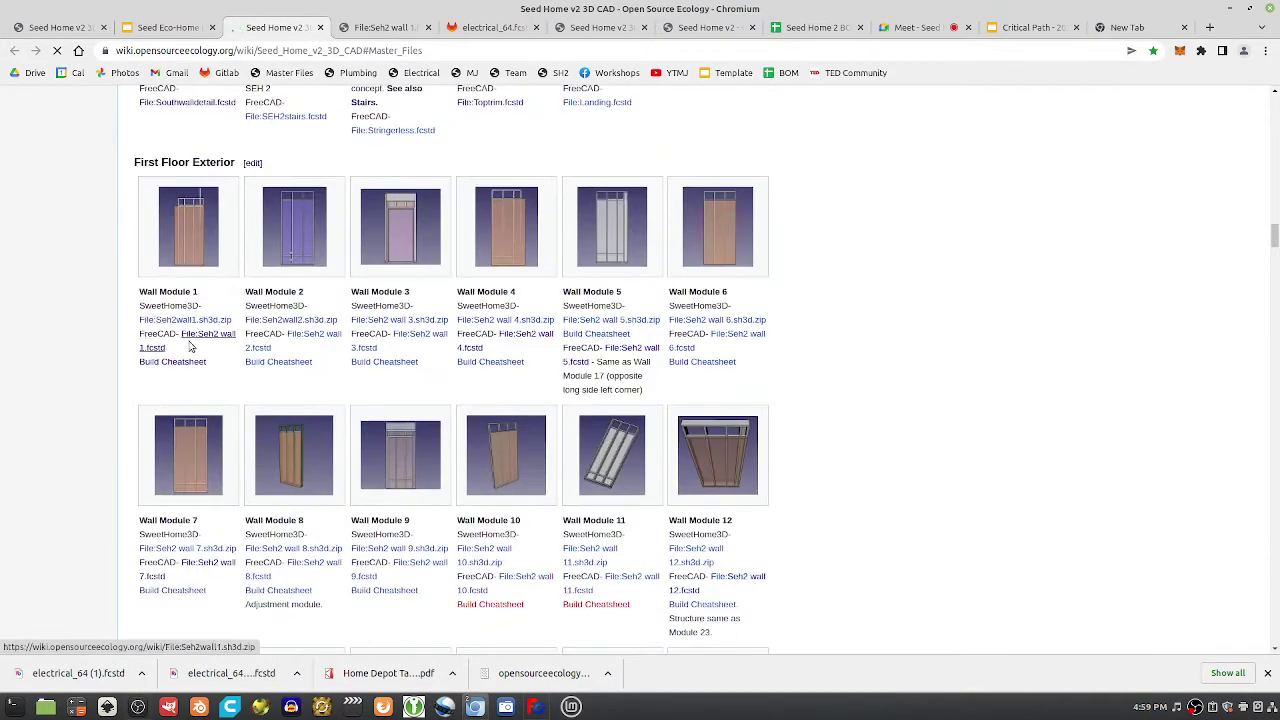
click(198, 340)
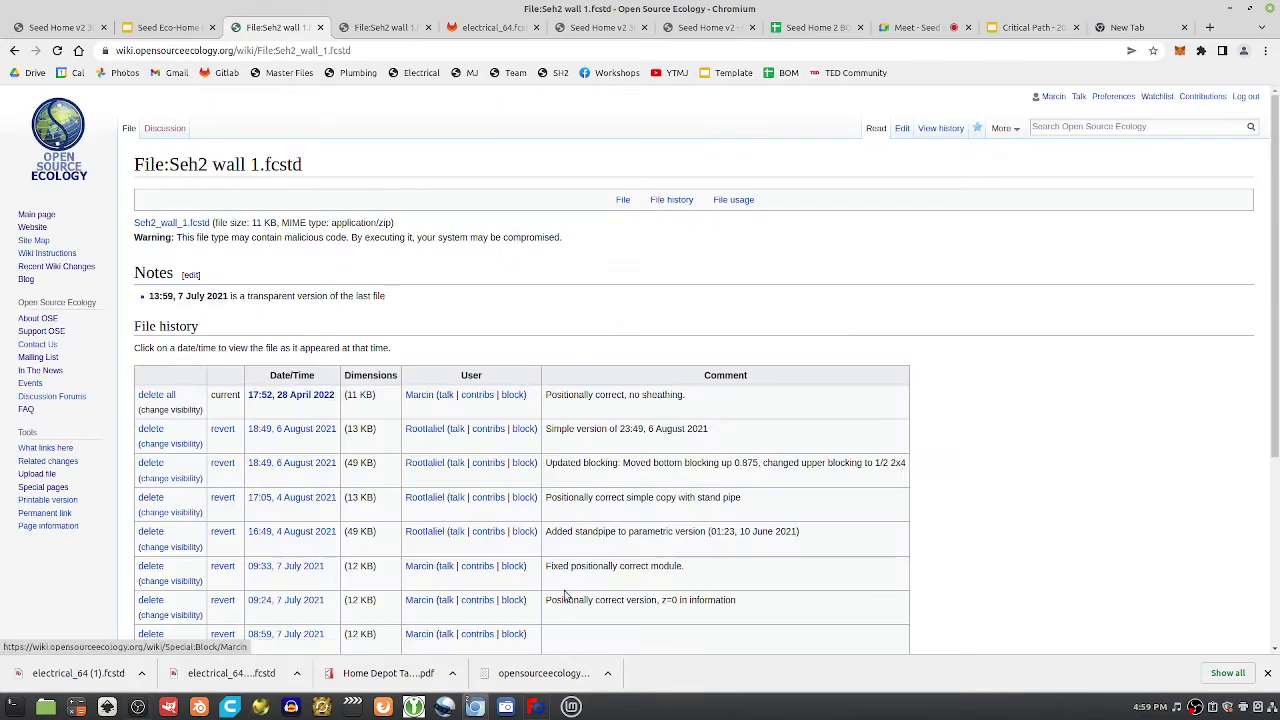
scroll(590, 400, down, 3)
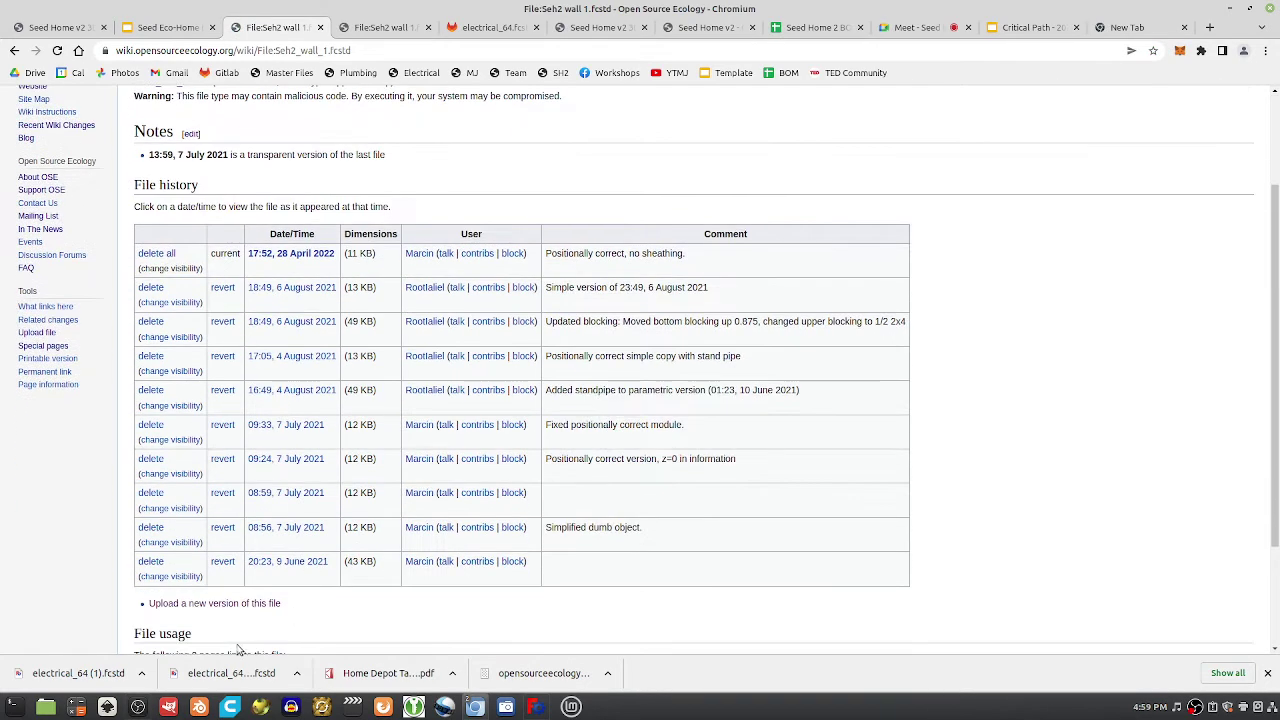
click(215, 604)
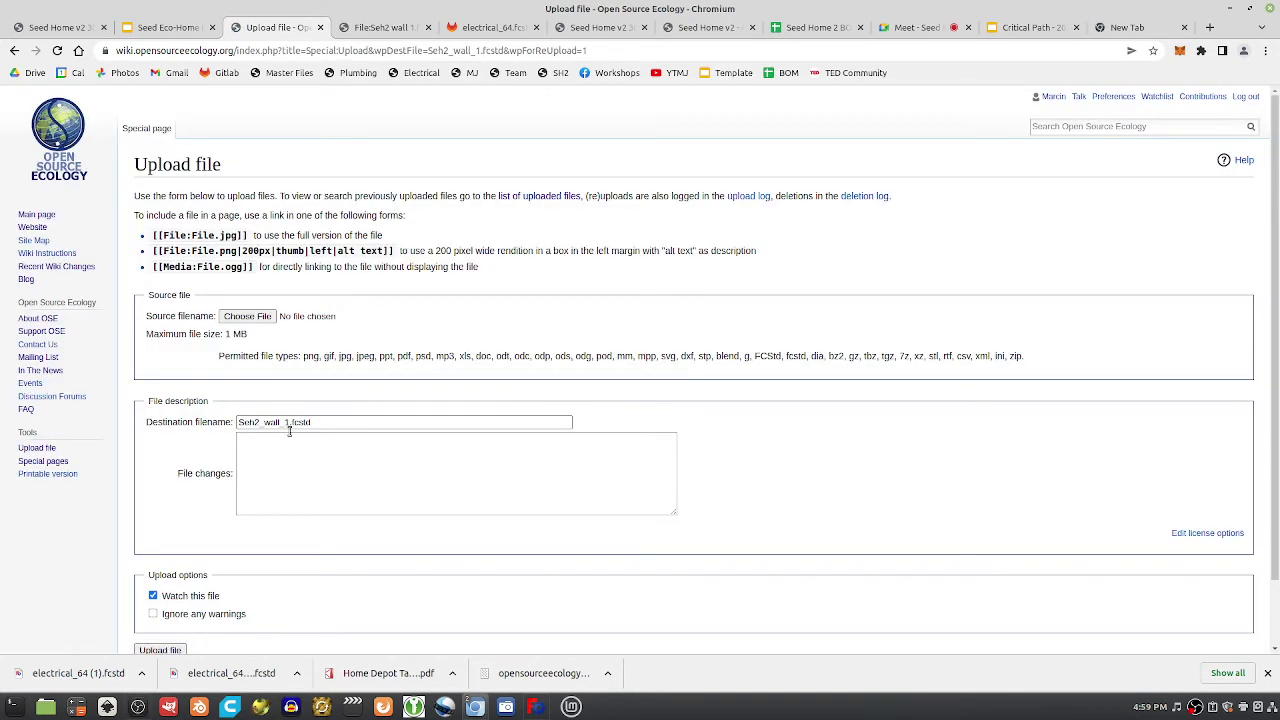
Choose Wall Module 1.fcstd from the Desktop as the source file for the upload
click(264, 318)
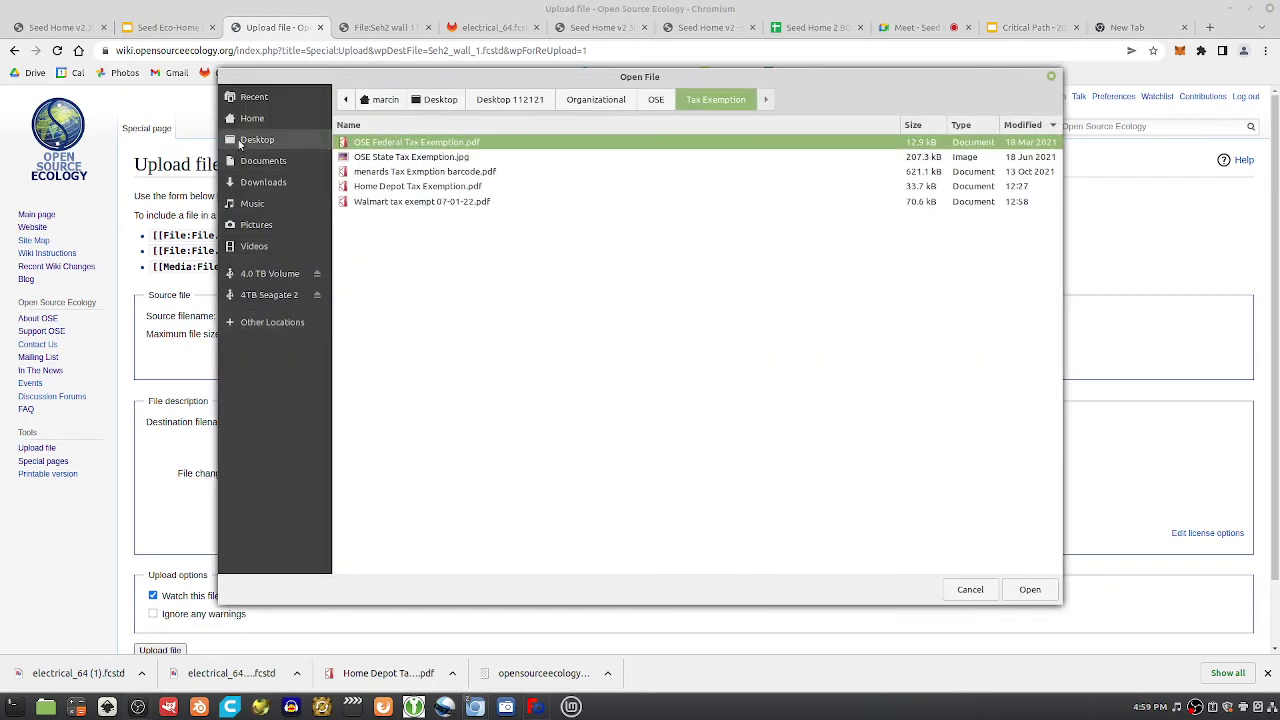
click(257, 140)
scroll(412, 506, down, 10)
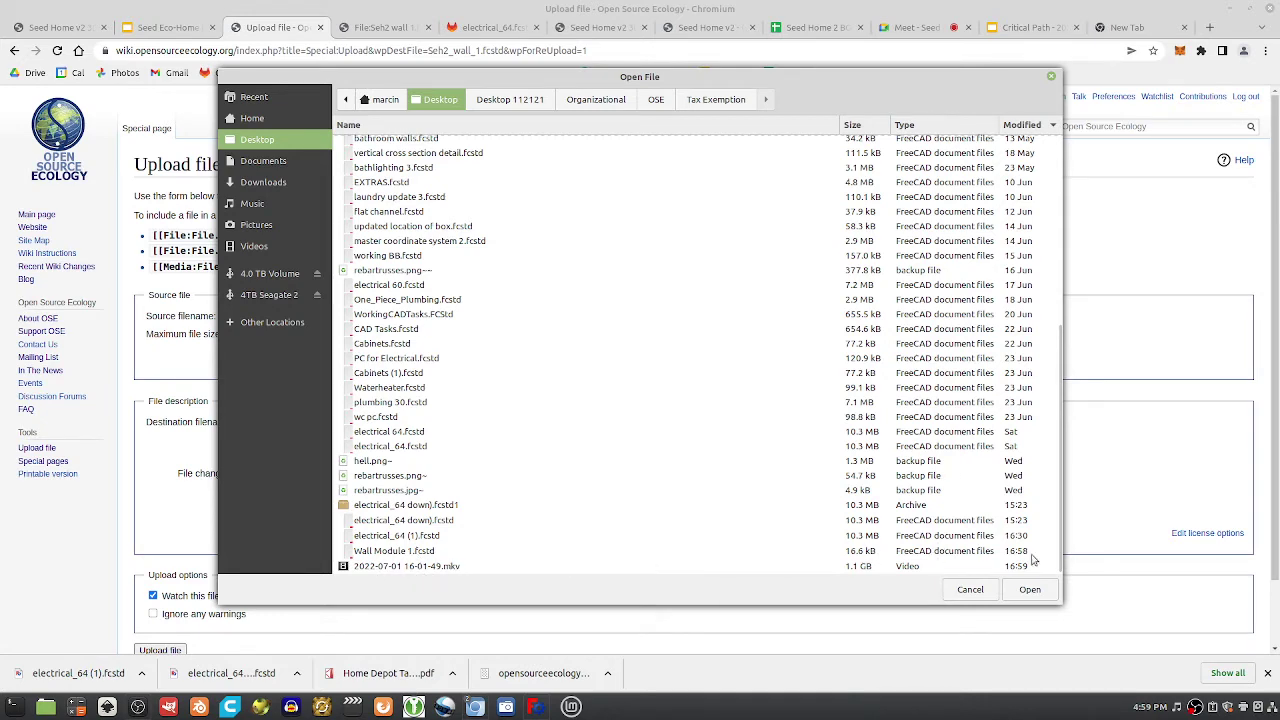
double_click(357, 551)
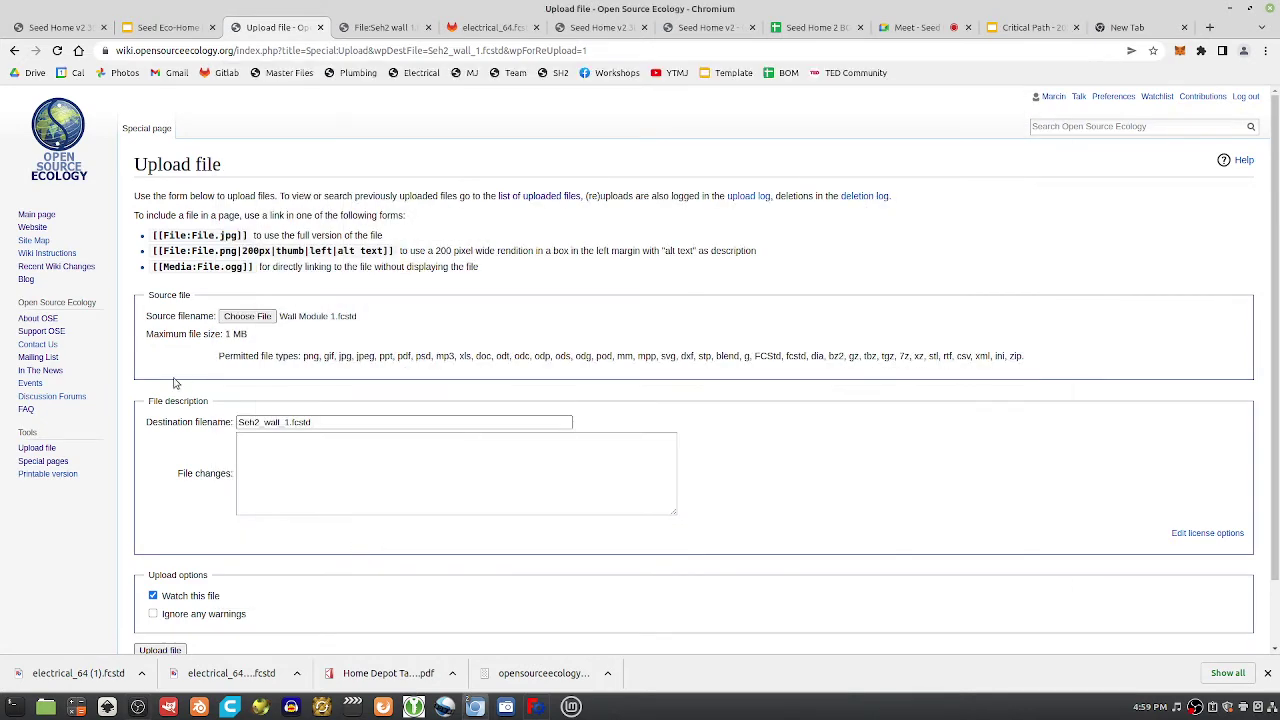
Describe the file changes as "Sample testing uploaded for demonstration purposes" and upload the file as the new version of Seh2_wall_1.fcstd
click(263, 462)
text(Sa)
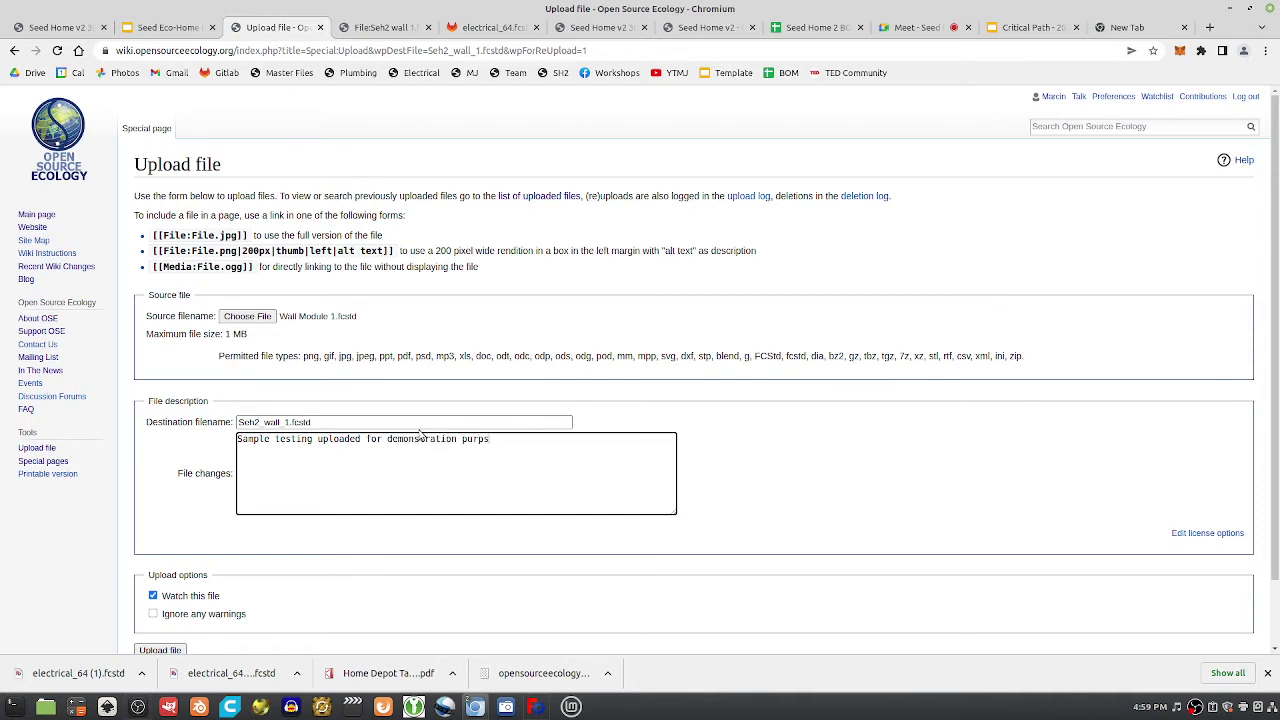
click(183, 650)
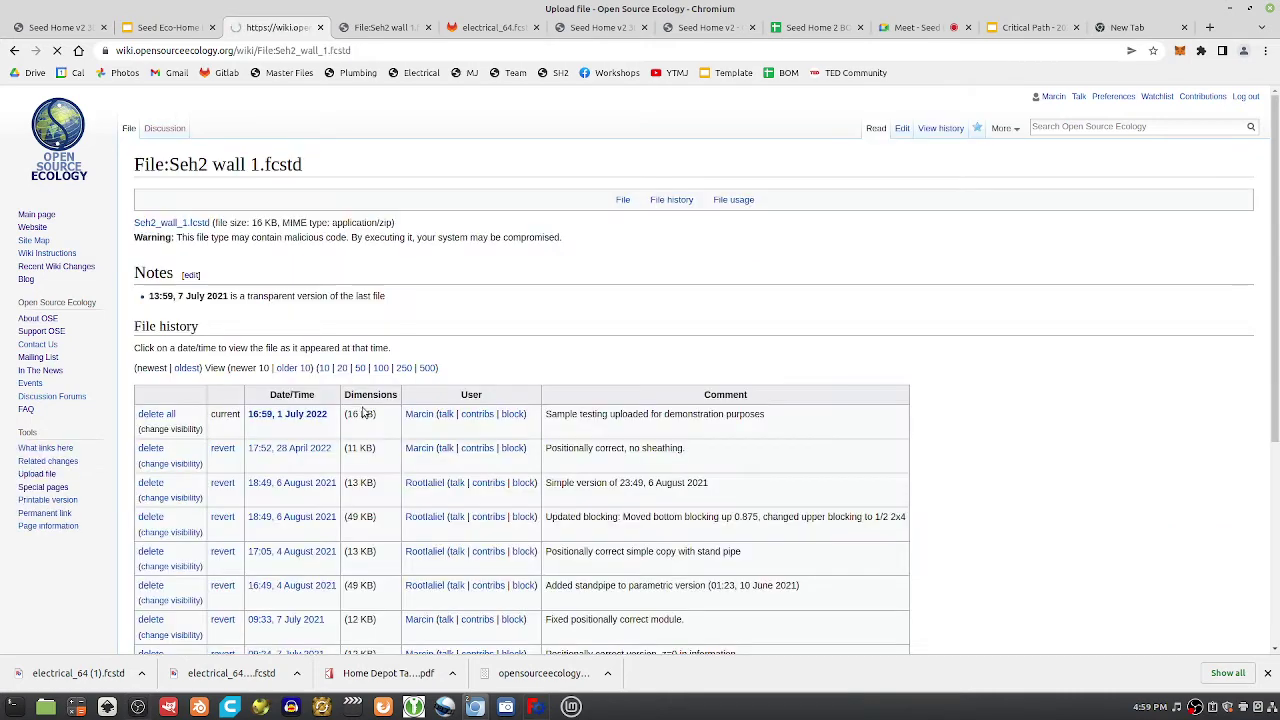
Review the newest upload's entry in the file history of Seh2 wall 1.fcstd, then return to the Seed Eco-Home slides
scroll(409, 429, down, 3)
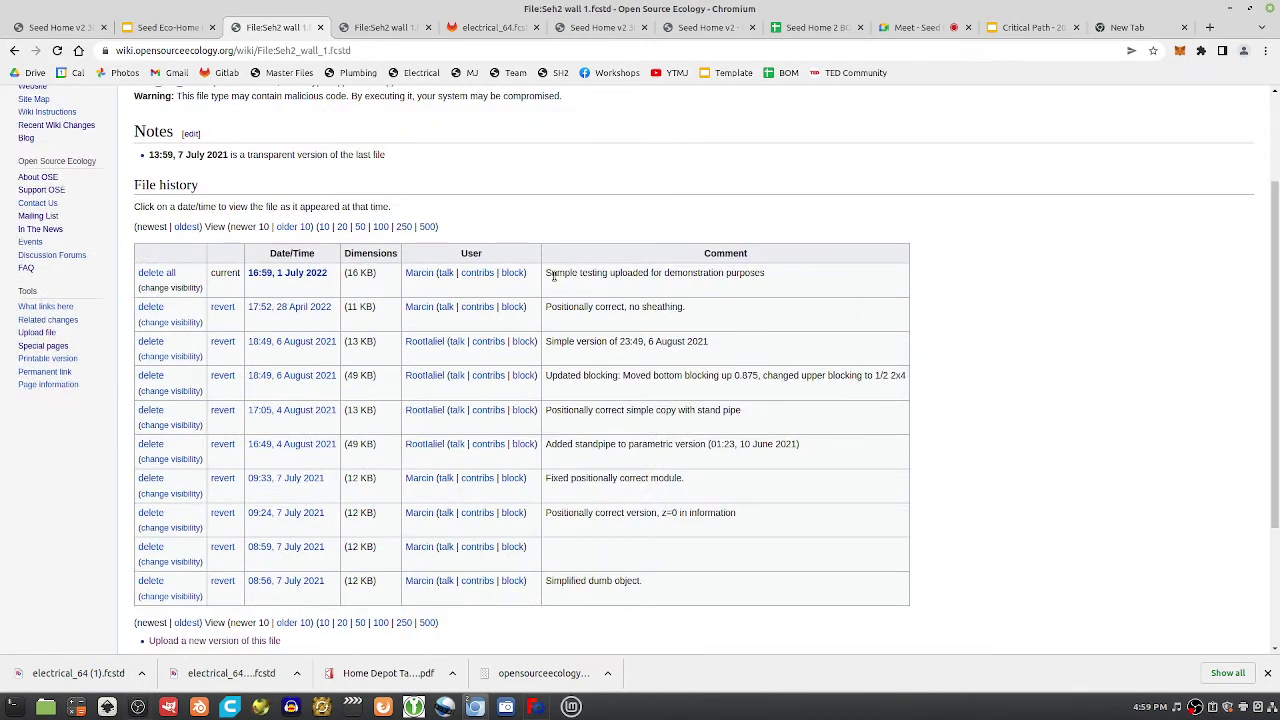
drag(231, 274, 604, 273)
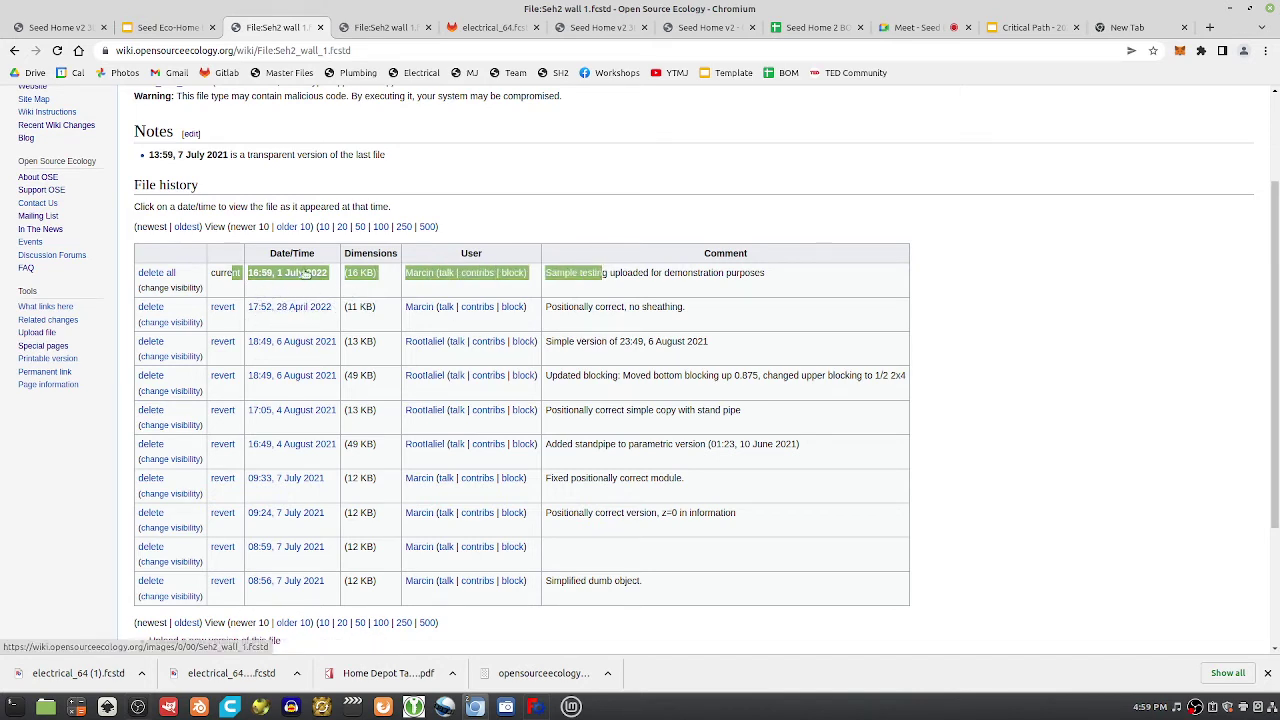
drag(314, 273, 823, 303)
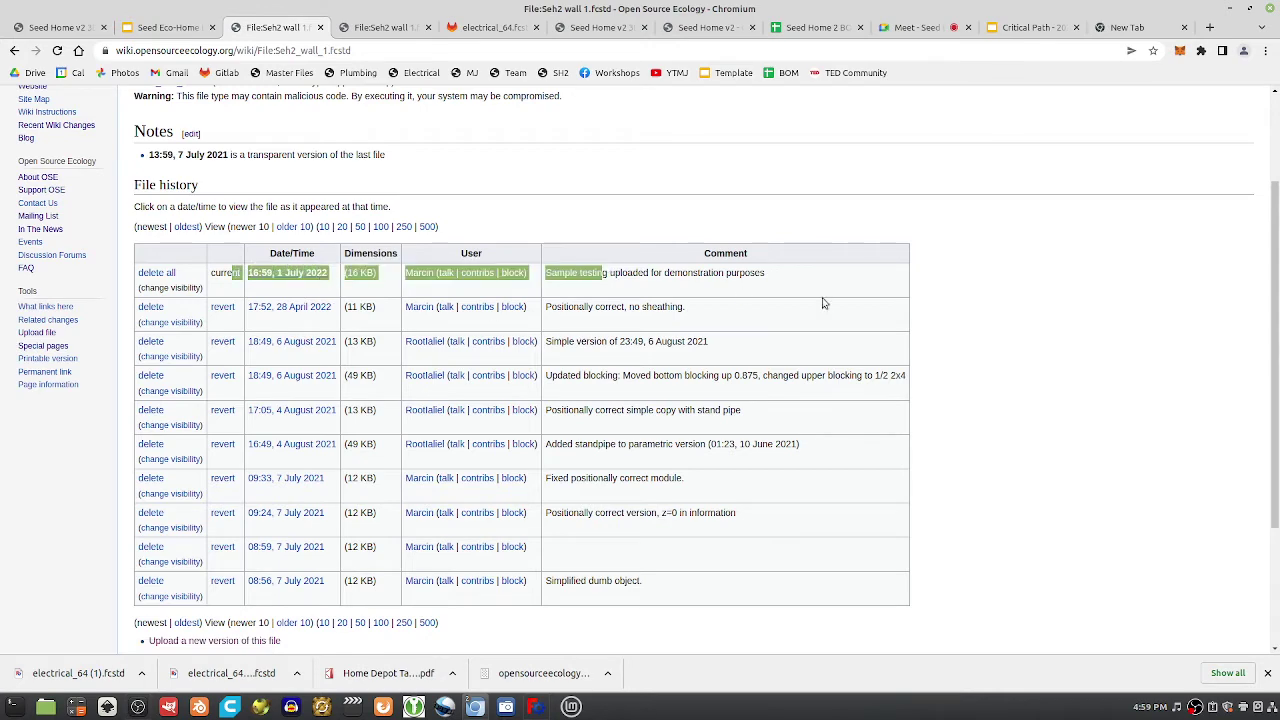
scroll(633, 384, down, 3)
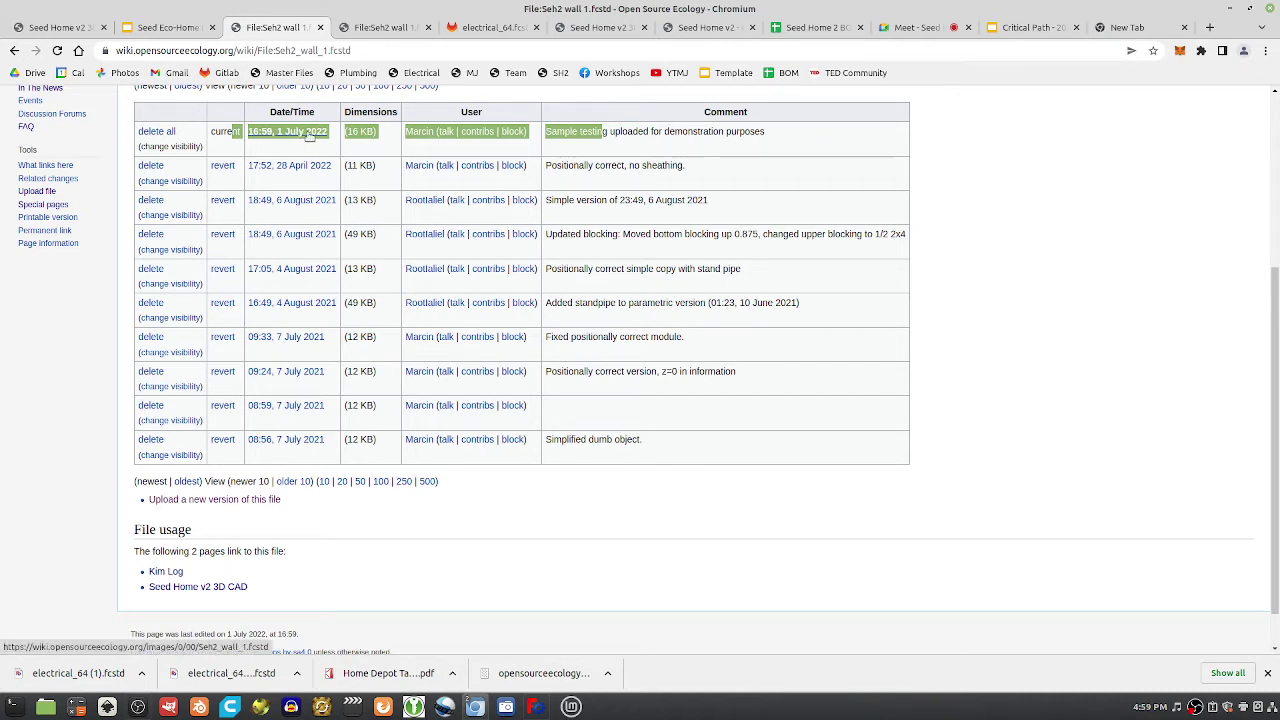
scroll(308, 320, up, 2)
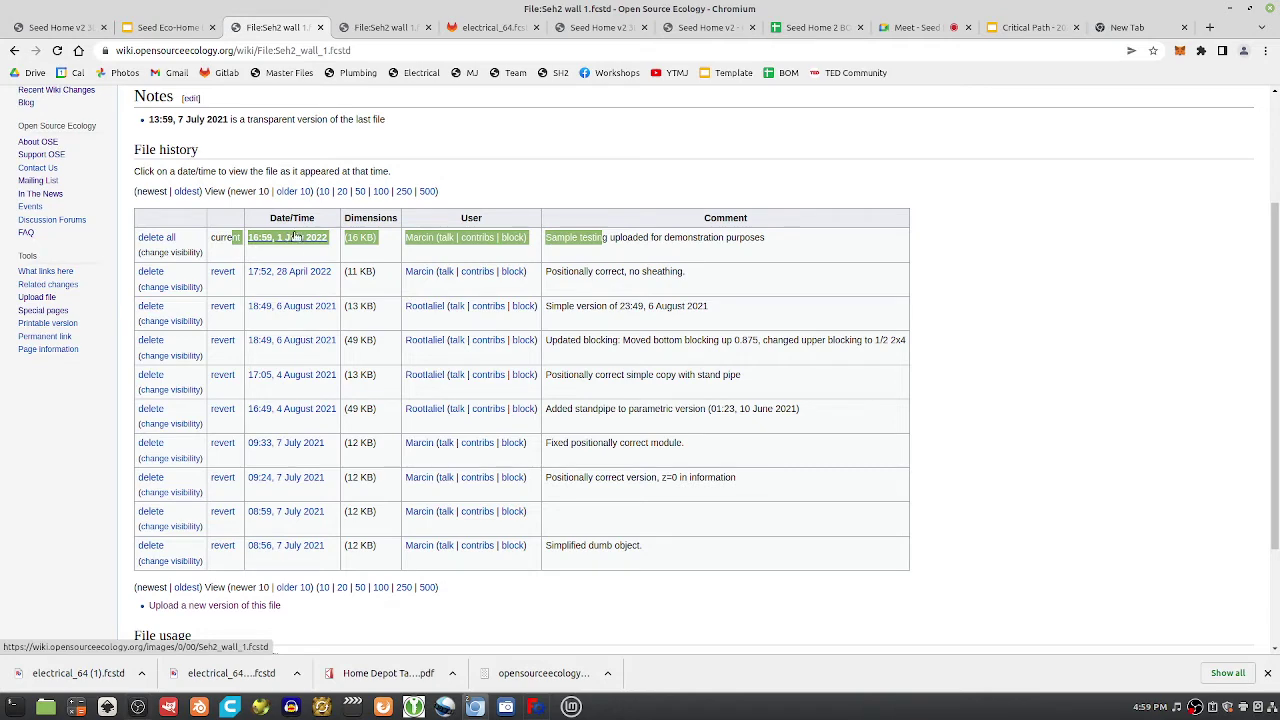
click(165, 27)
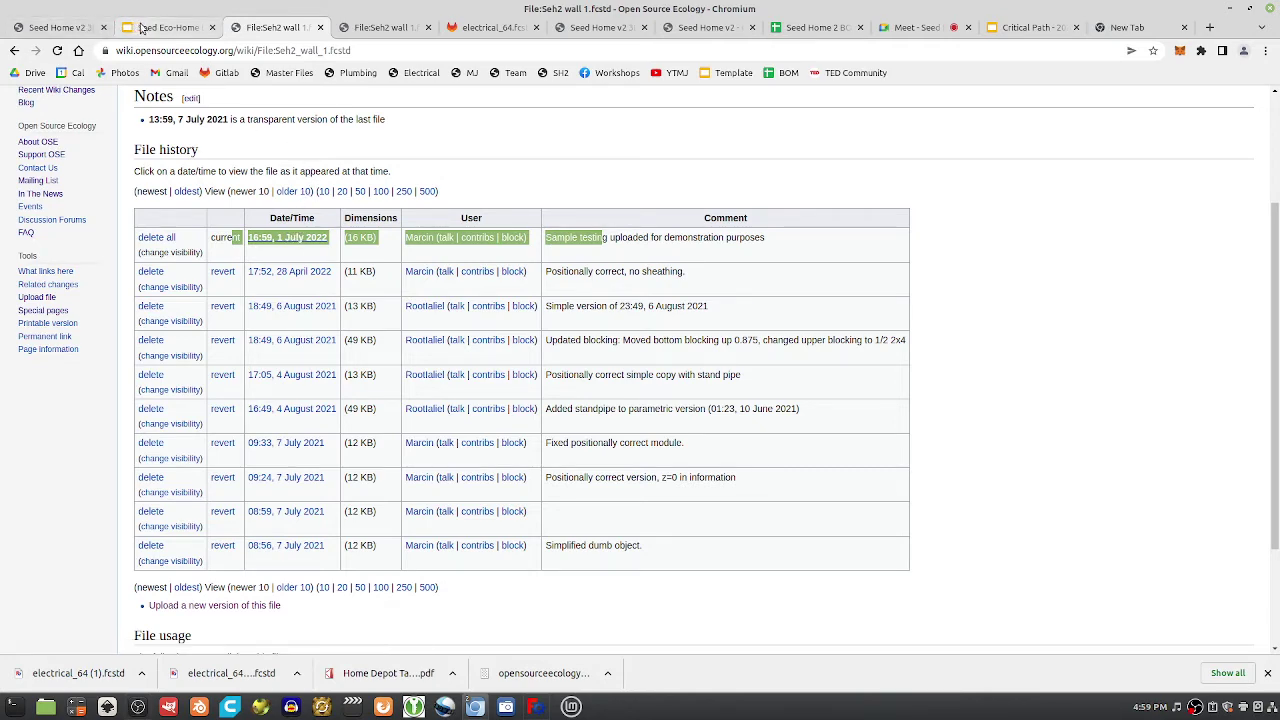
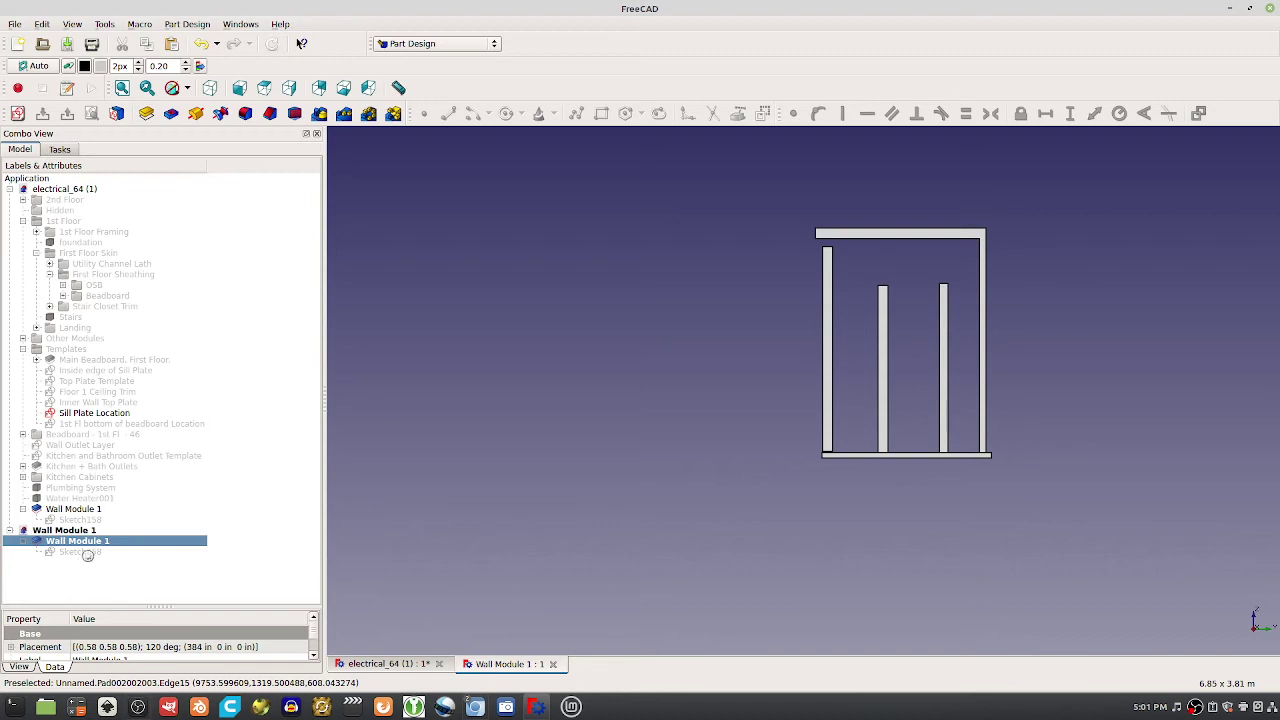
In FreeCAD, open the sketch of the separate Wall Module 1 document for editing and delete the top plate's rectangle
double_click(90, 553)
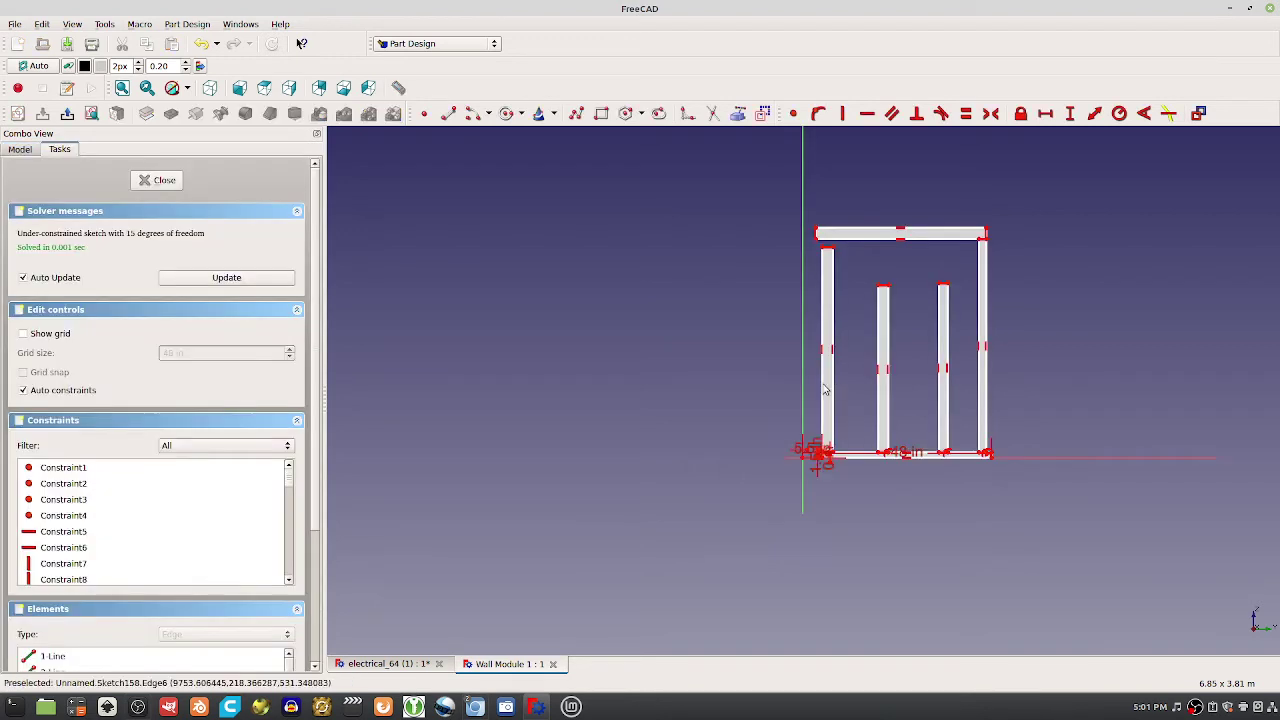
click(176, 182)
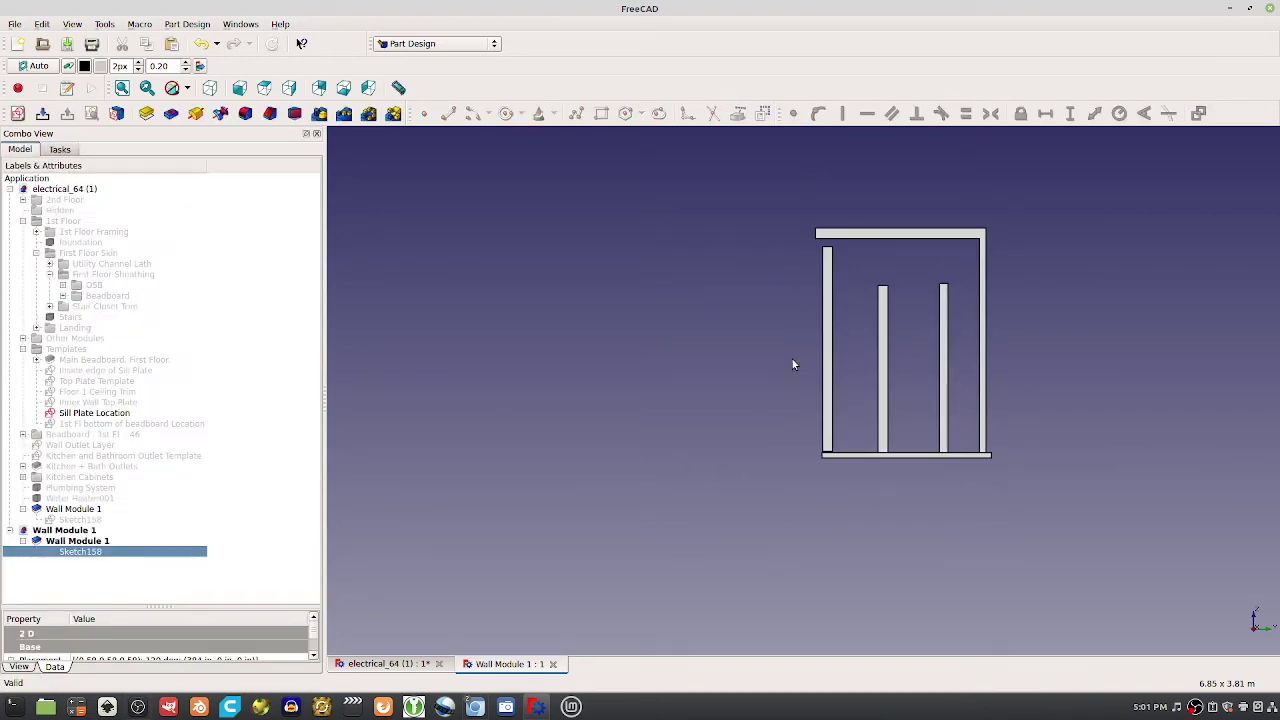
double_click(85, 553)
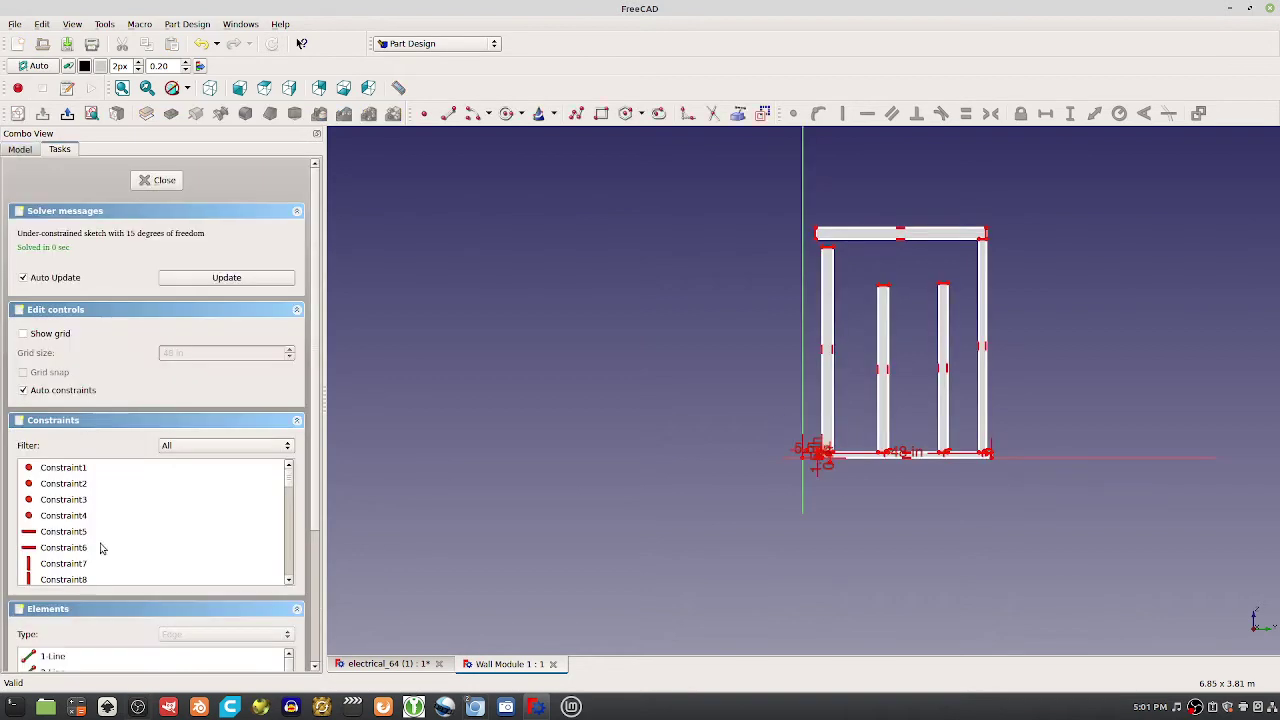
drag(779, 203, 1031, 242)
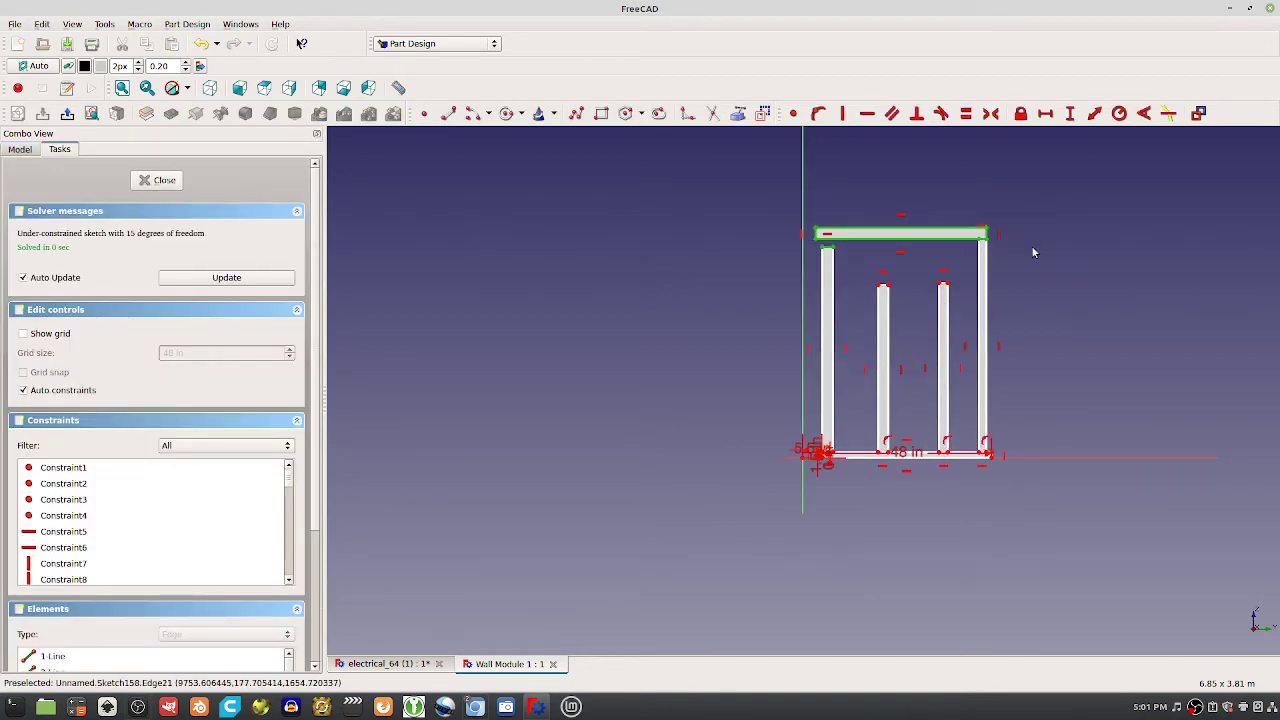
click(806, 229)
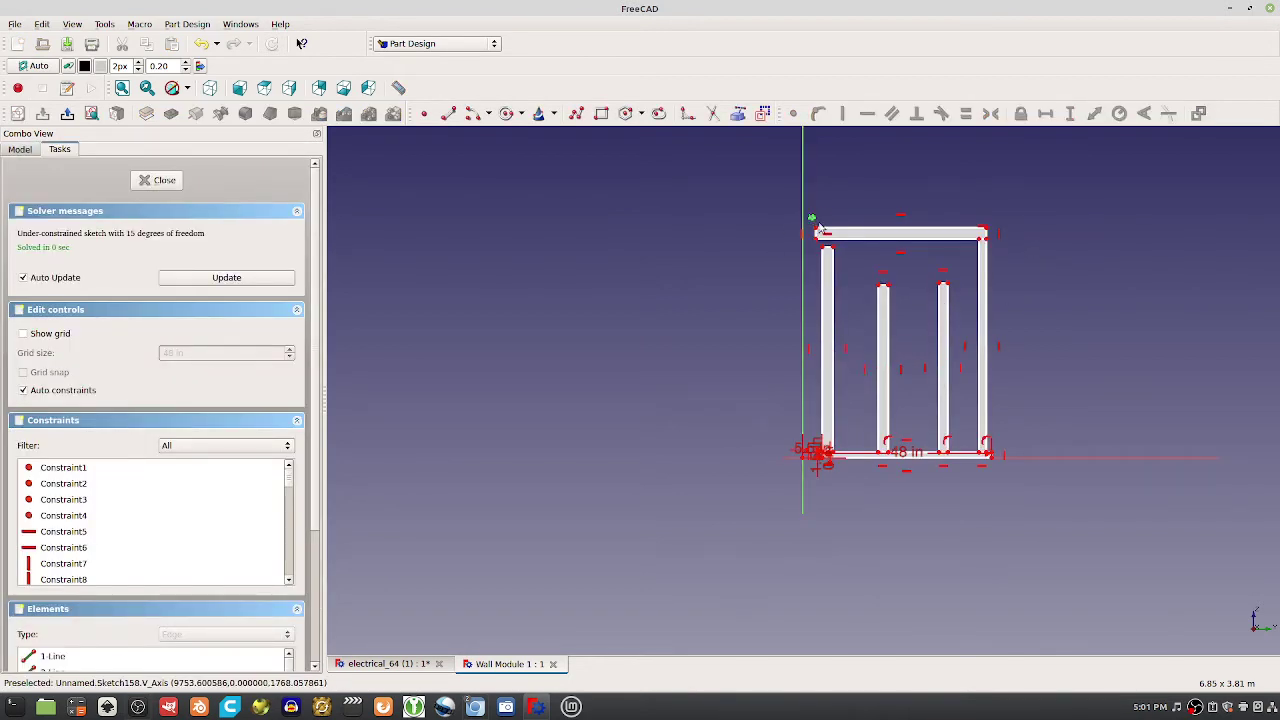
drag(808, 215, 1036, 458)
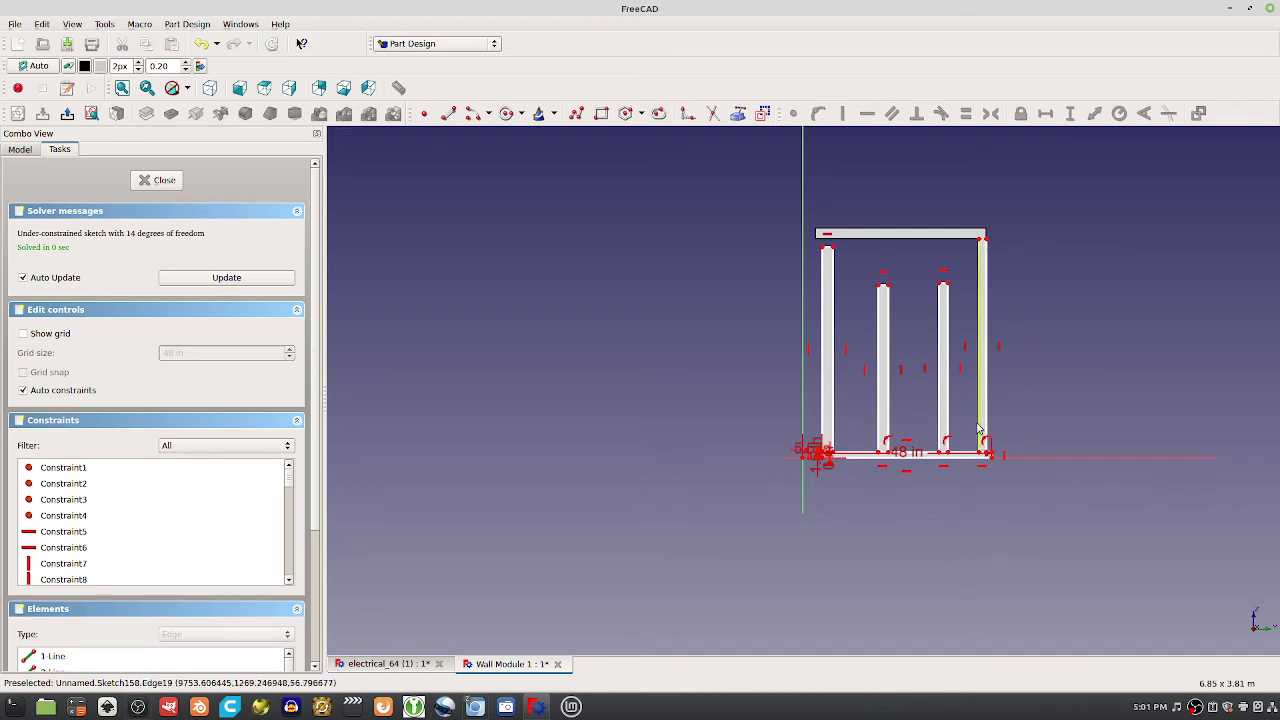
Remove the constraint tying the rightmost stud's lower corner to the bottom plate and pull that corner up off the plate
scroll(1000, 405, up, 4)
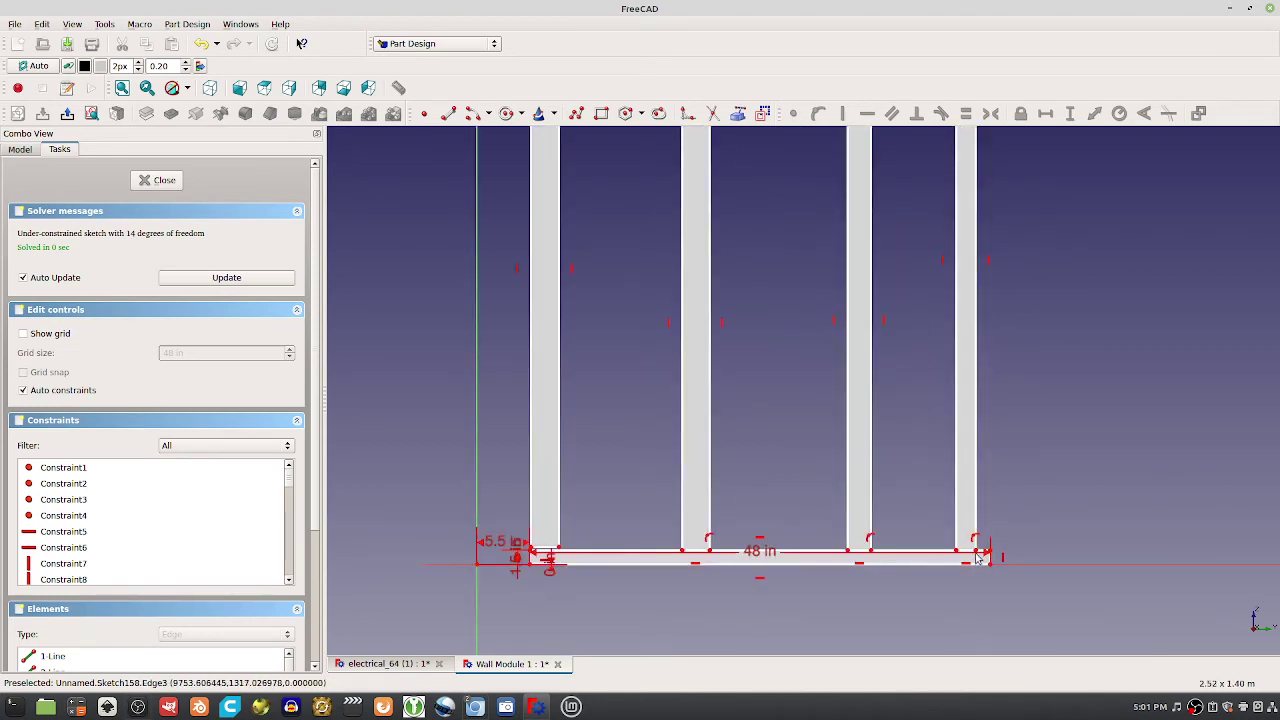
scroll(971, 540, up, 4)
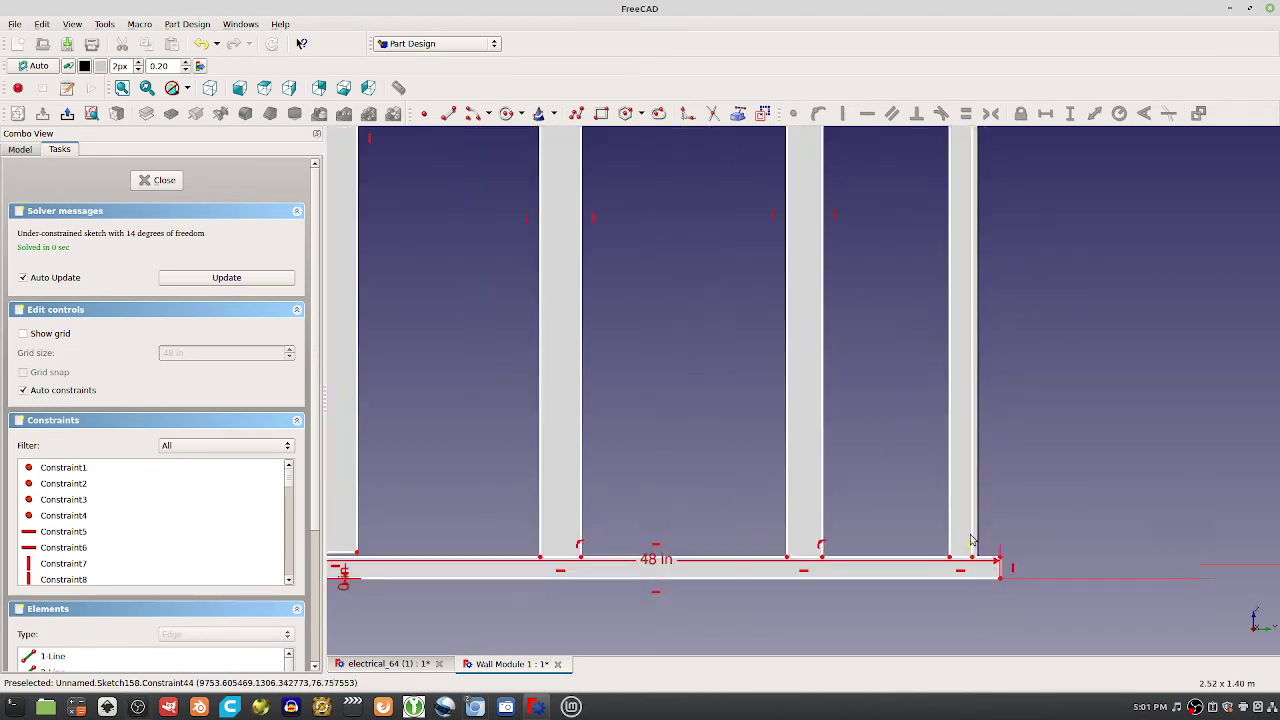
click(971, 578)
key(Delete)
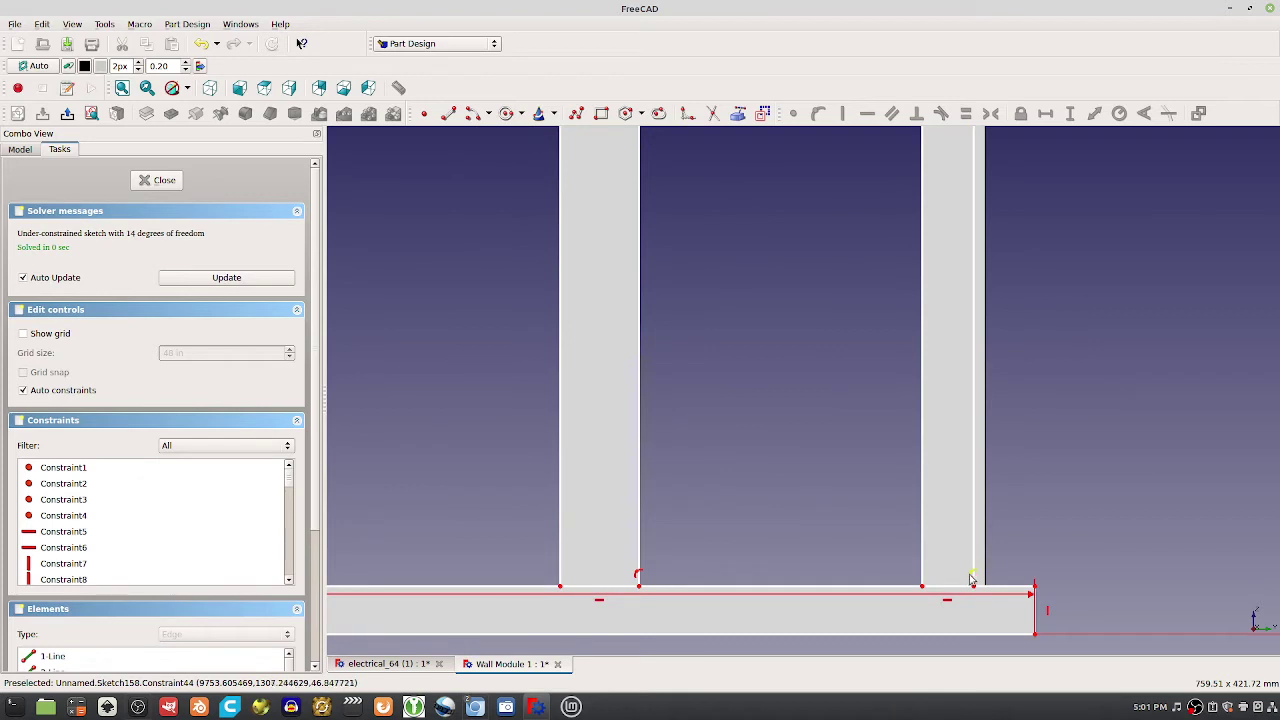
drag(974, 590, 1000, 507)
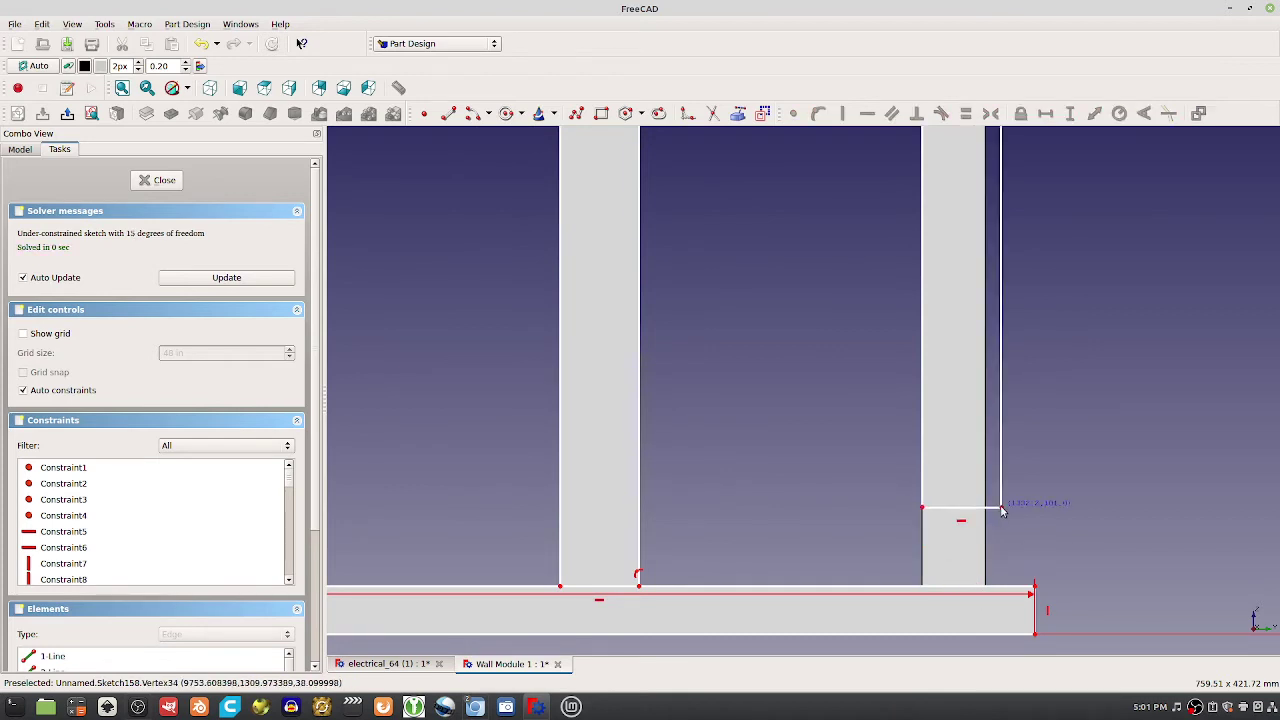
Delete the whole rightmost stud from the Wall Module 1 sketch
scroll(960, 240, down, 10)
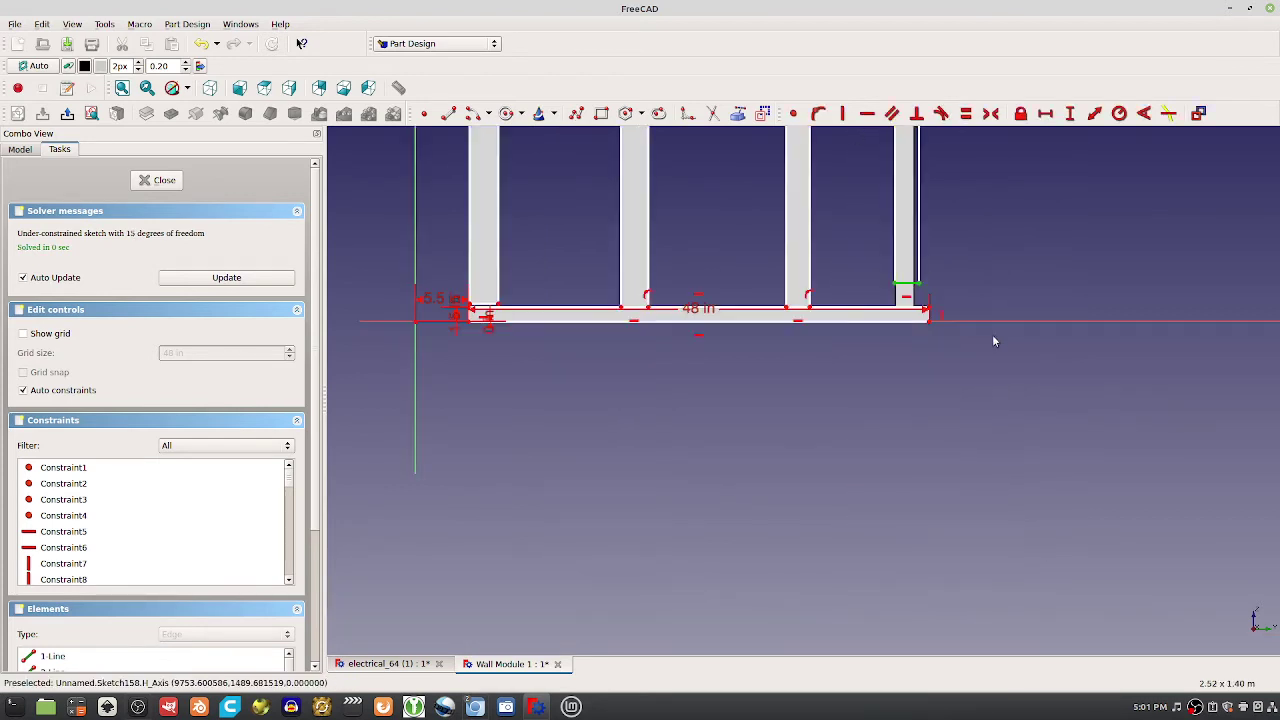
mouse_move(1014, 230)
middle_down()
mouse_move(985, 530)
mouse_move(960, 400)
middle_up()
scroll(960, 500, up, 4)
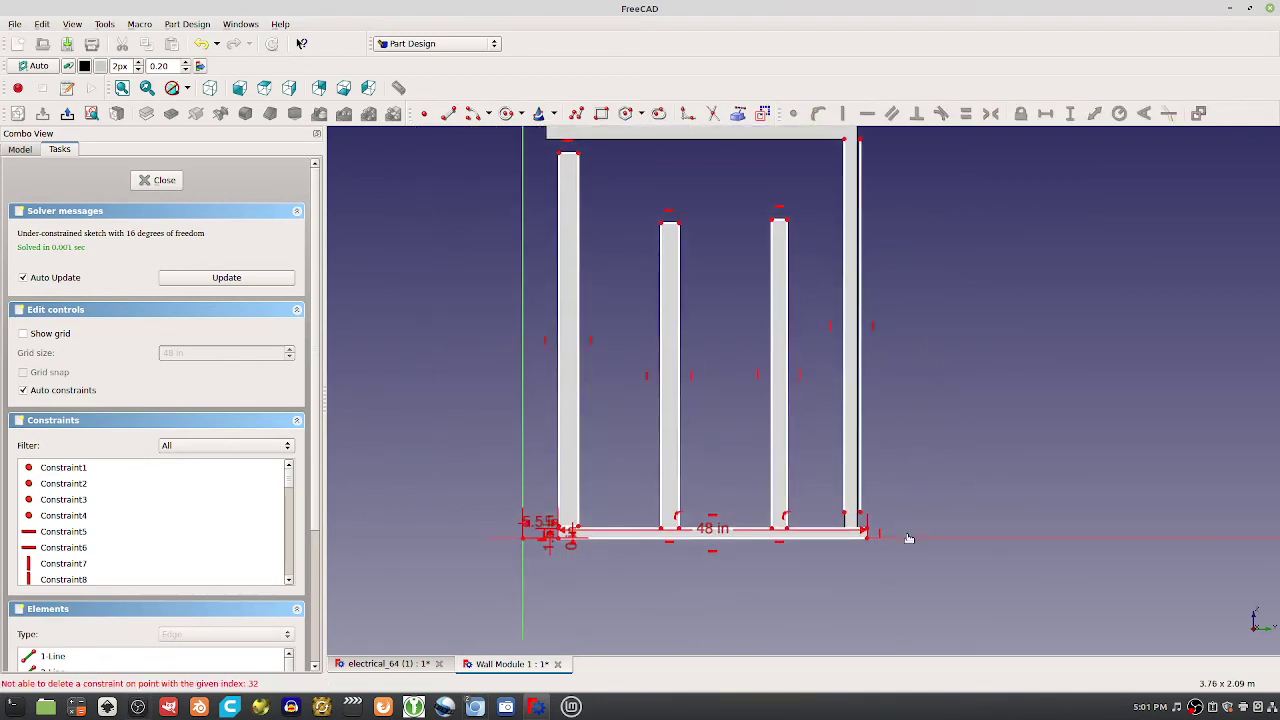
scroll(883, 470, down, 2)
drag(886, 510, 812, 158)
key(Delete)
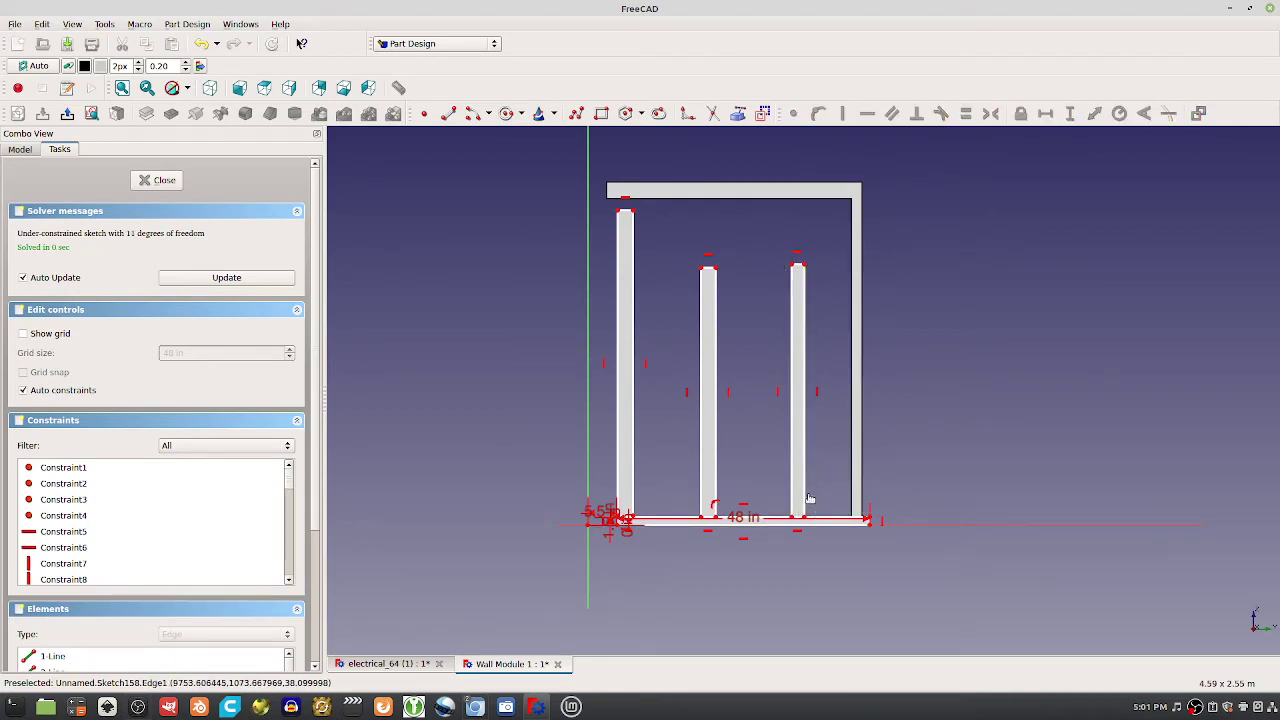
Delete the third stud from the left in the sketch and close the sketch to update the wall module
drag(810, 498, 806, 451)
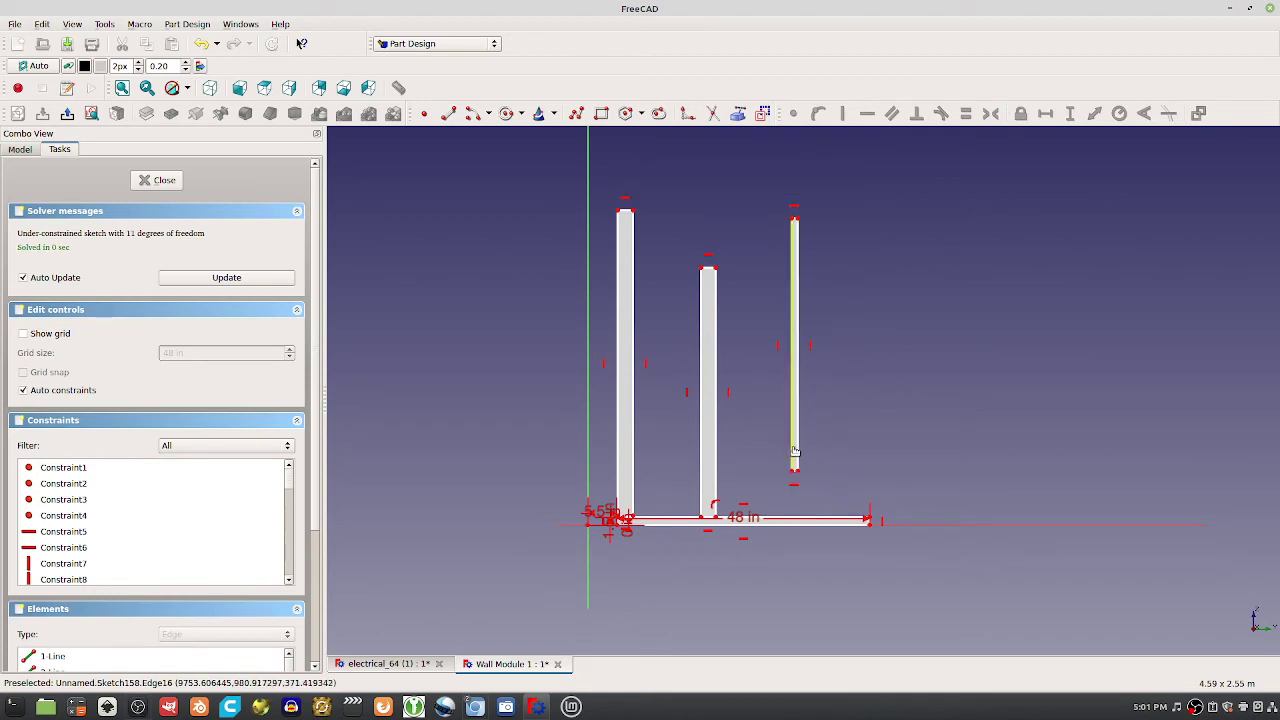
drag(848, 497, 750, 184)
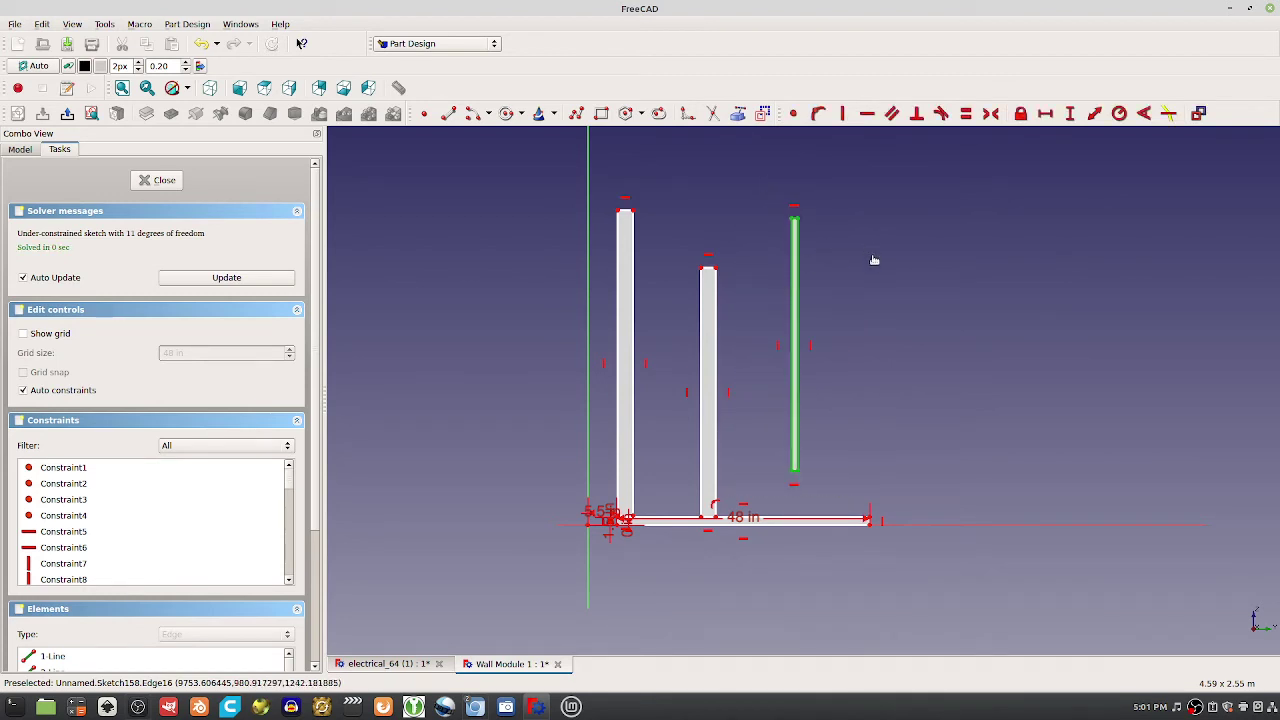
key(Delete)
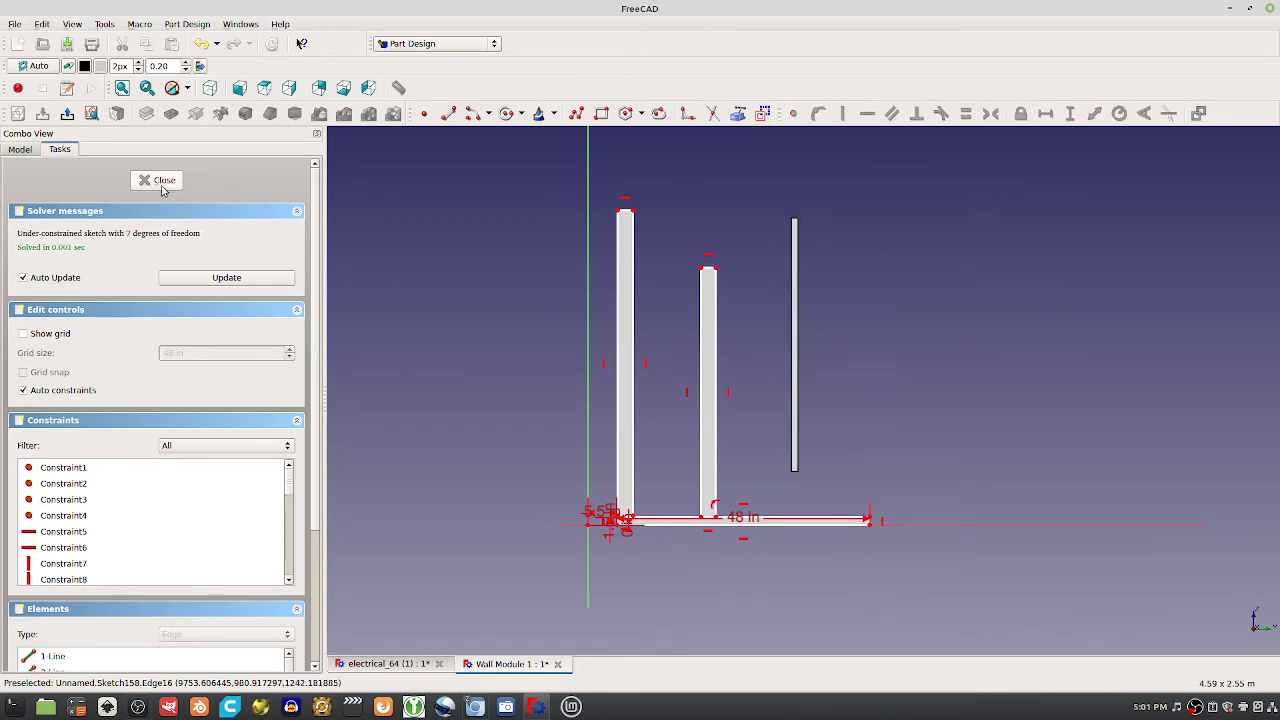
click(163, 181)
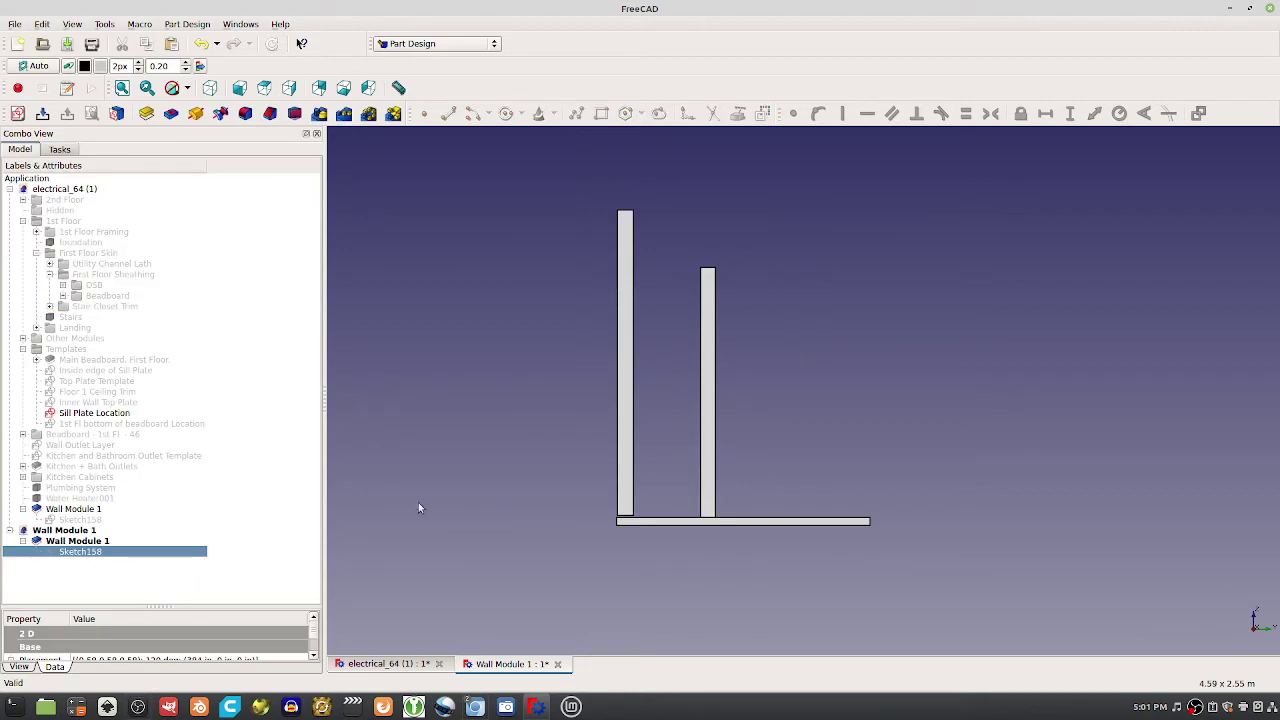
Examine the edited Wall Module 1 in 3D, including how its studs meet the bottom plate
middle_drag(830, 512, 886, 562)
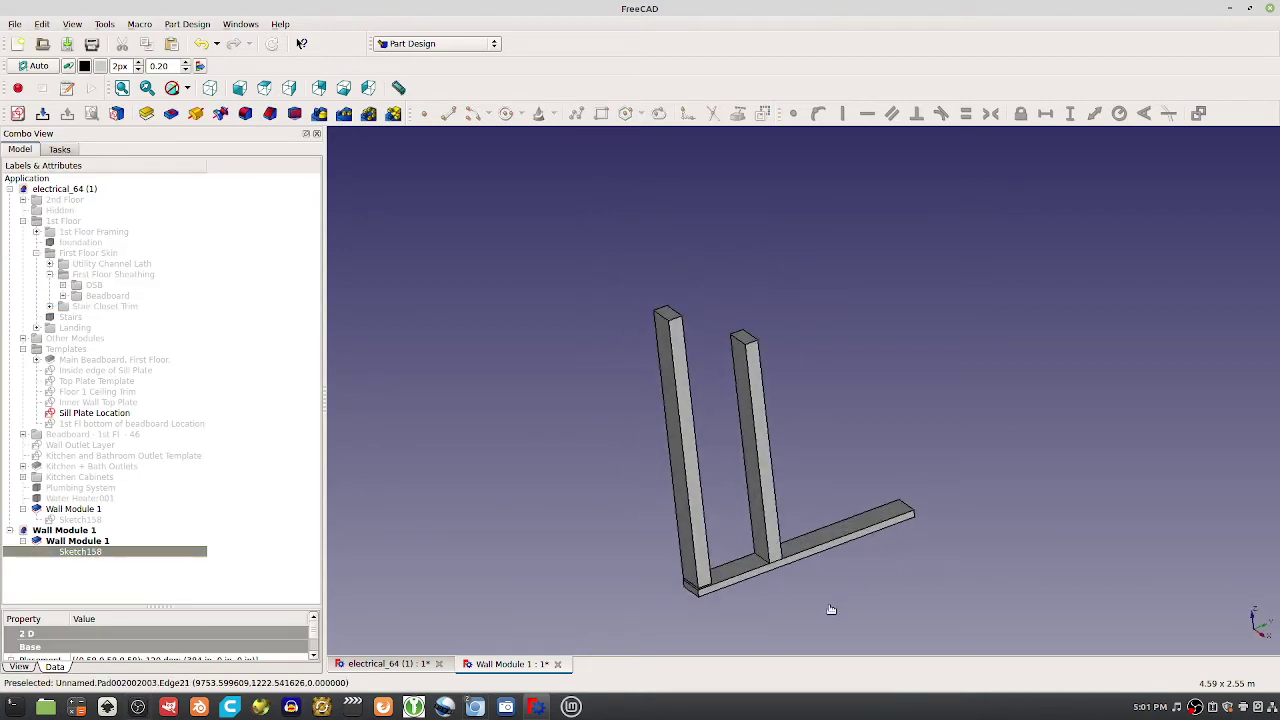
middle_drag(830, 609, 815, 484)
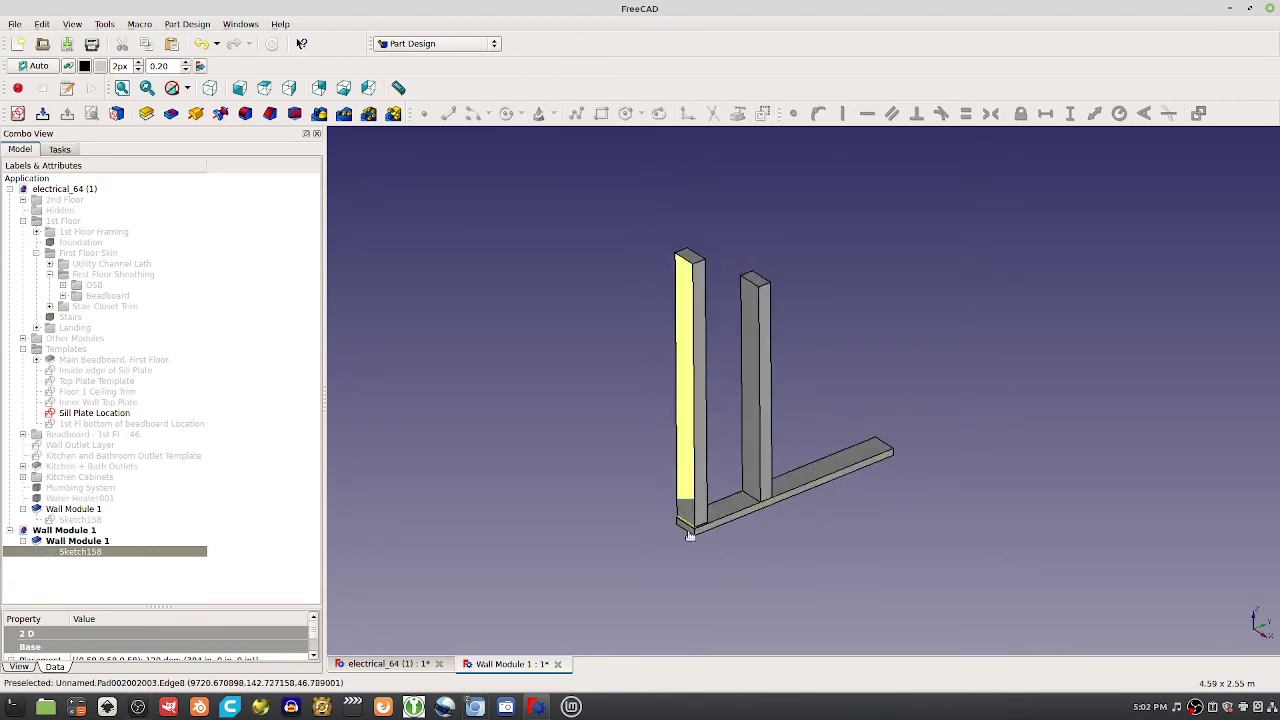
middle_drag(771, 534, 751, 463)
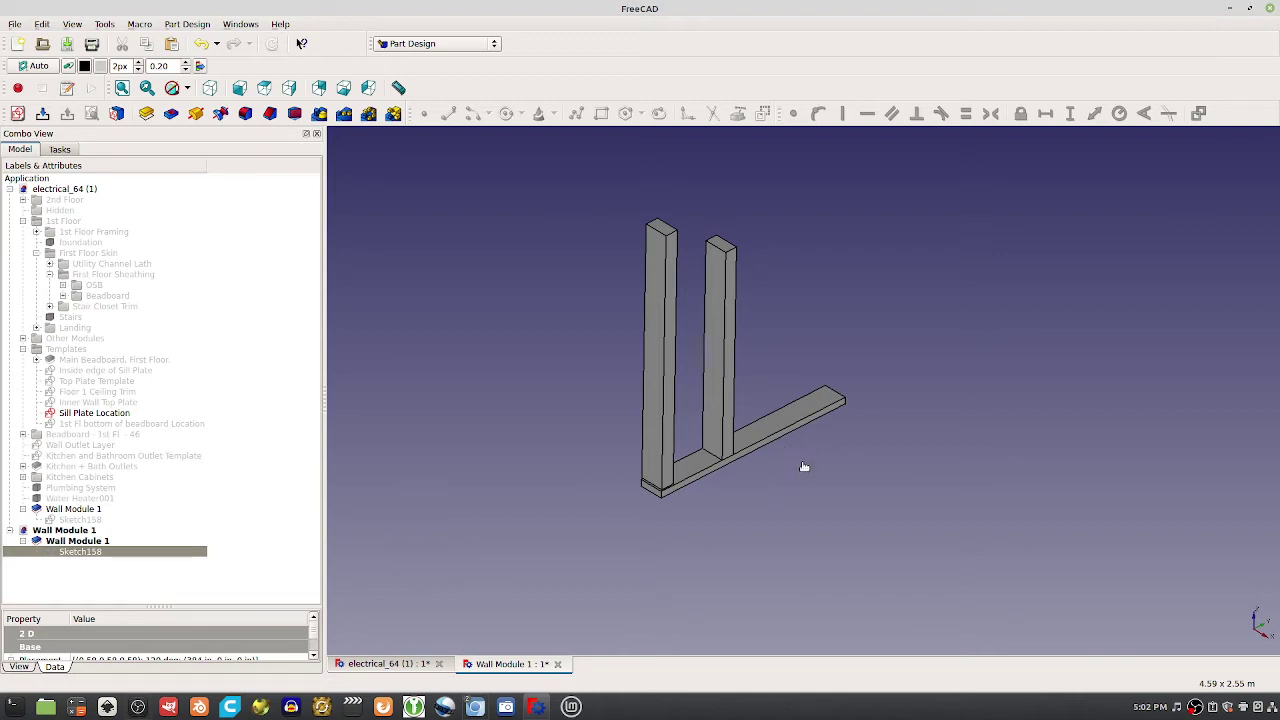
scroll(817, 456, down, 2)
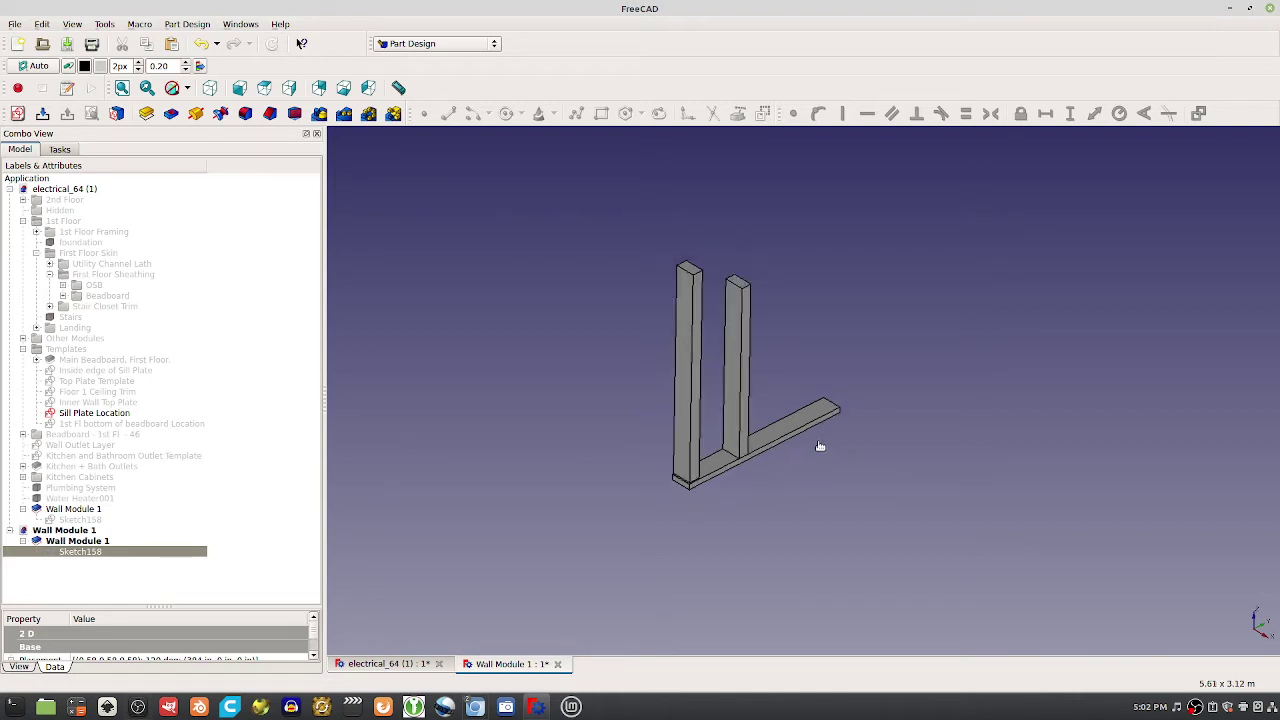
middle_drag(820, 446, 749, 423)
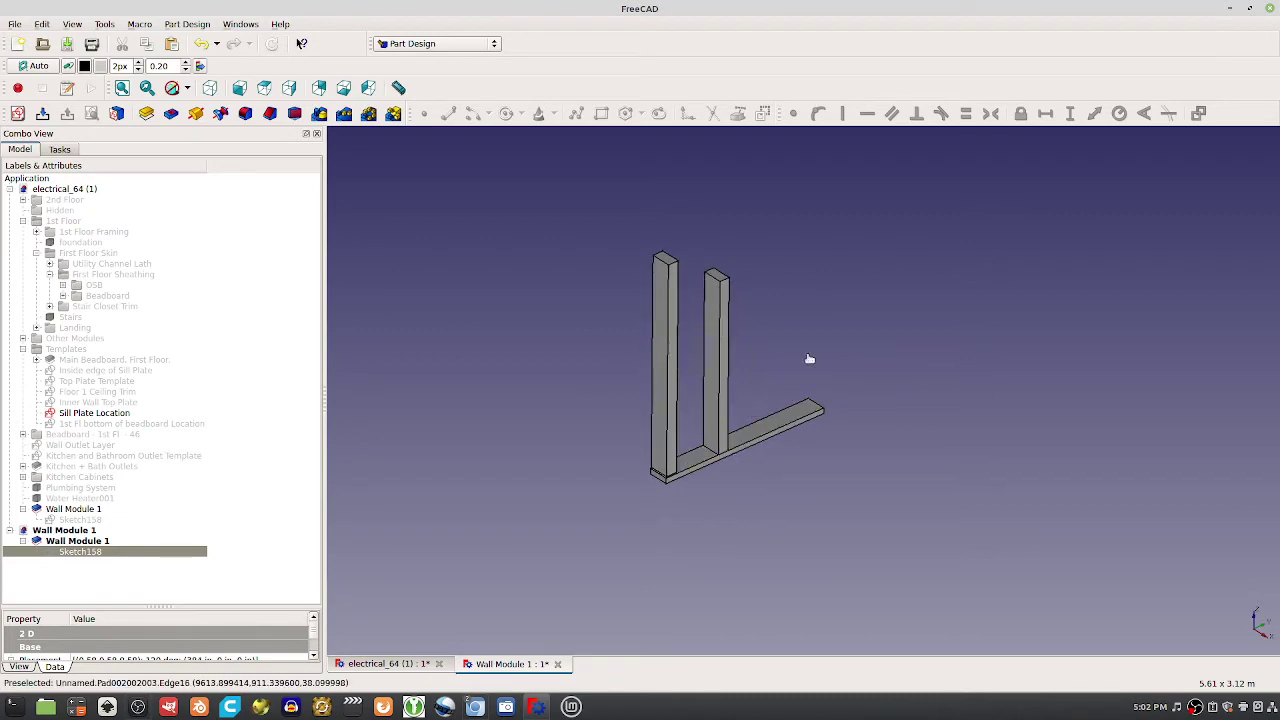
middle_drag(810, 358, 637, 477)
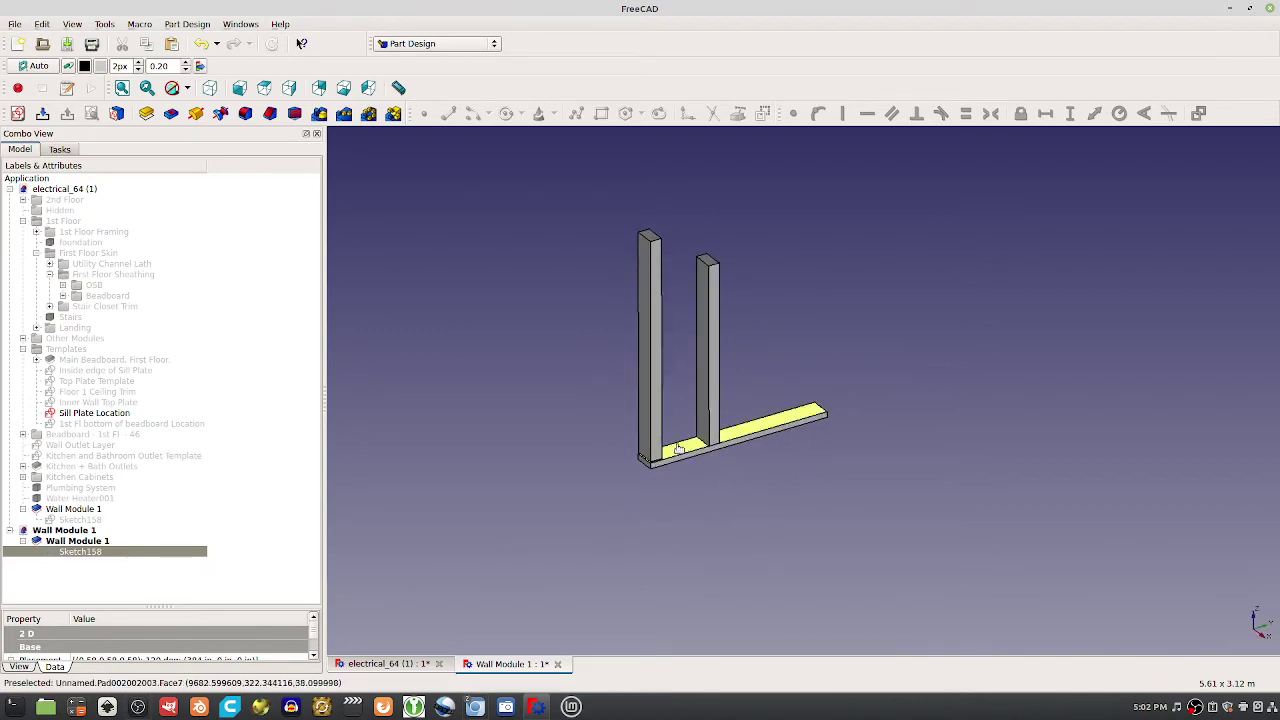
Inspect the two remaining studs and bottom plate from several angles, and review the module's sketch without editing it
middle_drag(774, 403, 696, 460)
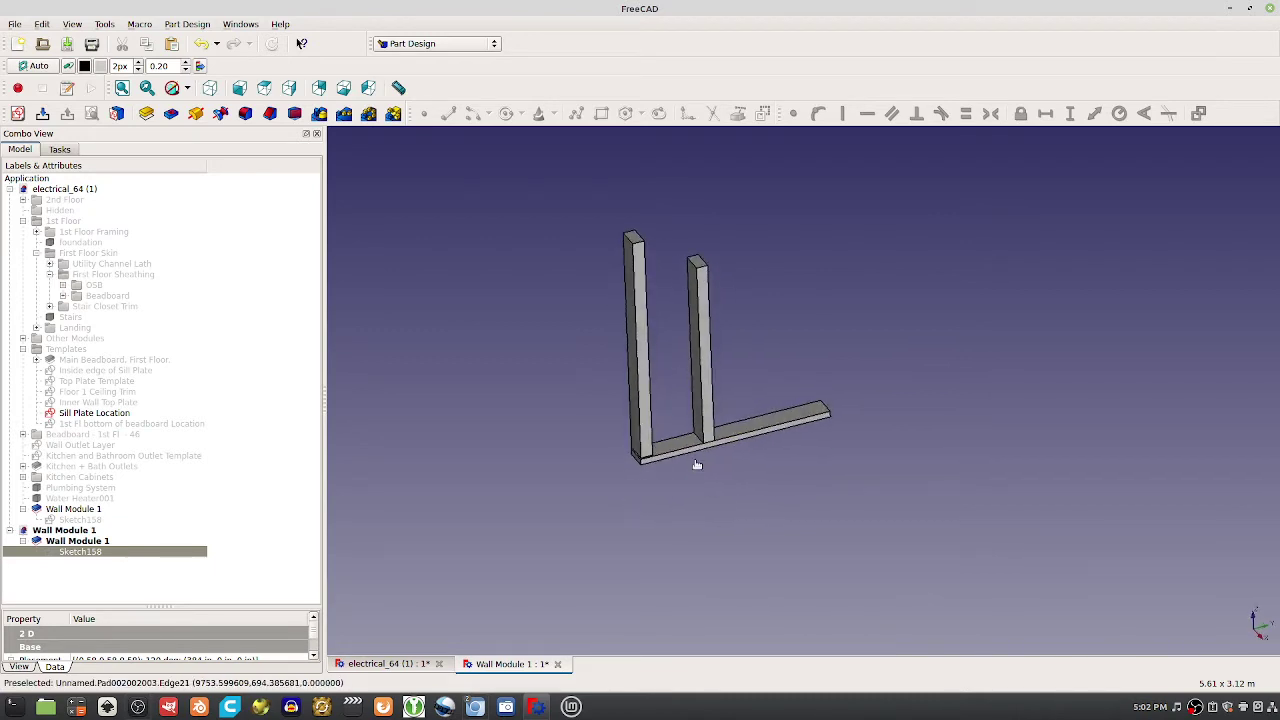
middle_drag(737, 497, 693, 497)
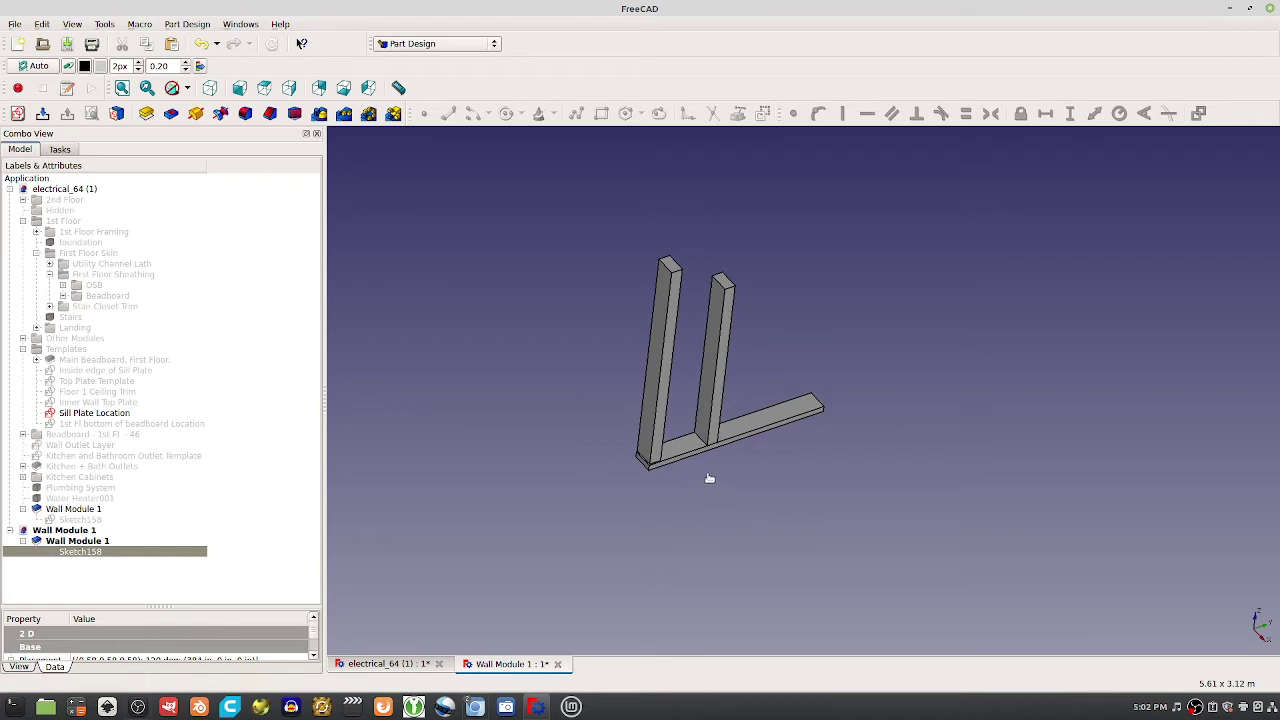
mouse_move(677, 476)
middle_down()
mouse_move(680, 494)
mouse_move(676, 484)
middle_up()
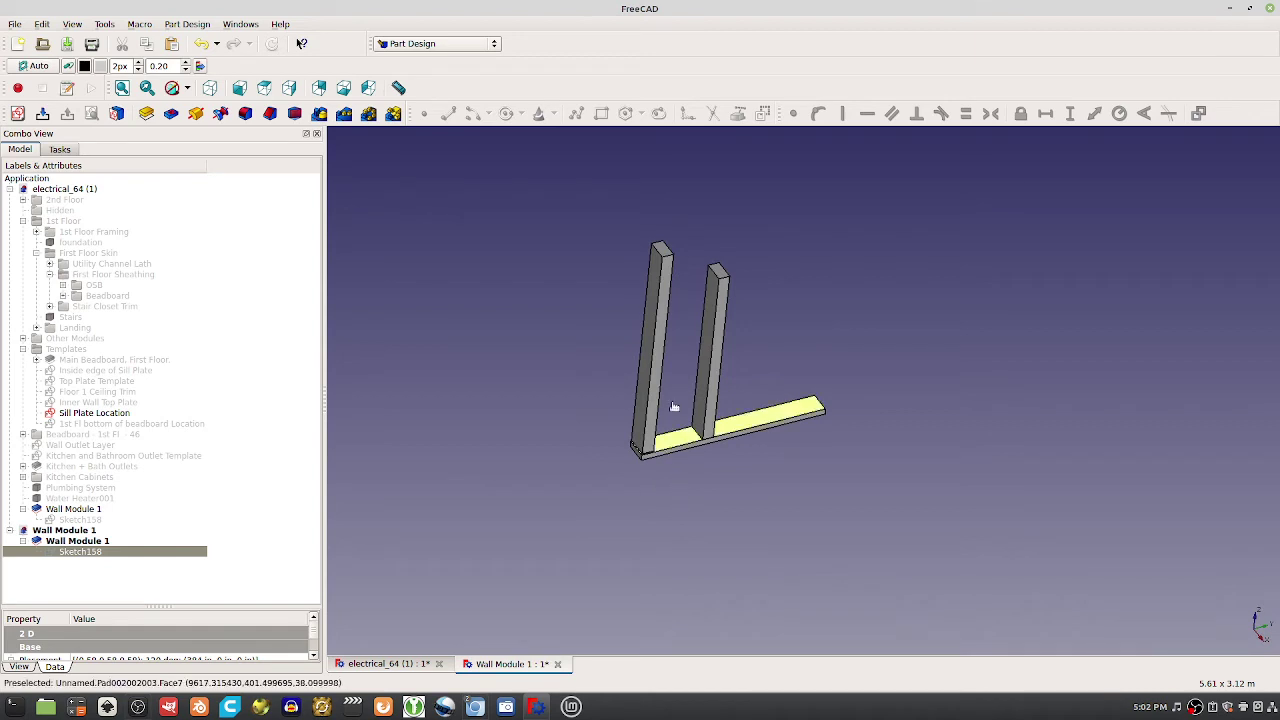
middle_drag(591, 194, 738, 491)
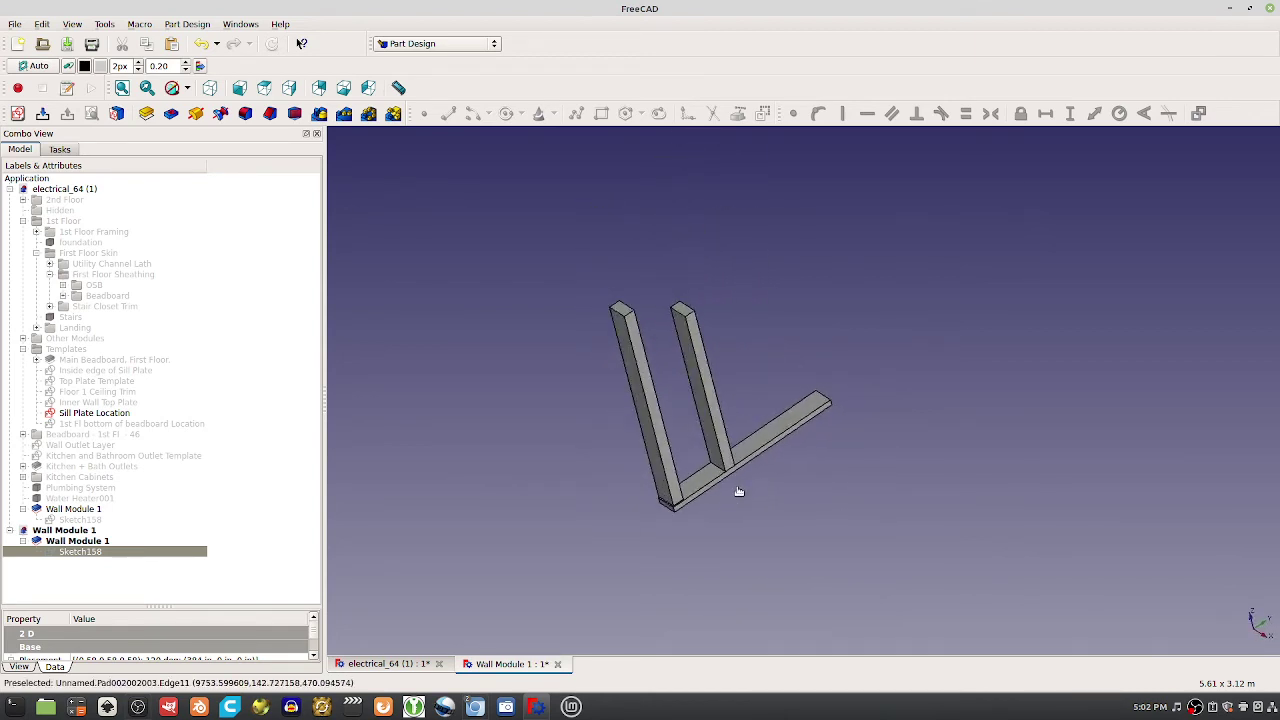
scroll(741, 517, up, 2)
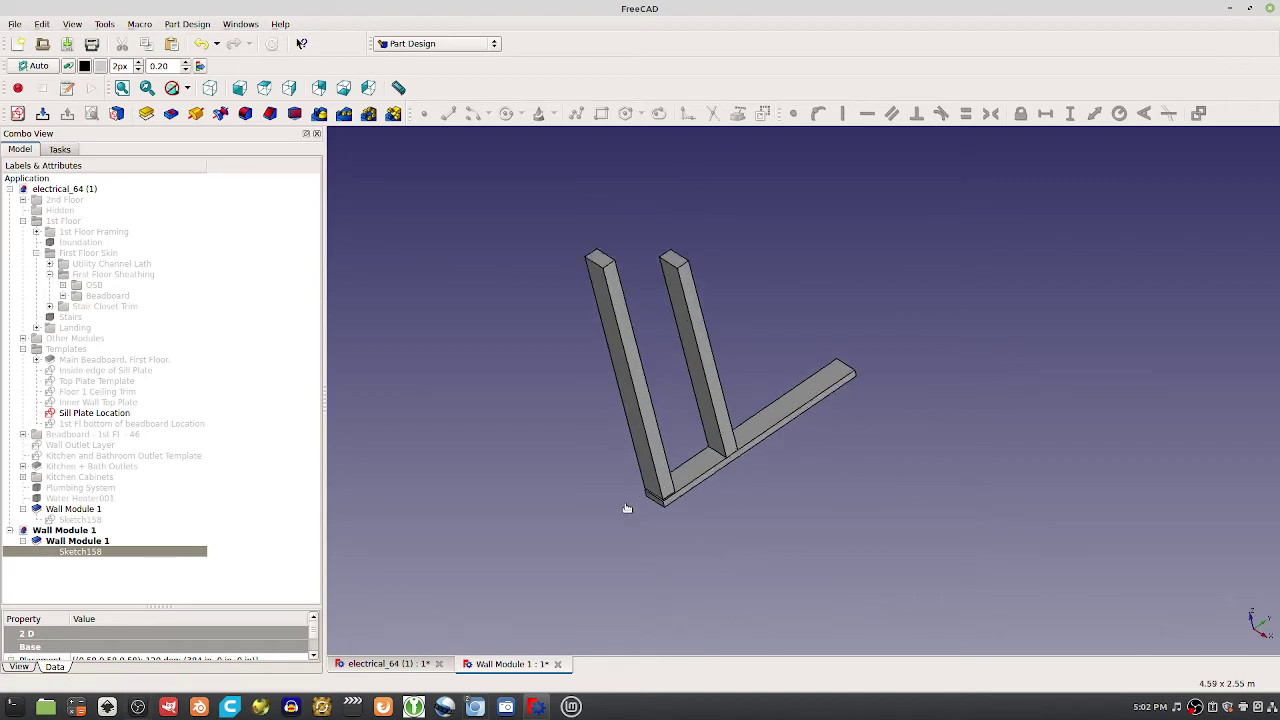
middle_drag(626, 509, 582, 460)
mouse_move(729, 517)
middle_down()
mouse_move(726, 500)
mouse_move(735, 510)
middle_up()
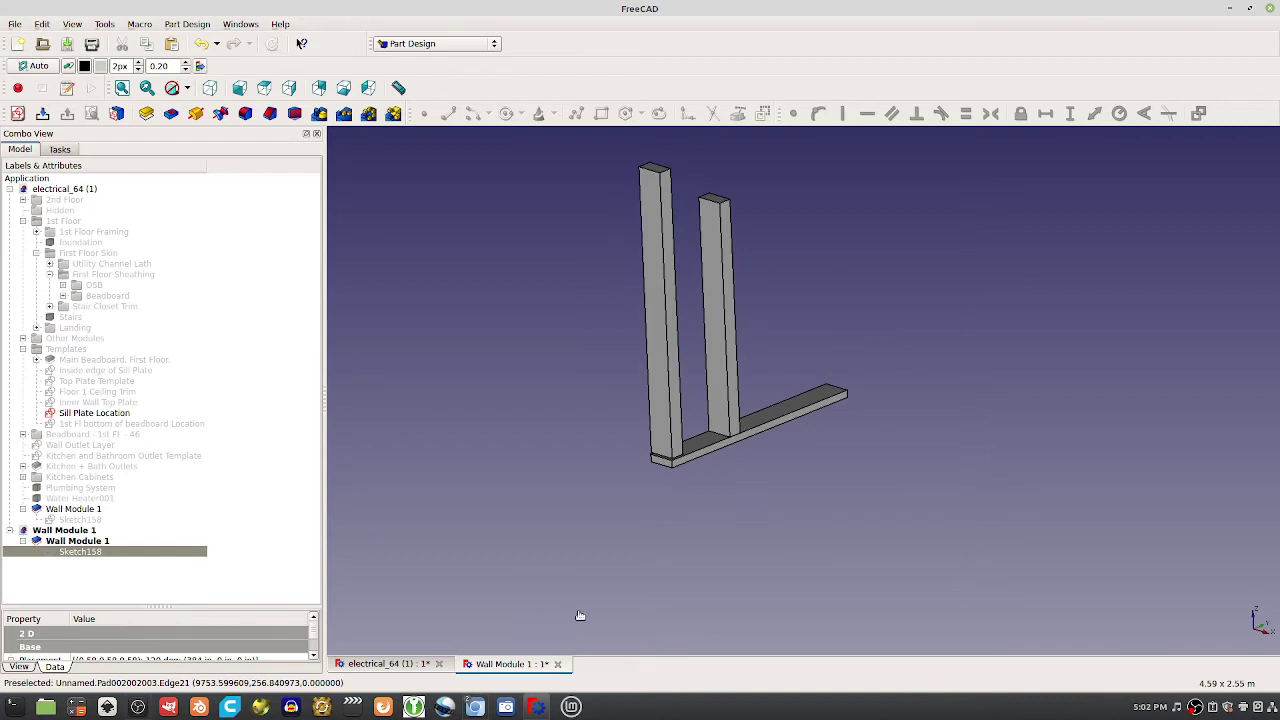
middle_drag(686, 577, 651, 517)
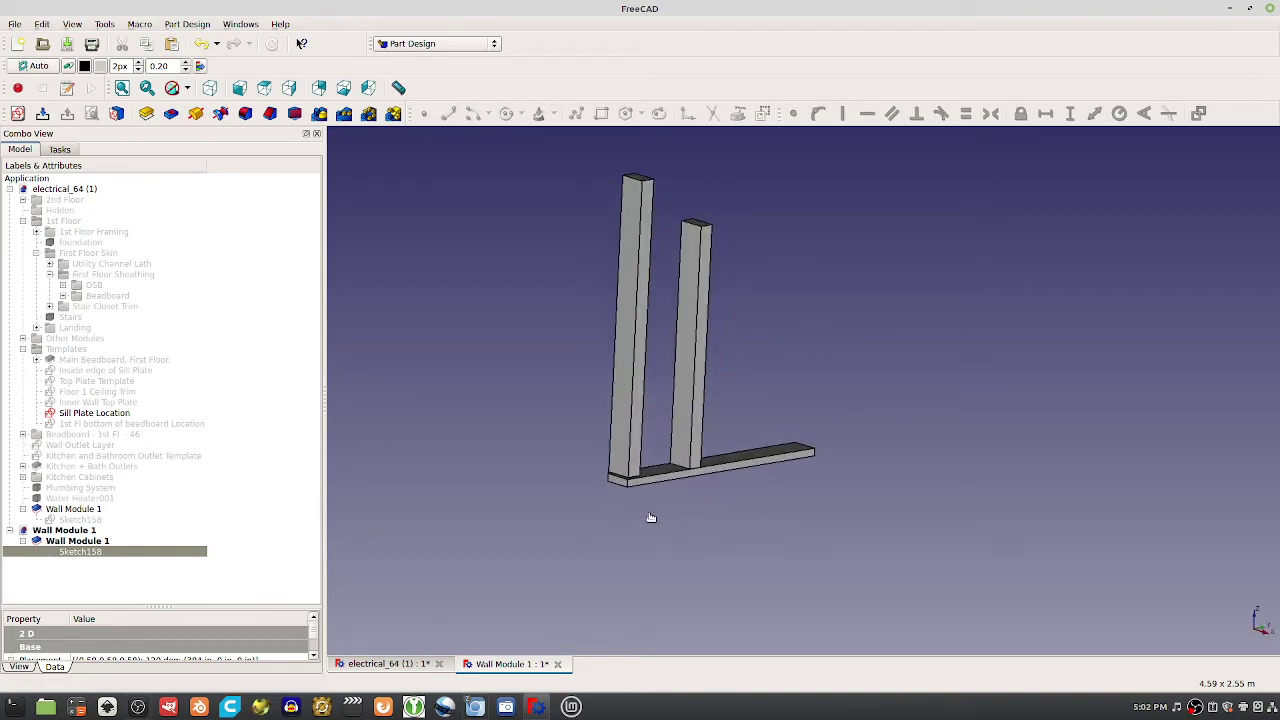
double_click(80, 552)
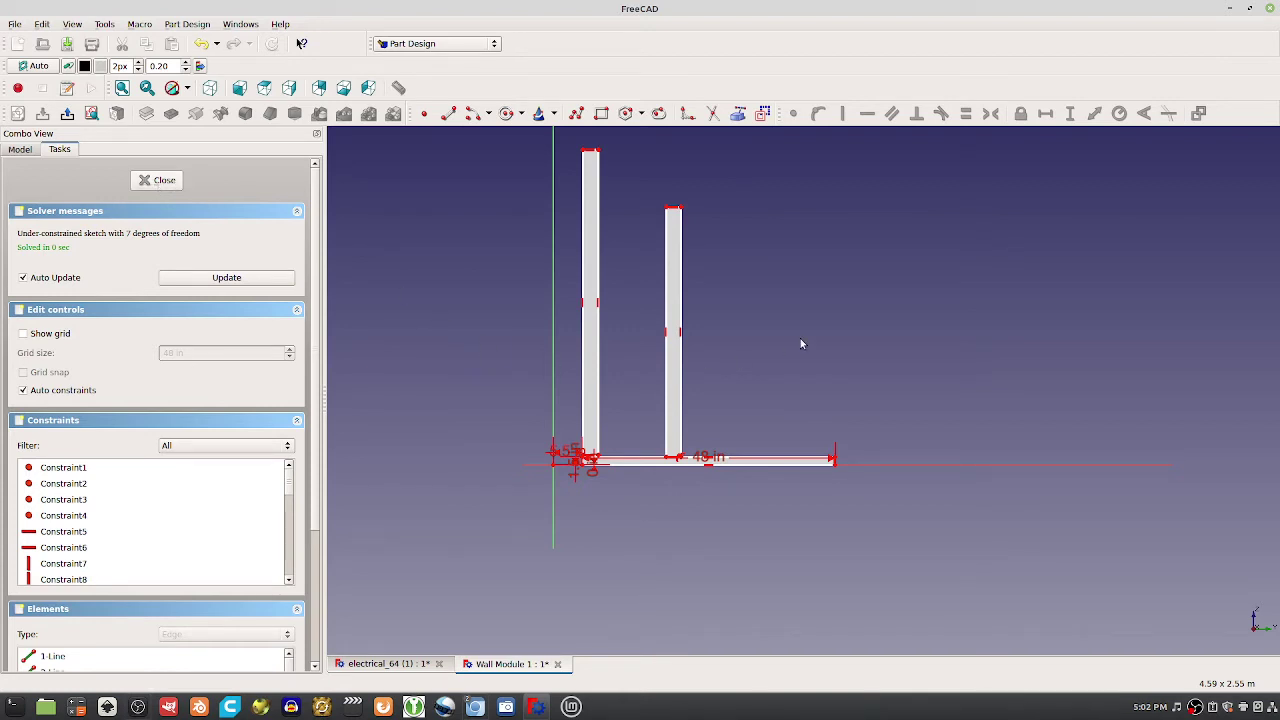
click(160, 180)
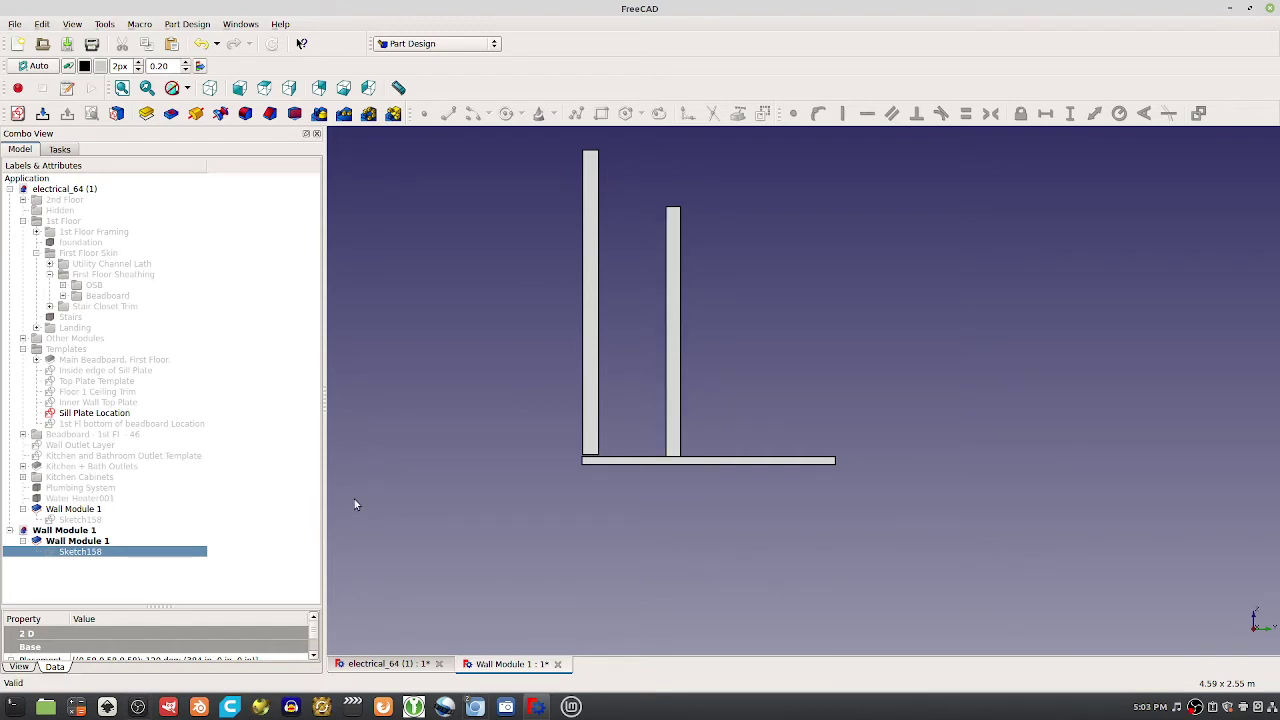
Save the edited wall module to the Desktop under the new name "module 1 - part 1"
key(ctrl+shift+s)
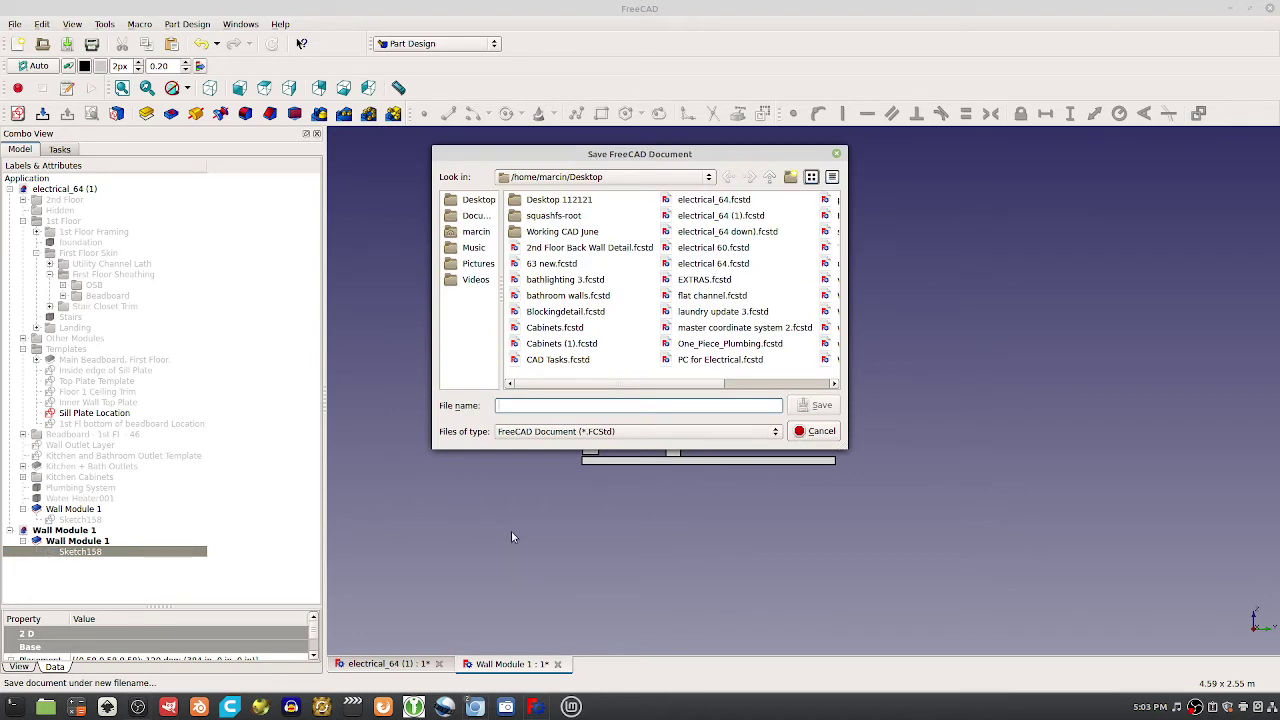
text(module 1 - part 1)
key(Return)
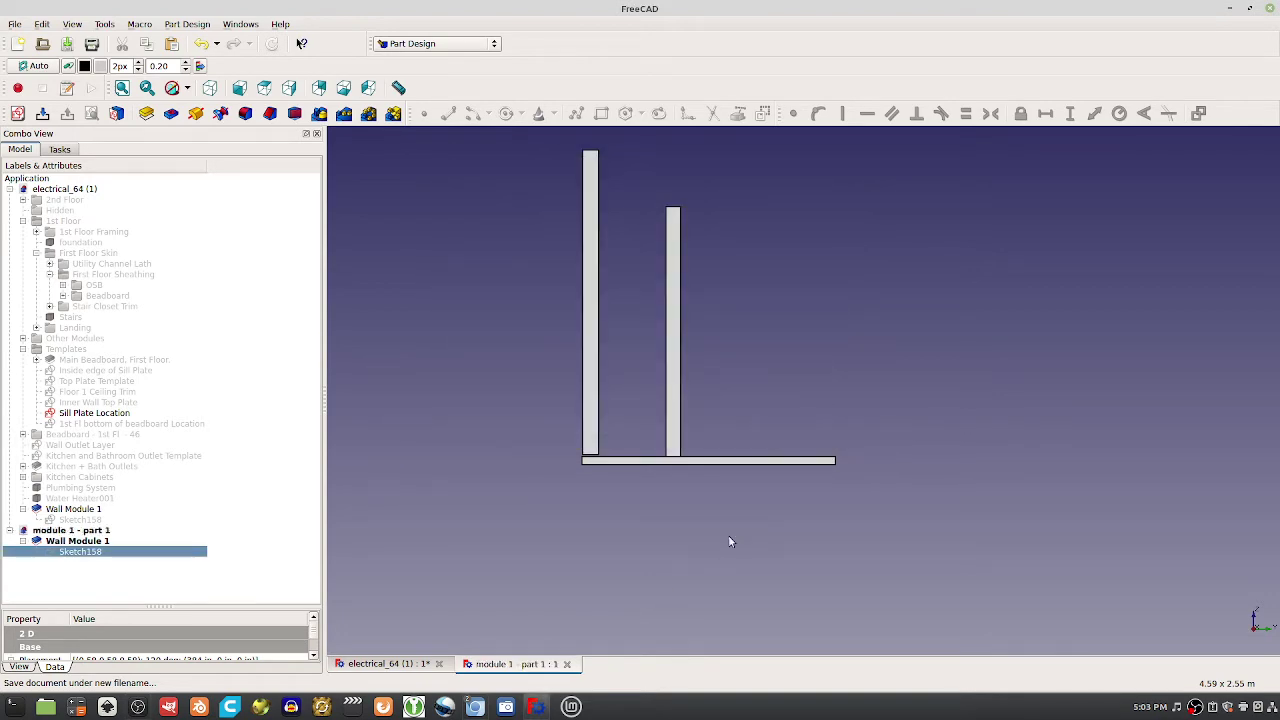
Save another copy of the wall module to the Desktop as "wall 1 - part 2"
key(ctrl+shift+s)
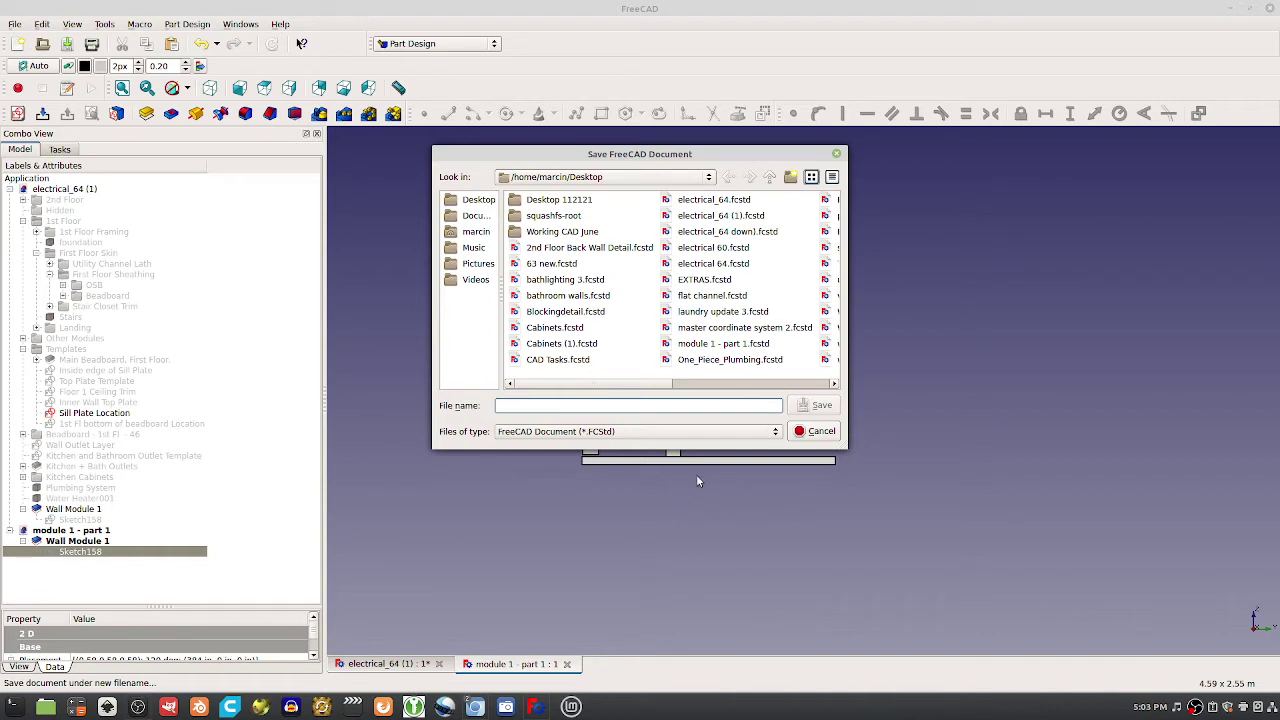
text(wall 1 - part 2)
key(Return)
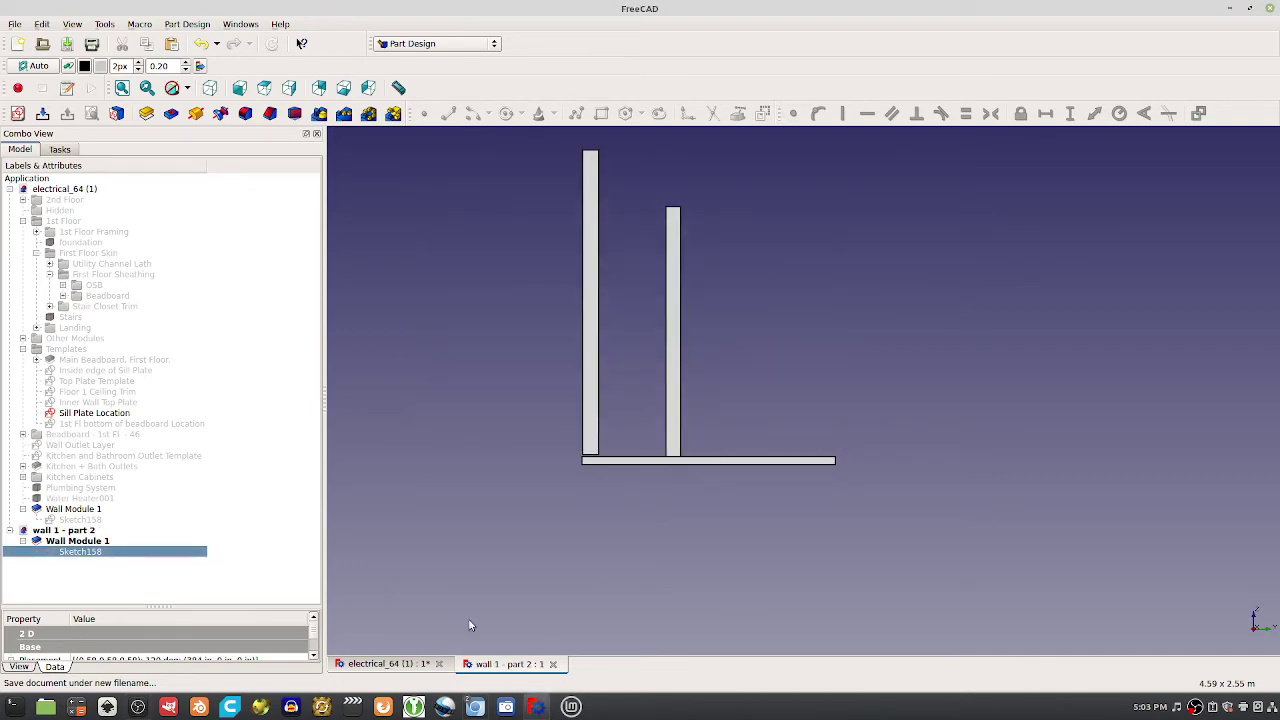
Save a third copy of the wall module to the Desktop as "wall 2 - part 3"
key(ctrl+shift+s)
text(wall 2 )
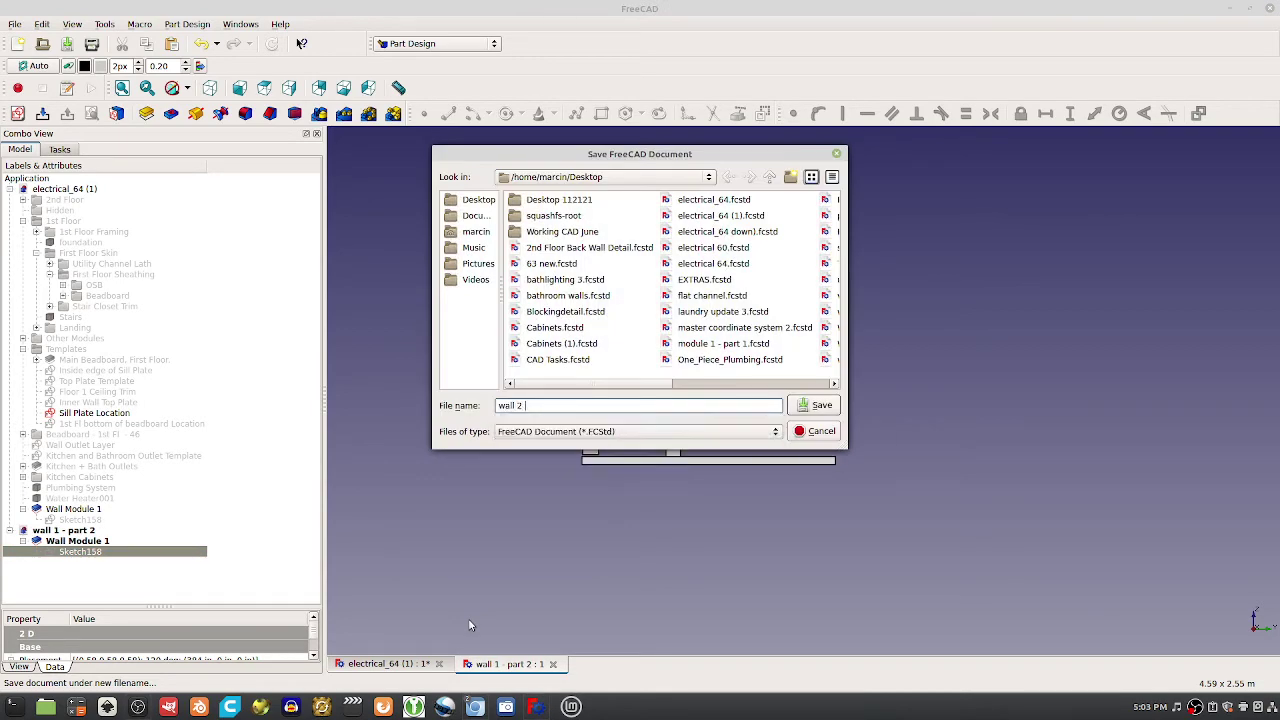
text(- part 3)
key(Return)
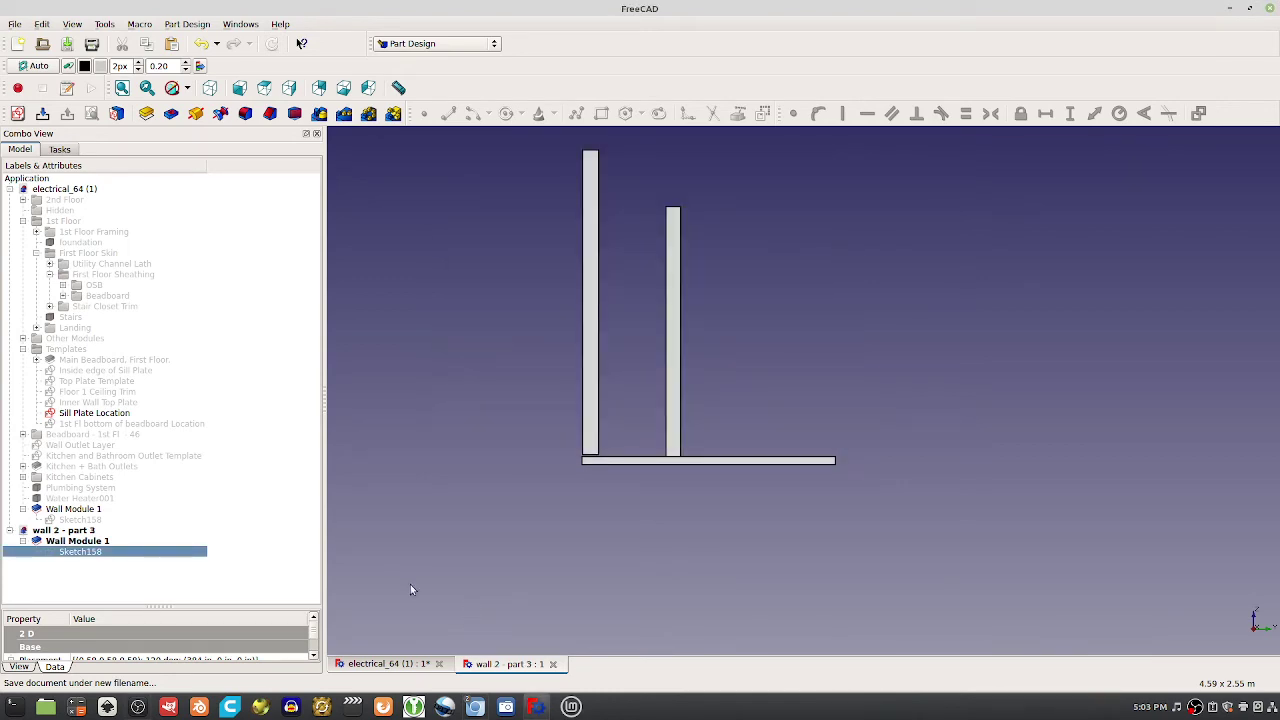
Uncover the desktop beside the FreeCAD window and create a desktop folder named "wall module 1"
double_click(593, 7)
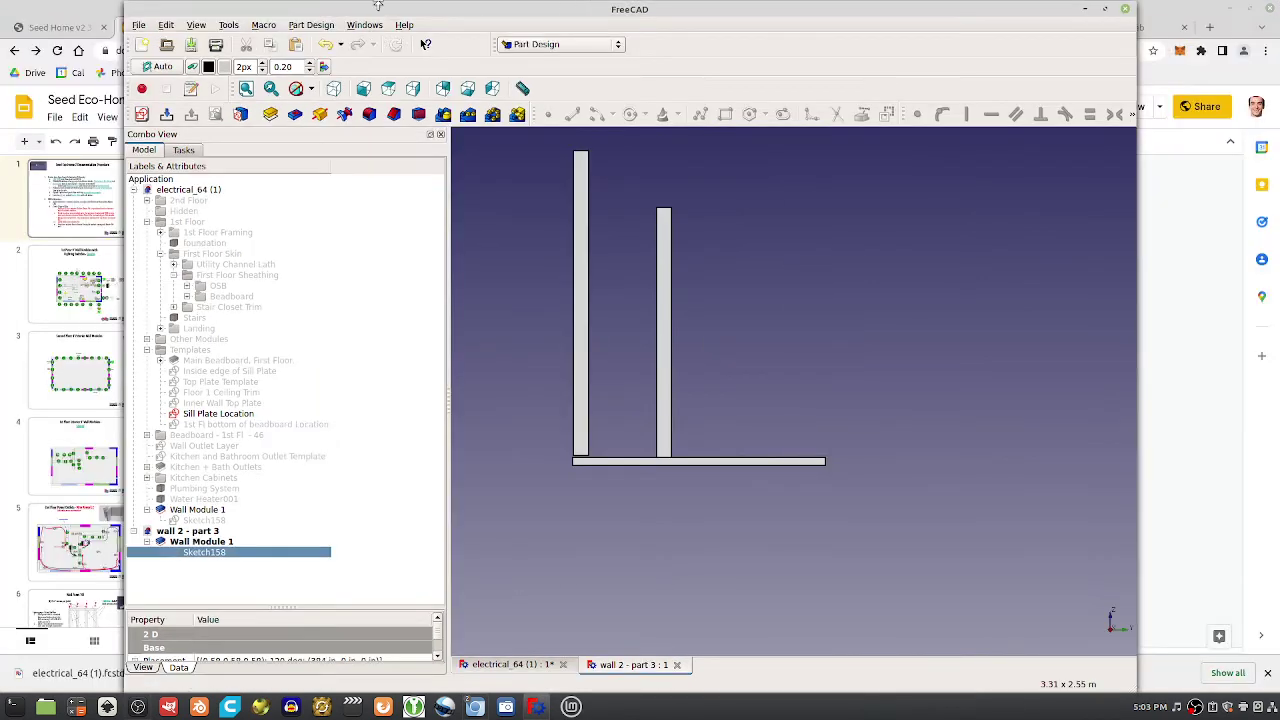
drag(408, 11, 408, 33)
click(1228, 7)
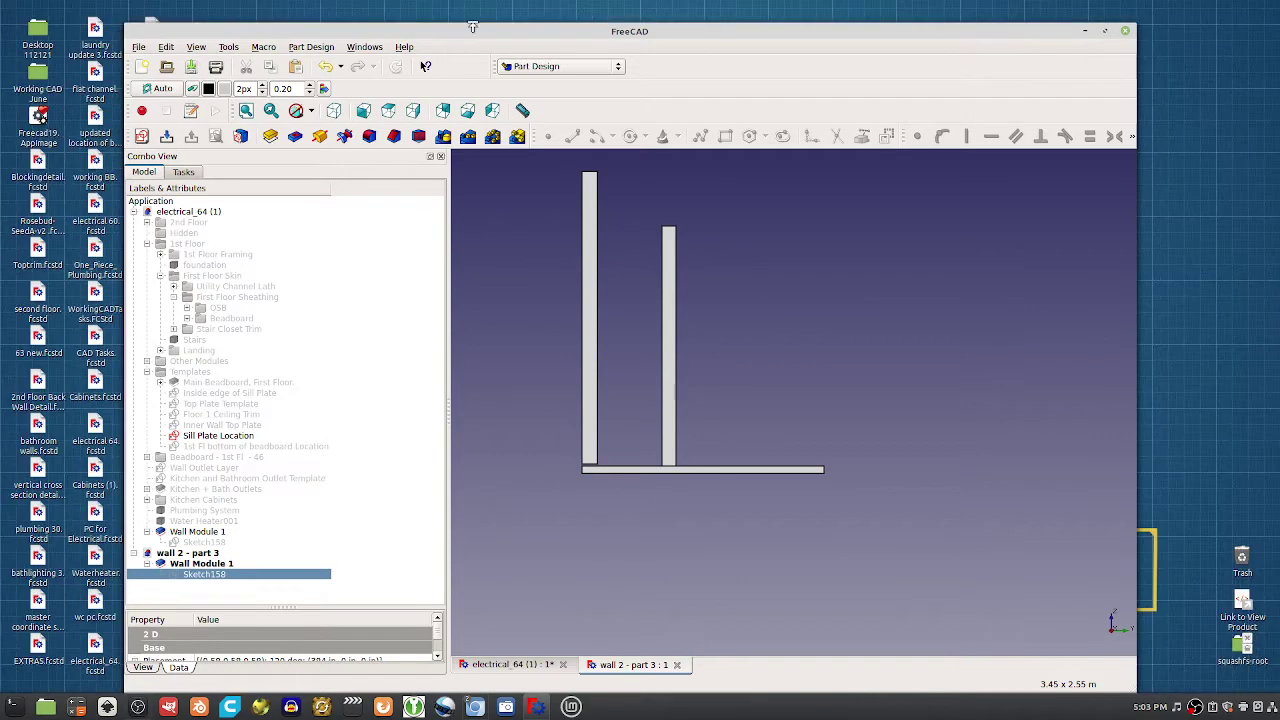
drag(600, 31, 830, 31)
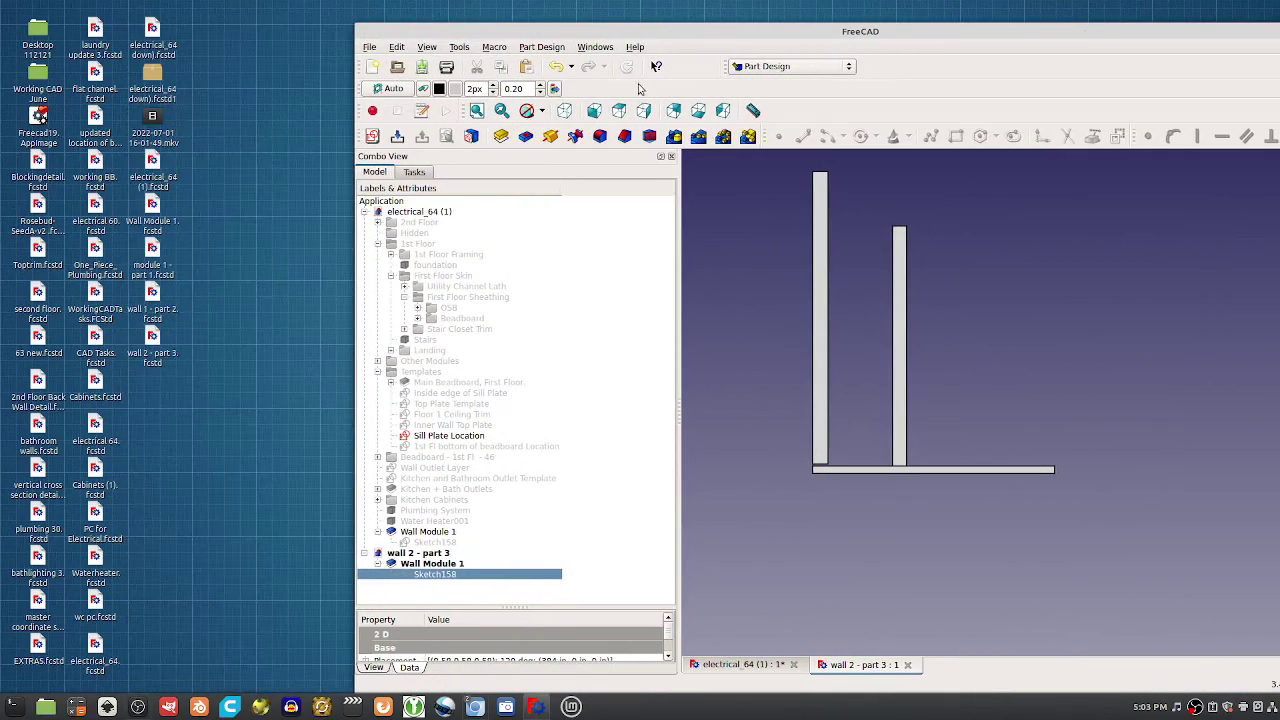
right_click(212, 411)
click(240, 418)
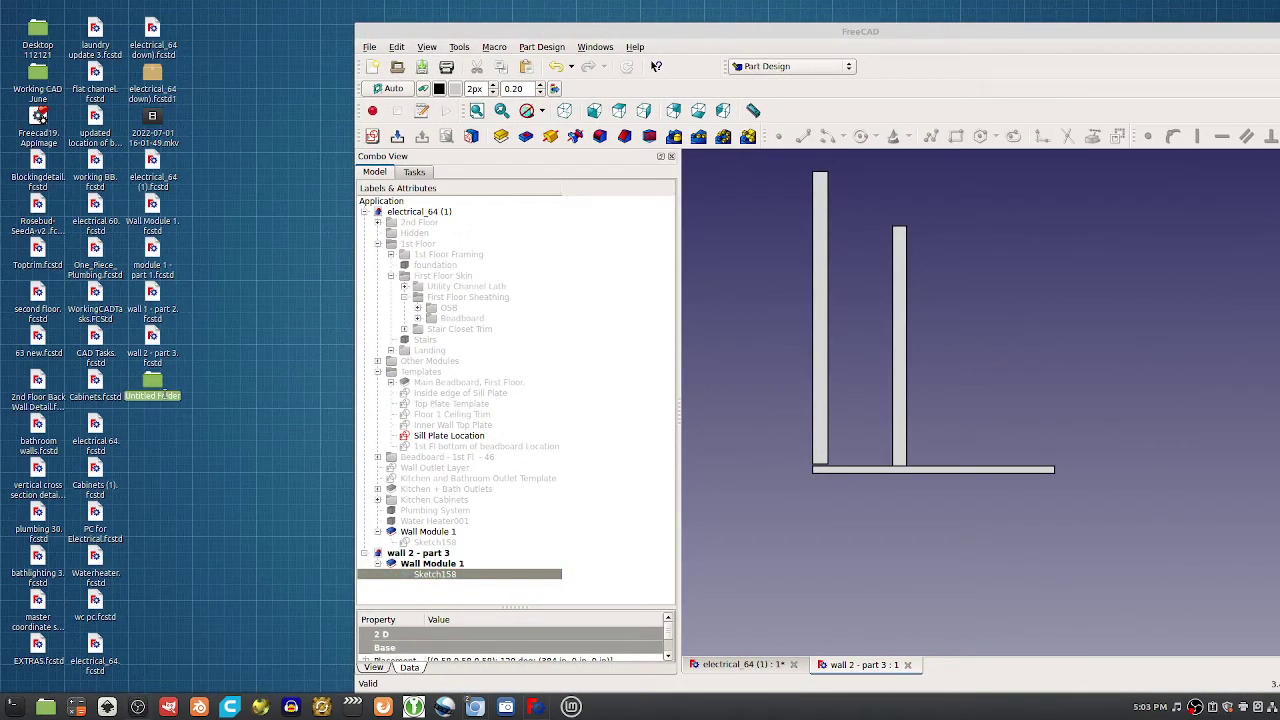
text(wall module 1)
key(Return)
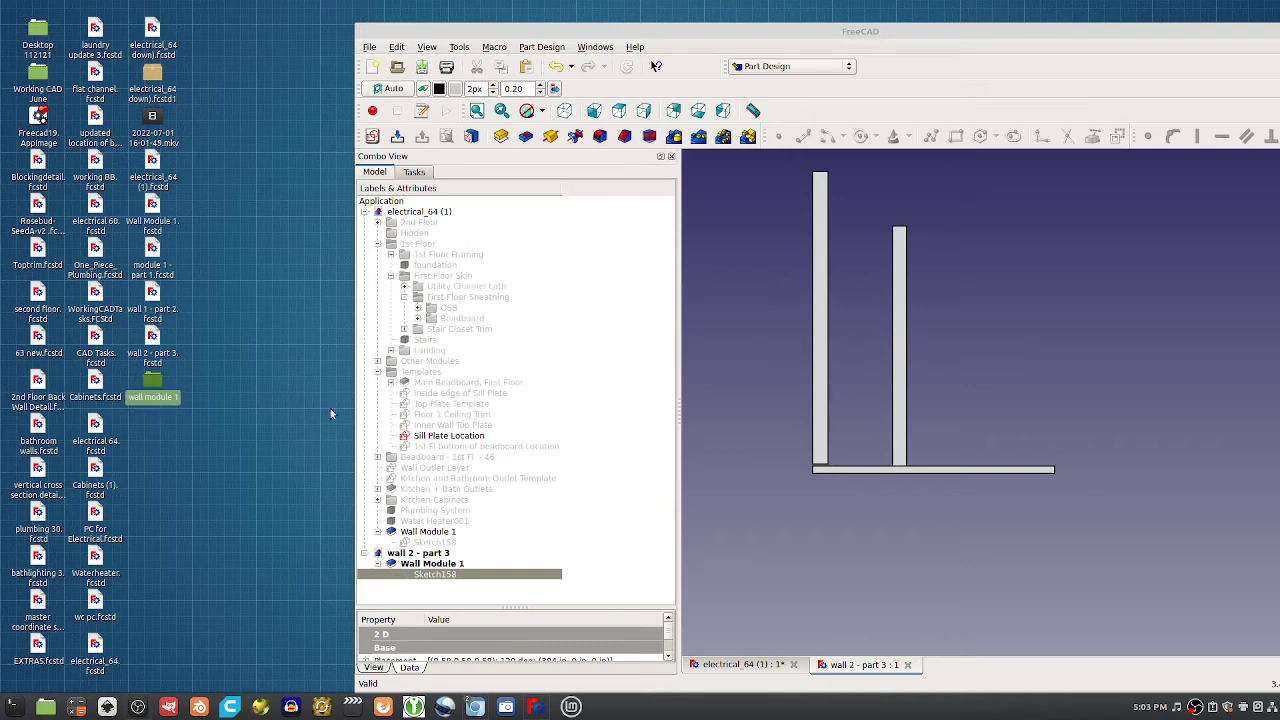
Create a second desktop folder named "working files"
right_click(234, 318)
click(249, 325)
text(w)
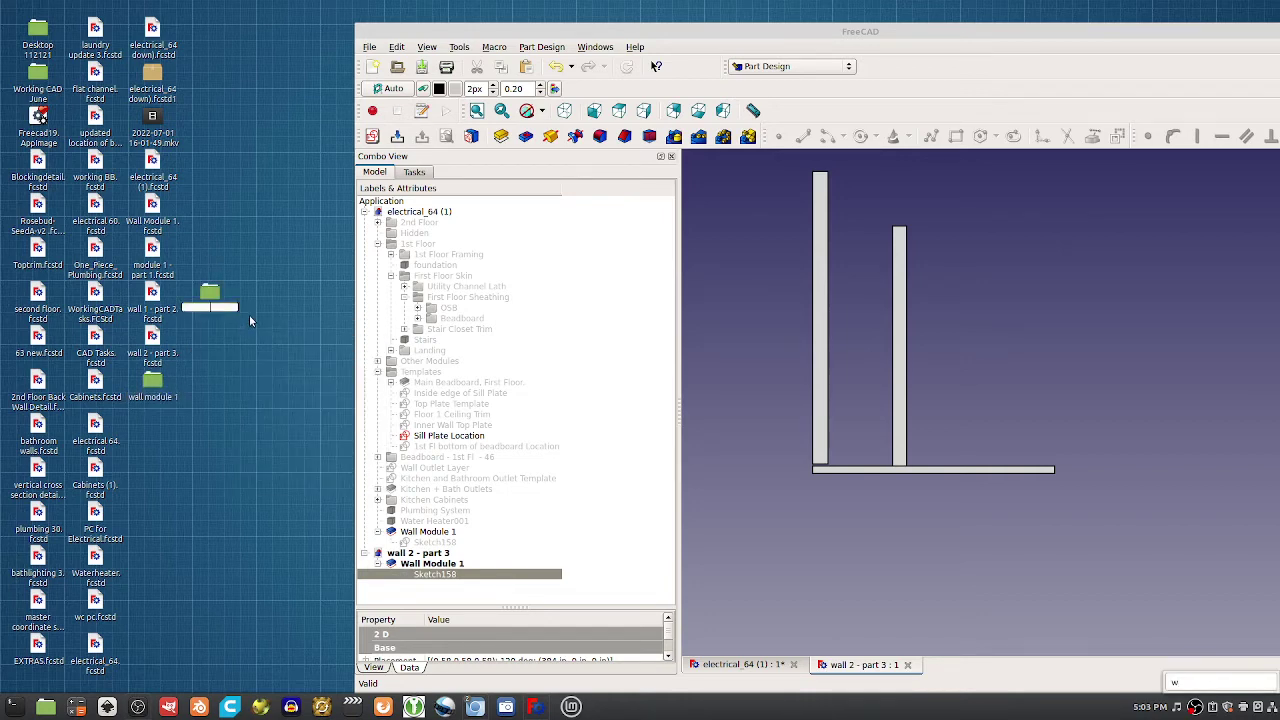
text(working files)
key(Return)
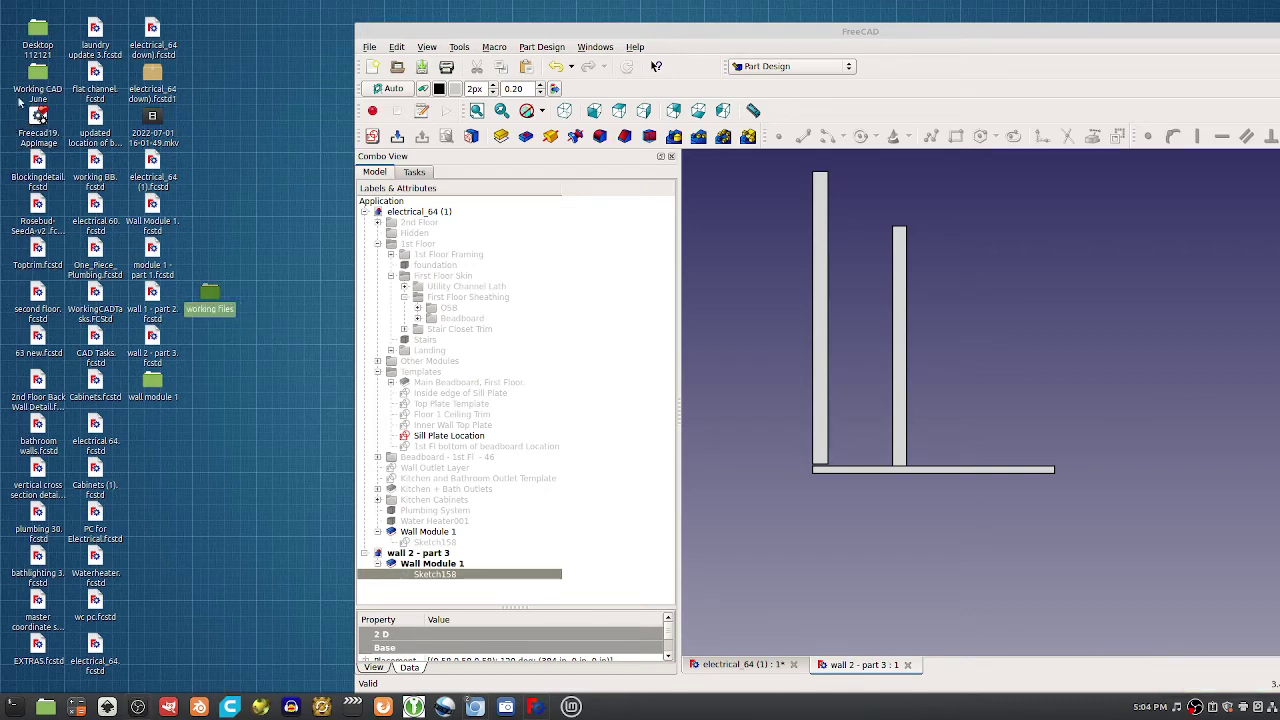
Move the older desktop files and folders into the working files folder and arrange the remaining icons near it
drag(22, 28, 210, 296)
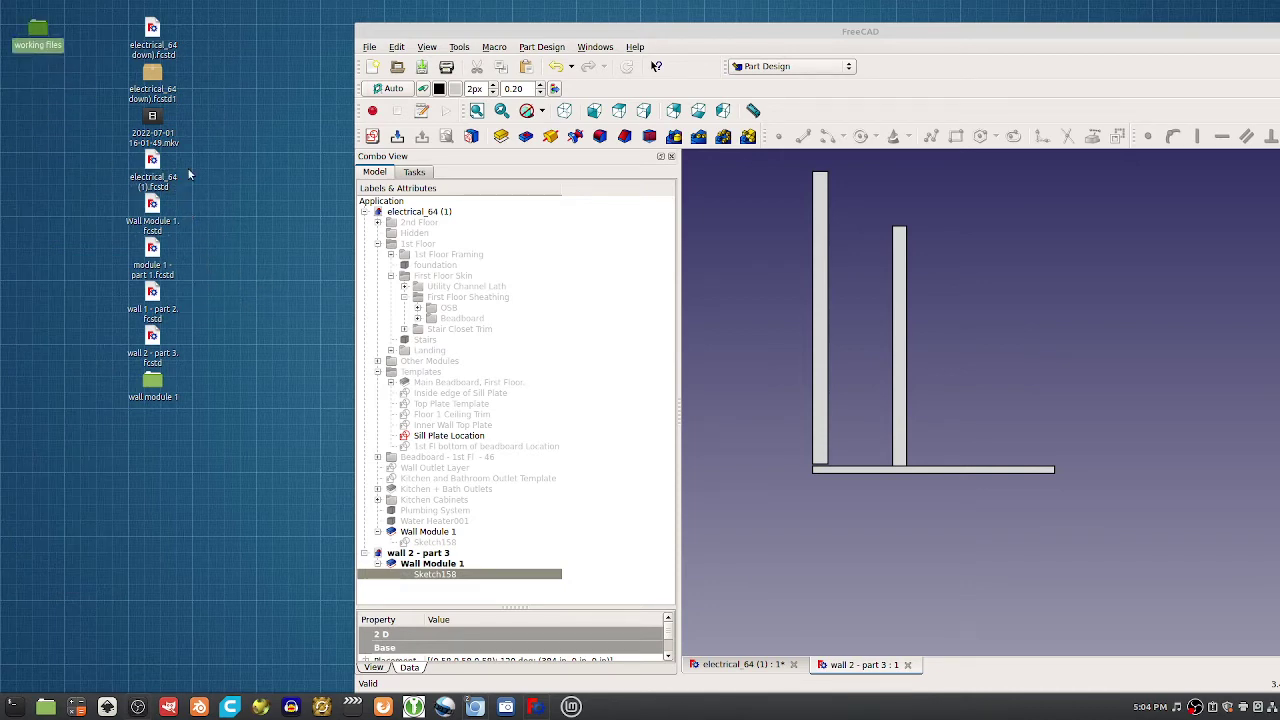
drag(194, 166, 38, 32)
drag(150, 113, 95, 32)
drag(109, 115, 127, 412)
drag(145, 170, 35, 82)
click(99, 105)
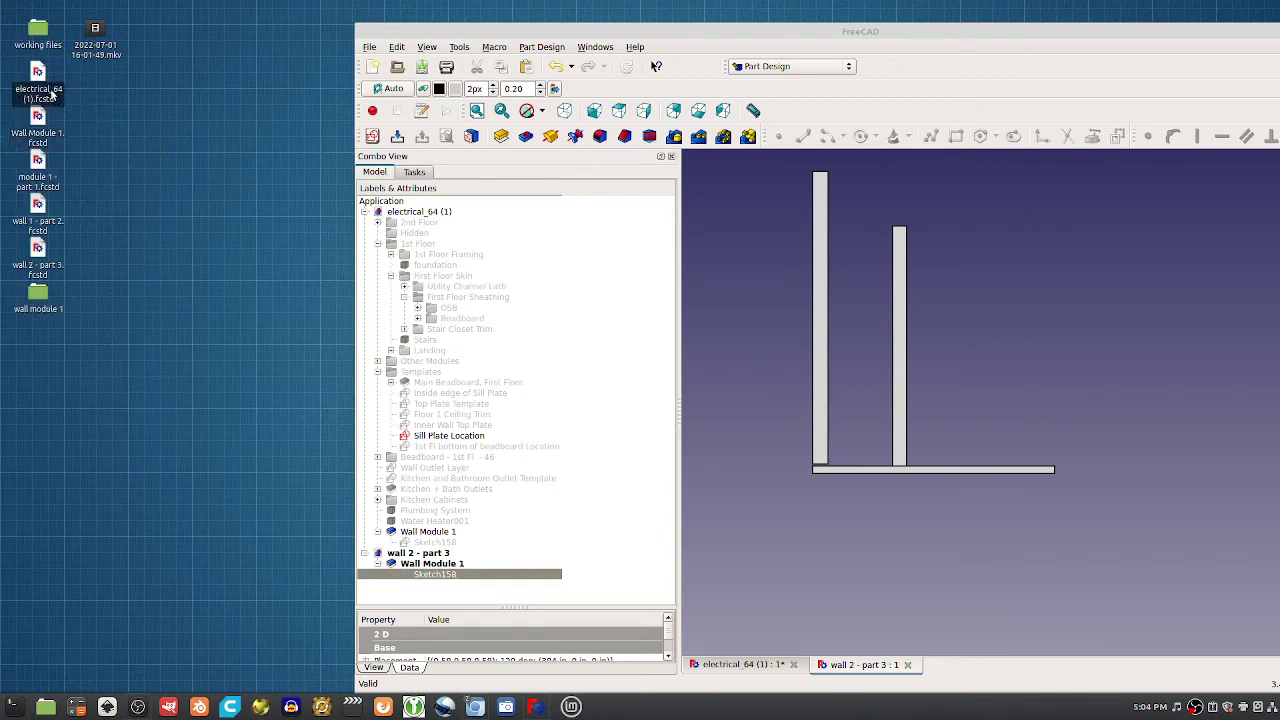
Move Wall Module 1.fcstd and the three part files into the wall module 1 folder, and open that folder
click(37, 137)
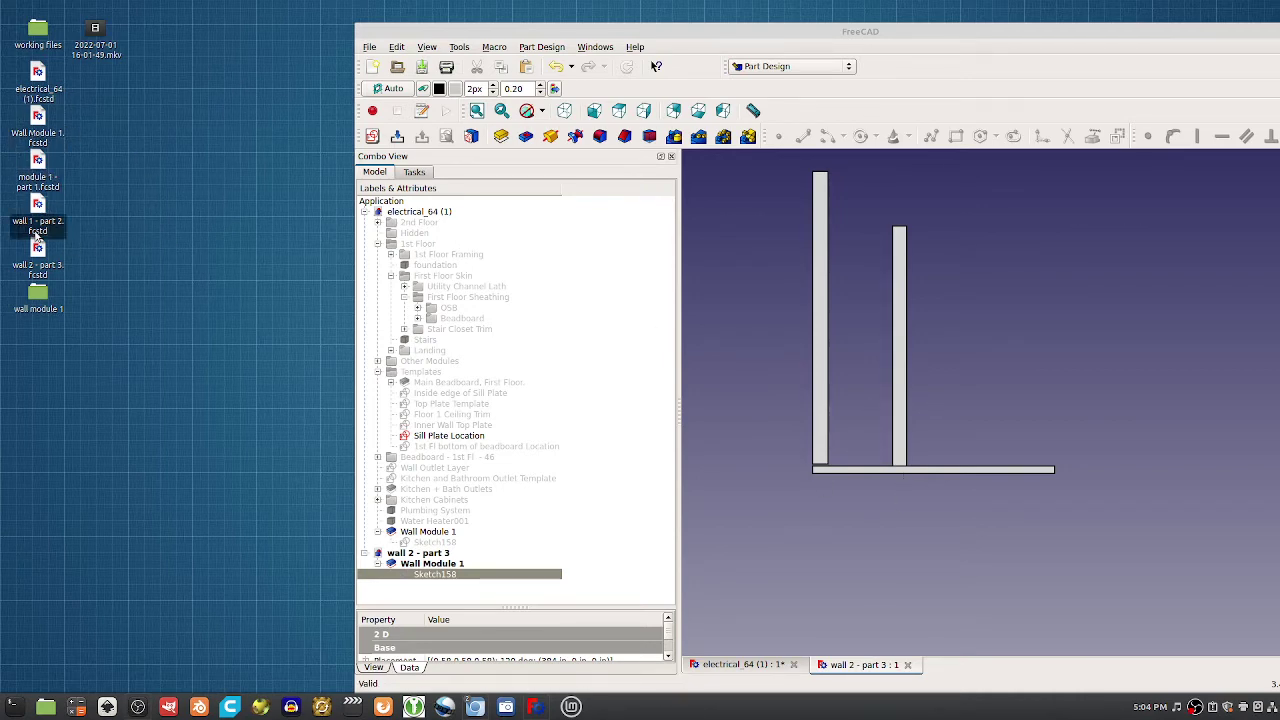
drag(76, 259, 55, 130)
double_click(38, 300)
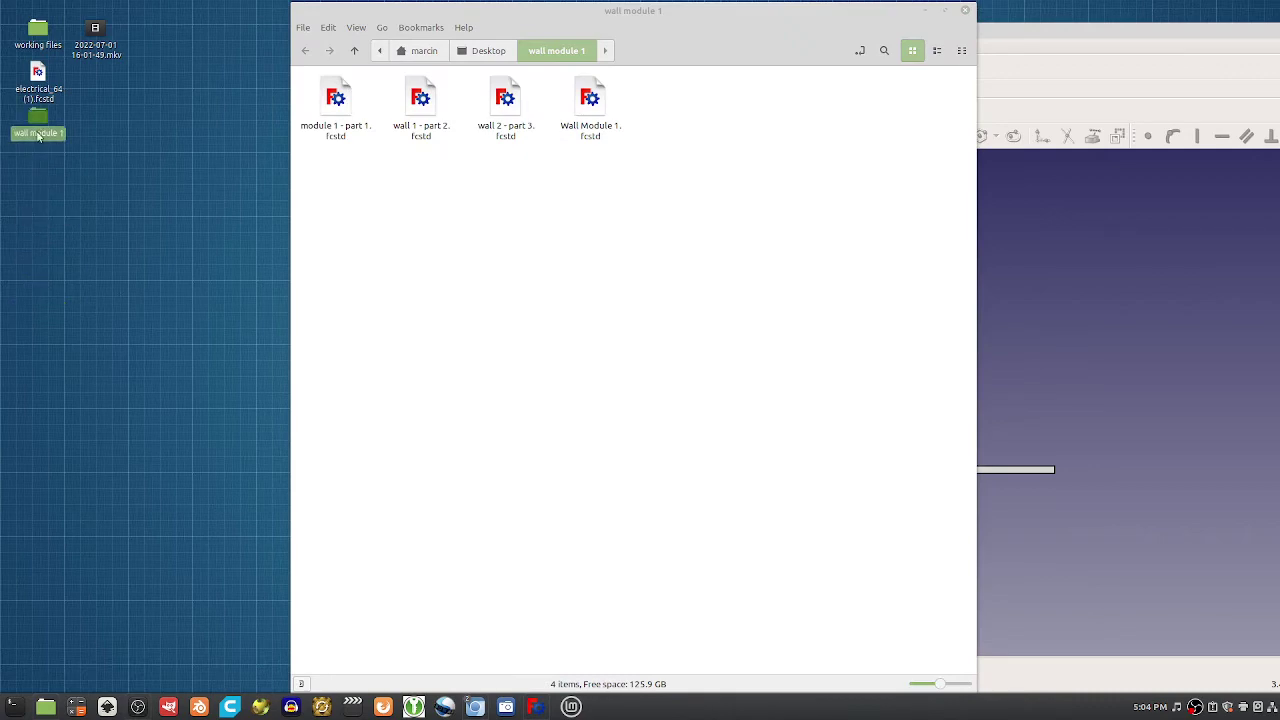
Return to FreeCAD, close the wall 2 - part 3 document, and close electrical_64 (1) with its changes saved
double_click(495, 108)
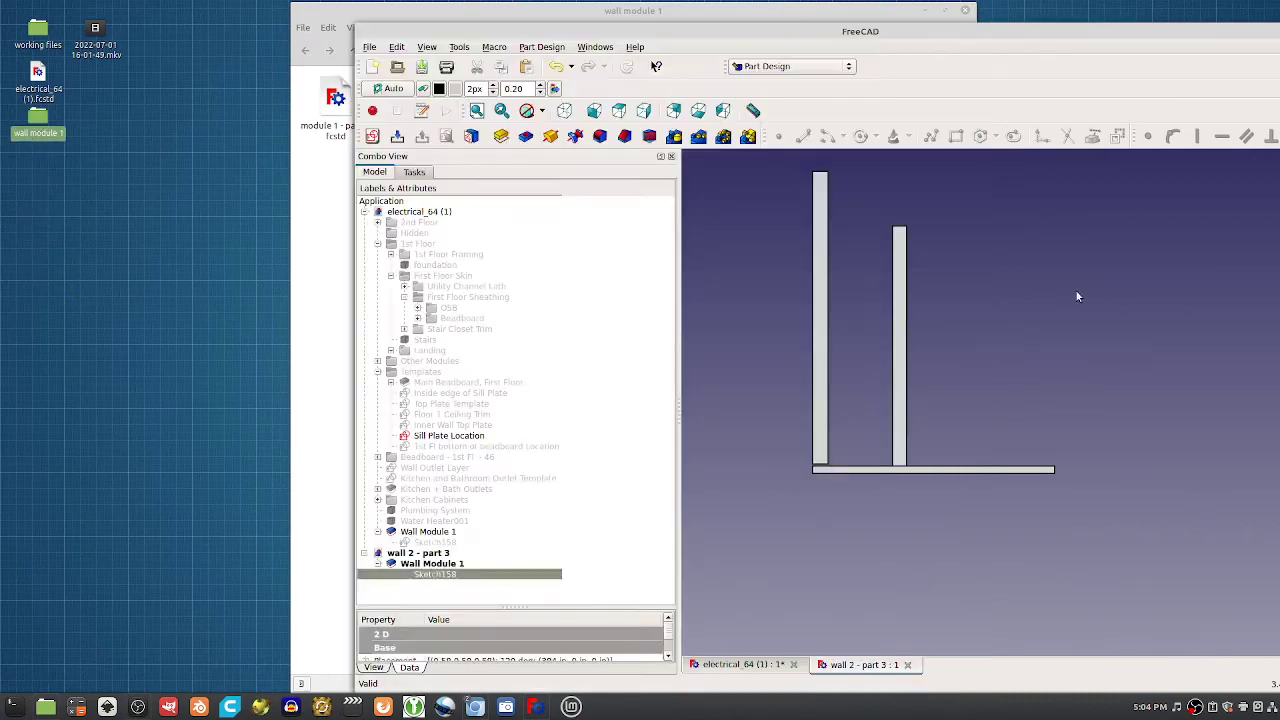
click(907, 664)
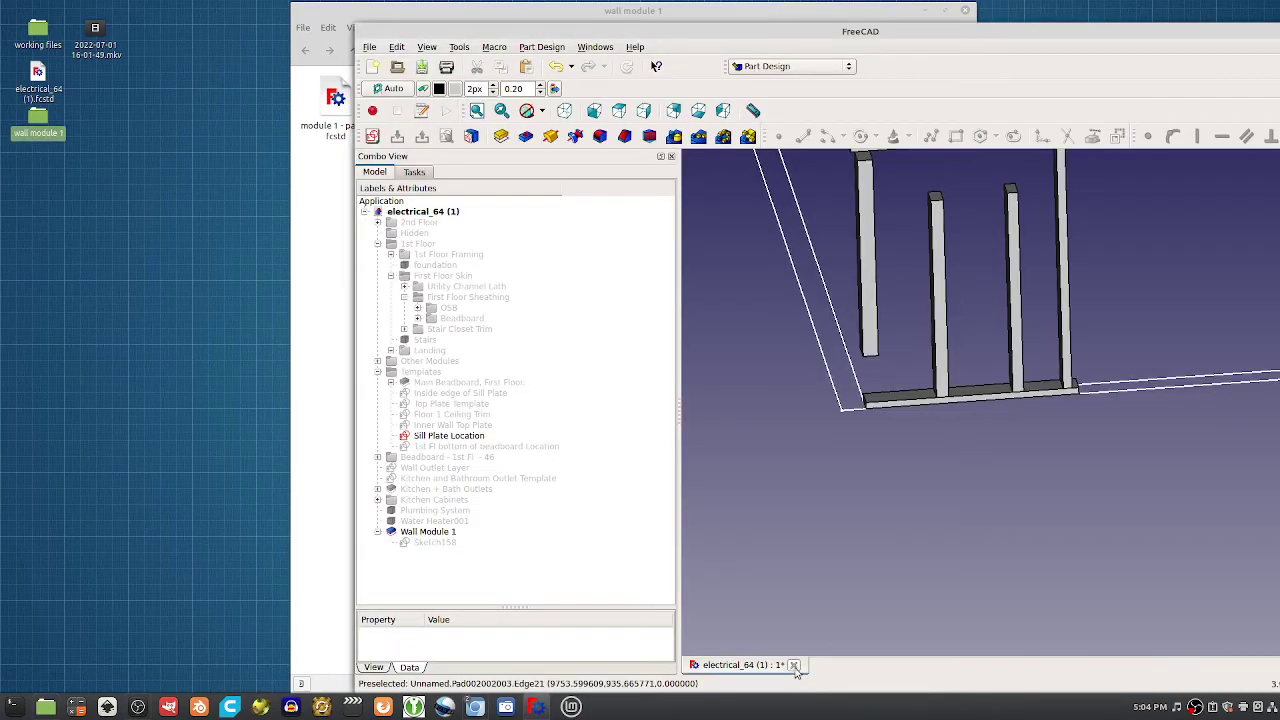
click(793, 664)
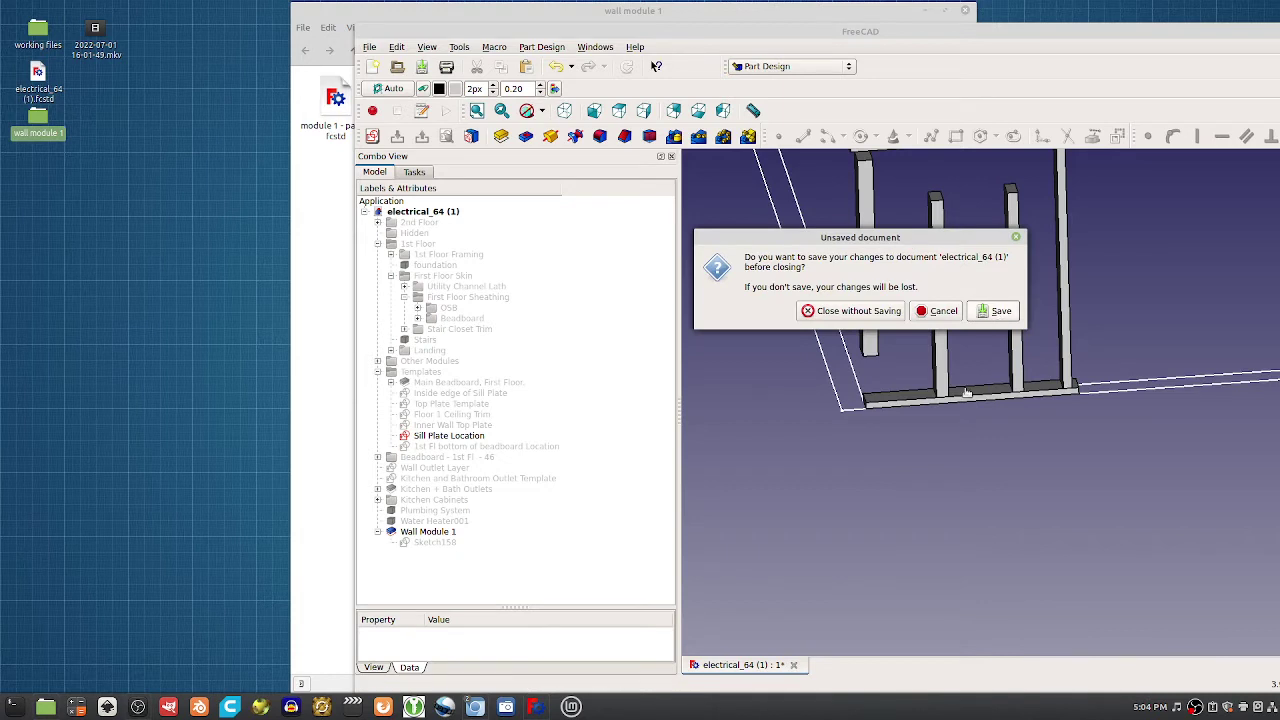
click(1000, 312)
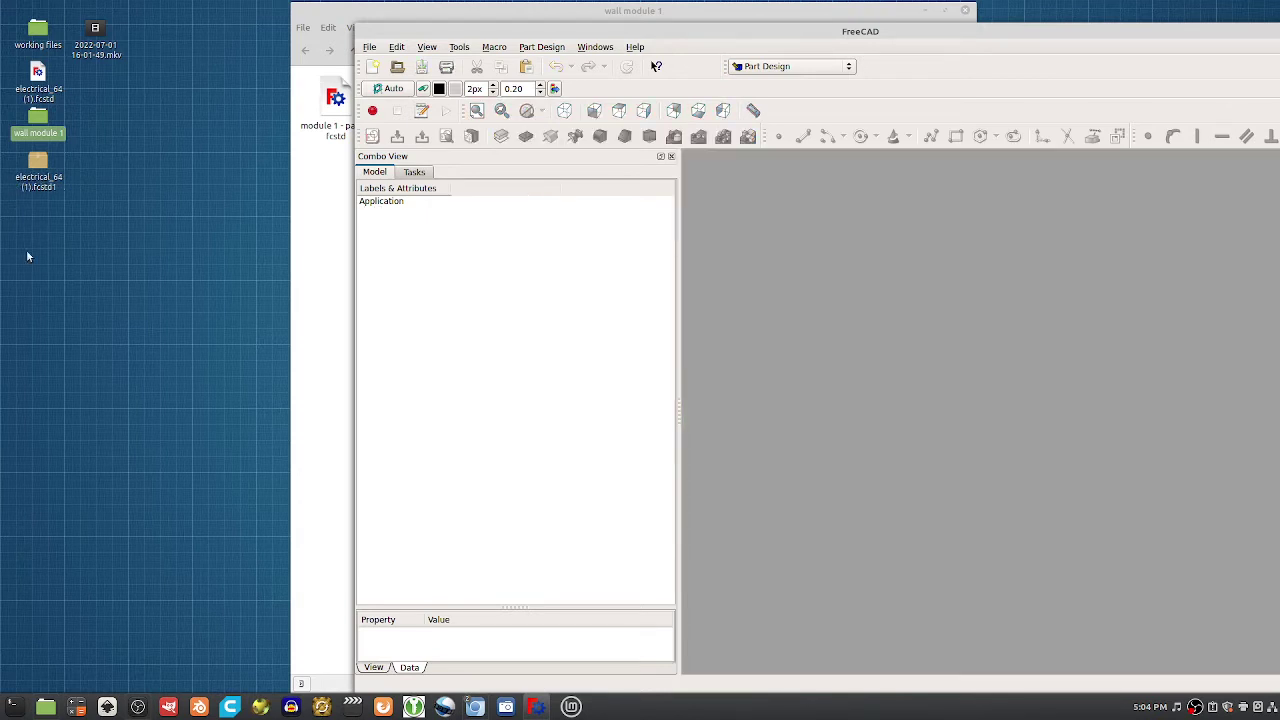
Open module 1 - part 1.fcstd from the wall module 1 folder and select Sketch158 in the model tree
click(38, 165)
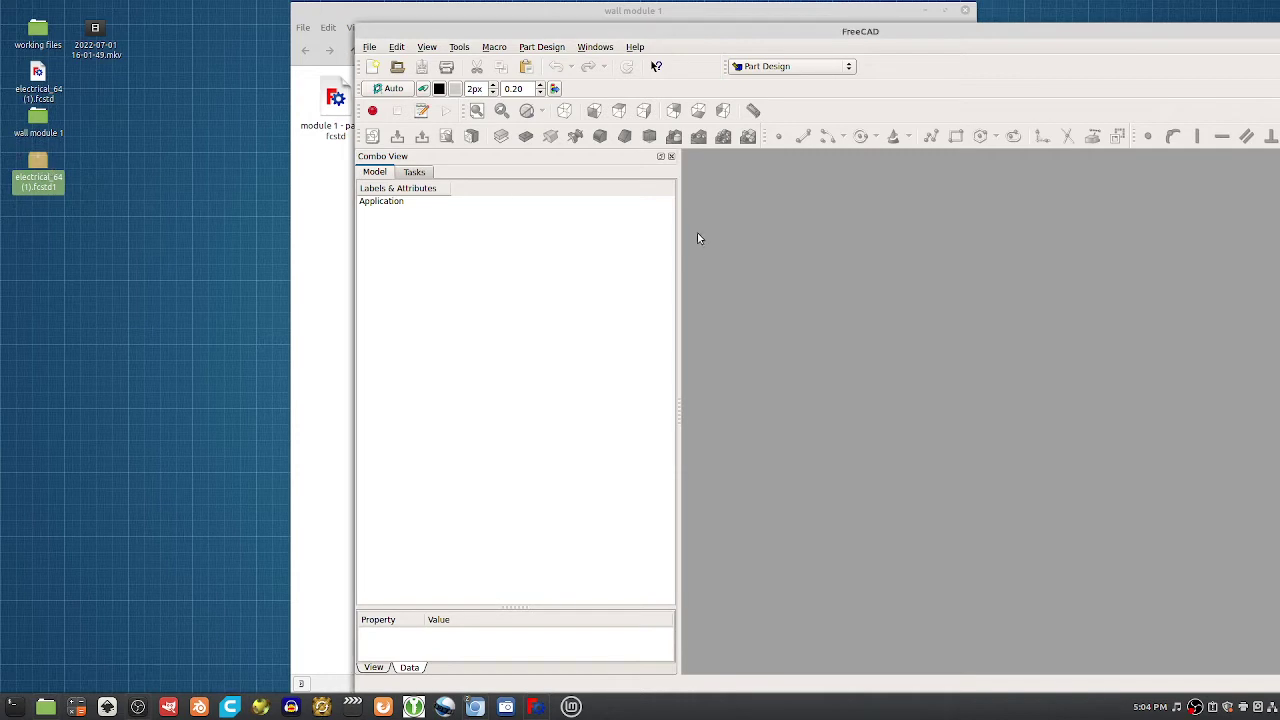
click(397, 68)
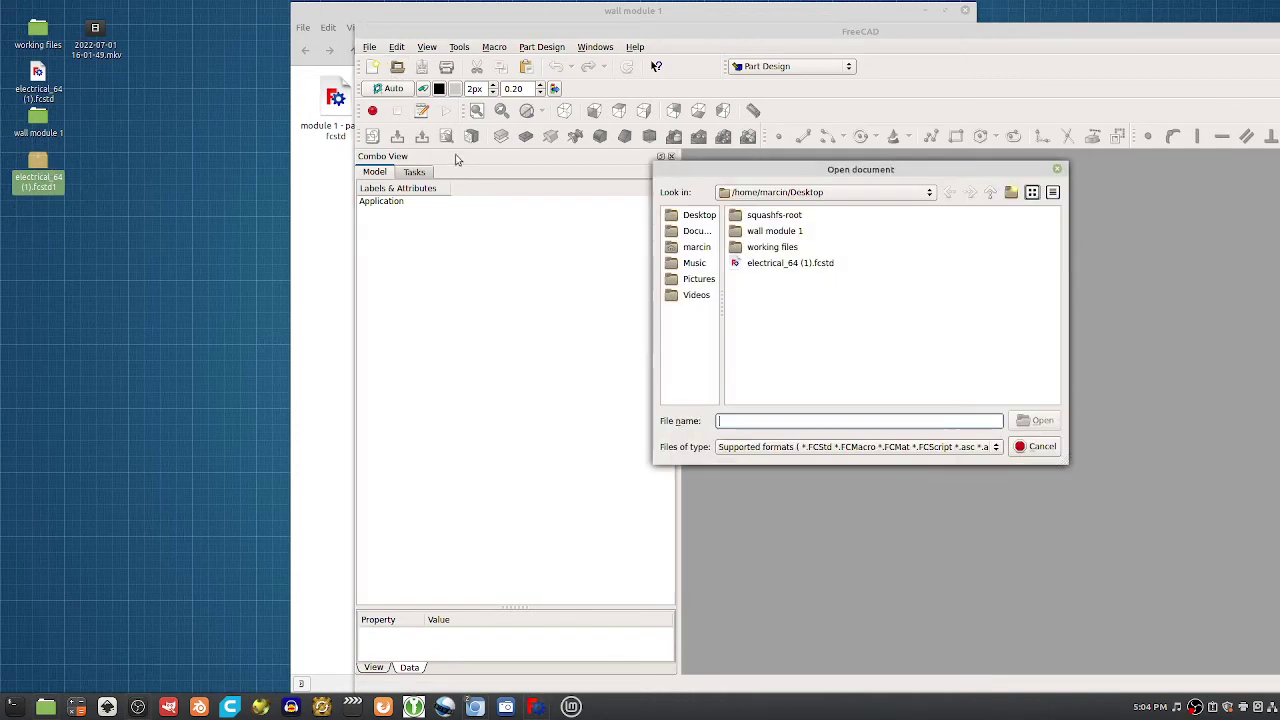
double_click(778, 231)
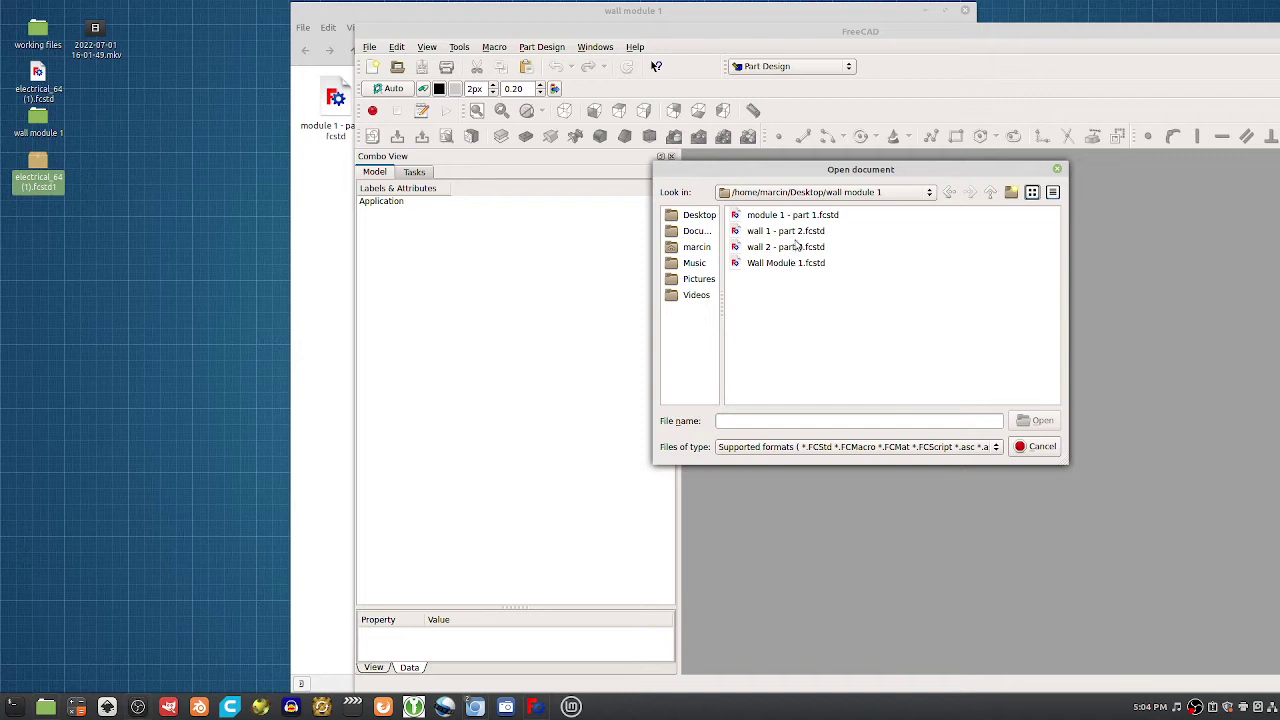
double_click(792, 215)
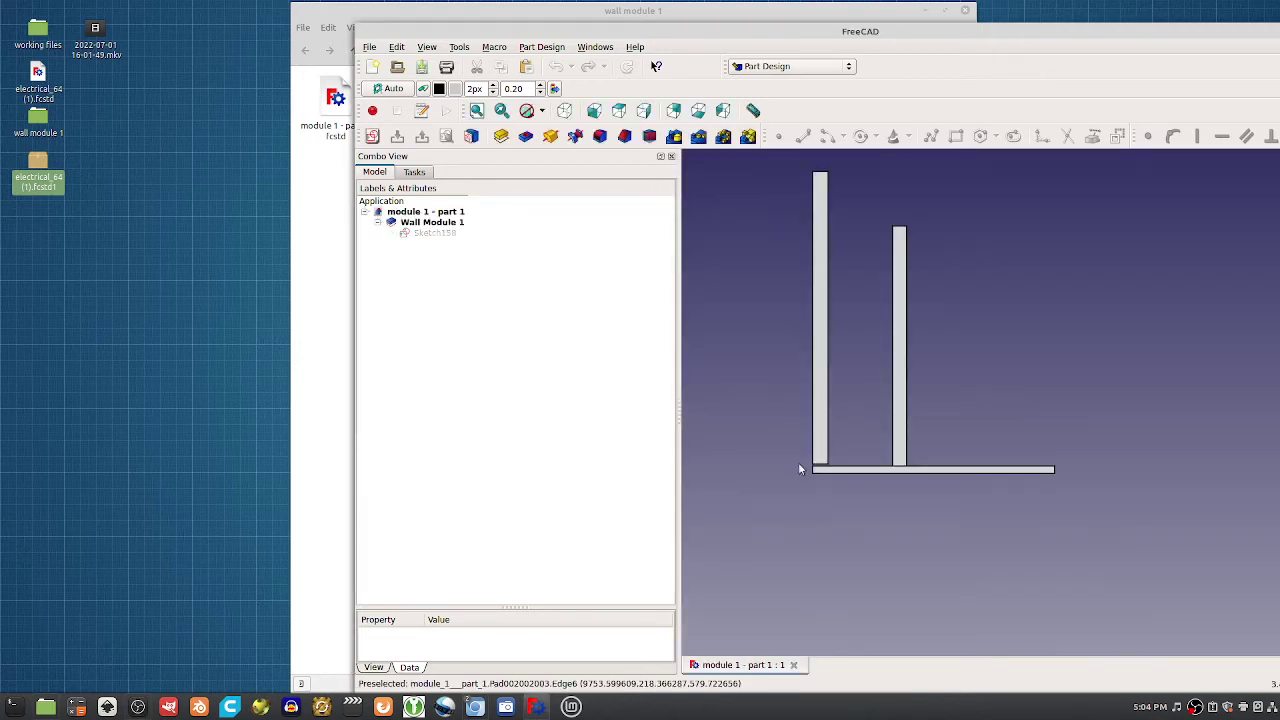
click(432, 222)
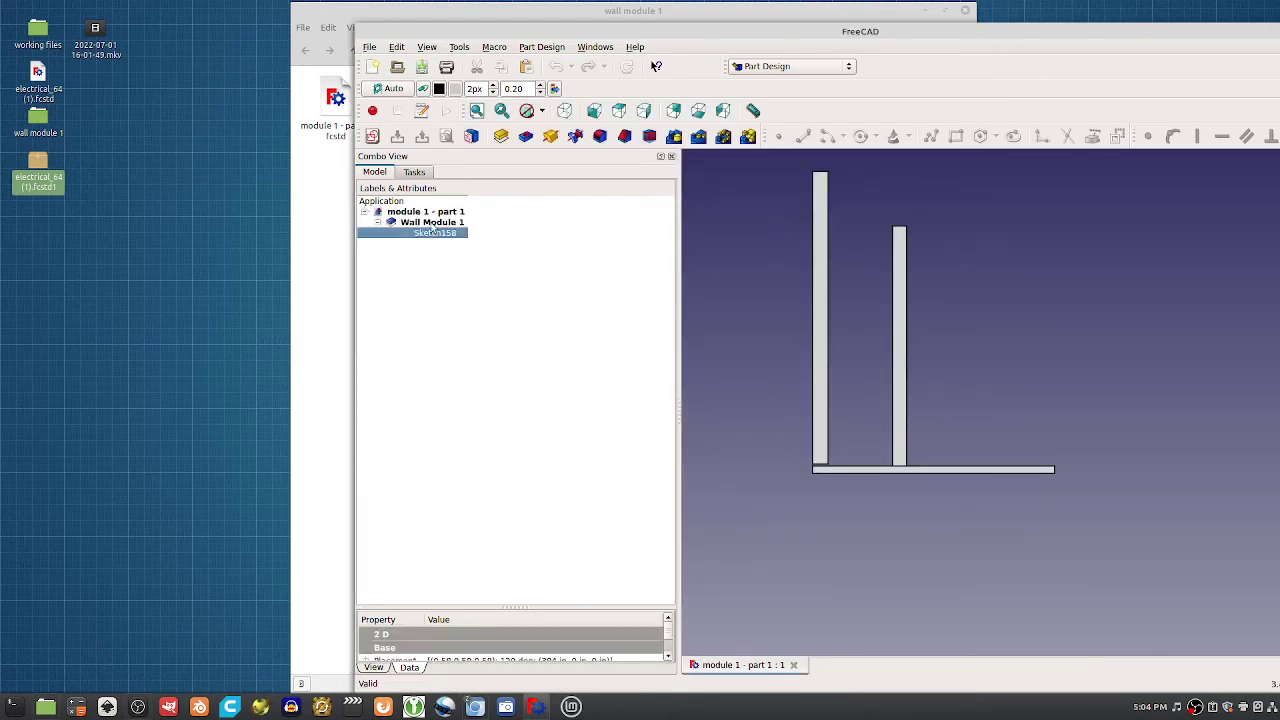
Edit Sketch158 in module 1 - part 1 and delete the shorter vertical rectangle's geometry
click(823, 351)
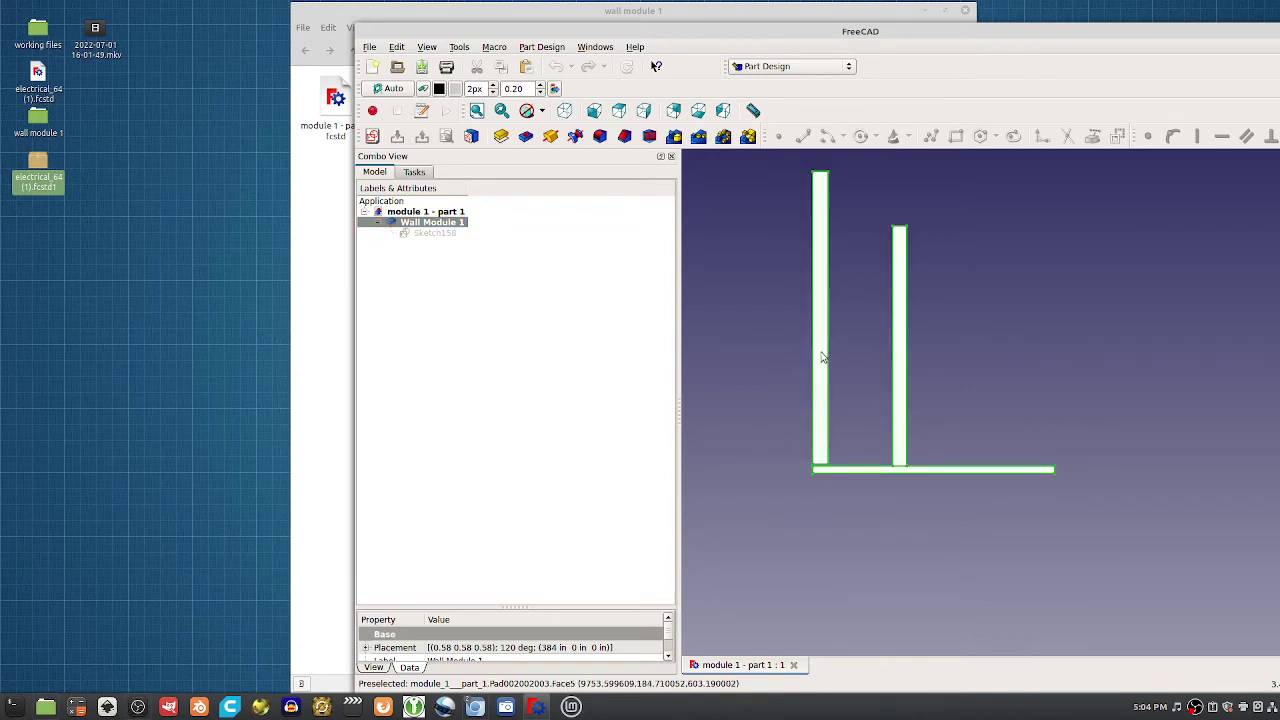
double_click(434, 233)
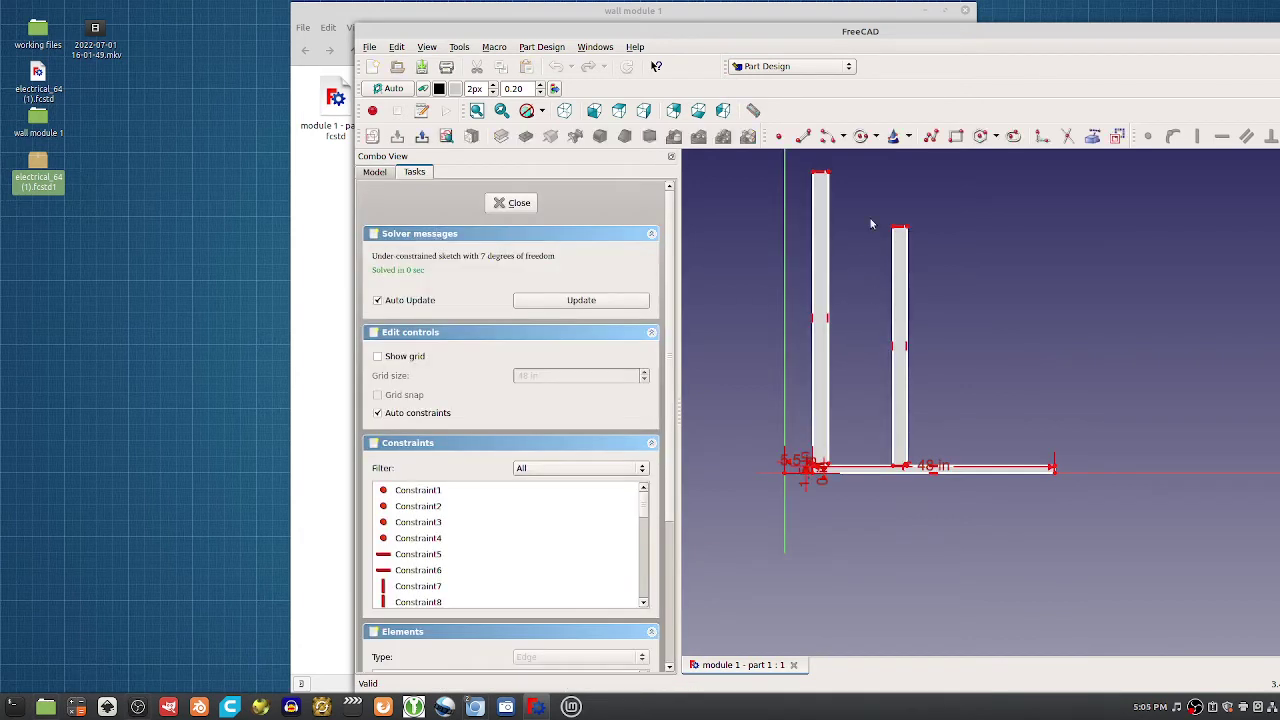
drag(870, 224, 1000, 508)
key(Delete)
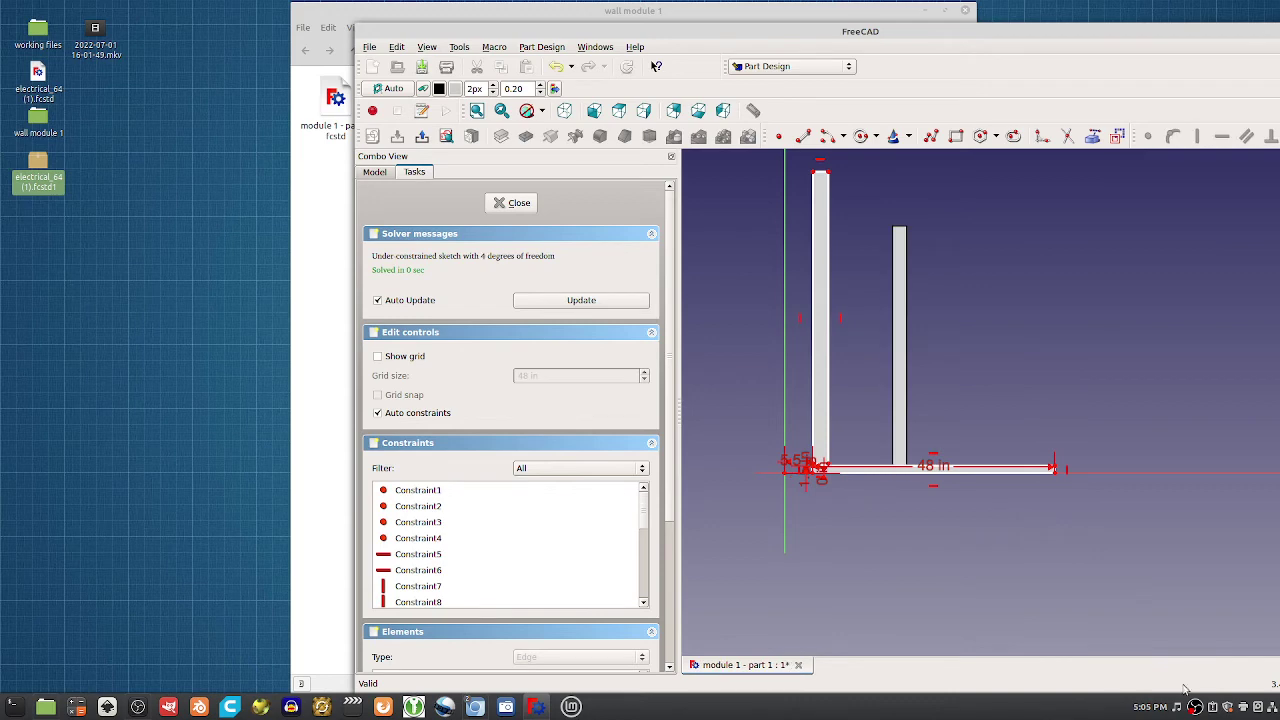
click(510, 204)
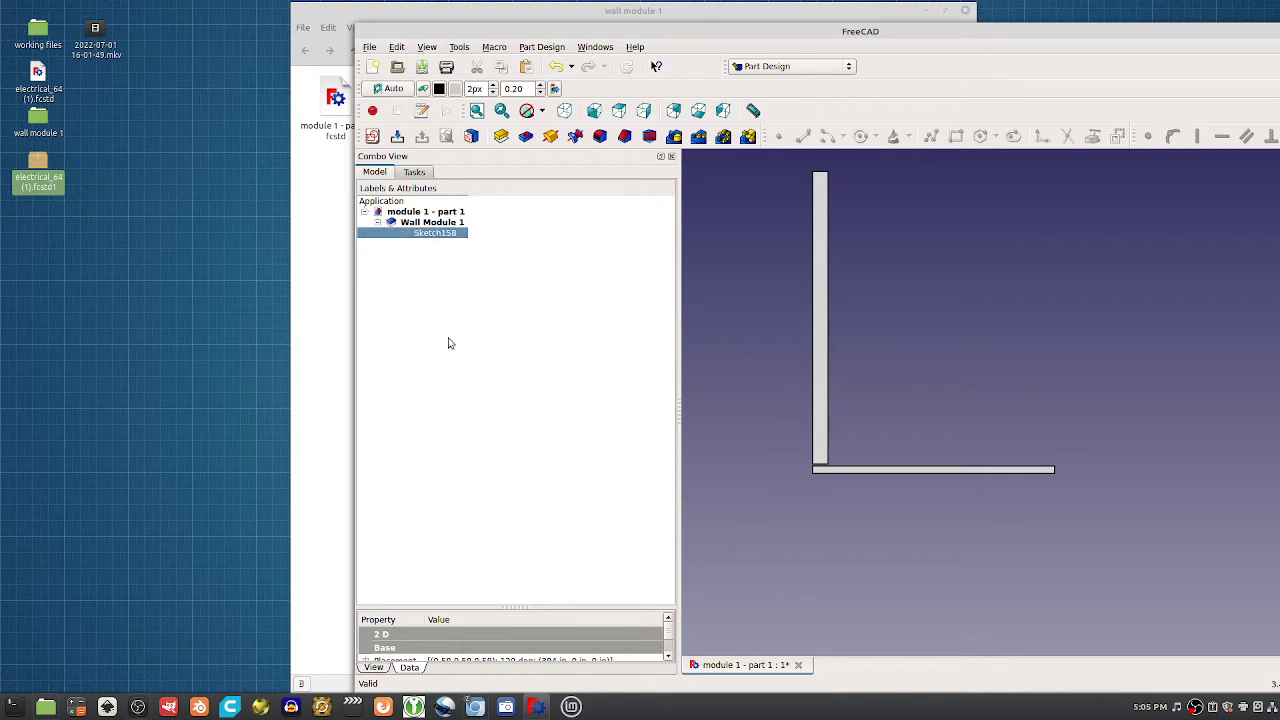
Delete the taller vertical rectangle's edges and corner points from Sketch158, leaving only the 48 in horizontal base plate
double_click(432, 233)
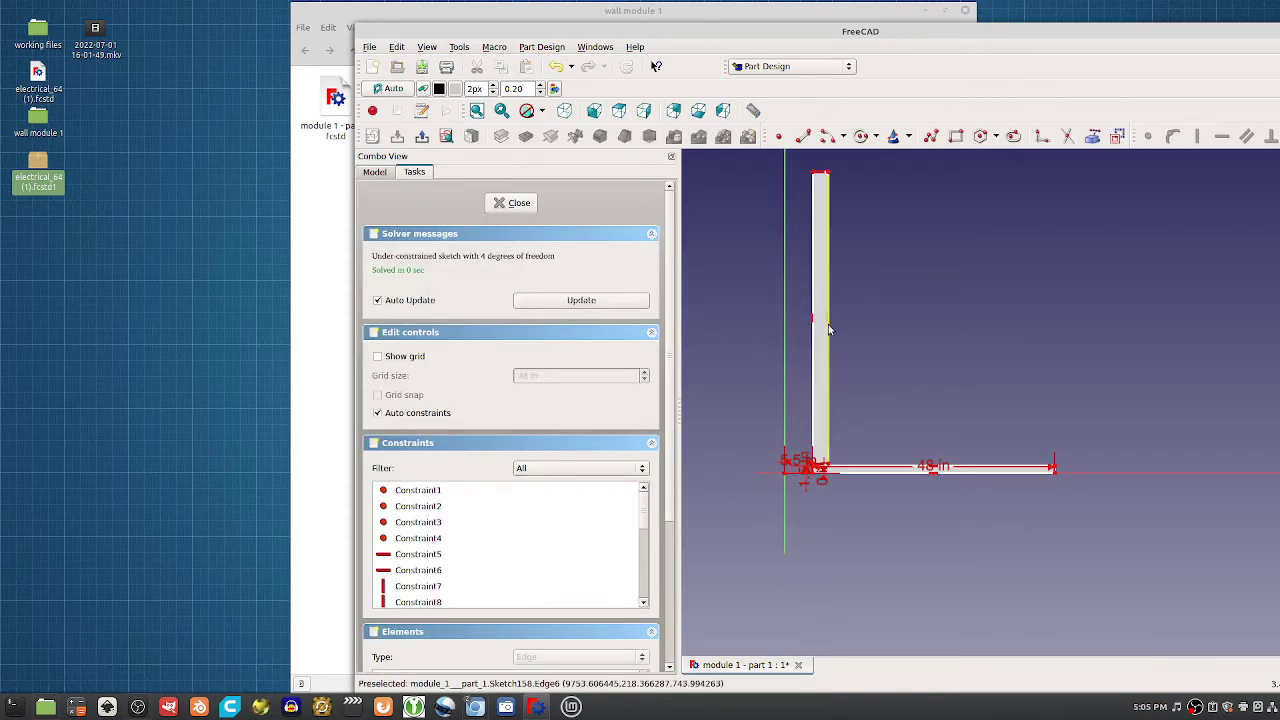
scroll(900, 372, up, 4)
scroll(853, 374, down, 3)
scroll(855, 370, down, 2)
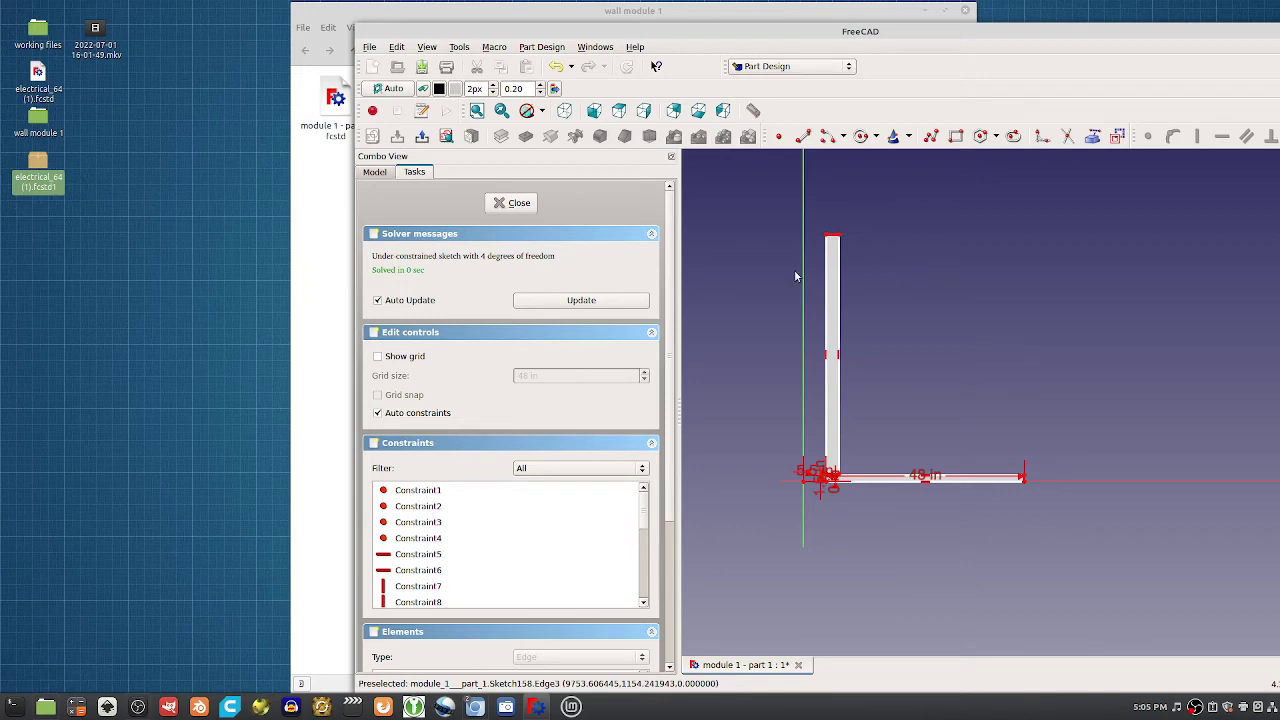
scroll(852, 414, up, 4)
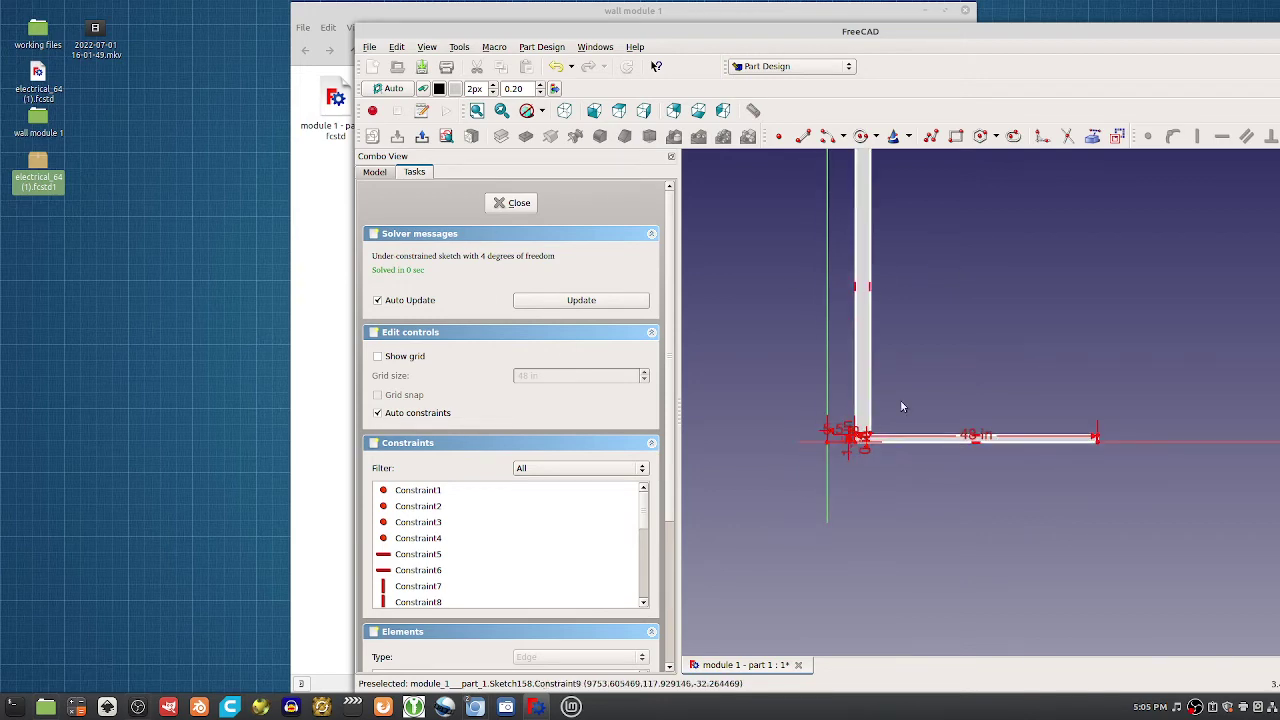
scroll(845, 590, up, 3)
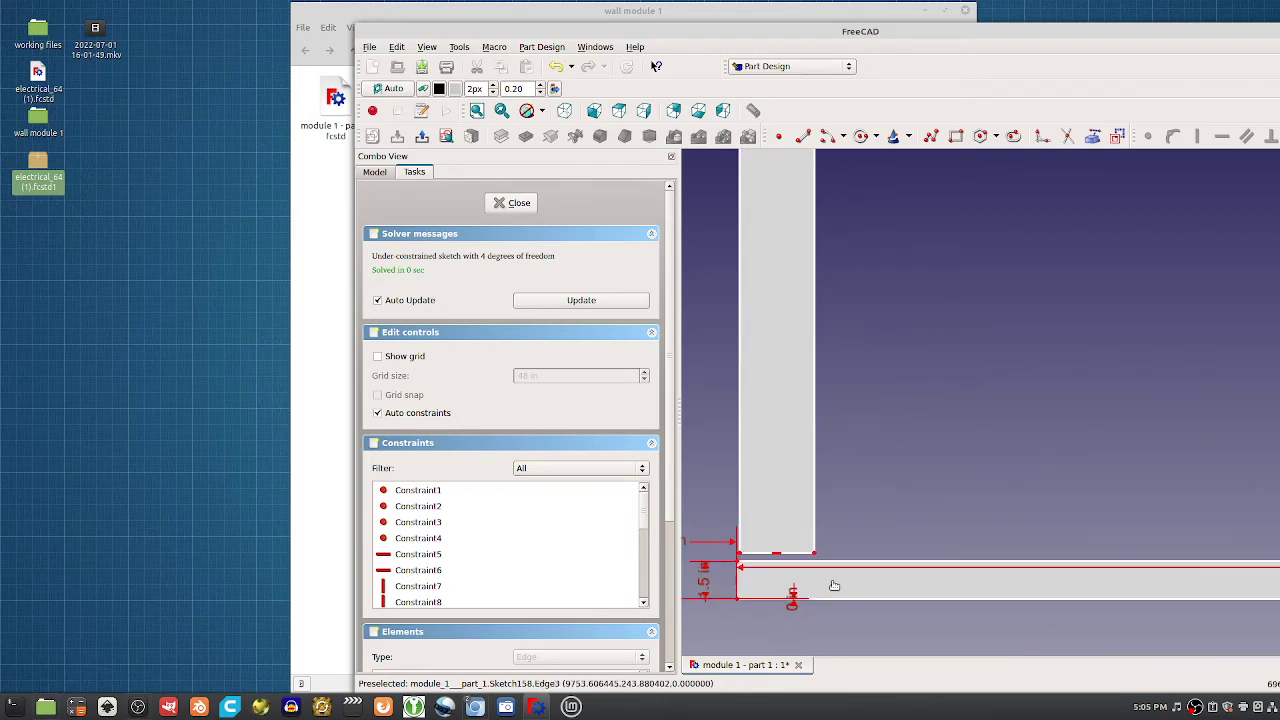
click(813, 556)
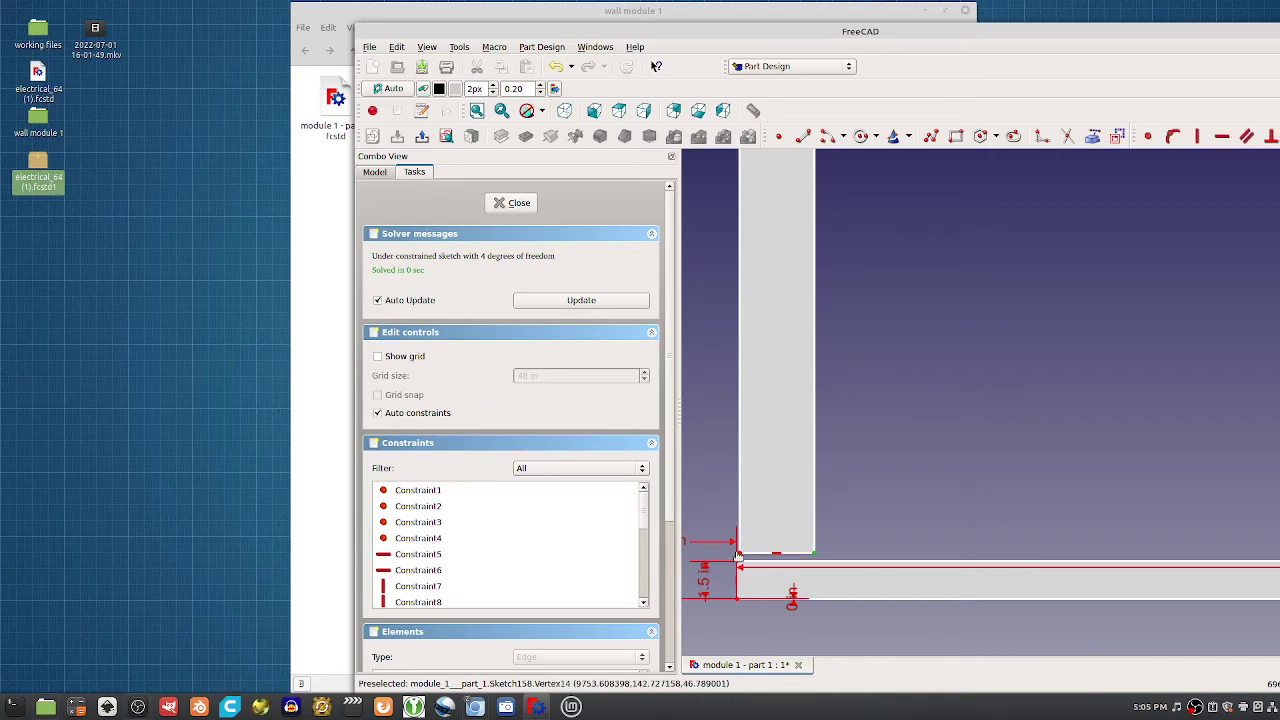
click(739, 555)
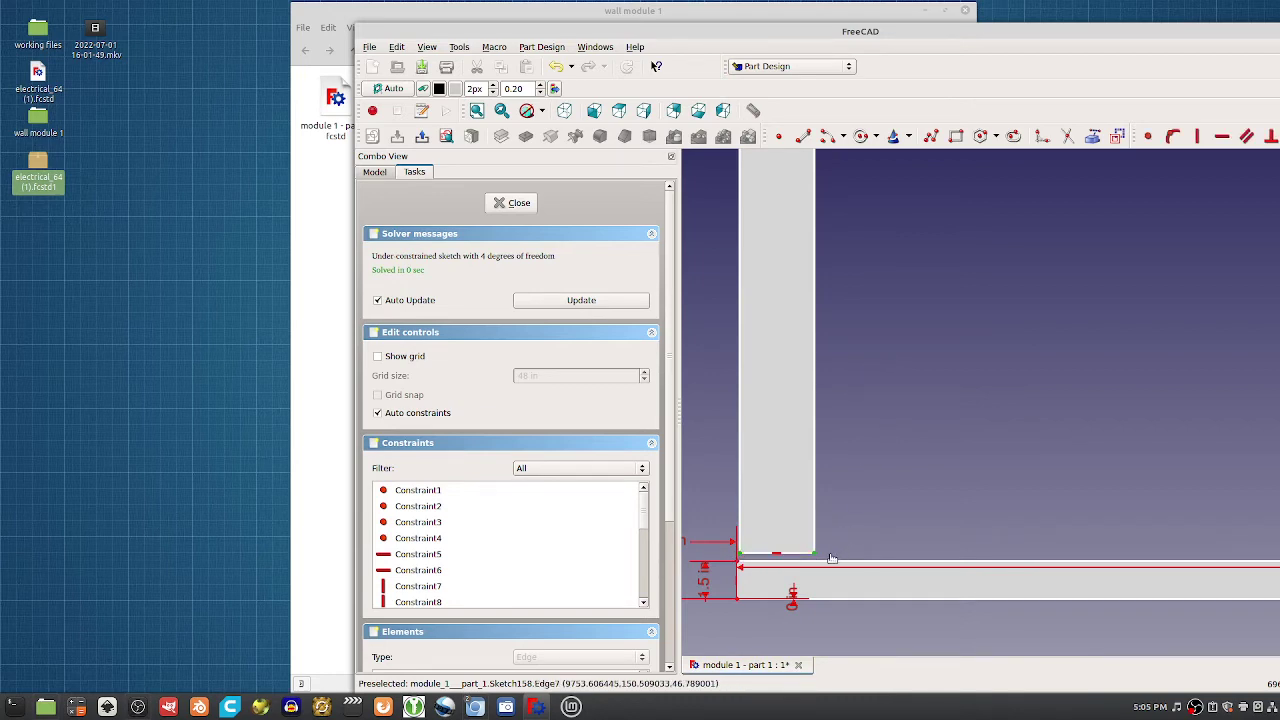
scroll(831, 554, down, 4)
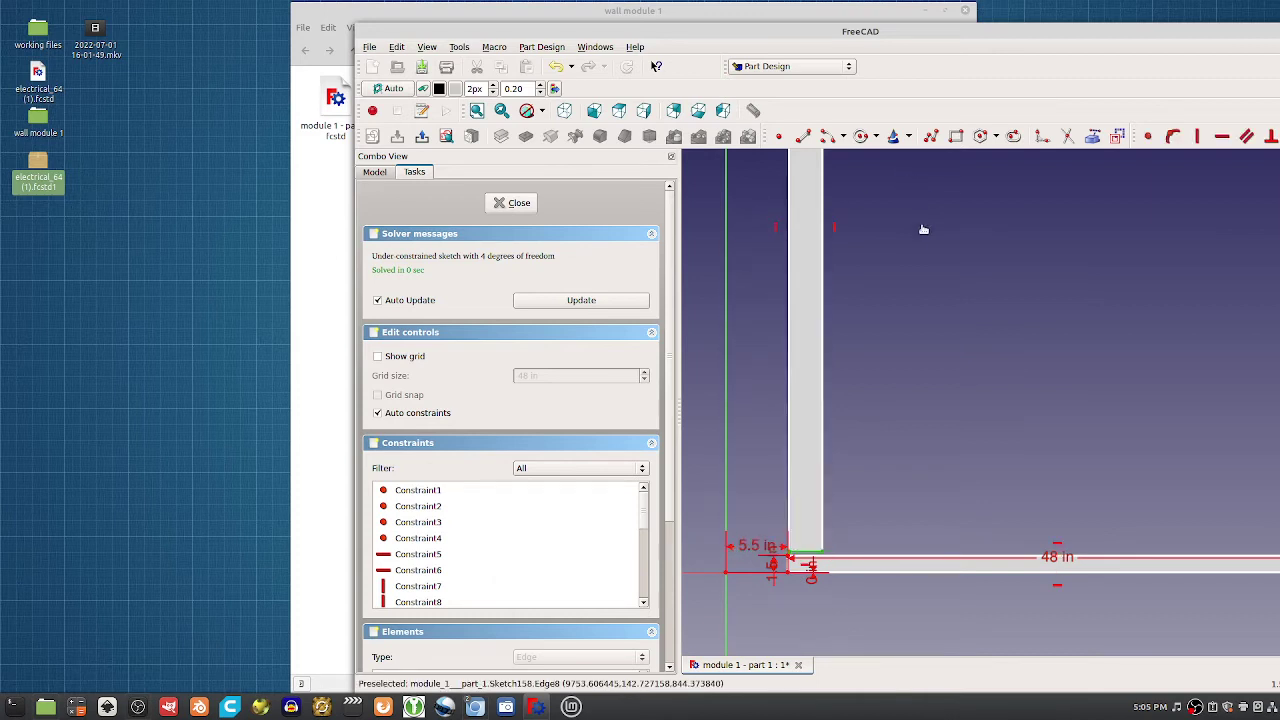
scroll(915, 222, down, 2)
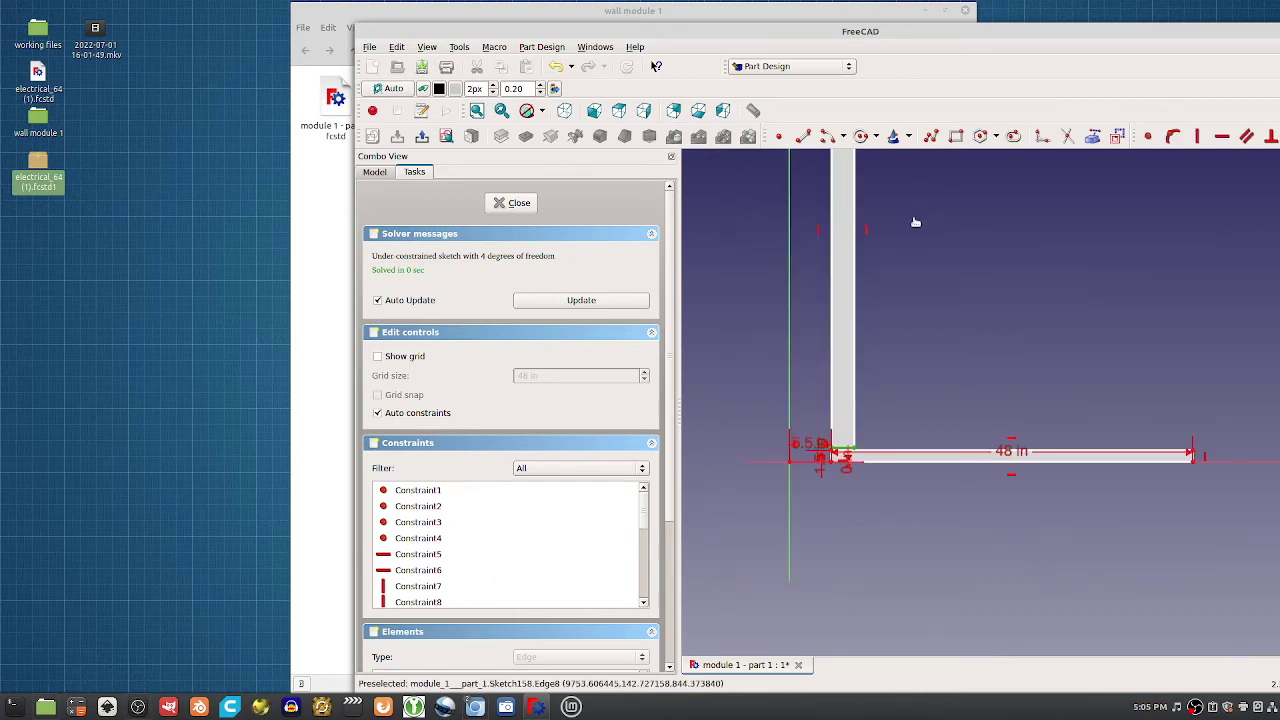
click(852, 306)
key(v)
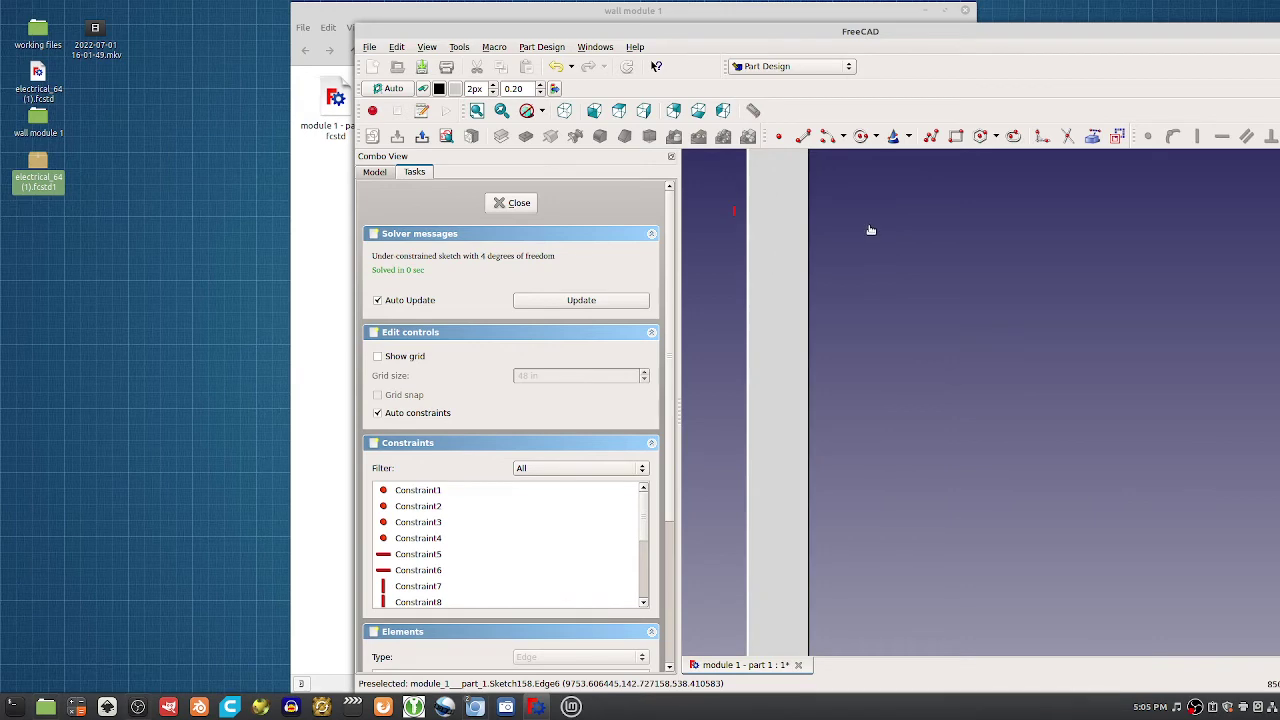
middle_drag(879, 215, 908, 384)
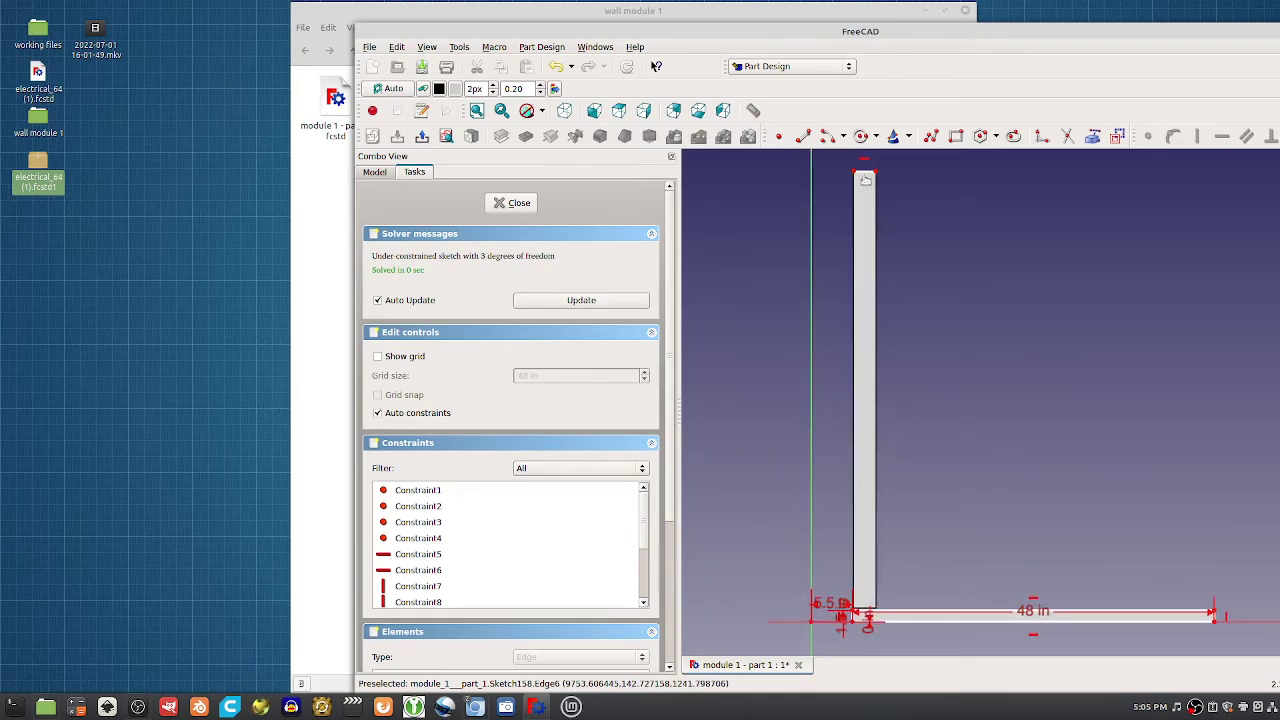
click(511, 203)
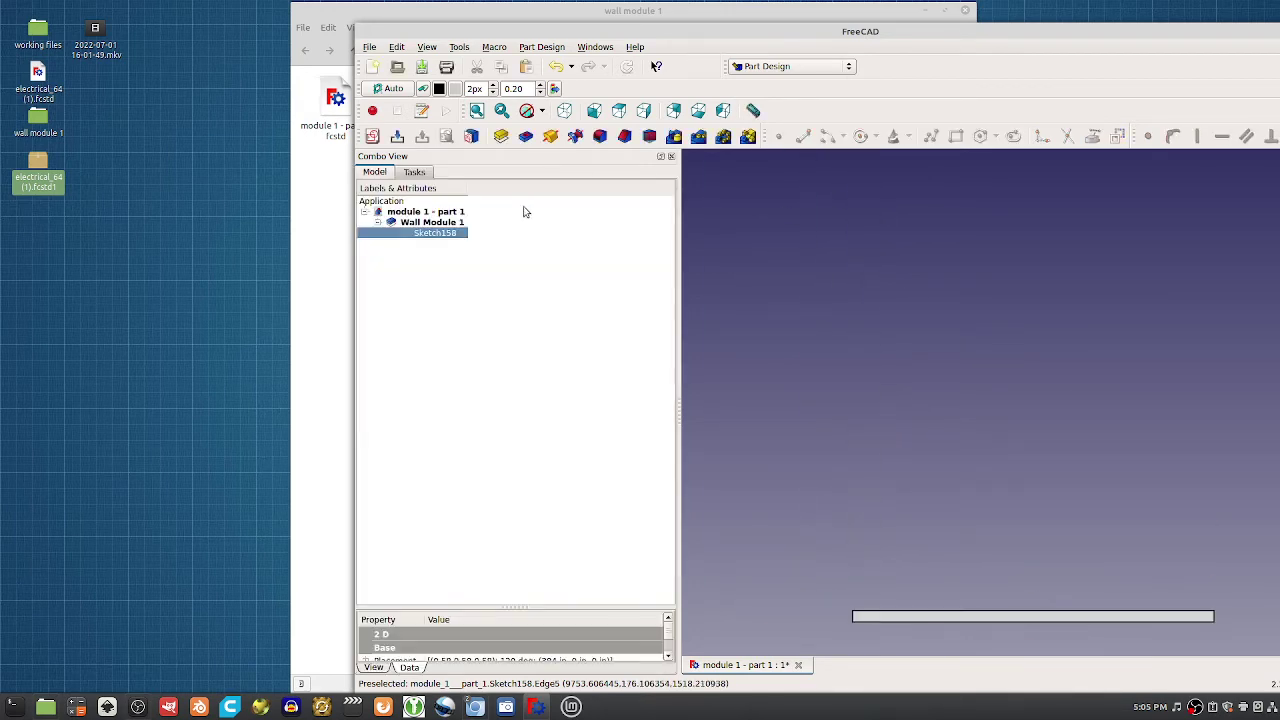
double_click(435, 234)
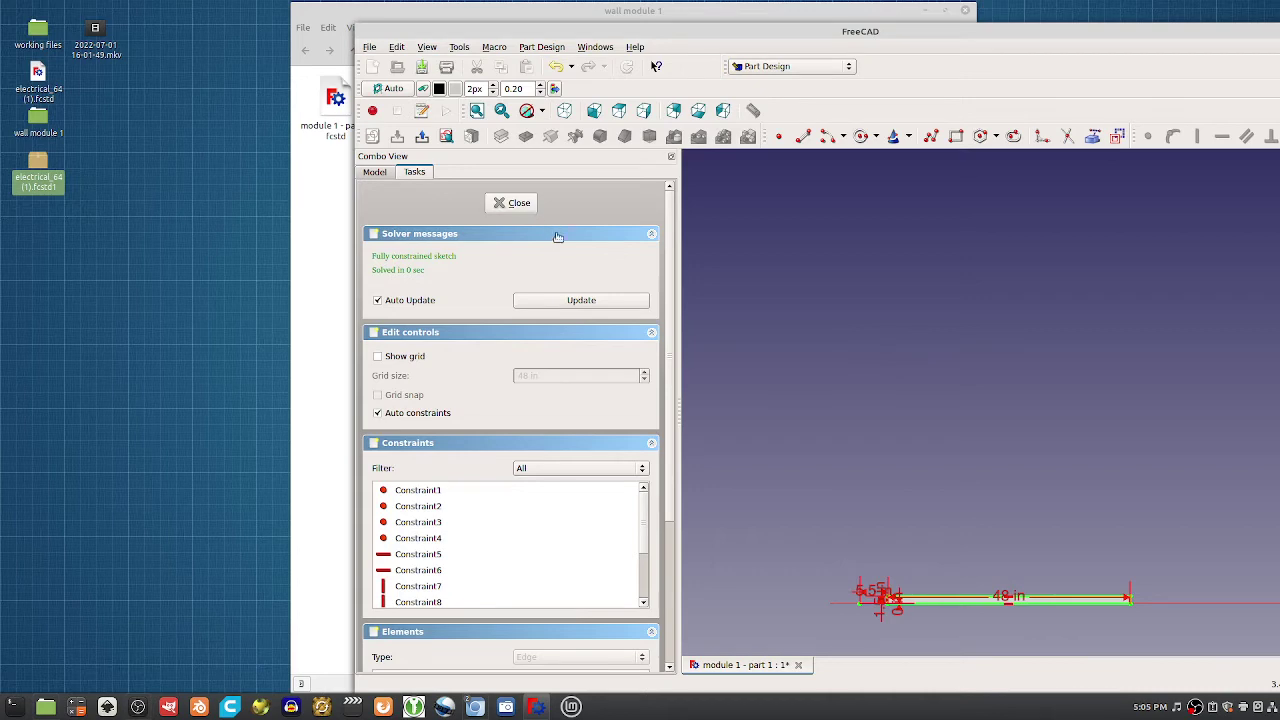
click(519, 203)
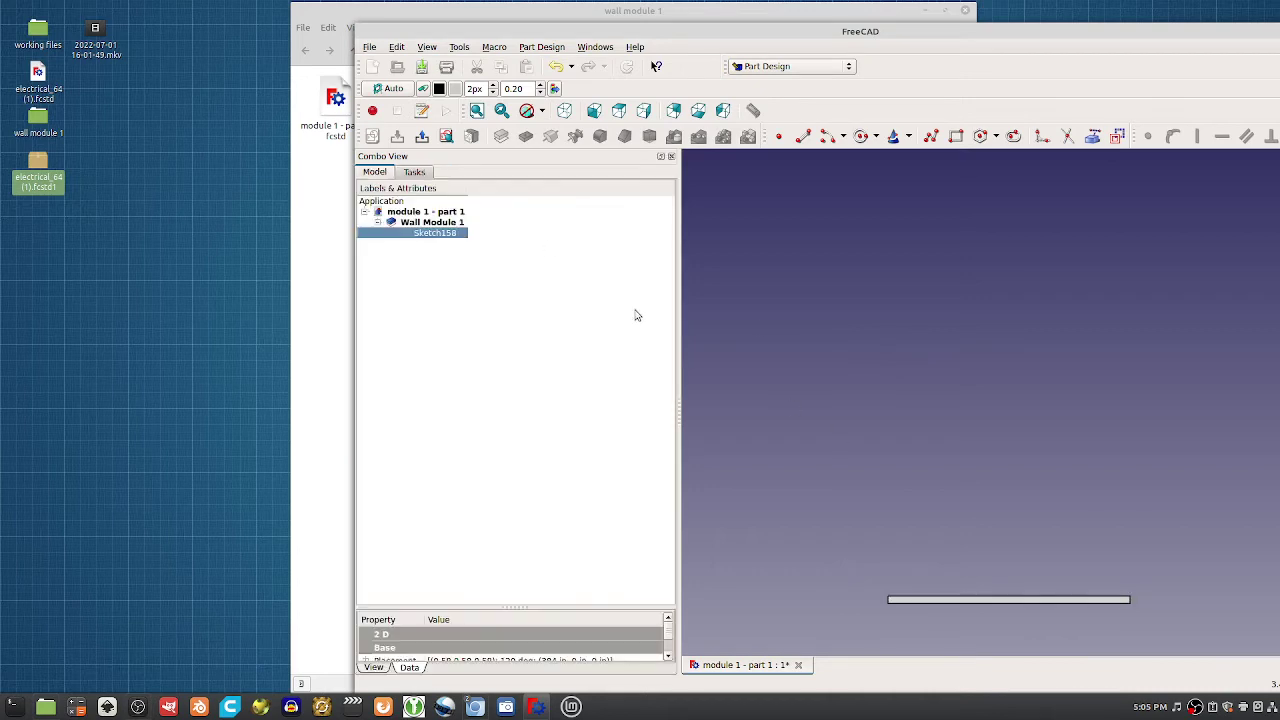
Save the document as module 1 - part 1.fcstd in the wall module 1 folder, replacing the existing file
key(ctrl+shift+s)
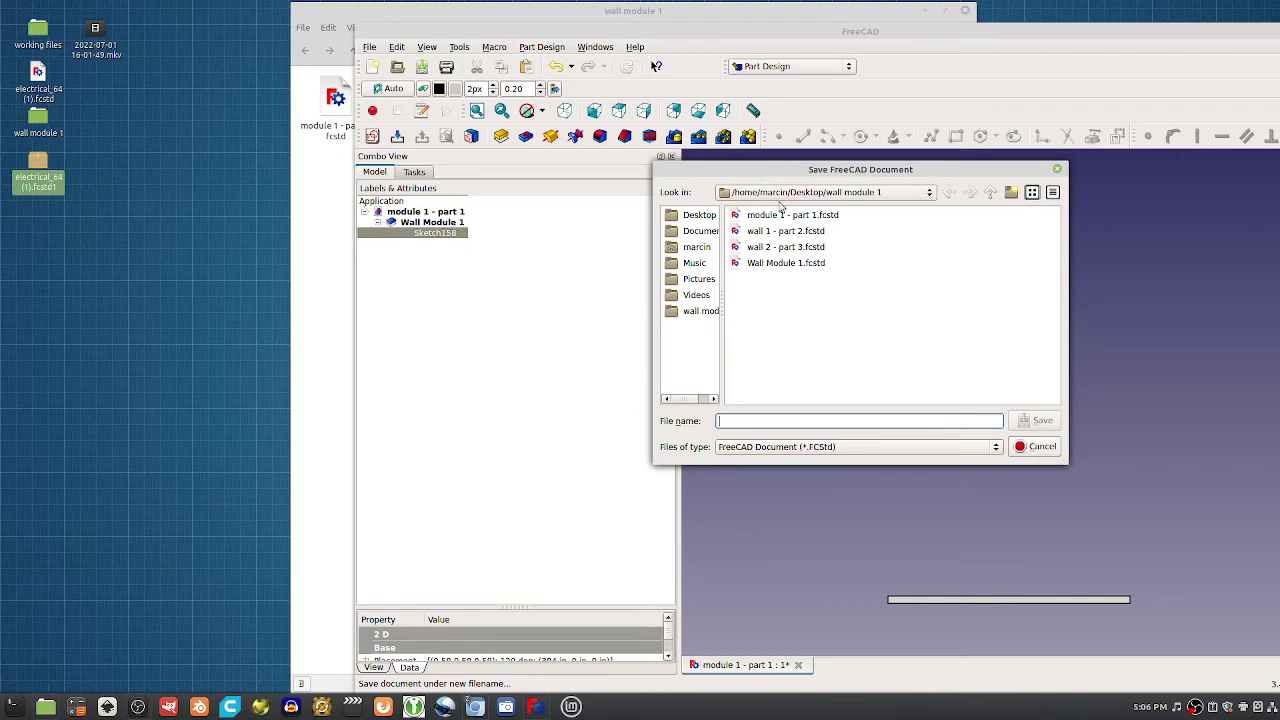
click(822, 218)
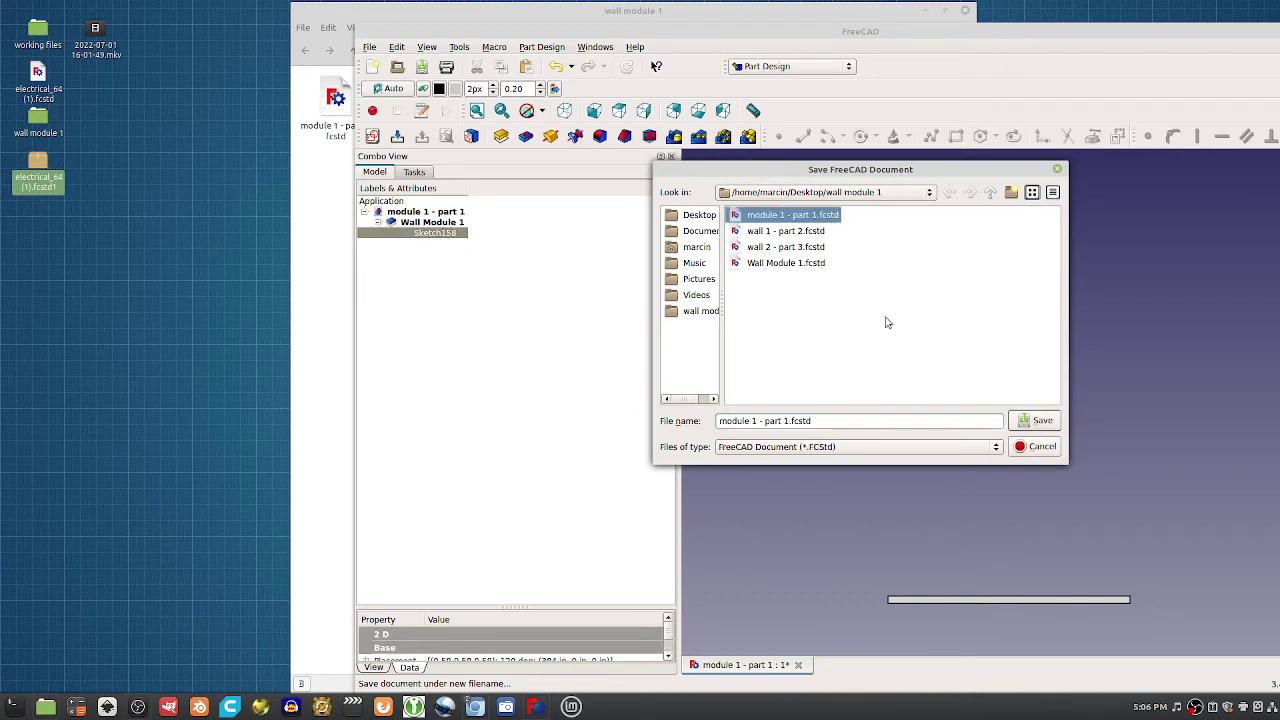
click(1041, 421)
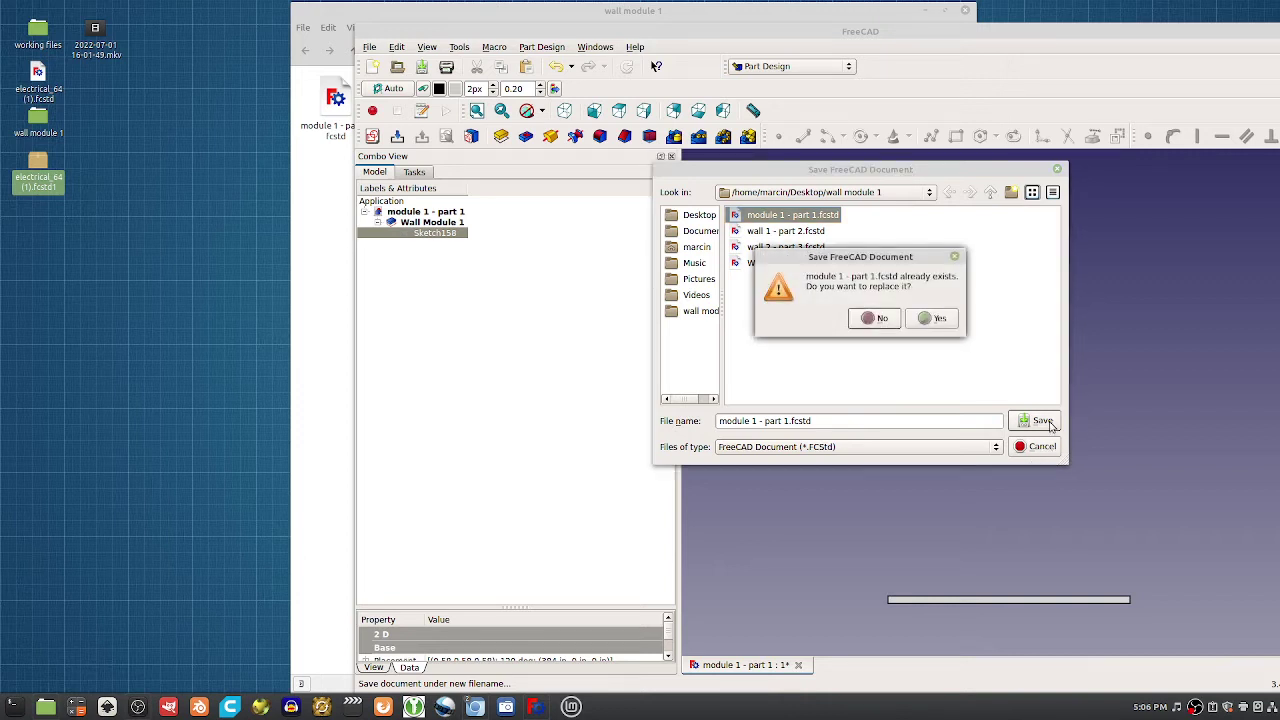
click(938, 319)
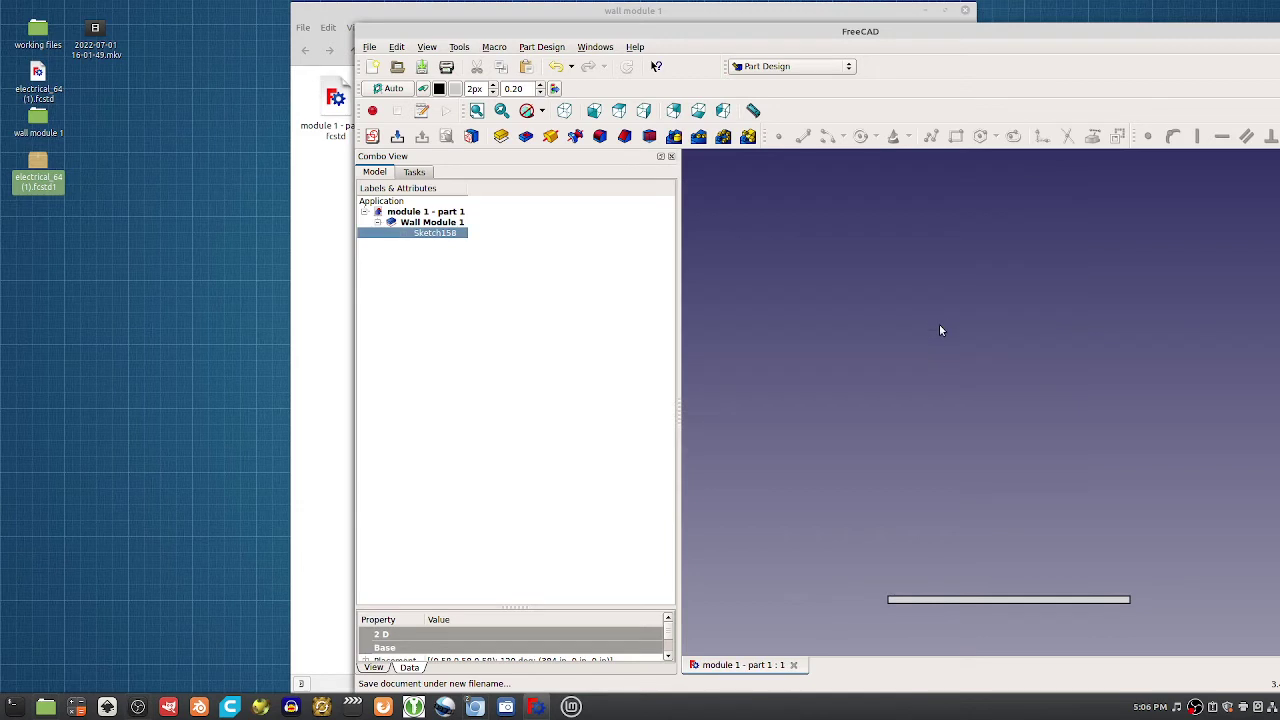
Rename the Wall Module 1 object in the model tree as 4' Base Plate and save the document
click(430, 222)
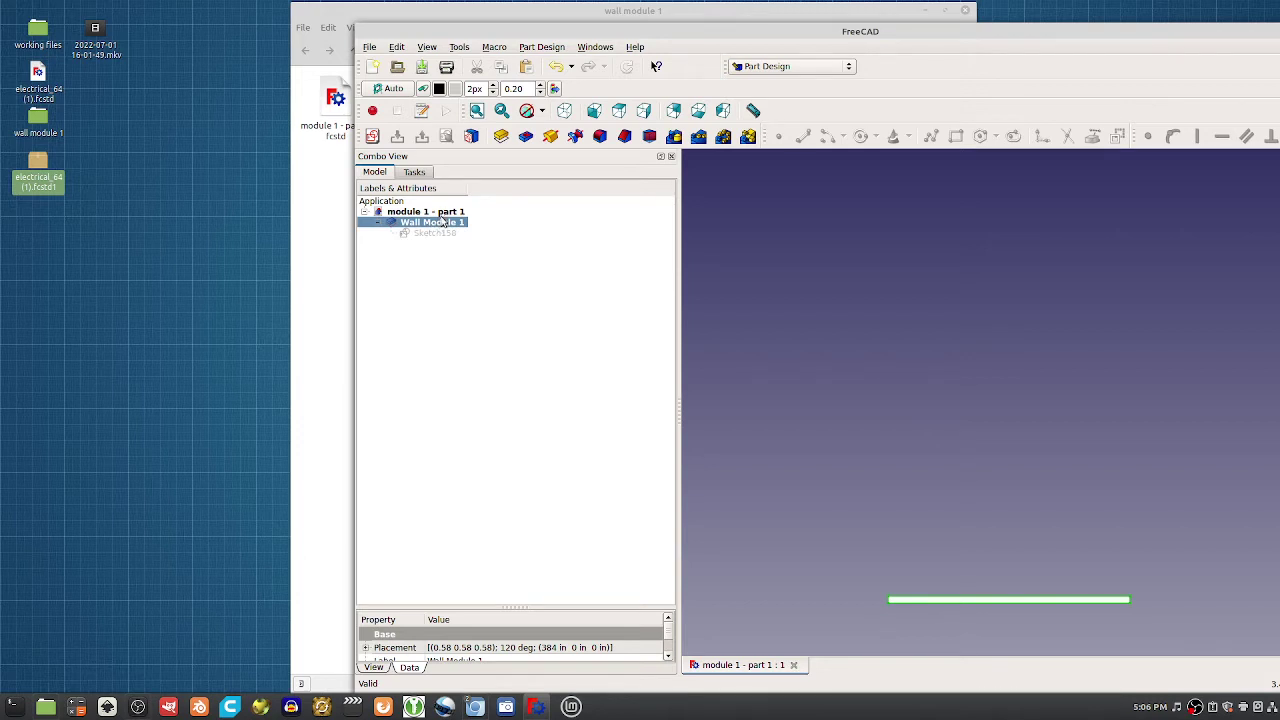
right_click(441, 222)
click(409, 226)
right_click(411, 224)
click(463, 440)
text(Base Plate)
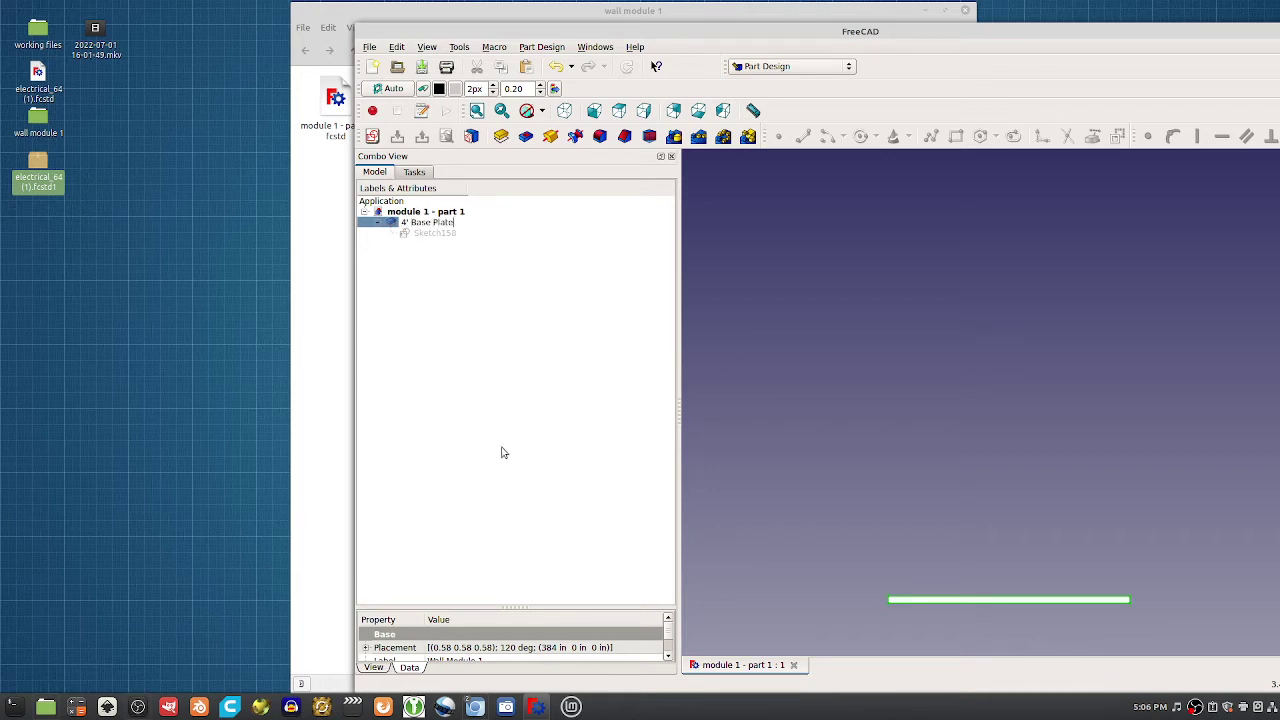
key(Return)
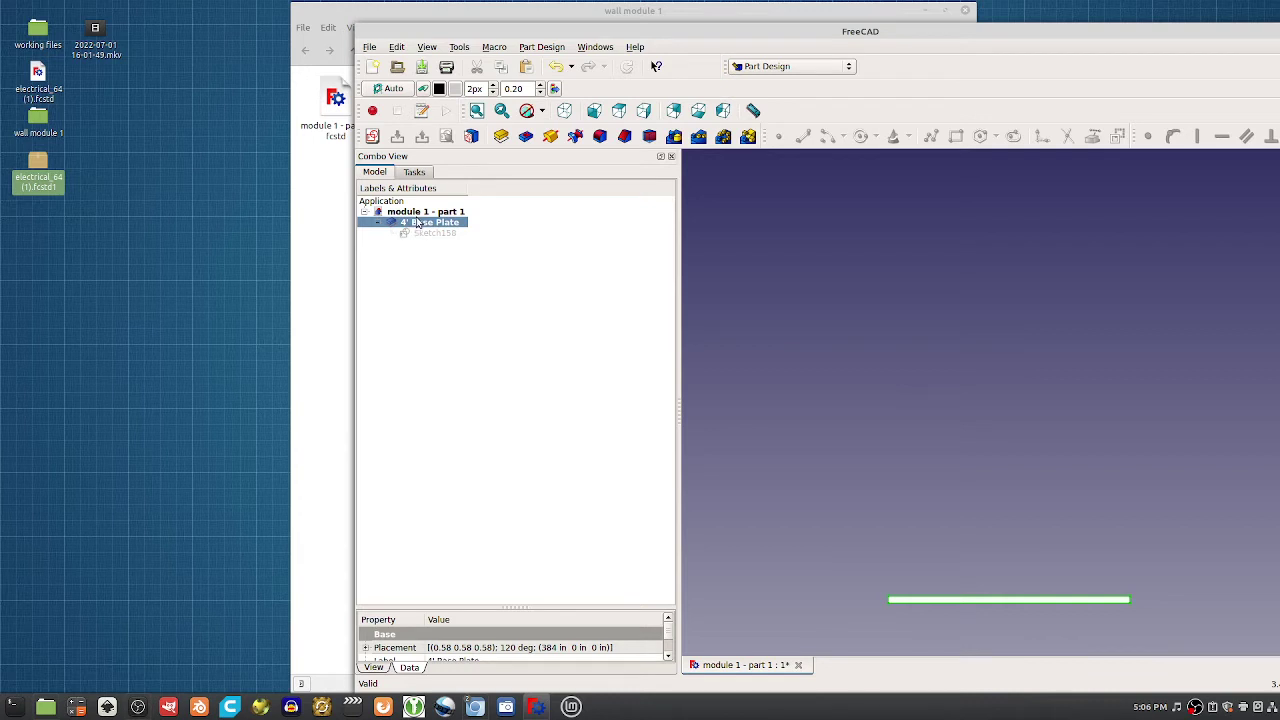
key(ctrl+s)
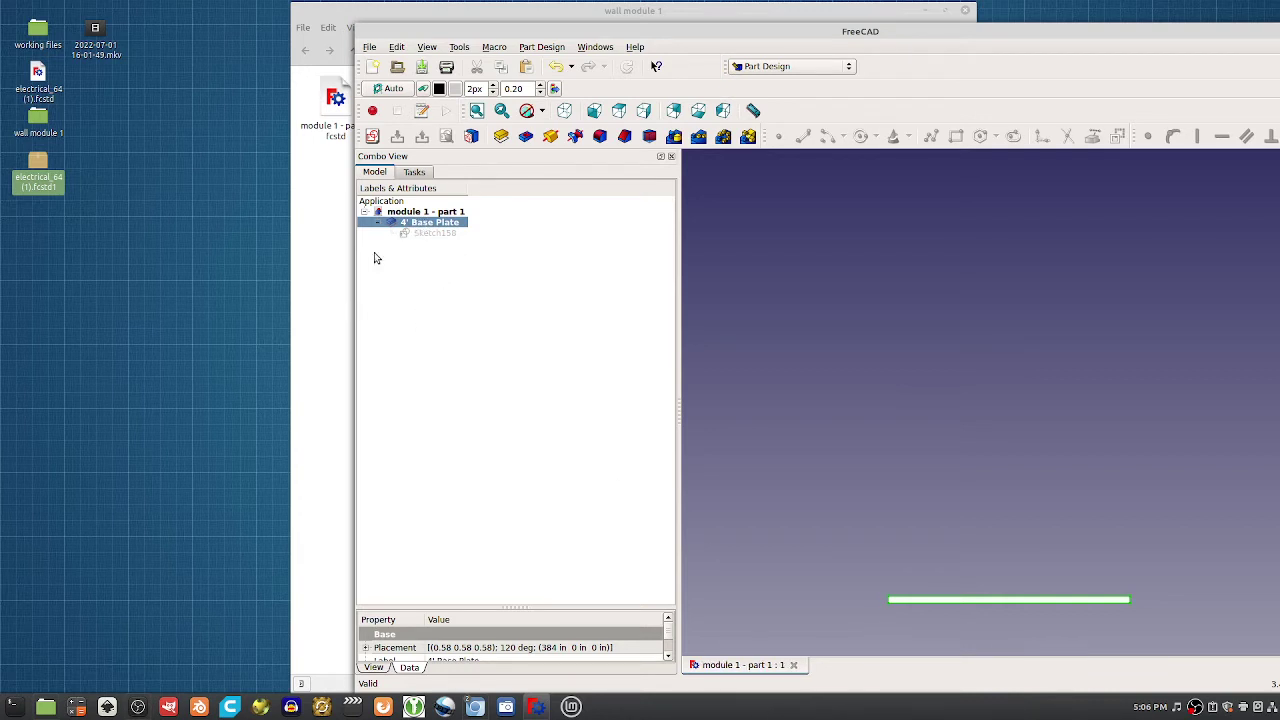
Open wall 1 - part 2.fcstd from the wall module 1 folder and open its Sketch158 for editing
click(397, 66)
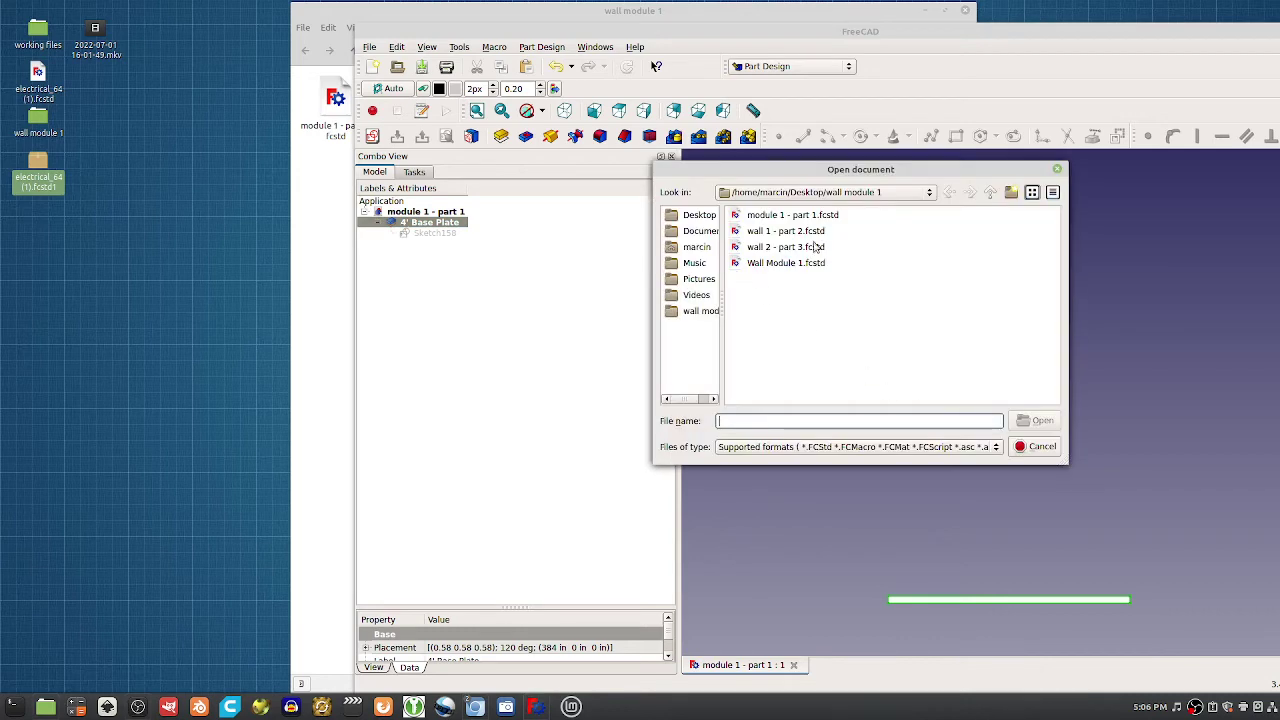
drag(922, 175, 855, 220)
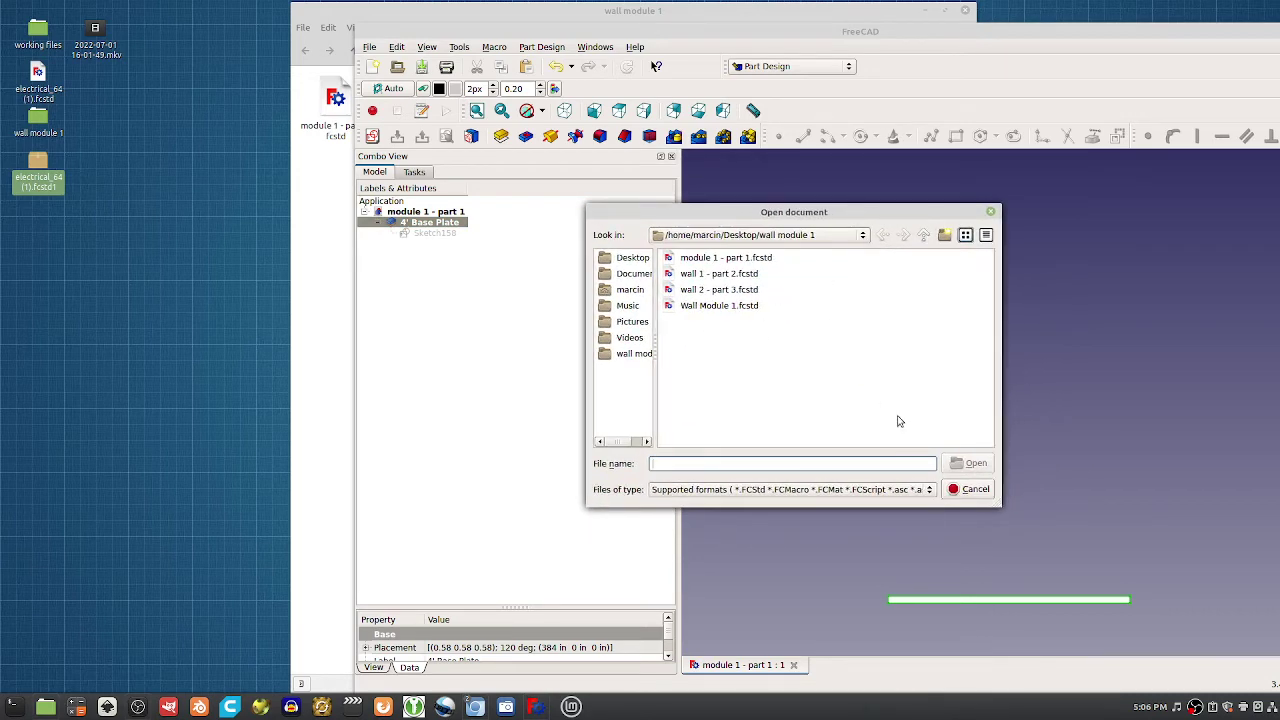
double_click(734, 274)
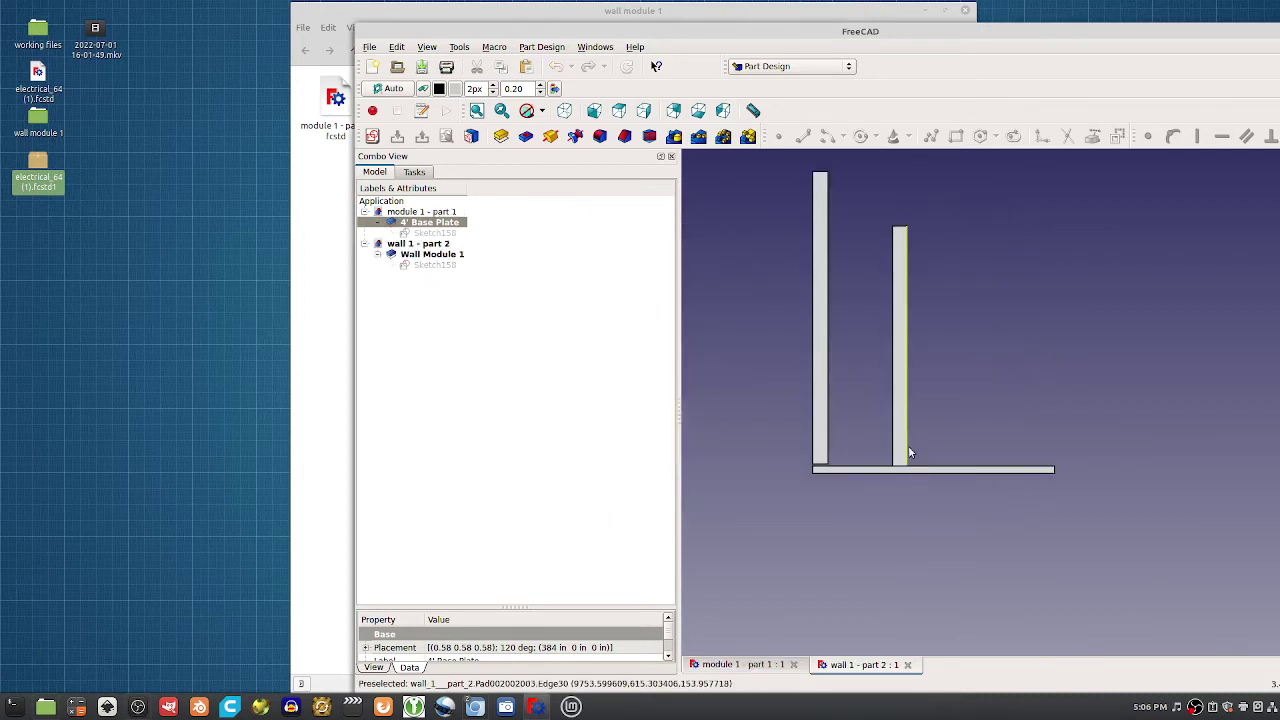
click(435, 264)
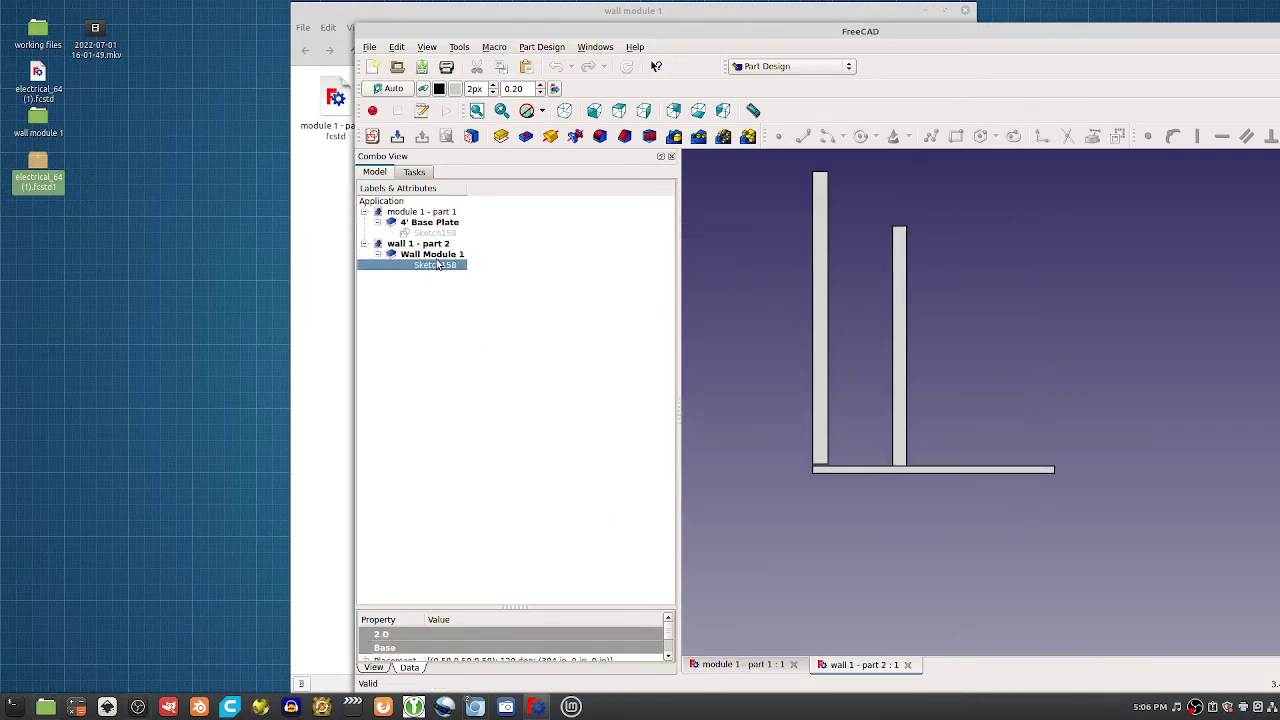
click(430, 266)
double_click(422, 267)
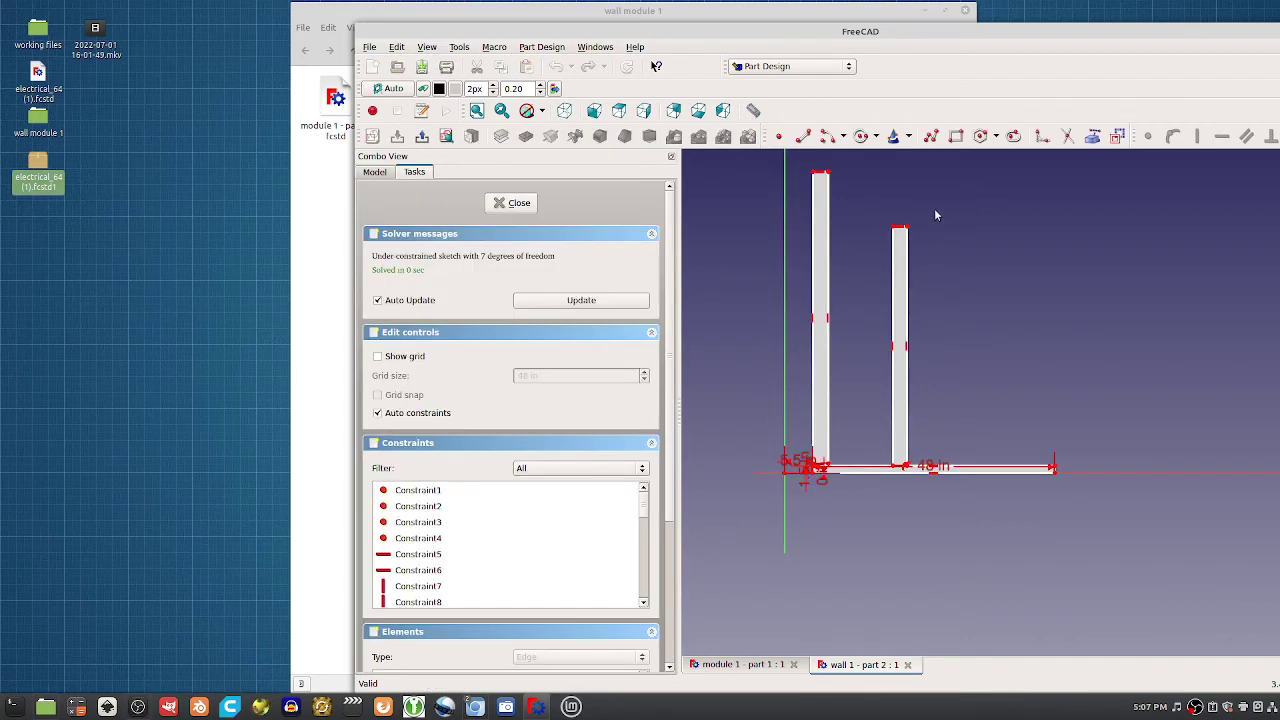
Delete the shorter vertical rectangle and the horizontal base plate from the sketch, keeping only the taller vertical rectangle
drag(880, 202, 943, 543)
click(1092, 602)
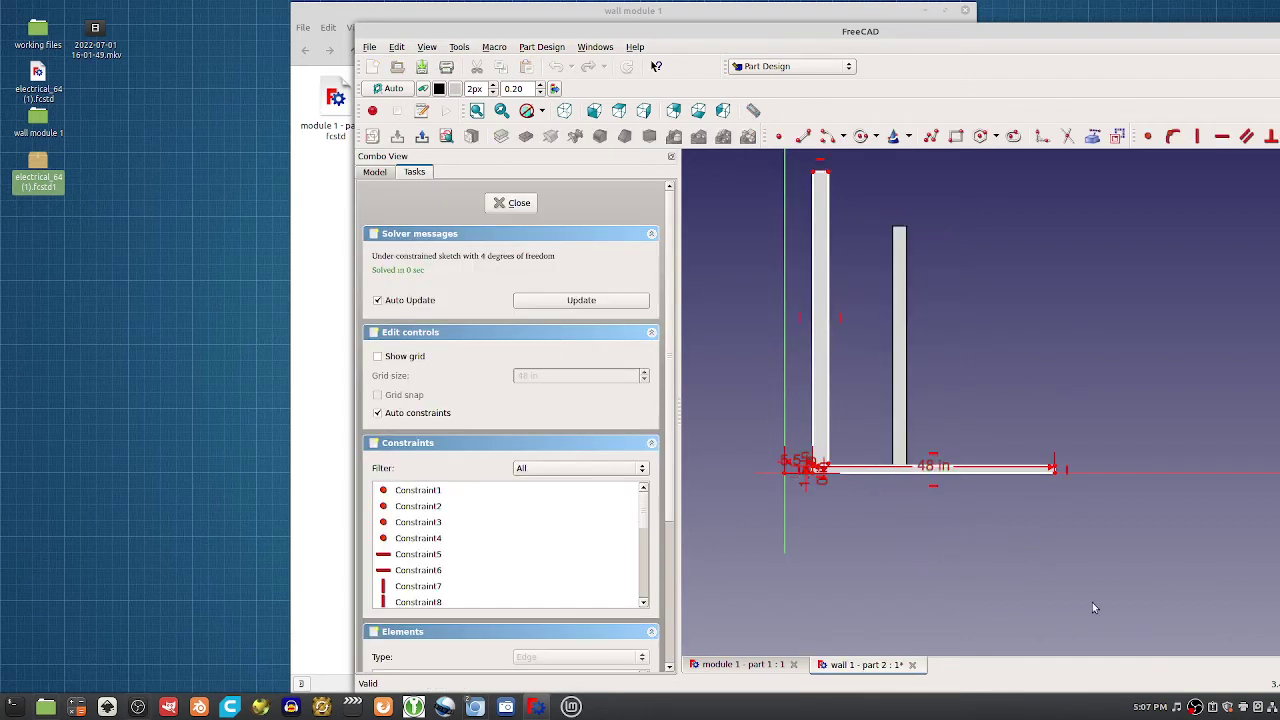
mouse_move(1128, 572)
mouse_down()
mouse_move(968, 490)
mouse_move(786, 475)
mouse_up()
key(Delete)
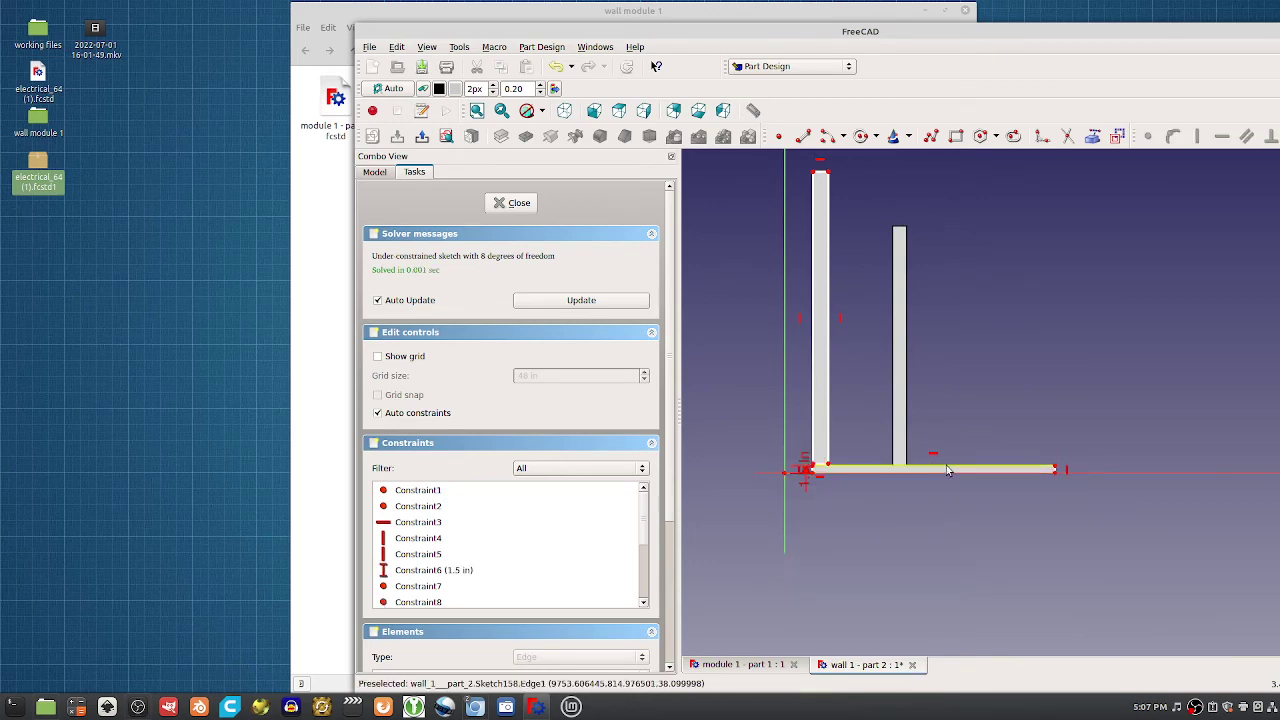
scroll(1057, 470, up, 3)
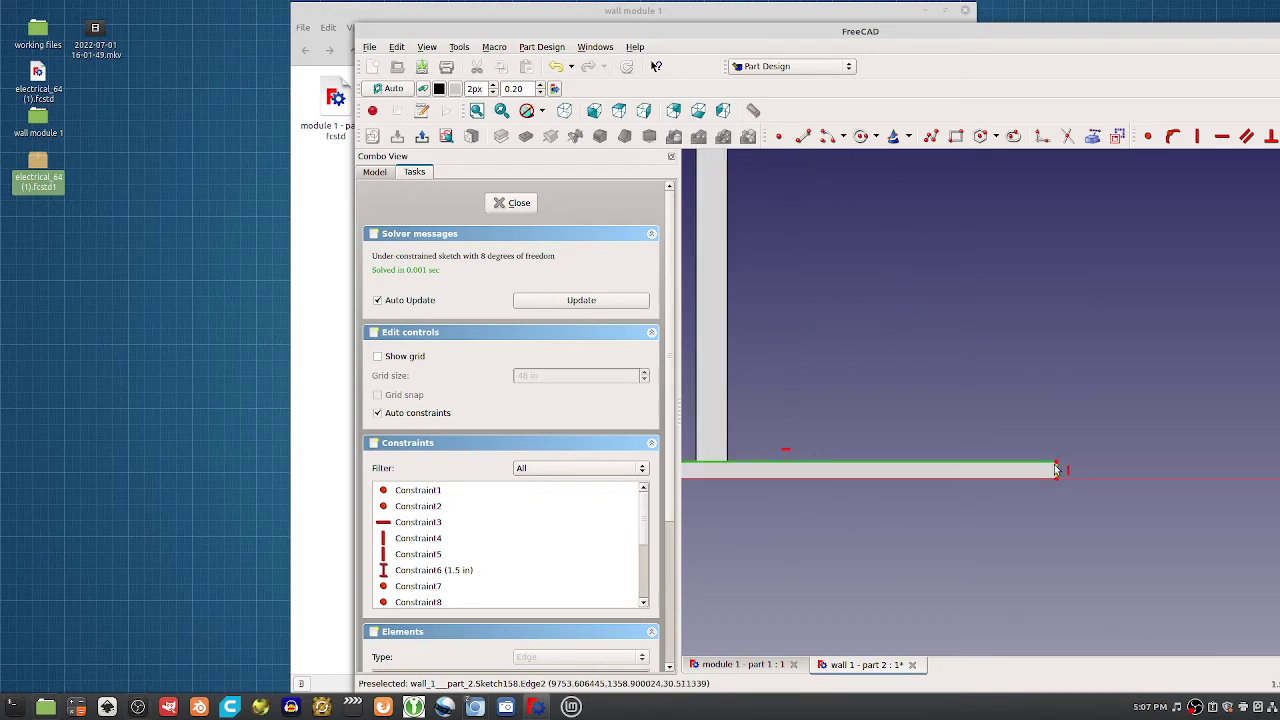
key(ctrl+z)
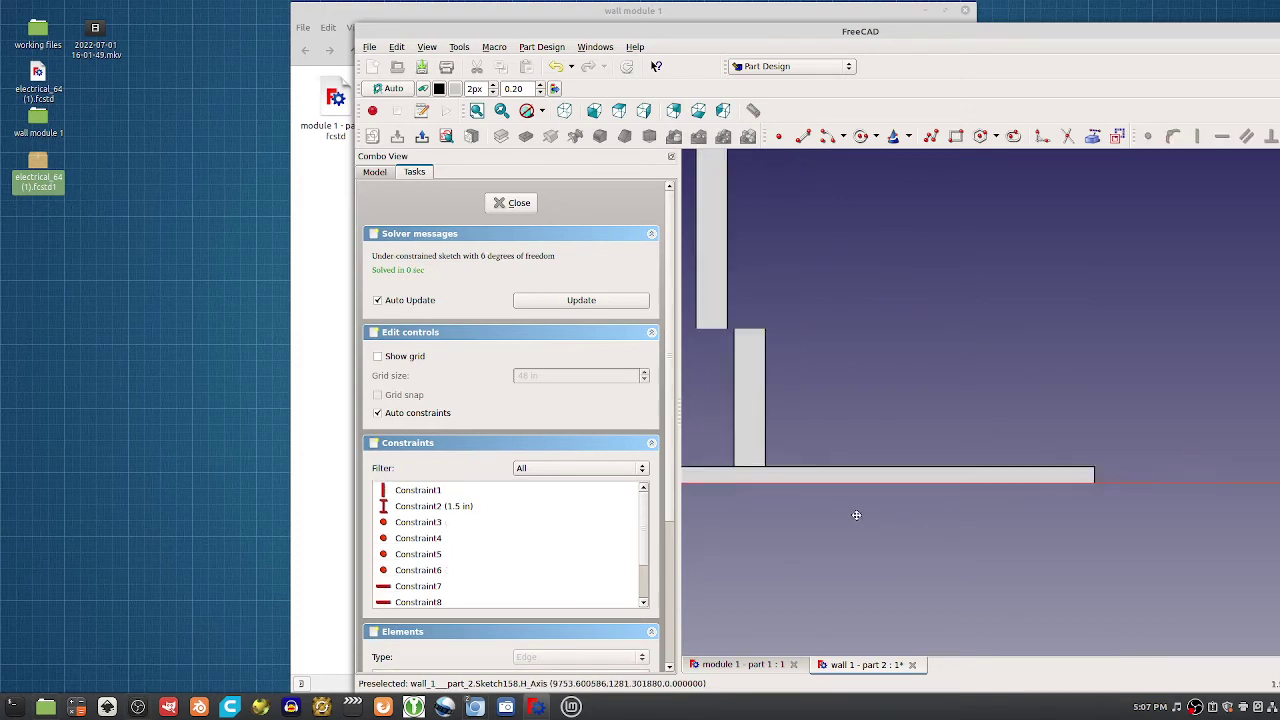
key(ctrl+z)
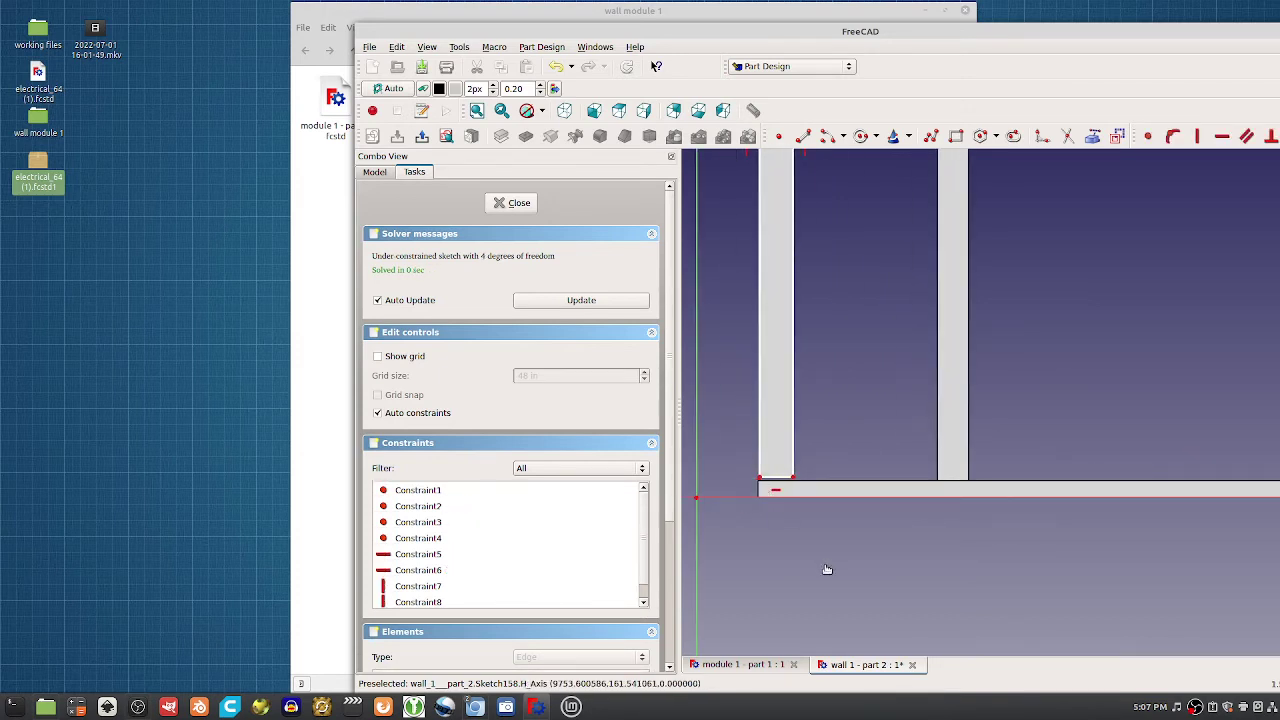
Finish editing the sketch in wall 1 - part 2 and rename its Wall Module 1 object as Stud 1
click(516, 204)
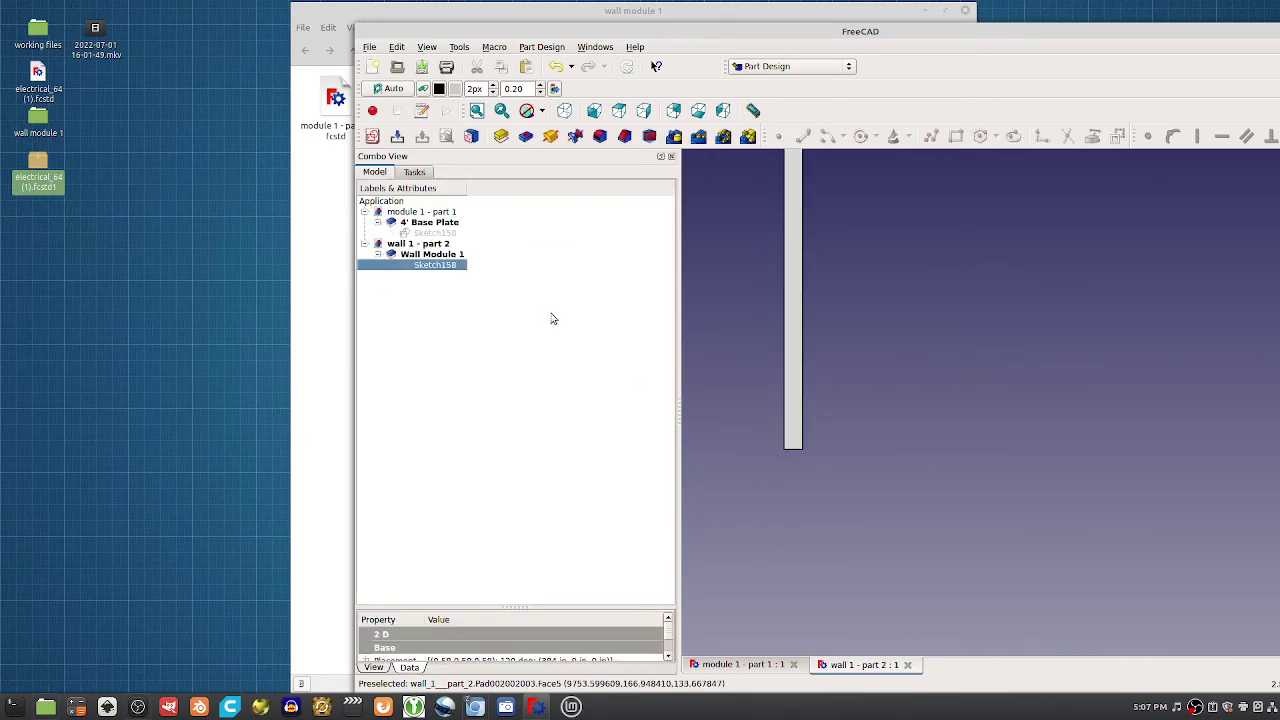
right_click(430, 256)
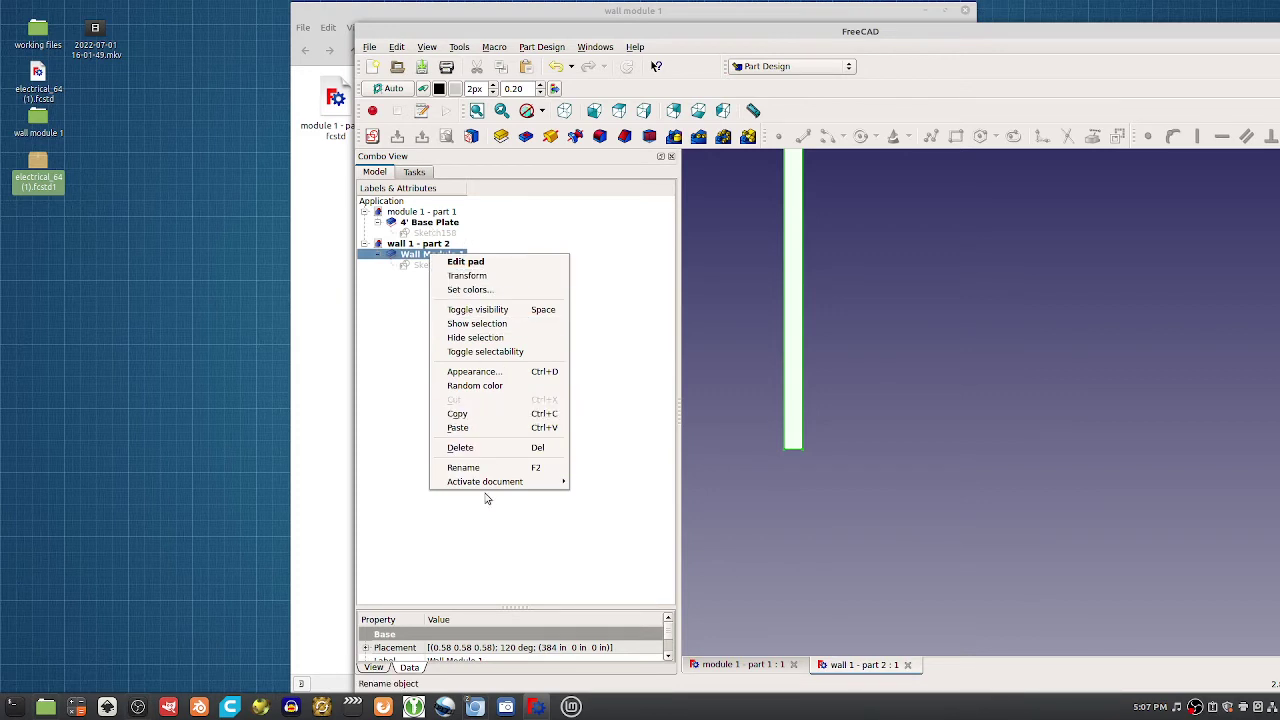
click(486, 468)
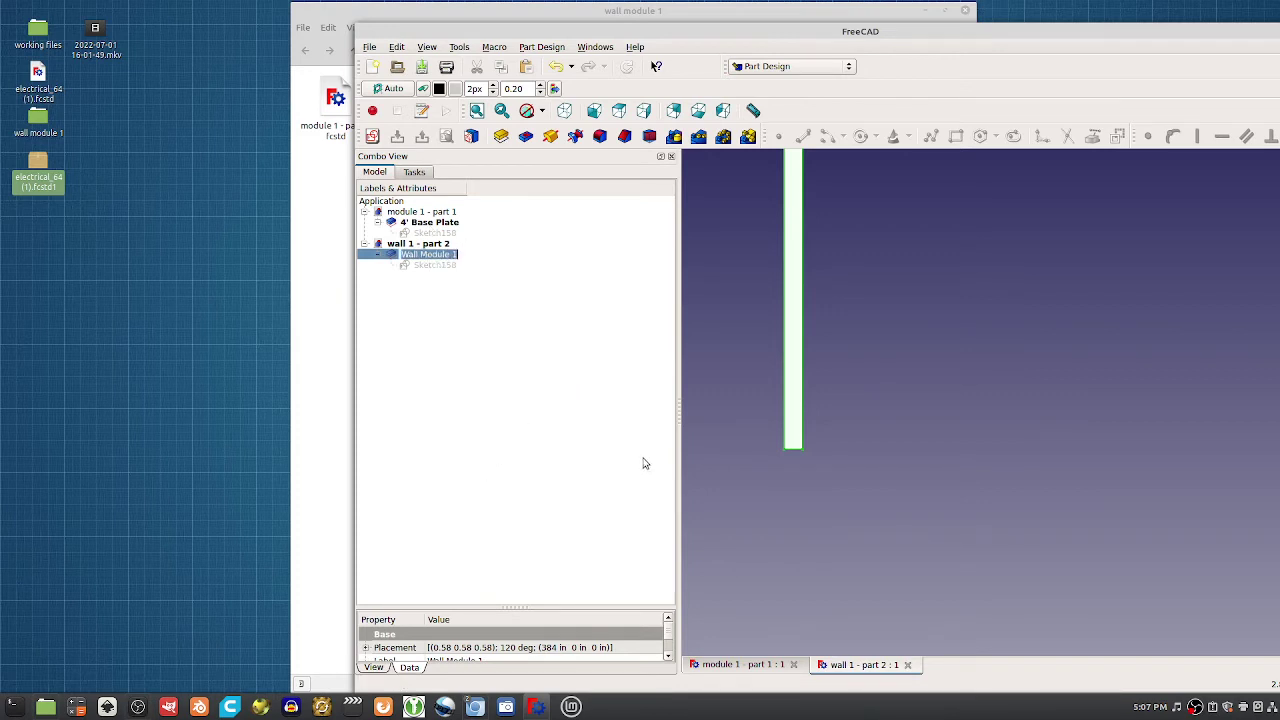
text(Pa 1)
key(Return)
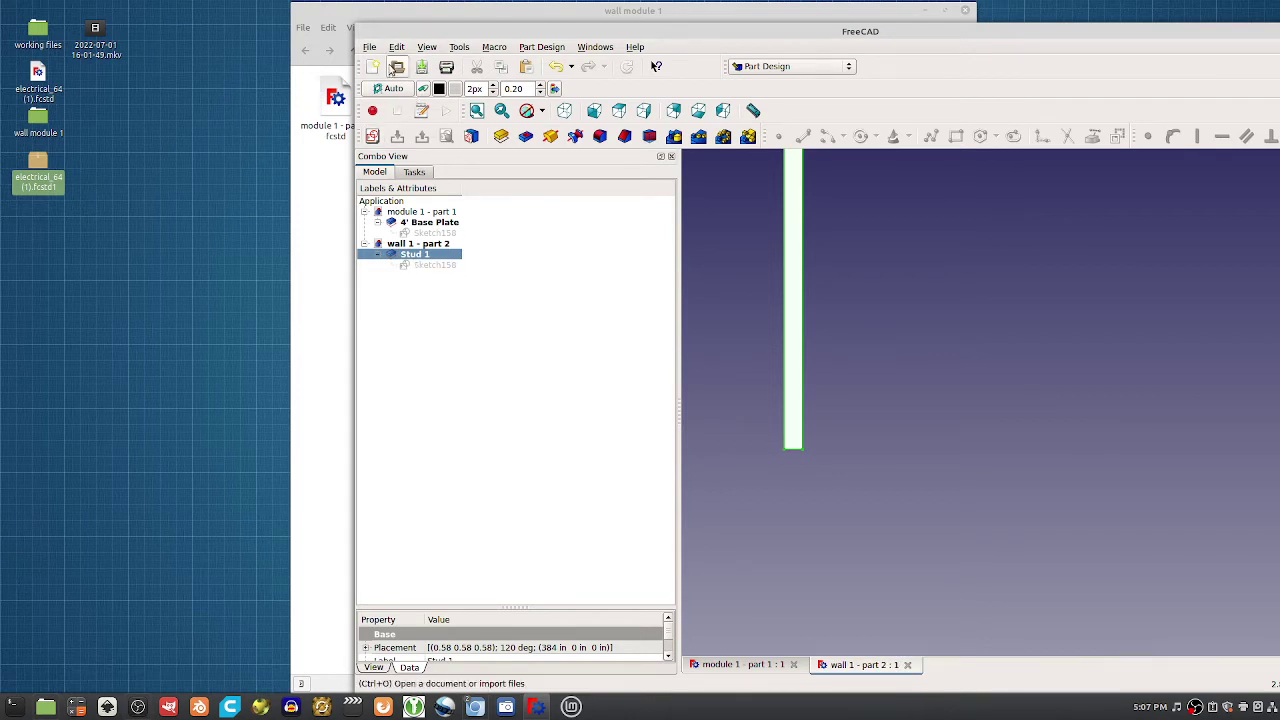
Open wall 2 - part 3.fcstd from the wall module 1 folder
click(397, 66)
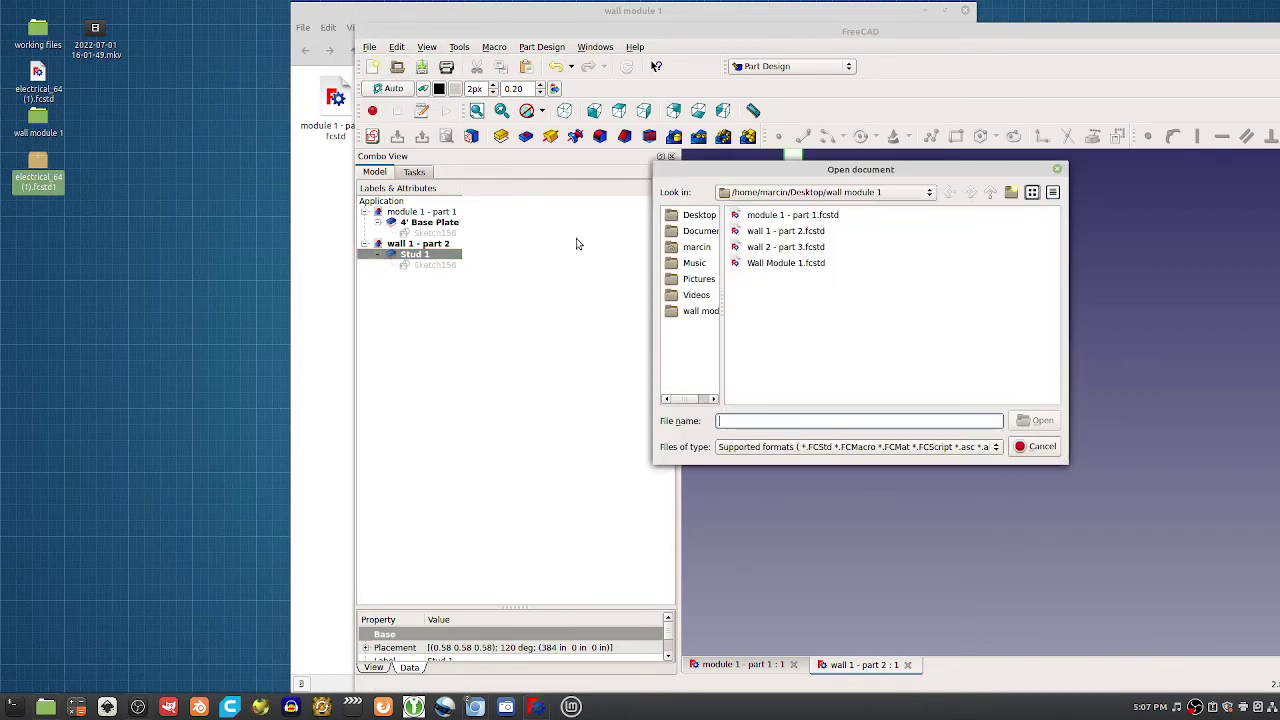
click(805, 249)
click(776, 236)
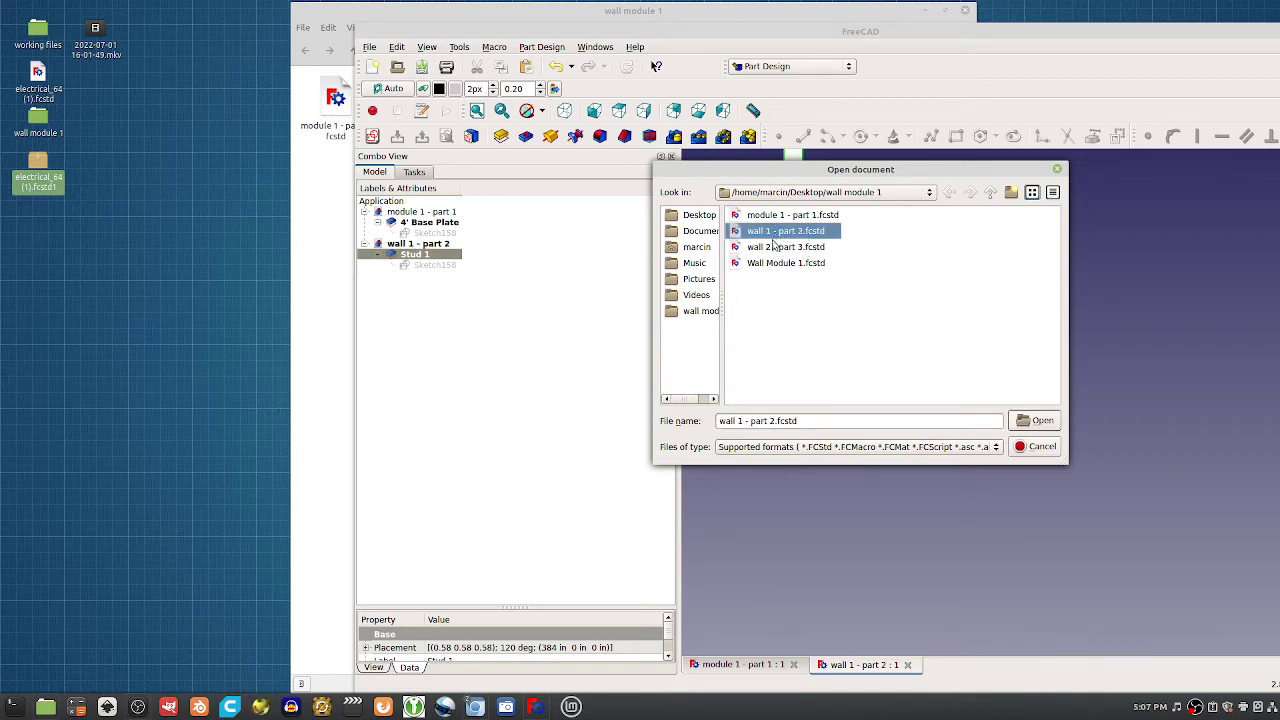
click(773, 246)
double_click(773, 248)
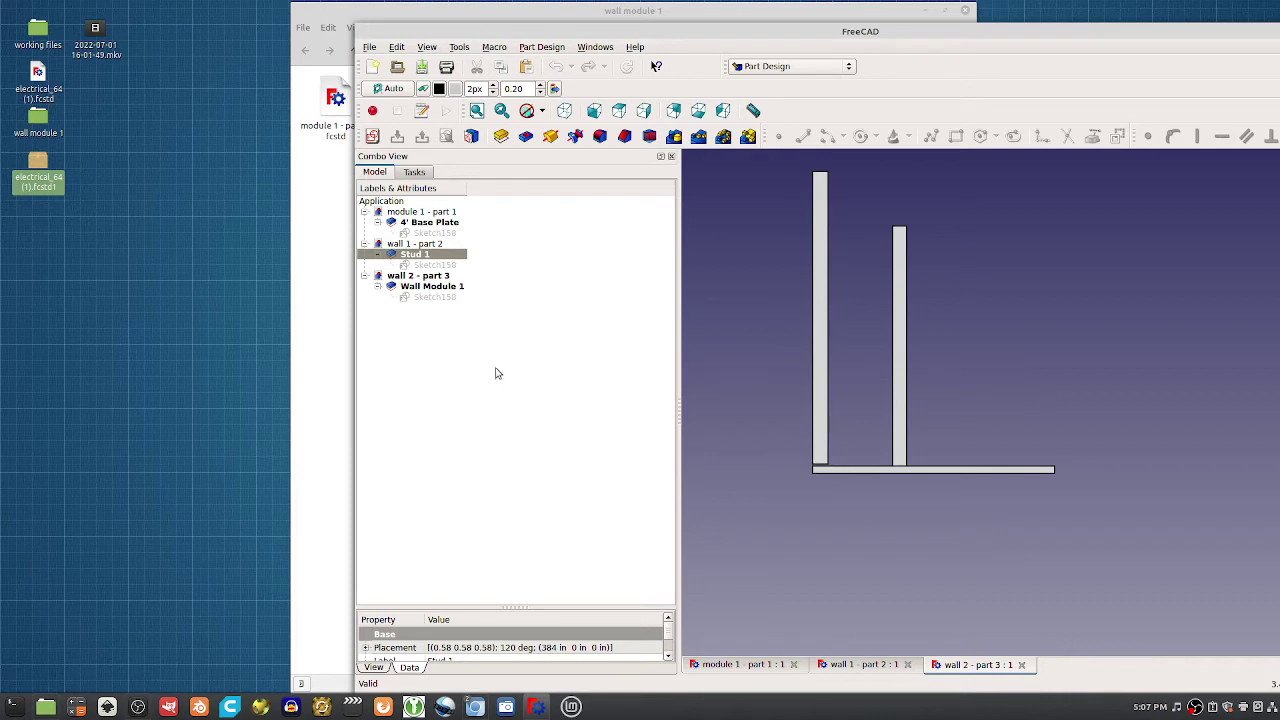
Rename the Wall Module 1 object of wall 2 - part 3 as Part 3 in the model tree
right_click(434, 286)
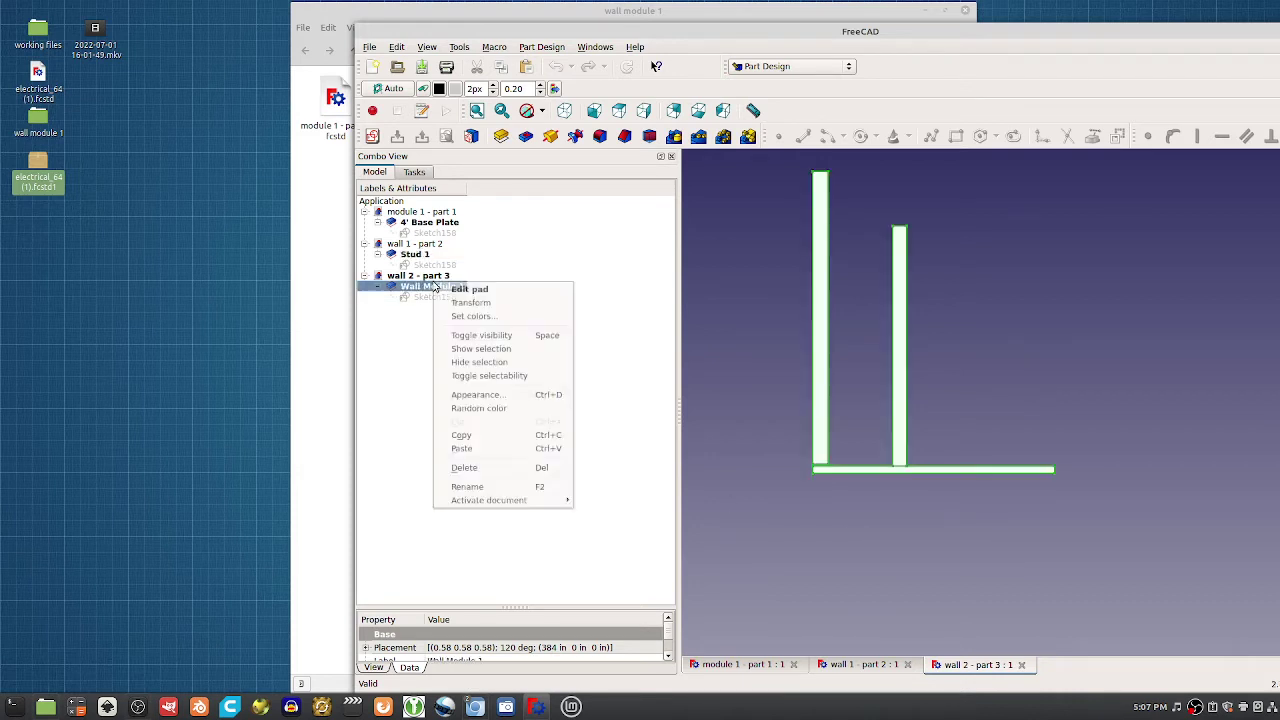
click(489, 496)
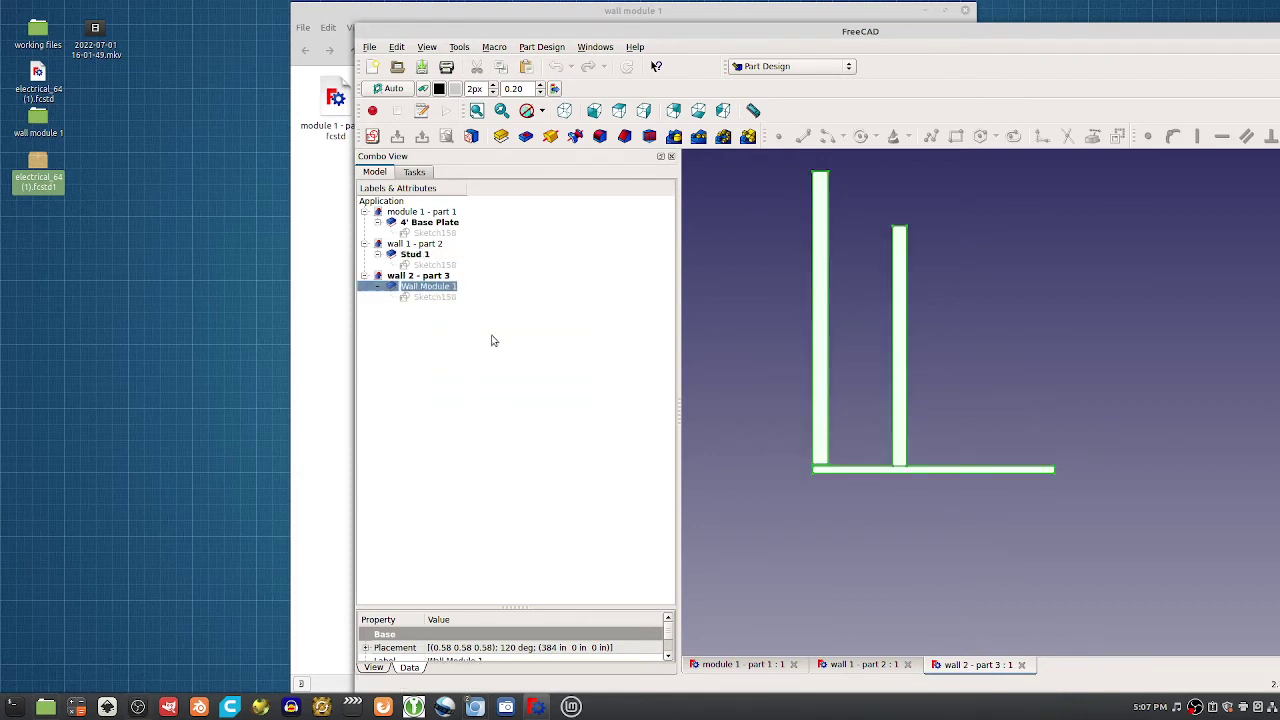
key(BackSpace)
text(Part 3)
key(Return)
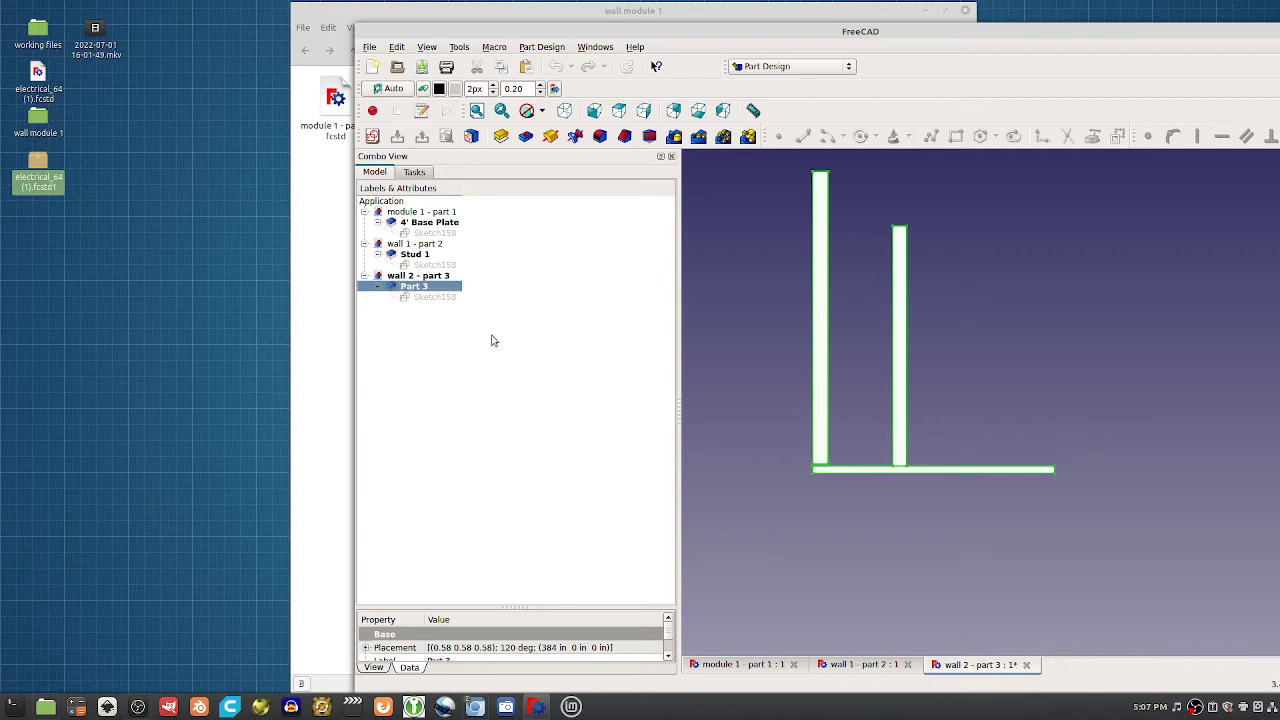
Reduce Part 3's Sketch158 to the shorter vertical rectangle by deleting the taller rectangle and the base plate, and save the document
double_click(434, 299)
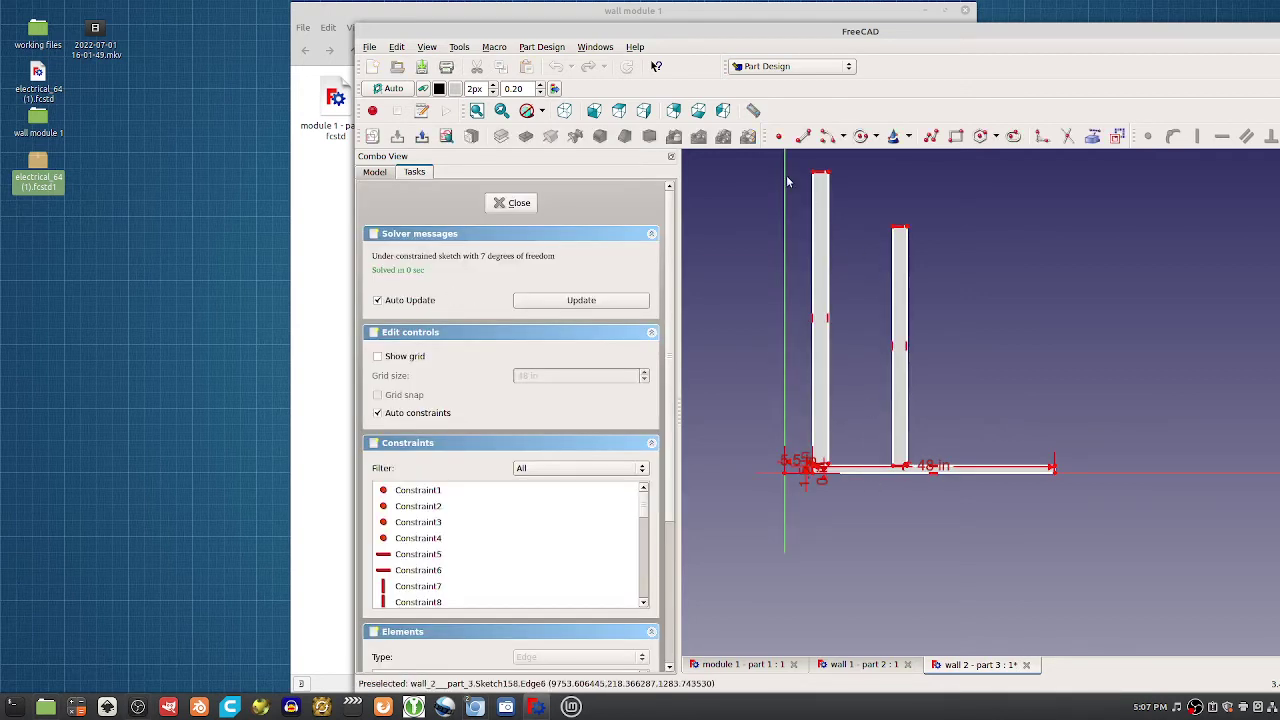
mouse_move(855, 482)
mouse_down()
mouse_move(812, 218)
mouse_move(789, 158)
mouse_up()
key(Delete)
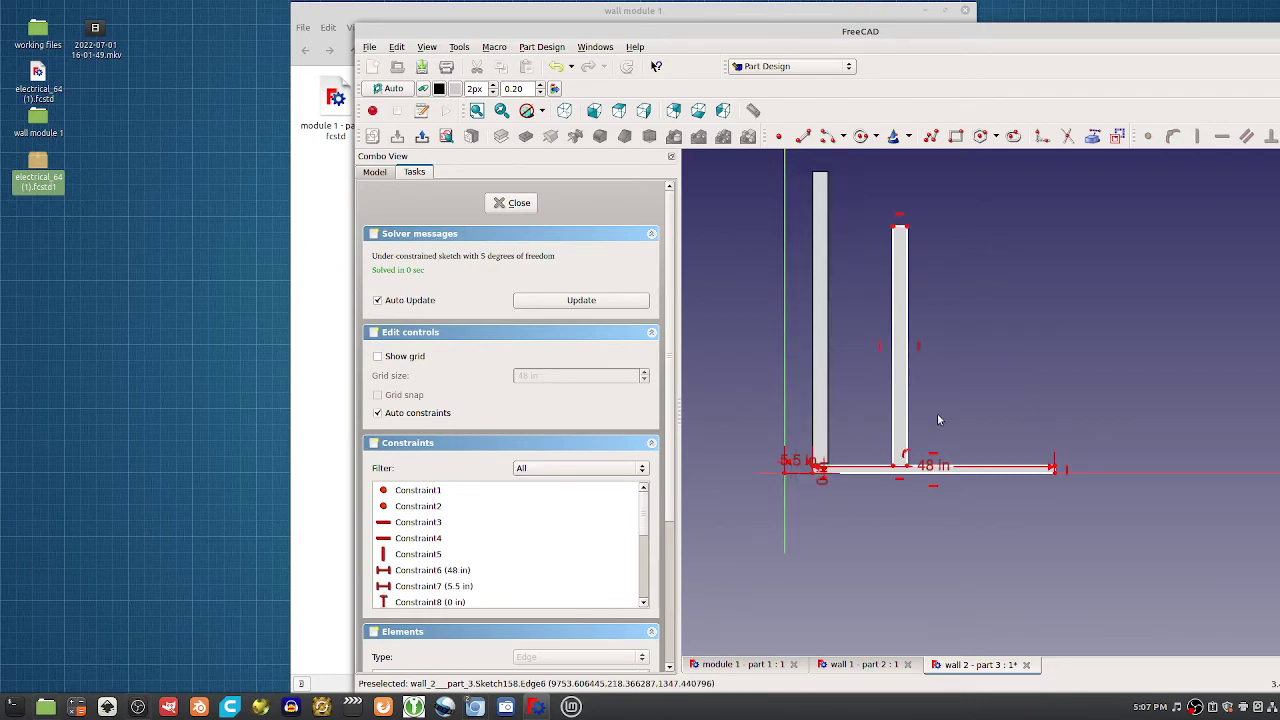
key(ctrl+z)
click(823, 474)
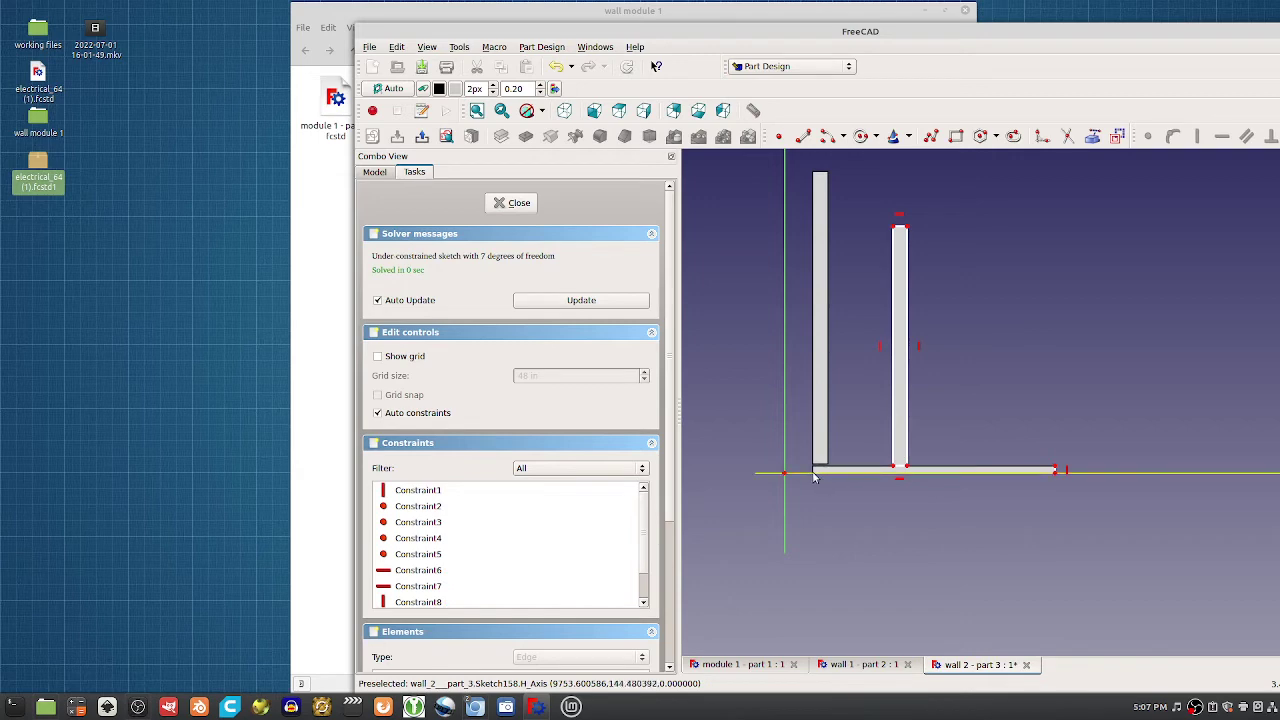
click(512, 203)
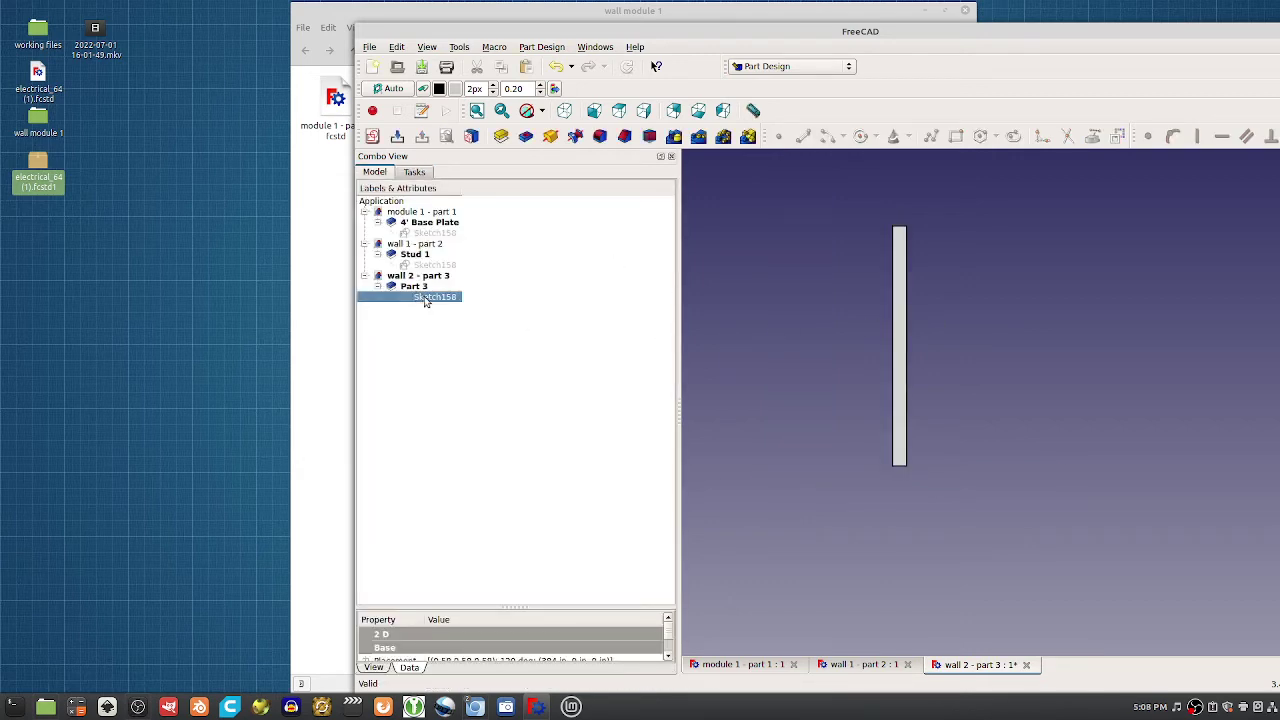
key(ctrl+s)
Switch to the documentation procedure in Google Slides and separate the sentences as "save in a folder. Join into one Module Master File"
click(495, 690)
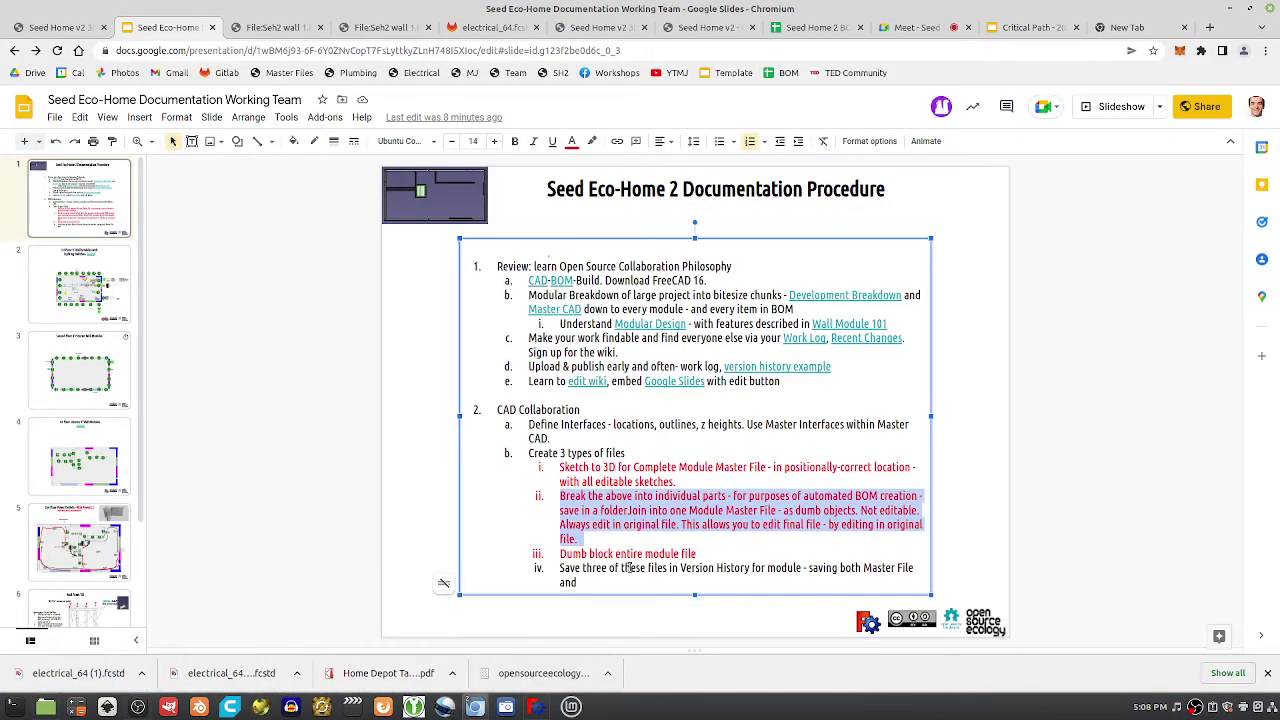
click(558, 497)
drag(558, 497, 630, 515)
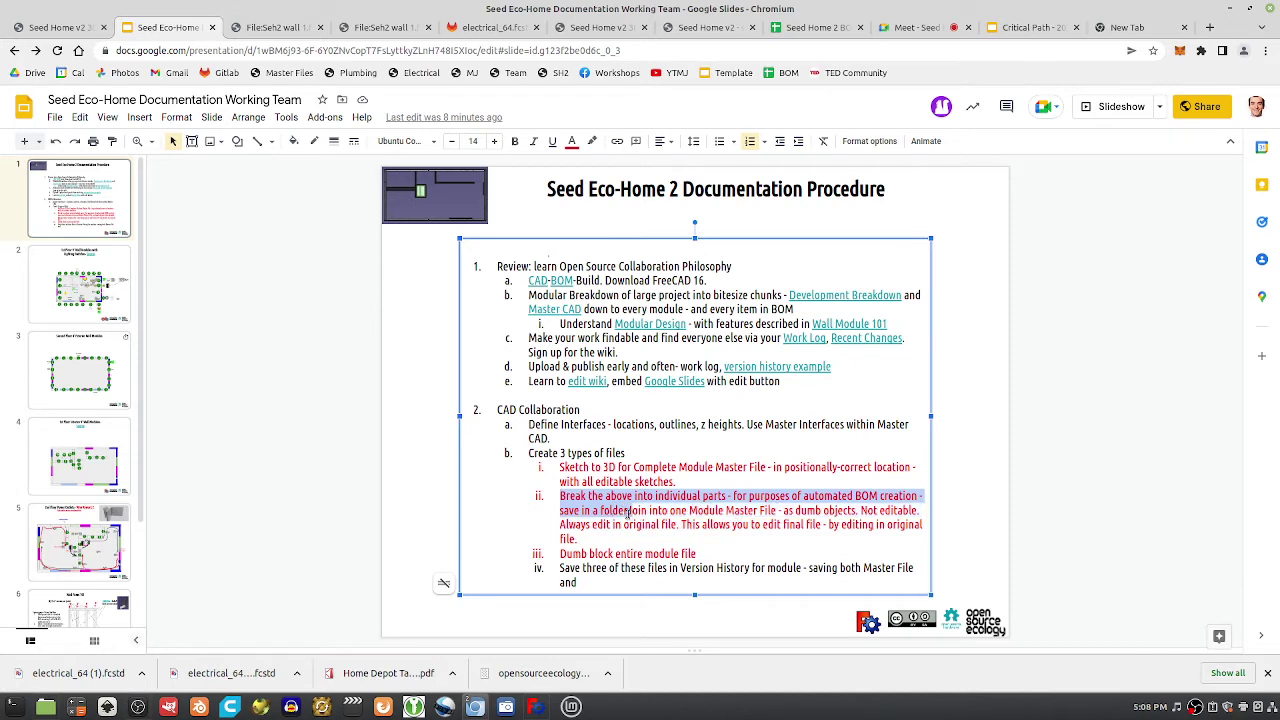
click(630, 515)
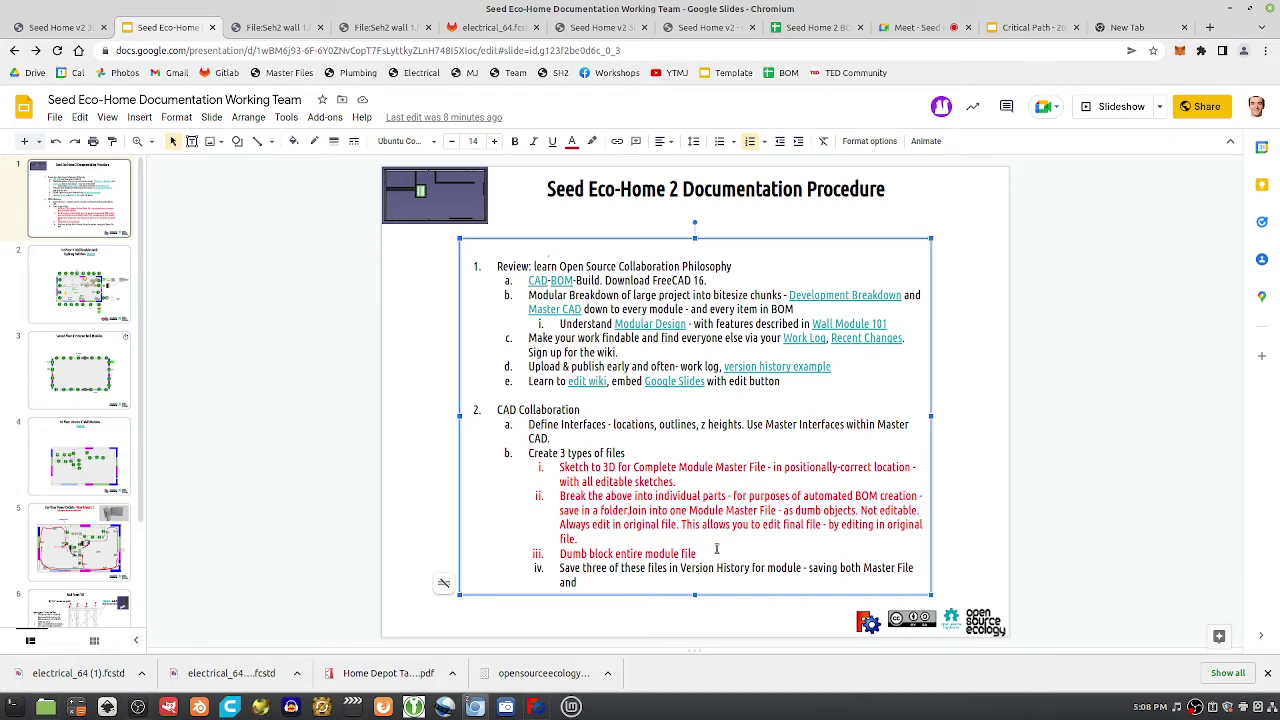
key(BackSpace)
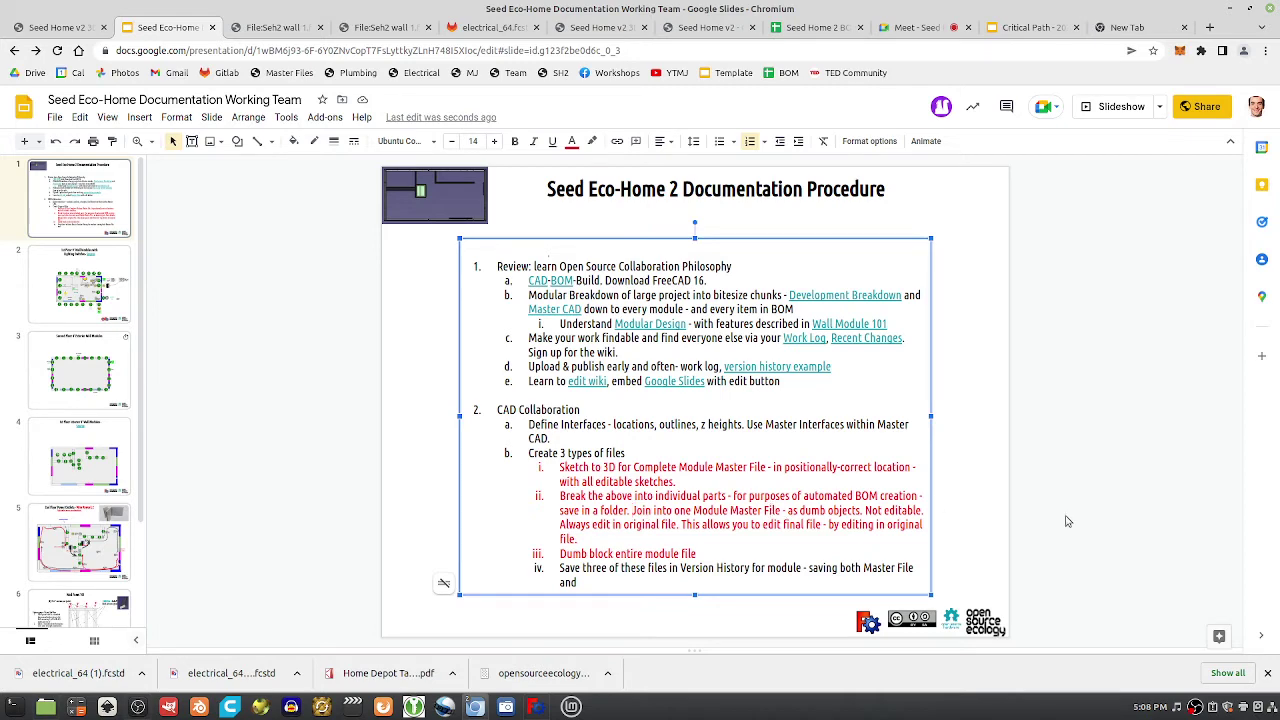
Switch back to FreeCAD, create a new empty document, and reposition the FreeCAD window so it is fully on screen
key(alt+Tab)
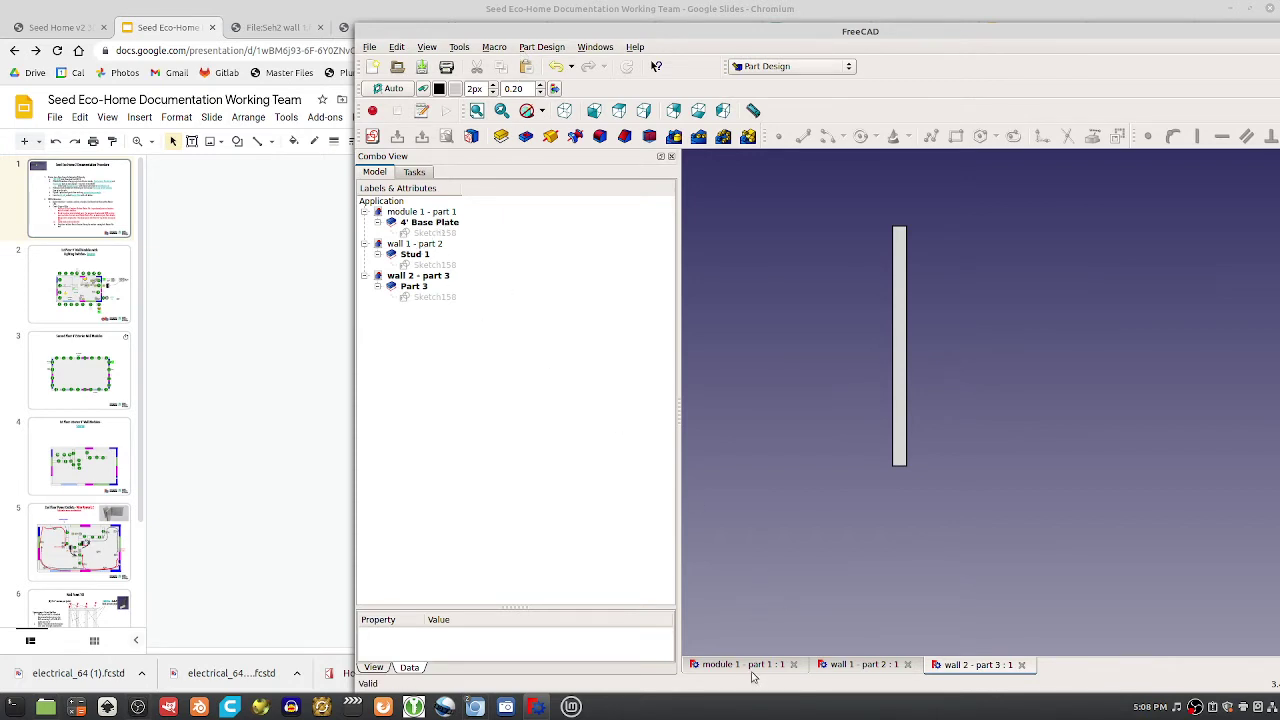
click(372, 66)
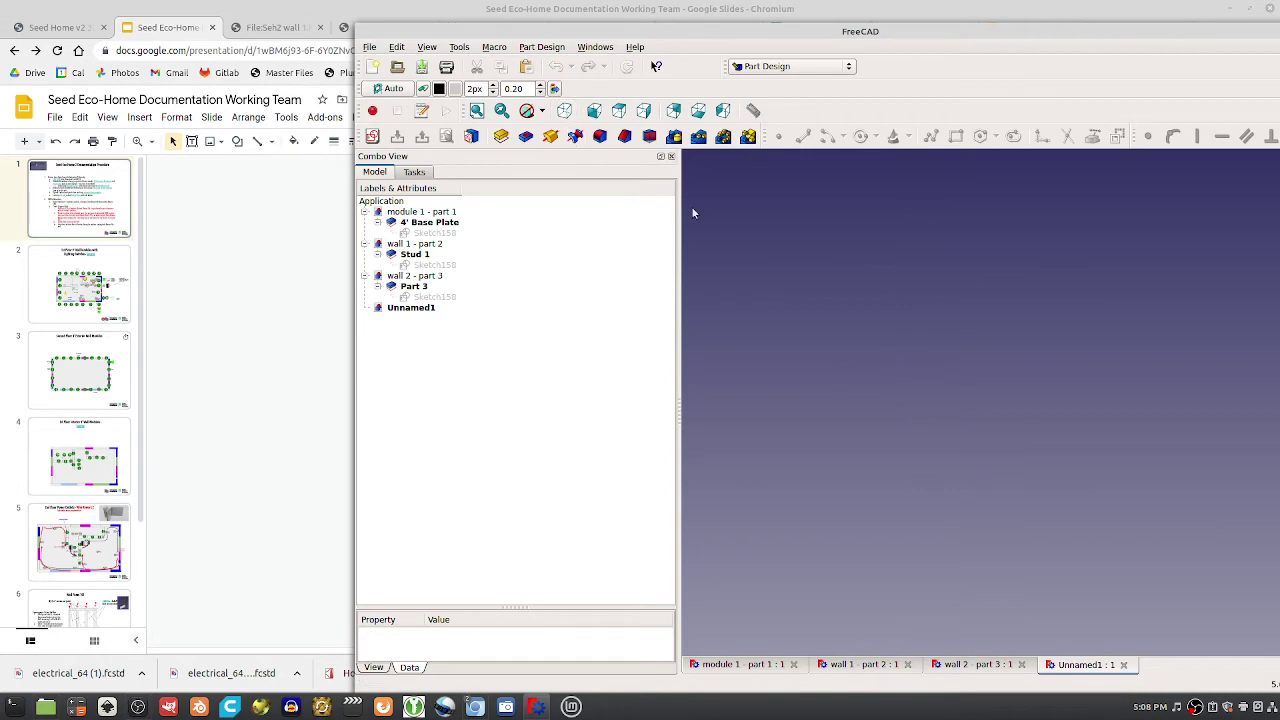
drag(506, 6, 1279, 8)
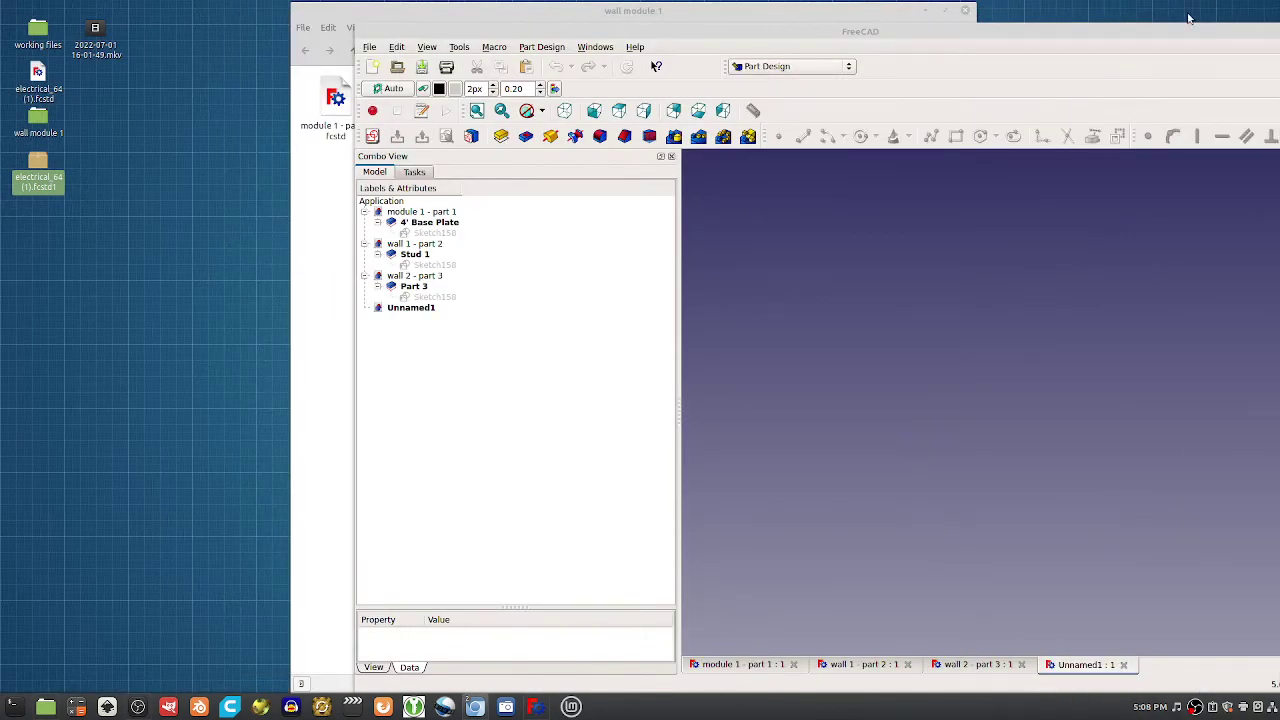
drag(728, 33, 523, 2)
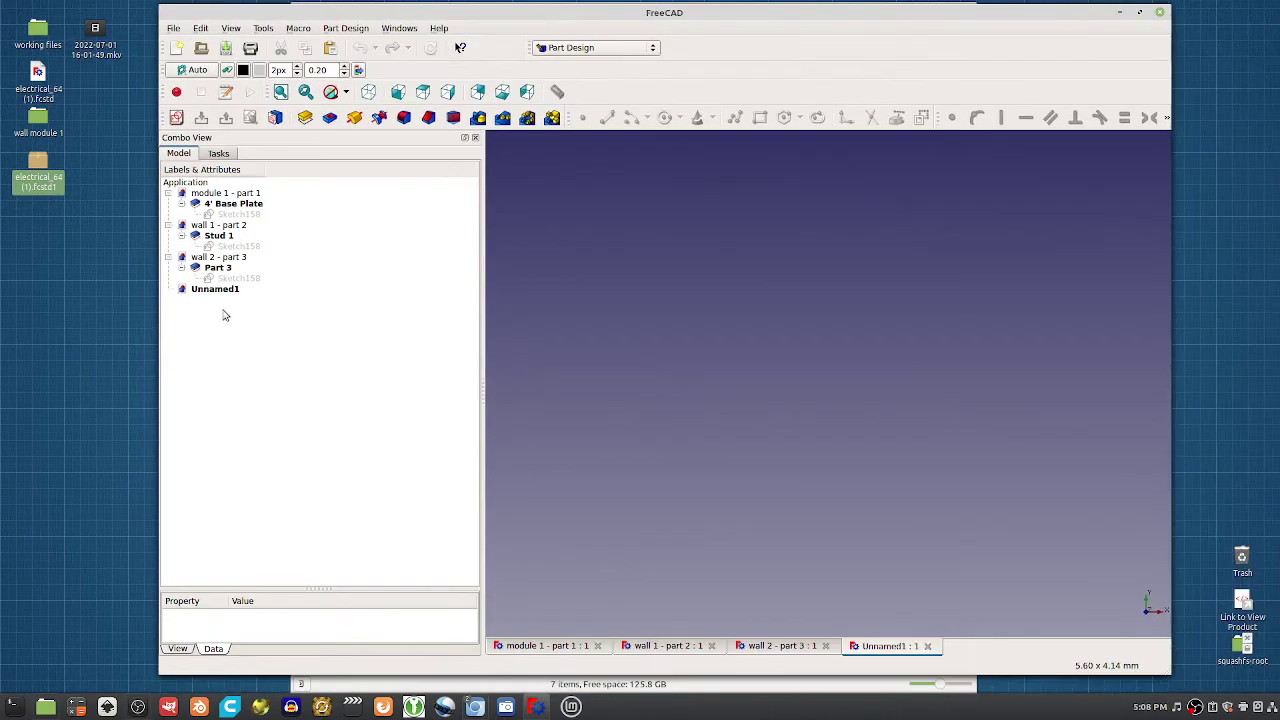
In the desktop's wall module 1 folder, rename Wall Module 1.fcstd as Wall Module 1 - Cad File Type 1.fcstd
double_click(38, 120)
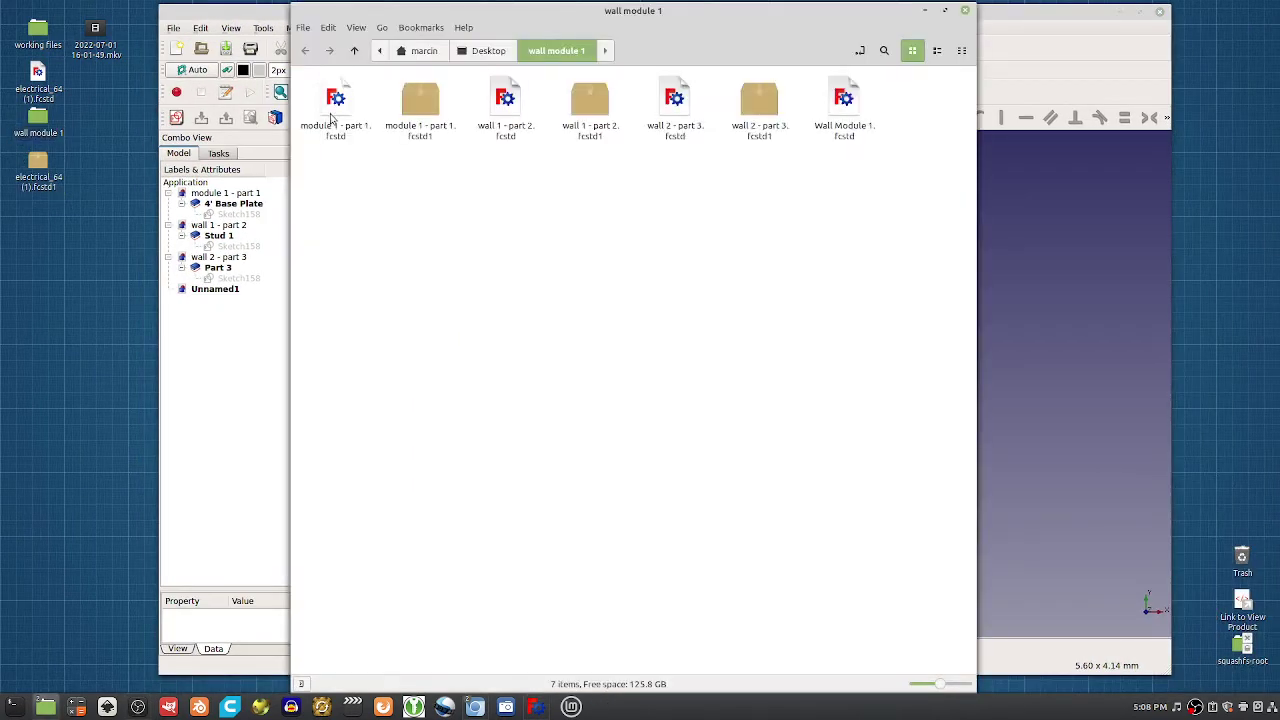
click(846, 104)
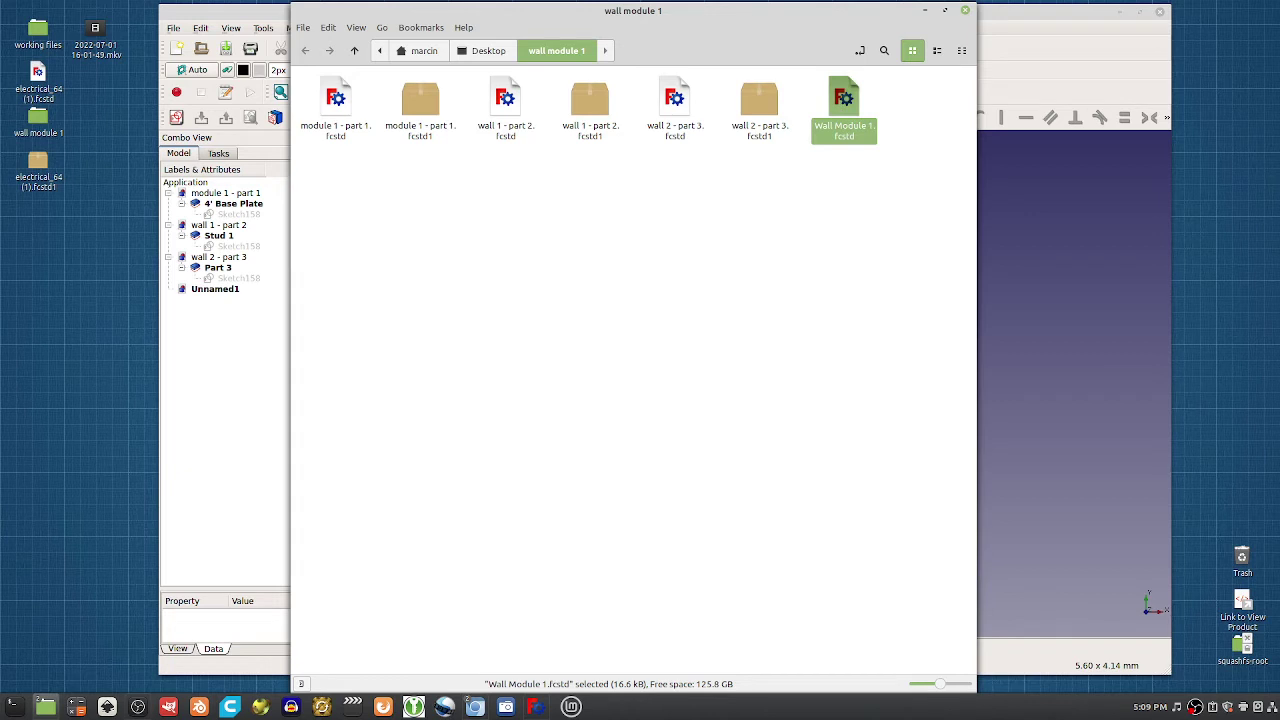
right_click(846, 128)
click(882, 256)
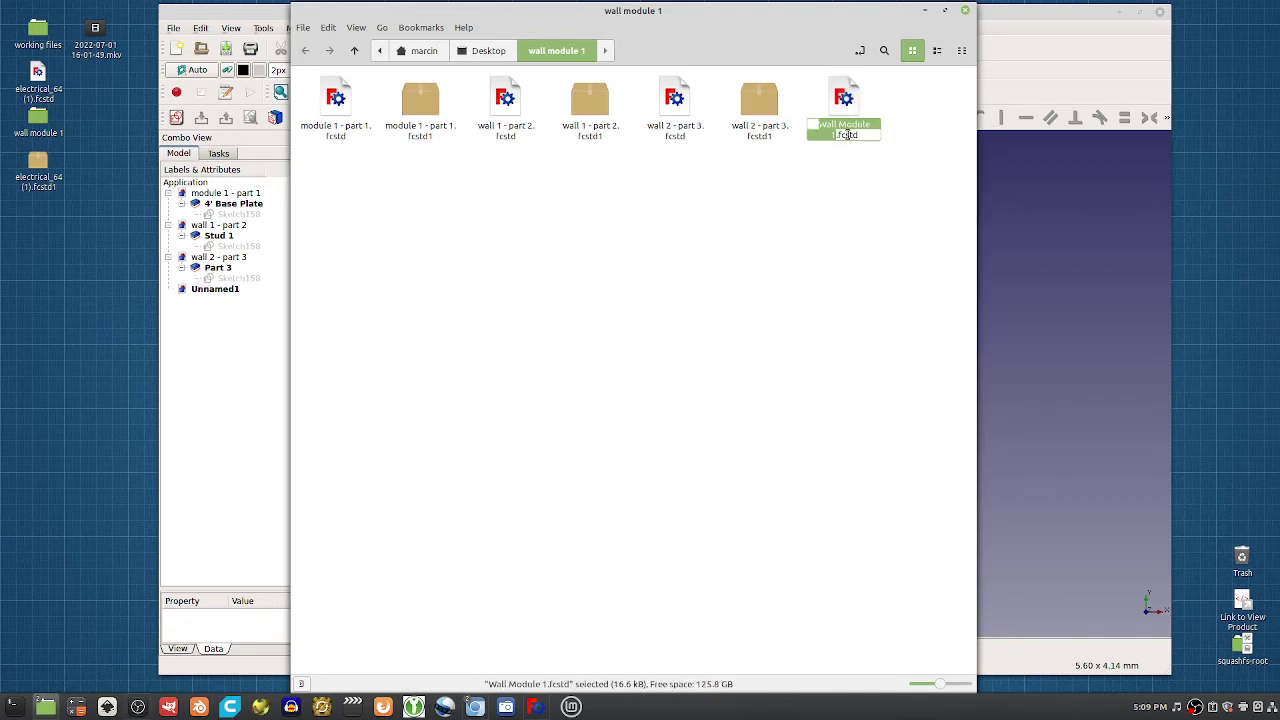
click(836, 134)
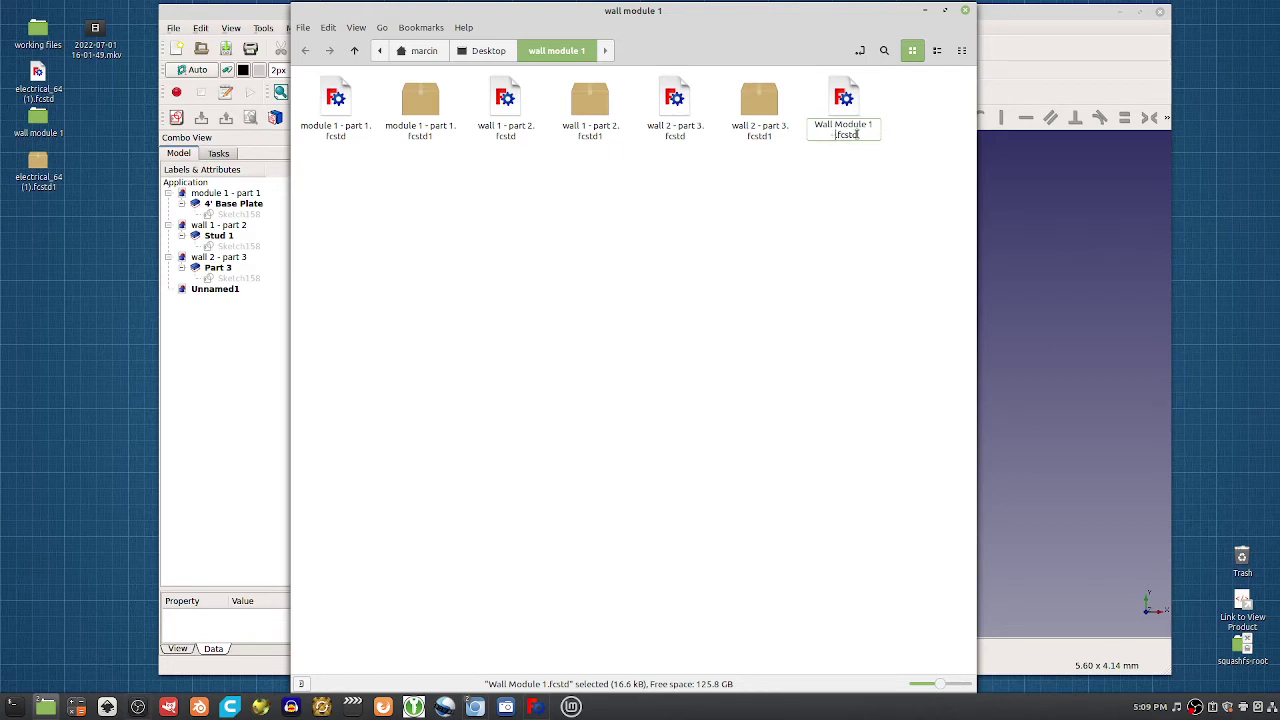
text(- Cad File Type 1)
key(Return)
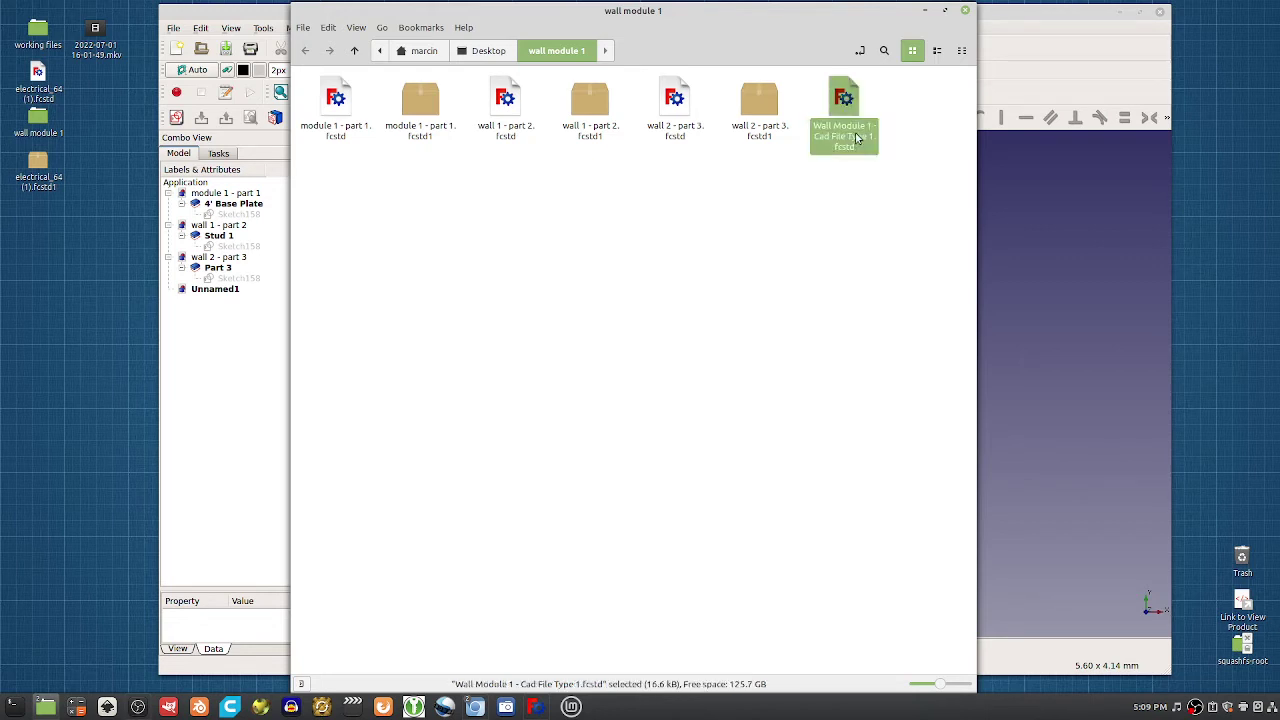
Open the renamed file with FreeCAD 0.16 and save a copy as Wall Module 1 - Cad File Type 2.fcstd in the same folder
right_click(845, 104)
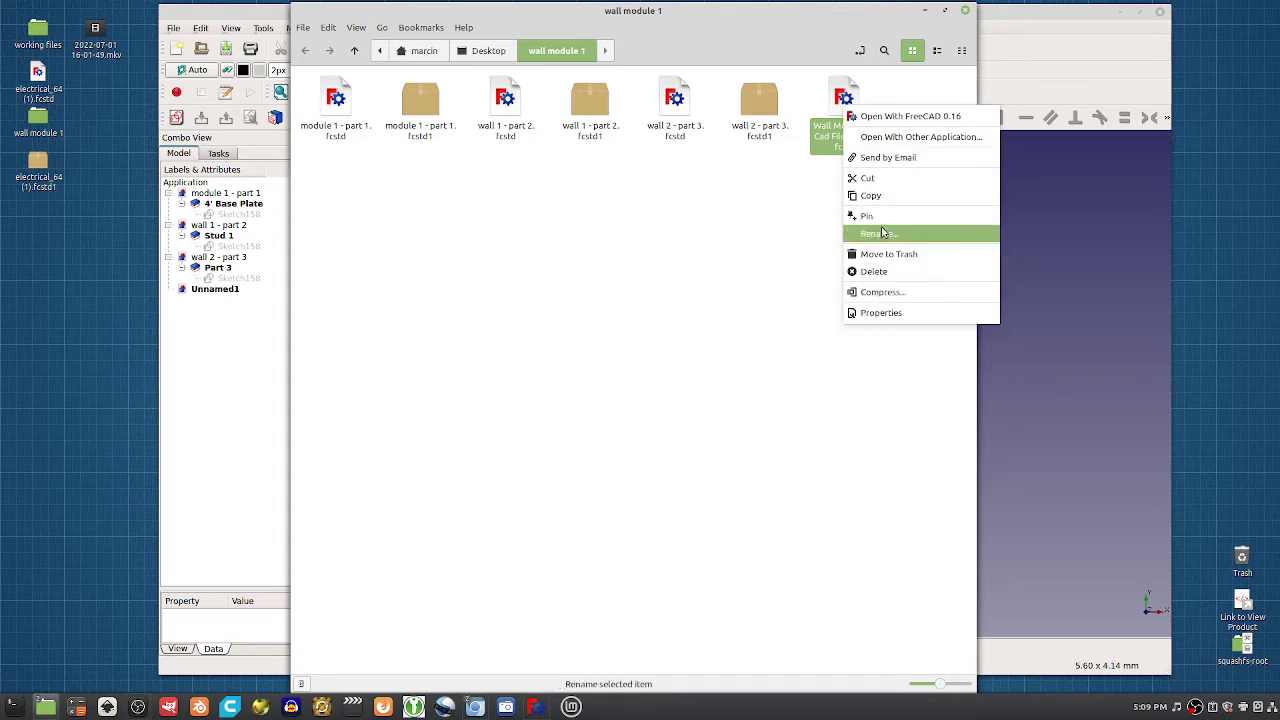
click(875, 116)
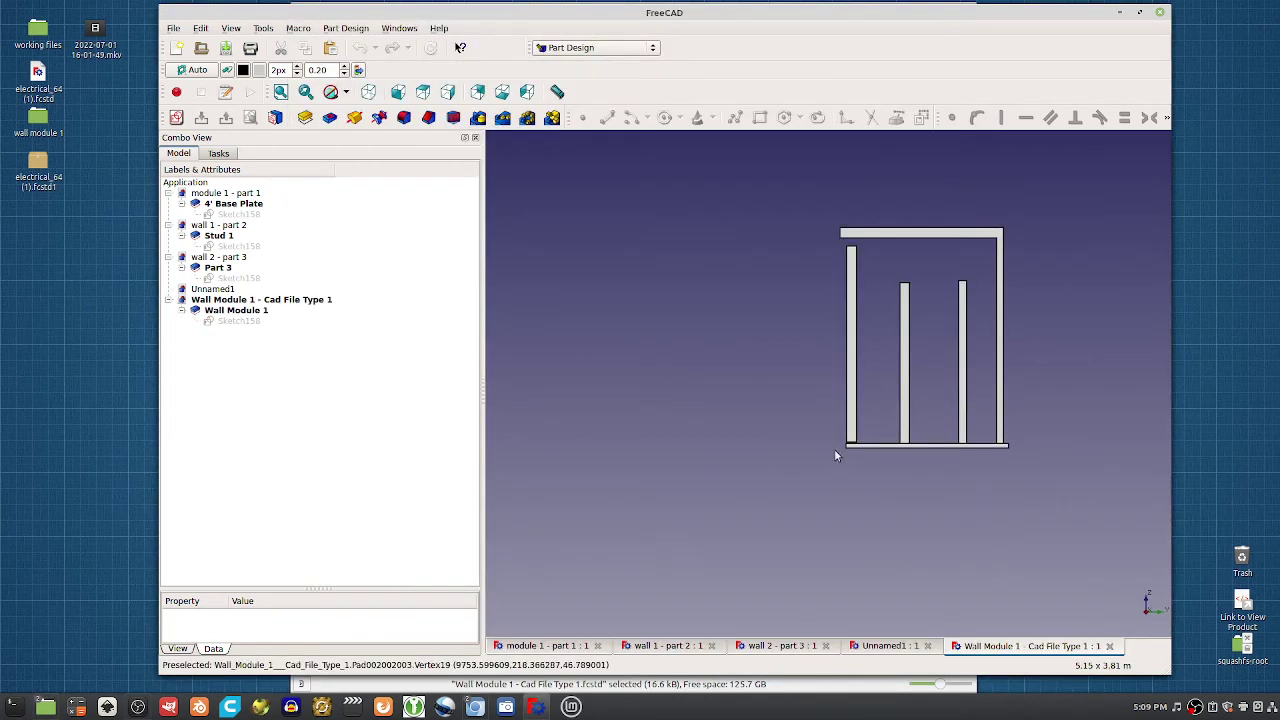
key(ctrl+shift+s)
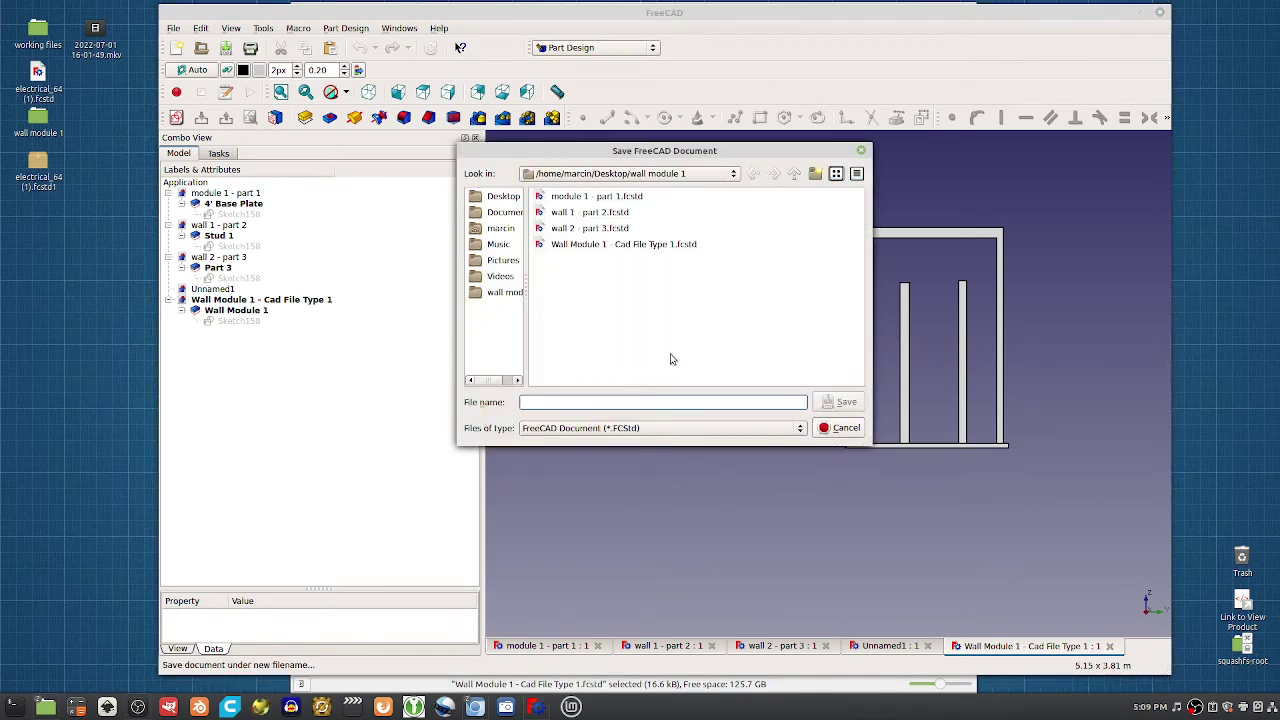
click(674, 244)
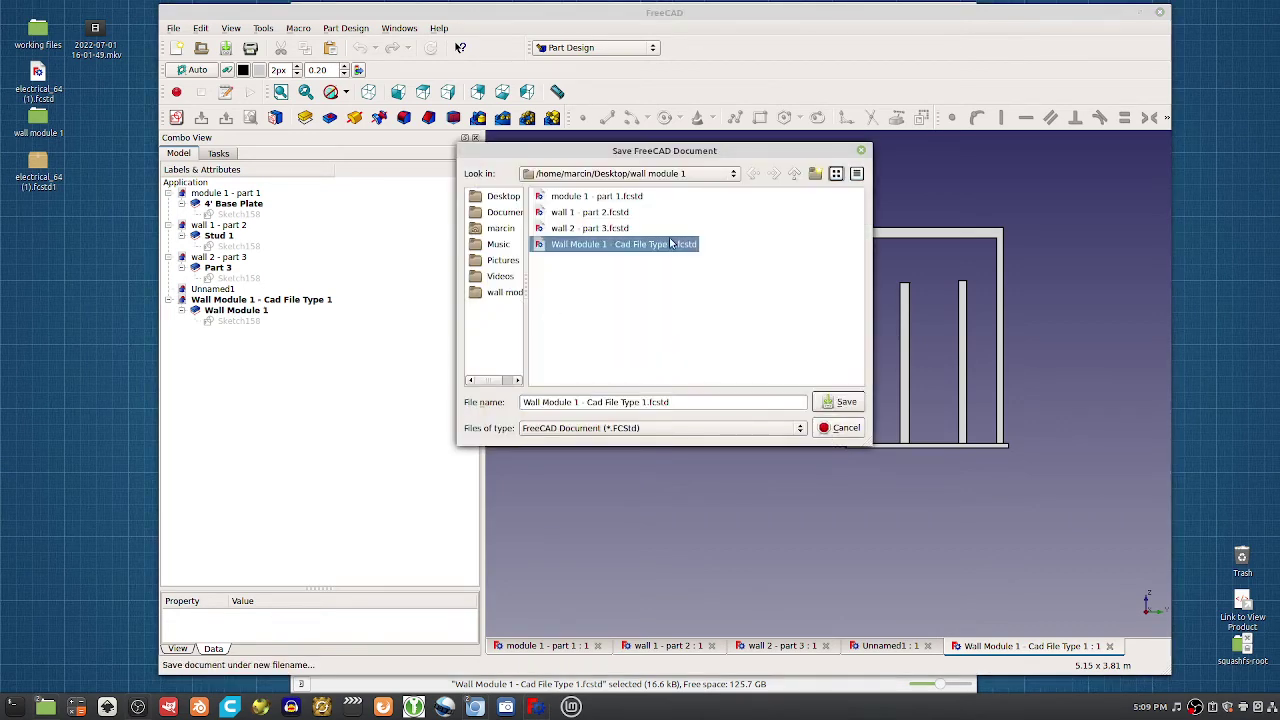
click(645, 402)
key(BackSpace)
text(2)
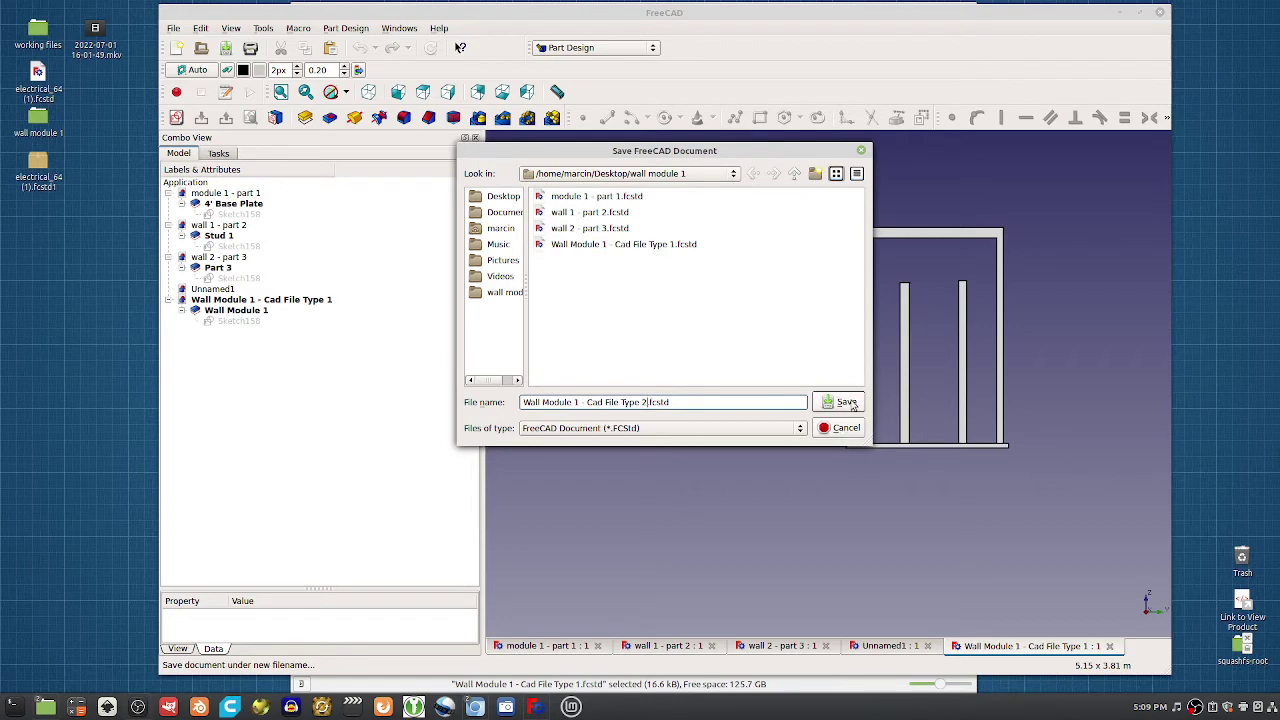
click(845, 402)
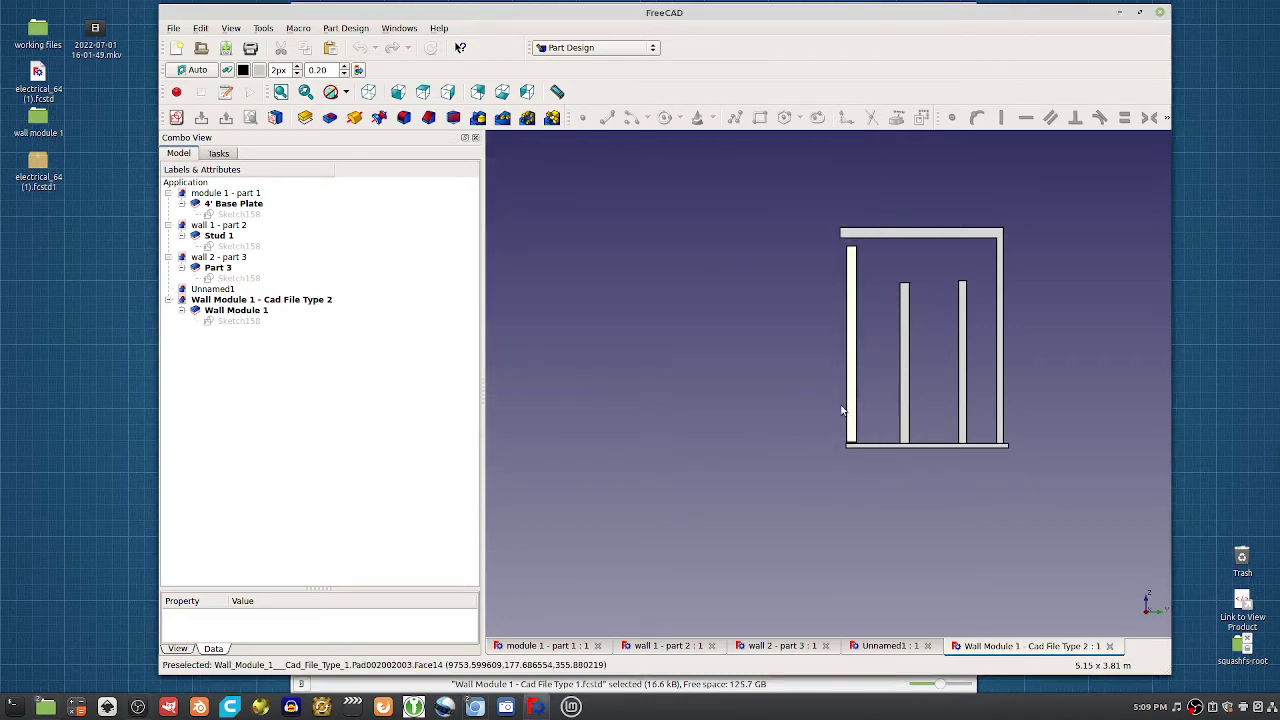
Save another copy of the module in the wall module 1 folder as Wall Module 1 - Cad File Type 3.fcstd
key(ctrl+shift+s)
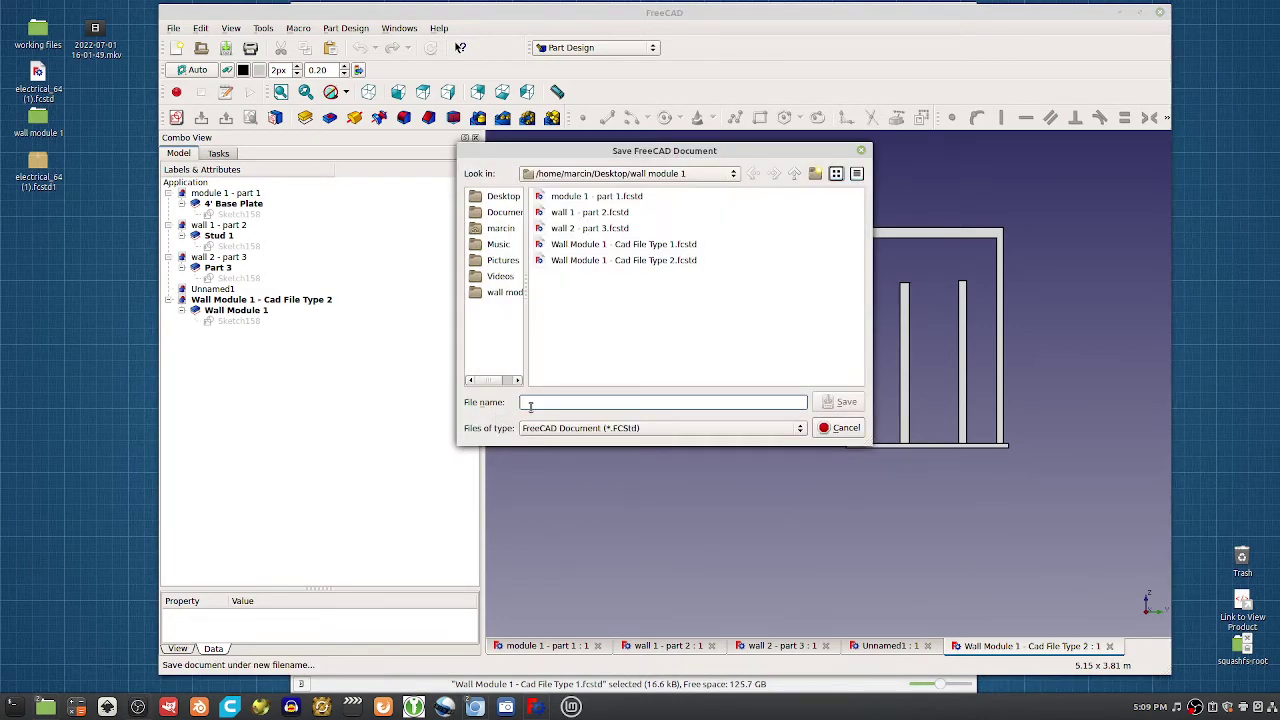
click(670, 260)
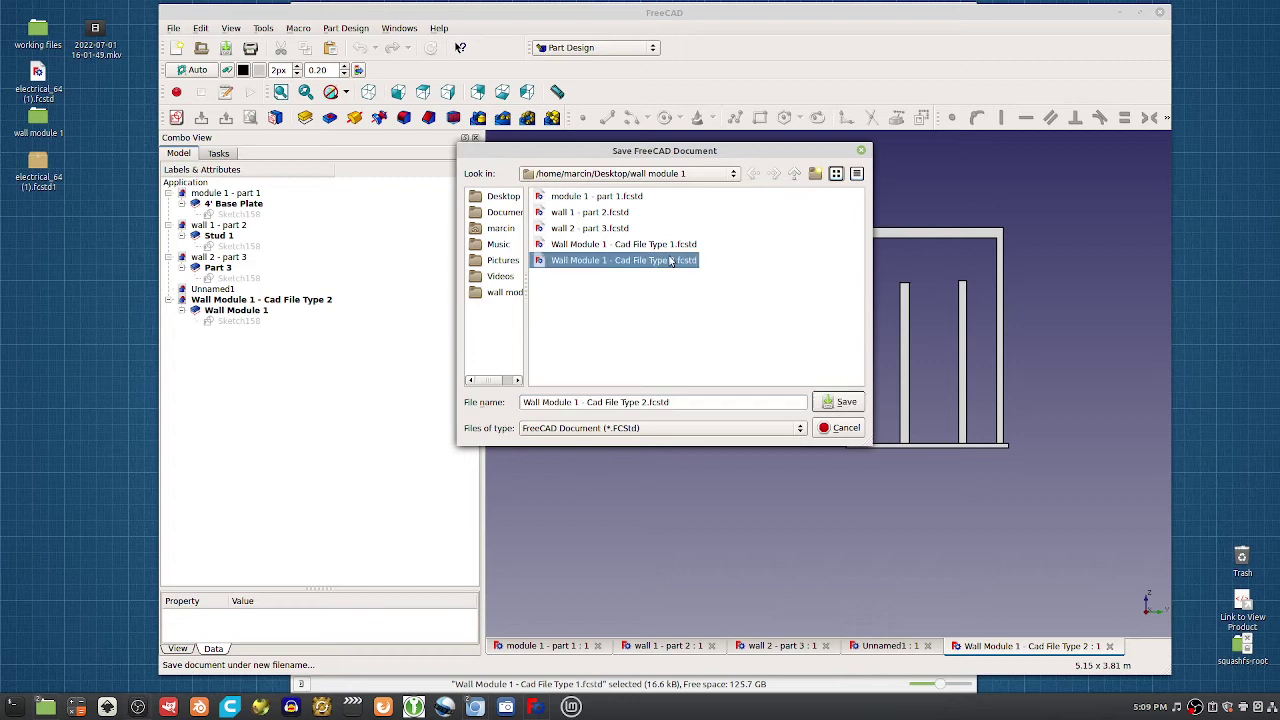
click(644, 402)
key(BackSpace)
text(4)
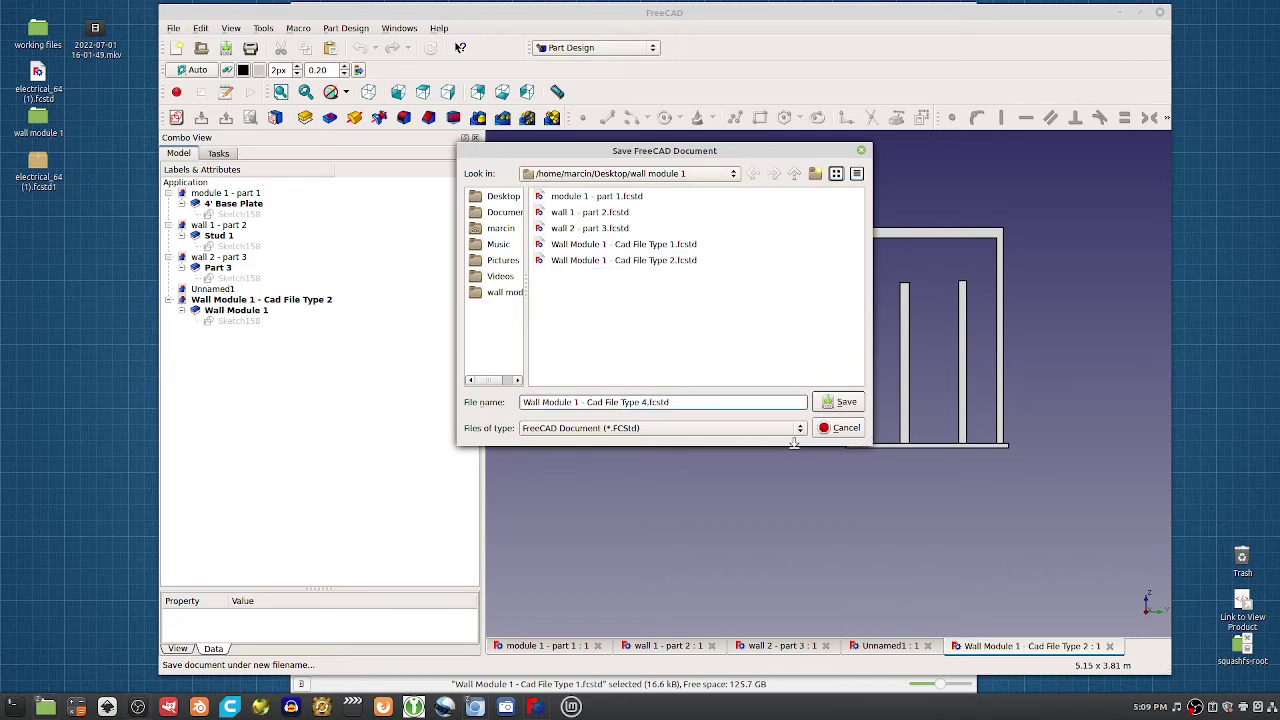
key(BackSpace)
text(3)
click(846, 402)
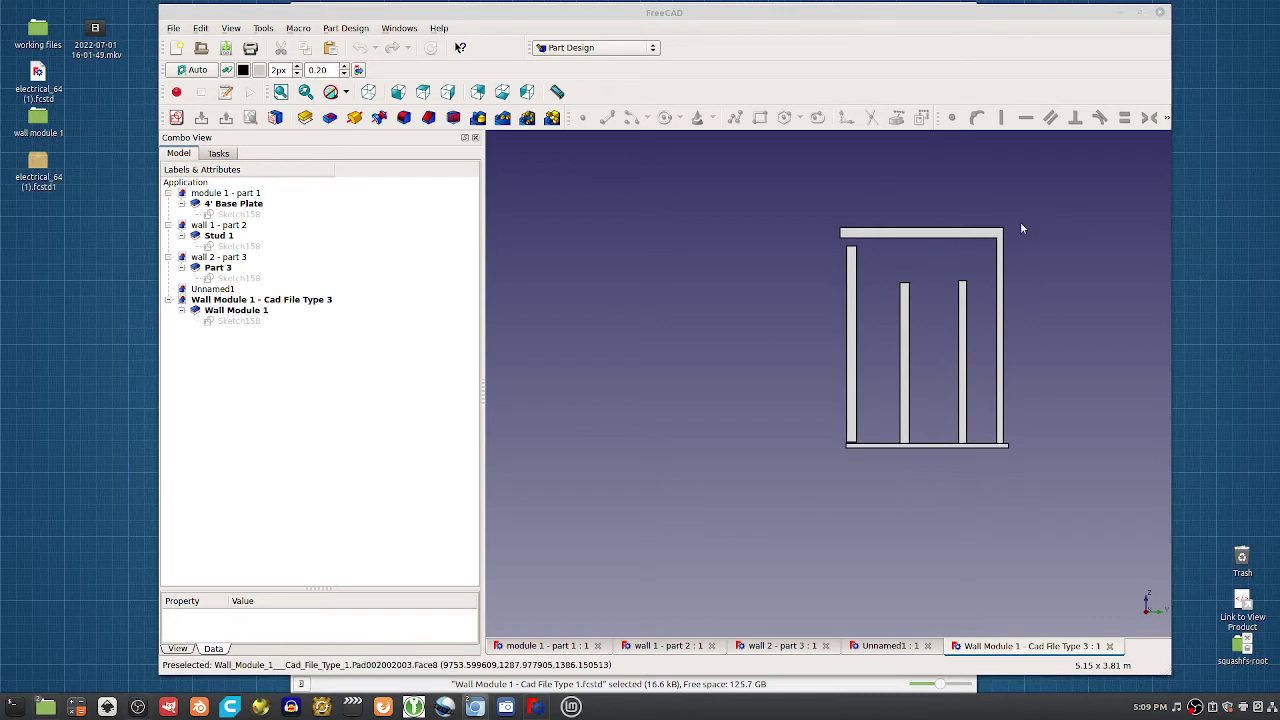
scroll(1005, 271, up, 3)
scroll(1020, 284, down, 3)
scroll(1054, 261, up, 1)
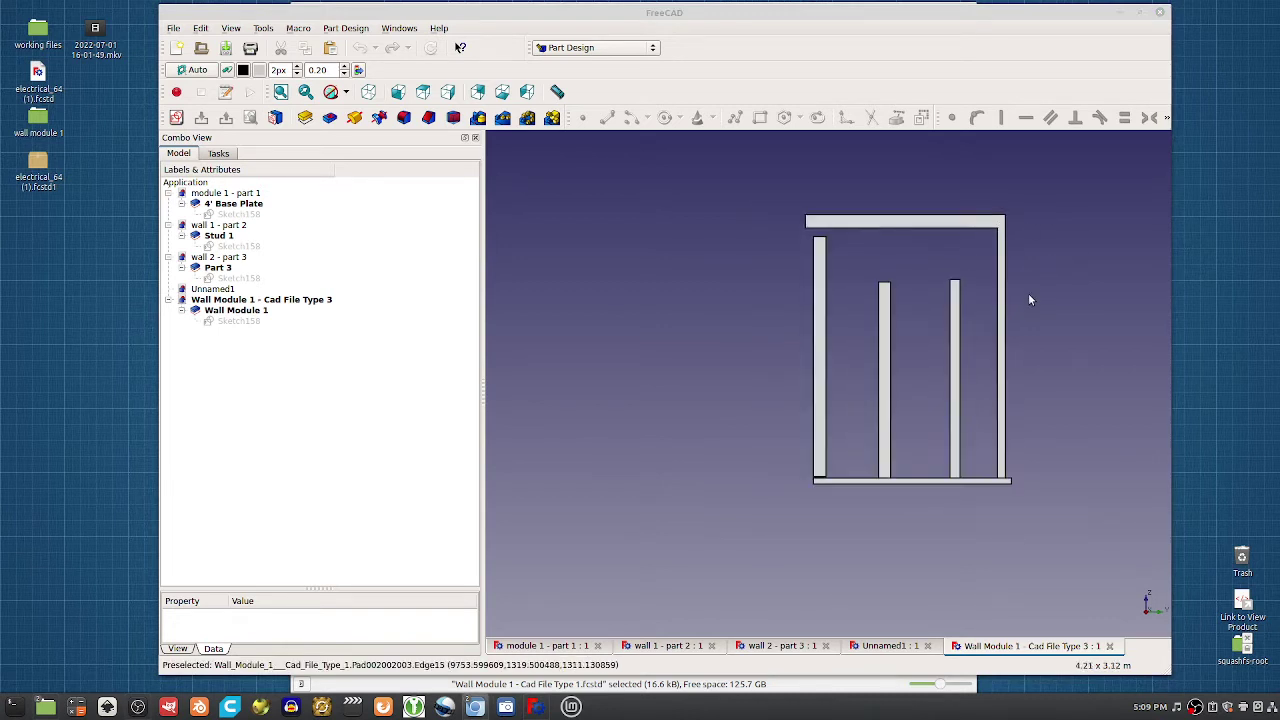
scroll(1029, 296, up, 1)
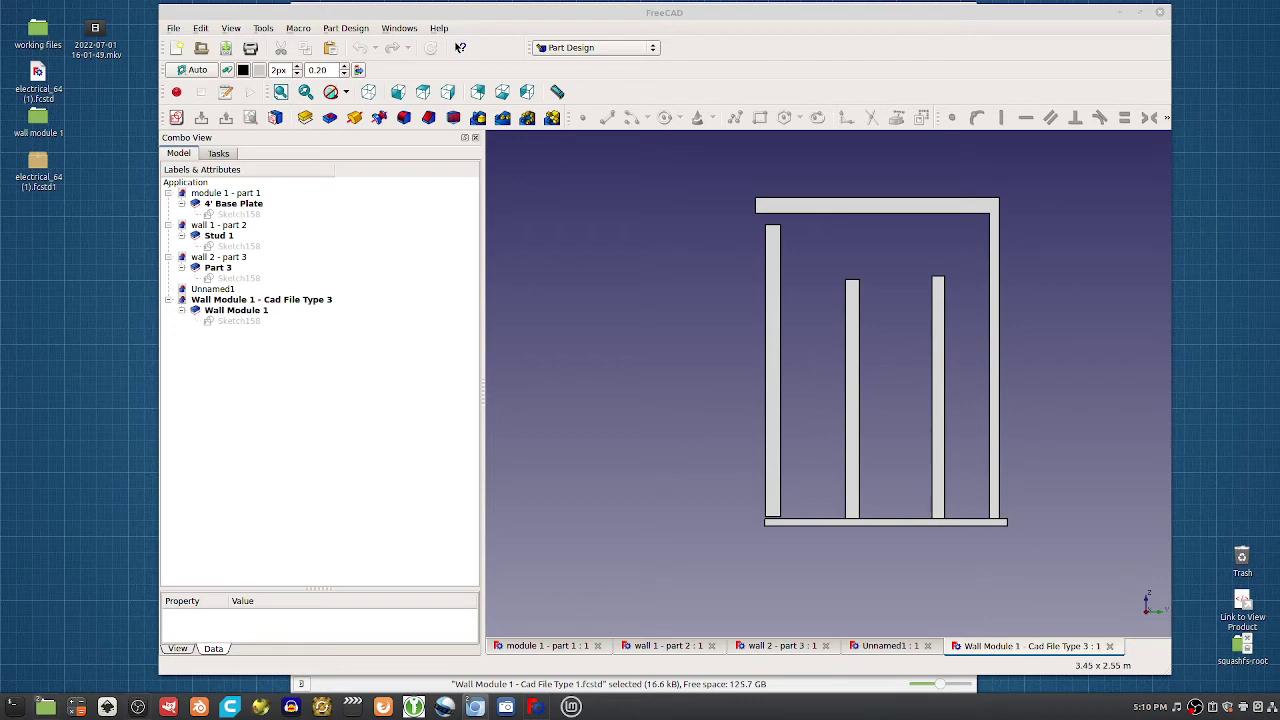
drag(857, 18, 838, 37)
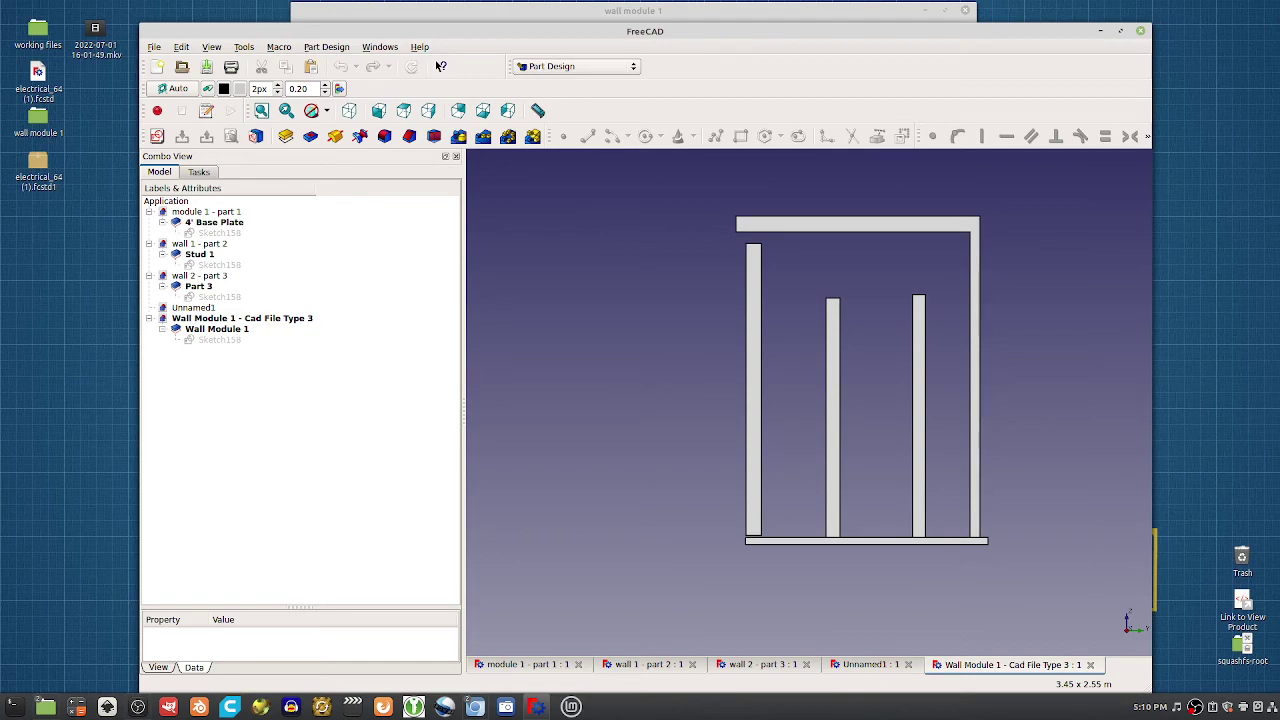
Switch to the documentation procedure in Google Slides and highlight the three file descriptions under "Create 3 types of files"
key(alt+Tab)
key(ctrl+2)
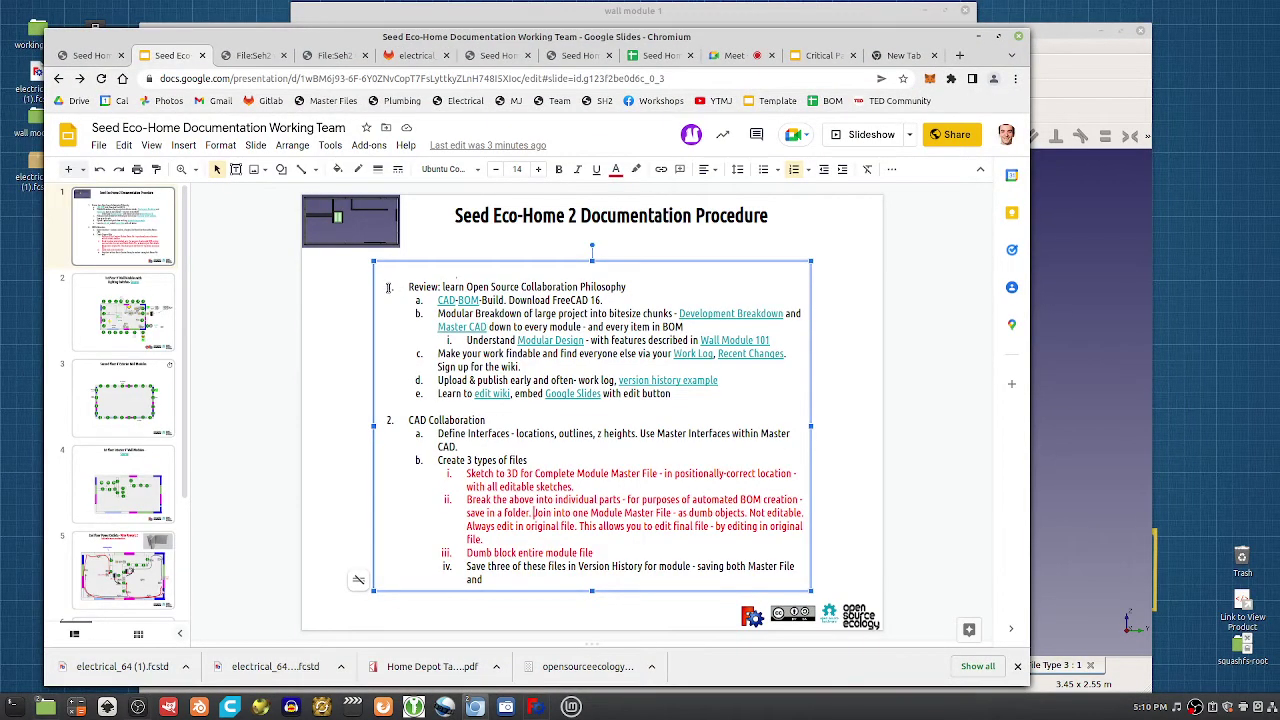
click(389, 287)
key(ctrl+a)
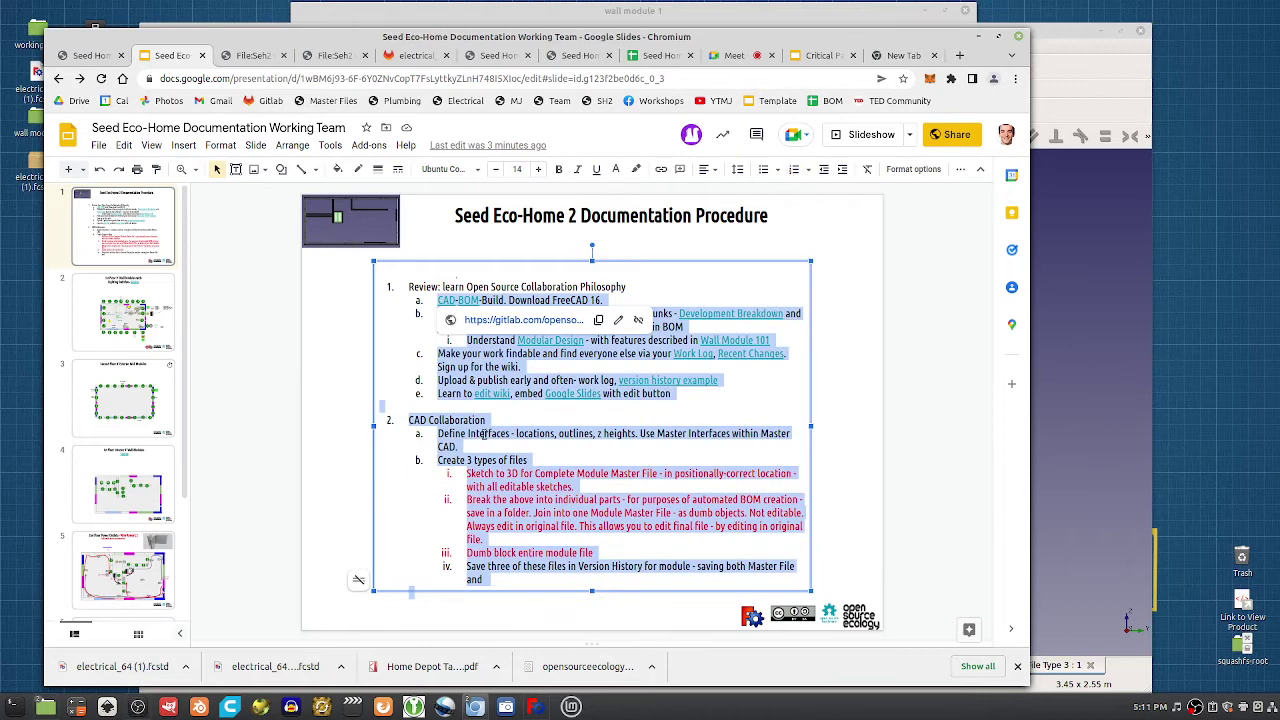
click(484, 433)
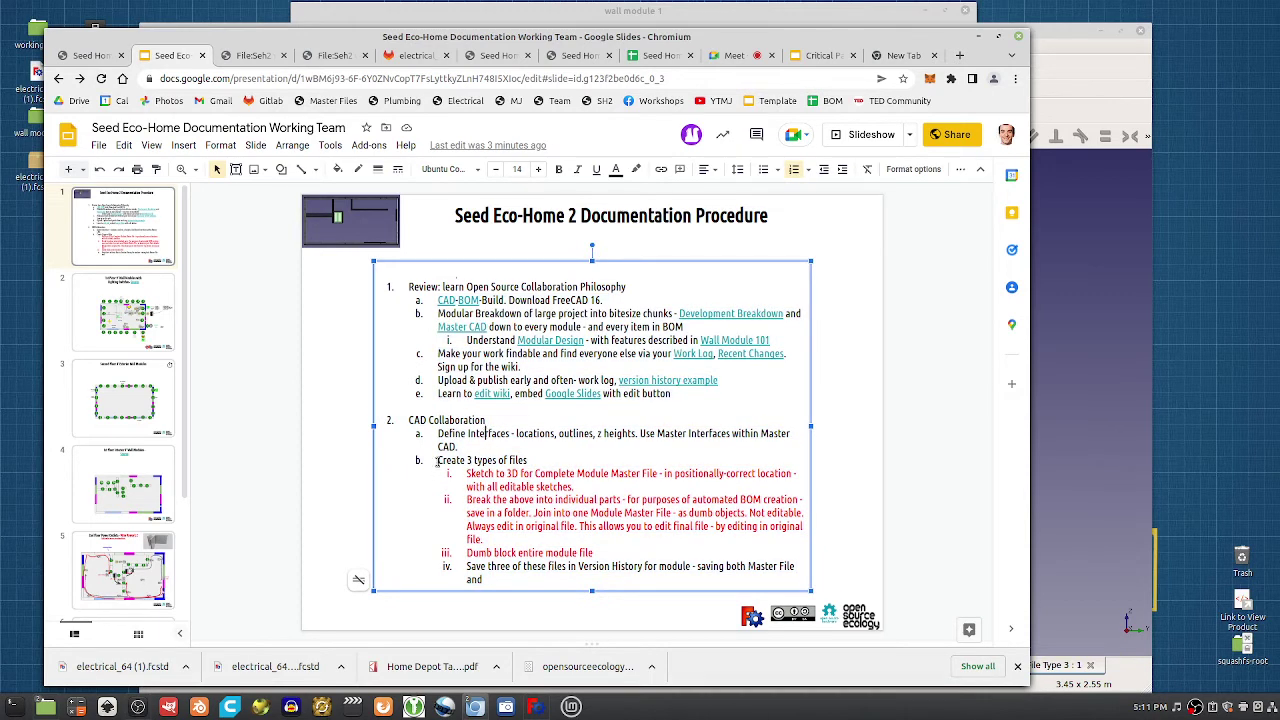
mouse_move(468, 475)
mouse_down()
mouse_move(650, 578)
mouse_move(622, 555)
mouse_up()
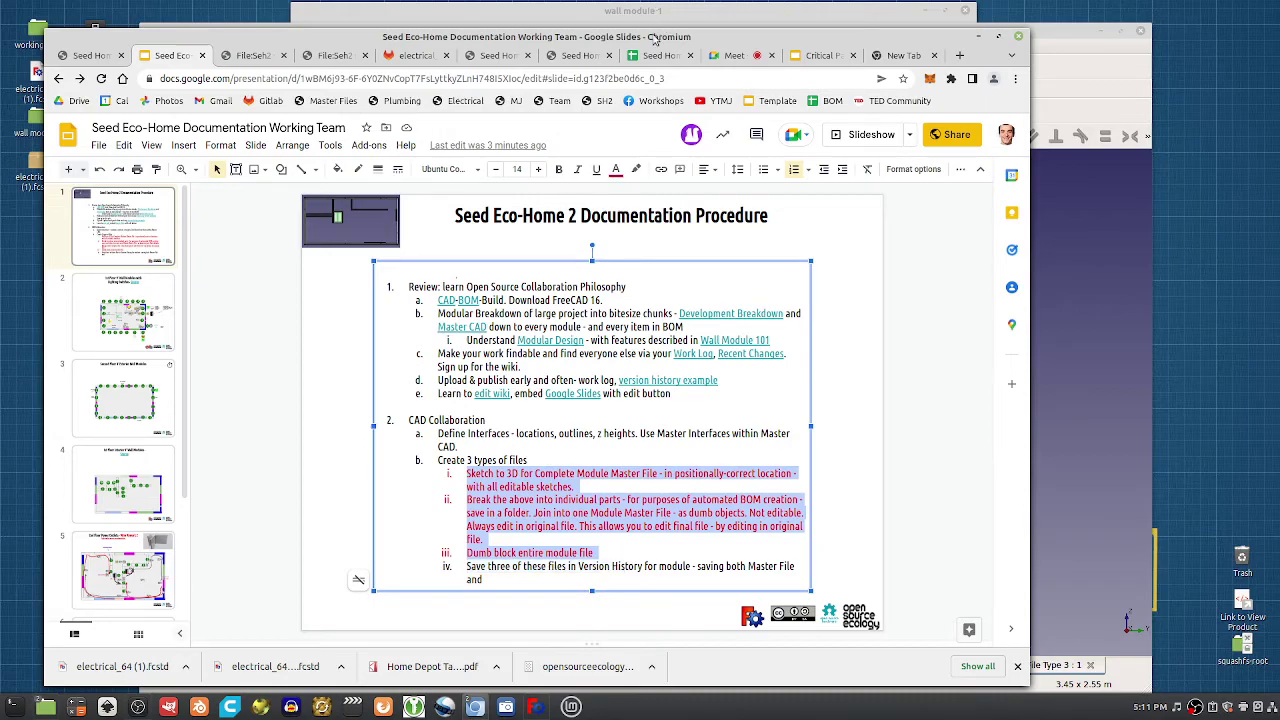
drag(668, 36, 778, 19)
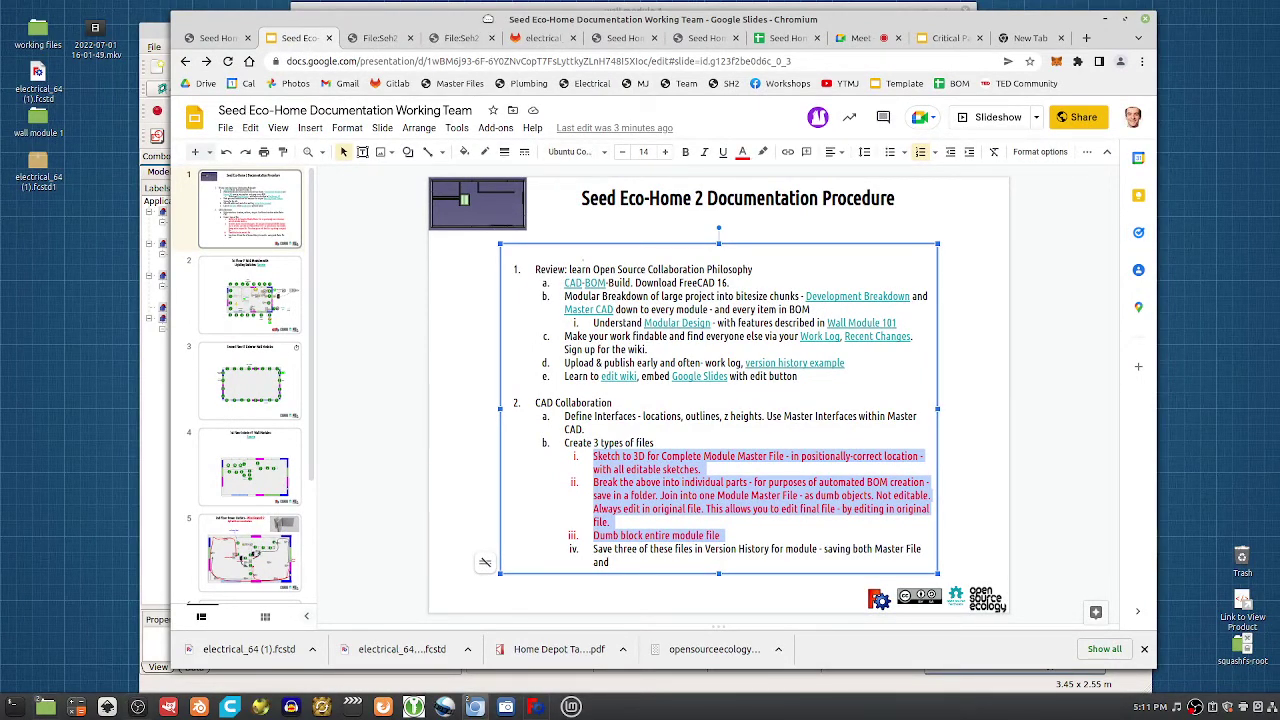
drag(488, 18, 414, 22)
Open the Seed Home v2 wiki page, follow its Conceptual Design link, and look through the wall panel and possible shapes sections
click(381, 46)
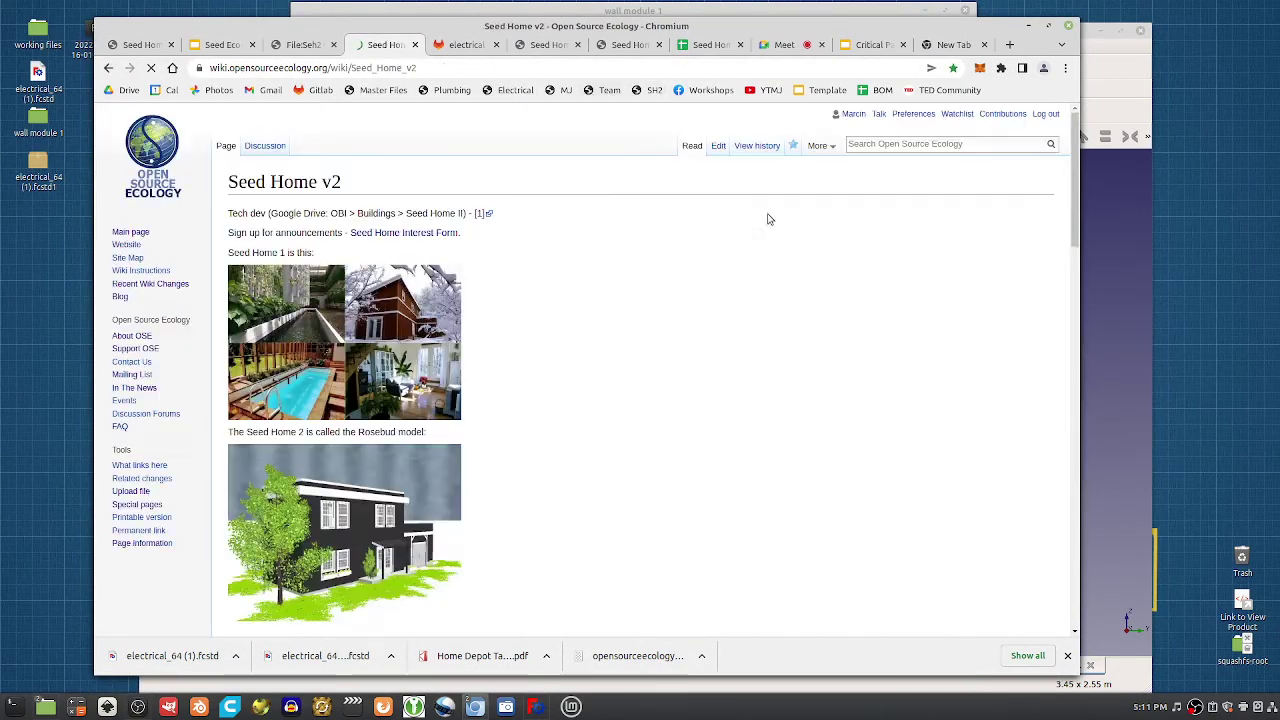
scroll(463, 449, down, 7)
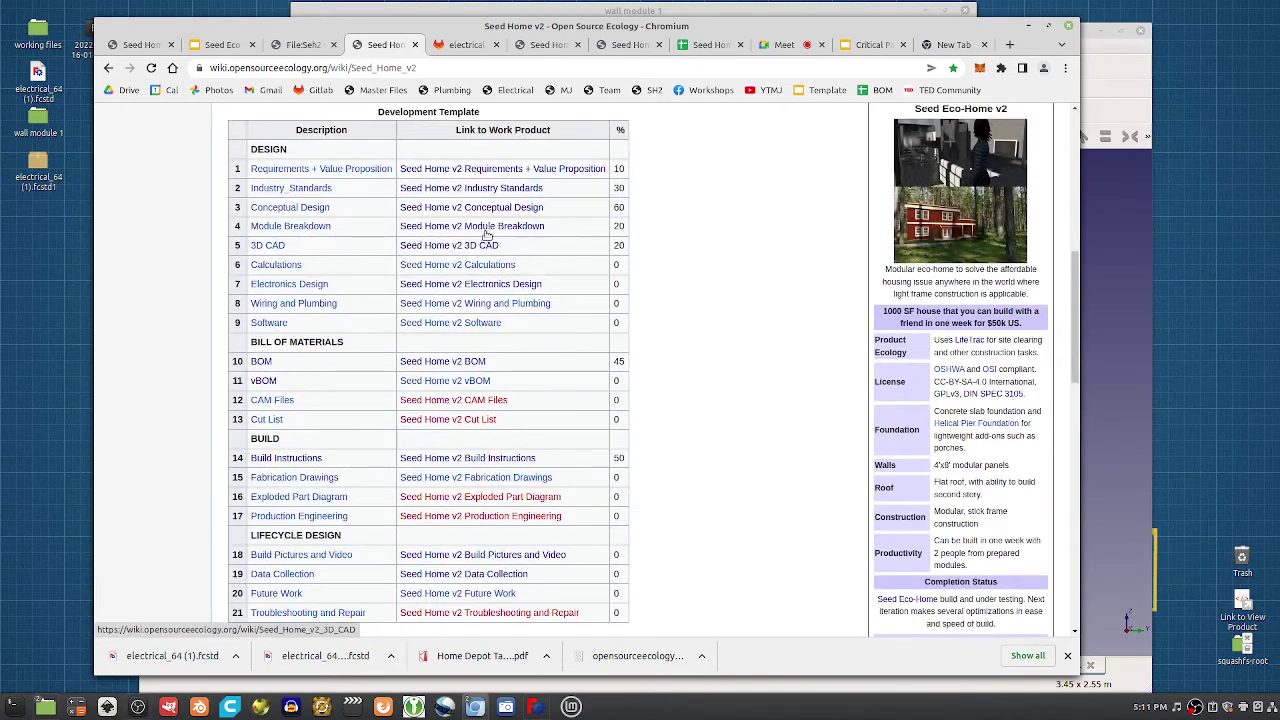
click(499, 210)
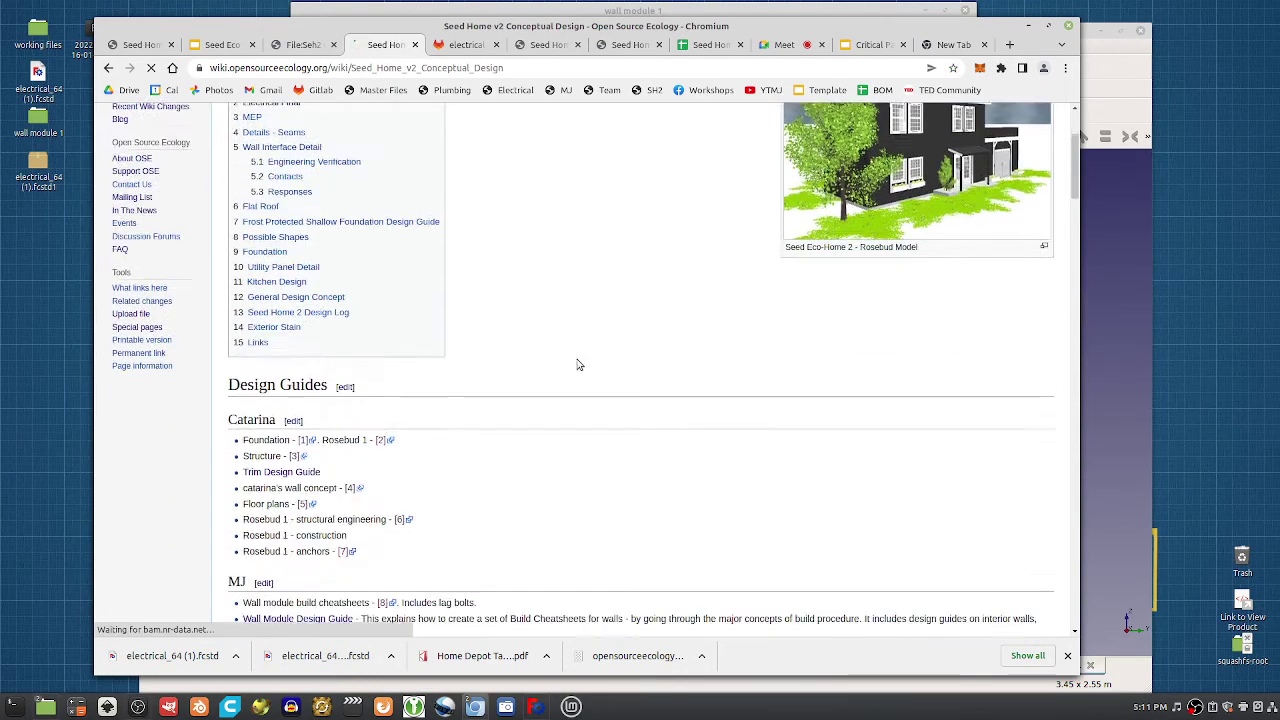
scroll(789, 391, down, 20)
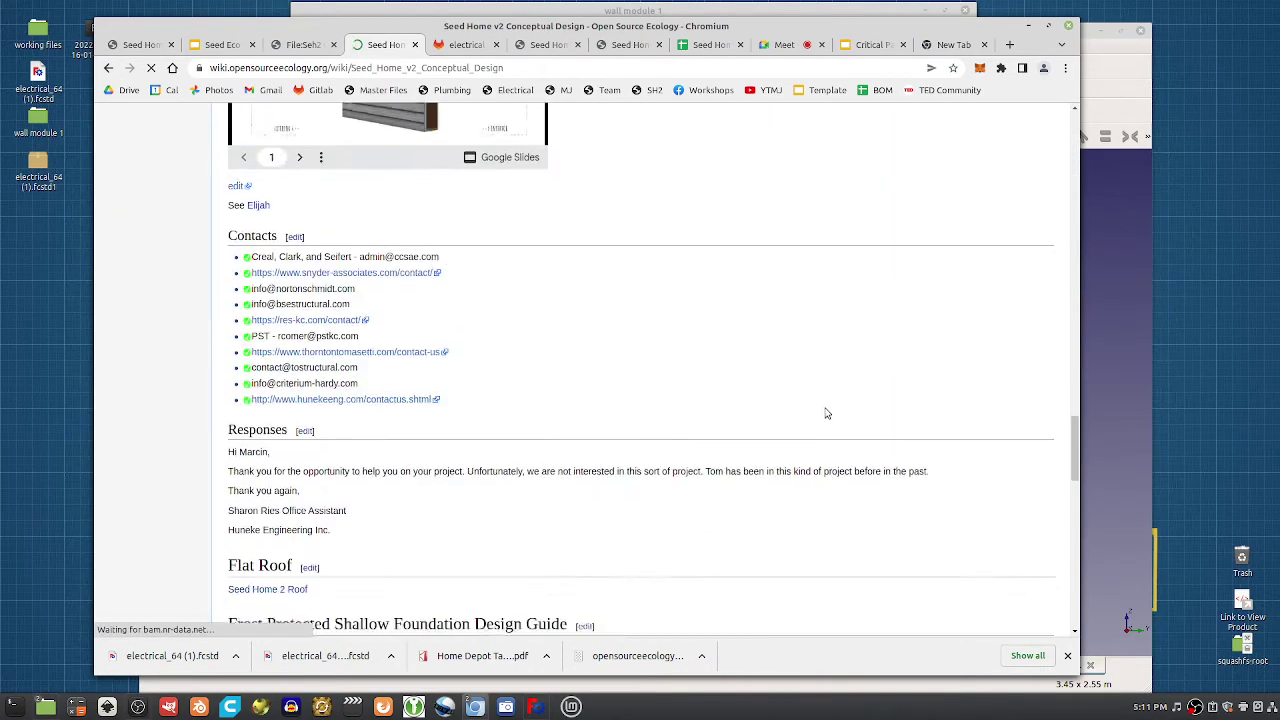
scroll(690, 470, up, 10)
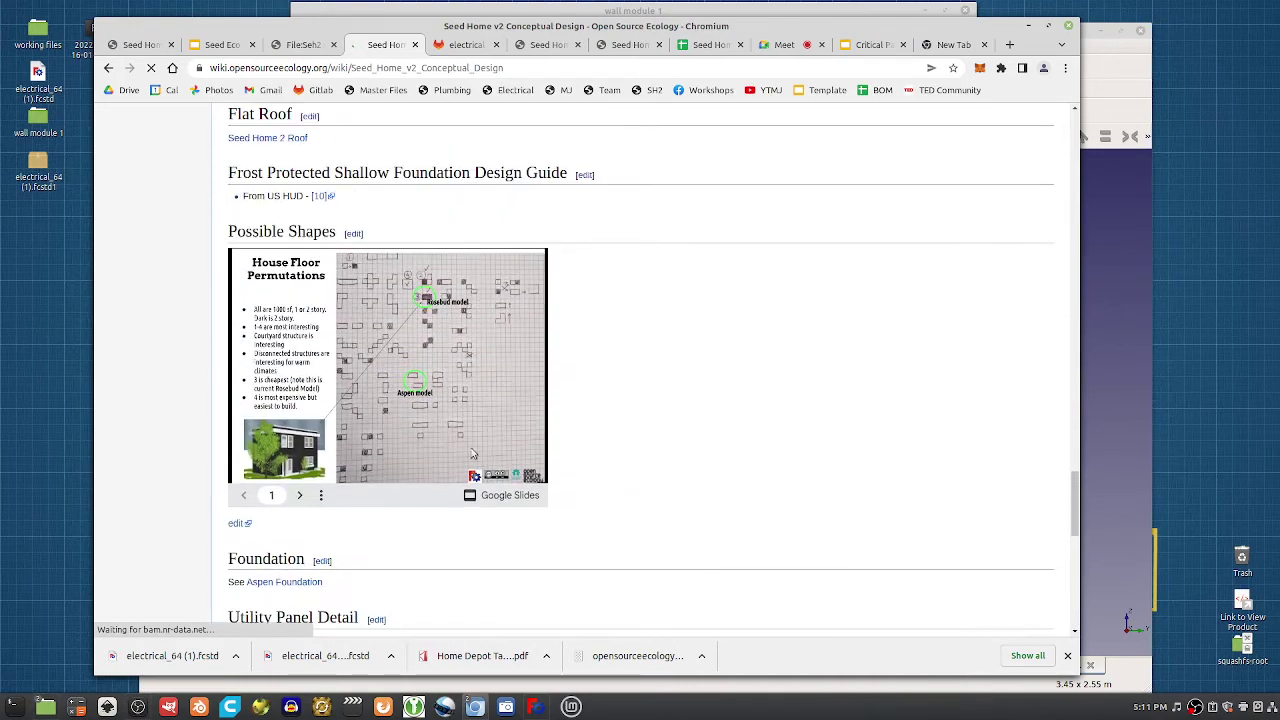
scroll(348, 447, up, 7)
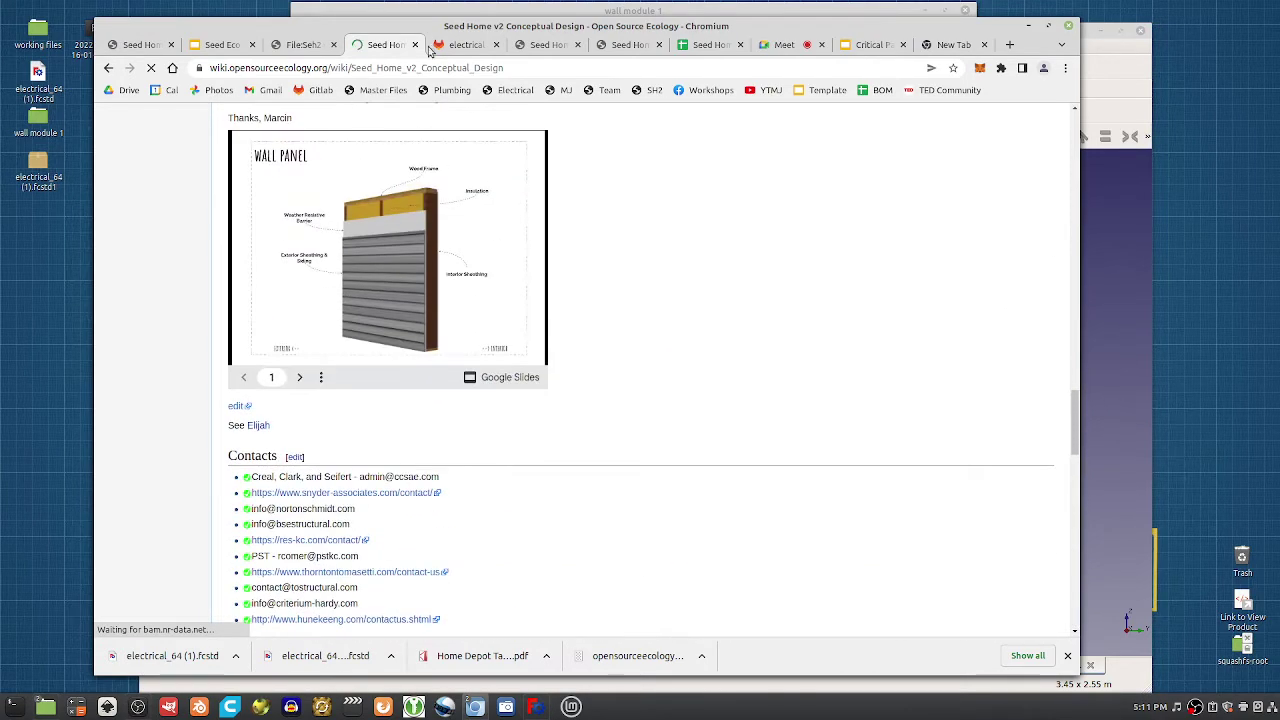
In the Seed Home v2 3D CAD wiki page, find the different house models and view the Aspen expanded 2500 sf + shed image
click(556, 47)
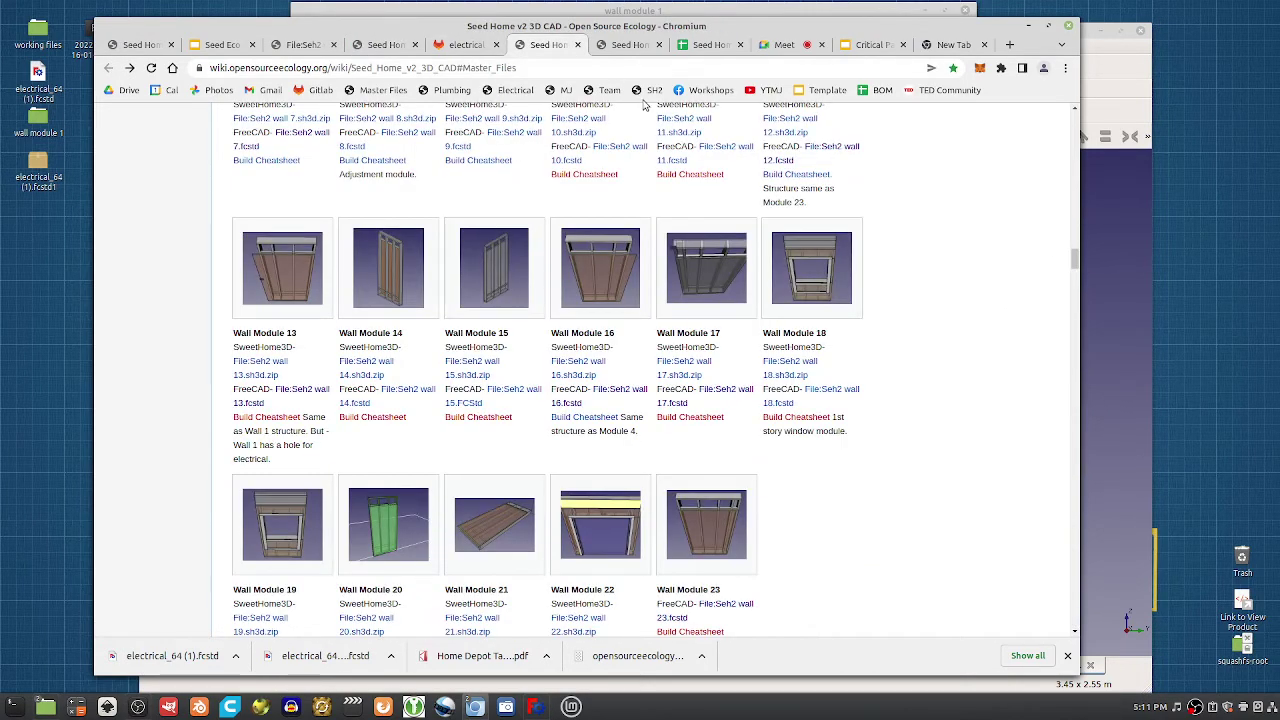
scroll(577, 414, down, 20)
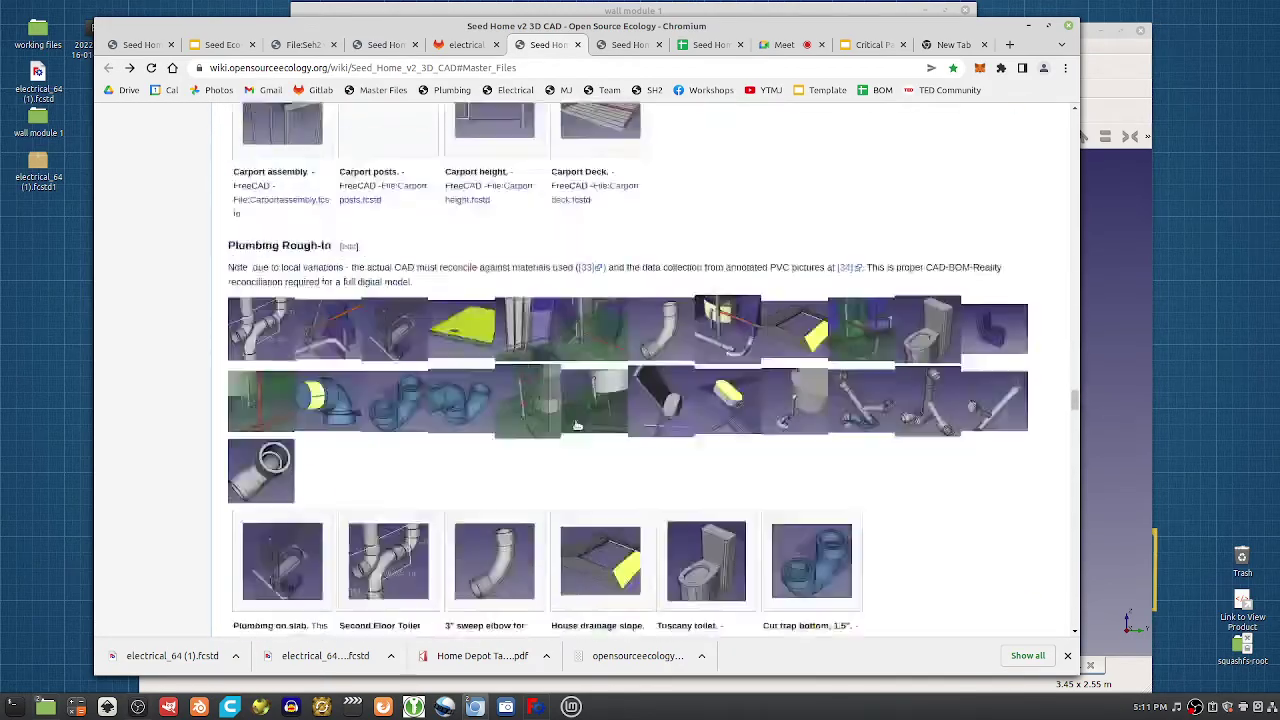
scroll(577, 414, down, 20)
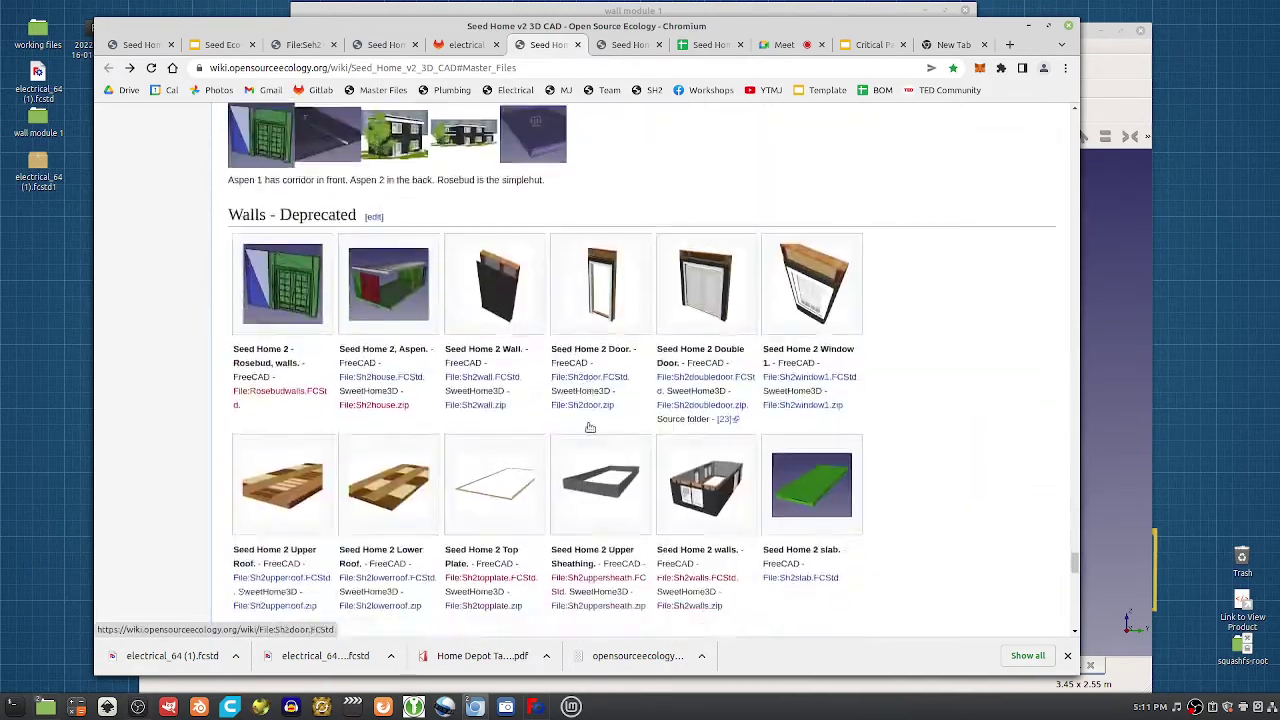
scroll(592, 440, up, 10)
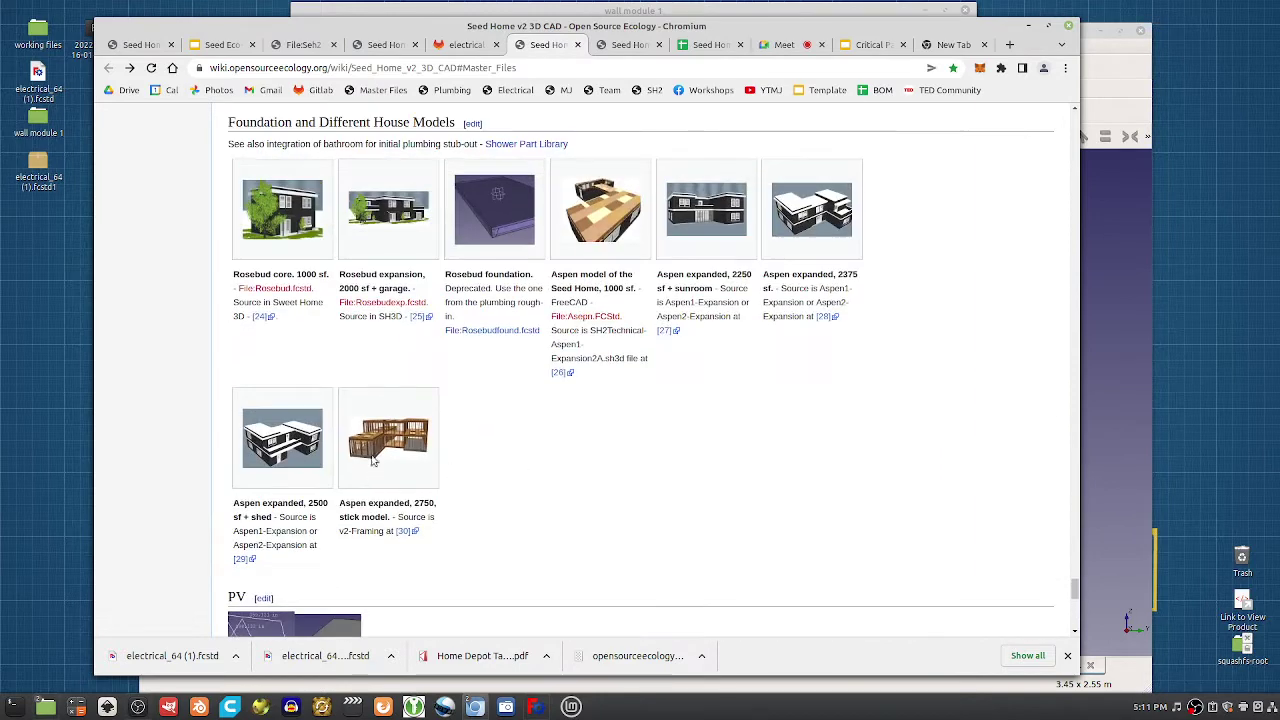
click(280, 434)
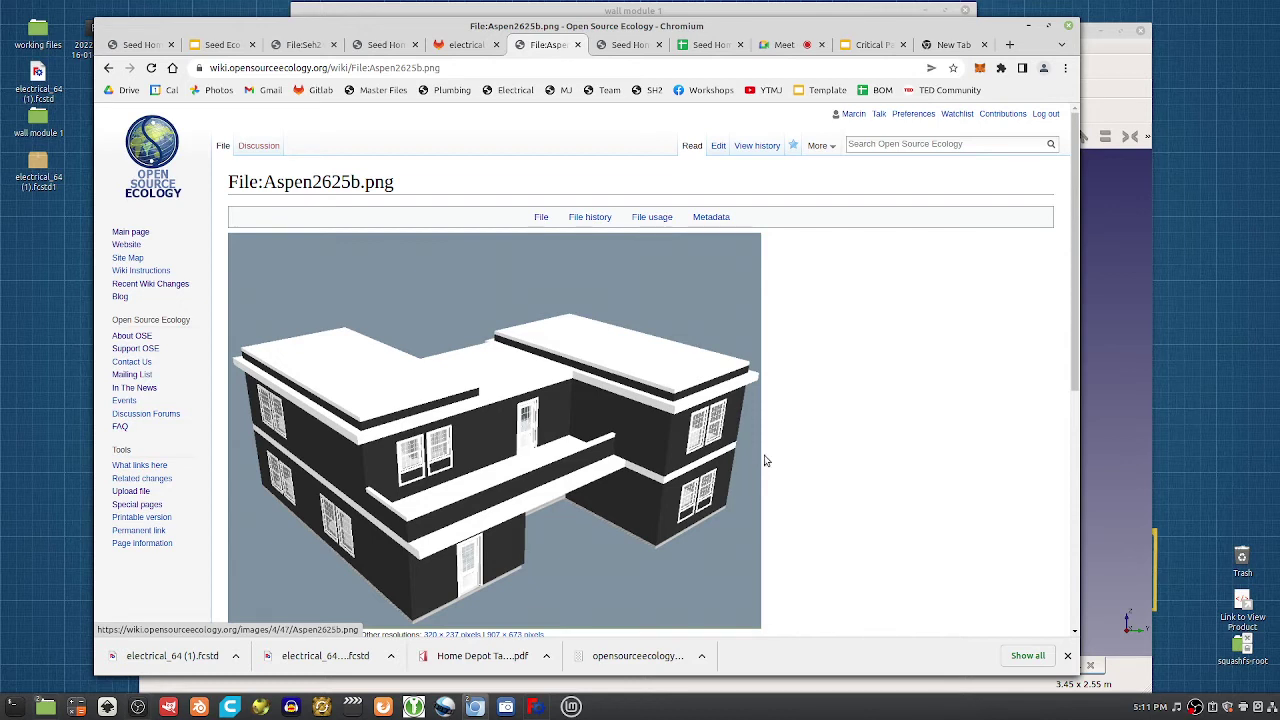
Return to the 3D CAD page and view the Rosebud expansion image from the Part Library section
click(110, 68)
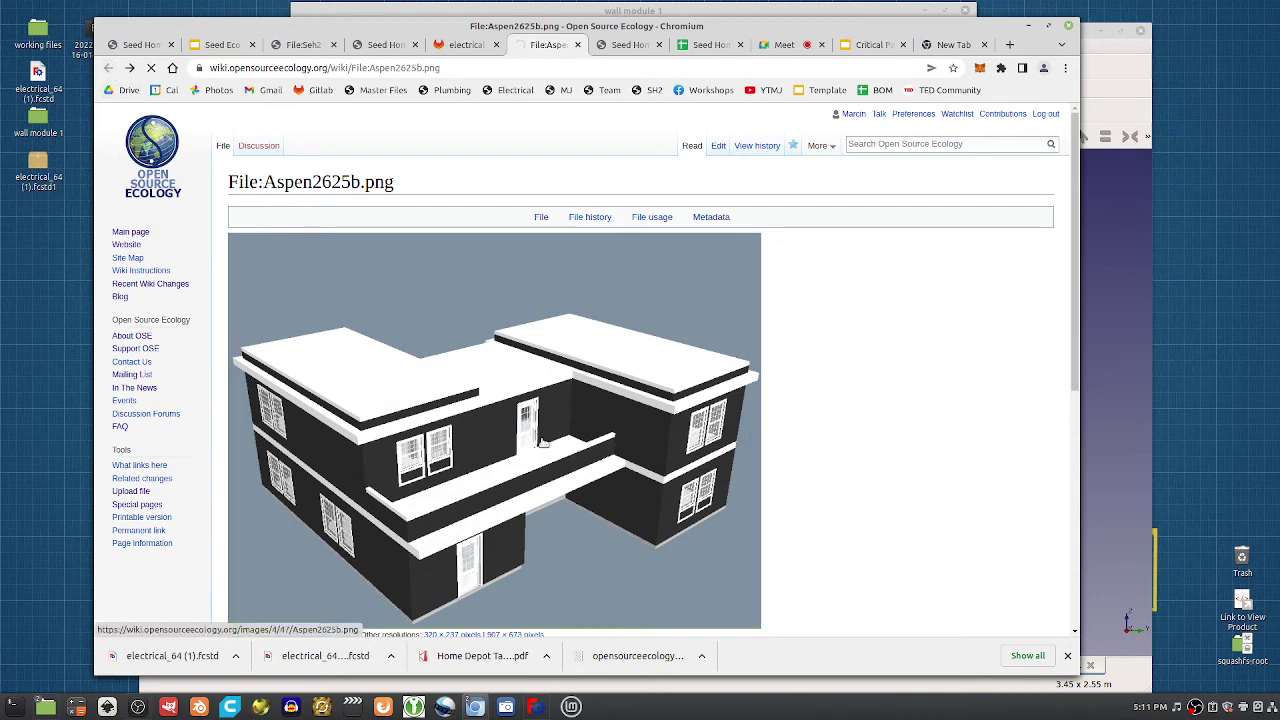
click(110, 68)
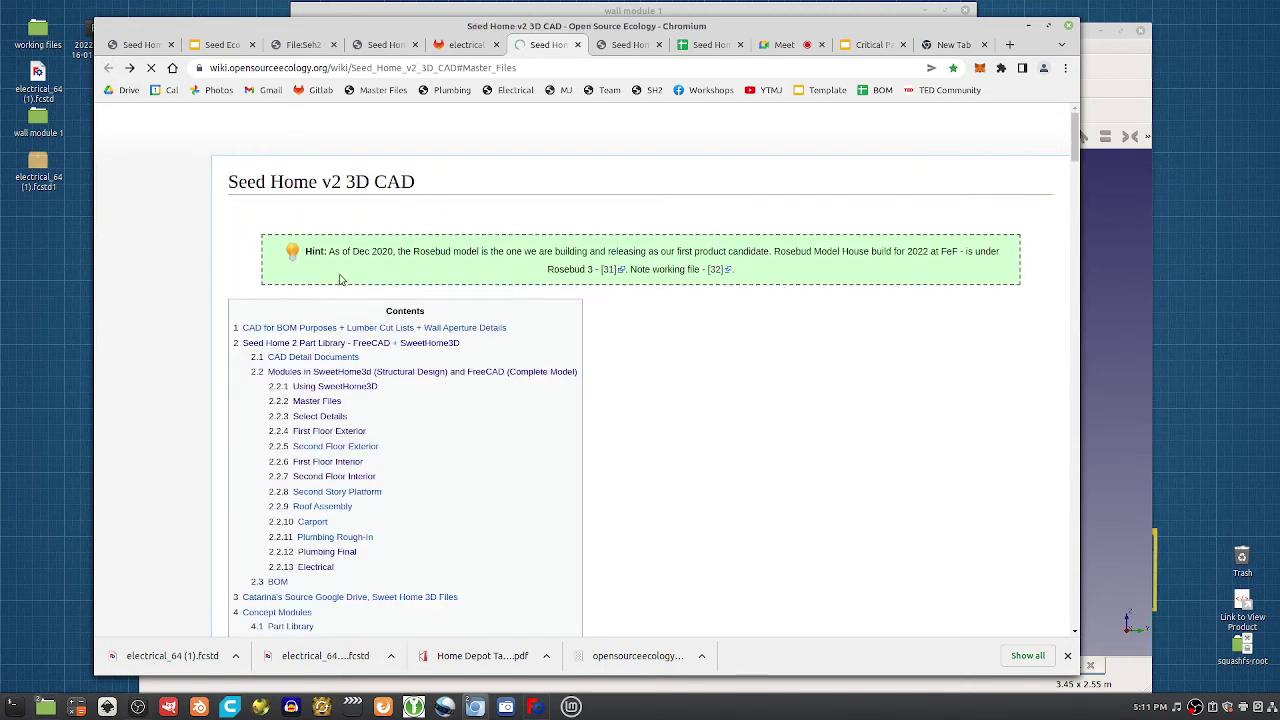
scroll(686, 331, down, 15)
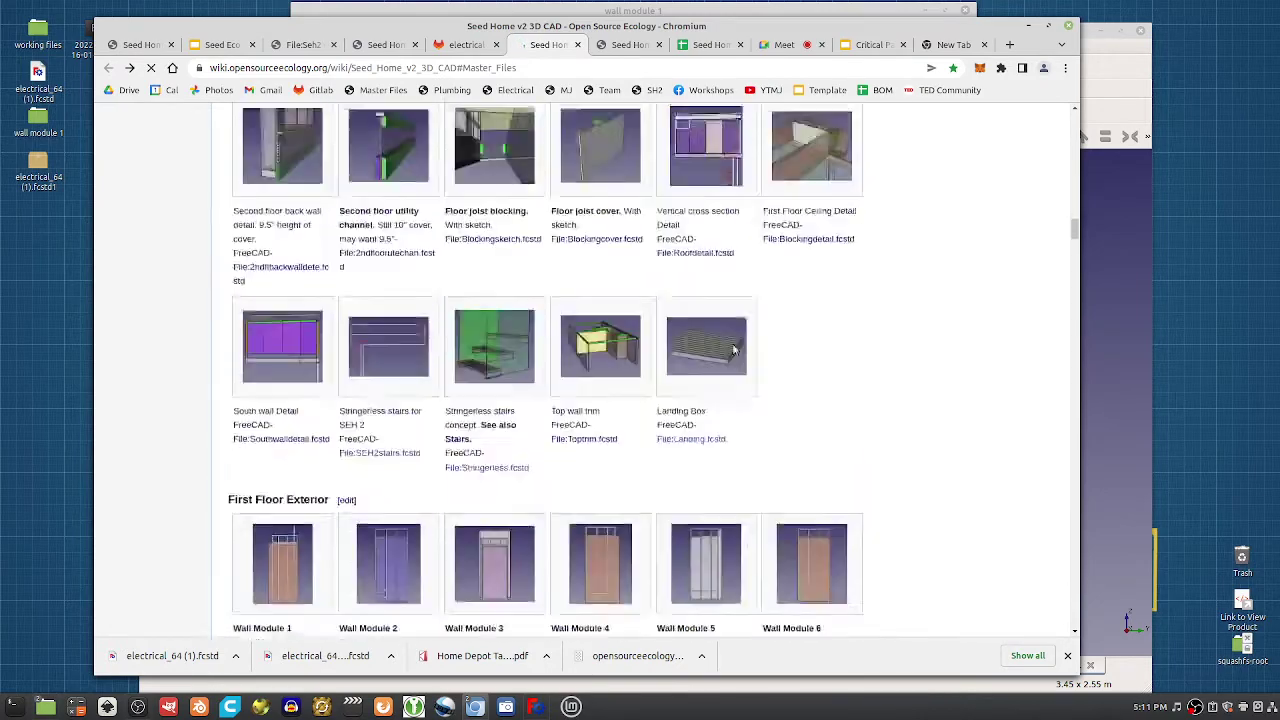
drag(1070, 275, 1050, 565)
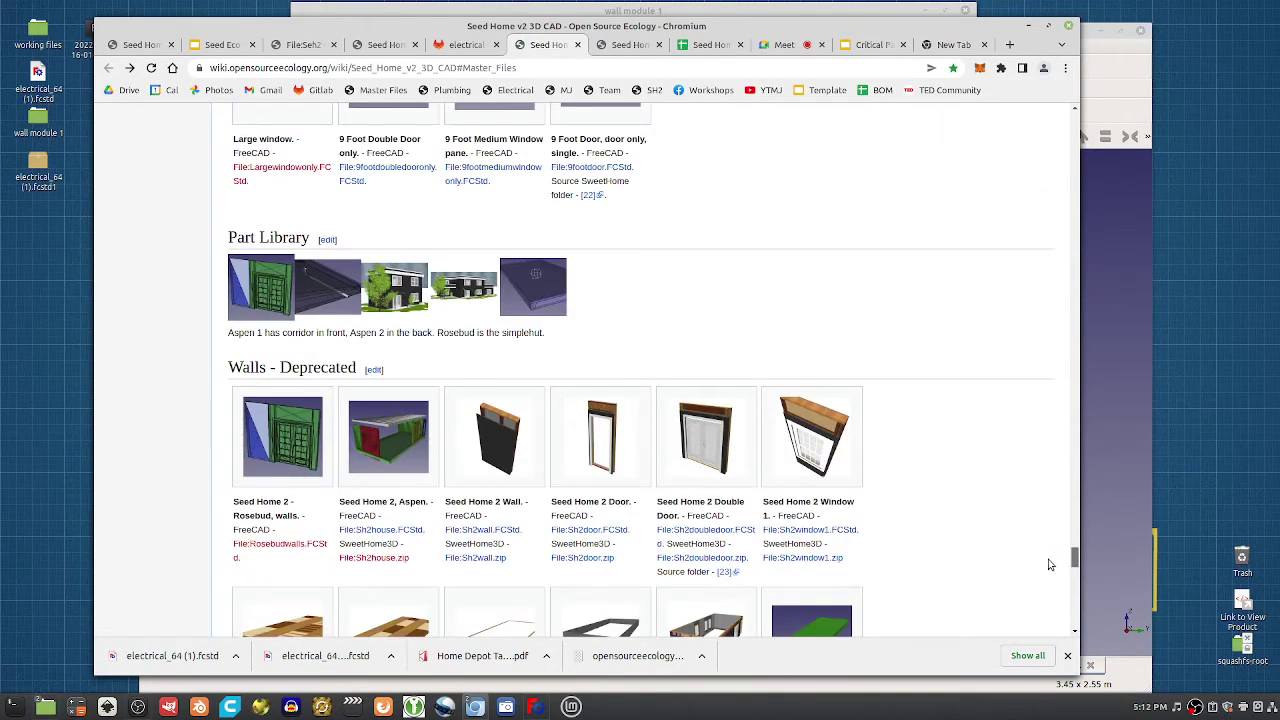
click(458, 290)
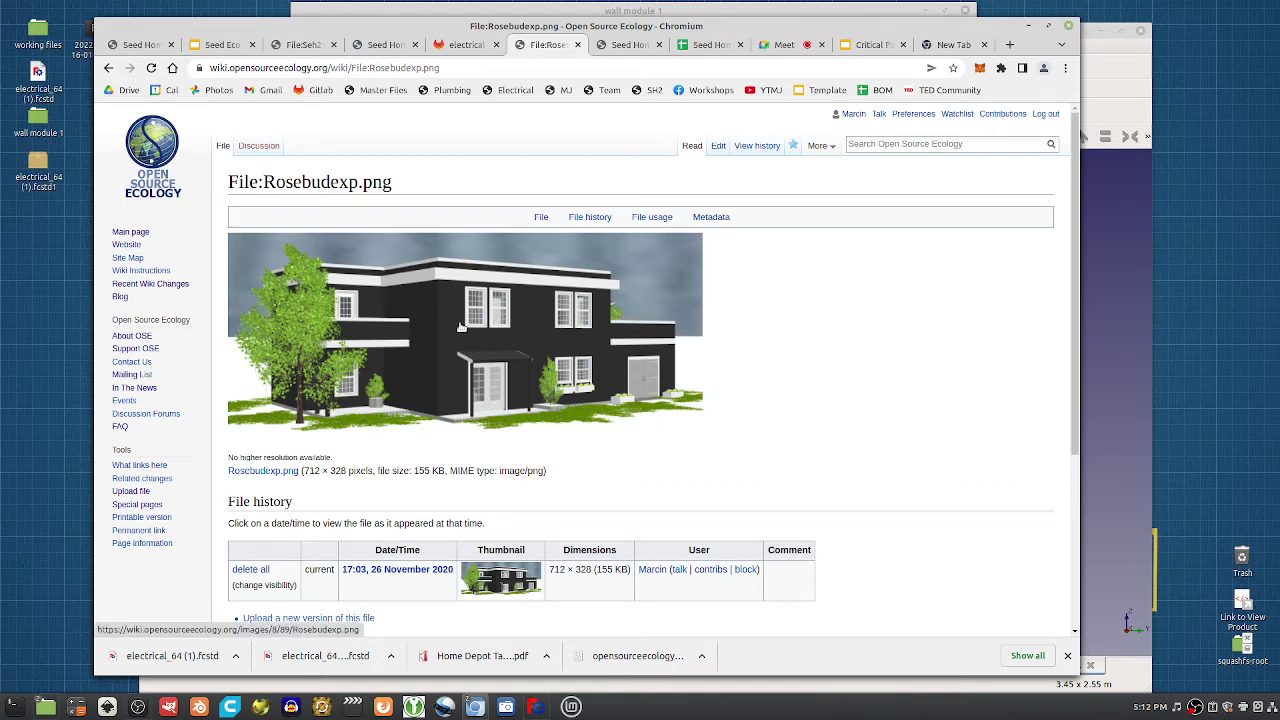
Return to the Conceptual Design wiki page and open the House Floor Permutations presentation under Possible Shapes in Google Slides
mouse_move(355, 18)
mouse_down()
mouse_move(533, 206)
mouse_move(346, 33)
mouse_up()
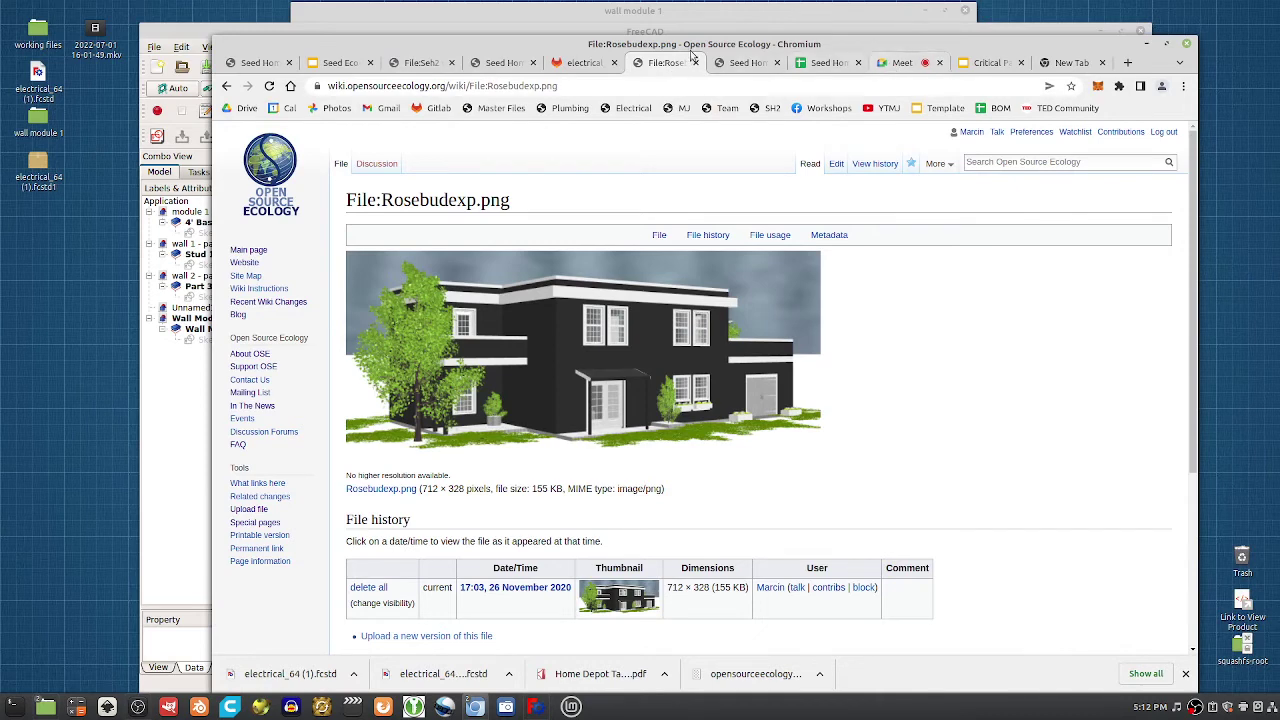
click(740, 63)
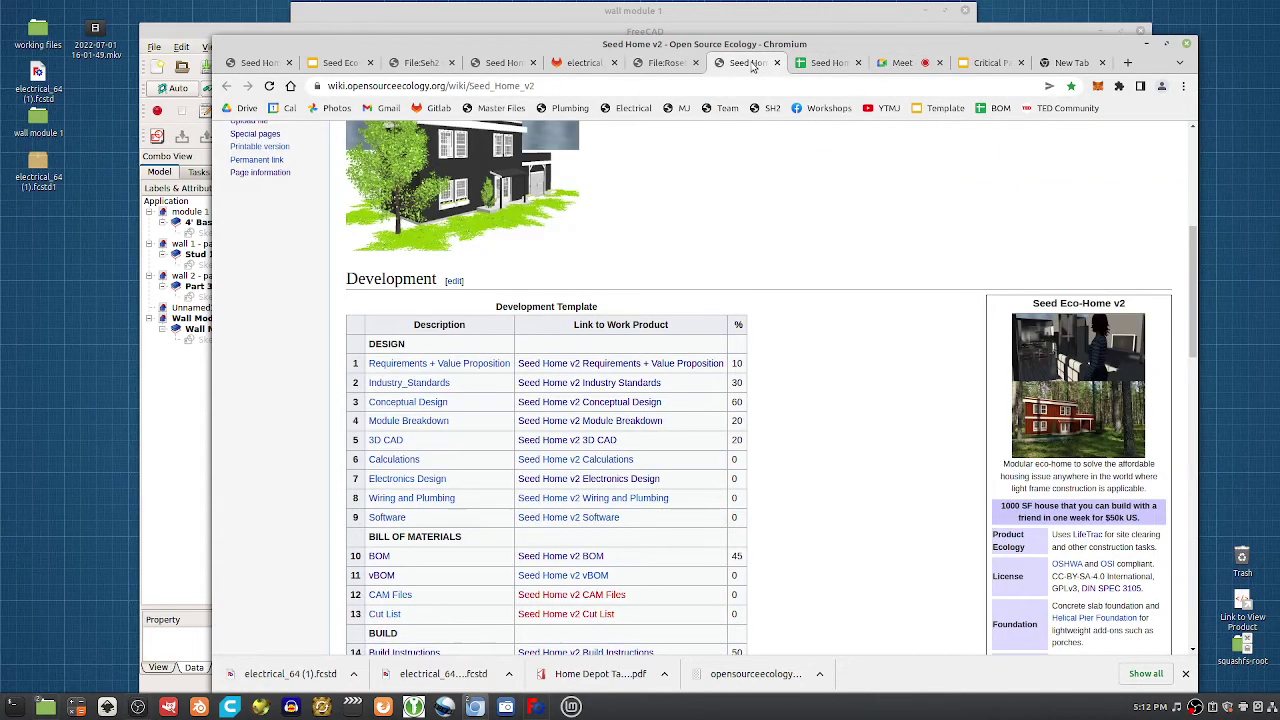
click(1008, 60)
click(503, 62)
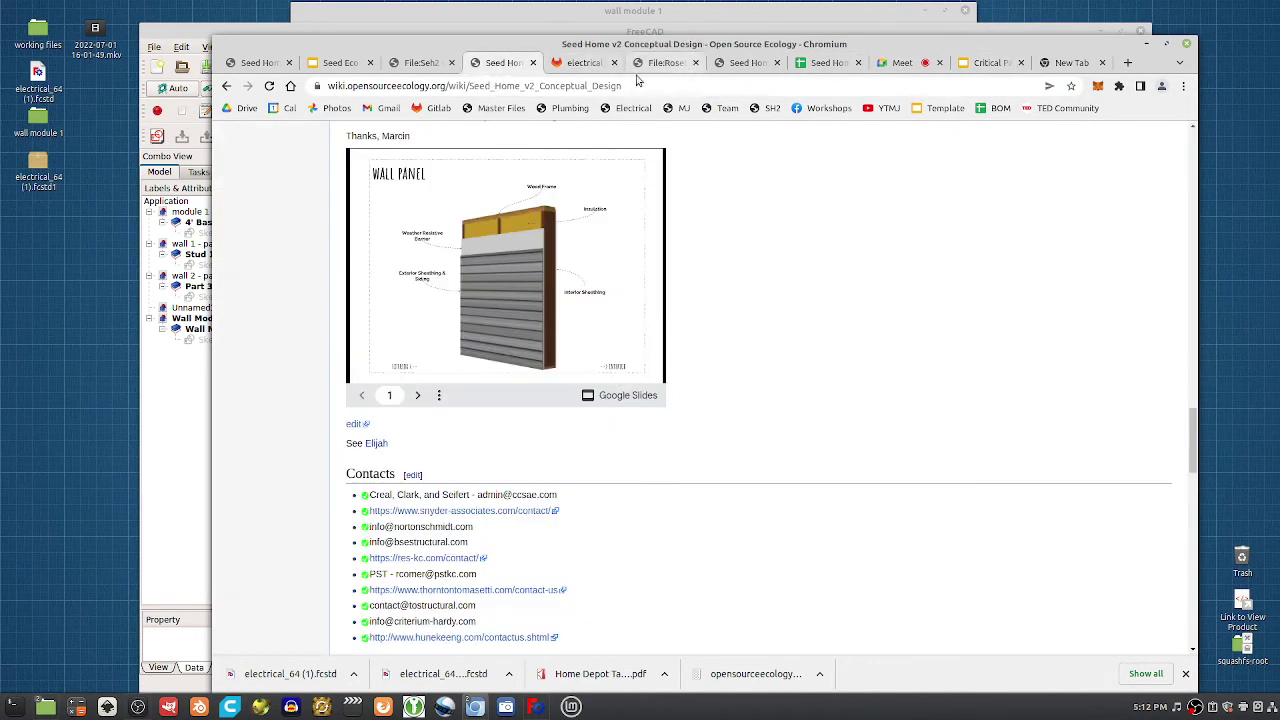
scroll(530, 339, down, 3)
scroll(535, 346, up, 5)
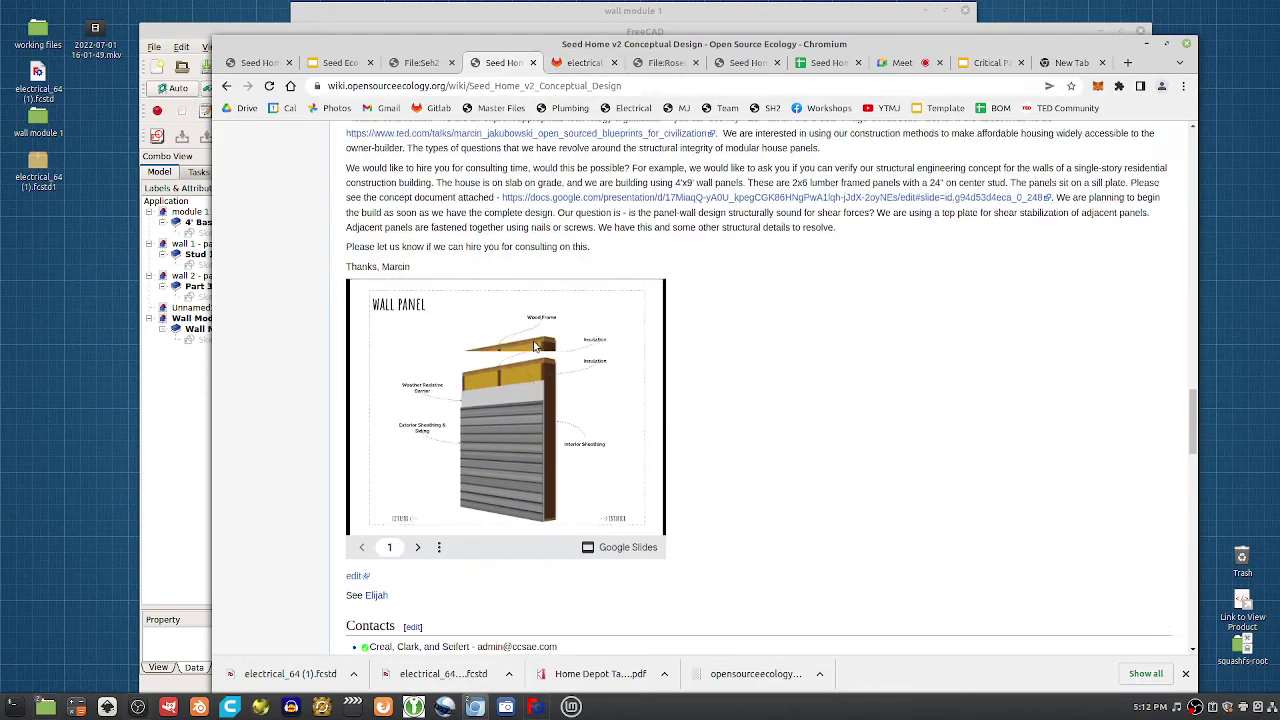
scroll(535, 346, down, 20)
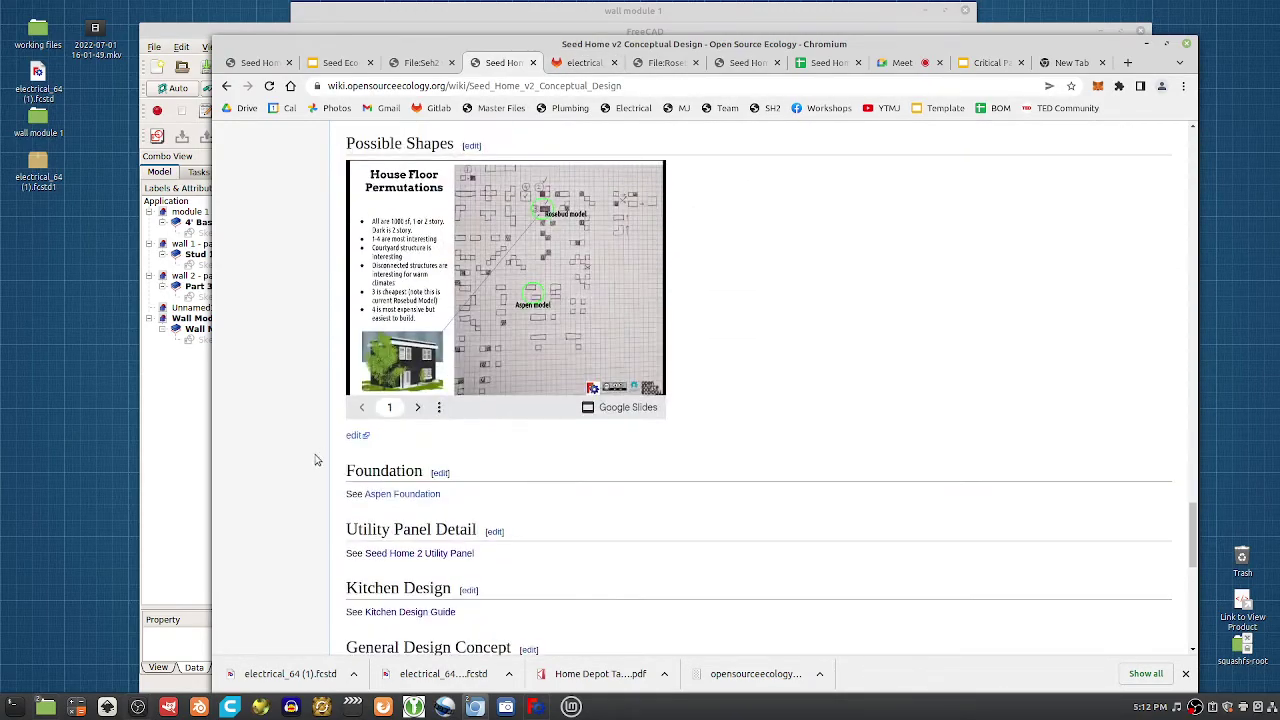
click(354, 436)
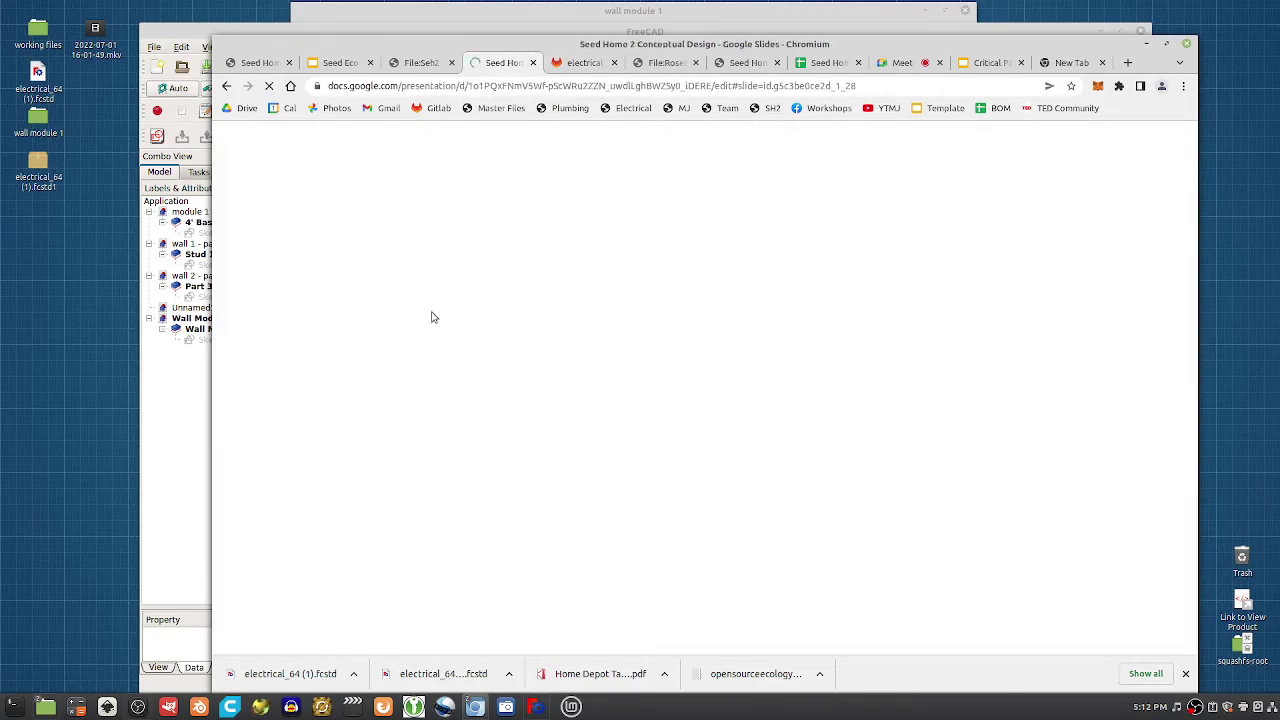
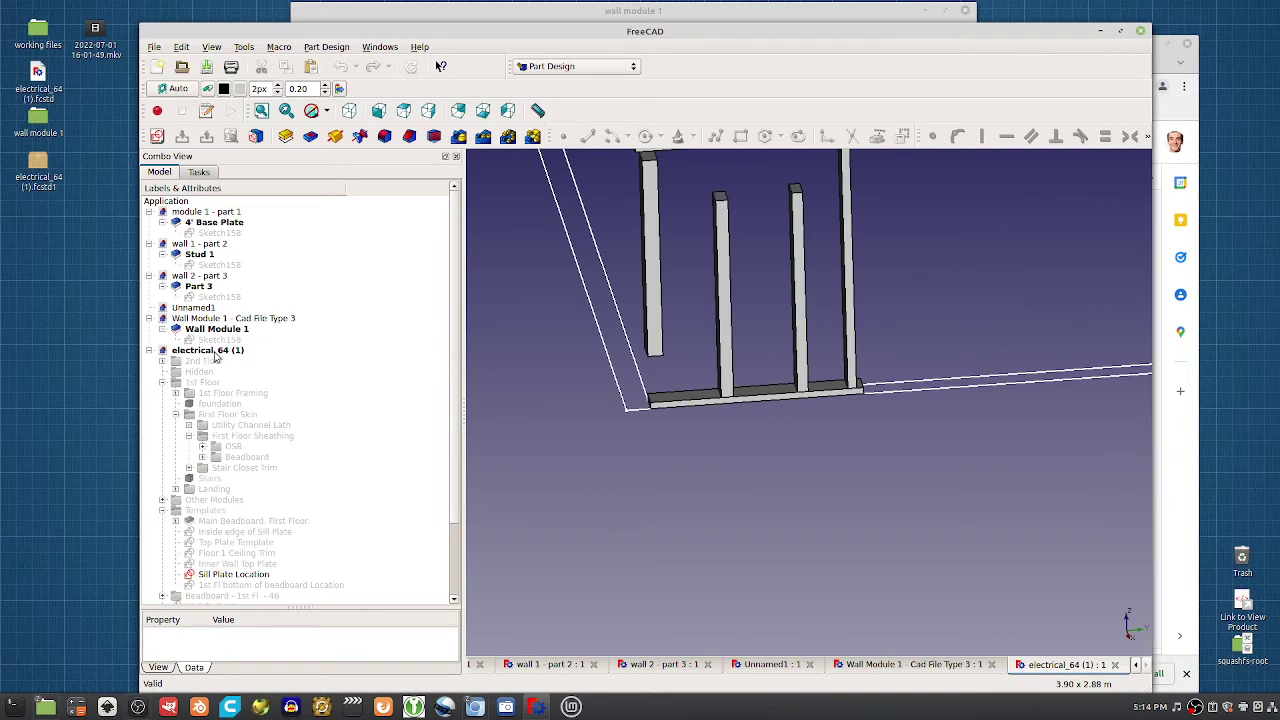
Make the 1st Floor Framing group of the electrical_64 (1) house model visible and look closely at its interior walls
click(215, 393)
scroll(680, 345, down, 5)
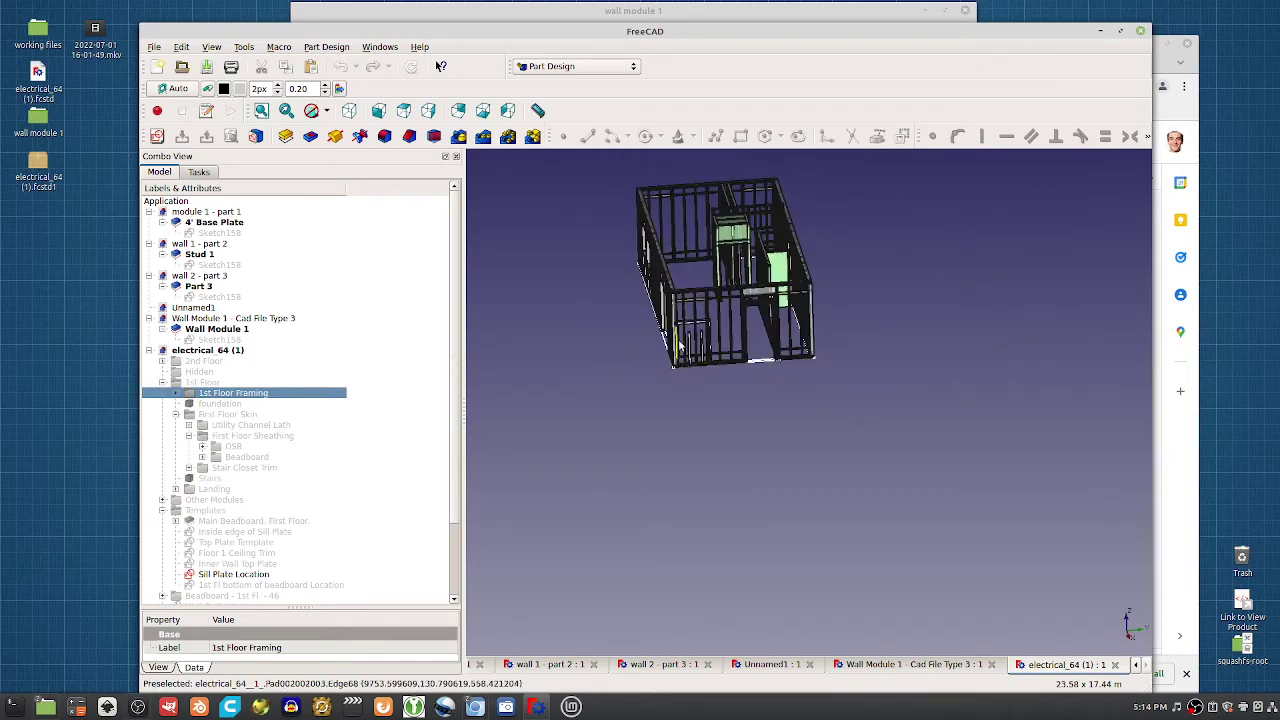
scroll(723, 258, up, 6)
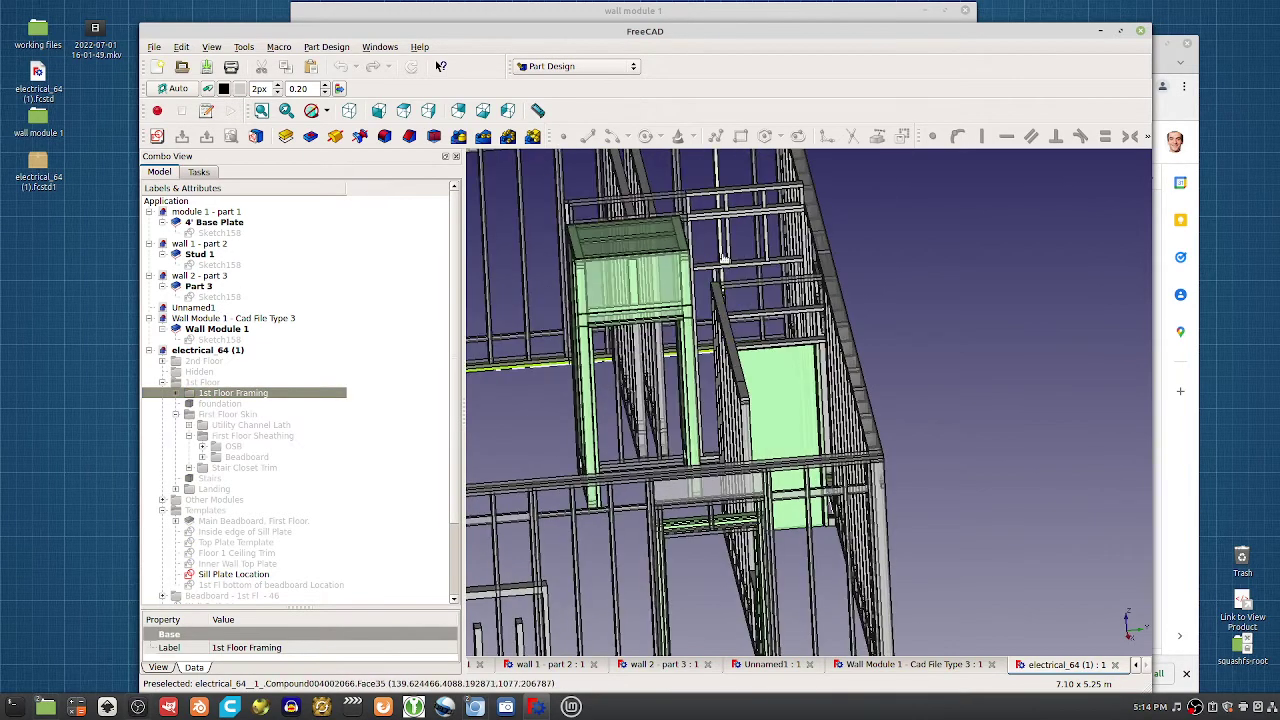
Select the bathroom door wall and the middle stairwell wall in the framing model to inspect them as separate wall modules
click(700, 286)
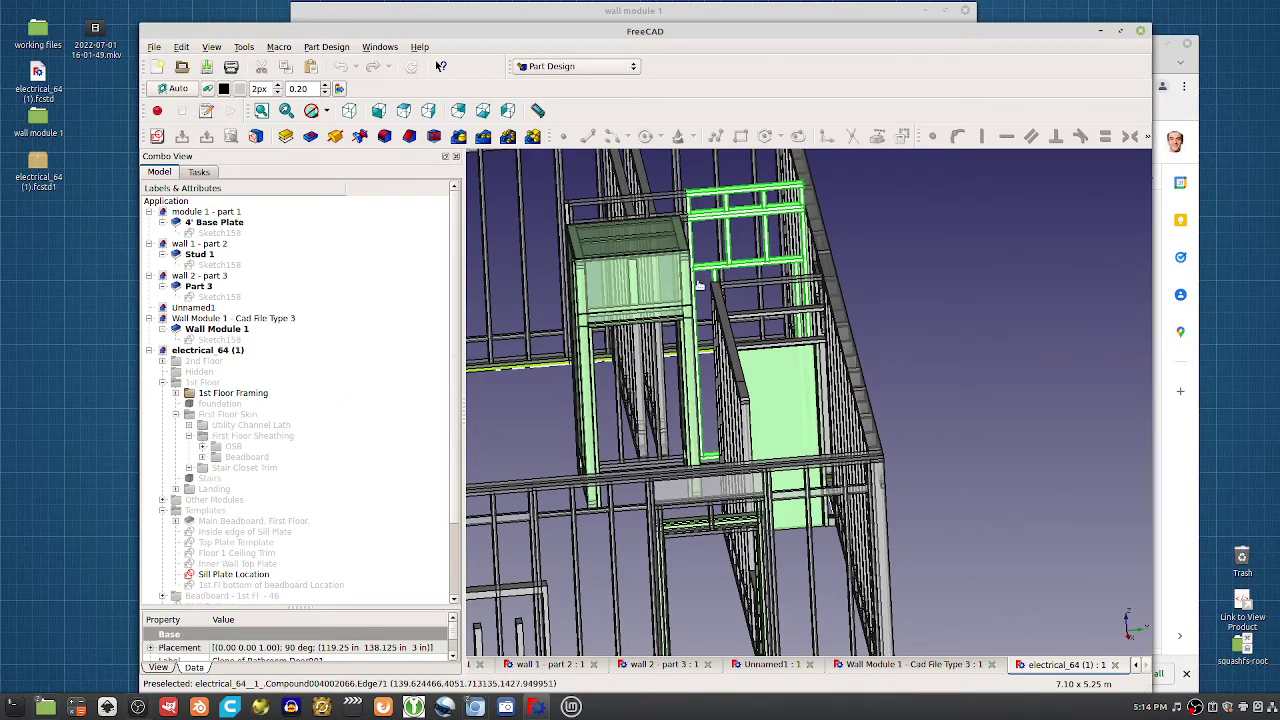
middle_drag(700, 286, 740, 492)
click(577, 381)
scroll(826, 487, up, 3)
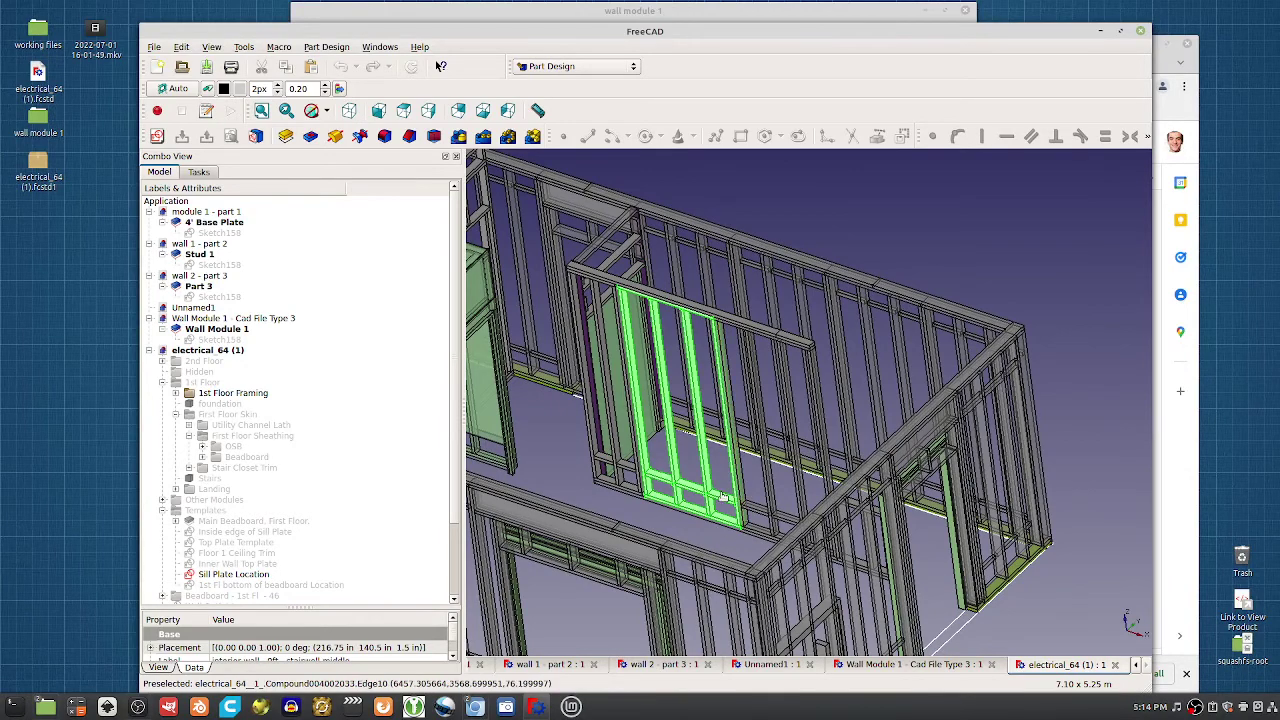
middle_drag(787, 501, 648, 497)
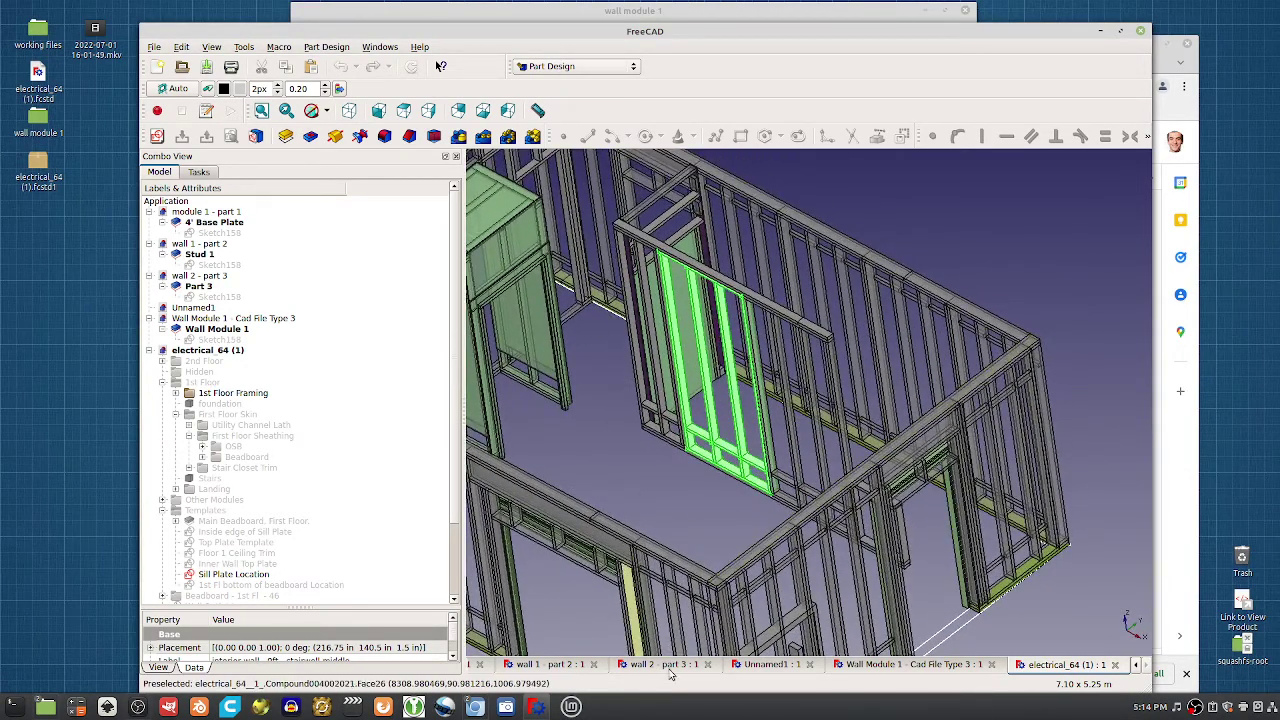
click(694, 334)
click(698, 336)
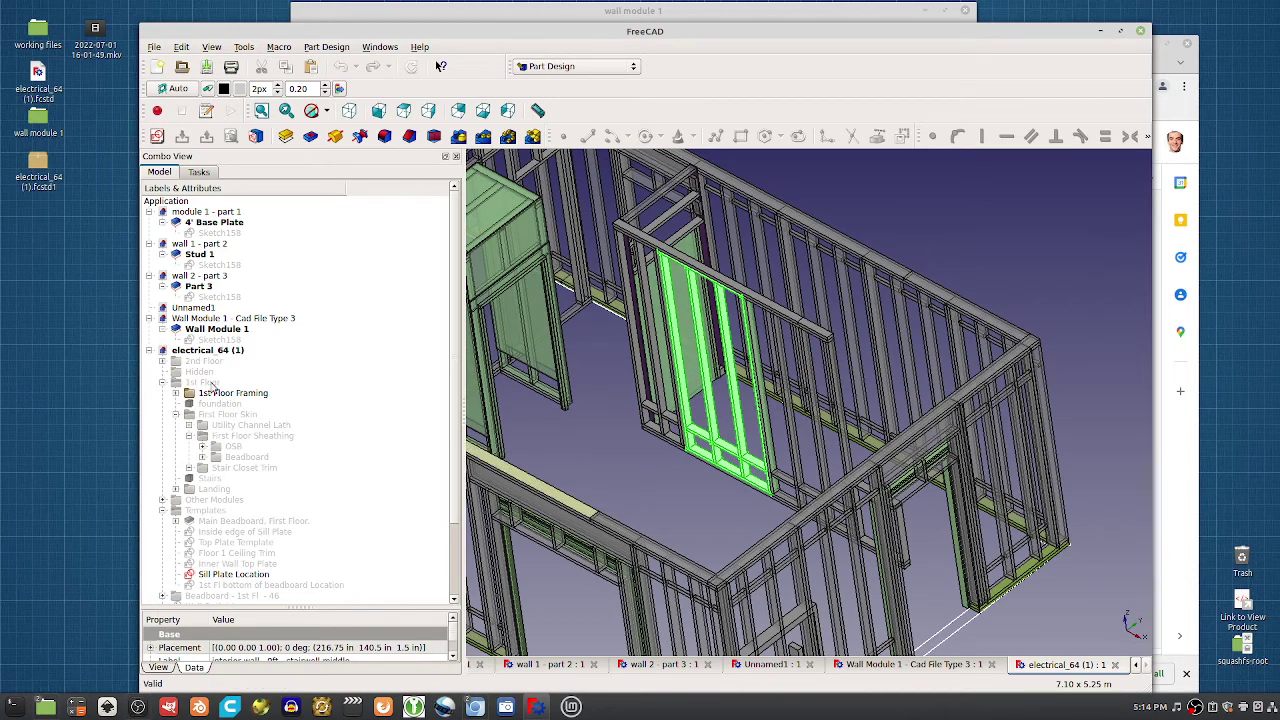
Locate interior wall - 9ft - stairwell middle within the 1st Floor Framing group and toggle its visibility to identify it in the model
click(176, 393)
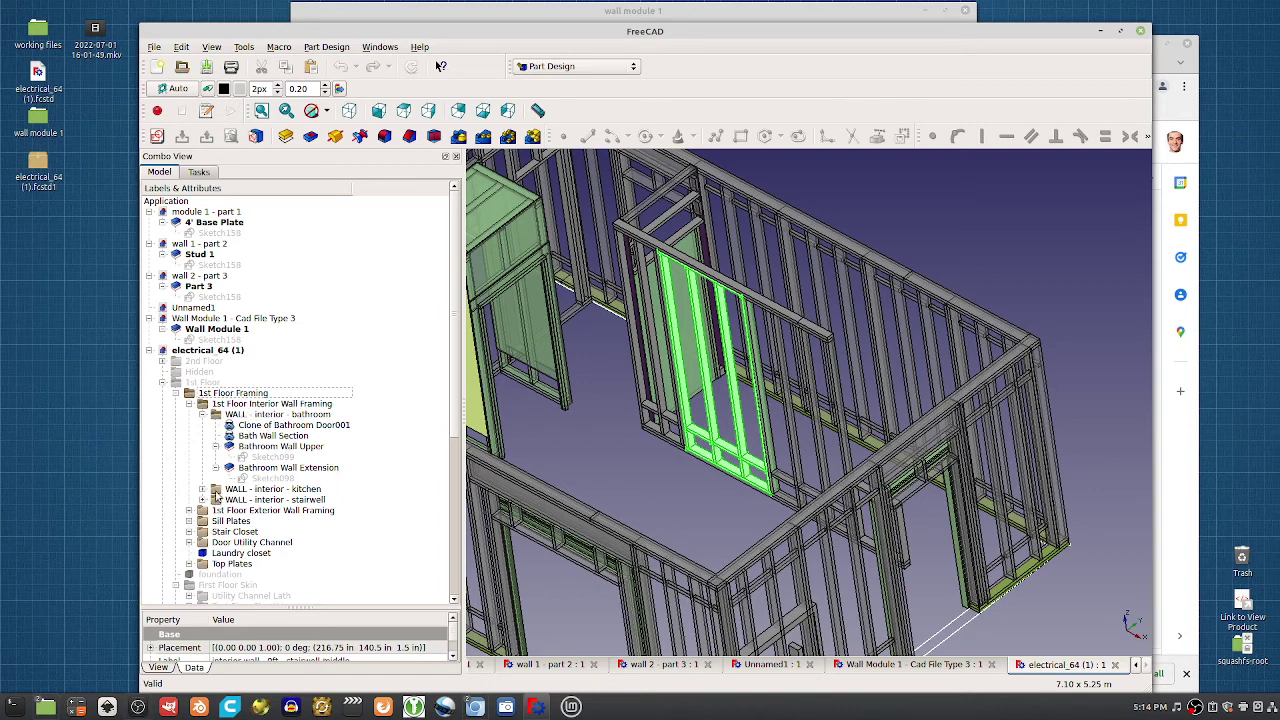
click(202, 499)
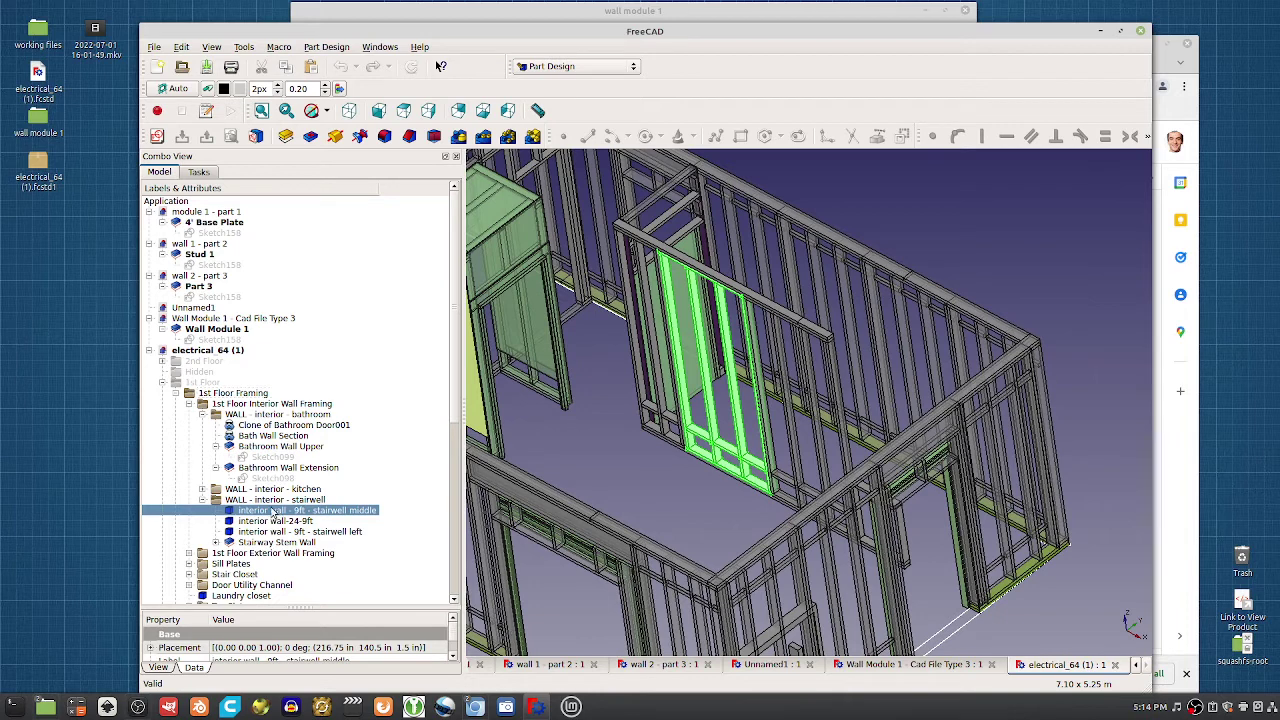
key(space)
key(space)
key(space)
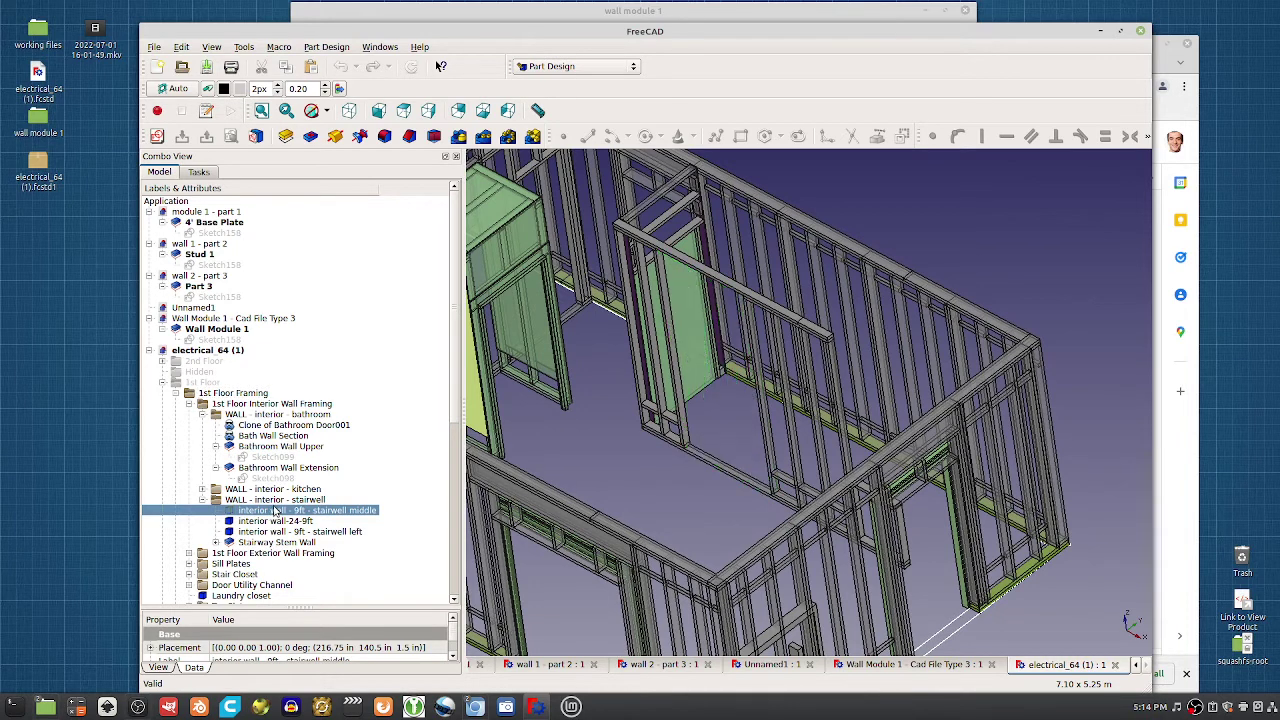
key(space)
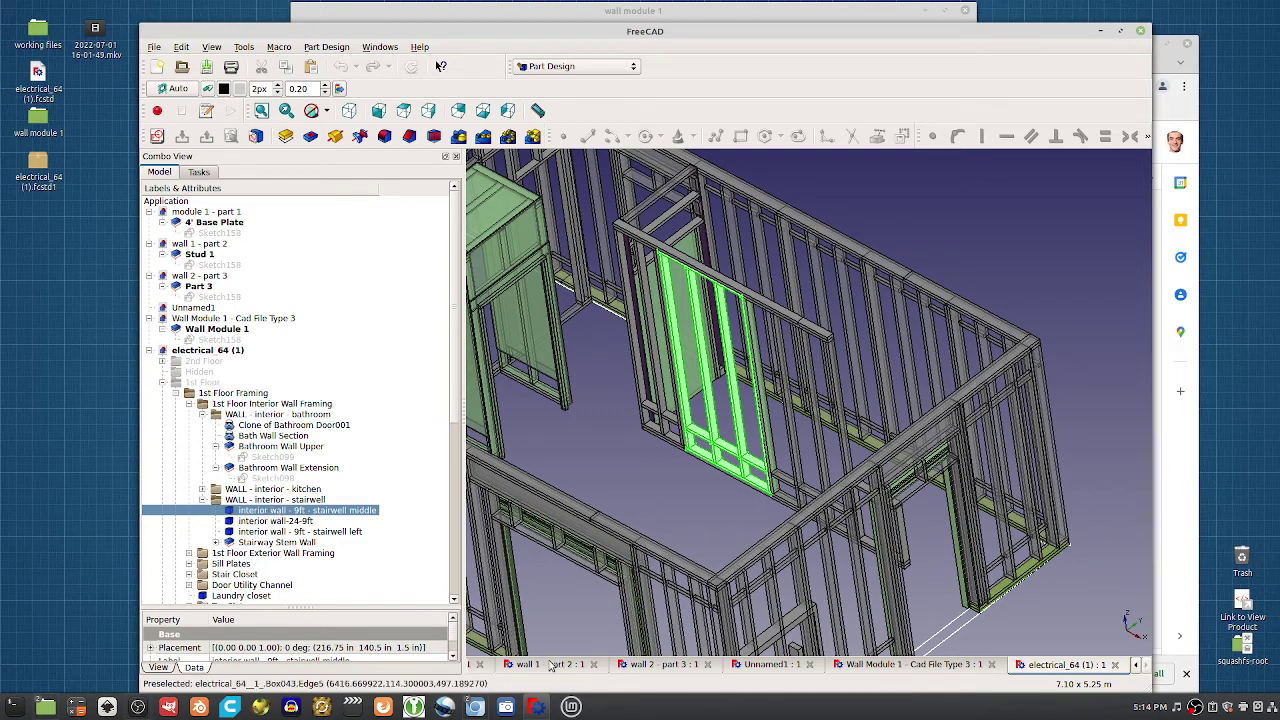
View the Wall Module 1 - Cad File Type 3 document, then close all open documents, including the part files and electrical_64 (1)
click(922, 665)
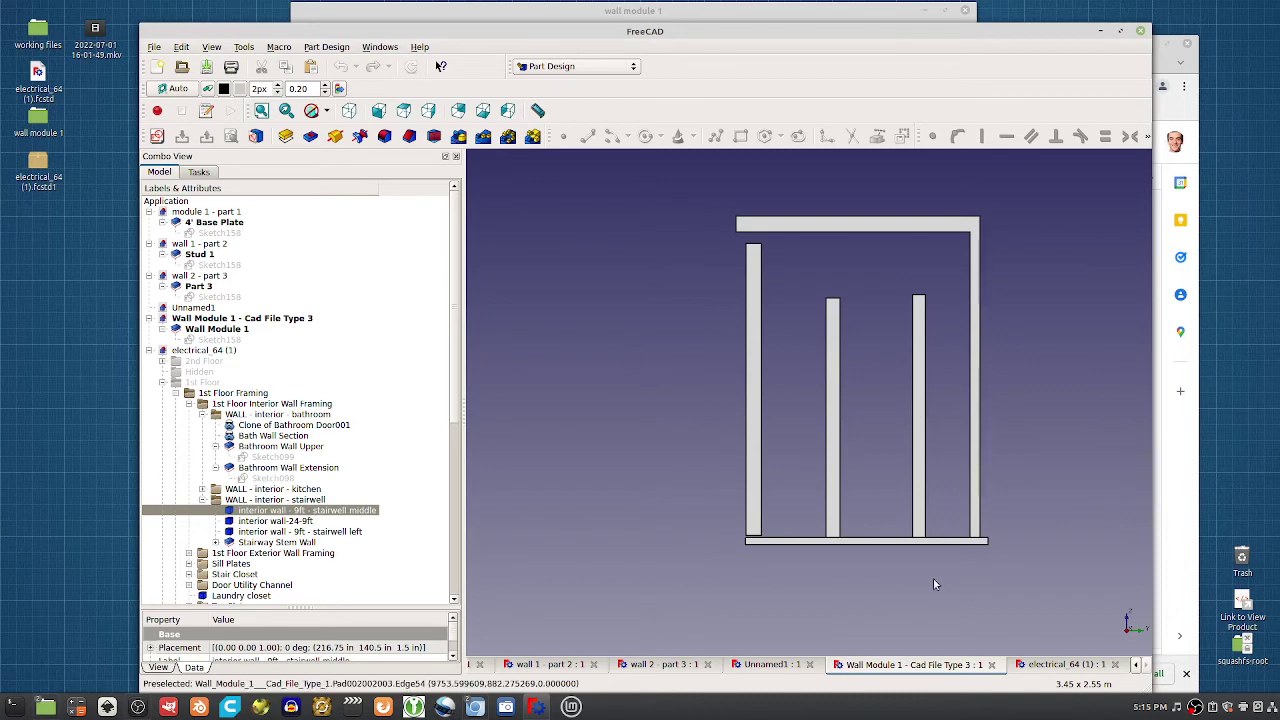
click(593, 664)
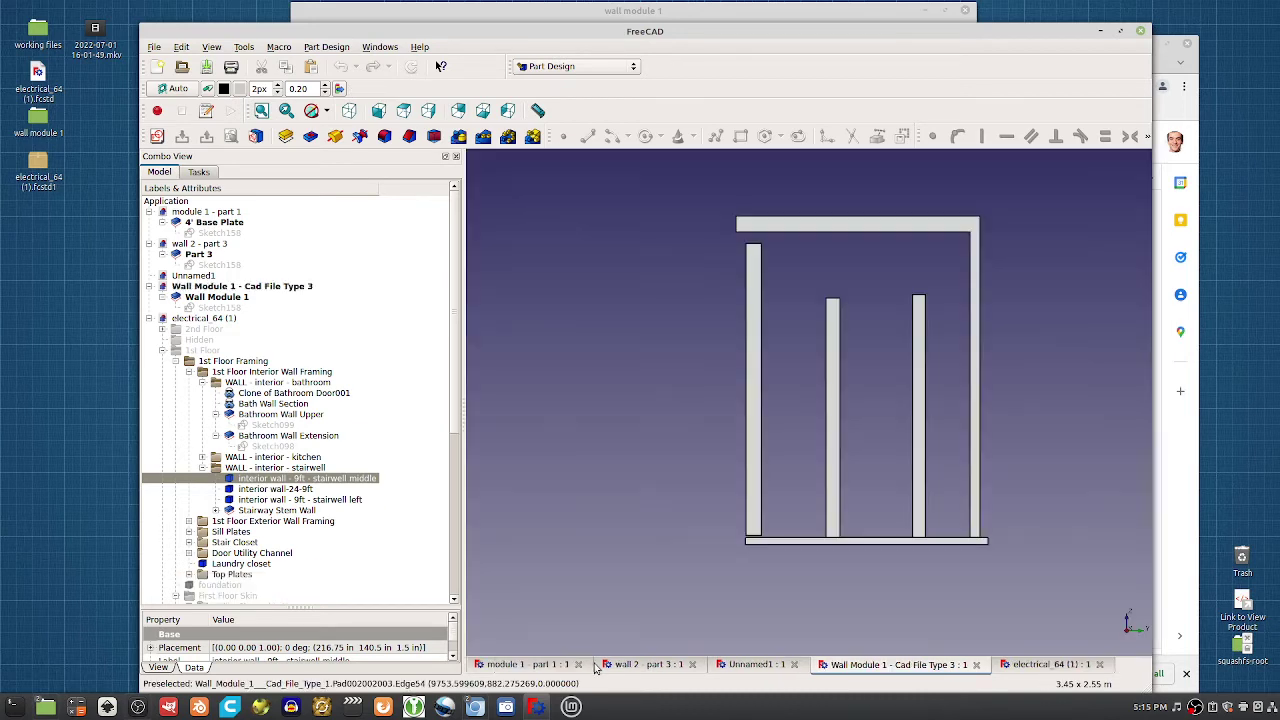
click(583, 666)
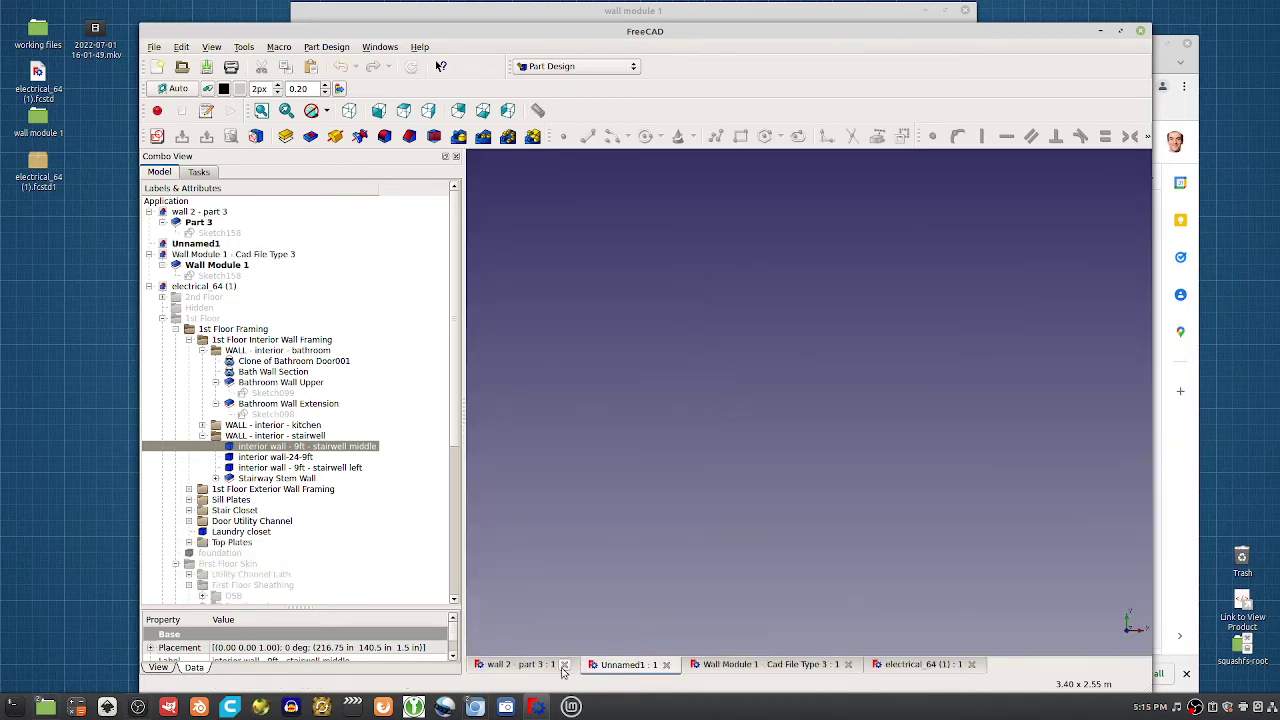
click(564, 664)
click(551, 665)
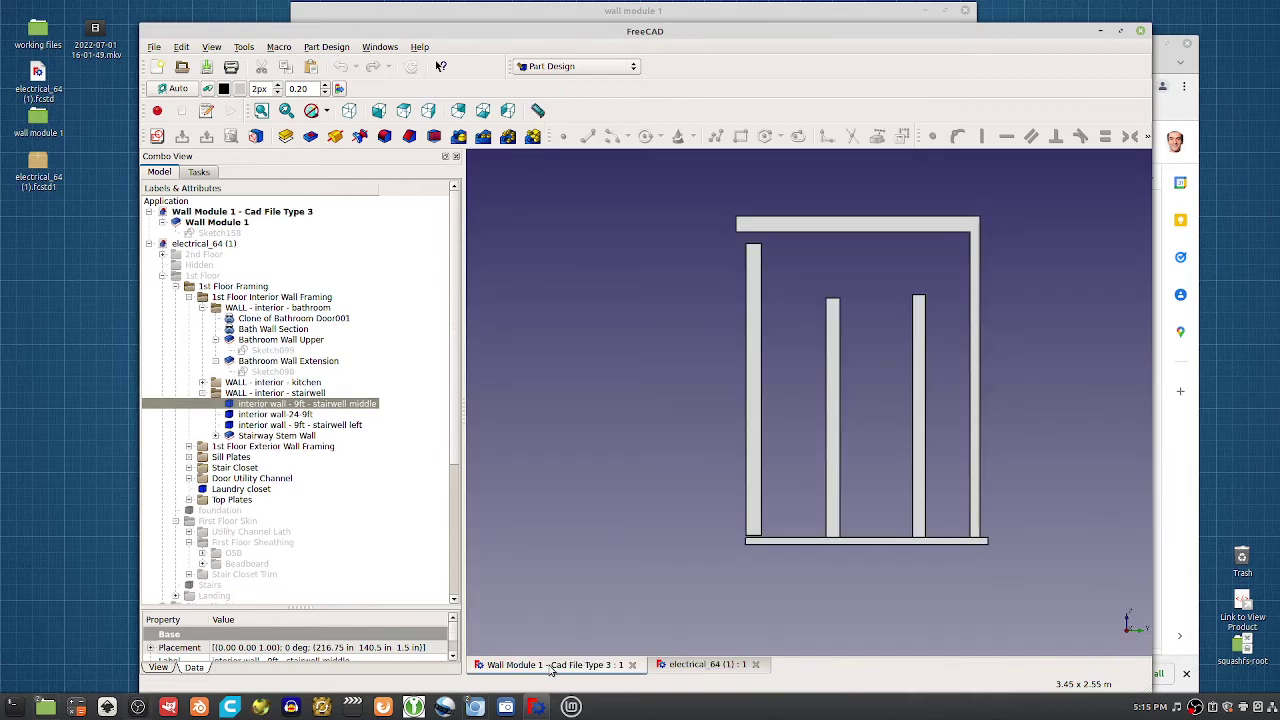
click(633, 664)
click(571, 664)
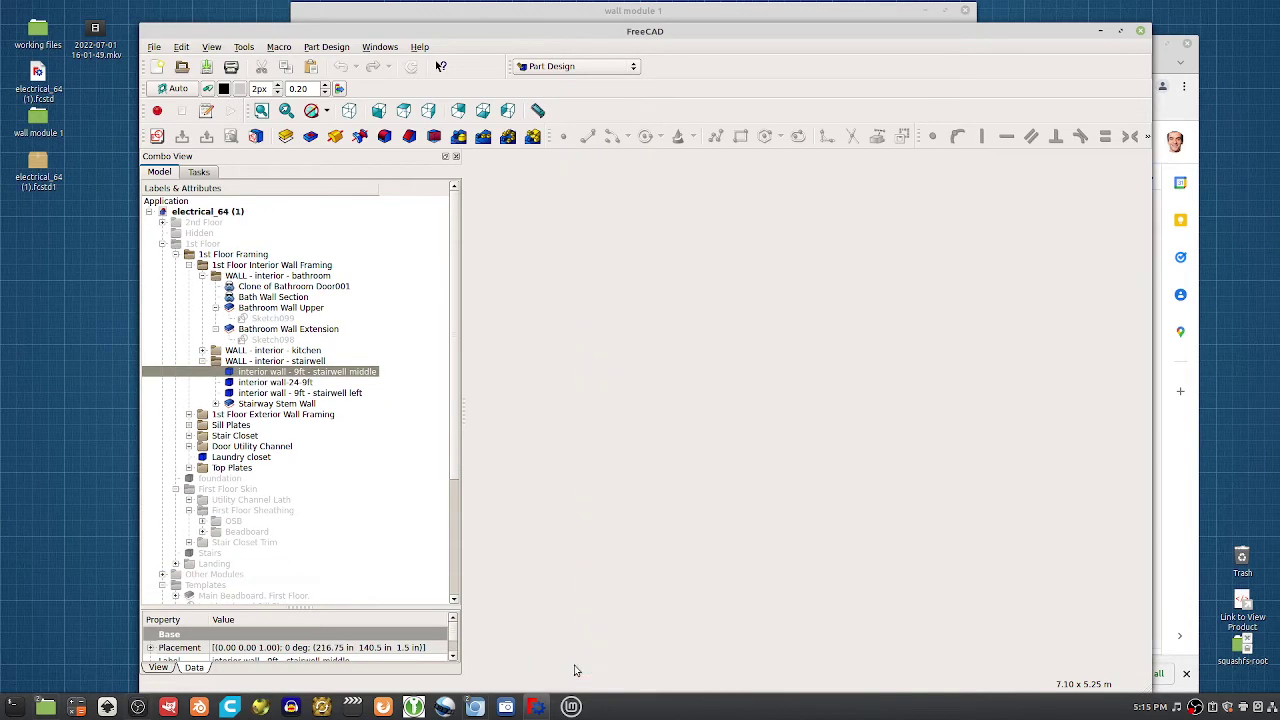
Open Wall Module 1 - Cad File Type 1 from the wall module 1 folder, inspect its sketch, and close the document
double_click(38, 118)
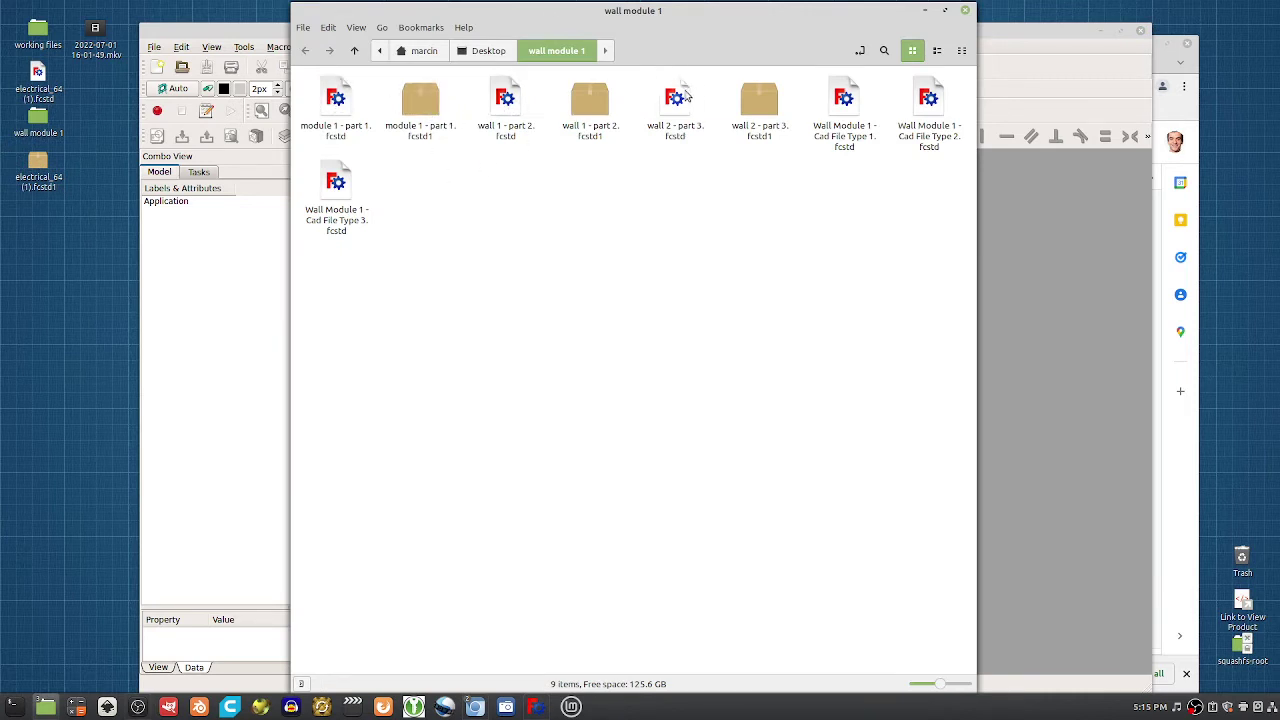
double_click(845, 108)
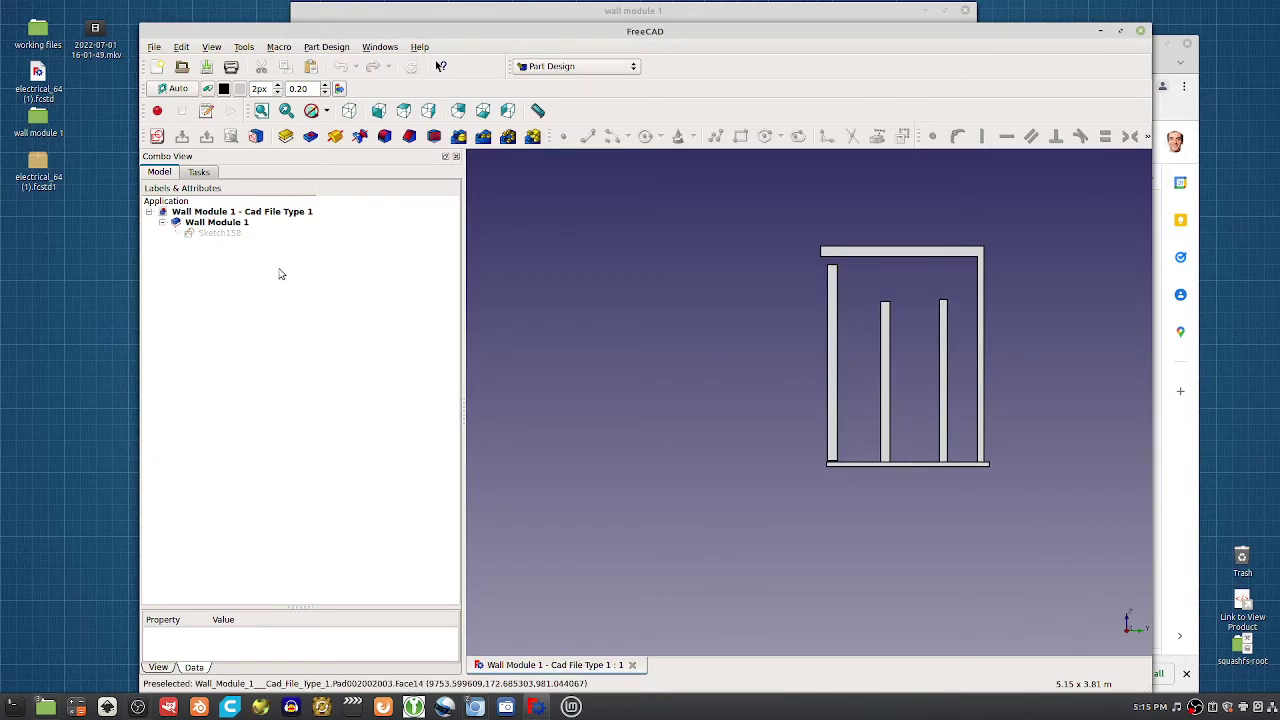
double_click(214, 238)
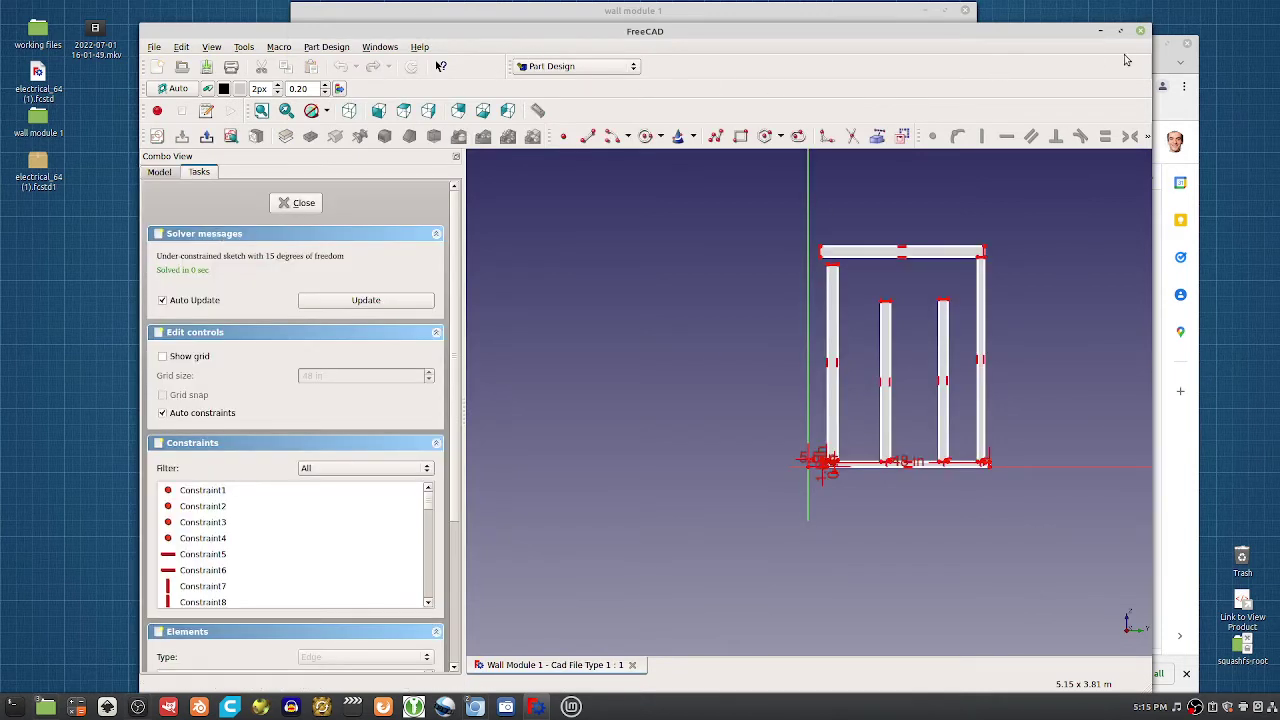
click(298, 203)
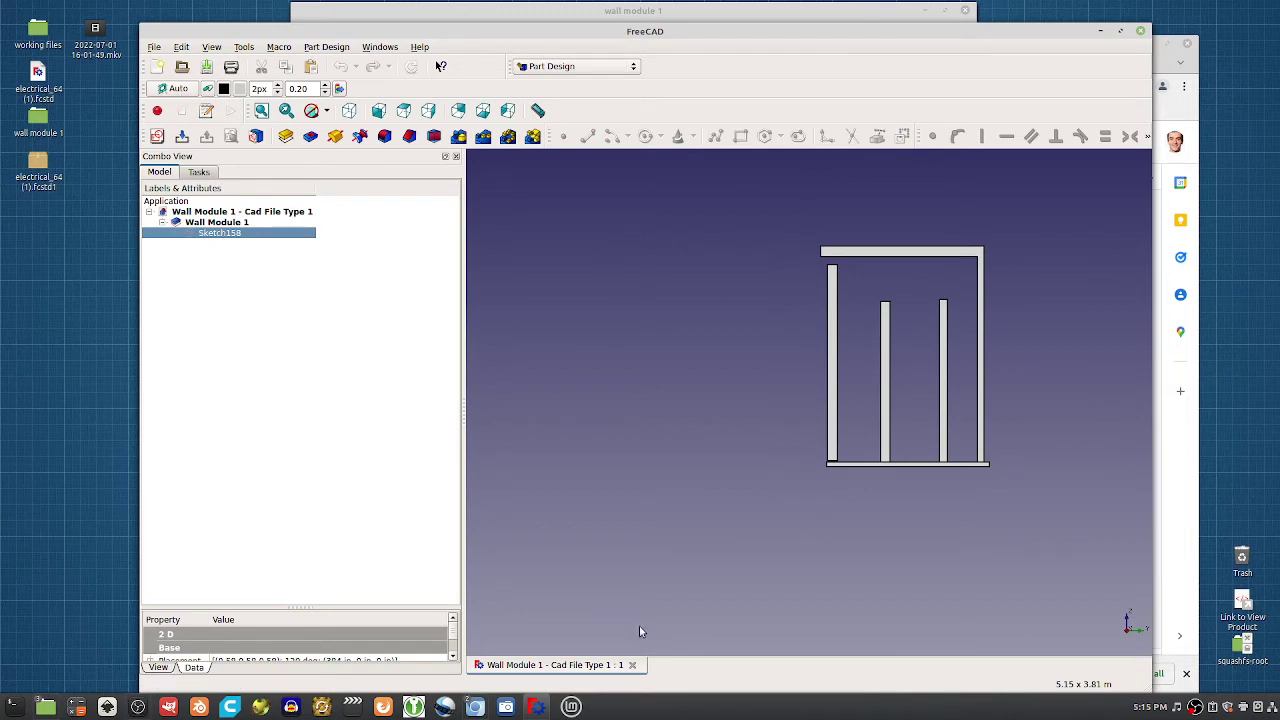
click(632, 664)
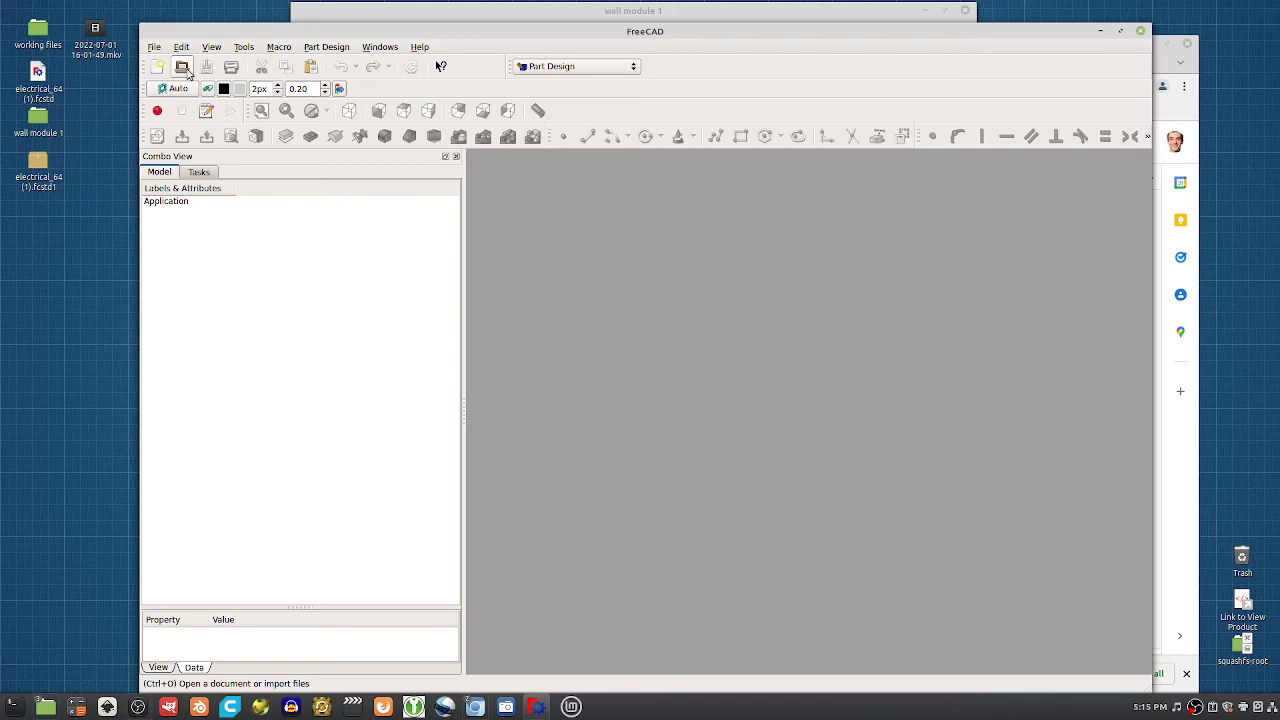
Open Wall Module 1 - Cad File Type 2.fcstd from the wall module 1 folder on the Desktop
click(182, 68)
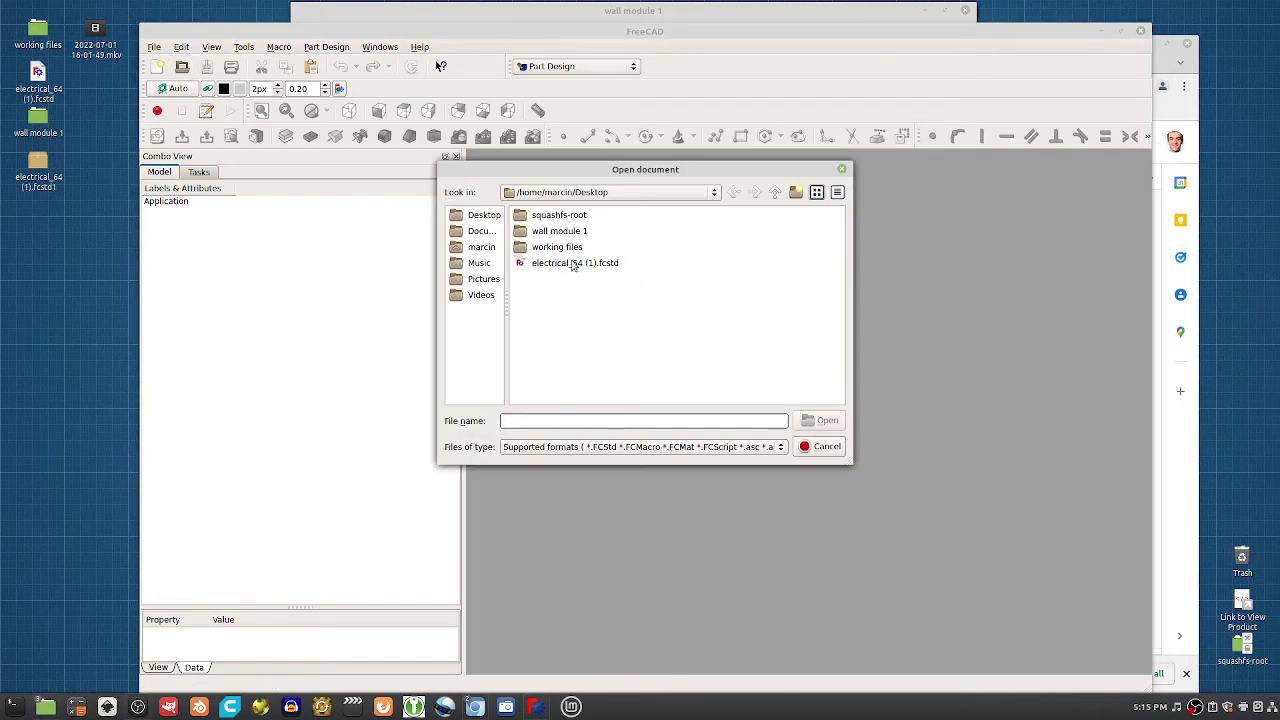
double_click(550, 247)
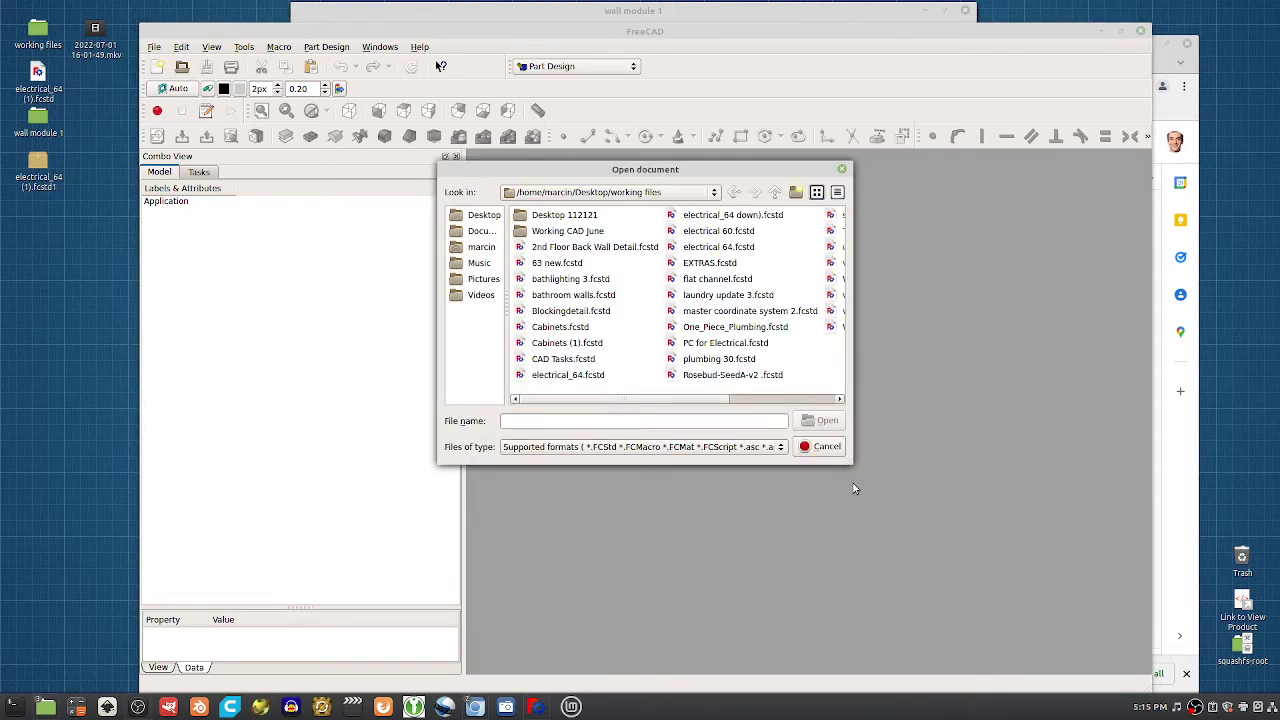
click(776, 193)
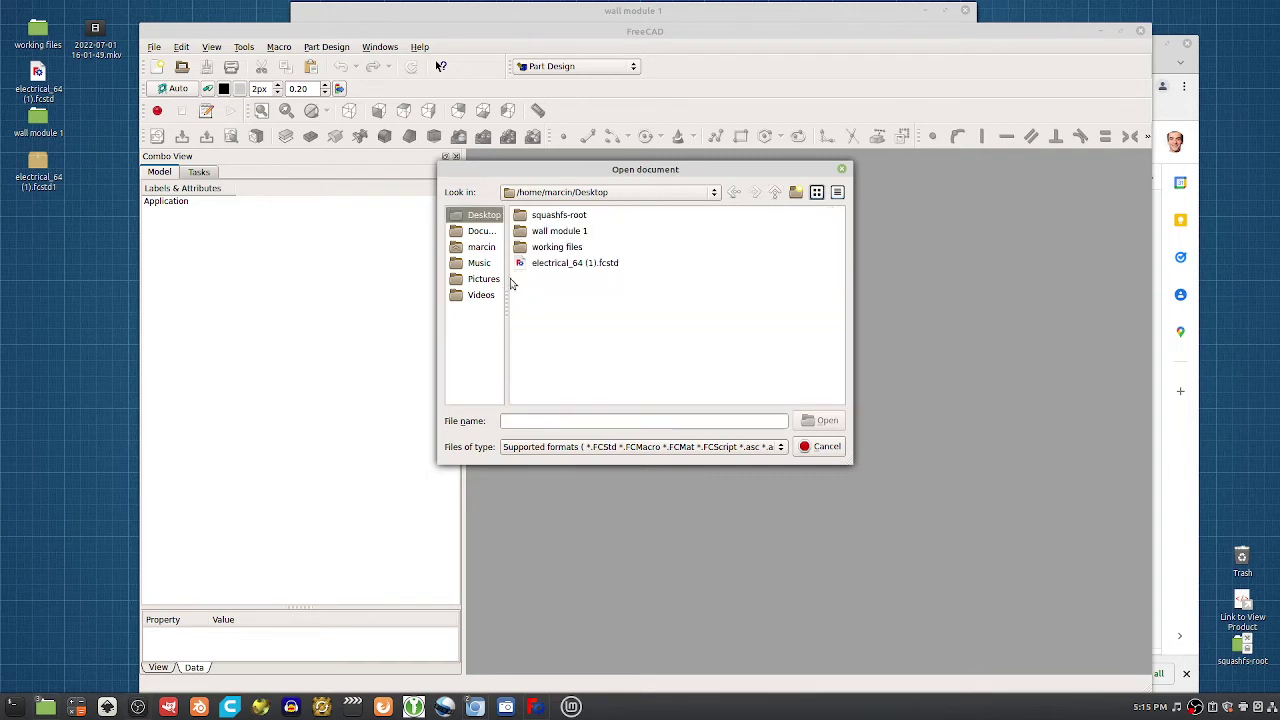
double_click(560, 231)
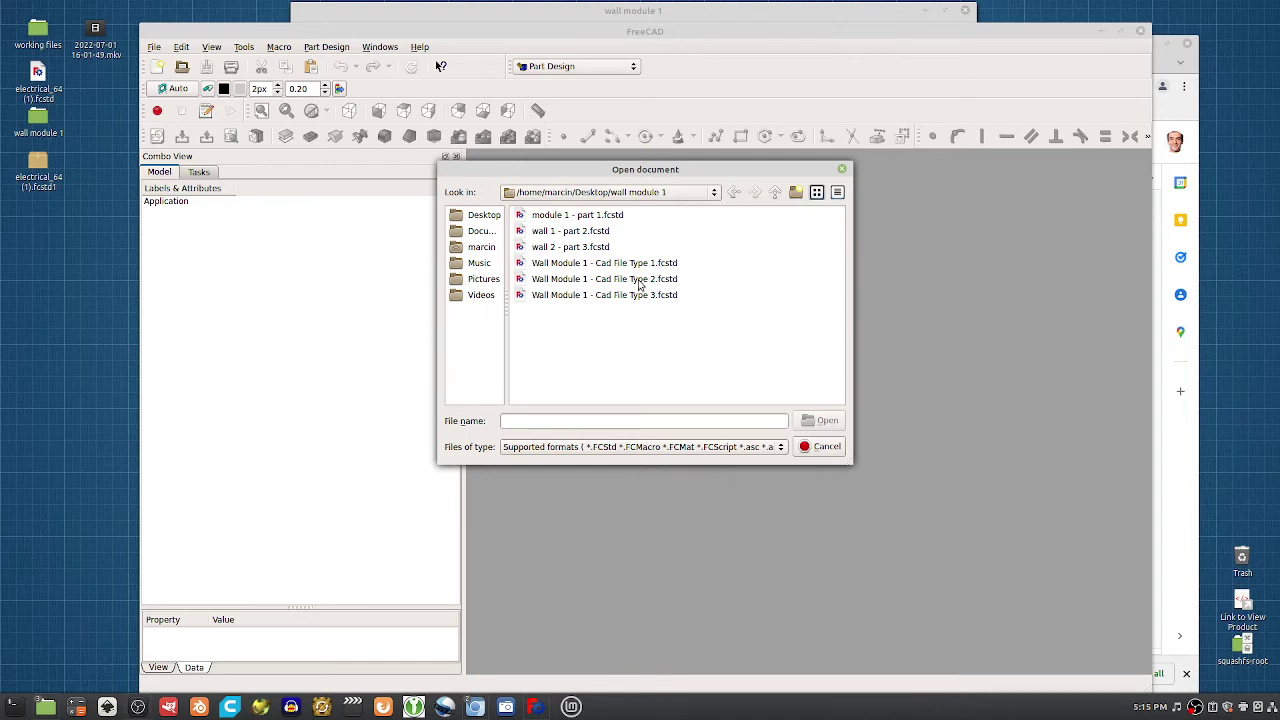
double_click(638, 280)
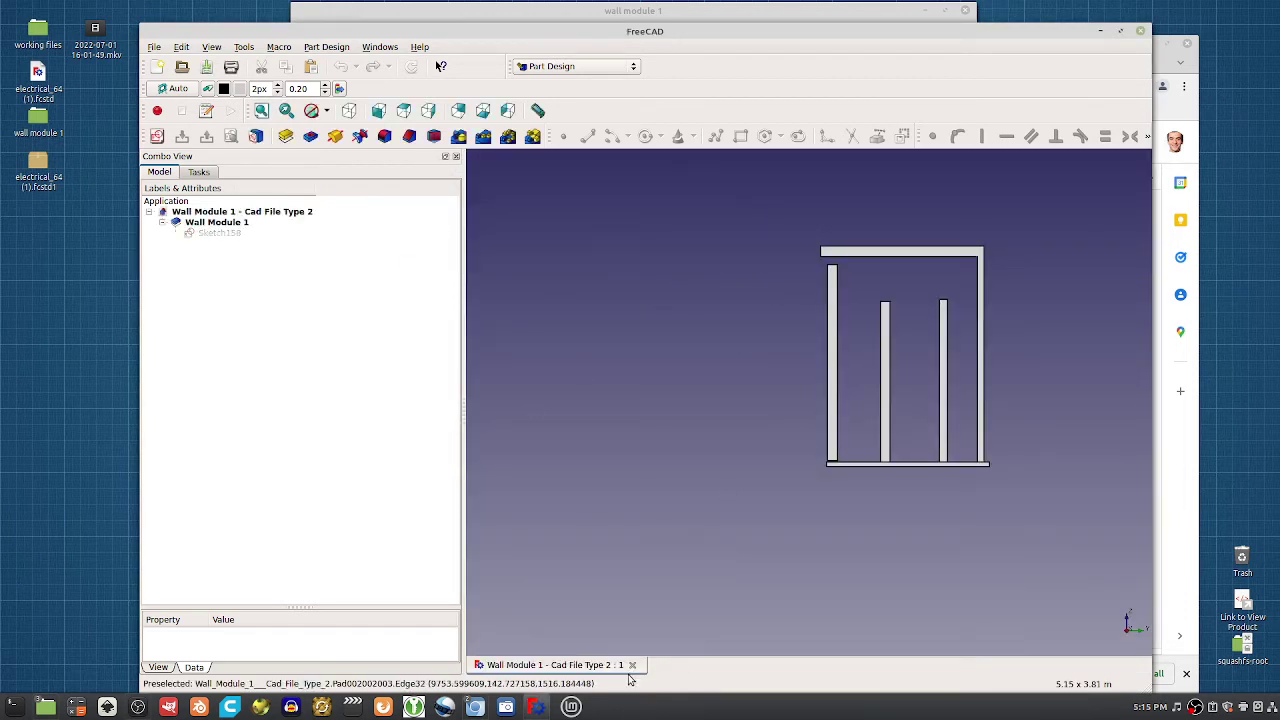
Delete the Wall Module 1 pad and its sketch from the Cad File Type 2 document
click(221, 224)
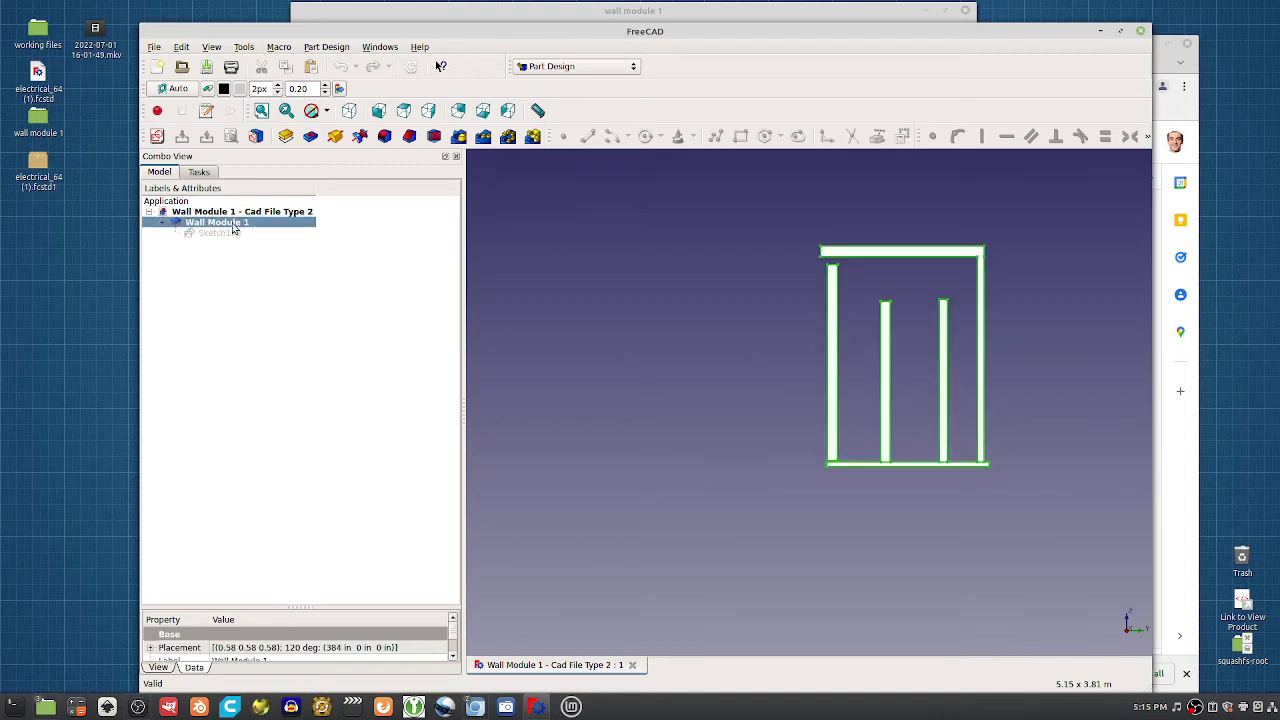
key(Delete)
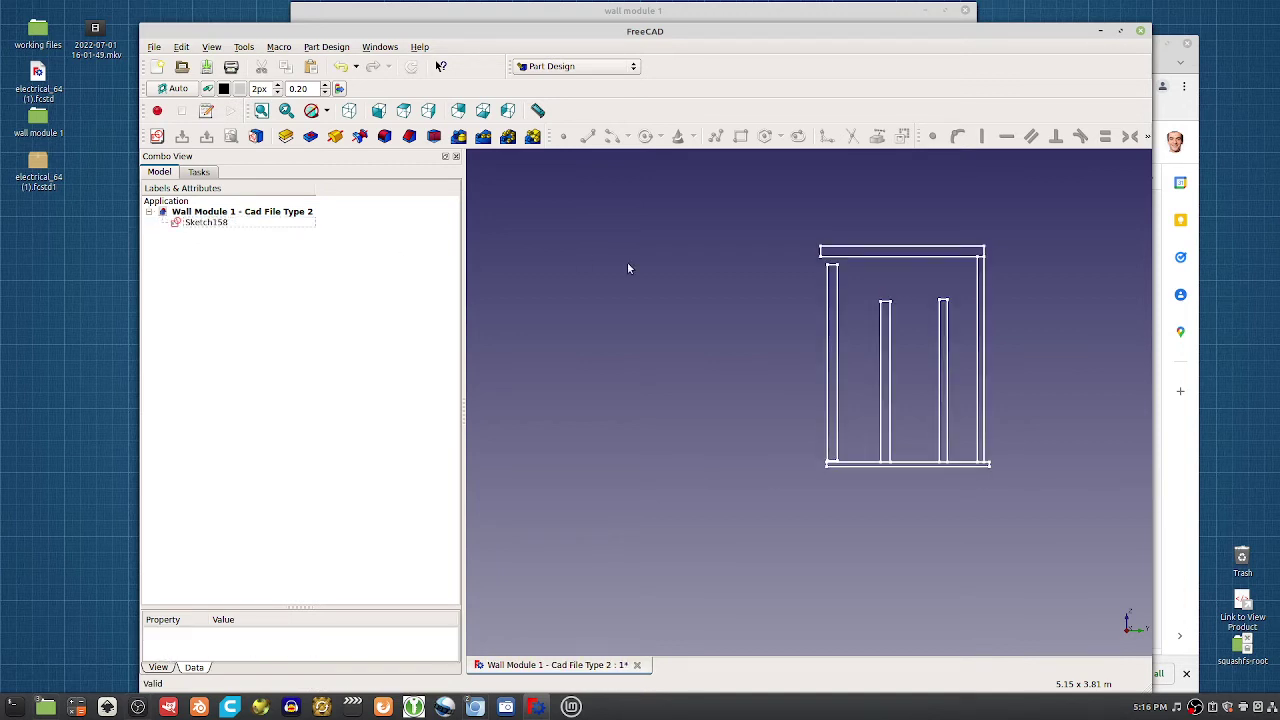
click(221, 223)
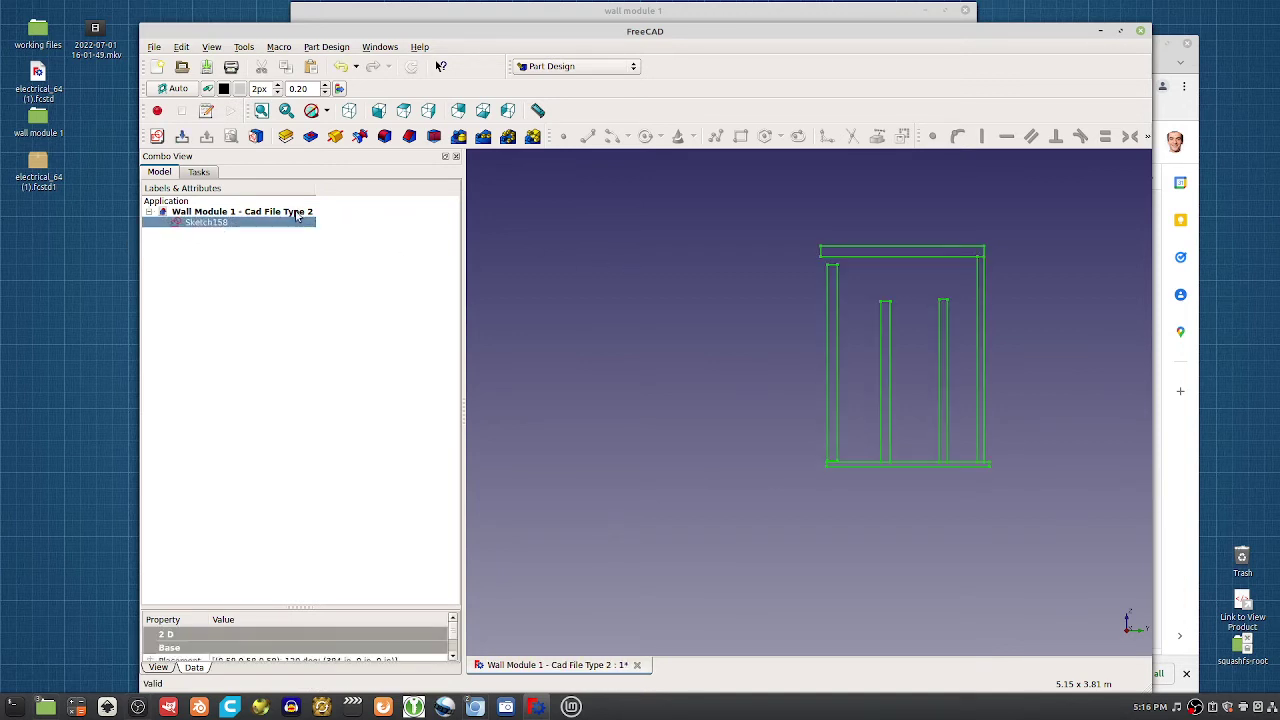
key(Delete)
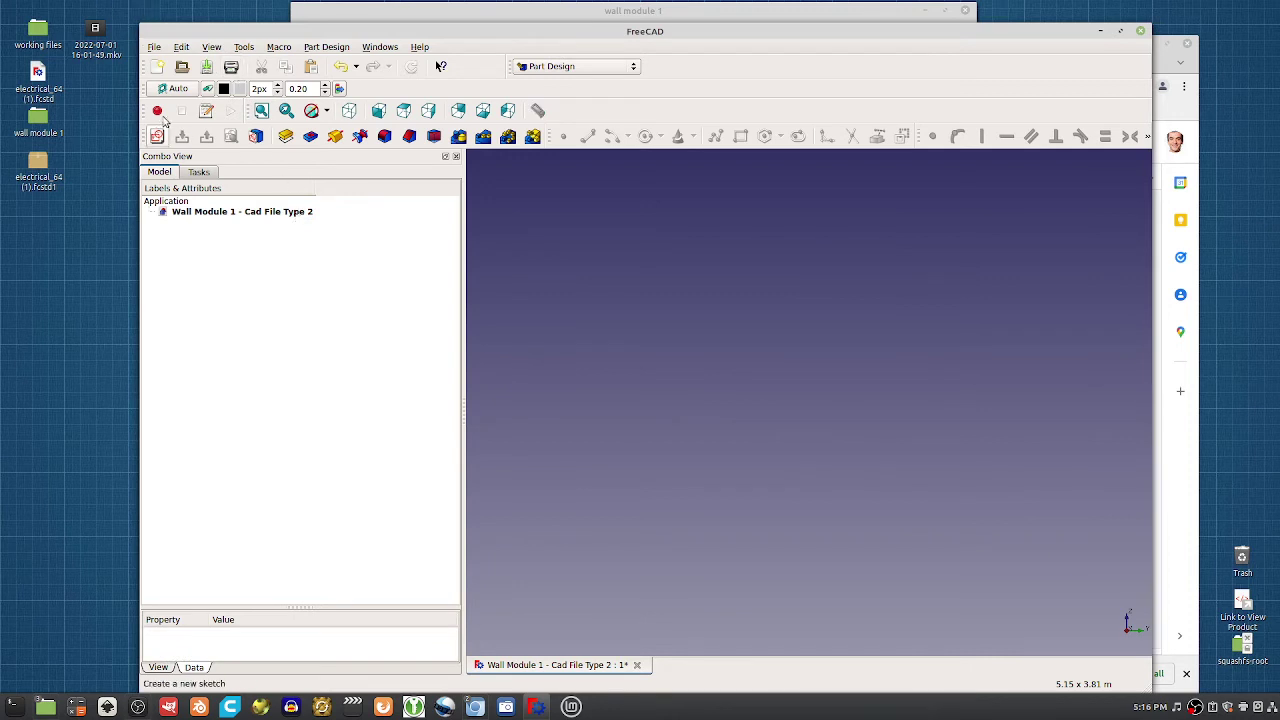
Merge the Wall Module 1 - Cad File Type 1.fcstd project into the emptied Cad File Type 2 document
click(182, 66)
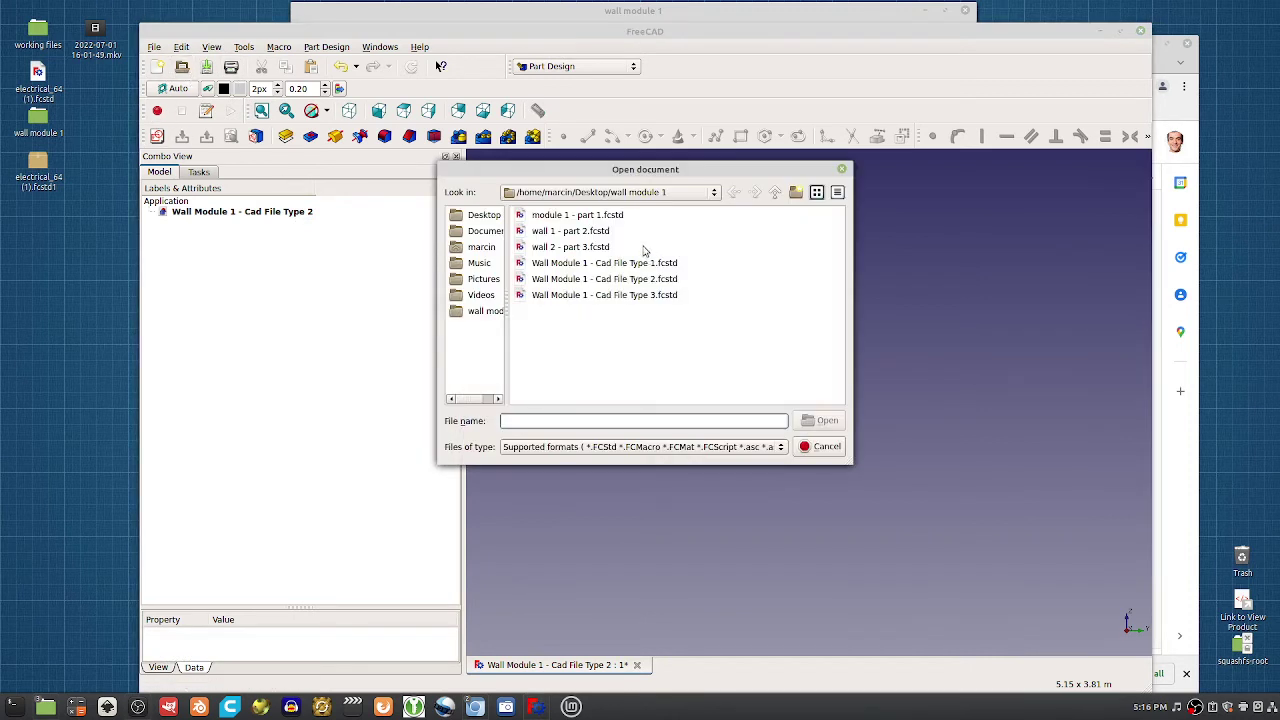
click(820, 447)
click(154, 47)
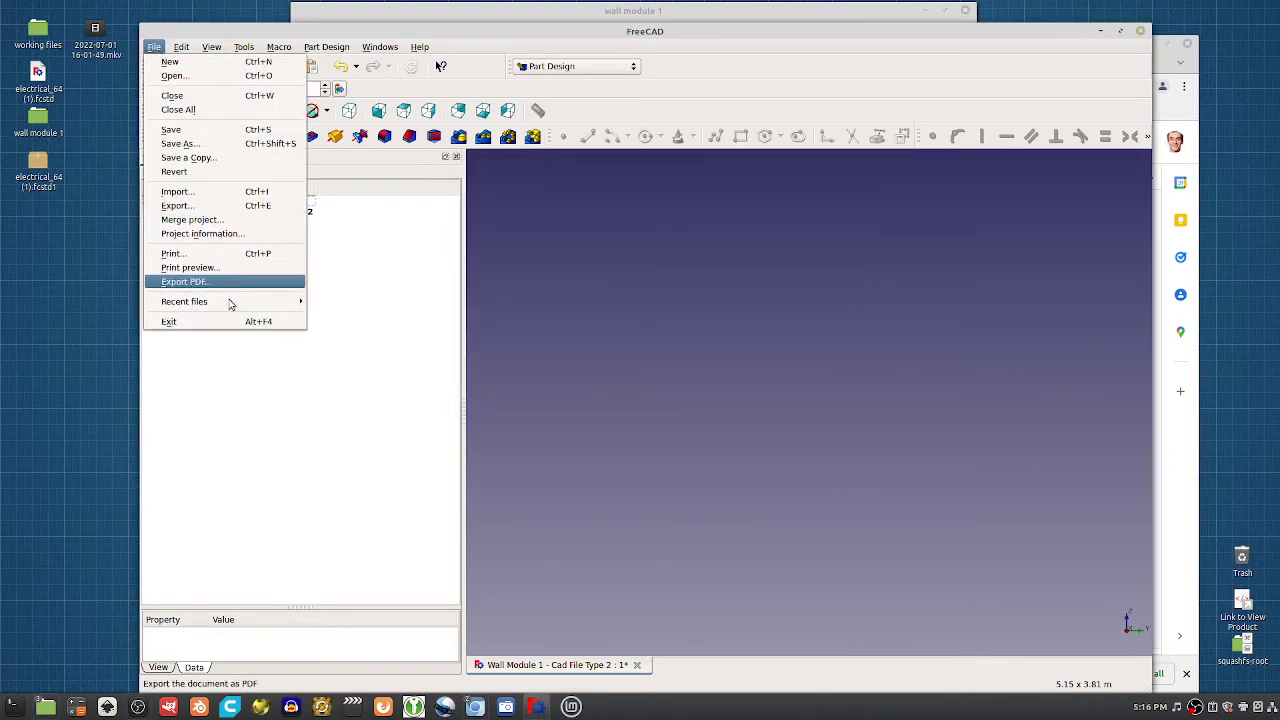
click(210, 219)
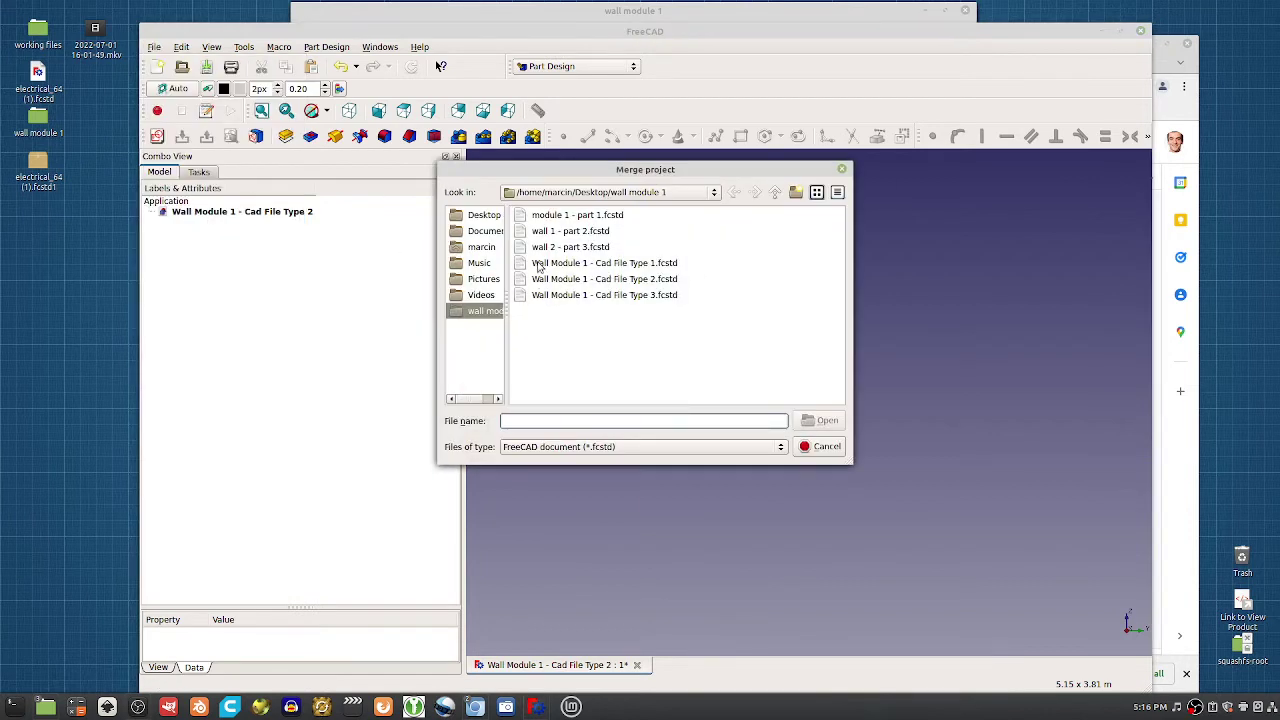
click(603, 279)
key(Down)
click(588, 264)
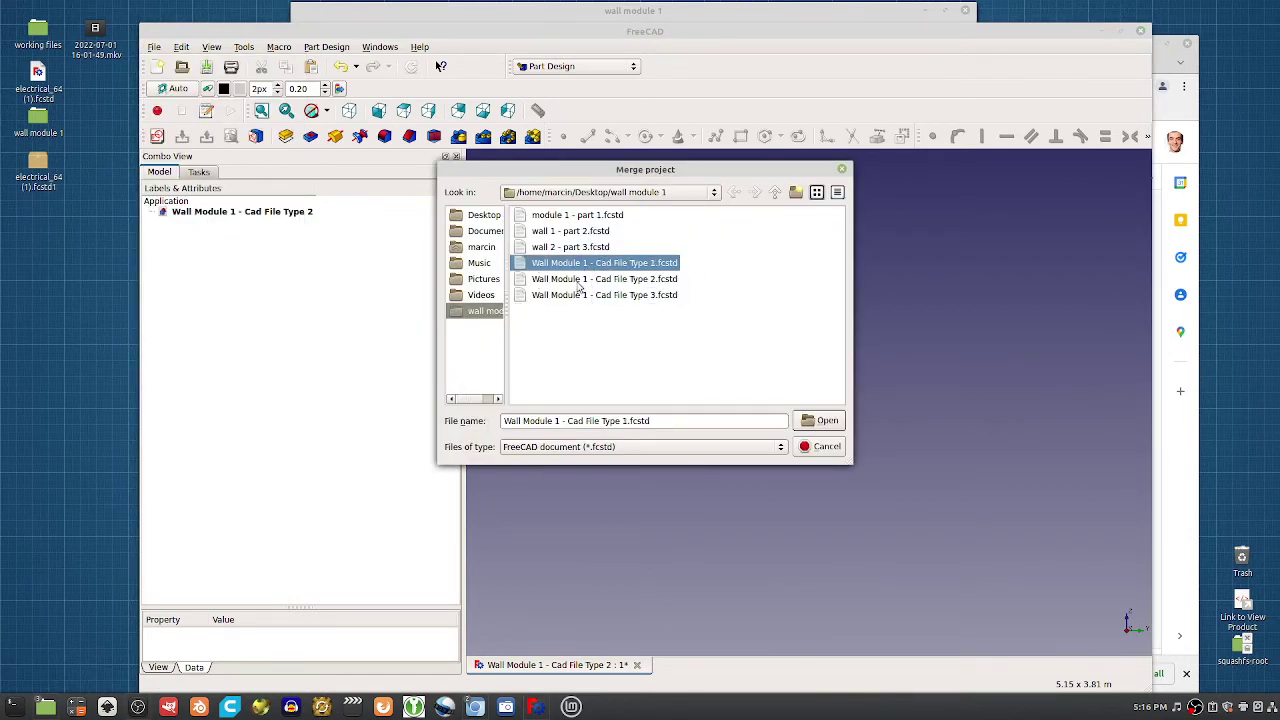
click(579, 280)
click(567, 296)
click(564, 265)
click(561, 280)
click(562, 264)
click(840, 421)
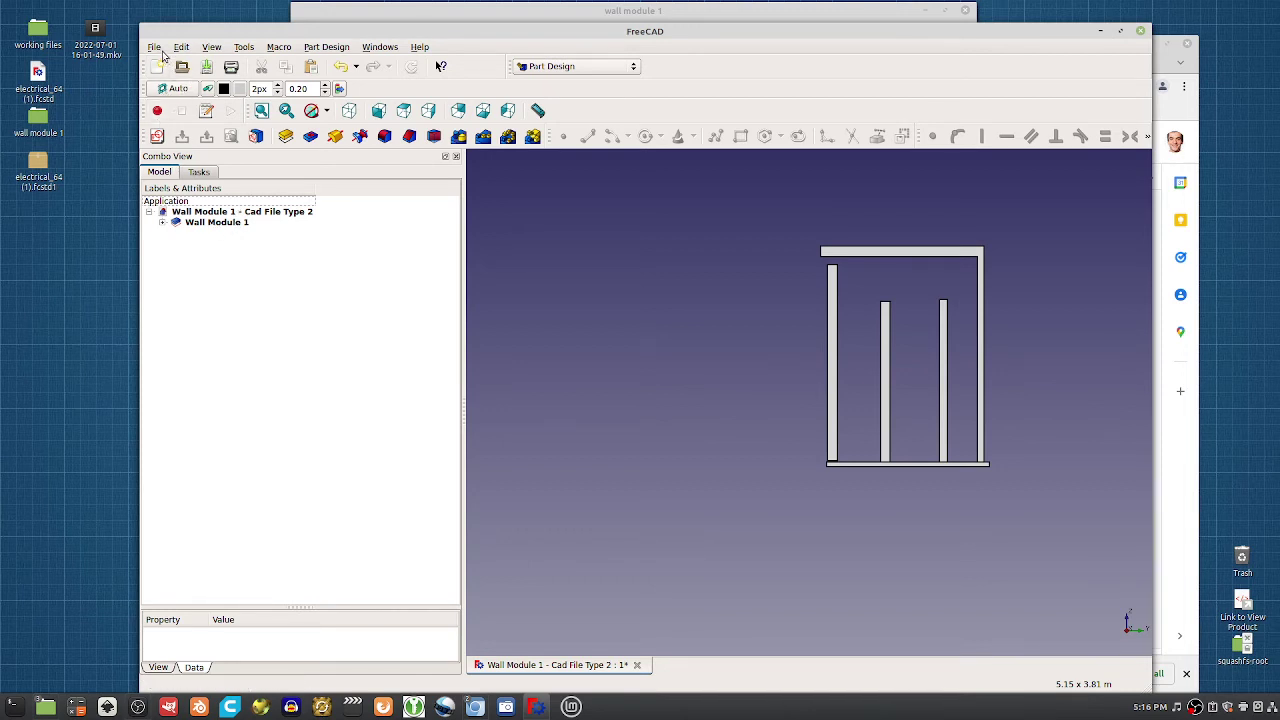
click(158, 49)
click(190, 219)
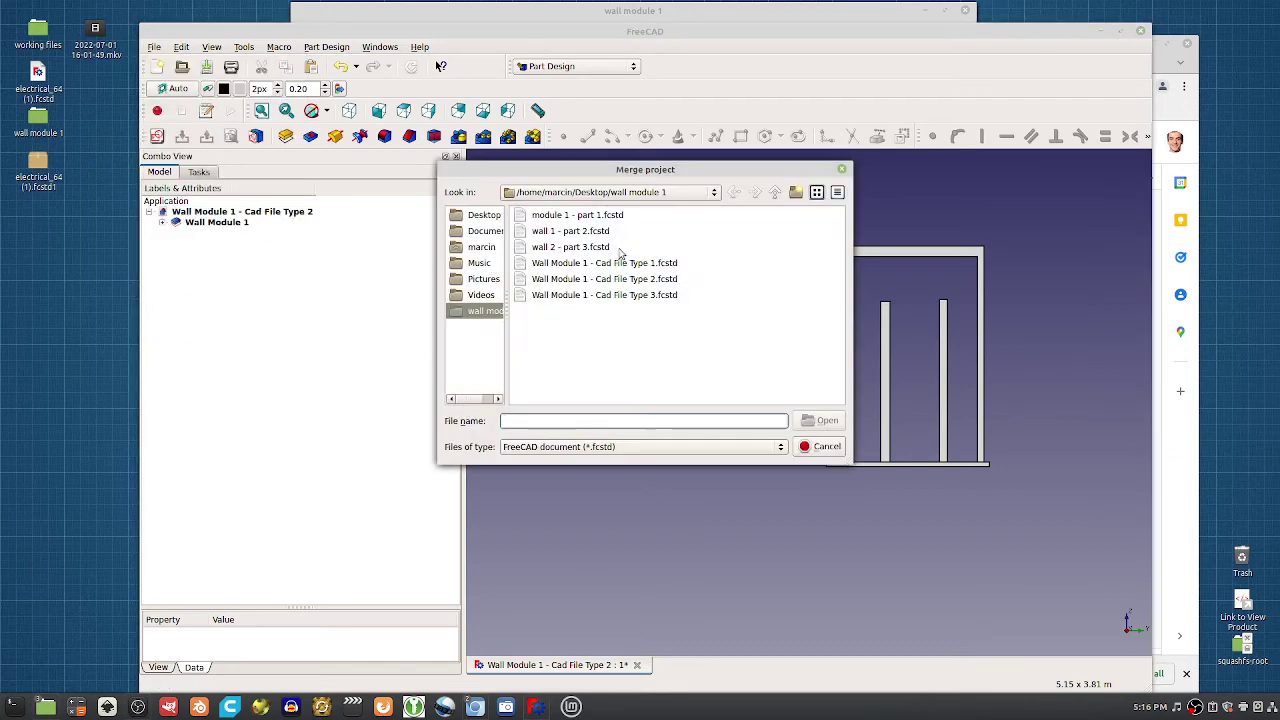
click(822, 446)
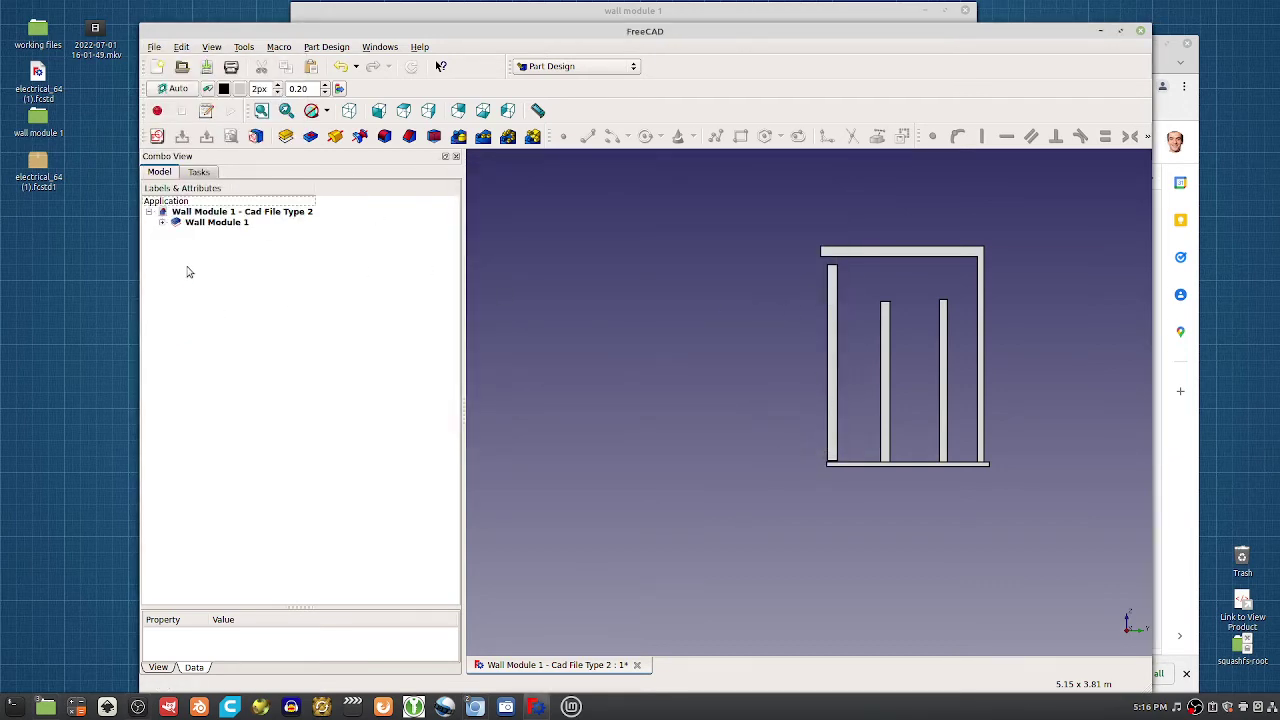
Delete the merged Wall Module 1 pad and its leftover sketch from the Cad File Type 2 document
click(241, 224)
key(Delete)
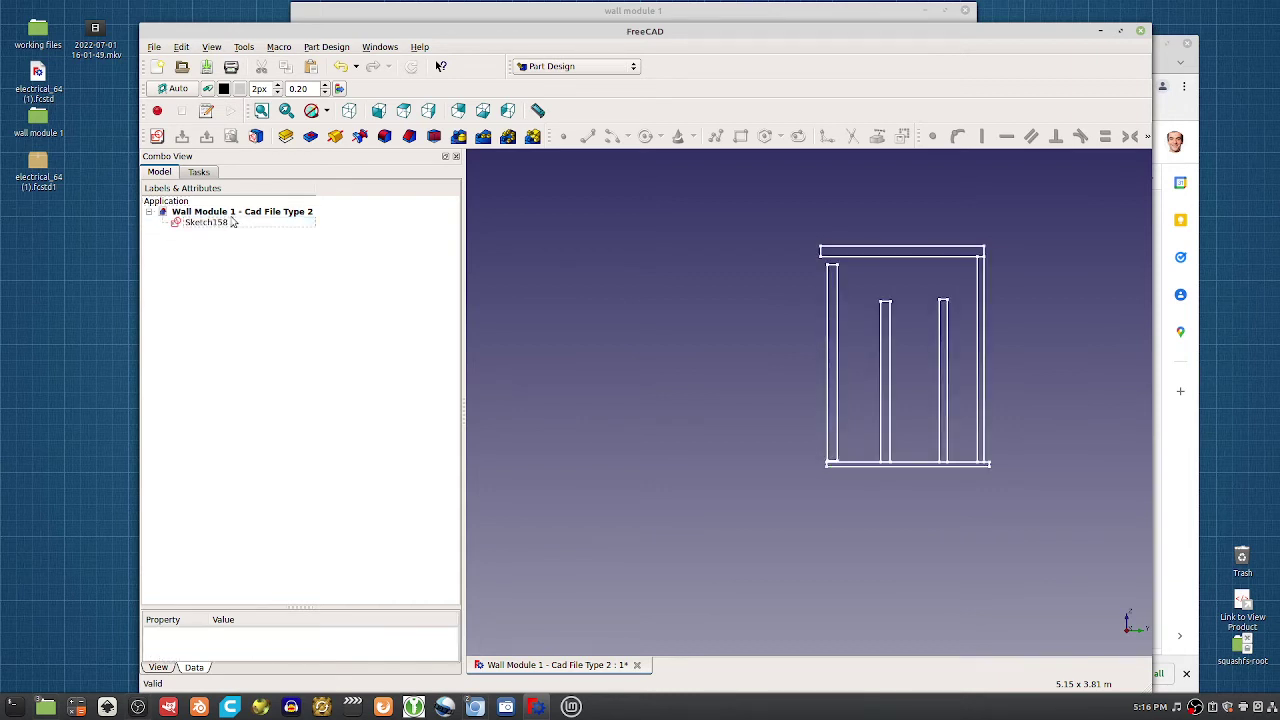
click(205, 222)
key(Delete)
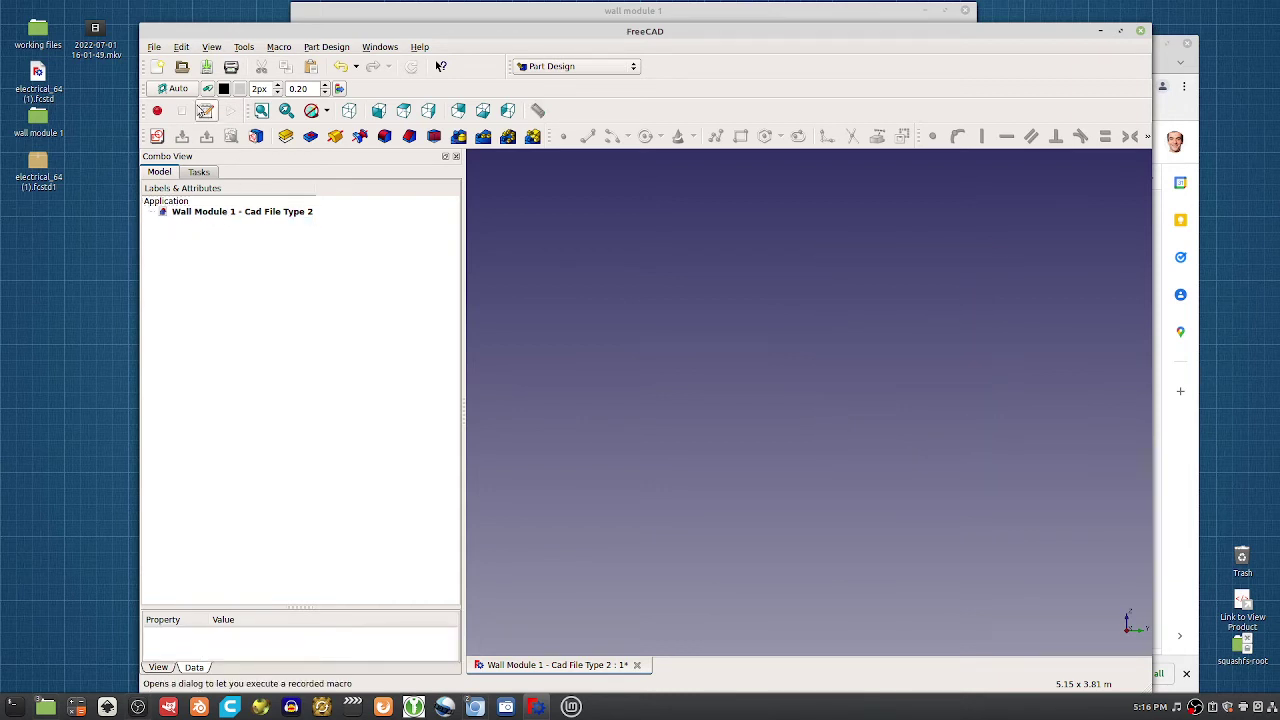
Merge the module 1 - part 1.fcstd project into the emptied document and select the 4' Base Plate
click(154, 47)
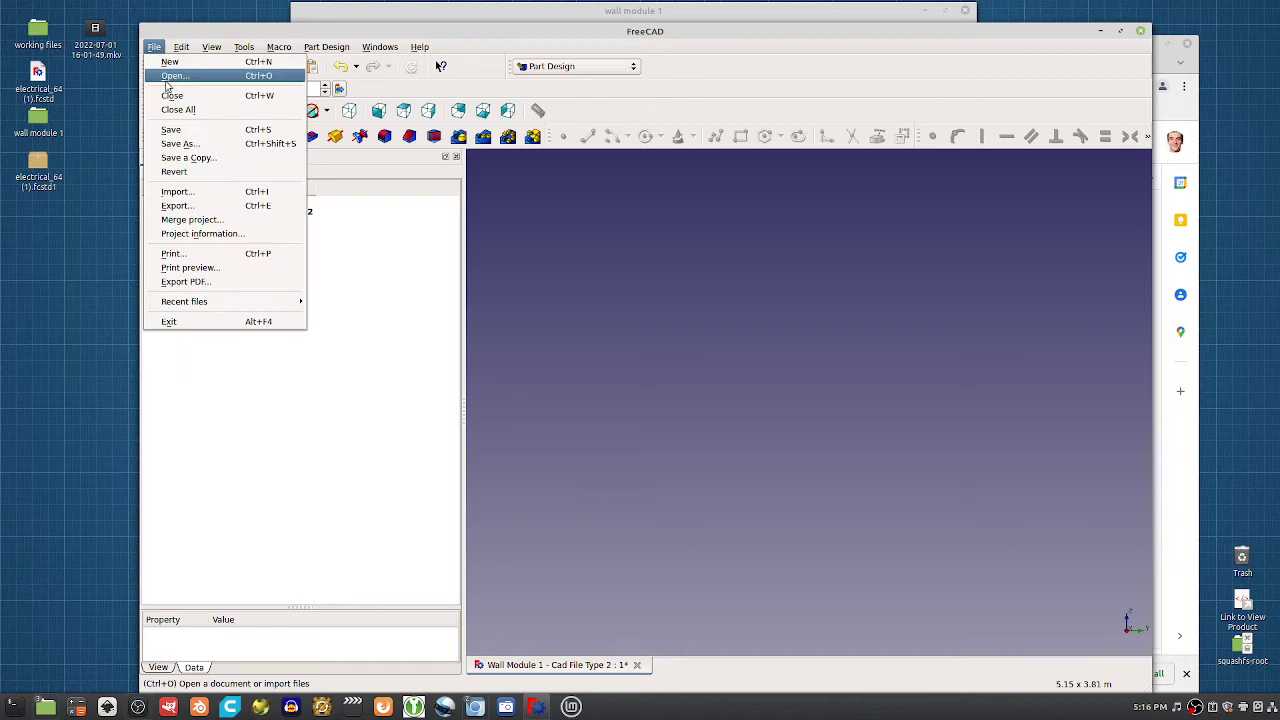
click(199, 220)
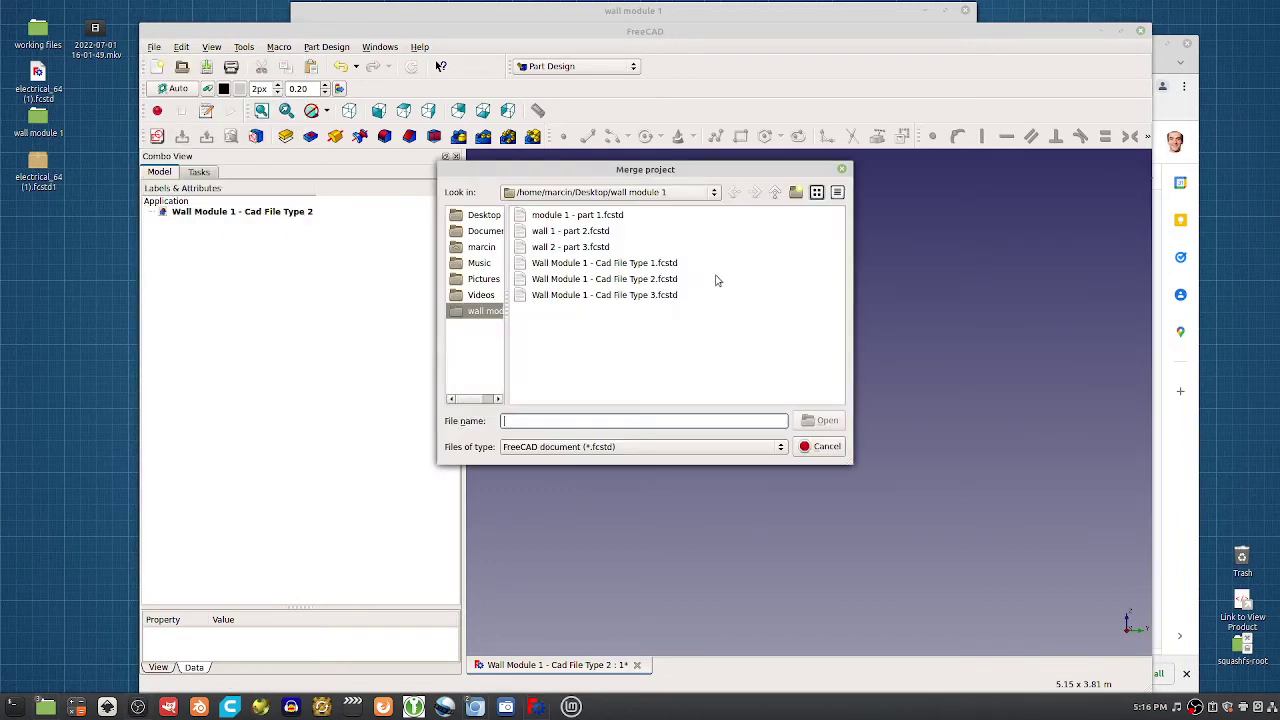
double_click(592, 217)
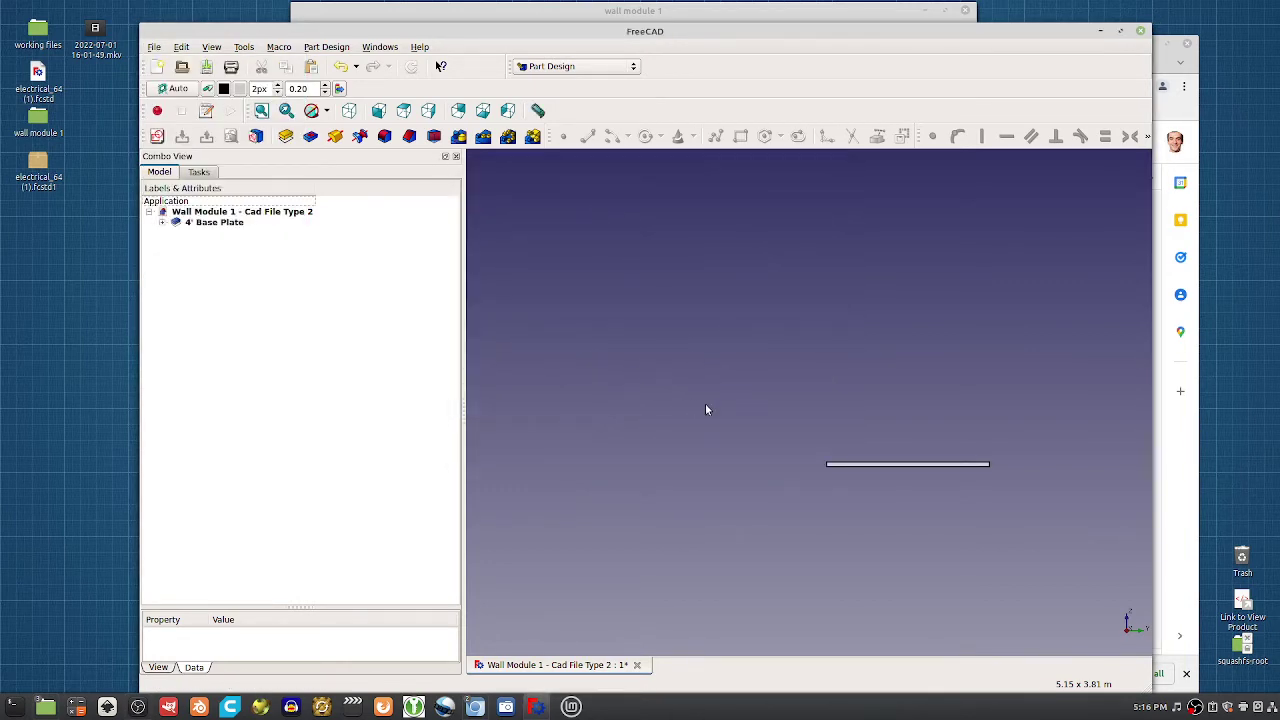
click(213, 224)
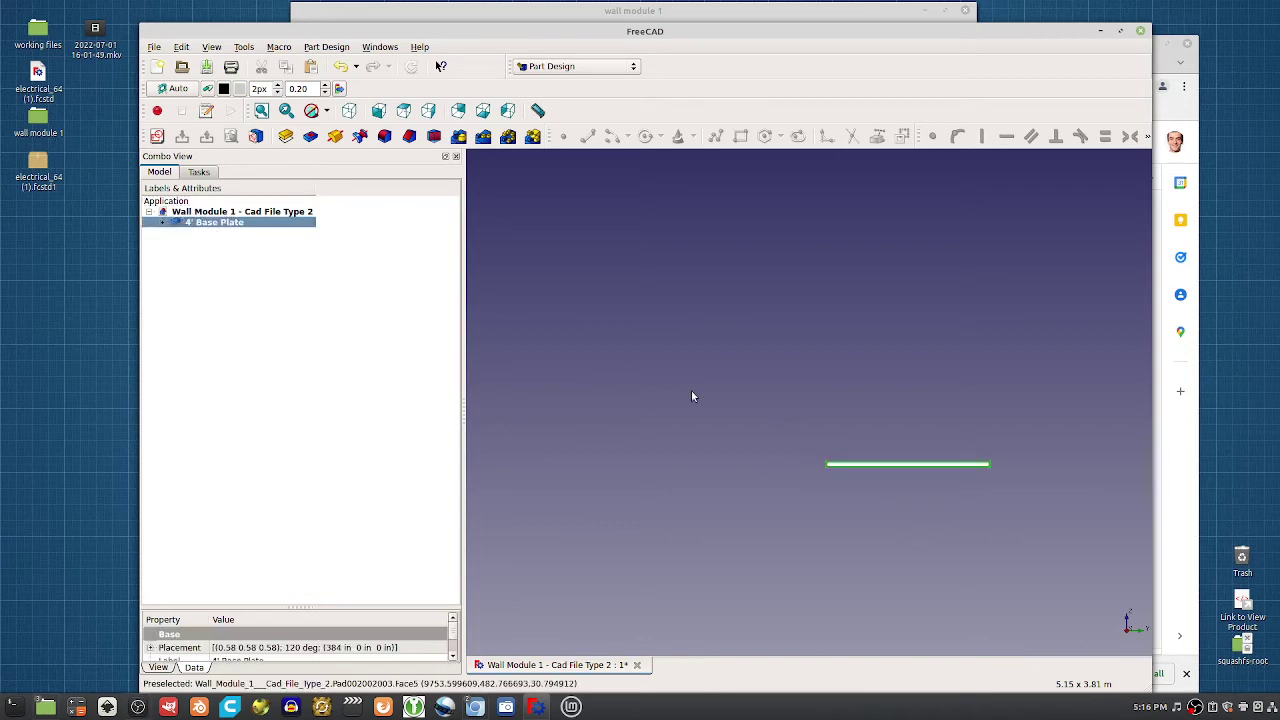
Merge wall 1 - part 2.fcstd and wall 2 - part 3.fcstd into the document and inspect the combined parts
click(154, 47)
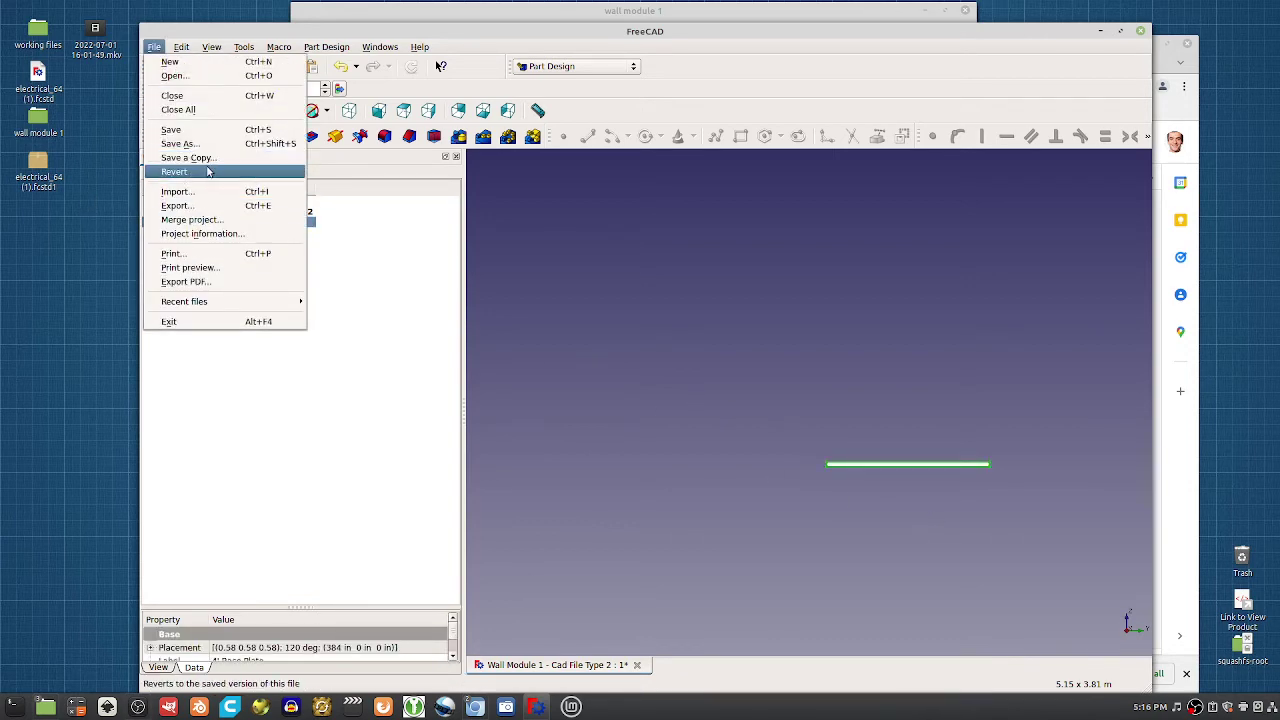
click(207, 220)
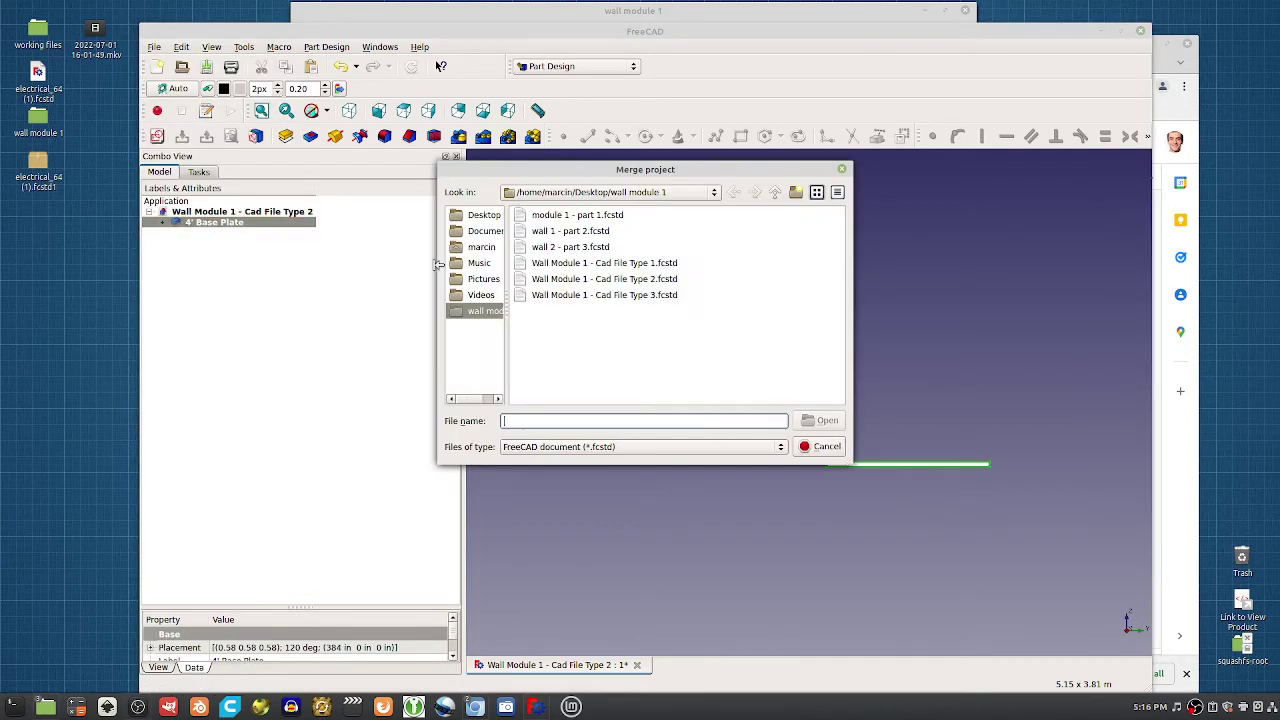
double_click(582, 231)
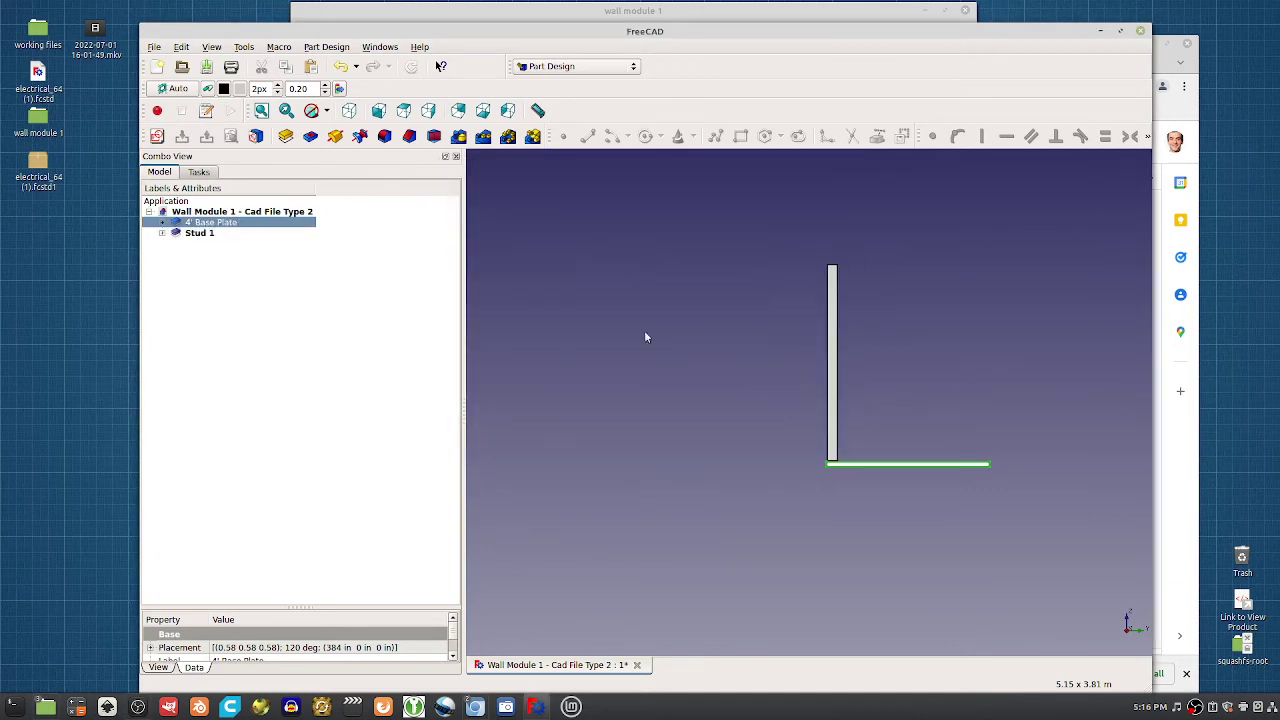
click(155, 46)
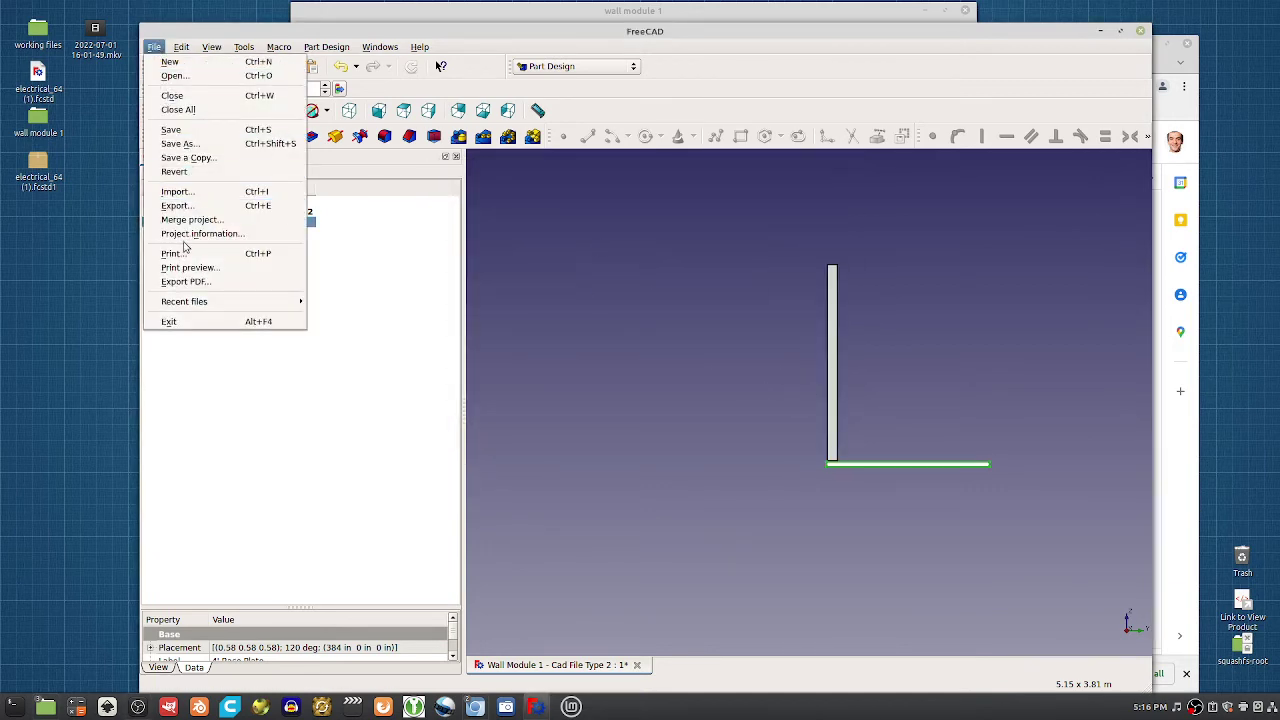
click(200, 215)
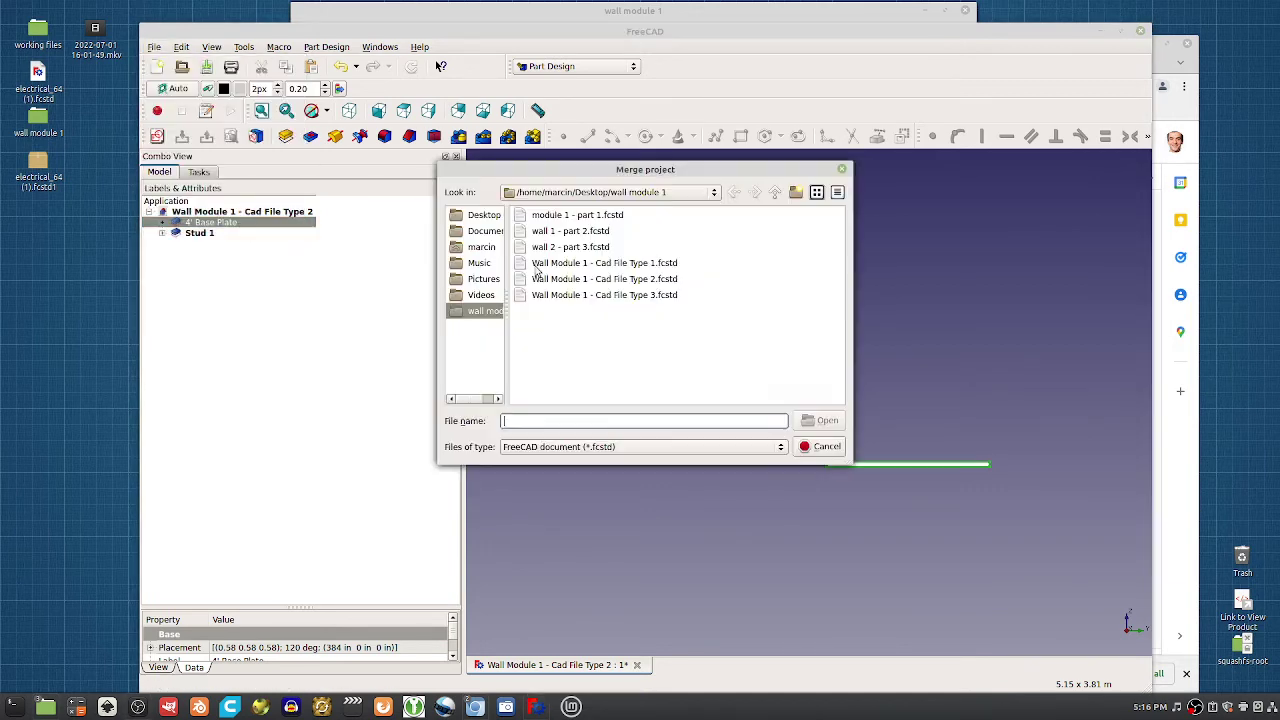
double_click(588, 249)
click(192, 283)
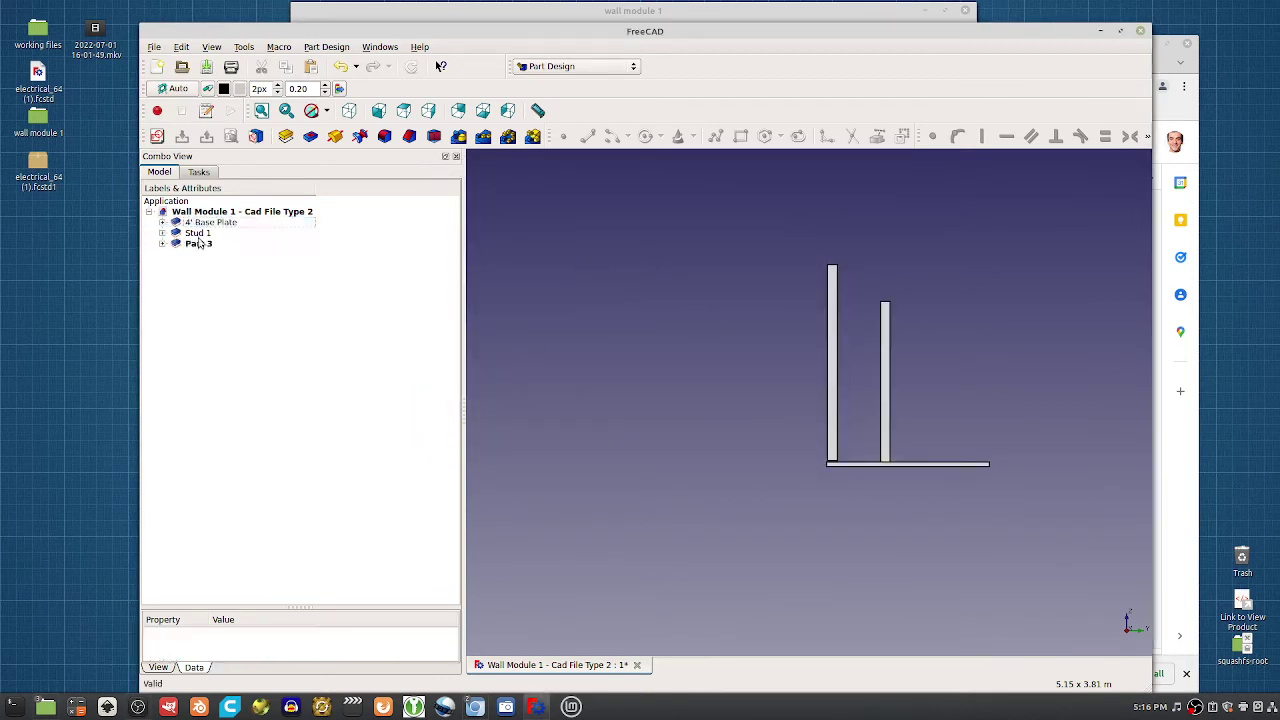
click(205, 222)
click(707, 494)
middle_drag(707, 362, 889, 462)
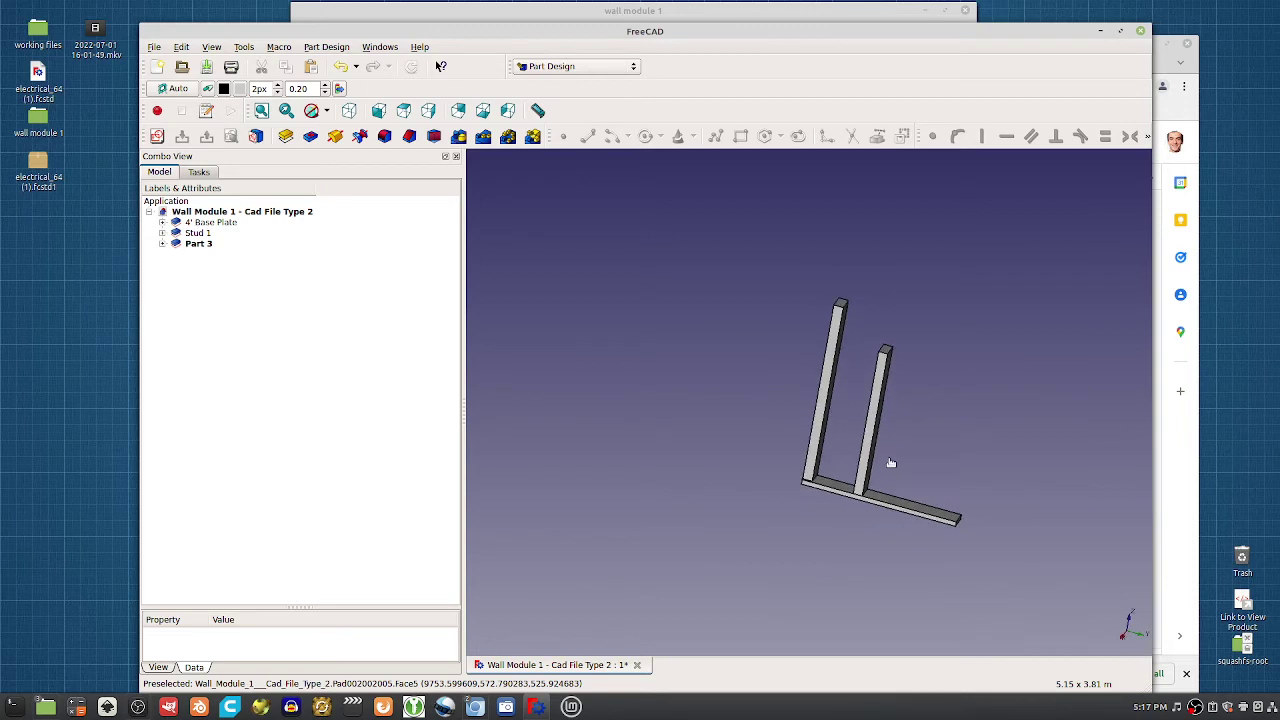
click(162, 244)
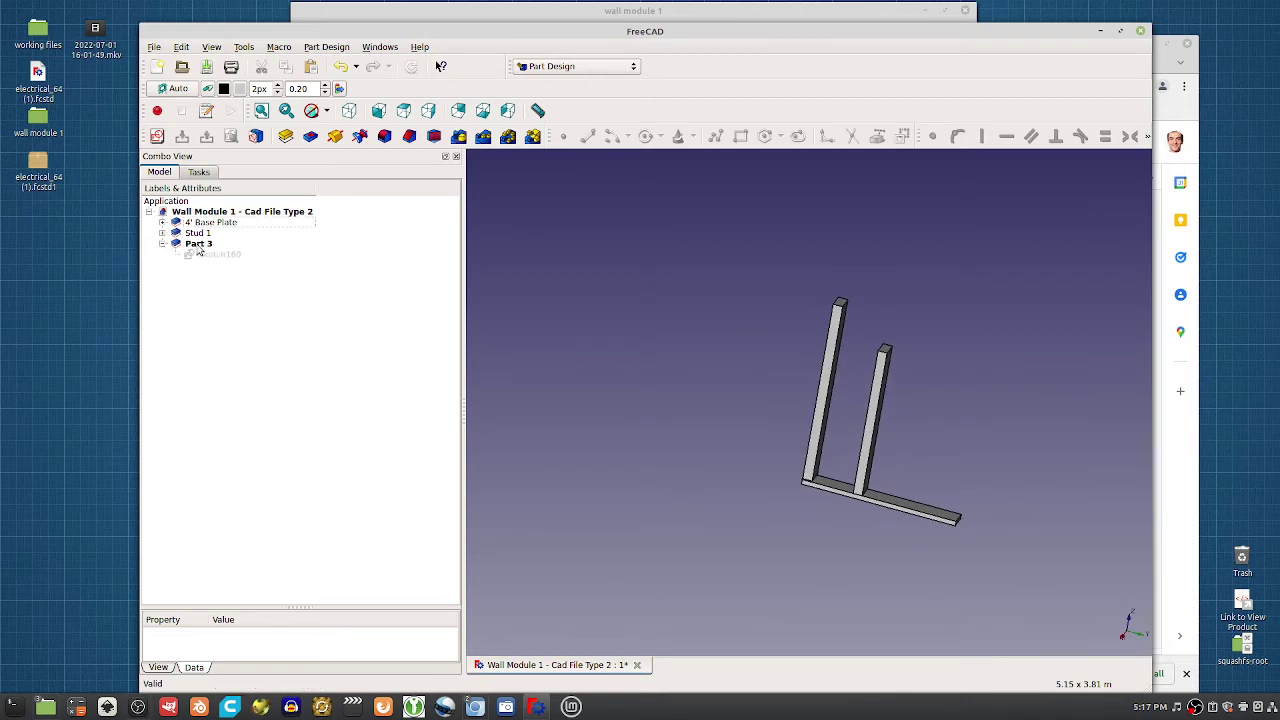
click(162, 244)
Switch to the Seed Eco-Home documentation slides in Chromium and review the instruction on breaking the module into individual parts
drag(688, 26, 754, 428)
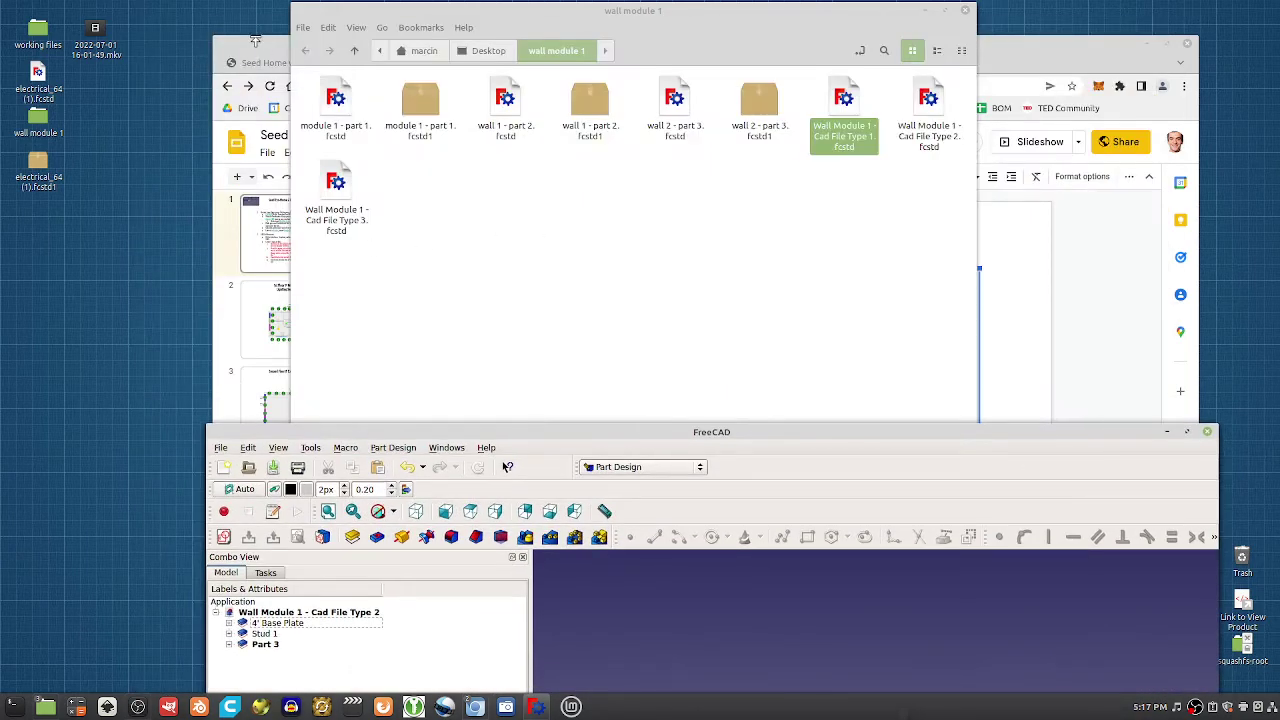
click(258, 40)
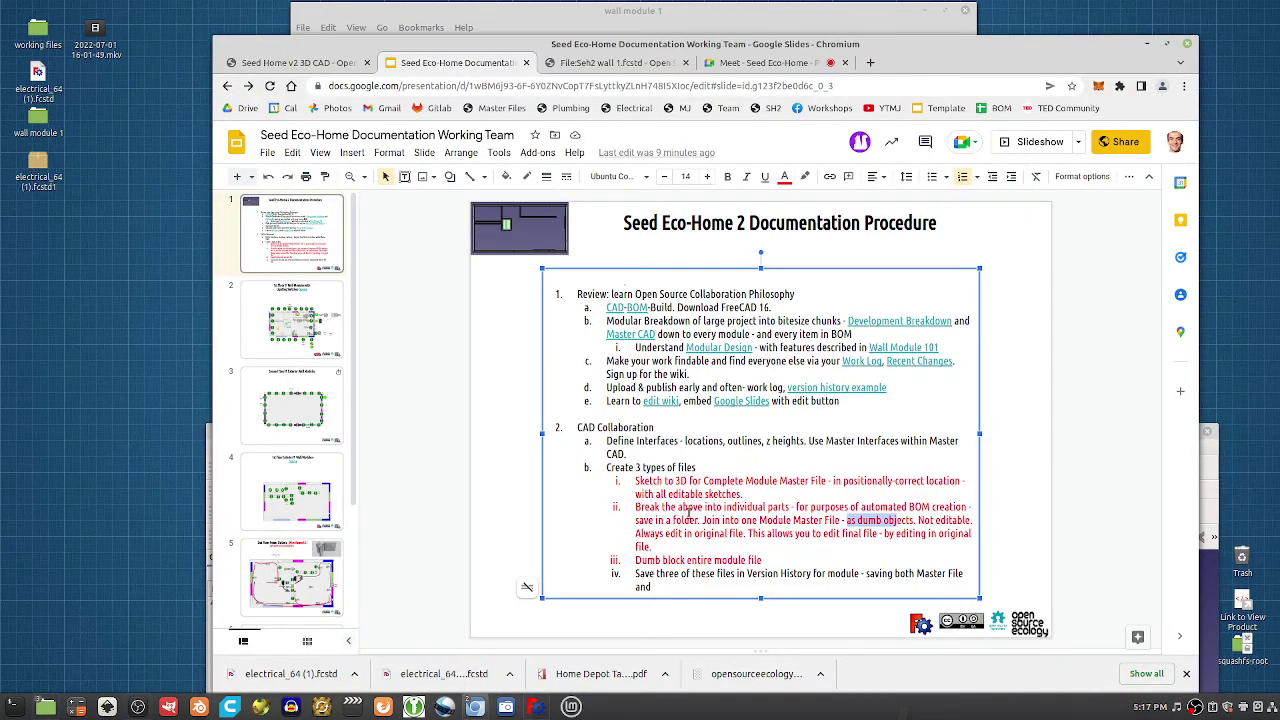
drag(688, 512, 938, 520)
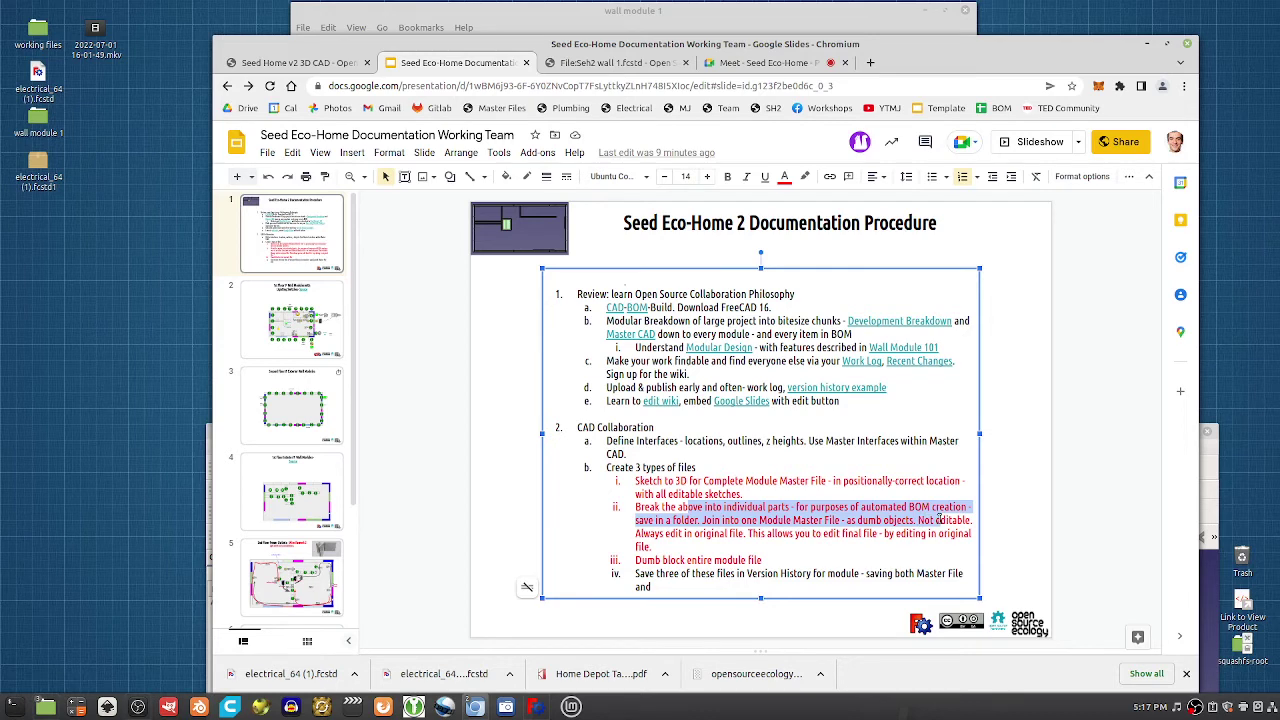
double_click(830, 533)
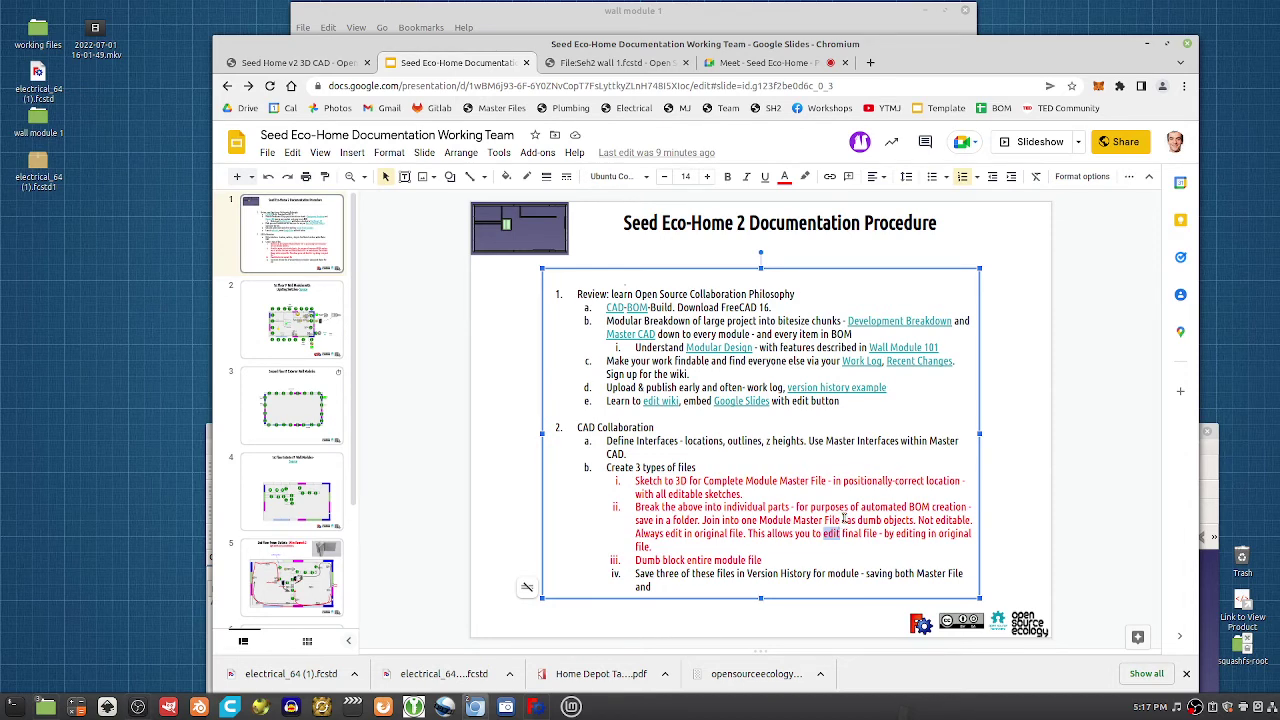
click(844, 519)
triple_click(870, 519)
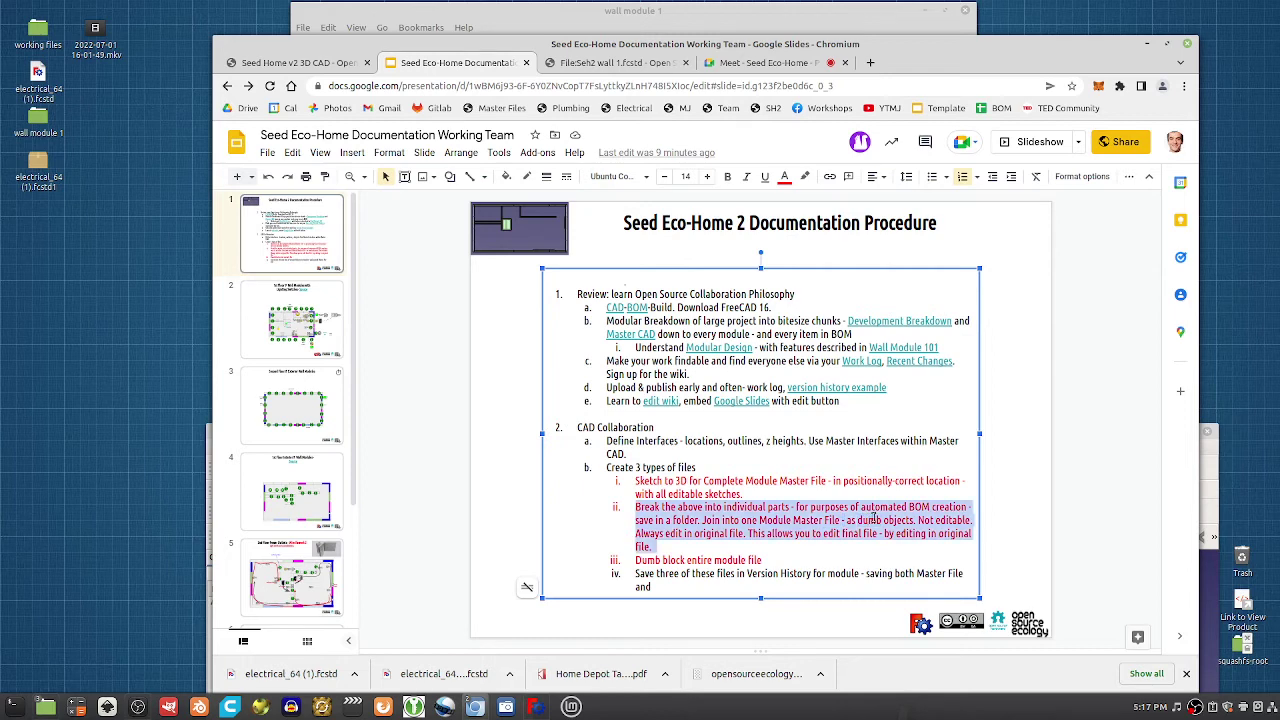
click(394, 22)
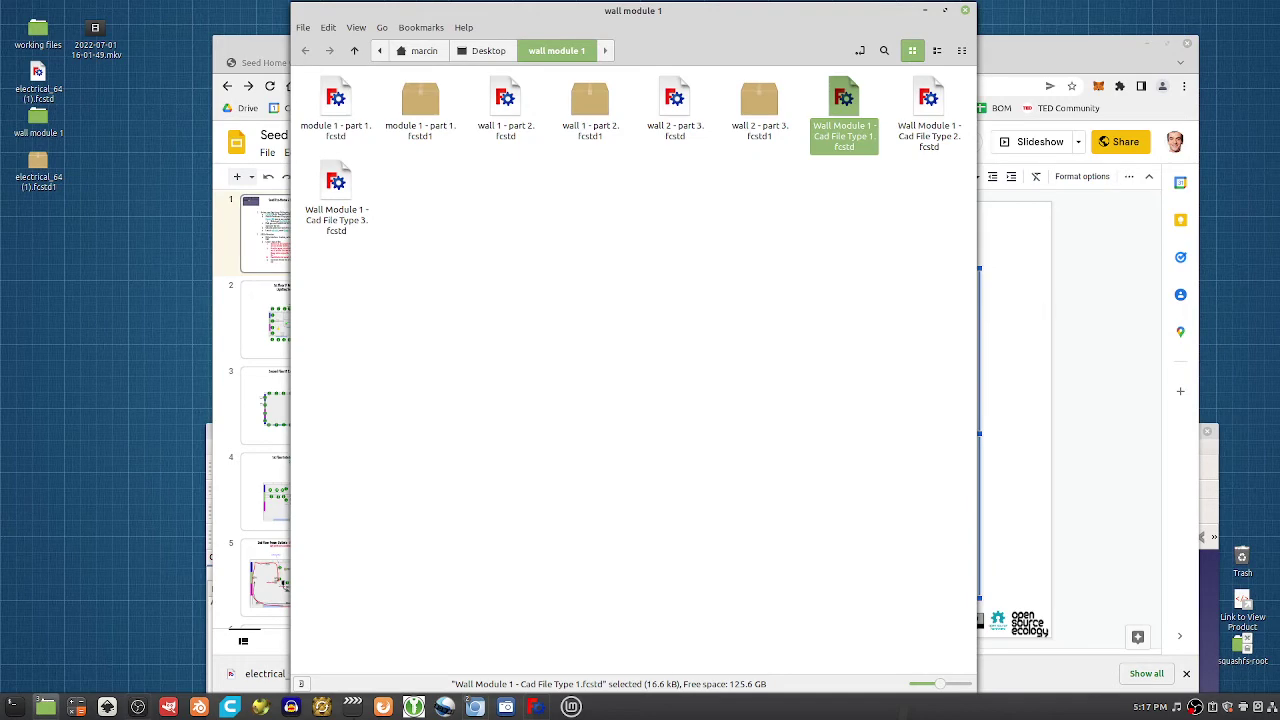
Switch back to FreeCAD and examine the 4' Base Plate, Stud 1 and Part 3 objects in the merged model
click(536, 707)
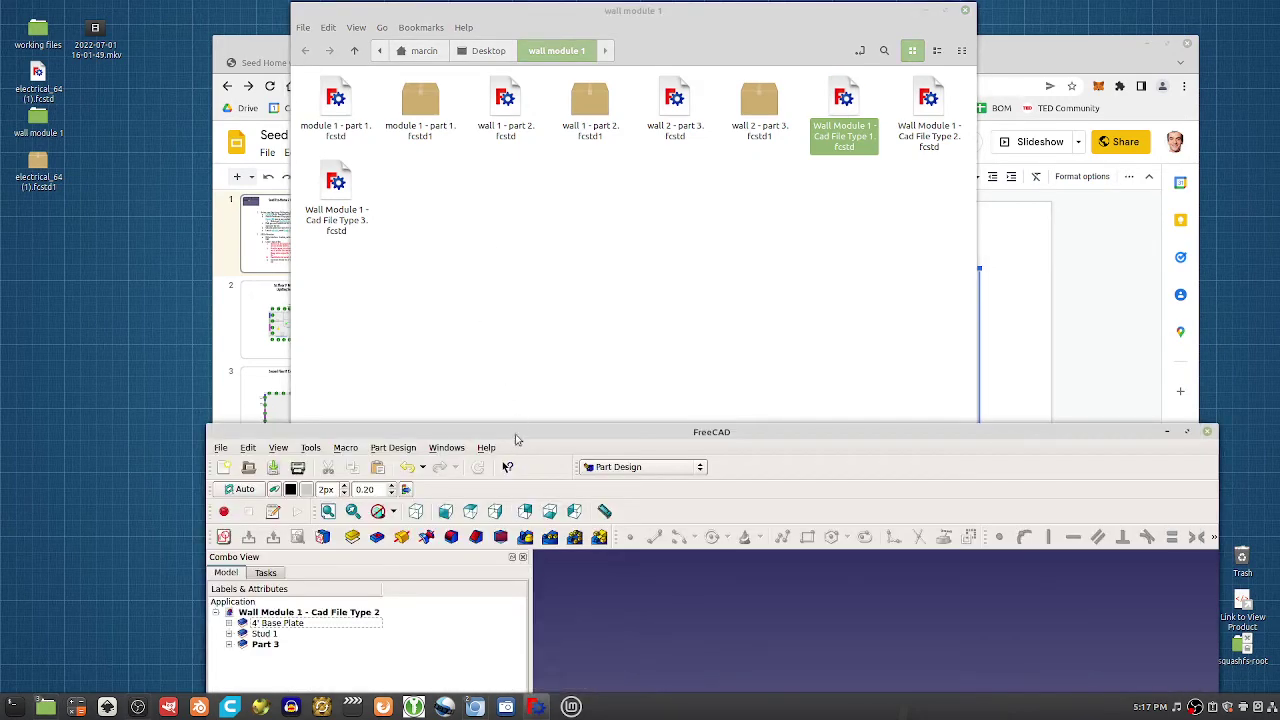
double_click(516, 440)
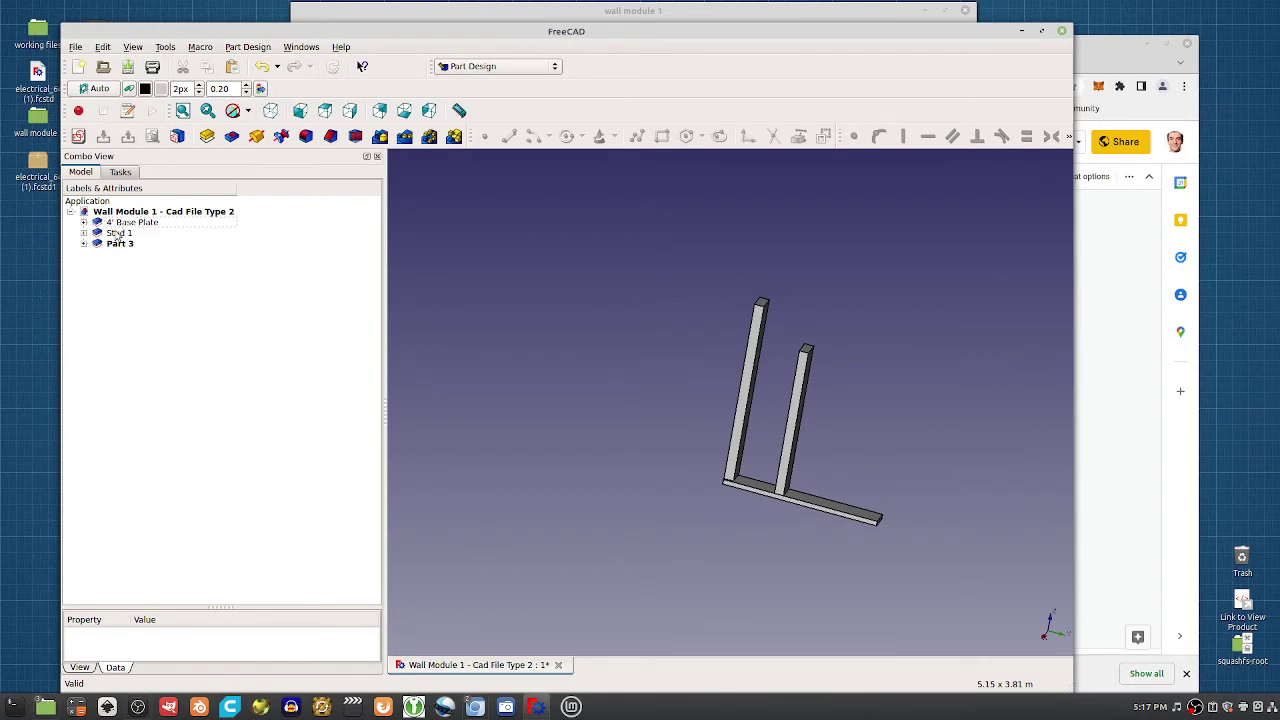
click(83, 245)
click(83, 245)
middle_drag(813, 420, 877, 409)
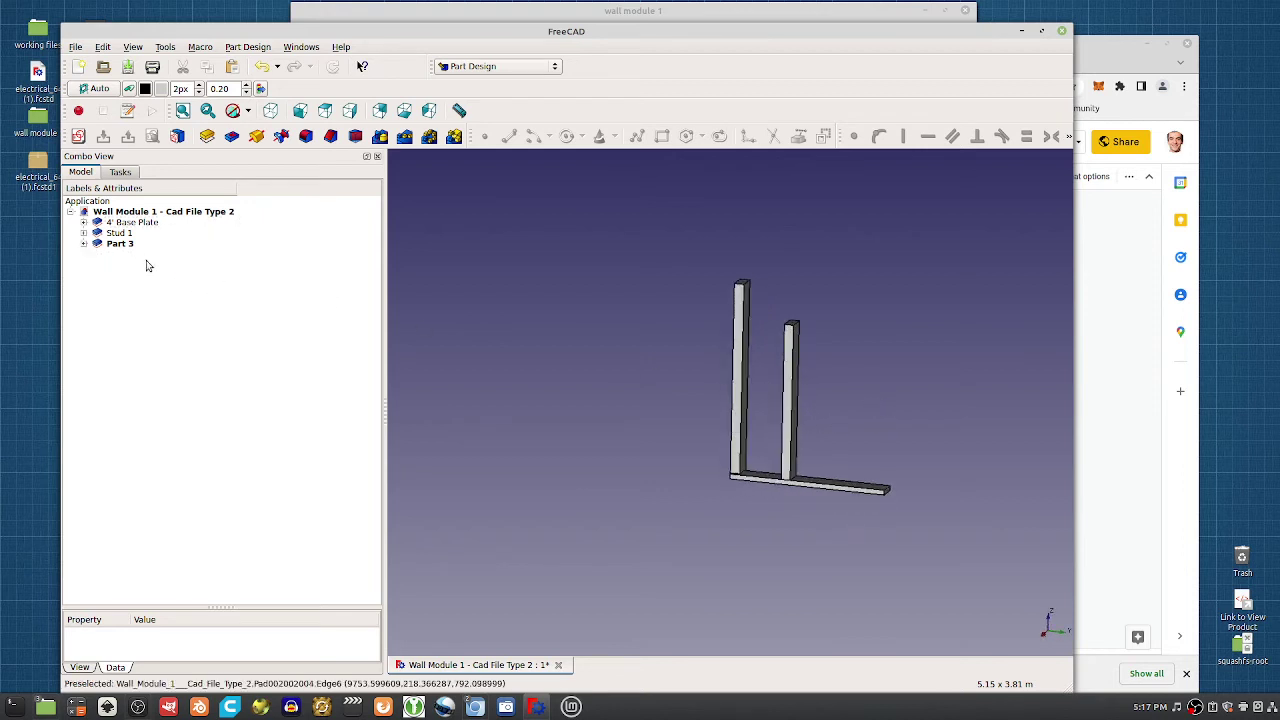
click(127, 222)
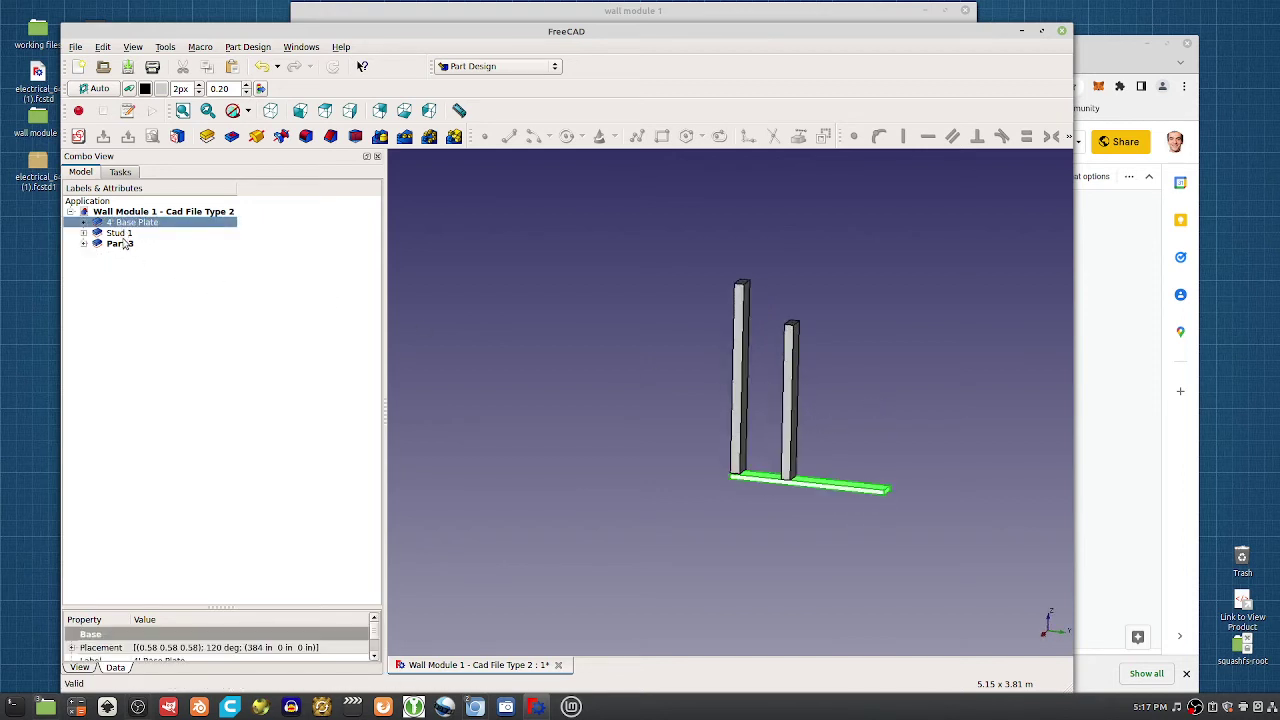
click(122, 232)
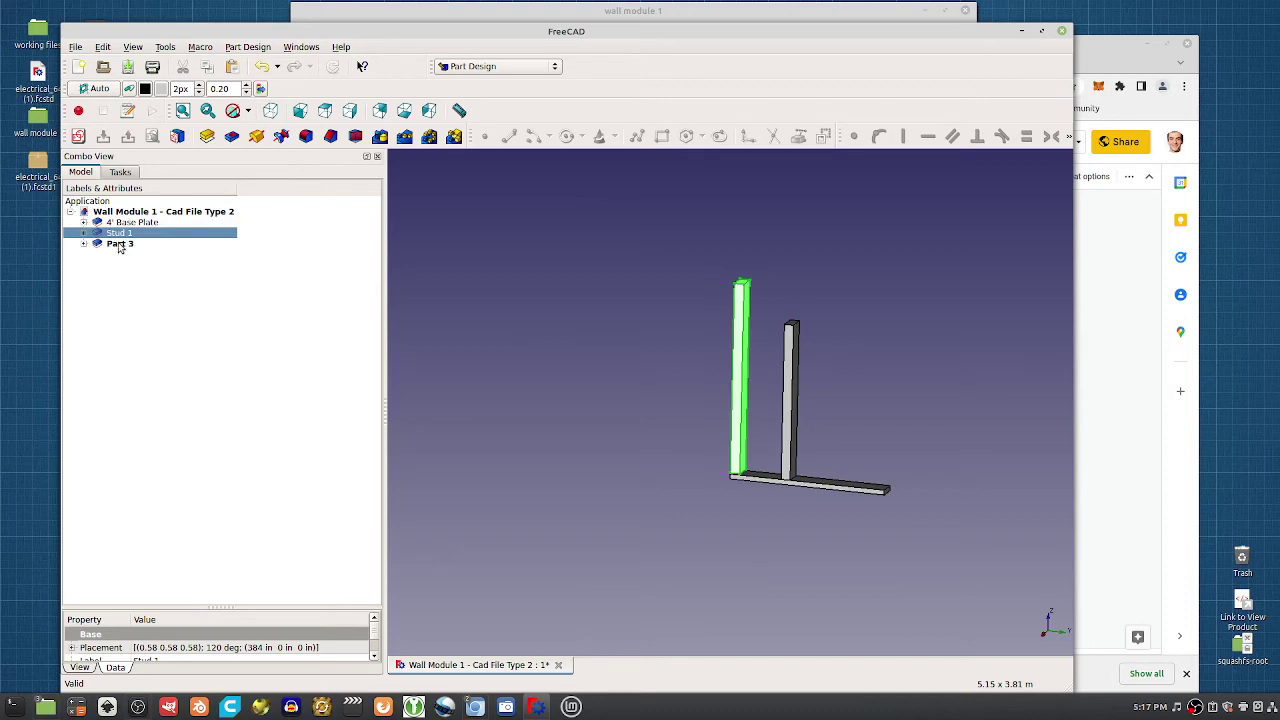
Clone the 4' Base Plate, Stud 1 and Part 3 together in the Draft workbench and check the clones
click(120, 222)
ctrl+click(118, 233)
ctrl+click(118, 243)
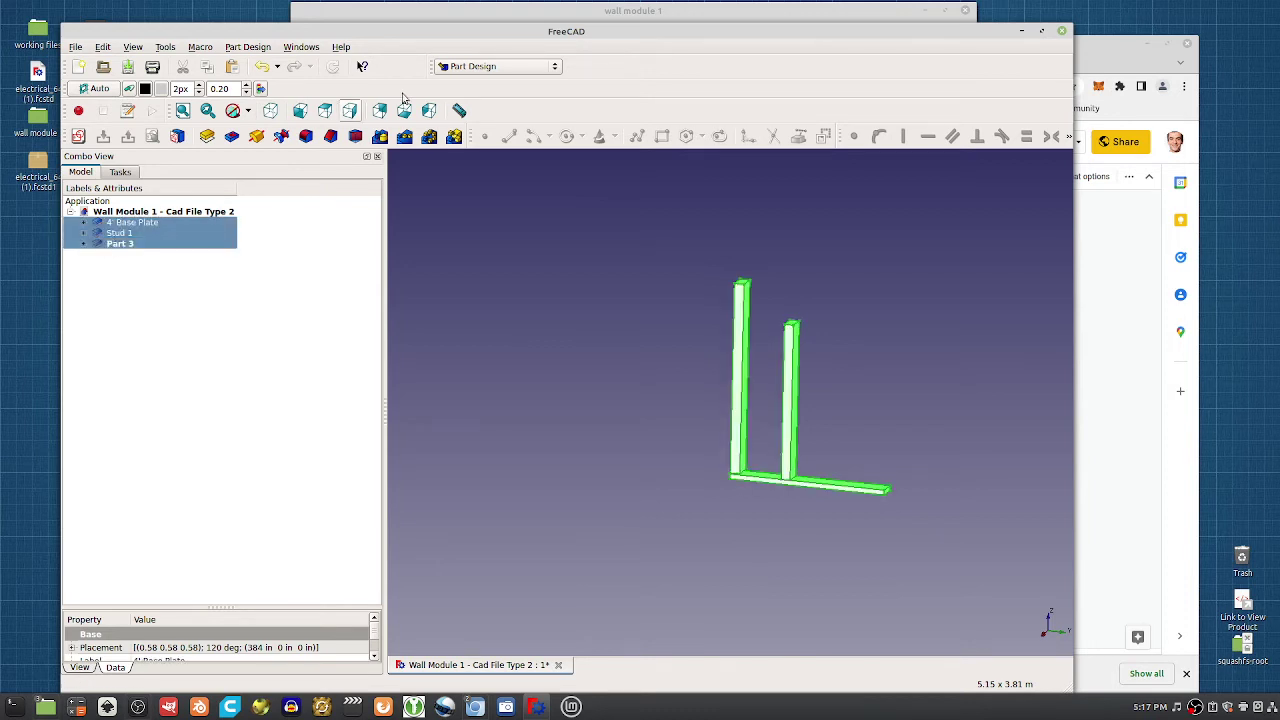
click(520, 67)
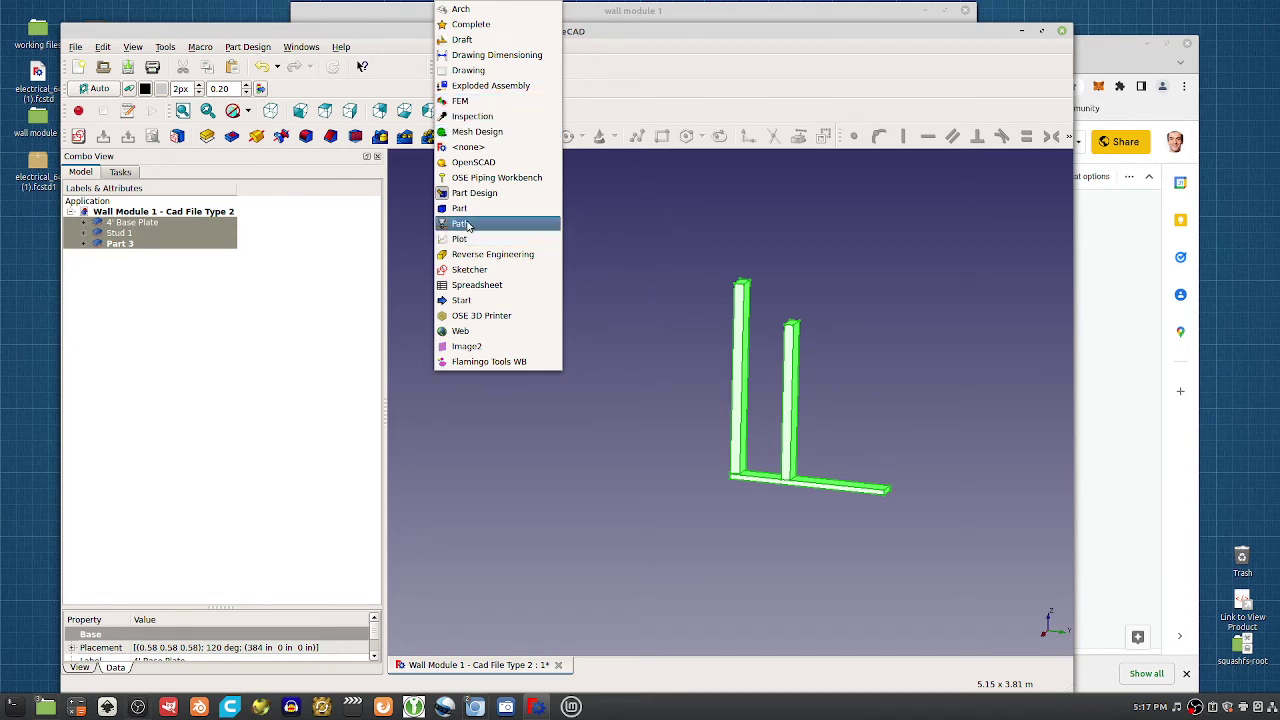
click(461, 39)
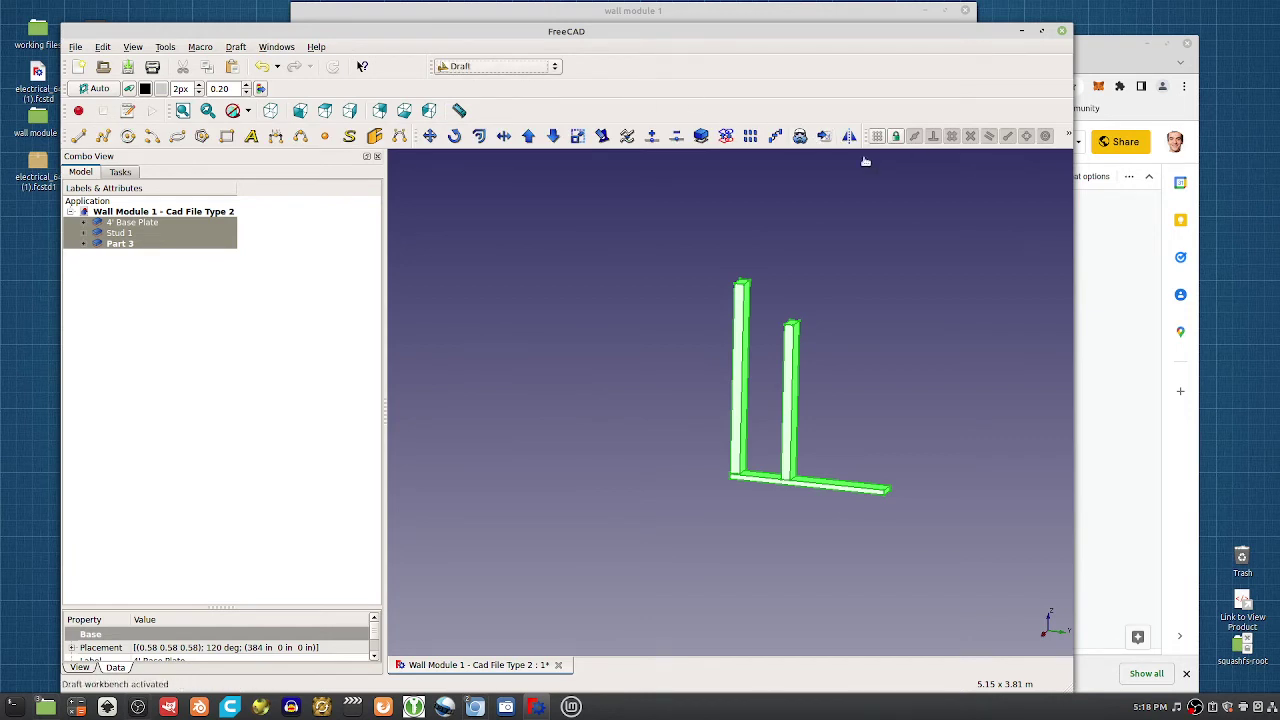
click(800, 136)
click(118, 244)
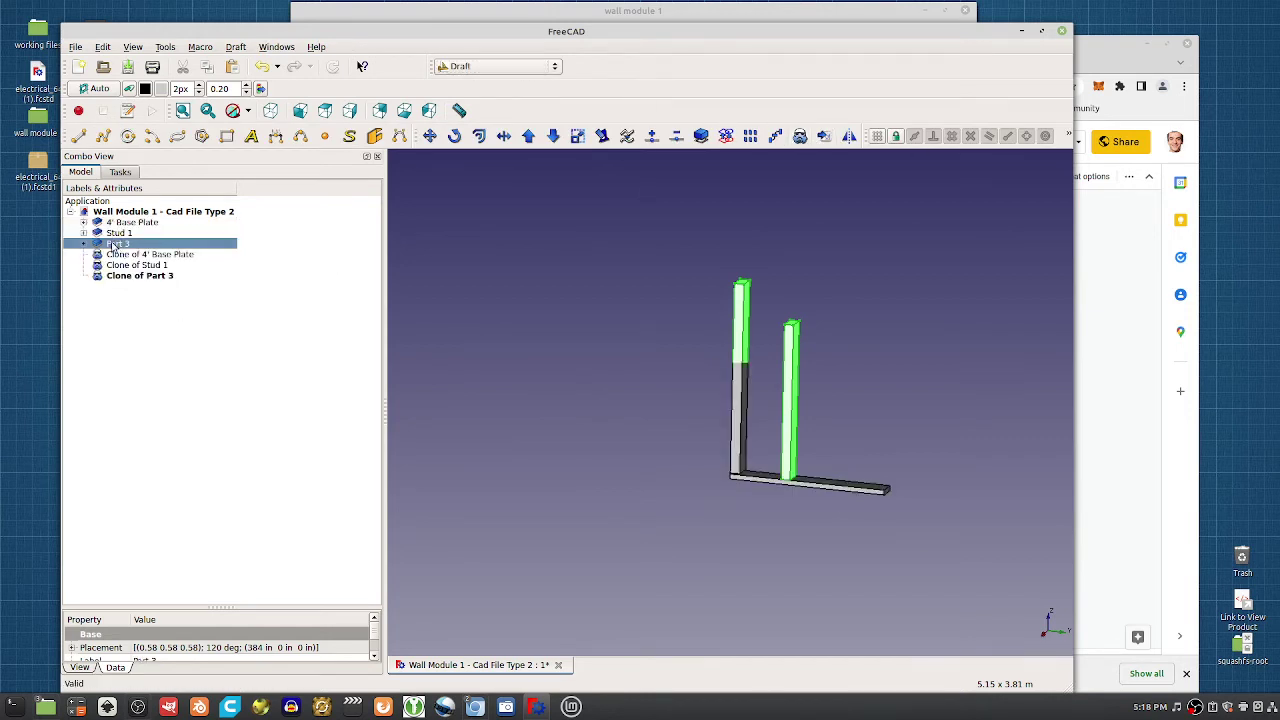
click(133, 255)
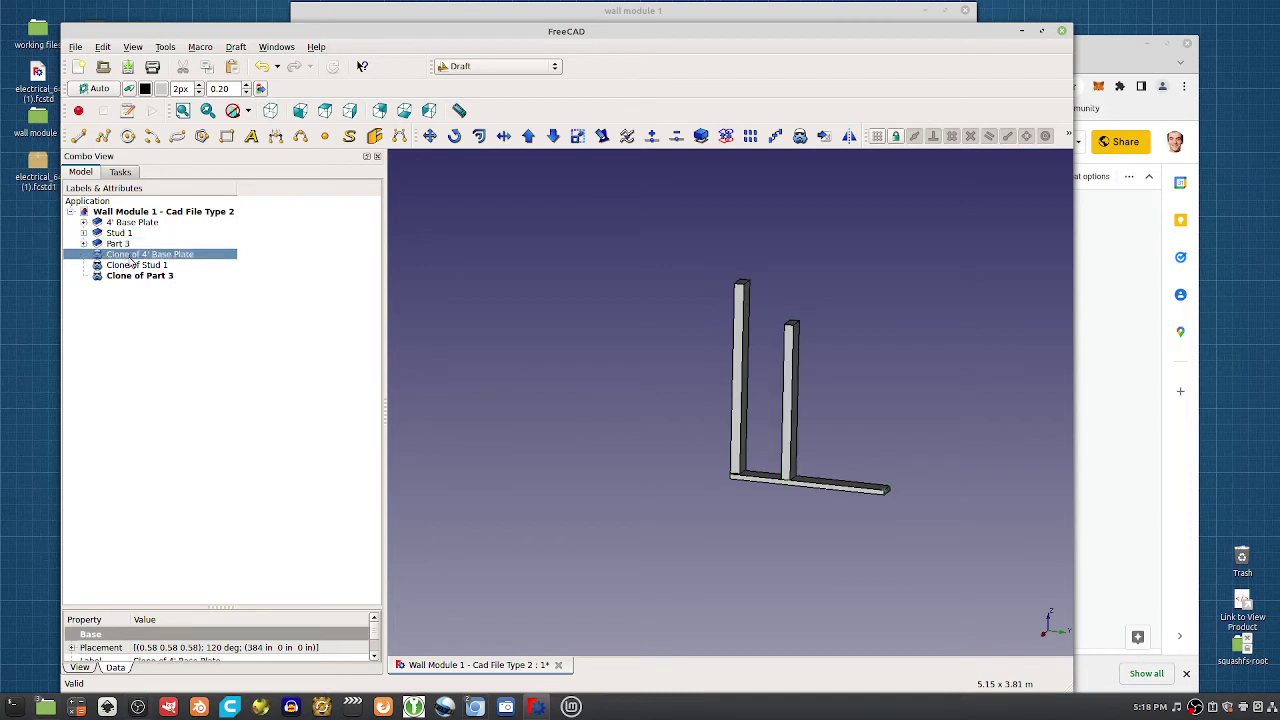
click(127, 275)
click(129, 265)
click(130, 255)
click(129, 265)
Hide the original Part 3, Stud 1 and 4' Base Plate, and also hide the clone of the 4' Base Plate
click(115, 243)
key(space)
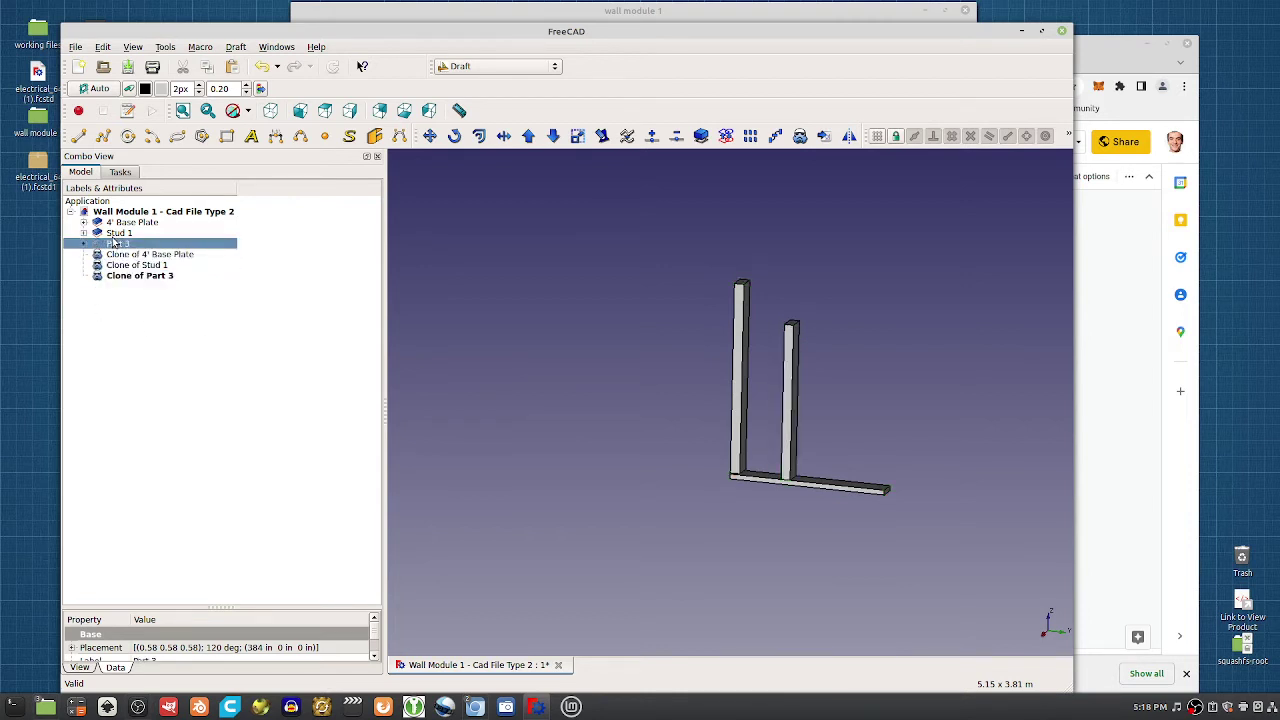
click(114, 232)
key(space)
key(Up)
key(space)
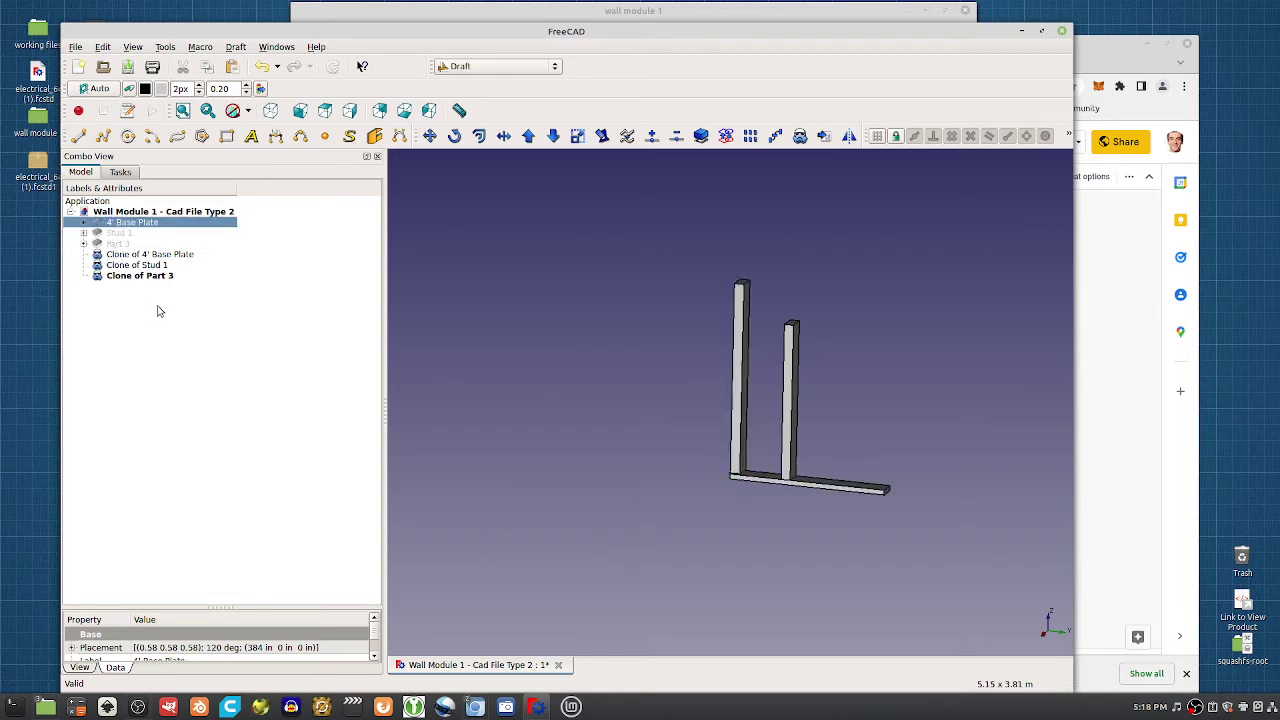
click(150, 255)
key(space)
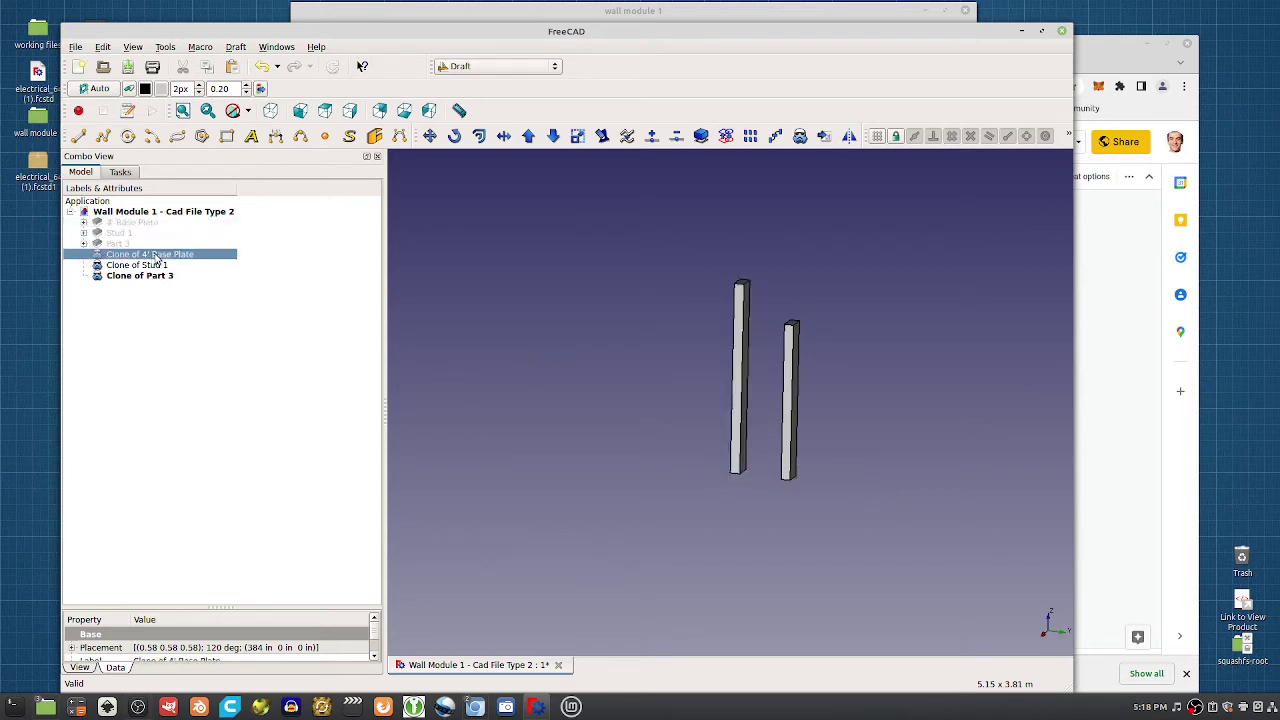
Show the clone of the 4' Base Plate again and check it against the clones of Stud 1 and Part 3
key(space)
click(132, 275)
click(130, 256)
key(Down)
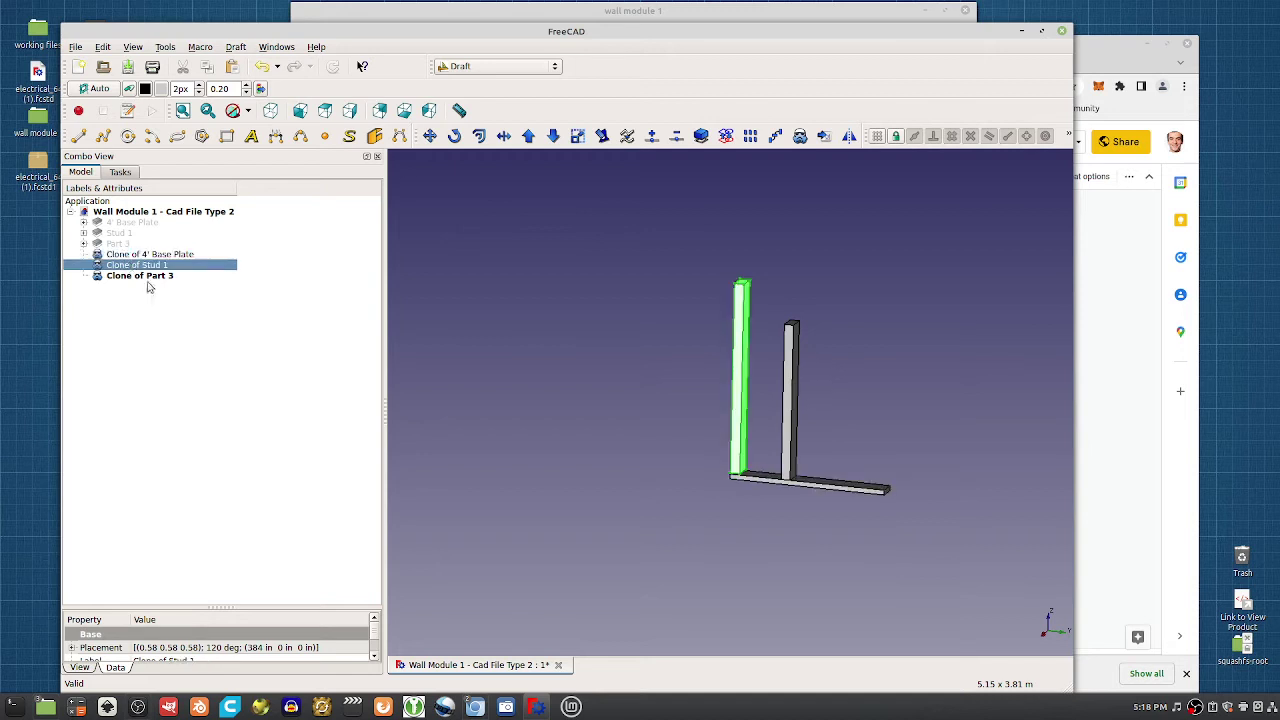
key(Up)
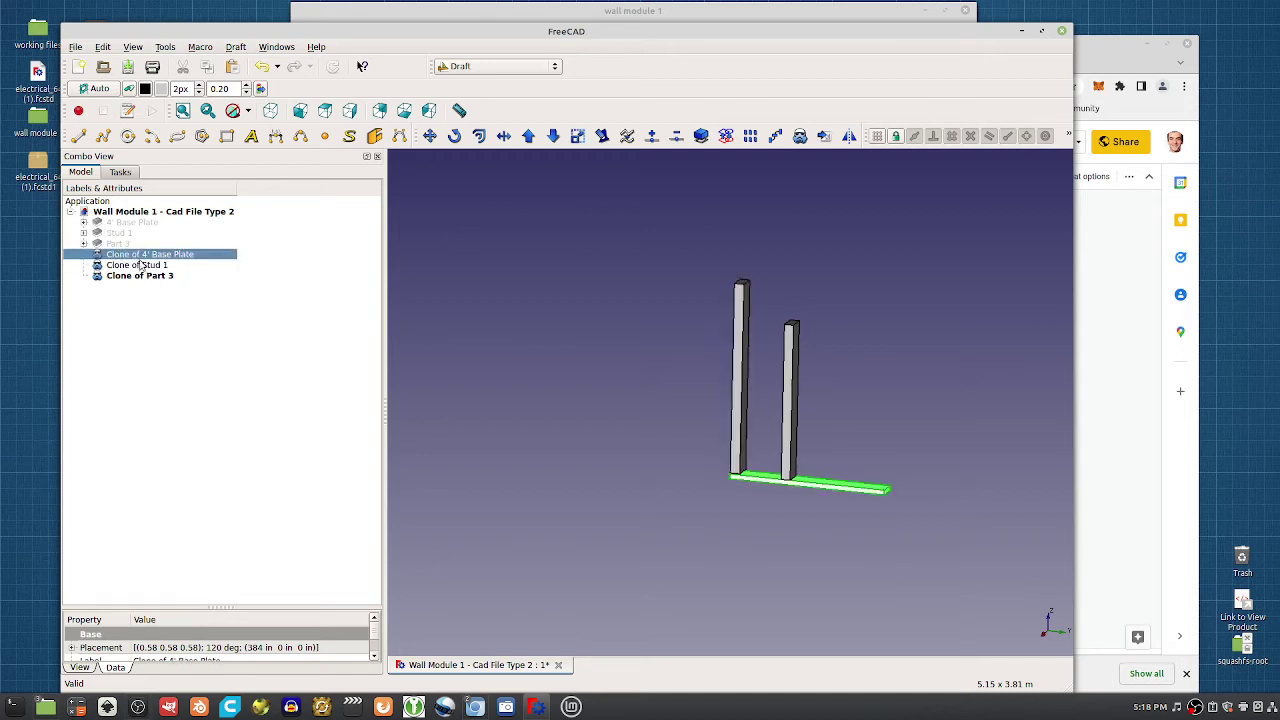
click(697, 434)
Delete the original 4' Base Plate, Stud 1 with its sketch, and Part 3 despite their dependencies, keeping the clones
click(99, 223)
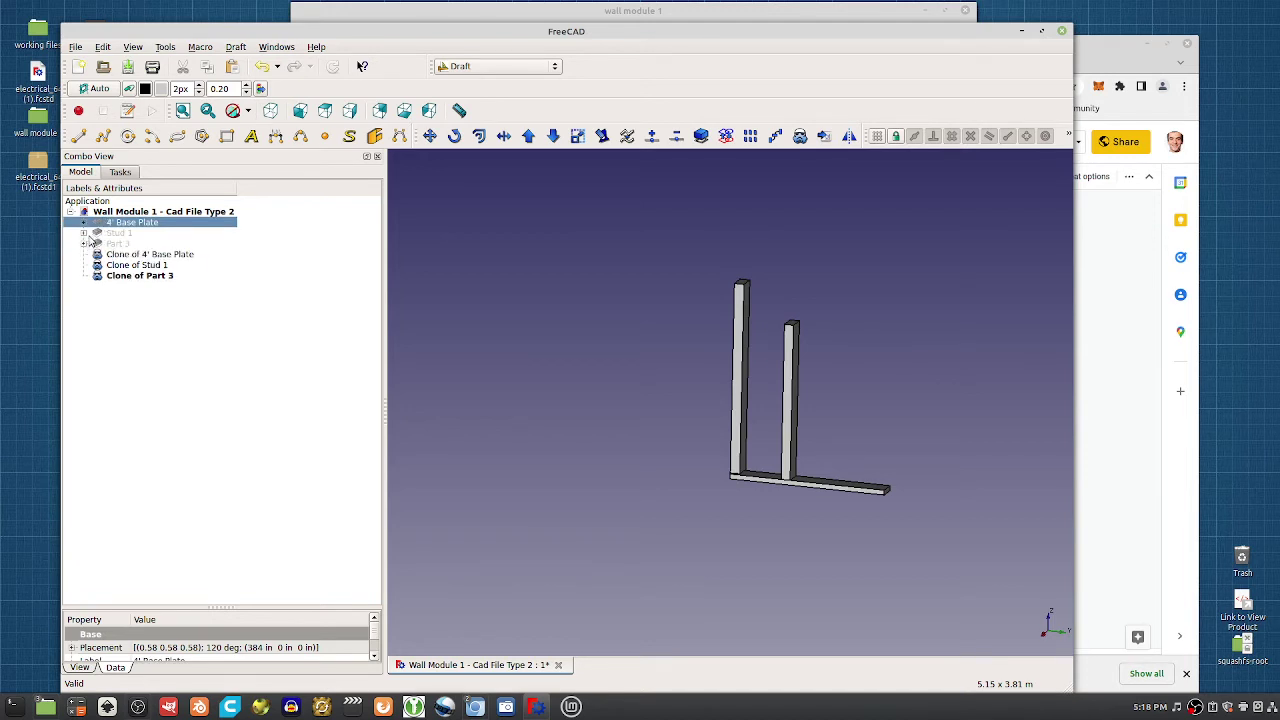
click(84, 233)
shift+click(90, 244)
click(84, 254)
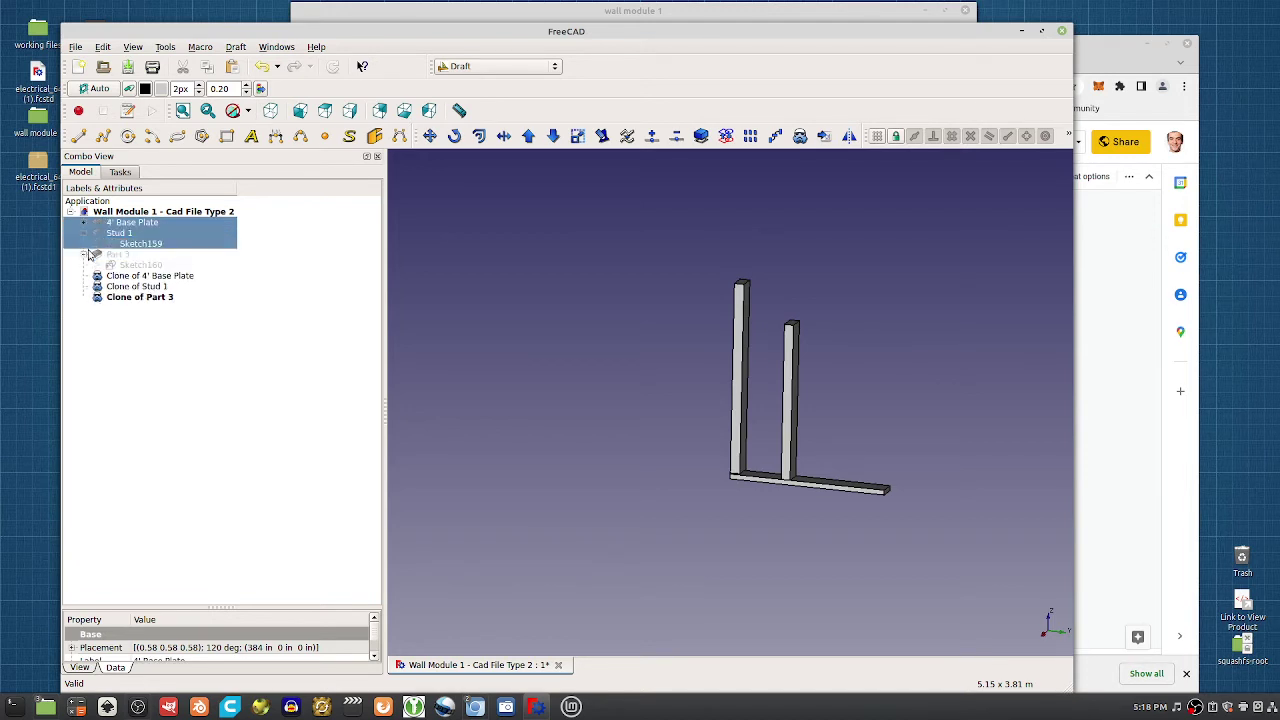
click(84, 254)
shift+click(117, 256)
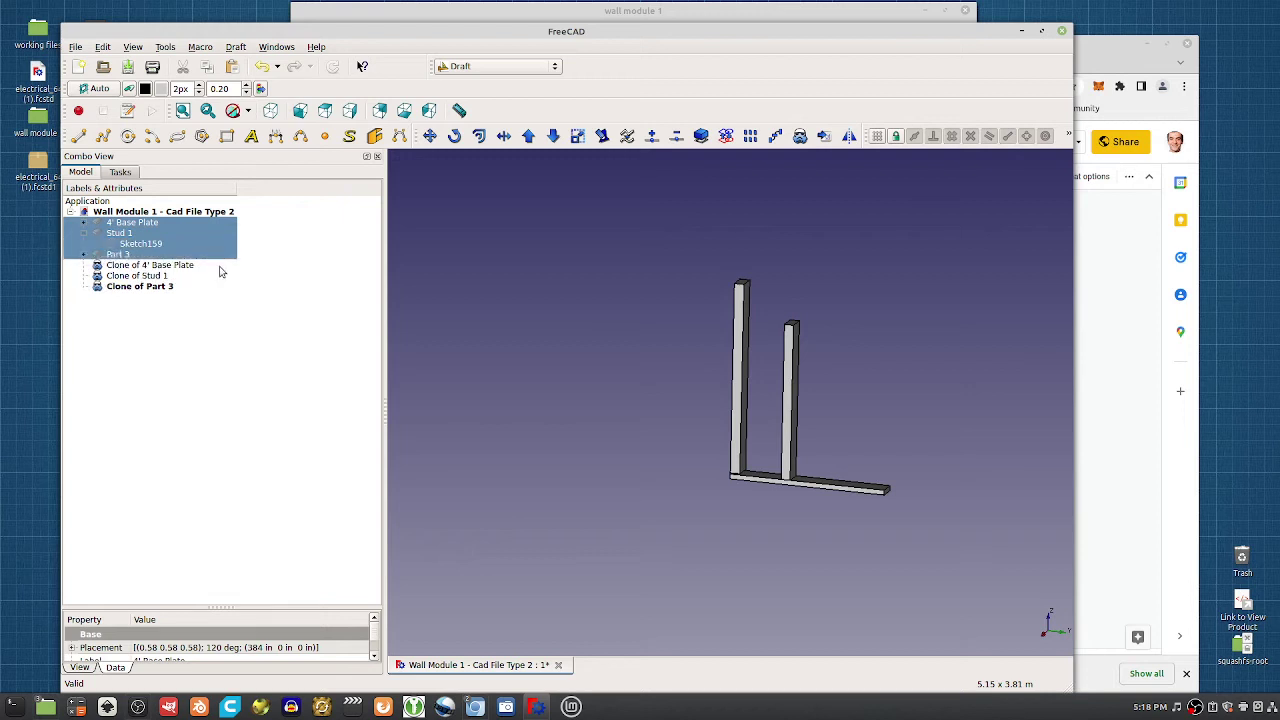
key(Delete)
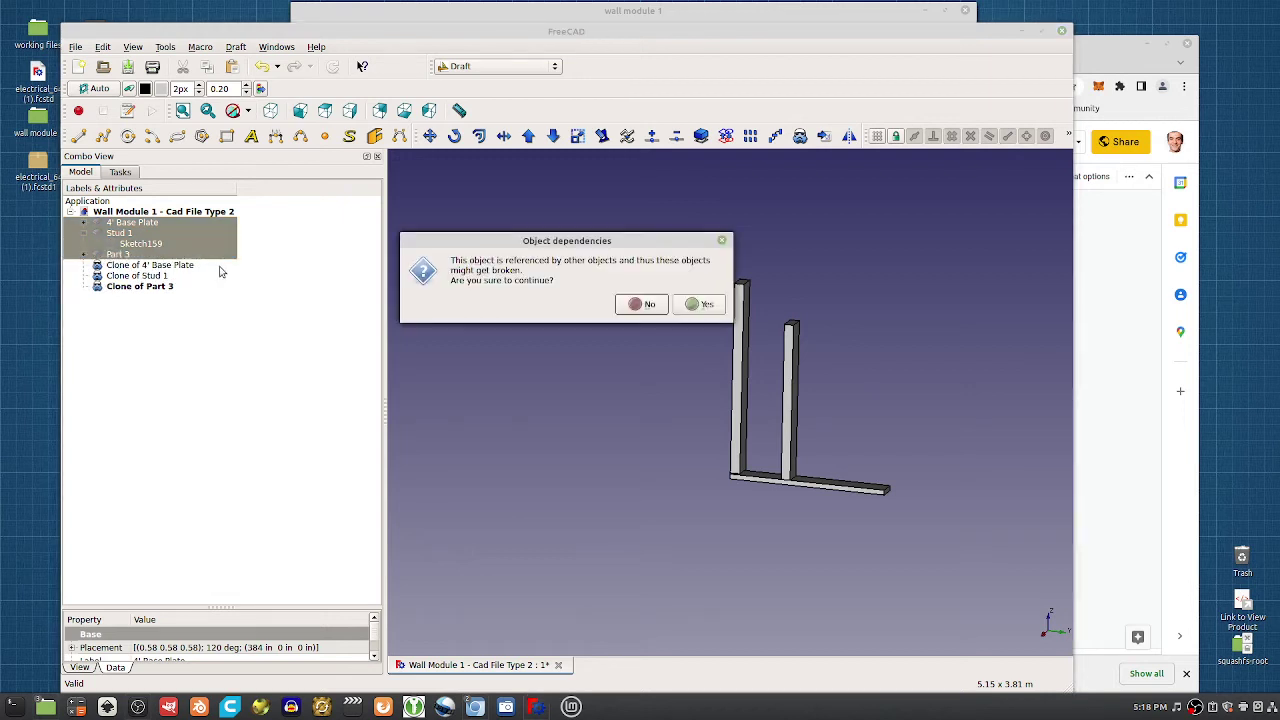
click(700, 305)
Delete the leftover Sketch160 and Sketch158, and check the three remaining clones in the model
click(128, 264)
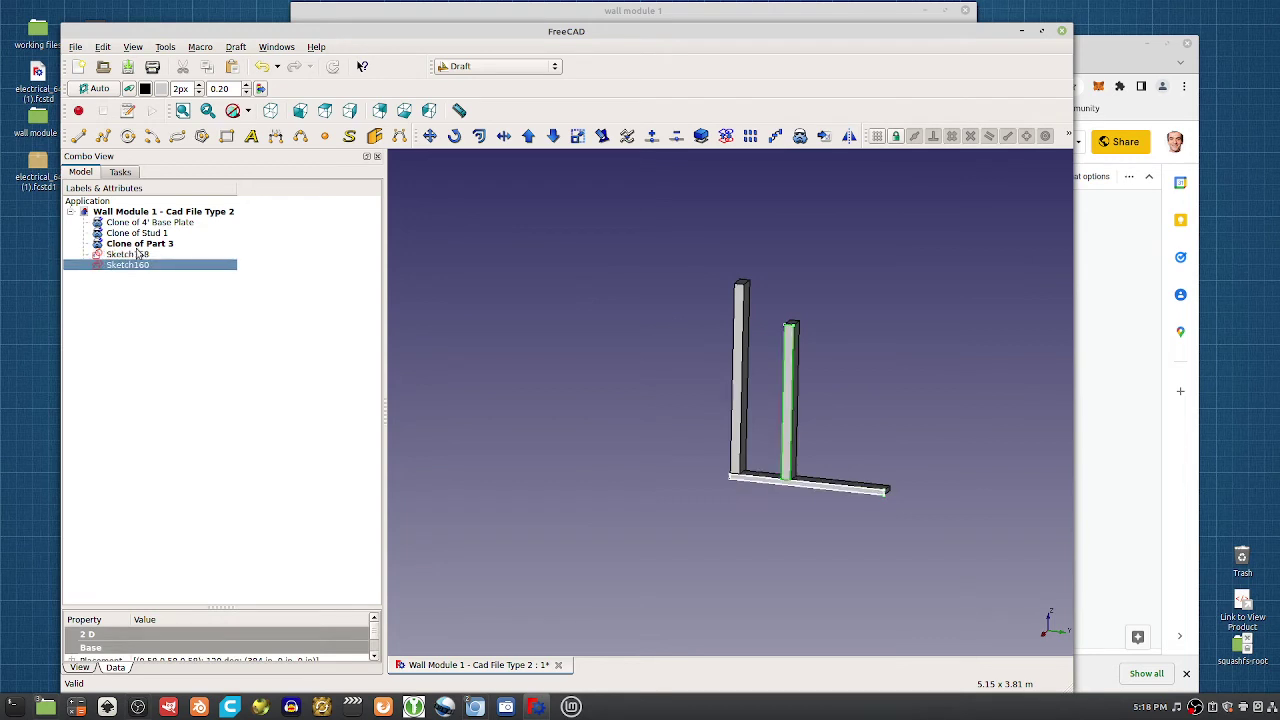
key(Delete)
click(130, 254)
key(Delete)
click(135, 222)
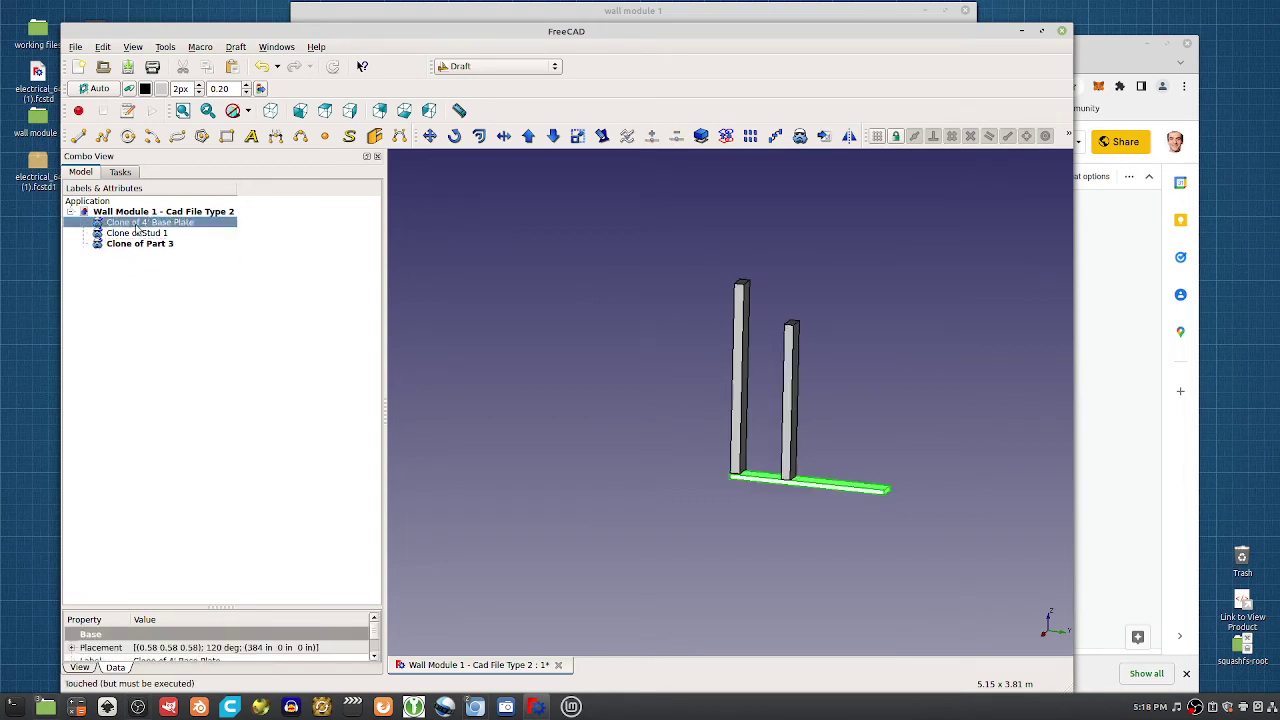
click(135, 232)
click(130, 247)
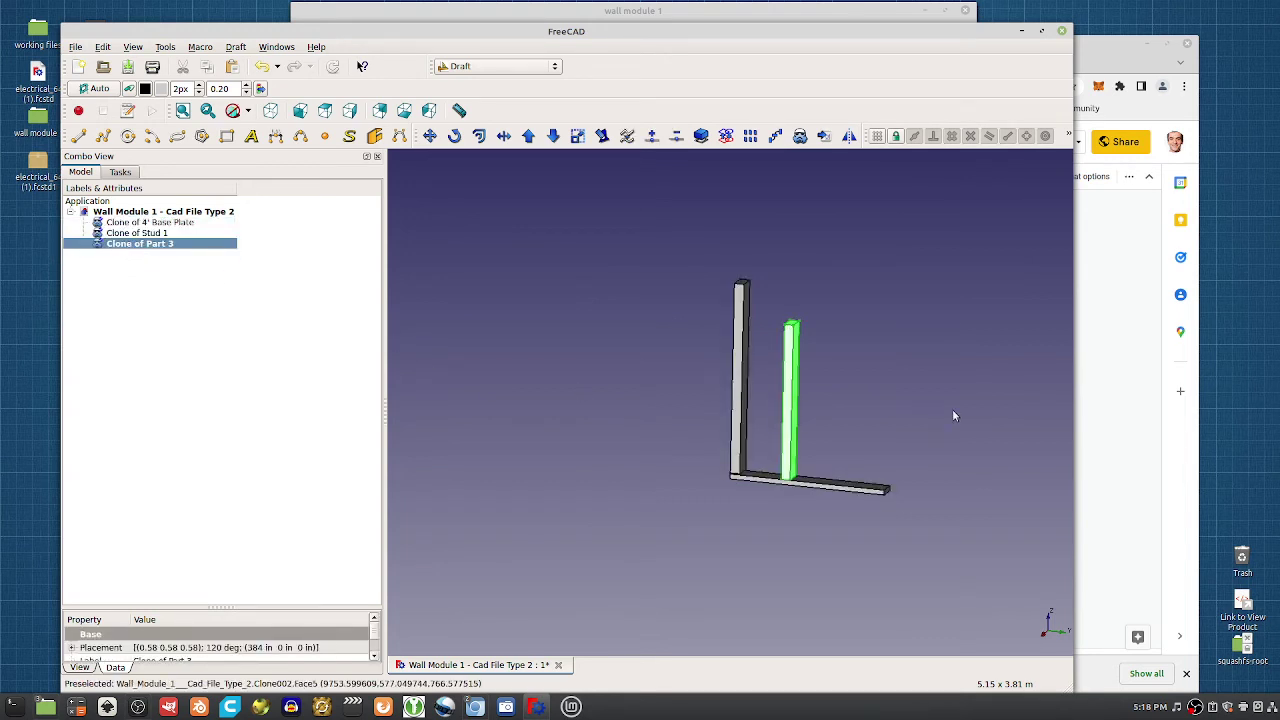
mouse_move(951, 414)
middle_down()
mouse_move(932, 427)
mouse_move(943, 400)
mouse_move(600, 443)
mouse_move(663, 409)
middle_up()
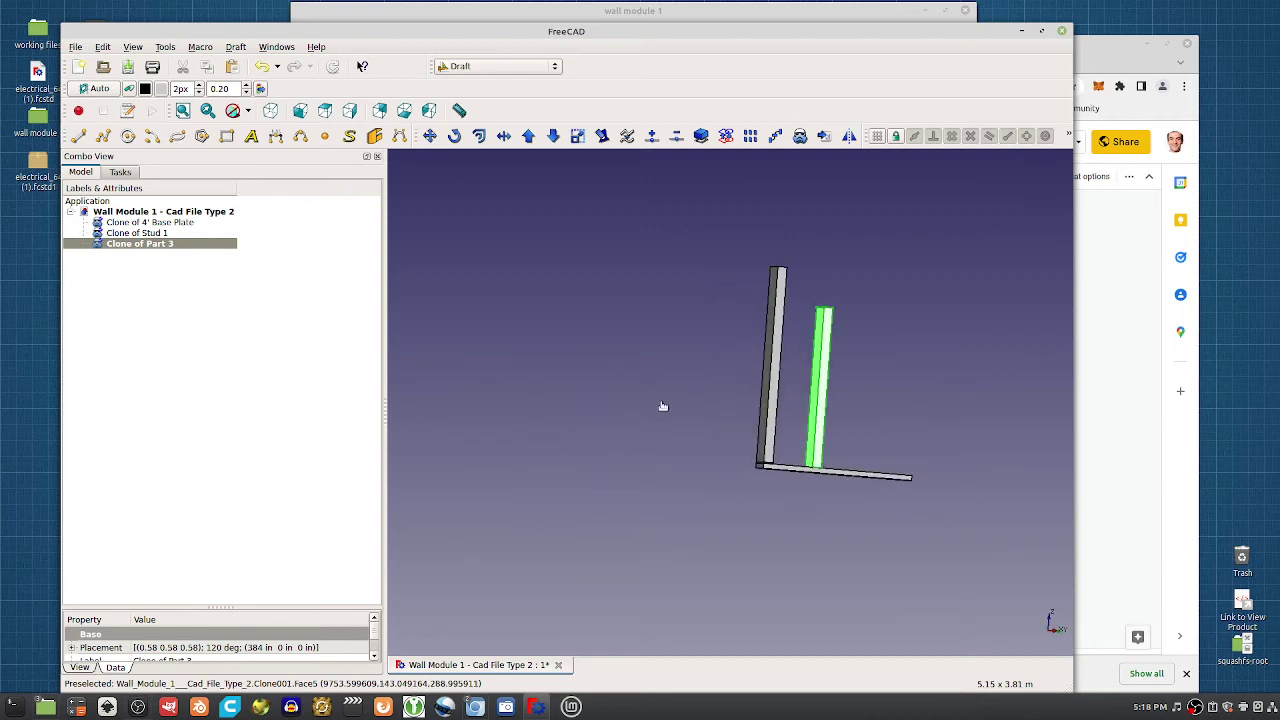
Rename the clone of the 4' Base Plate as 4' Base Plate
right_click(136, 224)
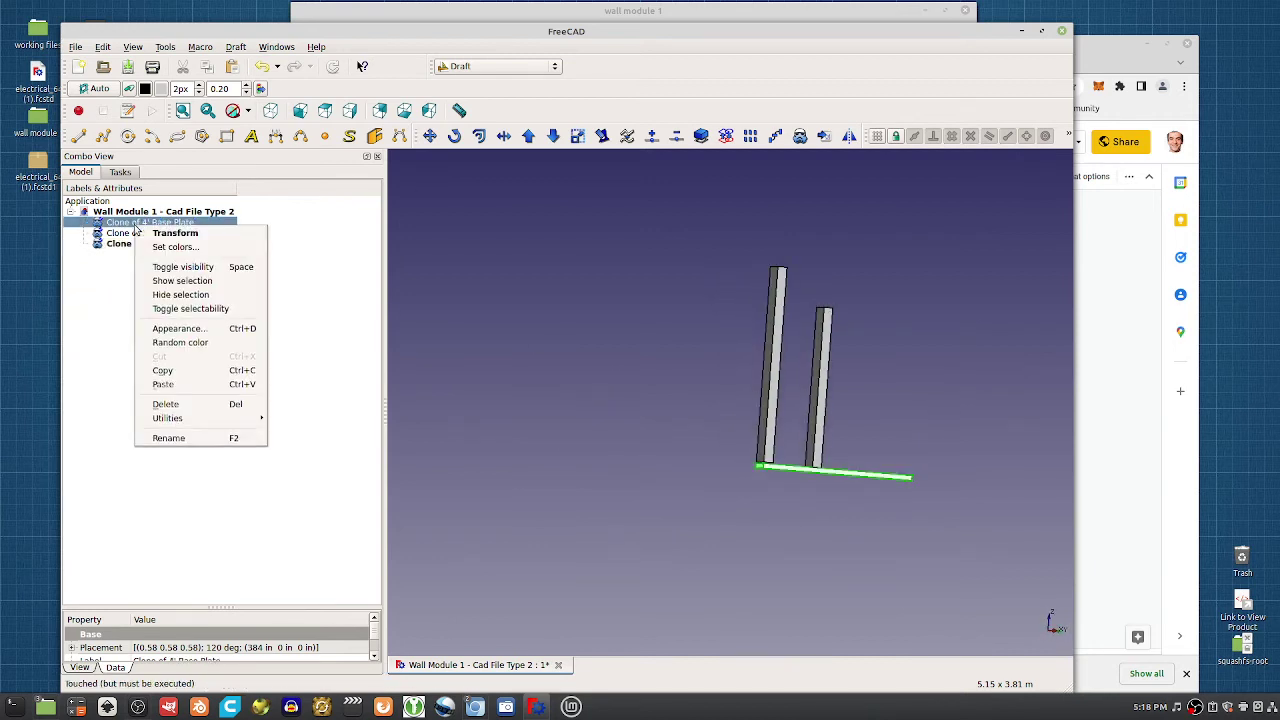
click(174, 433)
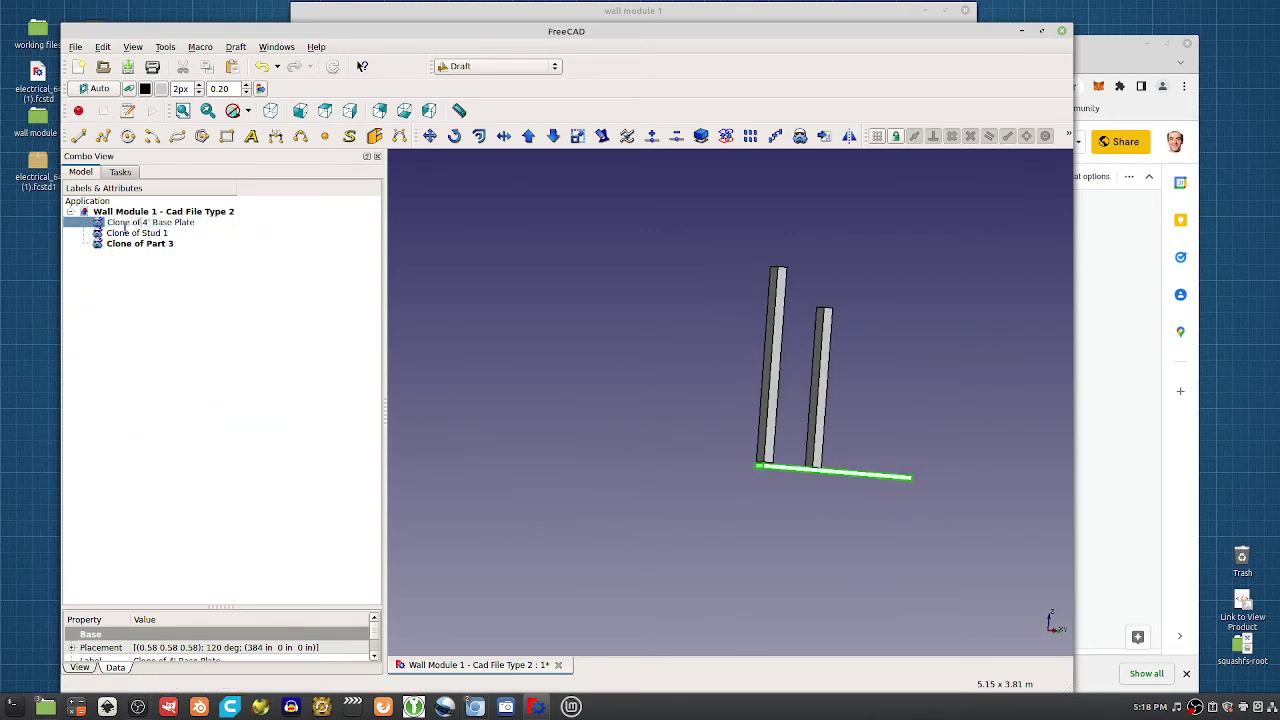
drag(142, 222, 10, 243)
key(Right)
key(BackSpace)
key(BackSpace)
key(BackSpace)
key(BackSpace)
key(BackSpace)
key(BackSpace)
key(BackSpace)
key(BackSpace)
Rename the clone of Stud 1 as Stud 1
right_click(136, 236)
click(143, 288)
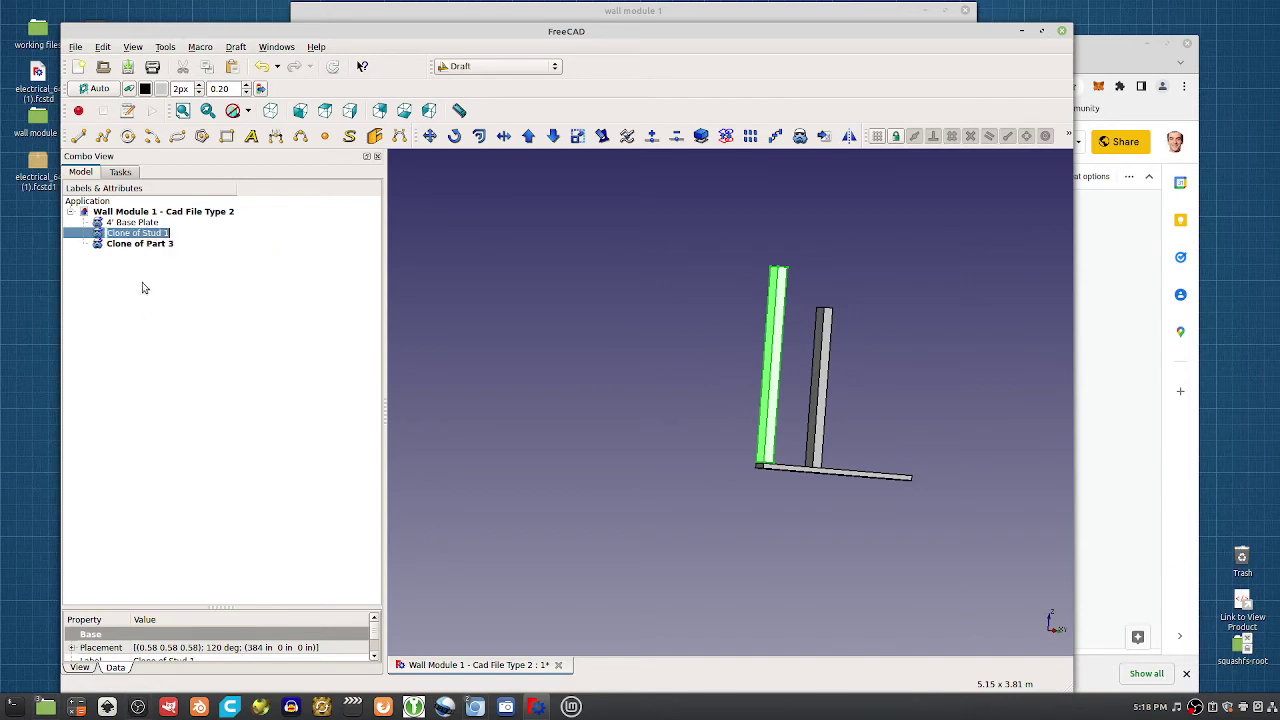
shift+click(141, 233)
key(BackSpace)
Rename the clone of Part 3 as Part 3, and save and close the Cad File Type 2 document
right_click(157, 244)
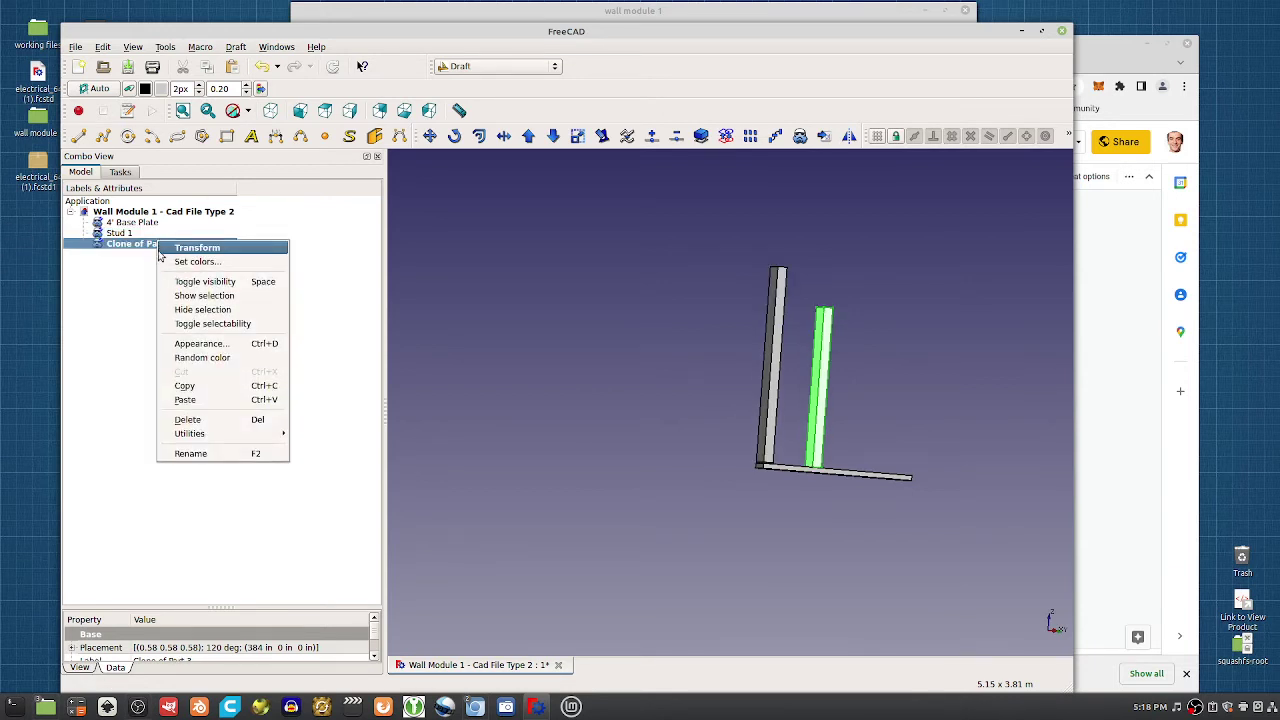
click(207, 455)
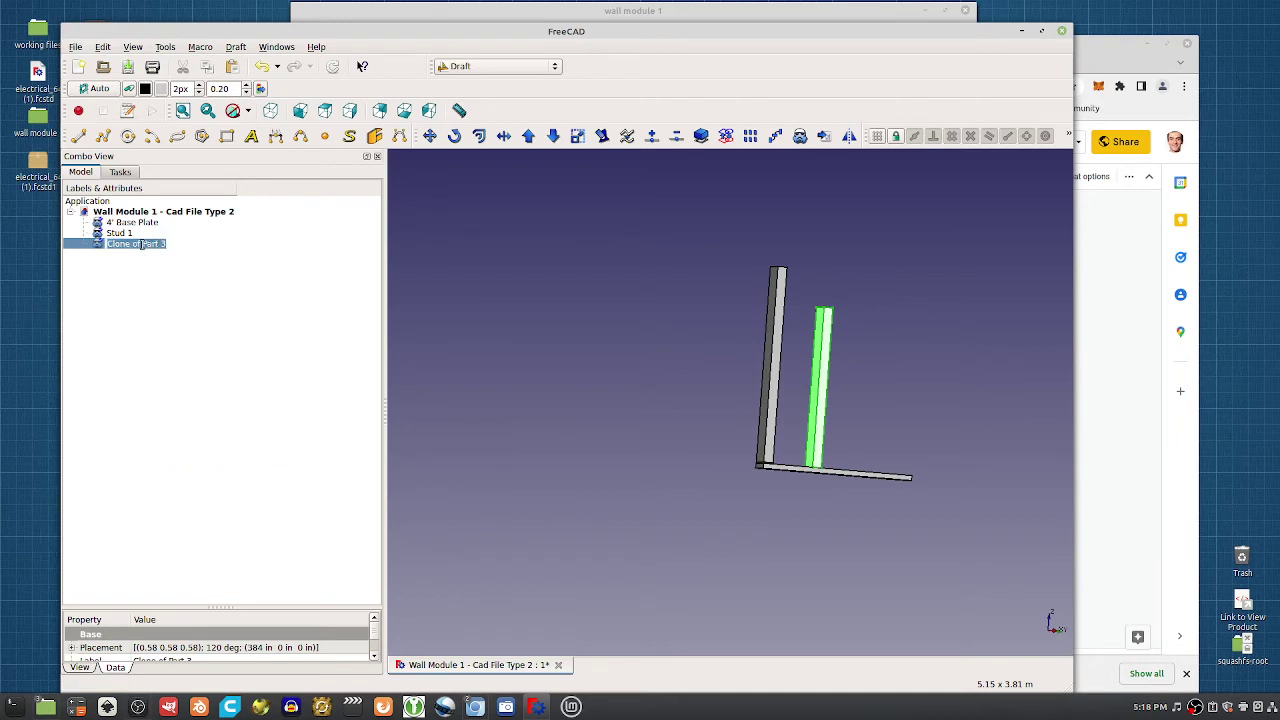
shift+click(141, 244)
key(BackSpace)
key(Return)
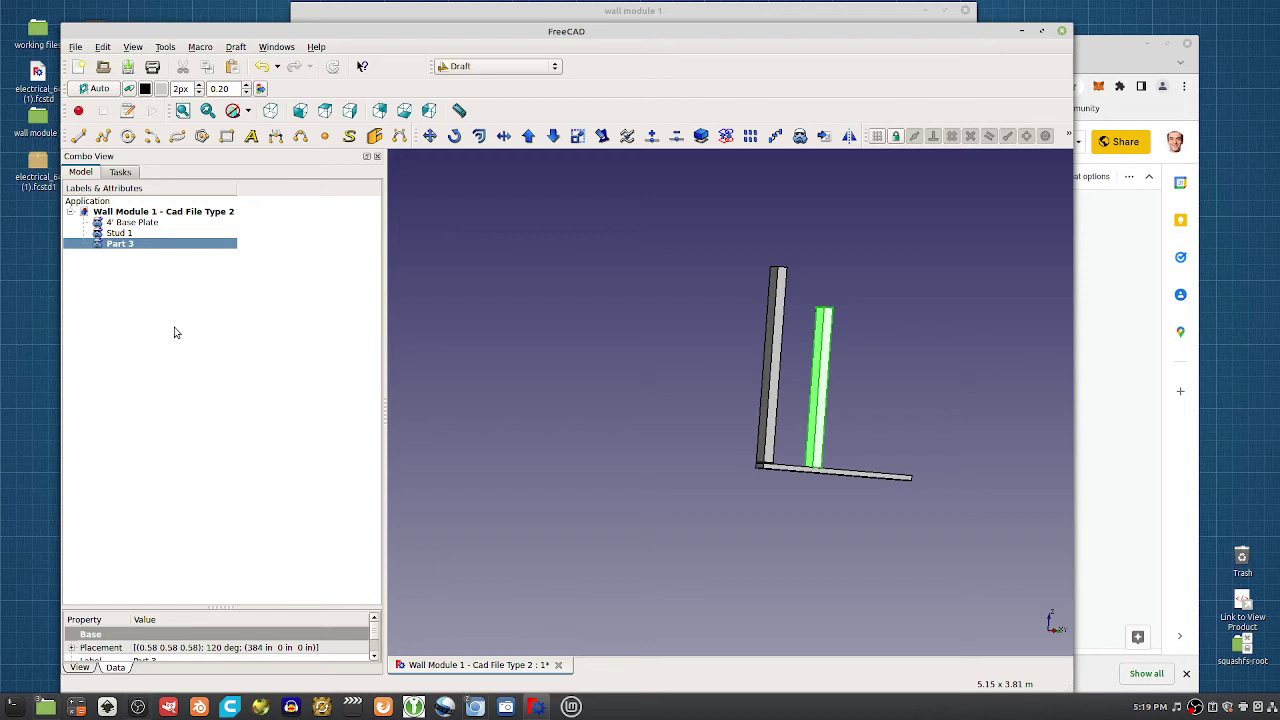
key(ctrl+s)
click(557, 664)
Switch to Chromium and open the form for uploading a new version of Seh2_wall_1.fcstd from its wiki page
click(1128, 343)
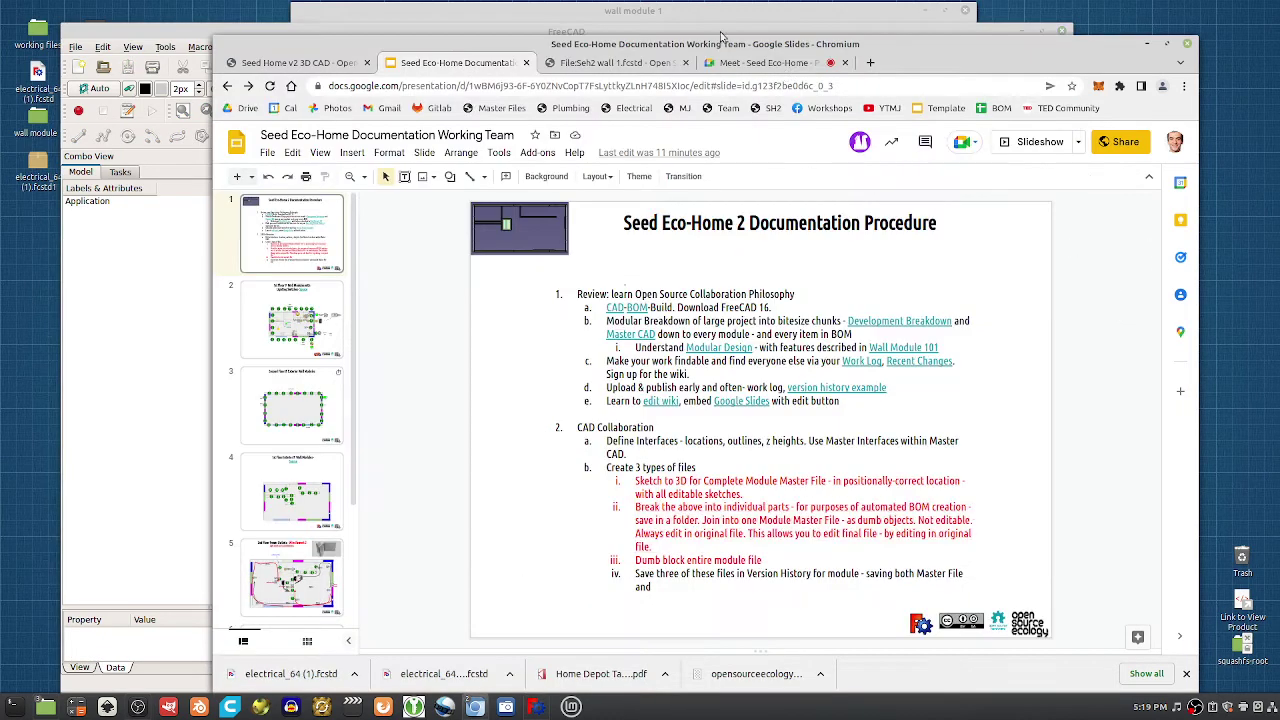
click(615, 66)
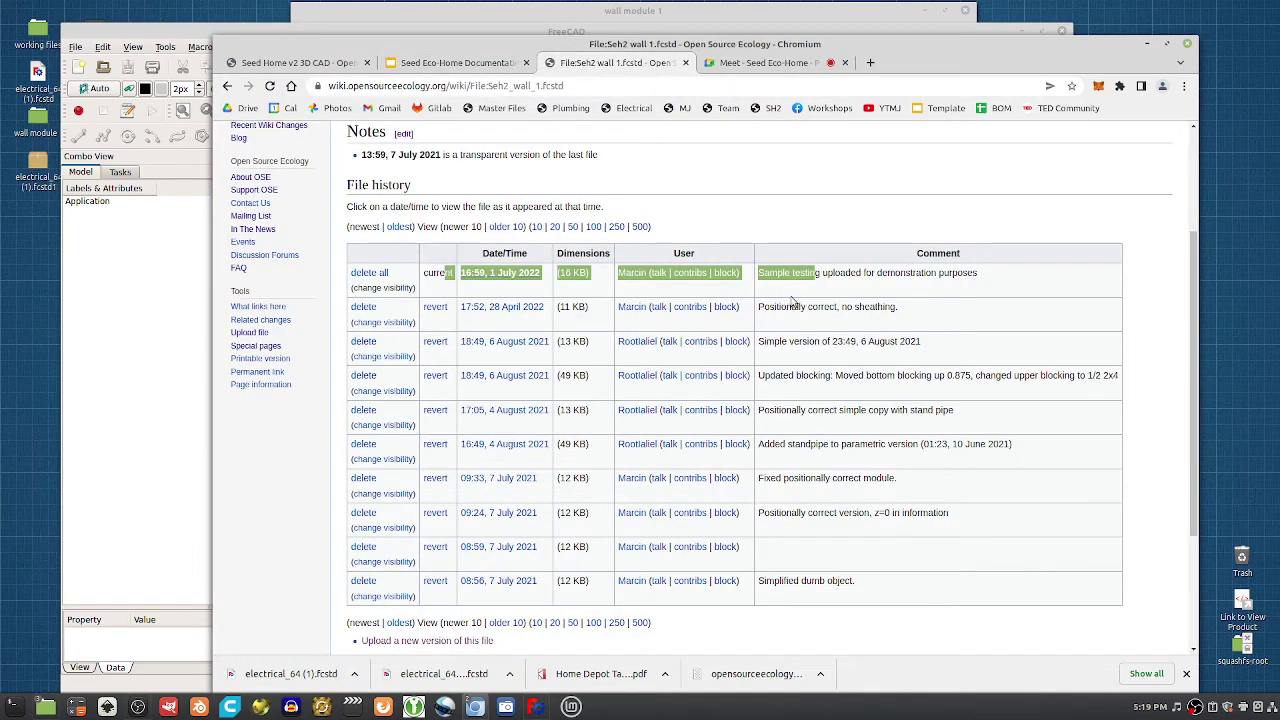
scroll(400, 508, down, 1)
click(408, 574)
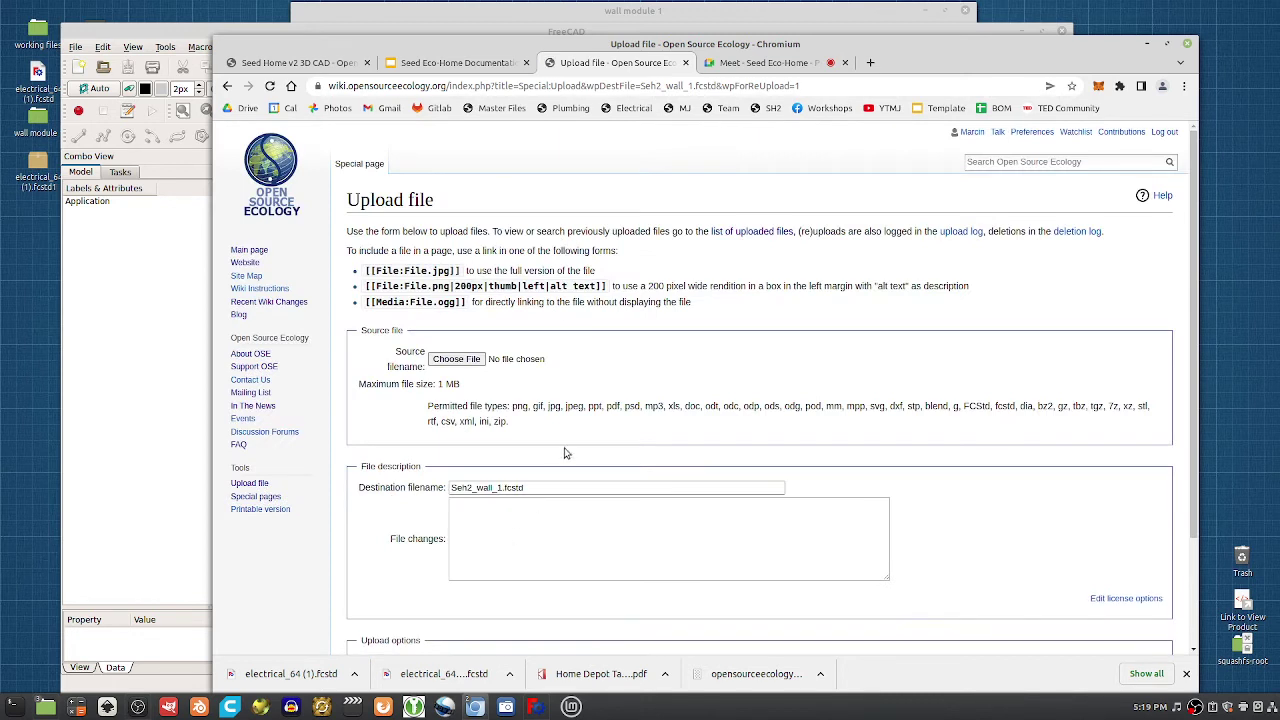
Describe the file changes as "File type 2 of wall module 1 - separate objects, dumb file"
click(517, 526)
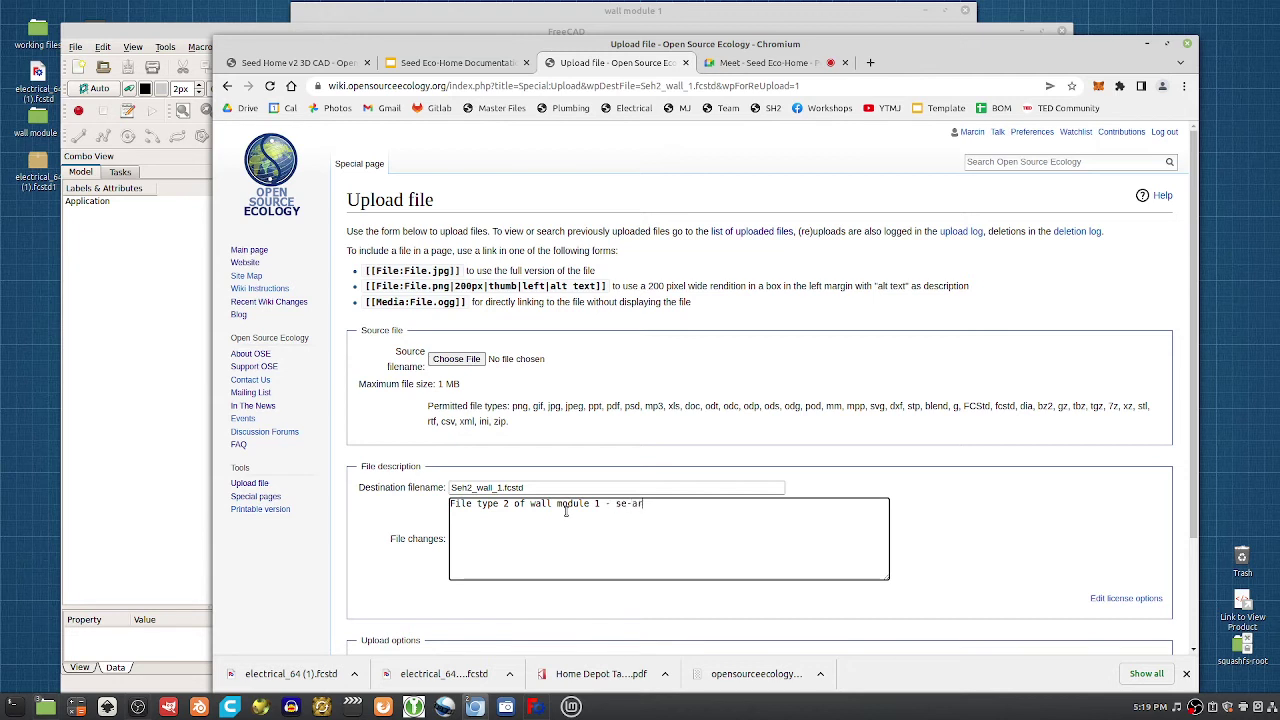
key(BackSpace)
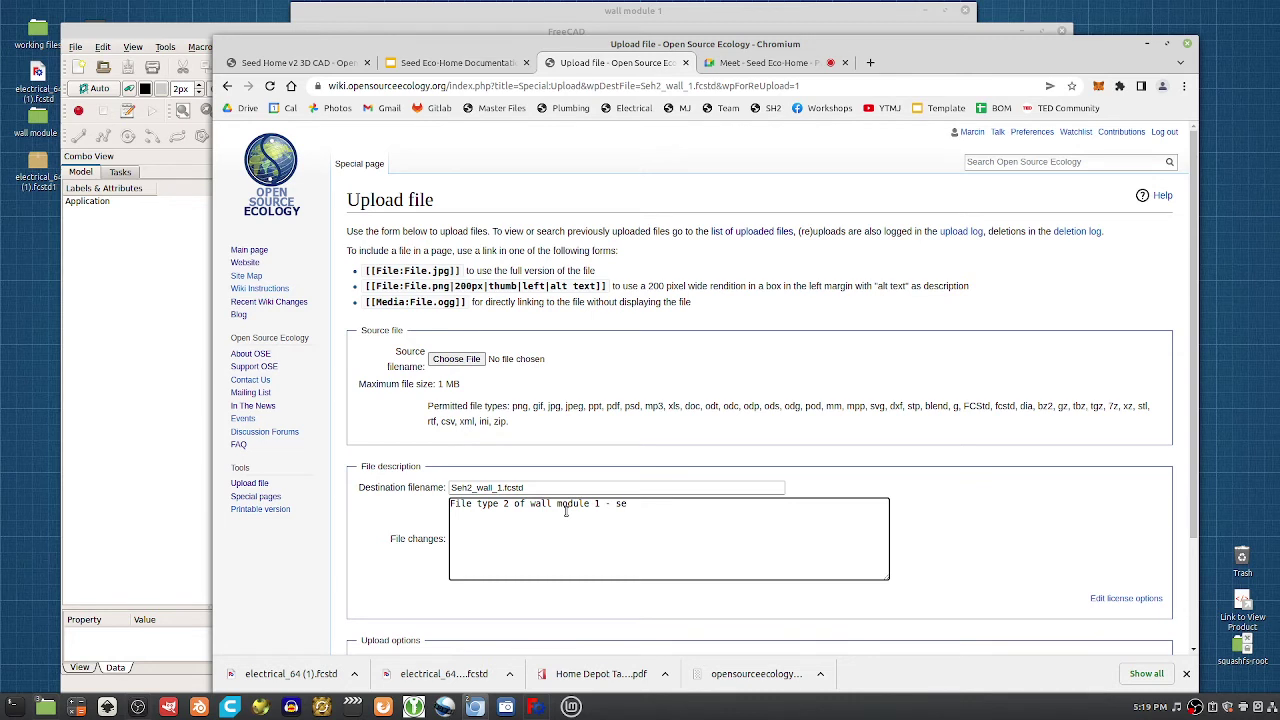
text(arate)
text(objects, dumb file)
Upload Wall Module 1 - Cad File Type 2.fcstd from the wall module 1 folder and check its size in the file history
click(457, 359)
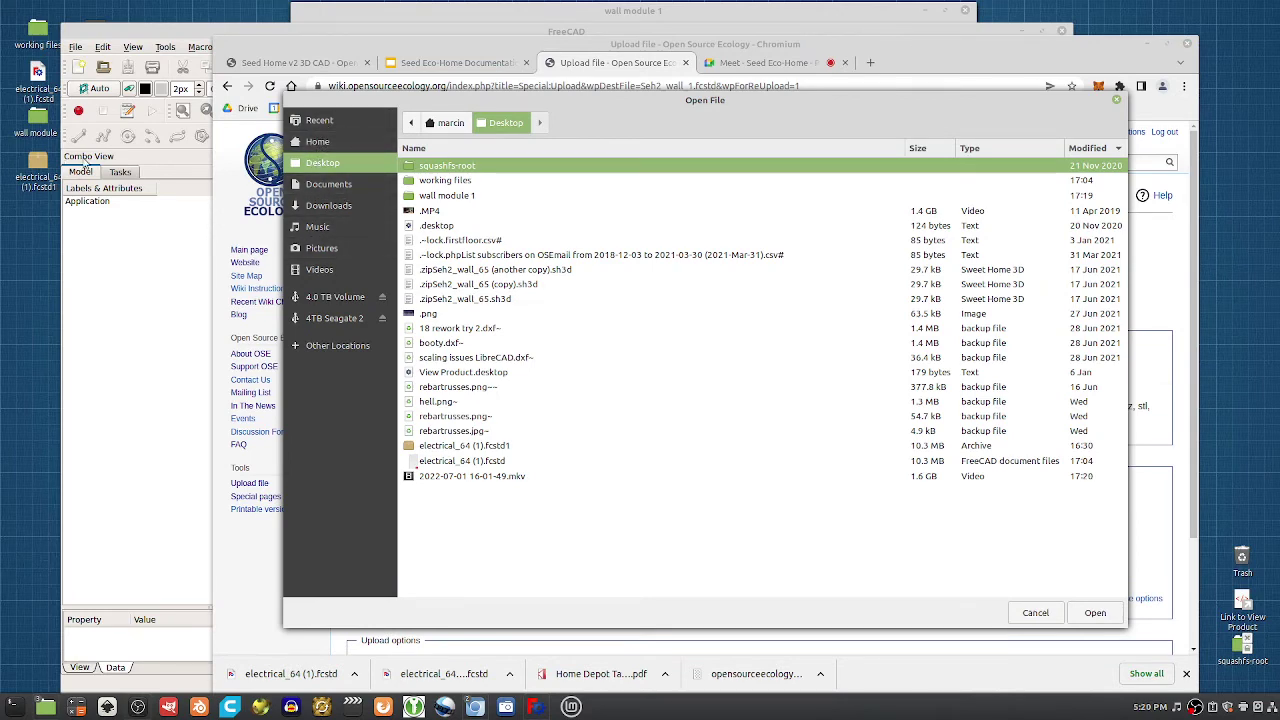
double_click(441, 196)
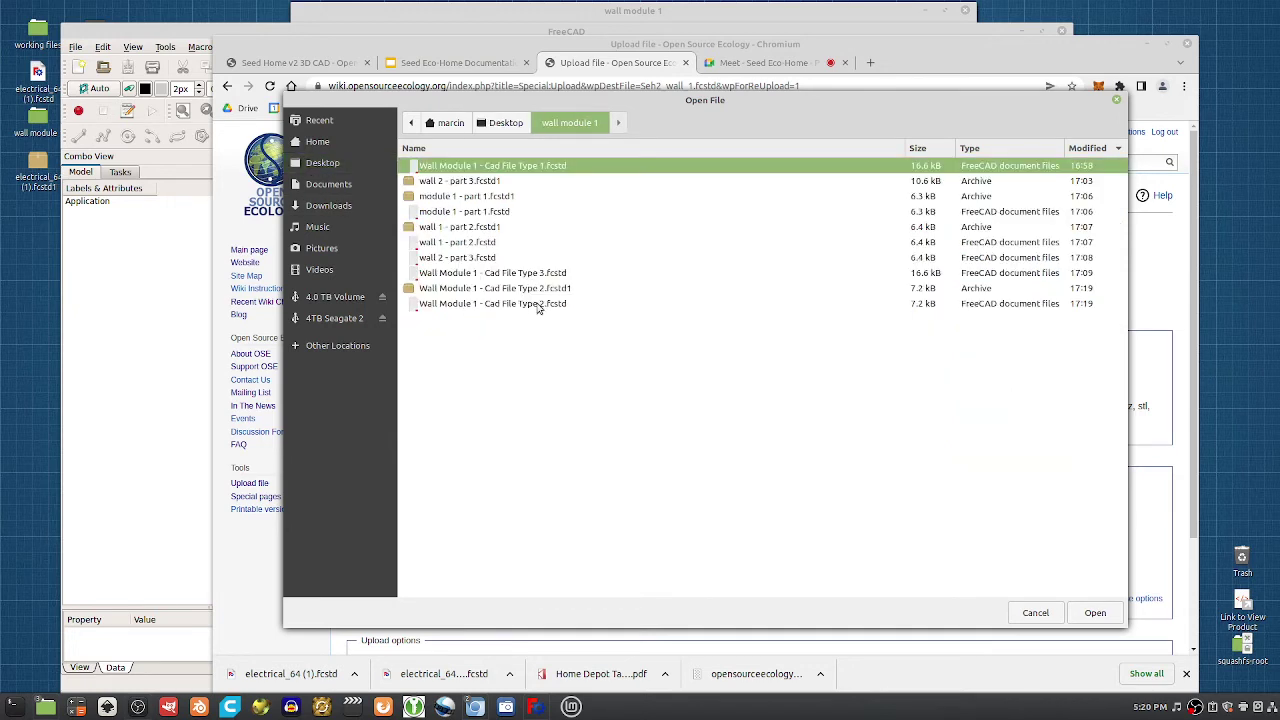
click(1089, 306)
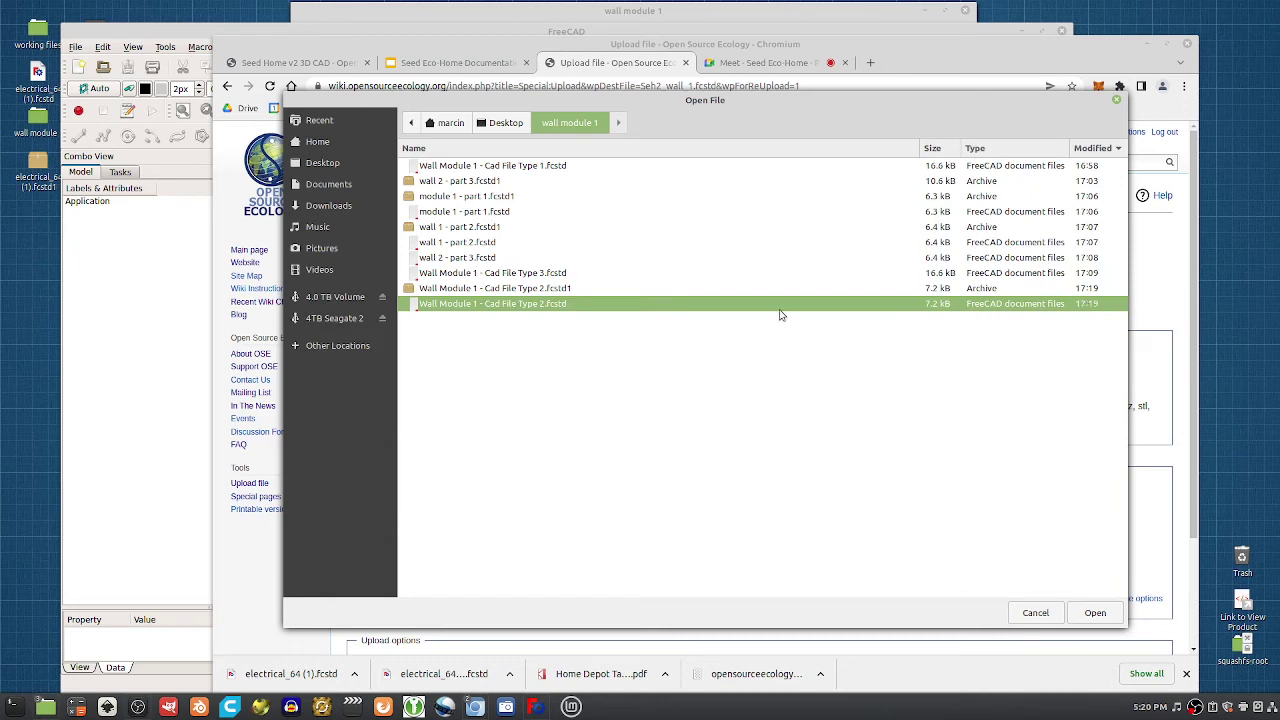
double_click(460, 305)
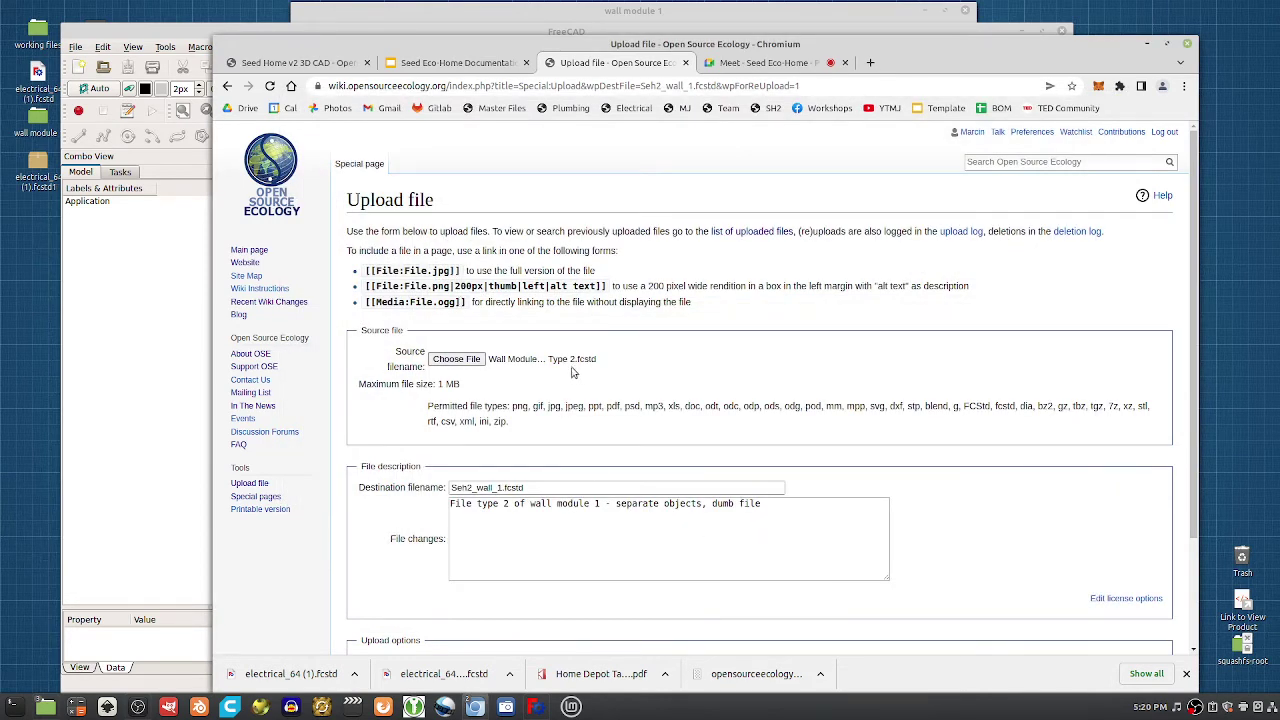
scroll(640, 588, down, 3)
click(372, 576)
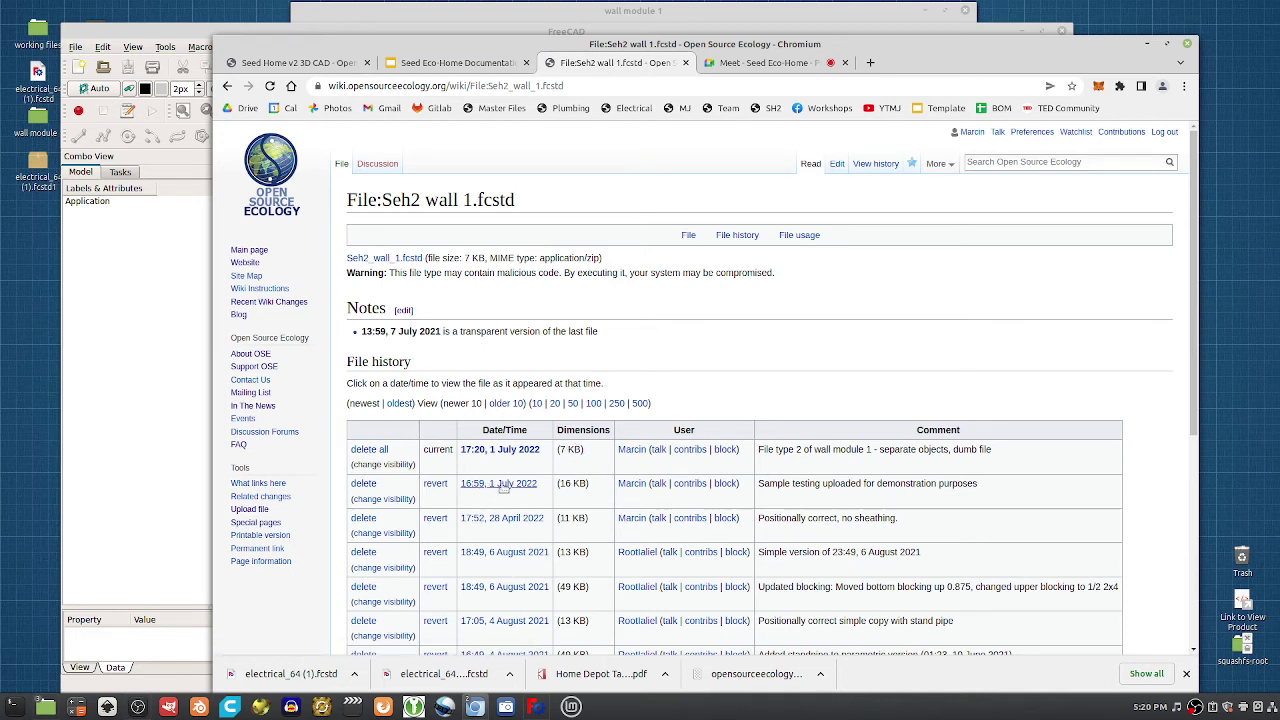
drag(556, 487, 558, 451)
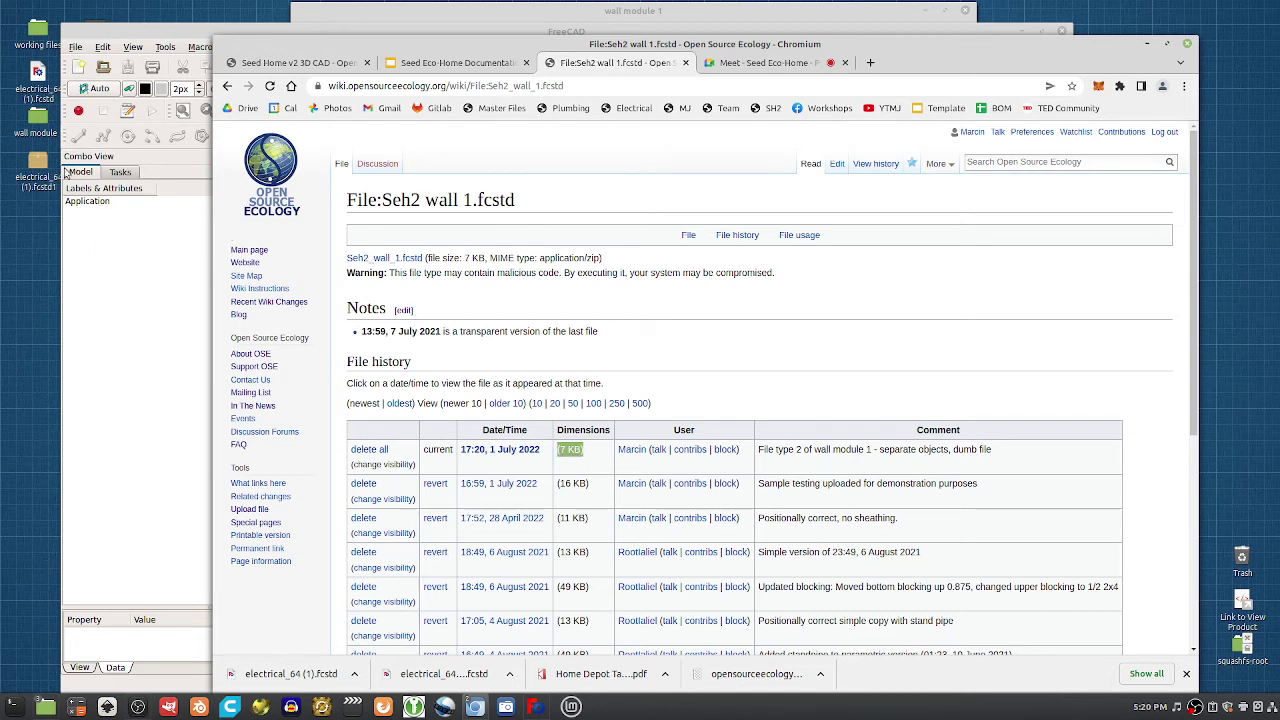
Open the wall module 1 folder on the desktop and move the old Wall Module 1 - Cad File Type 3.fcstd to the trash
double_click(38, 118)
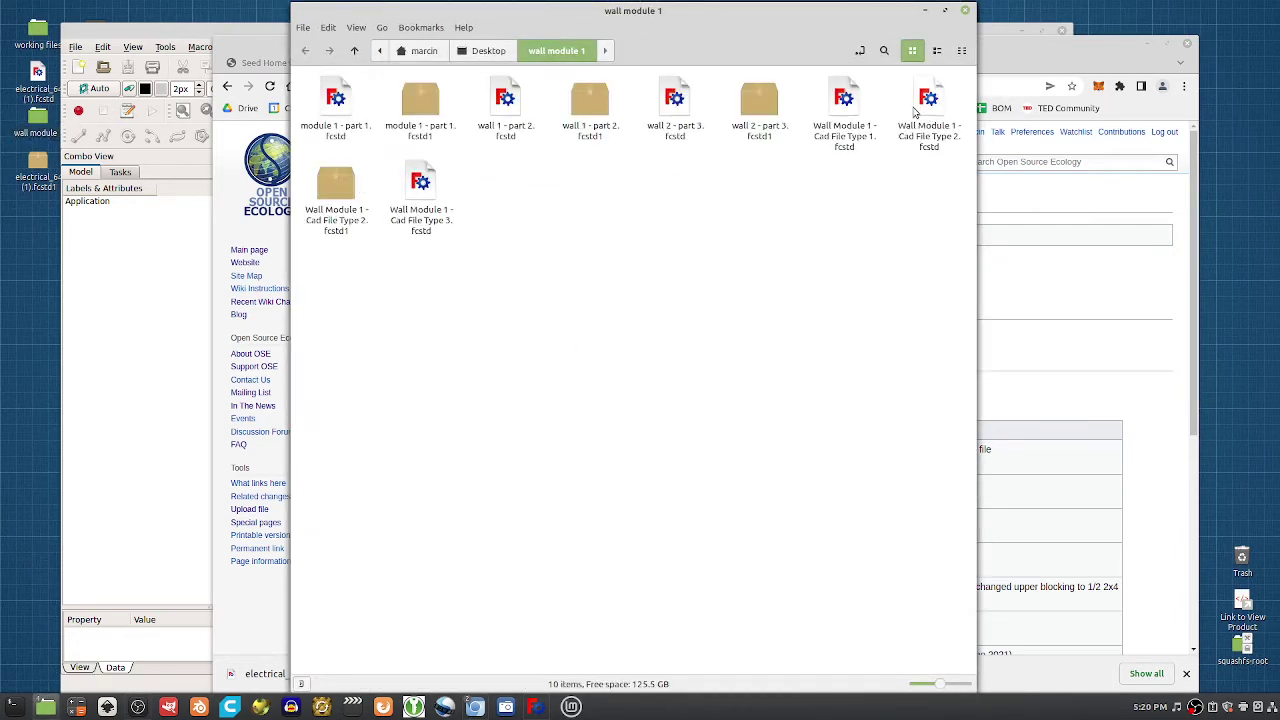
right_click(422, 190)
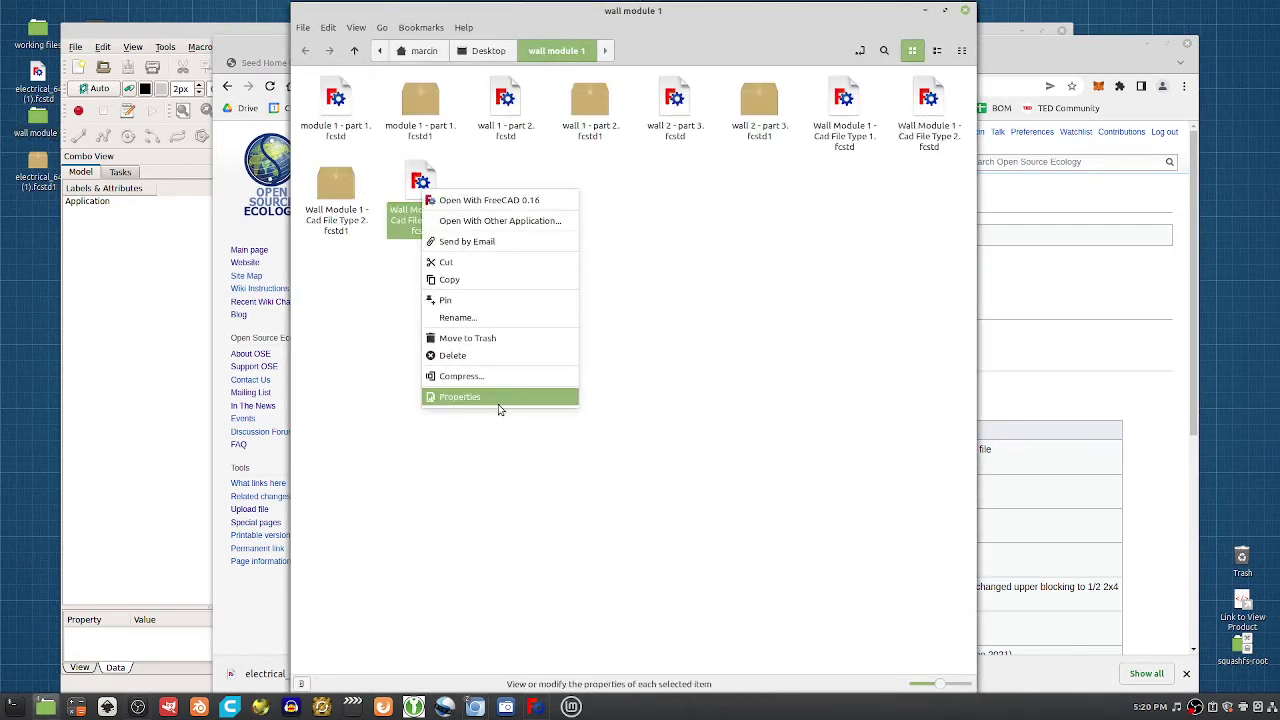
click(506, 344)
Duplicate Wall Module 1 - Cad File Type 2.fcstd within the wall module 1 folder
right_click(936, 112)
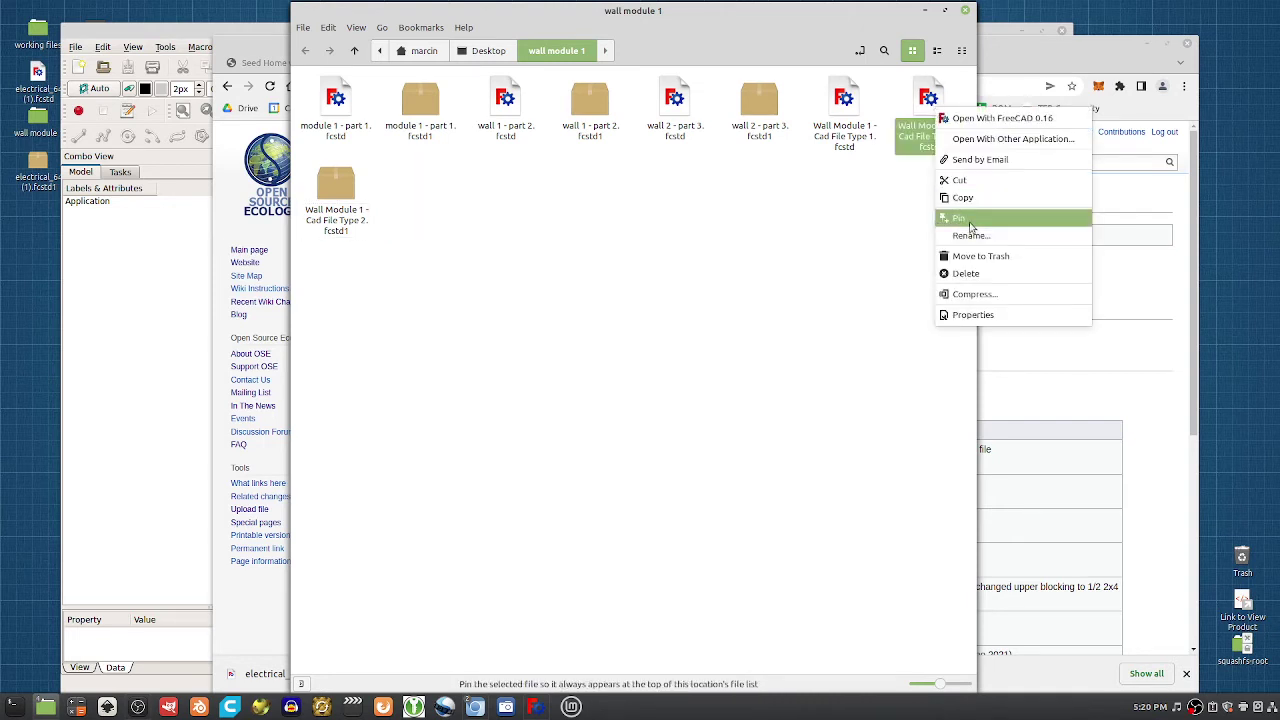
right_click(840, 216)
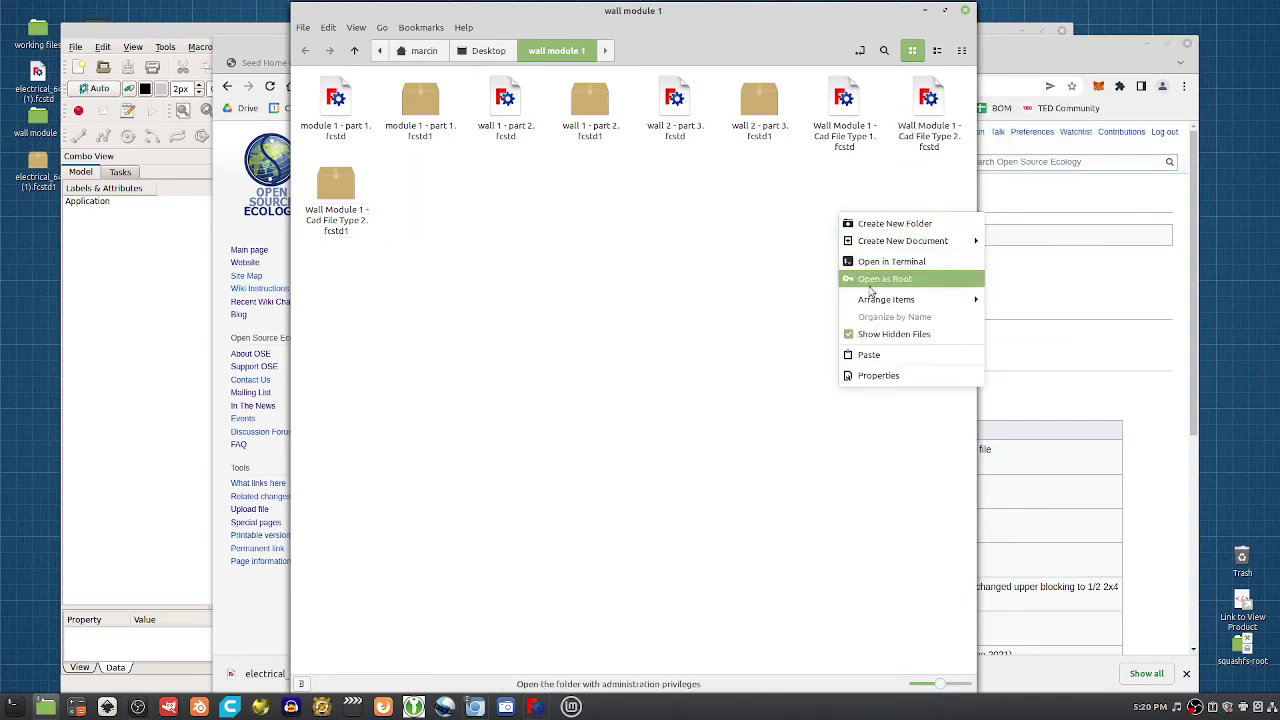
click(626, 352)
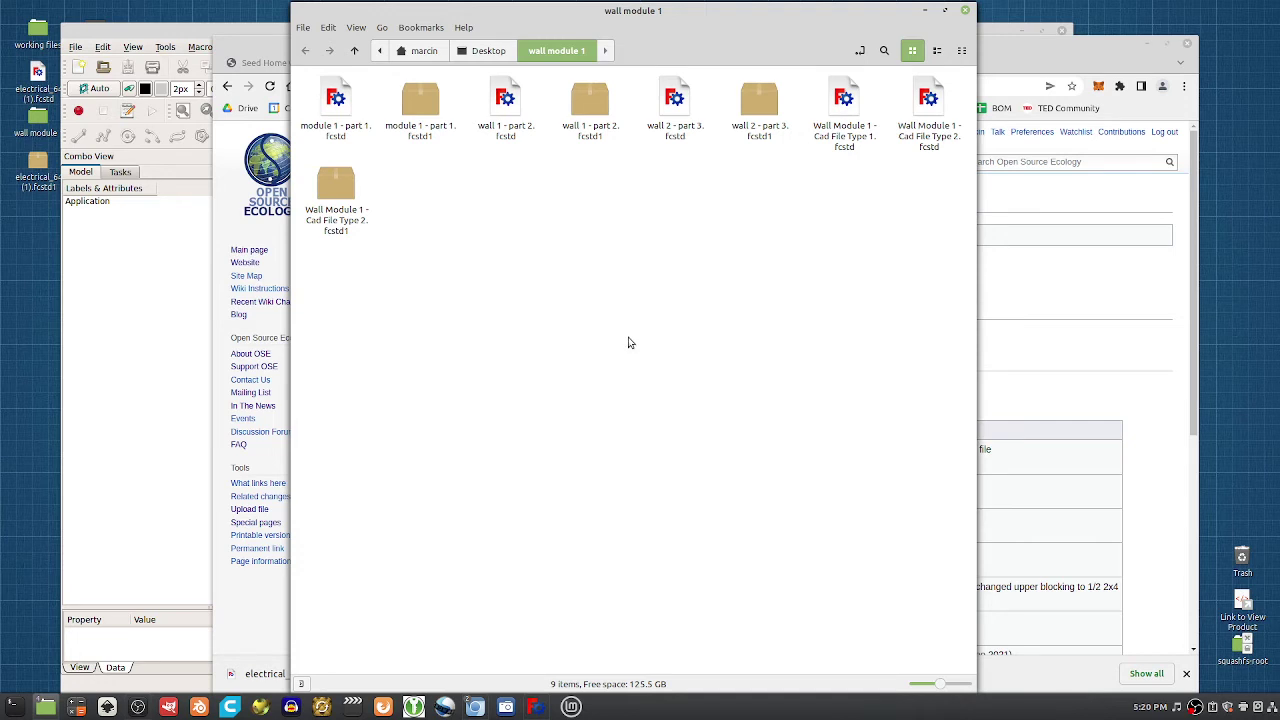
key(ctrl+v)
Rename the duplicated Cad File Type 2 file as Wall Module 1 - Cad File Type3.fcstd
right_click(421, 226)
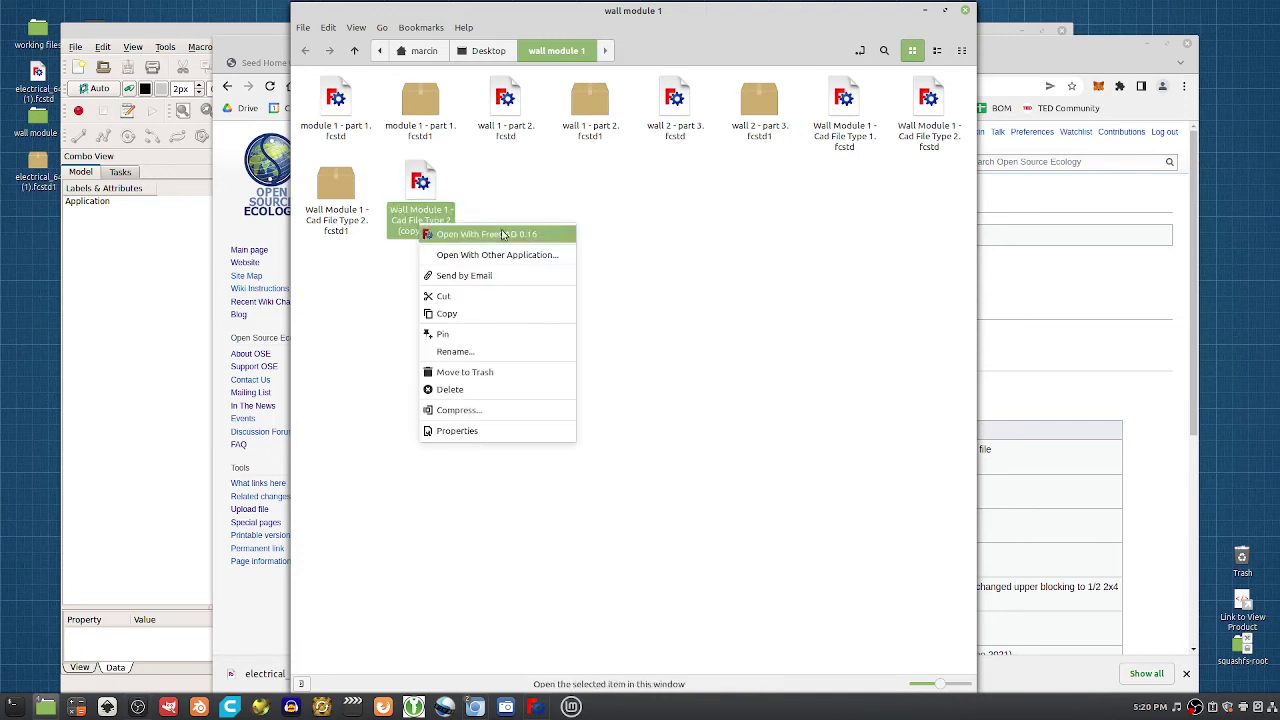
click(455, 352)
drag(445, 219, 418, 236)
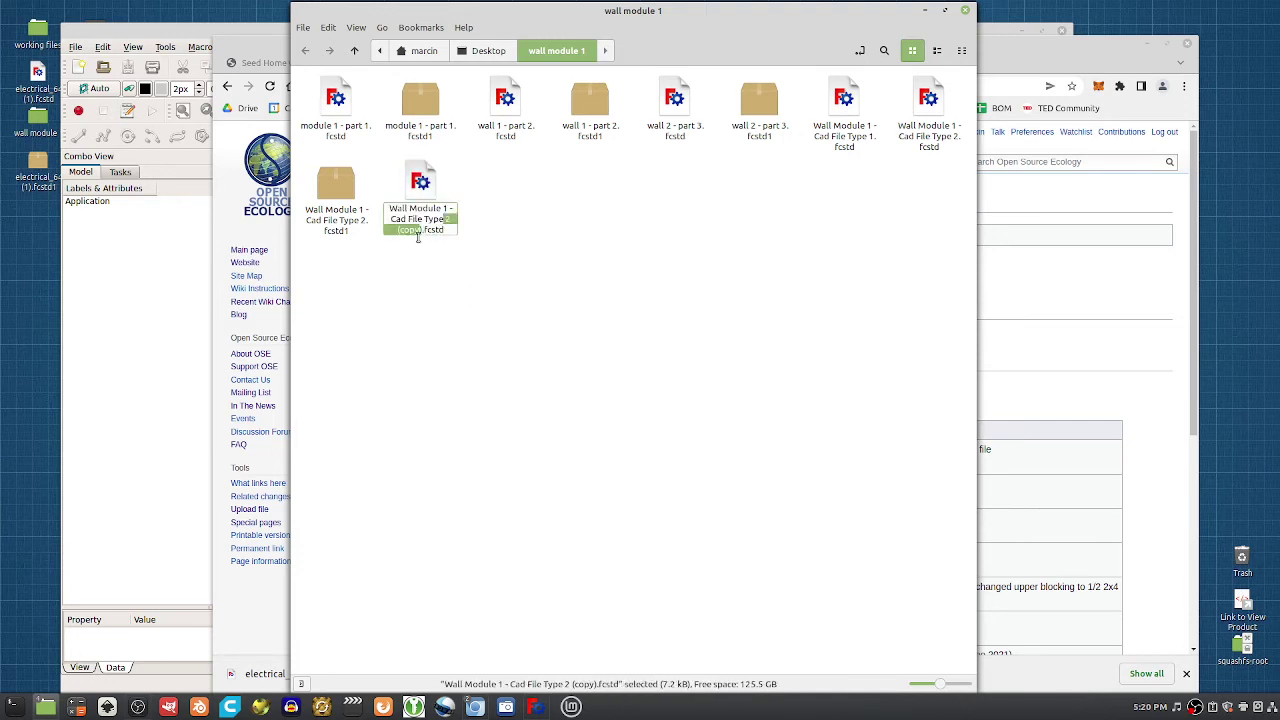
text(3)
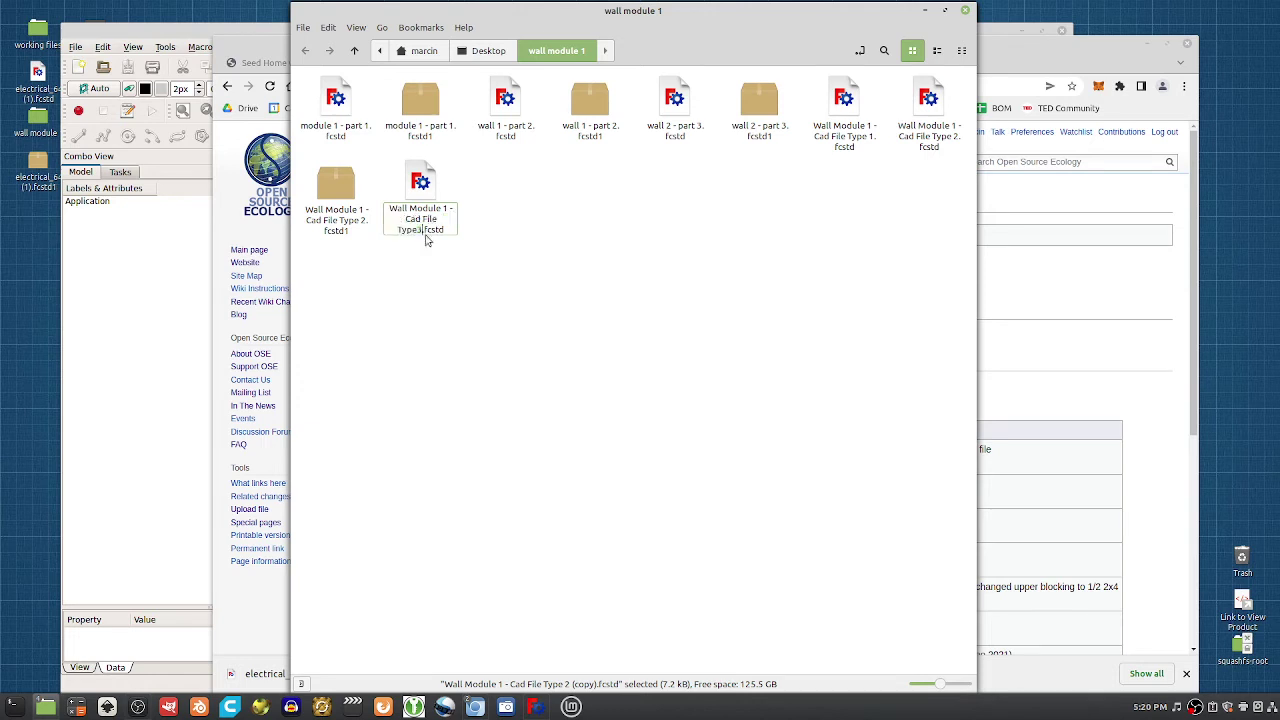
key(Return)
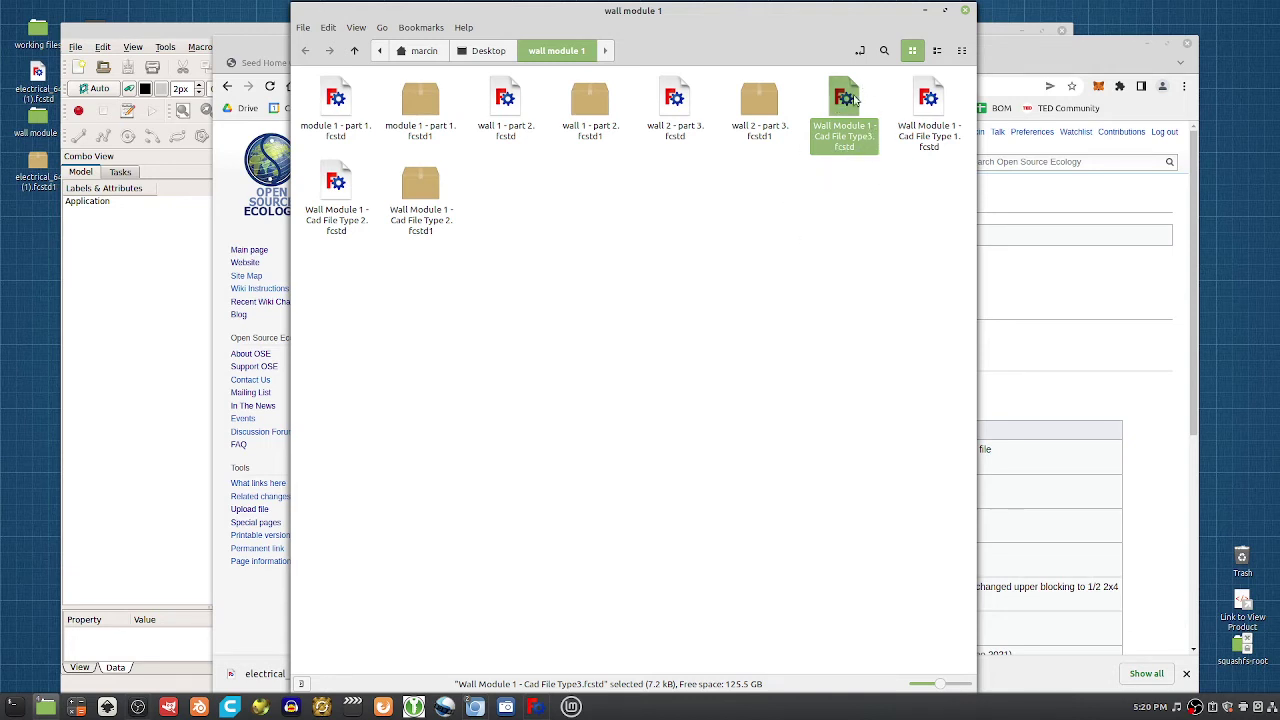
Switch to FreeCAD and open Wall Module 1 - Cad File Type3.fcstd from the wall module 1 folder
click(266, 46)
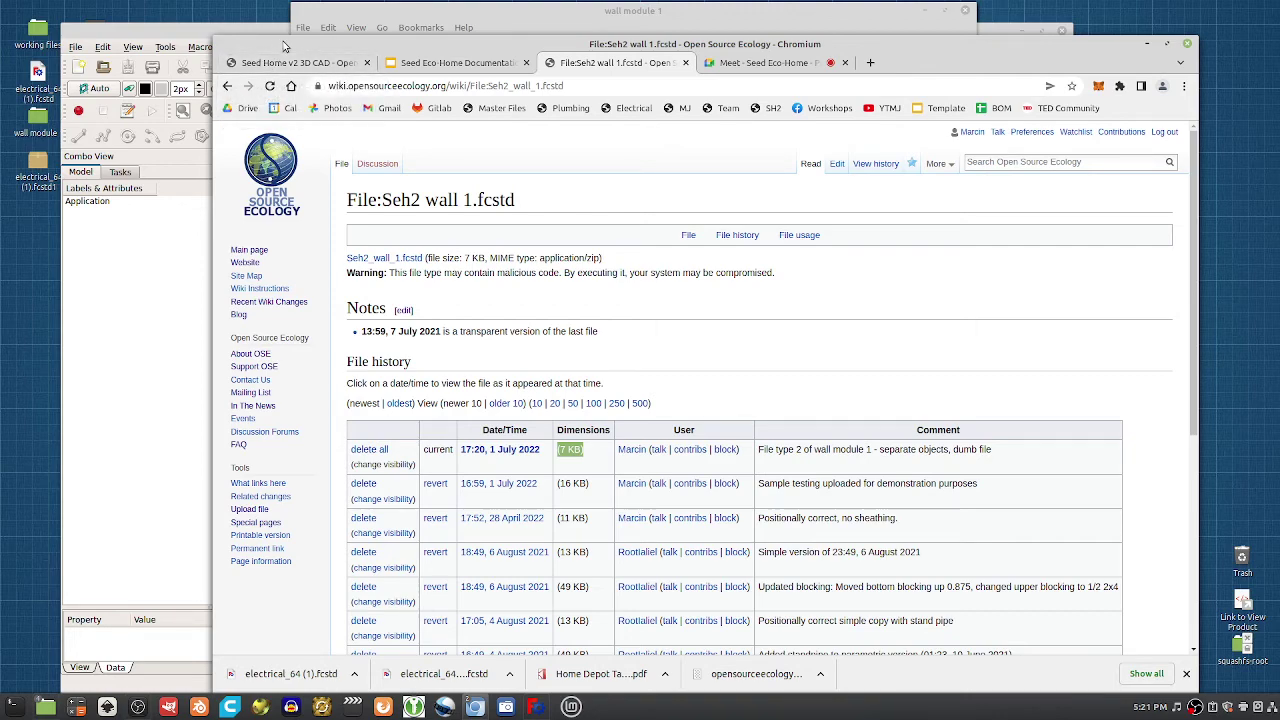
drag(266, 52, 482, 188)
click(162, 256)
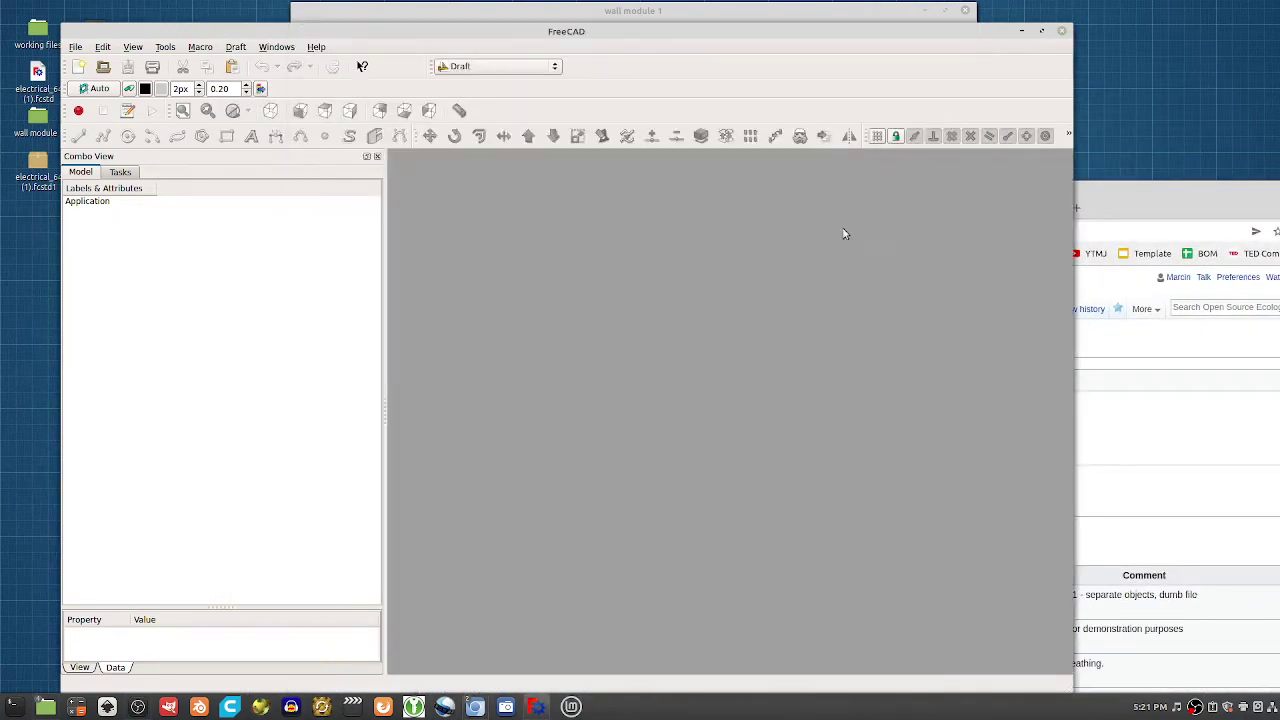
click(103, 66)
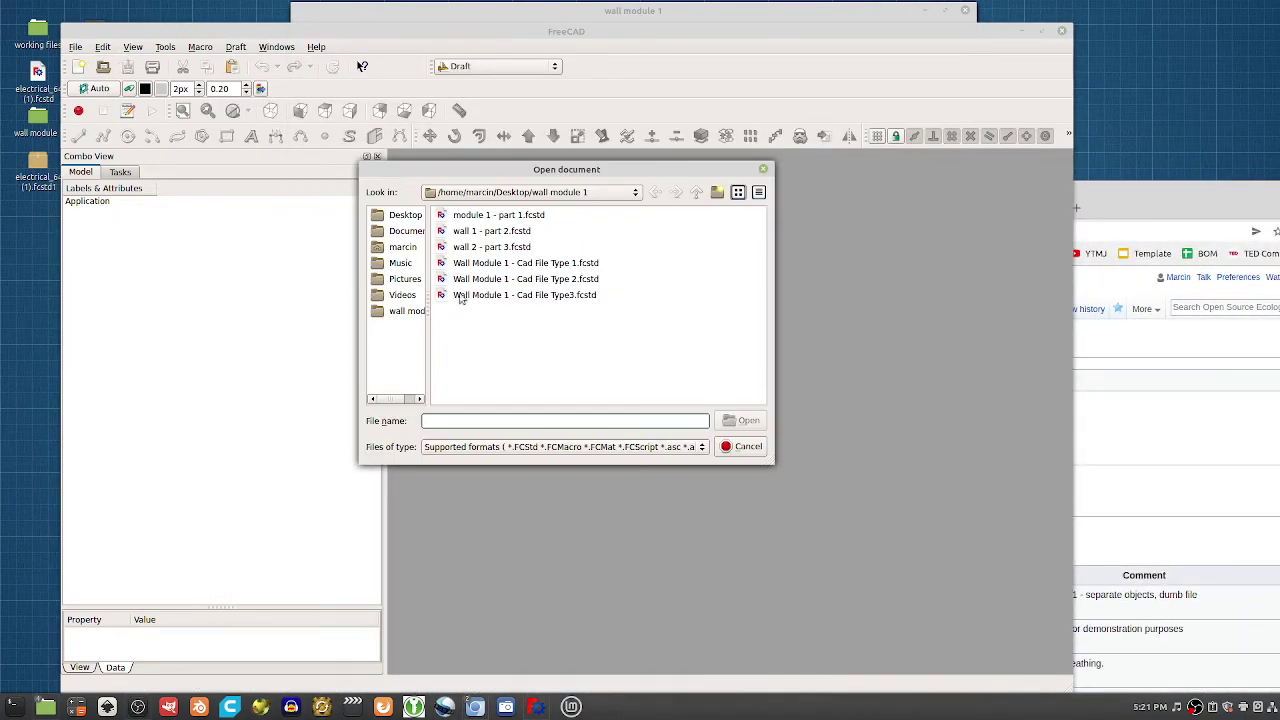
double_click(547, 296)
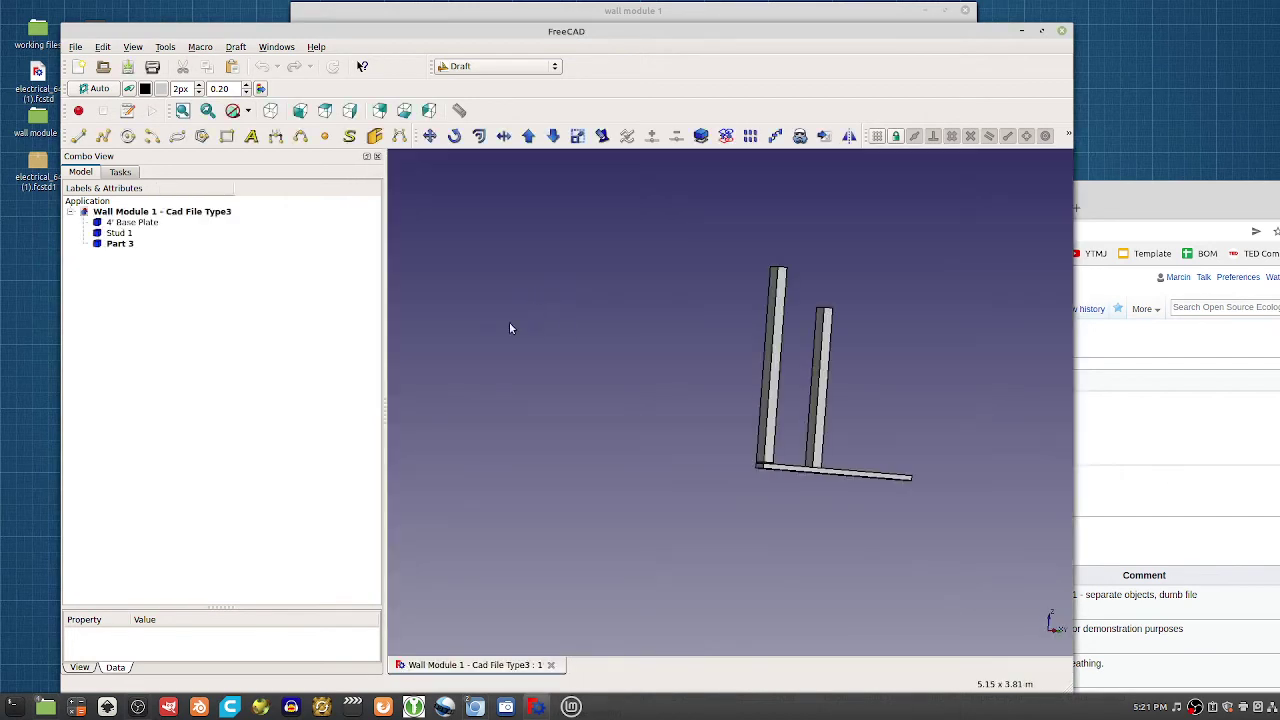
Combine the 4' Base Plate, Stud 1 and Part 3 into one compound using the Part workbench
click(133, 223)
click(118, 243)
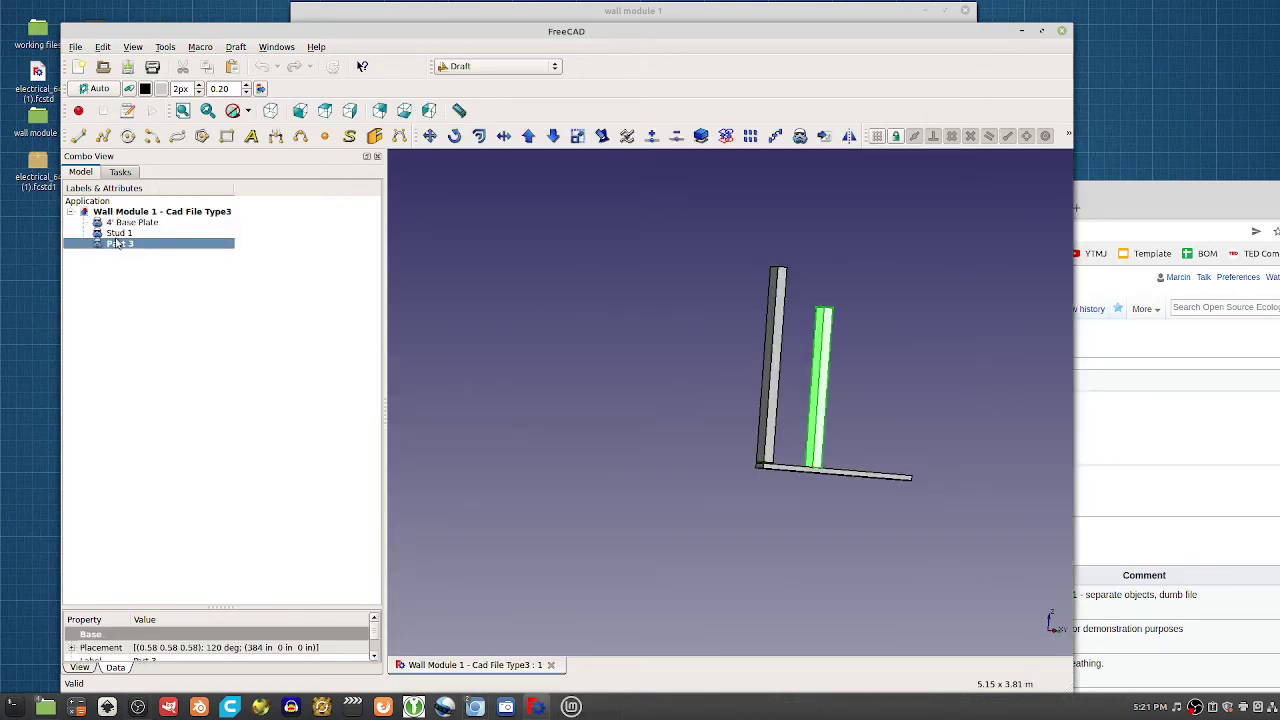
ctrl+click(122, 222)
ctrl+click(116, 233)
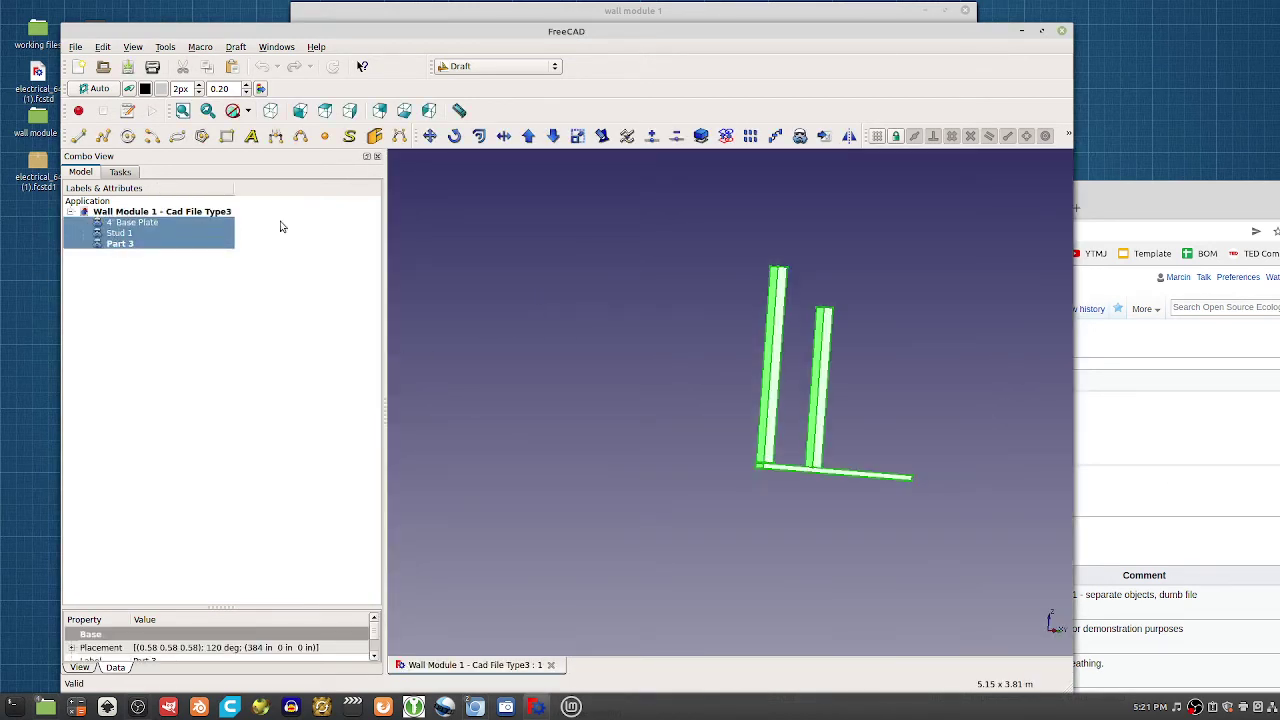
click(482, 66)
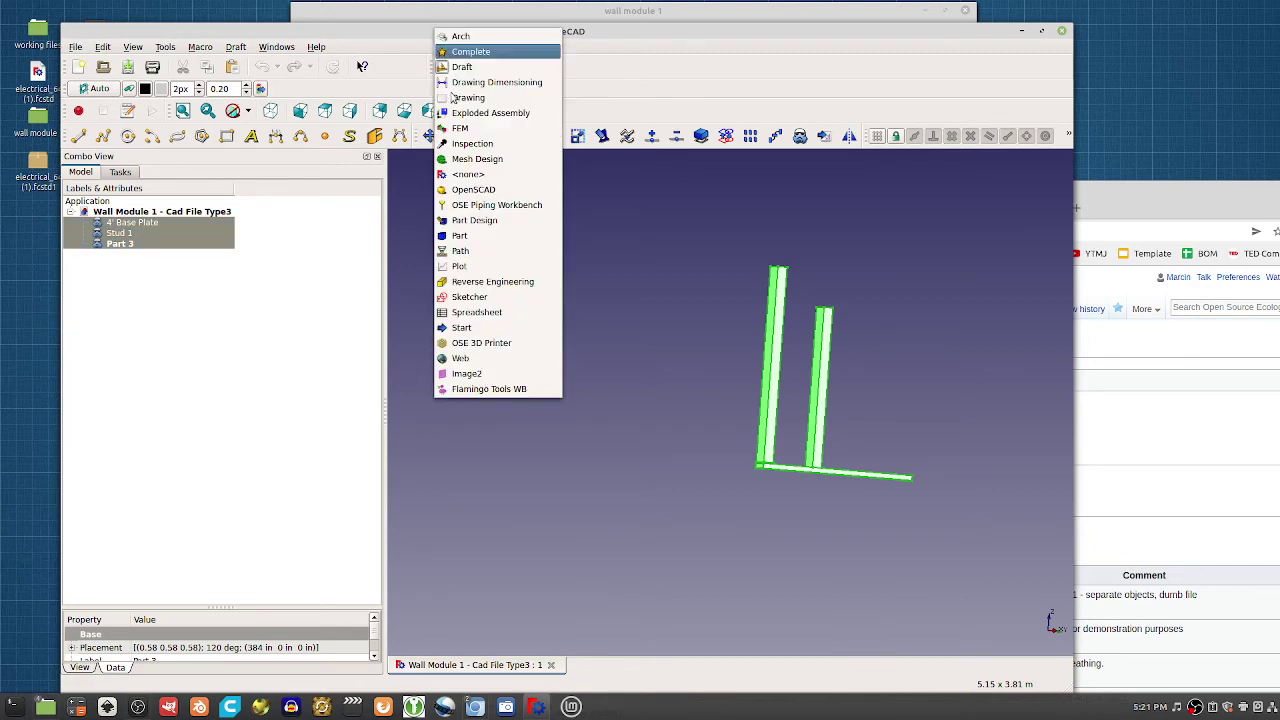
click(466, 236)
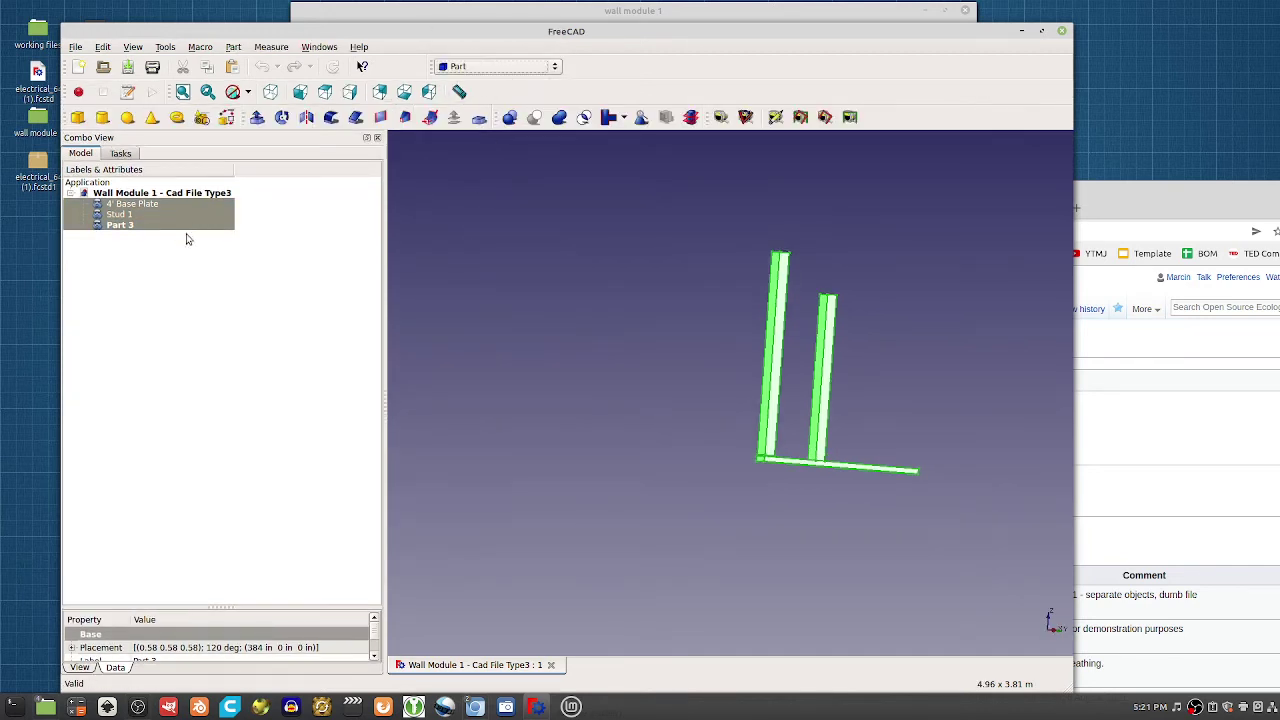
click(233, 47)
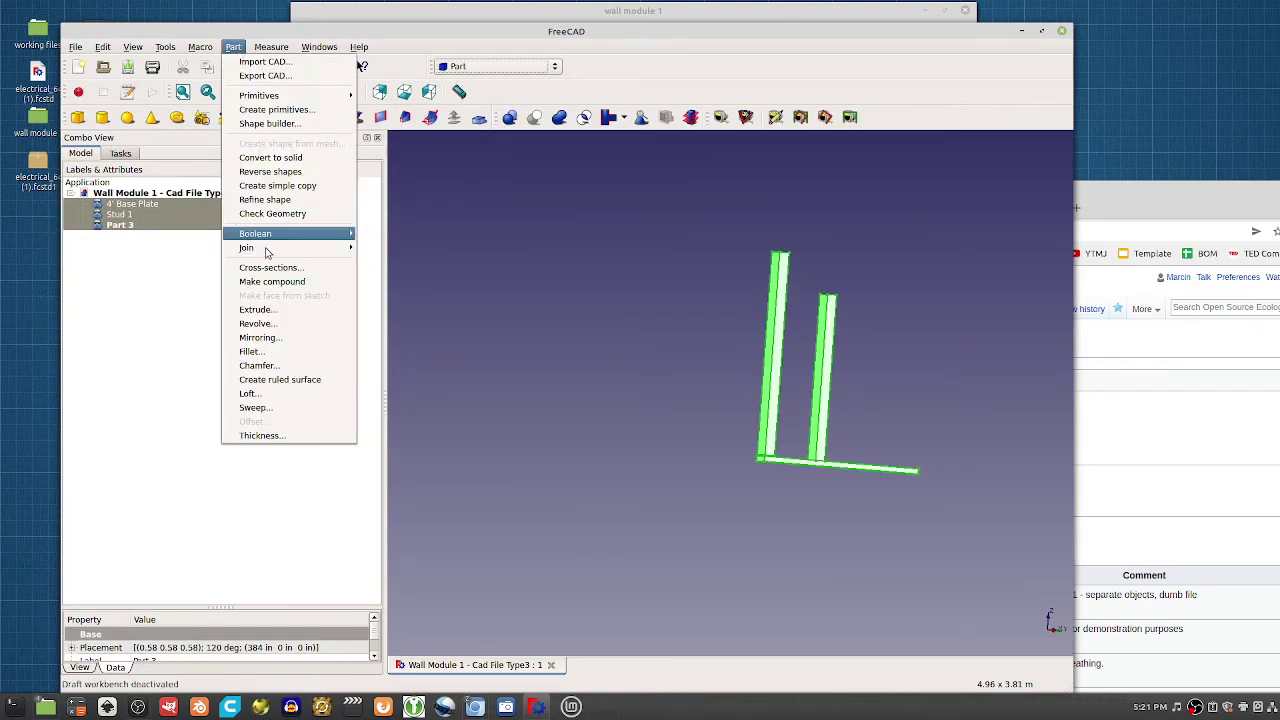
click(270, 281)
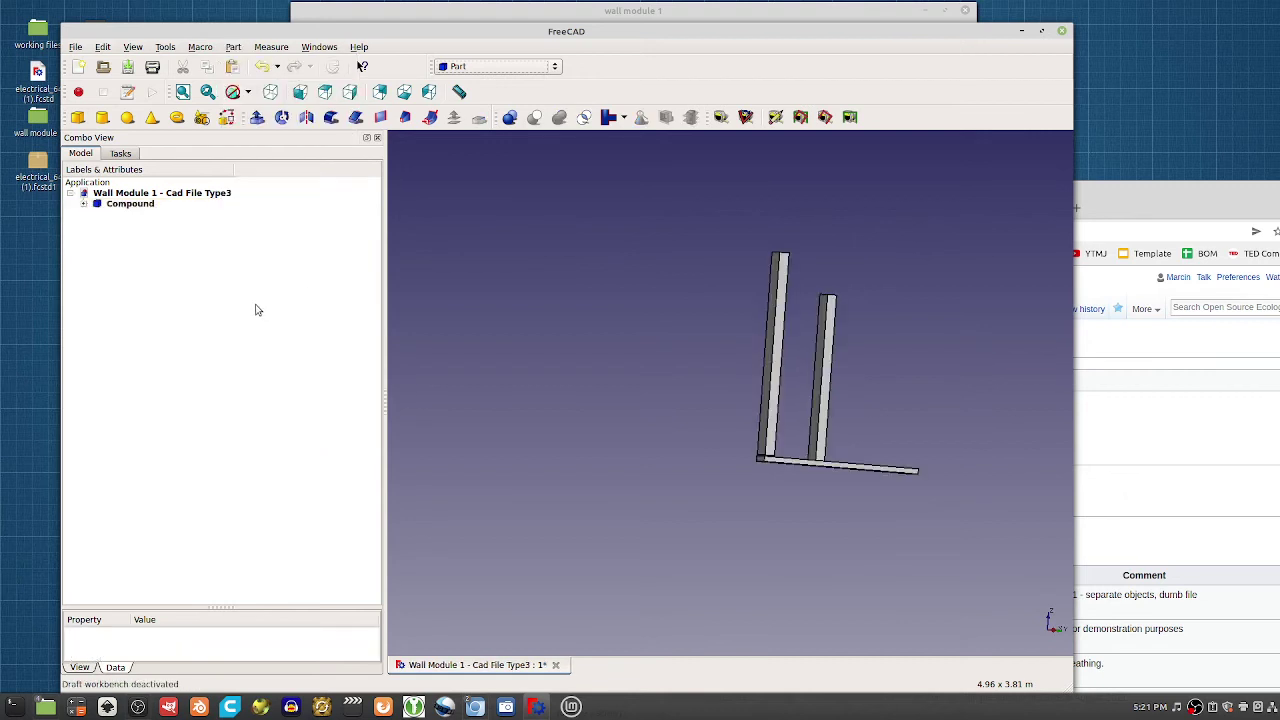
Create a simple copy of the compound
click(151, 206)
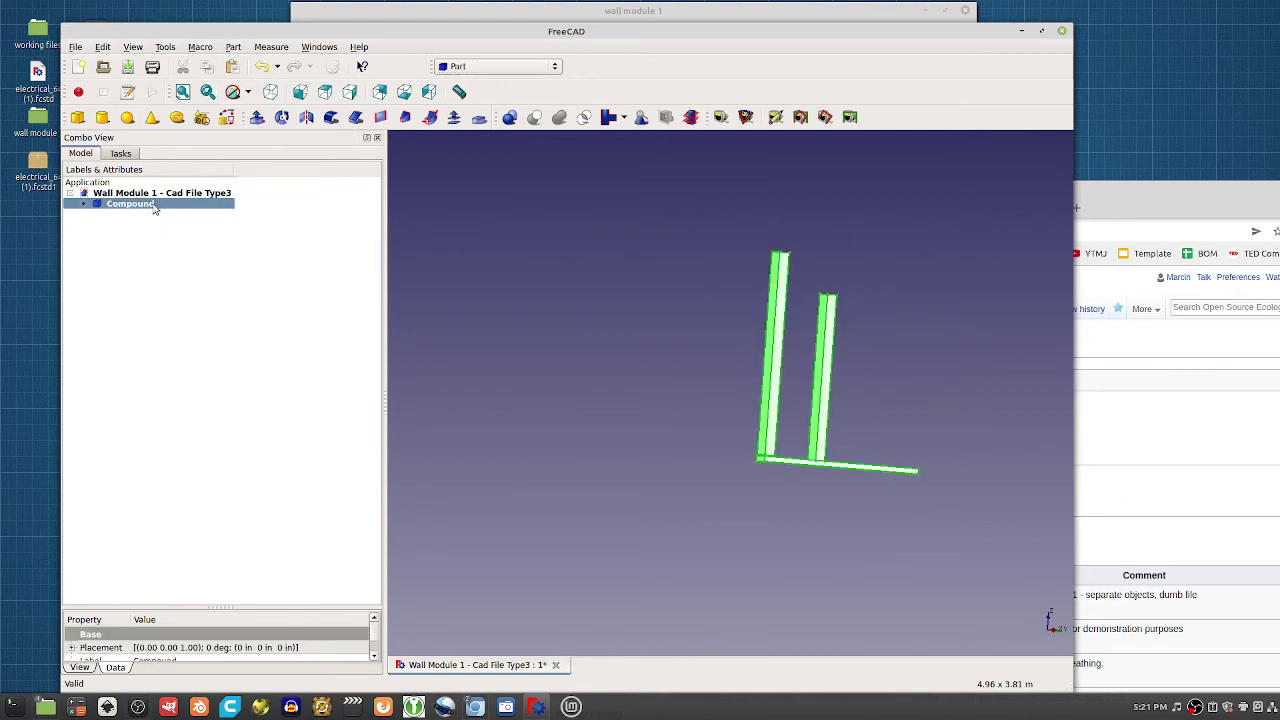
click(236, 48)
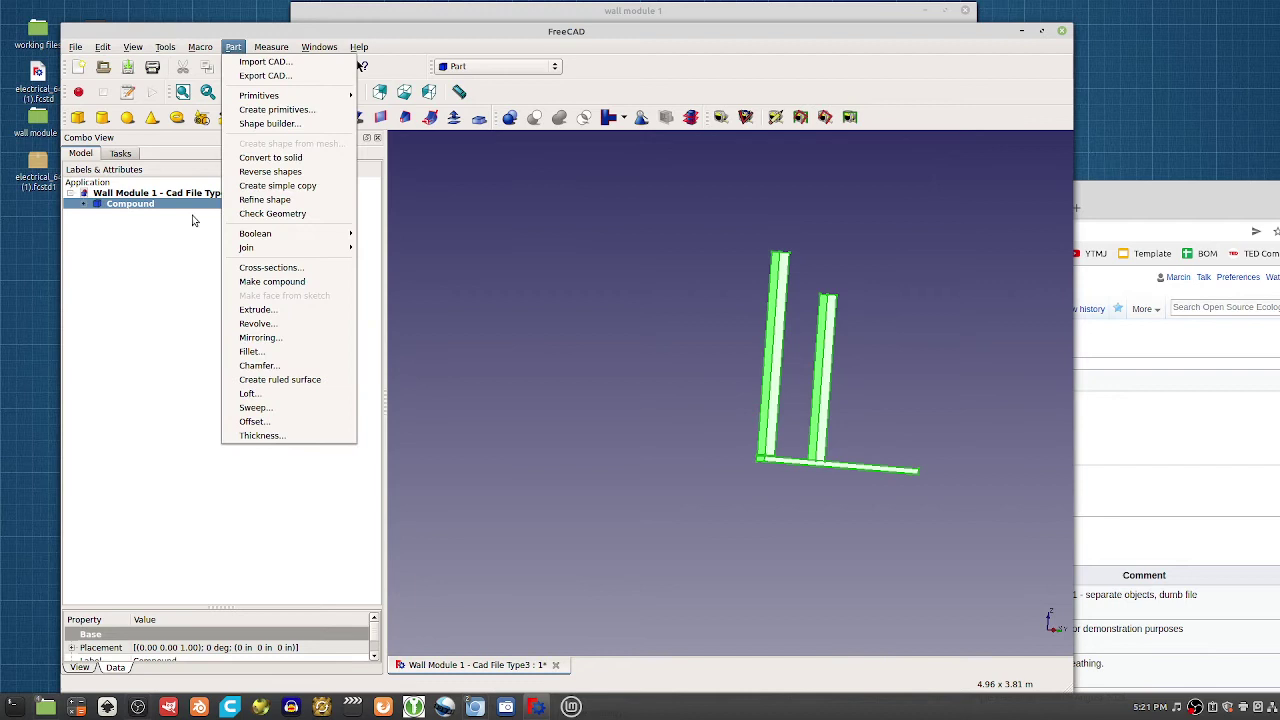
click(300, 186)
click(138, 215)
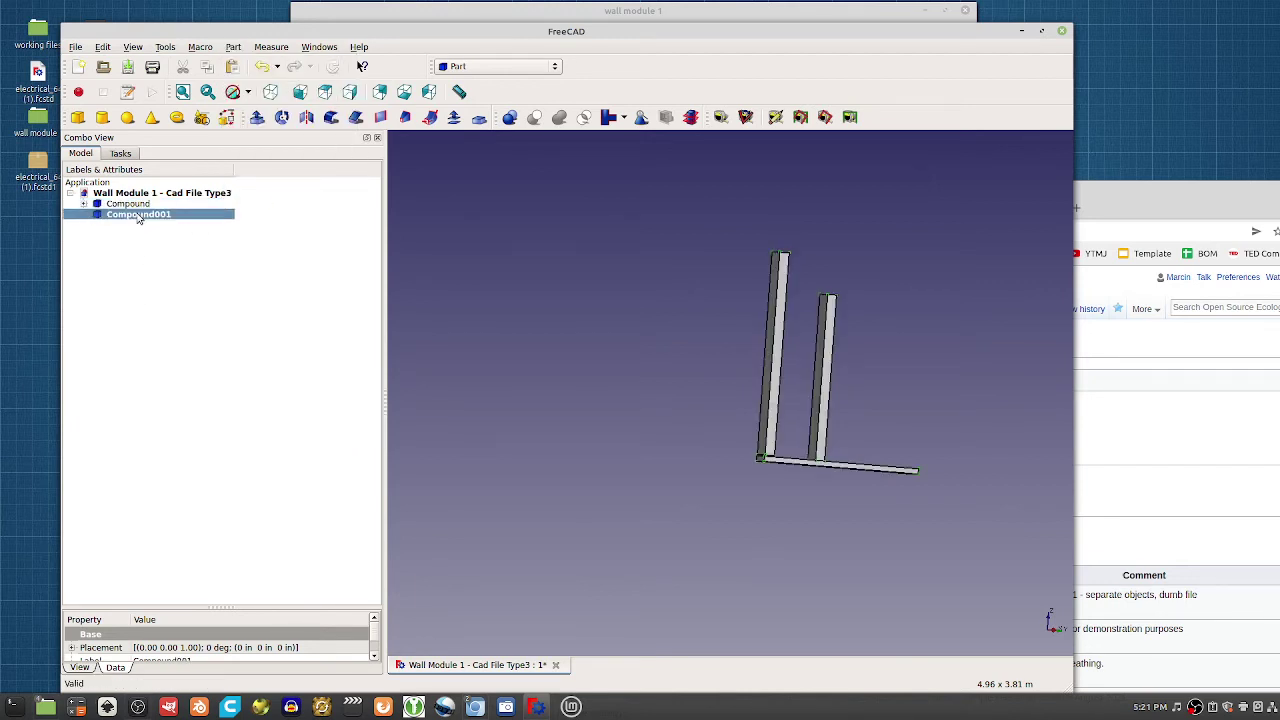
Delete the original compound and its released Part 3, 4' Base Plate and Stud 1, keeping only the simple copy
click(141, 205)
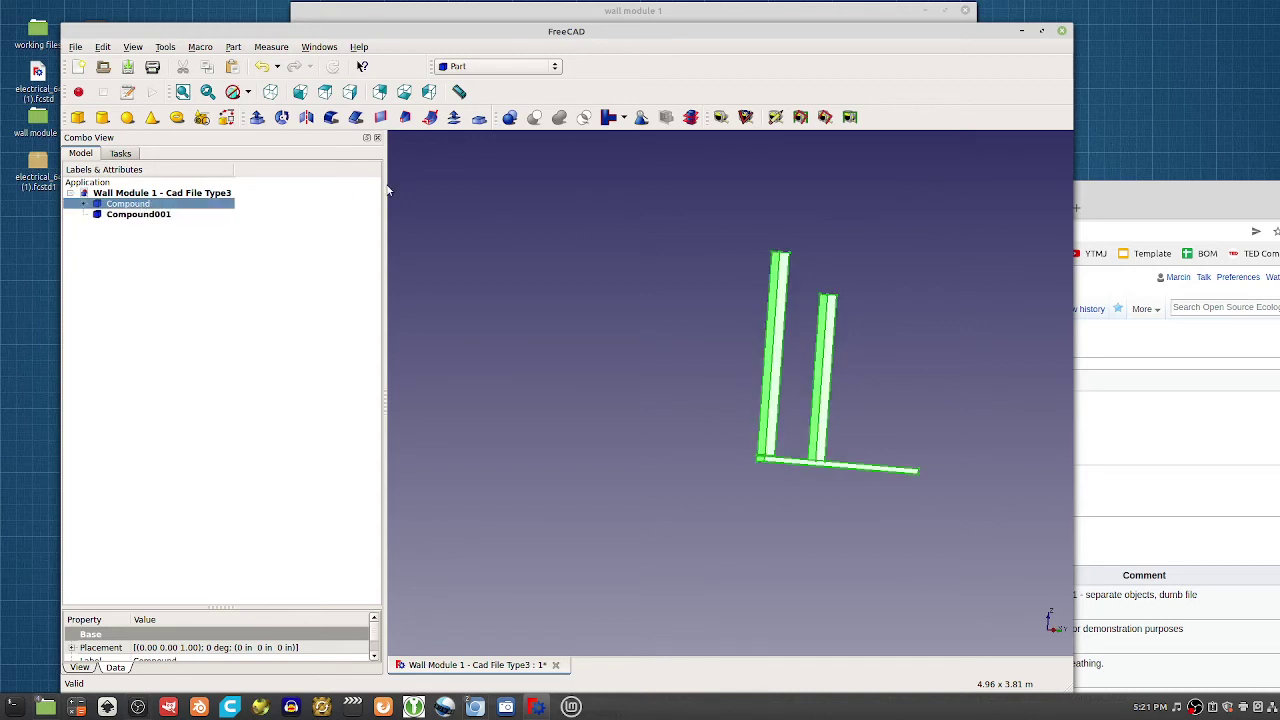
key(Delete)
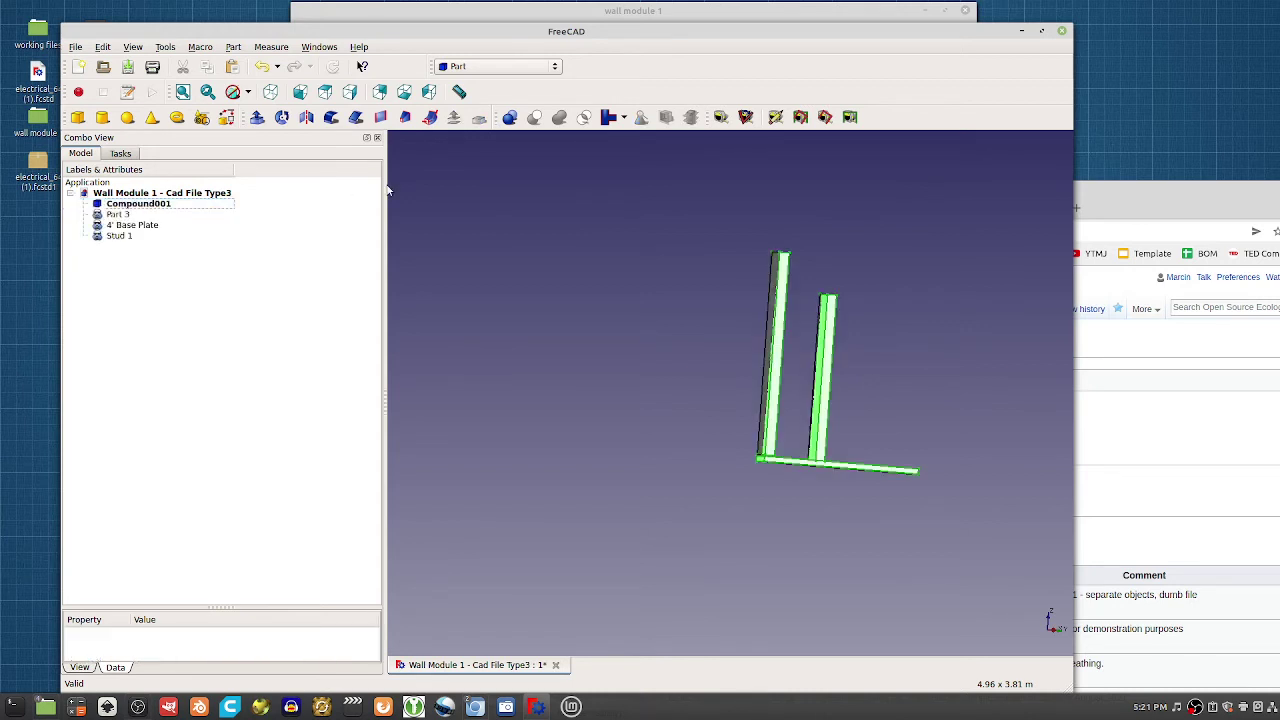
click(98, 216)
shift+click(121, 234)
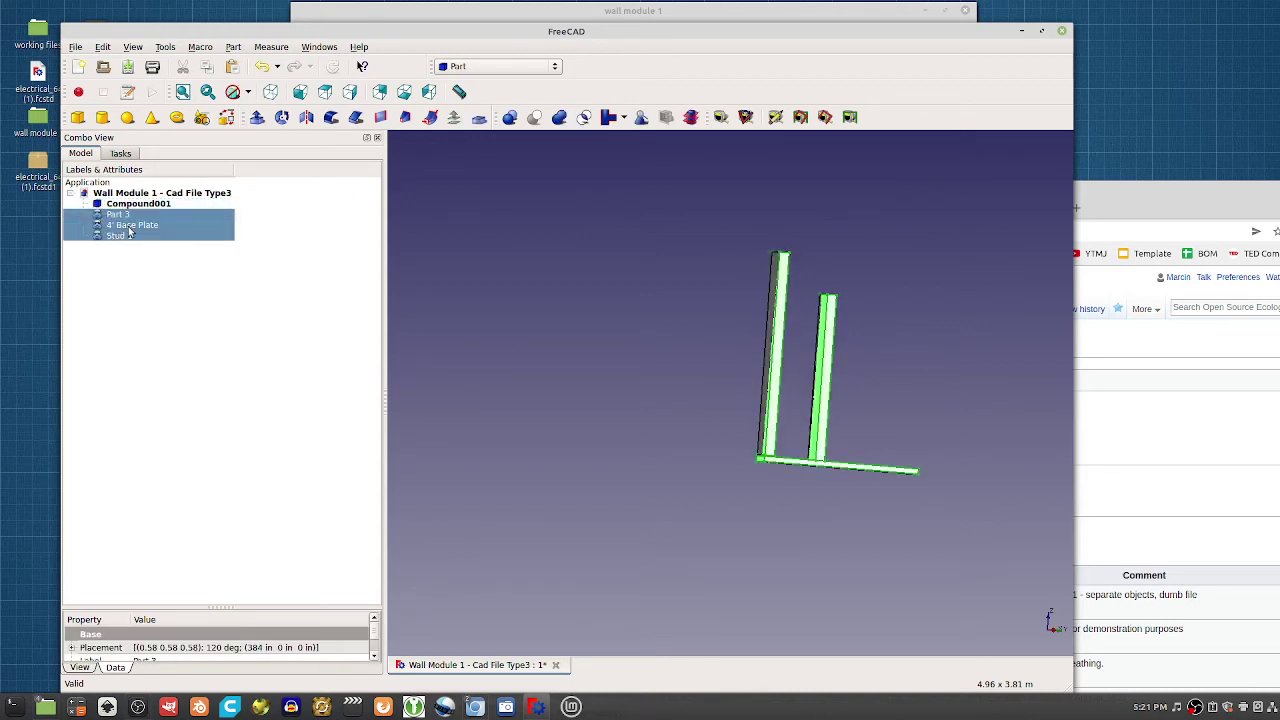
drag(128, 231, 135, 204)
click(117, 204)
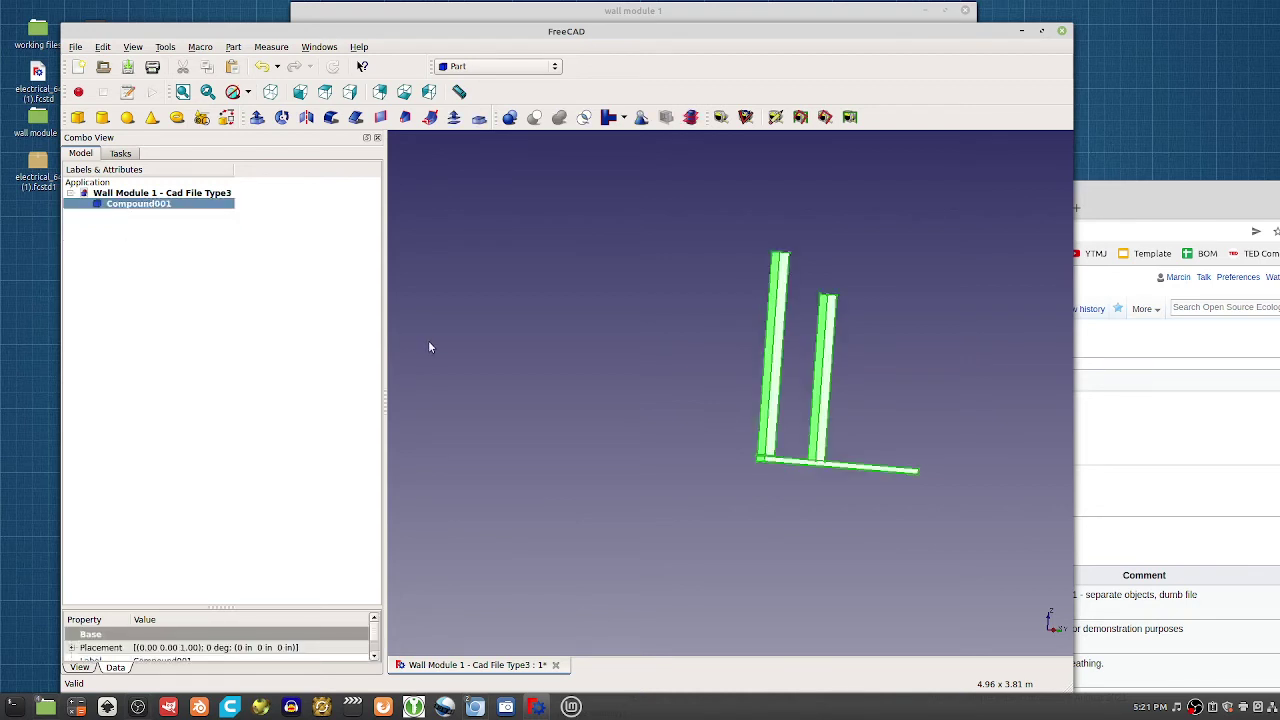
Save the Cad File Type3 document and inspect the simple copy as a single object in the 3D view
key(ctrl+s)
click(545, 333)
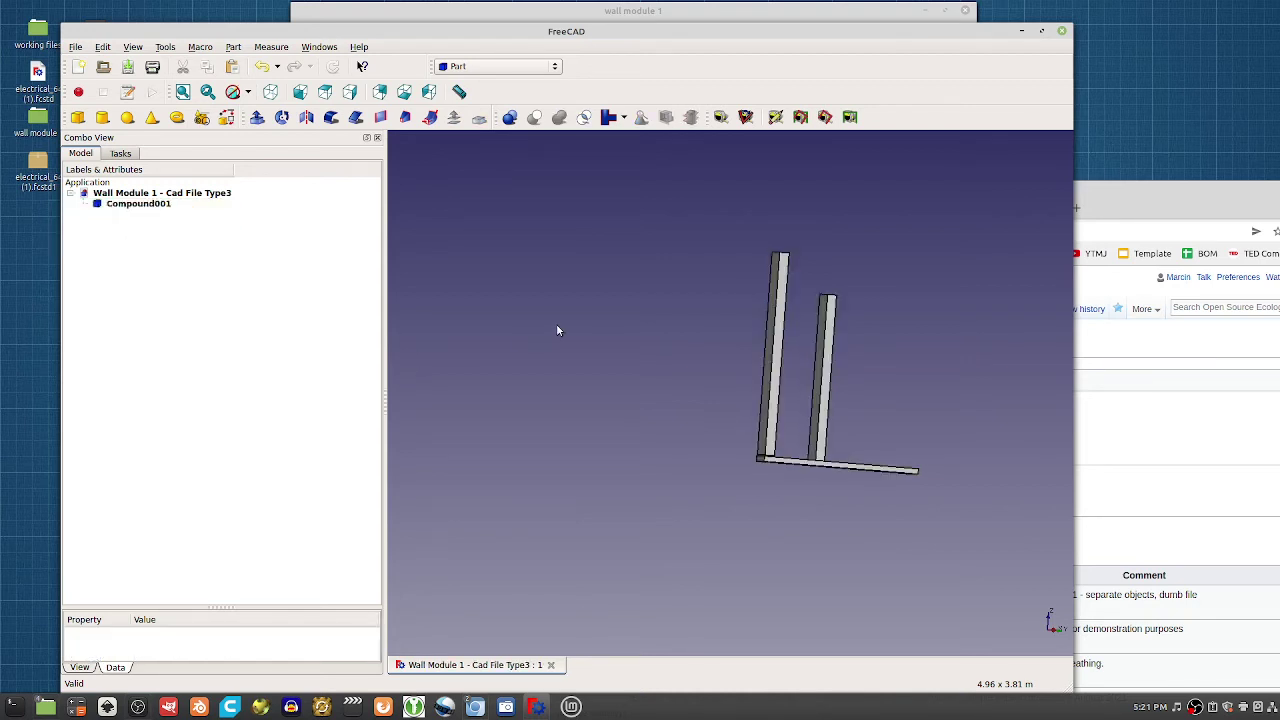
click(115, 206)
click(104, 216)
click(100, 207)
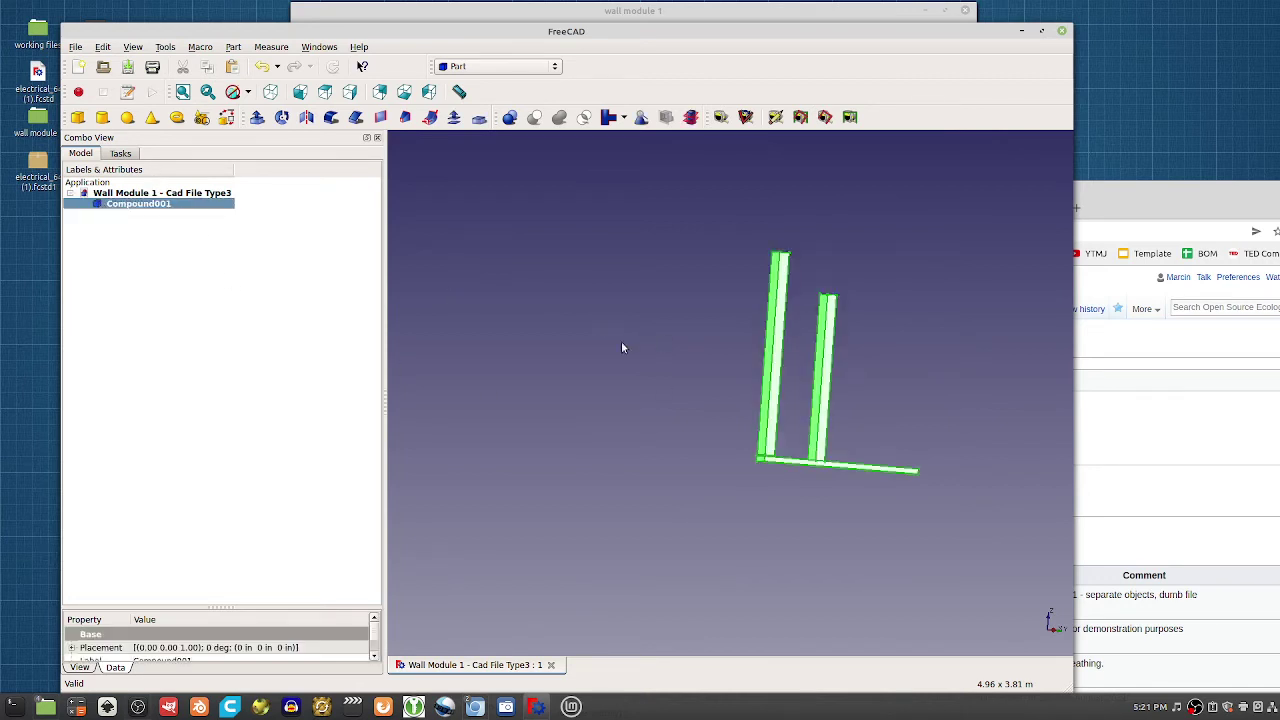
middle_drag(621, 347, 760, 450)
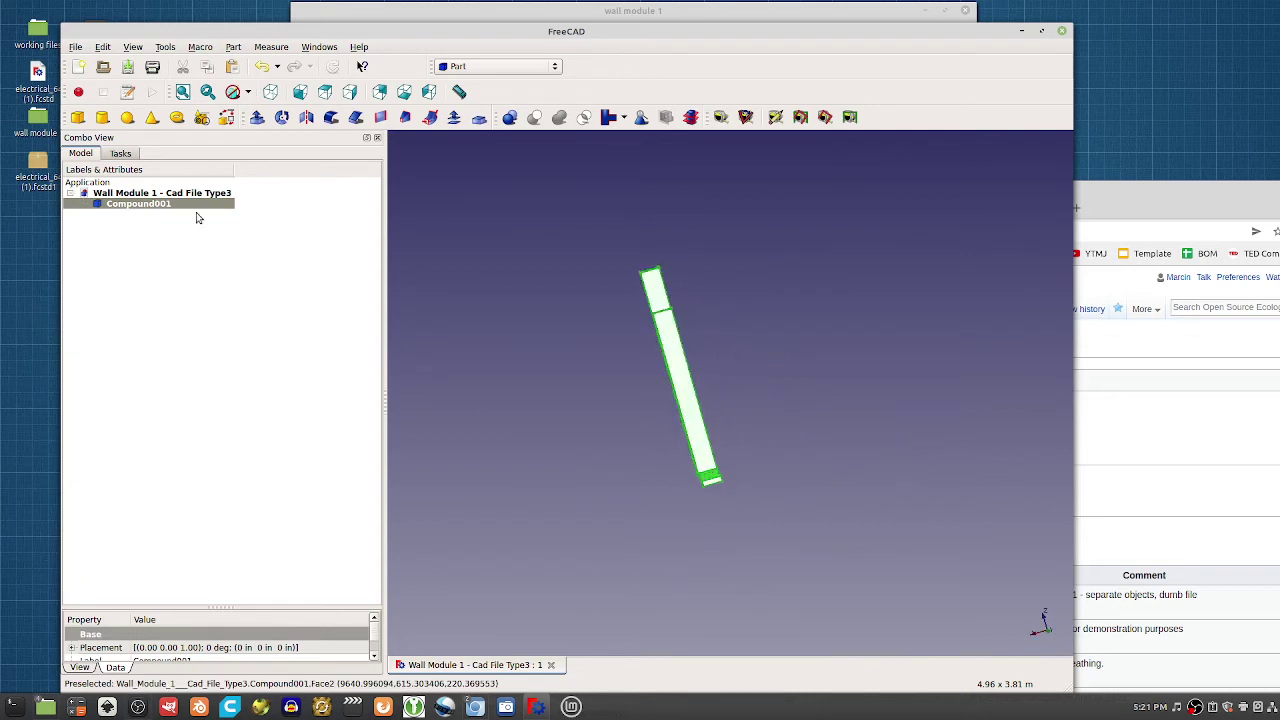
click(236, 216)
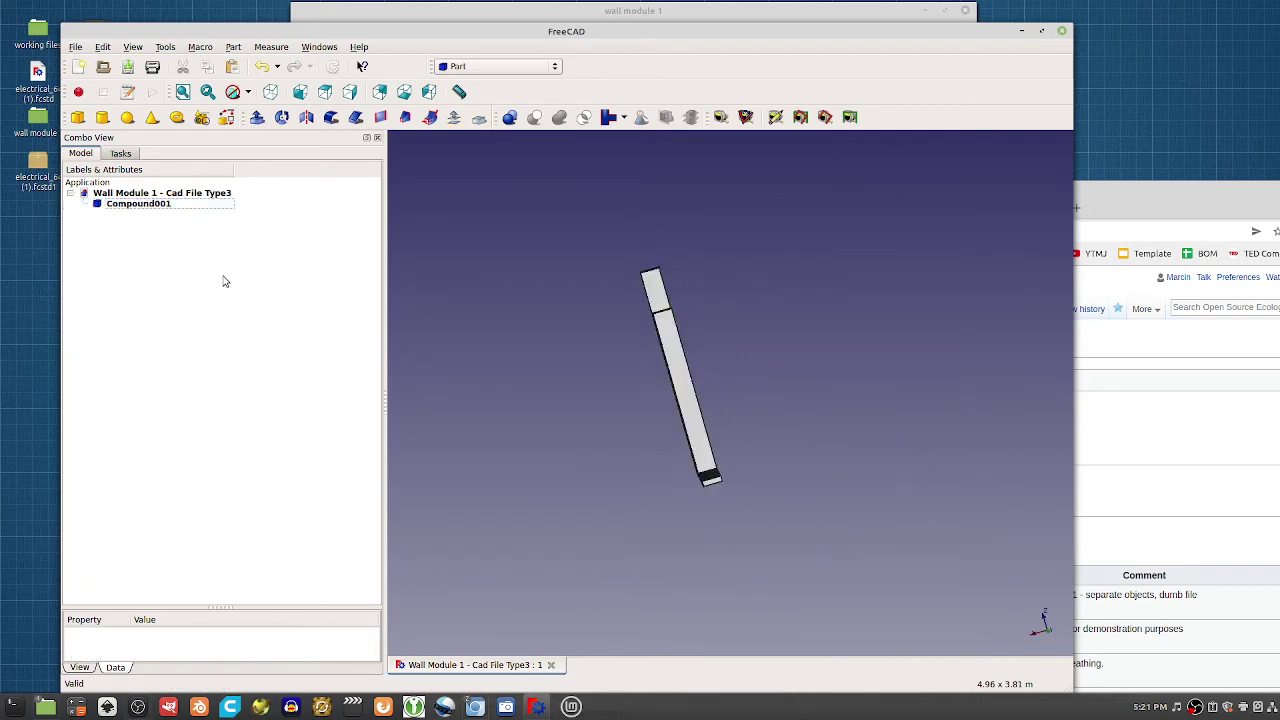
click(558, 413)
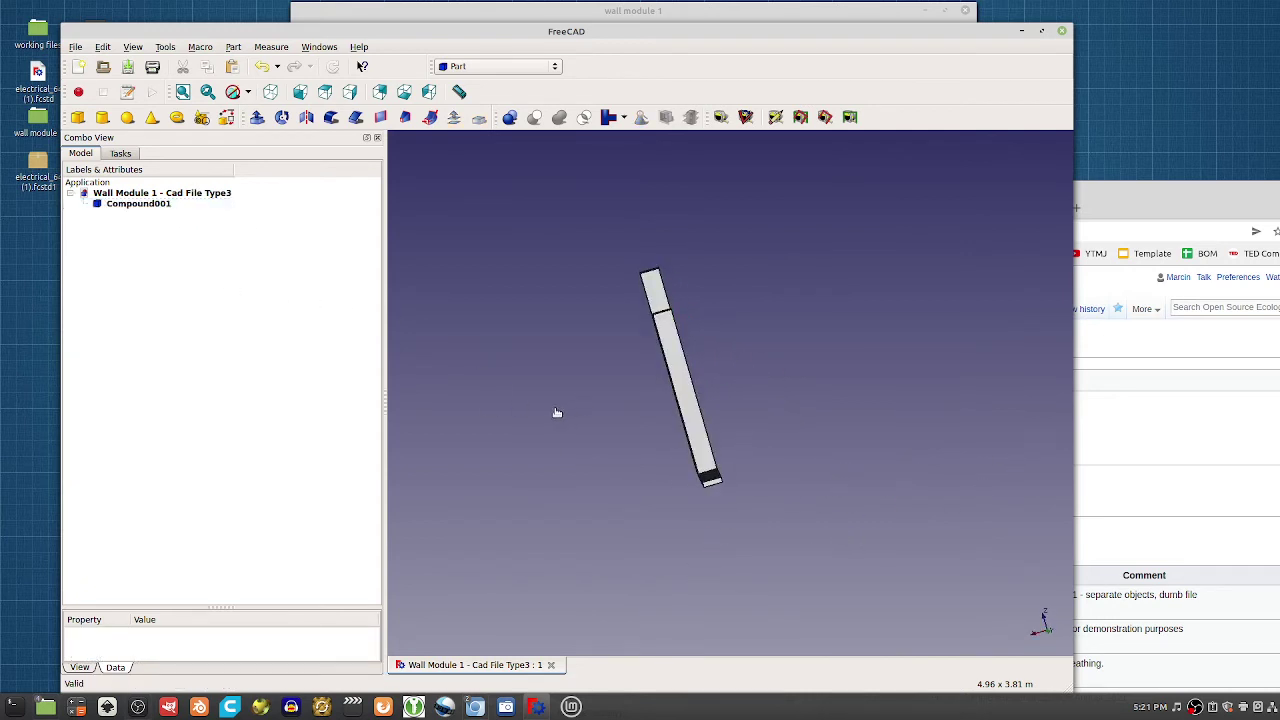
Switch to the wiki page of Seh2 wall 1.fcstd, start uploading a new version and choose Wall Module 1 - Cad File Type3.fcstd as source
click(1188, 440)
scroll(687, 462, down, 5)
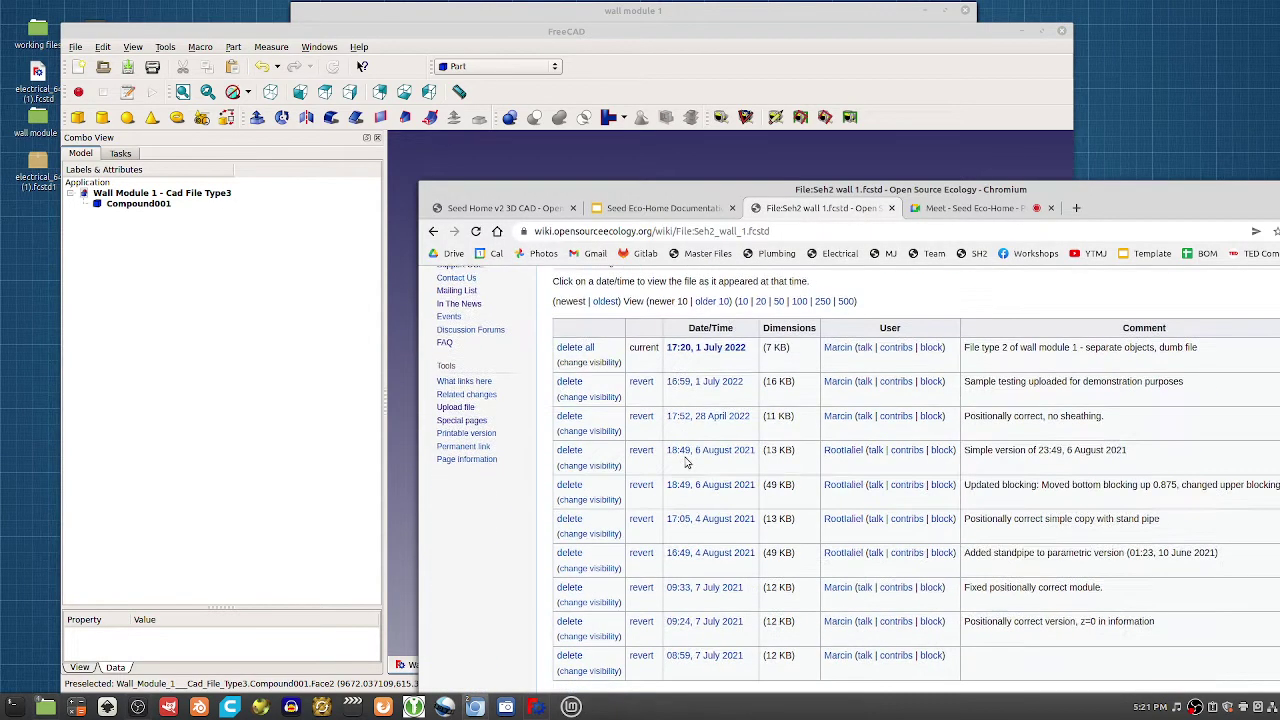
scroll(687, 462, down, 3)
click(622, 598)
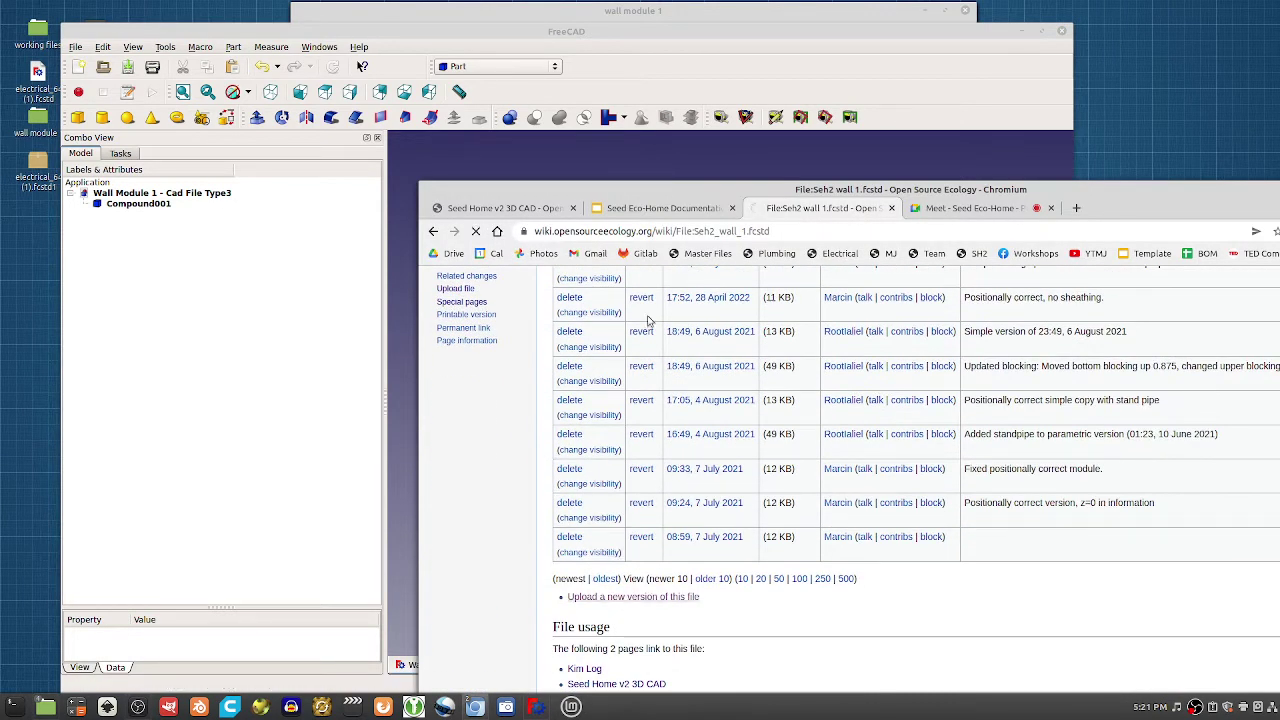
click(683, 520)
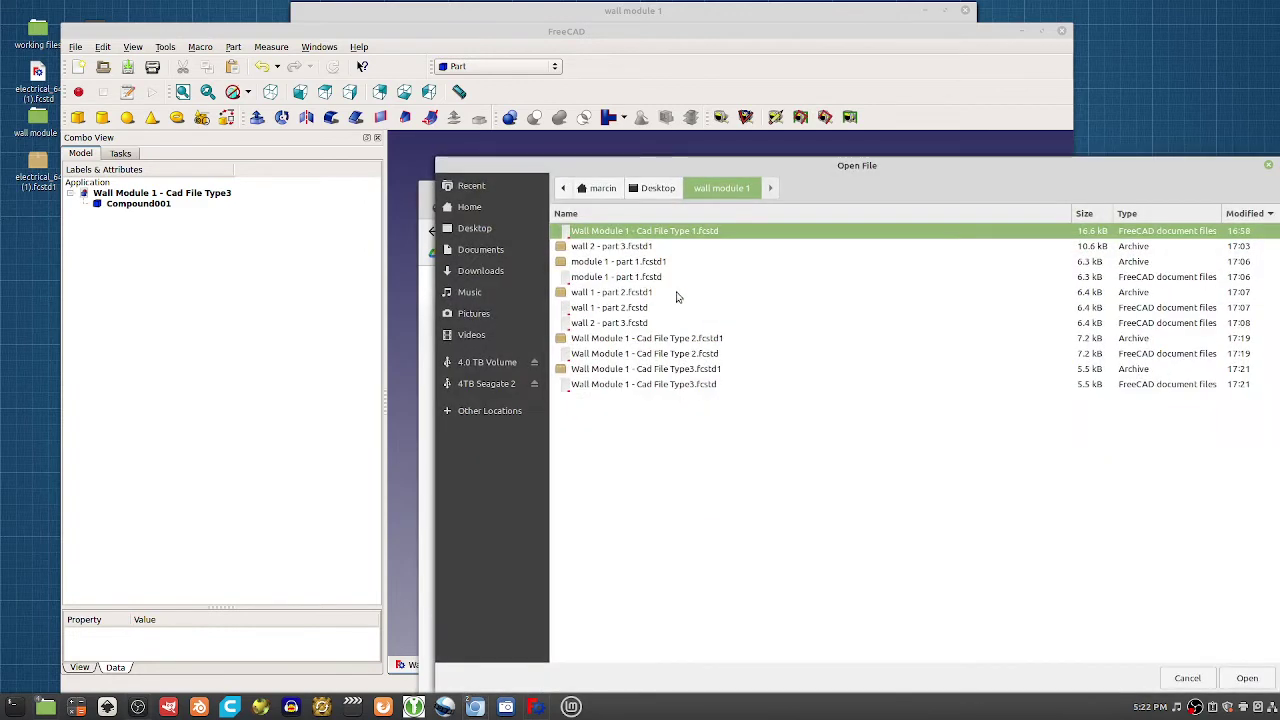
double_click(700, 384)
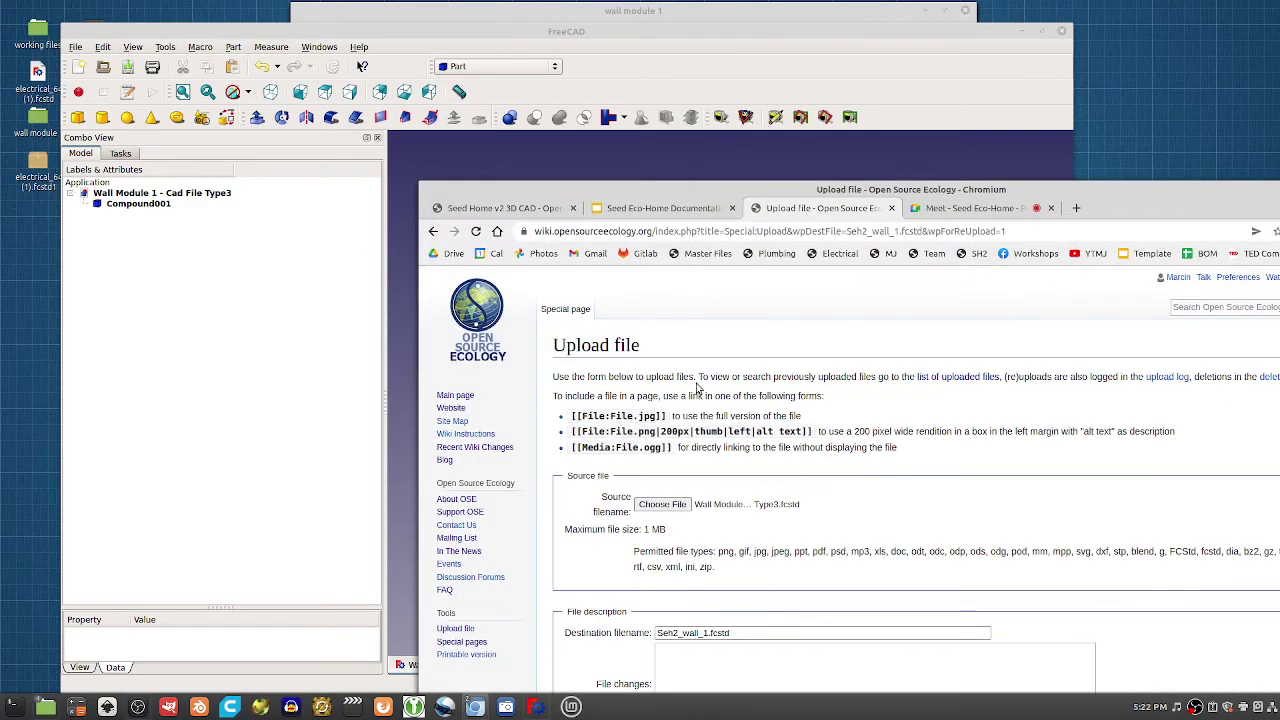